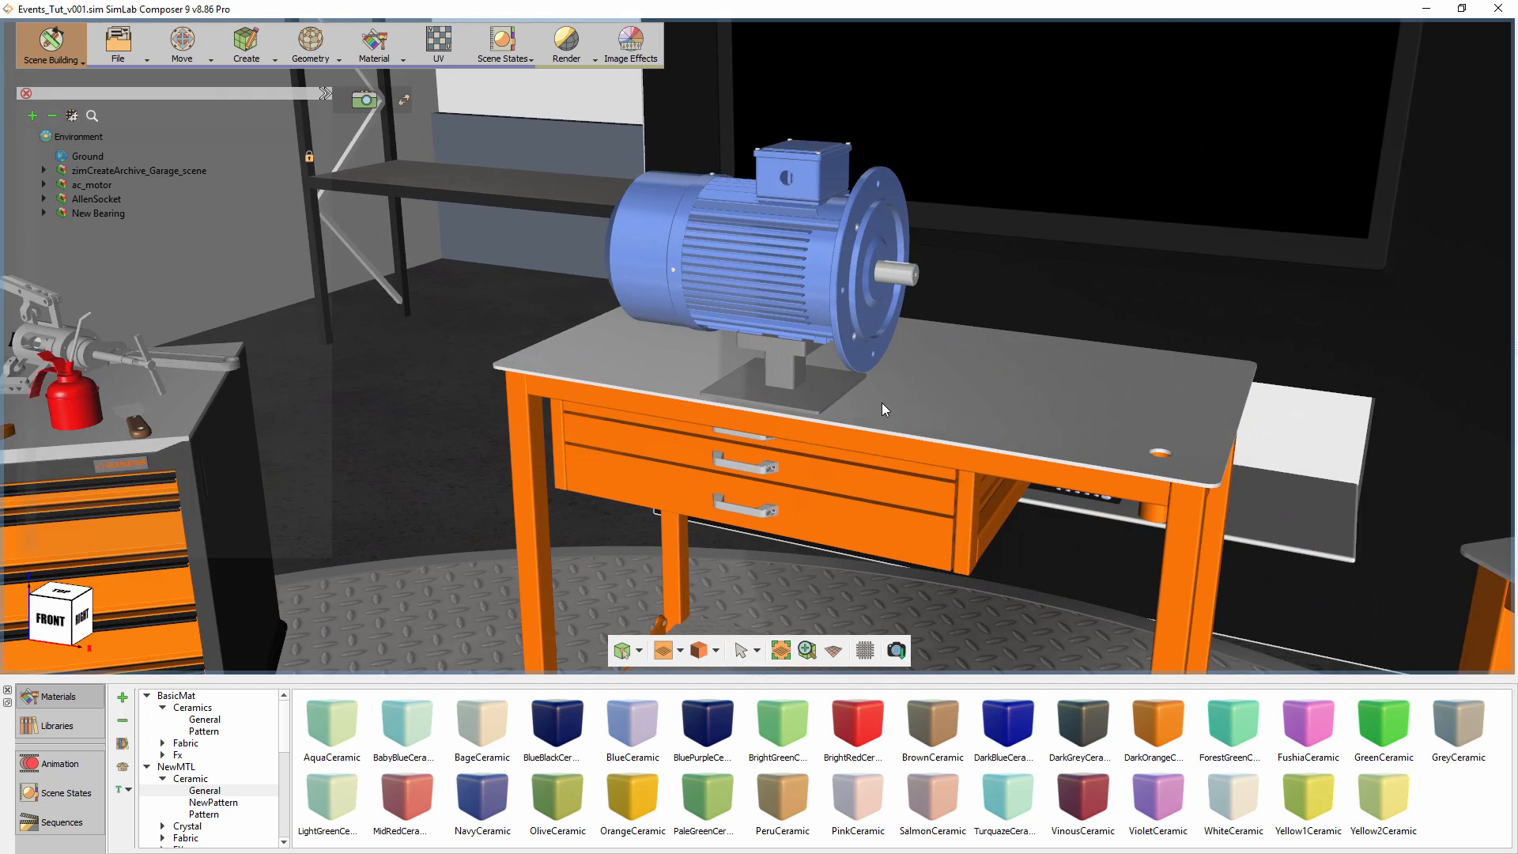
Pull the motor's front cover about 0.263 away from the housing along its axis and undo the move.
middle_drag(881, 402, 663, 434)
click(821, 306)
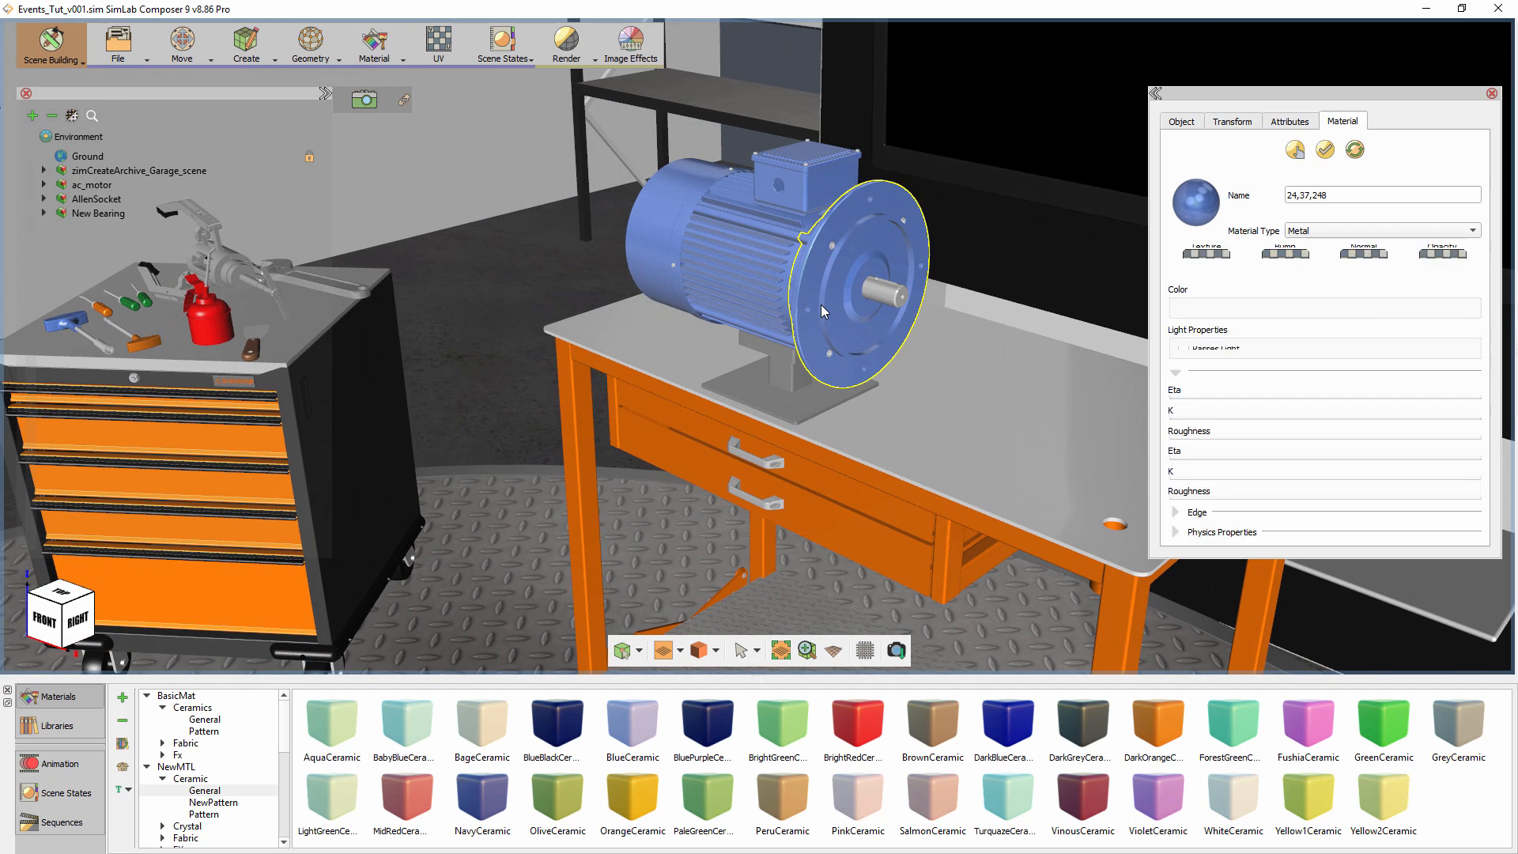
drag(918, 310, 1052, 382)
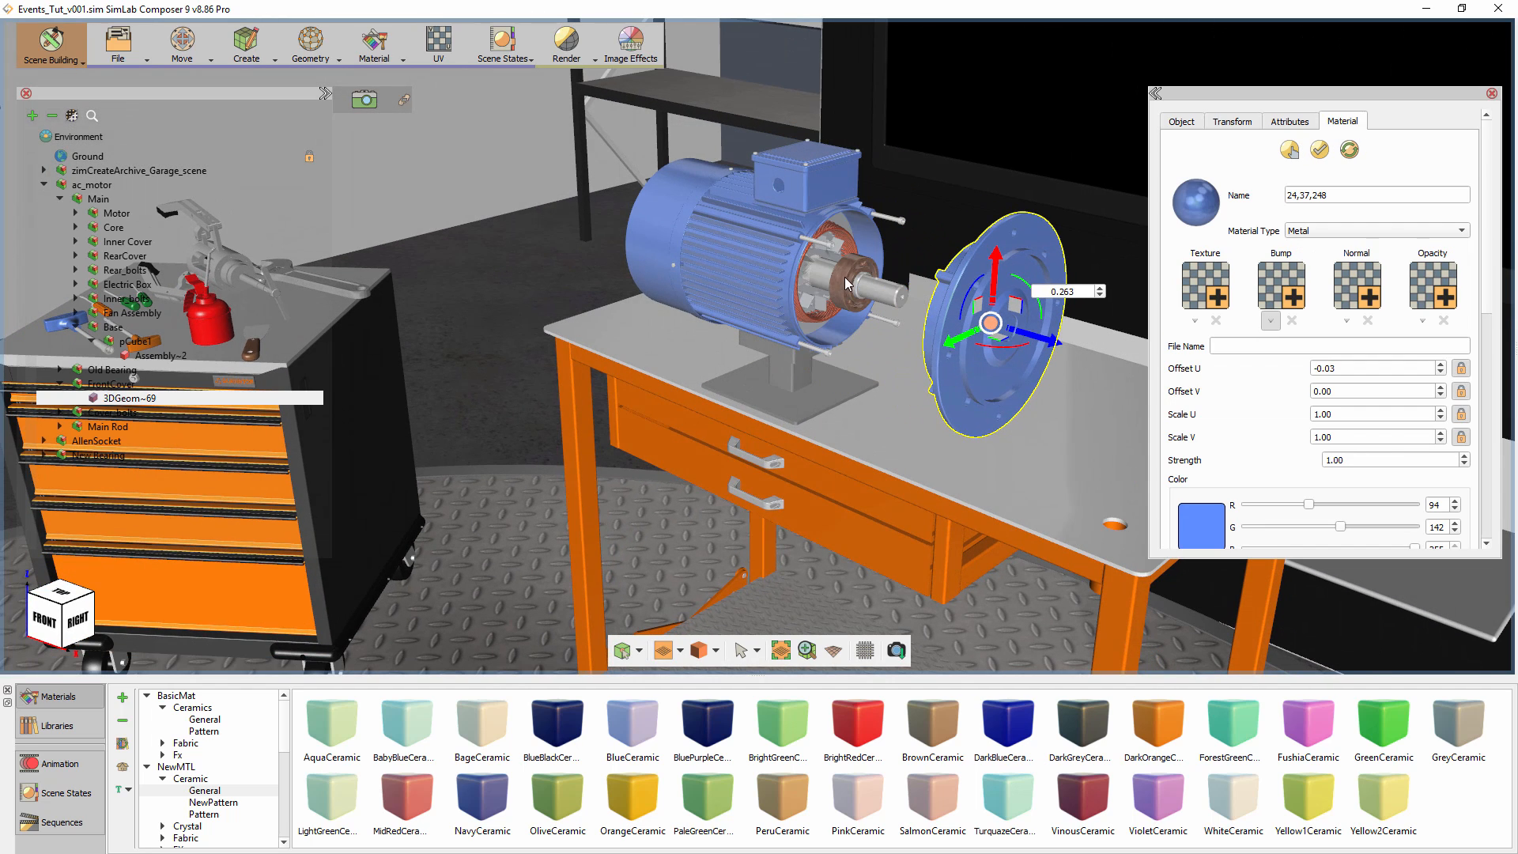
middle_drag(803, 424, 945, 463)
scroll(941, 387, down, 3)
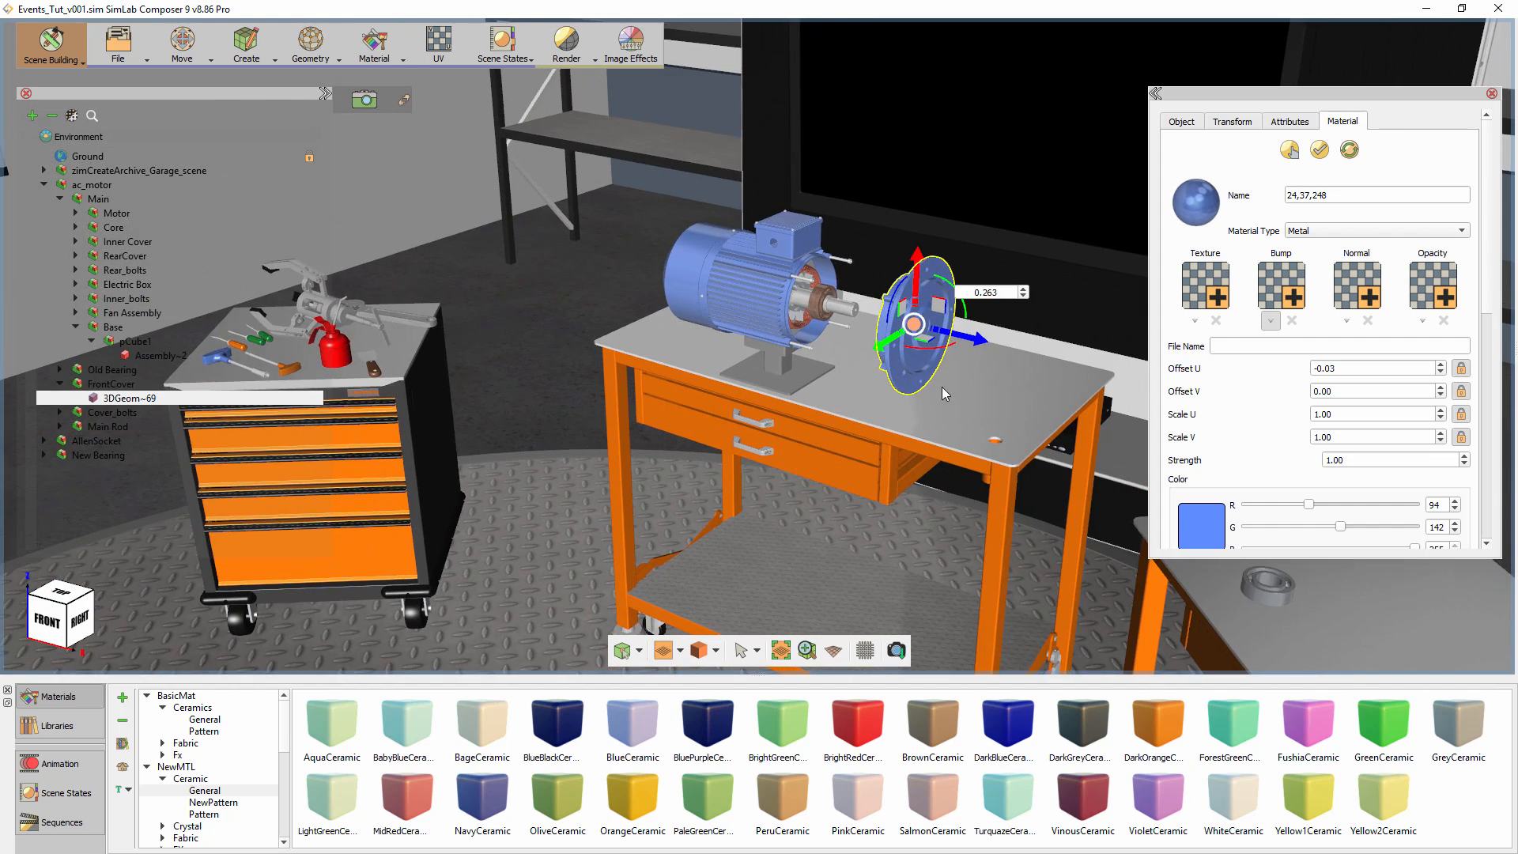
middle_drag(942, 386, 846, 471)
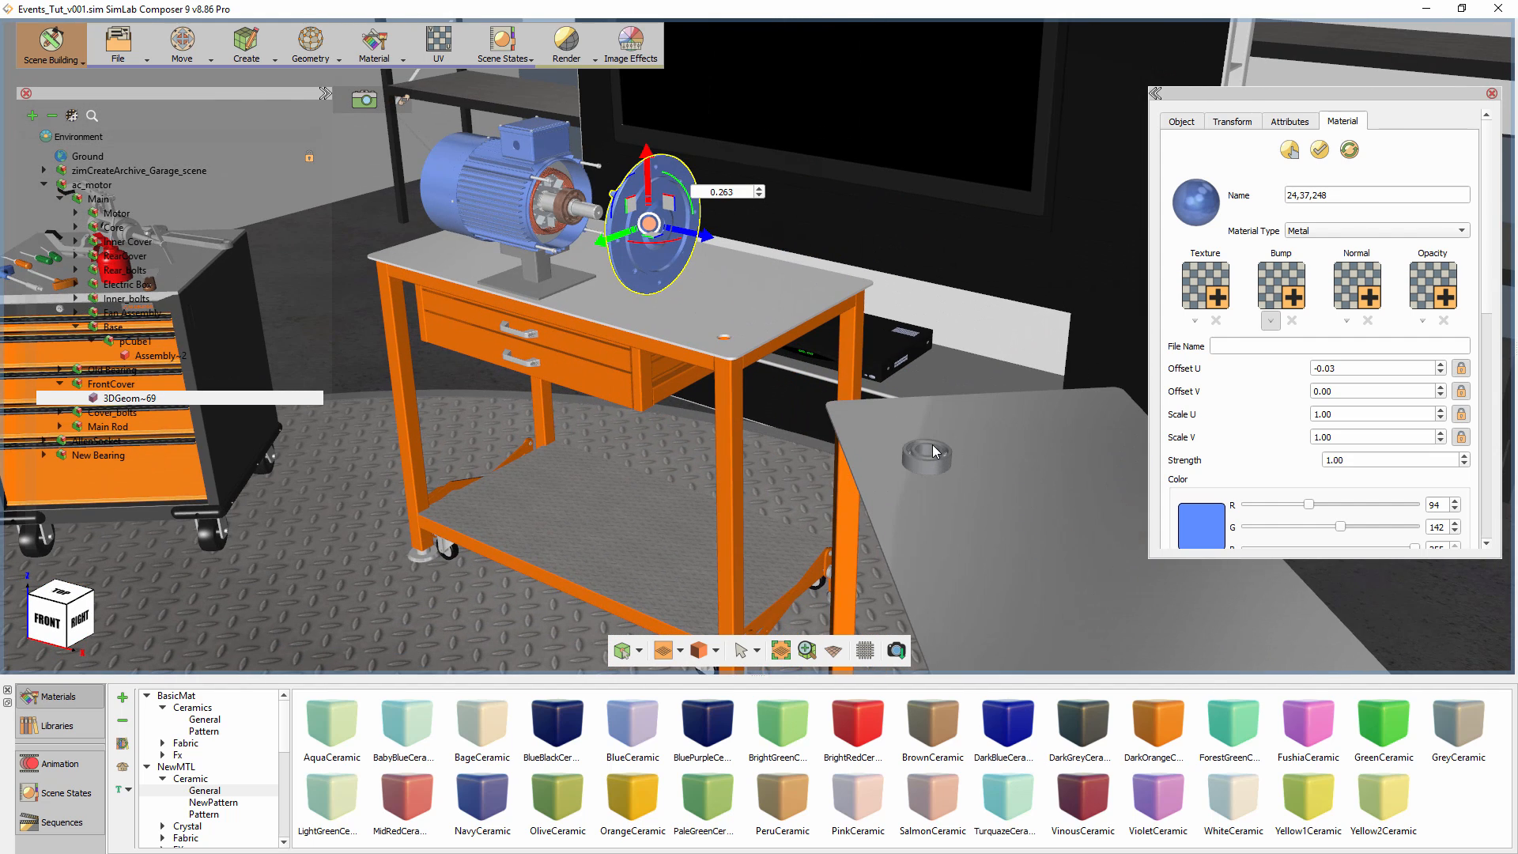
key(ctrl+z)
middle_drag(710, 369, 823, 353)
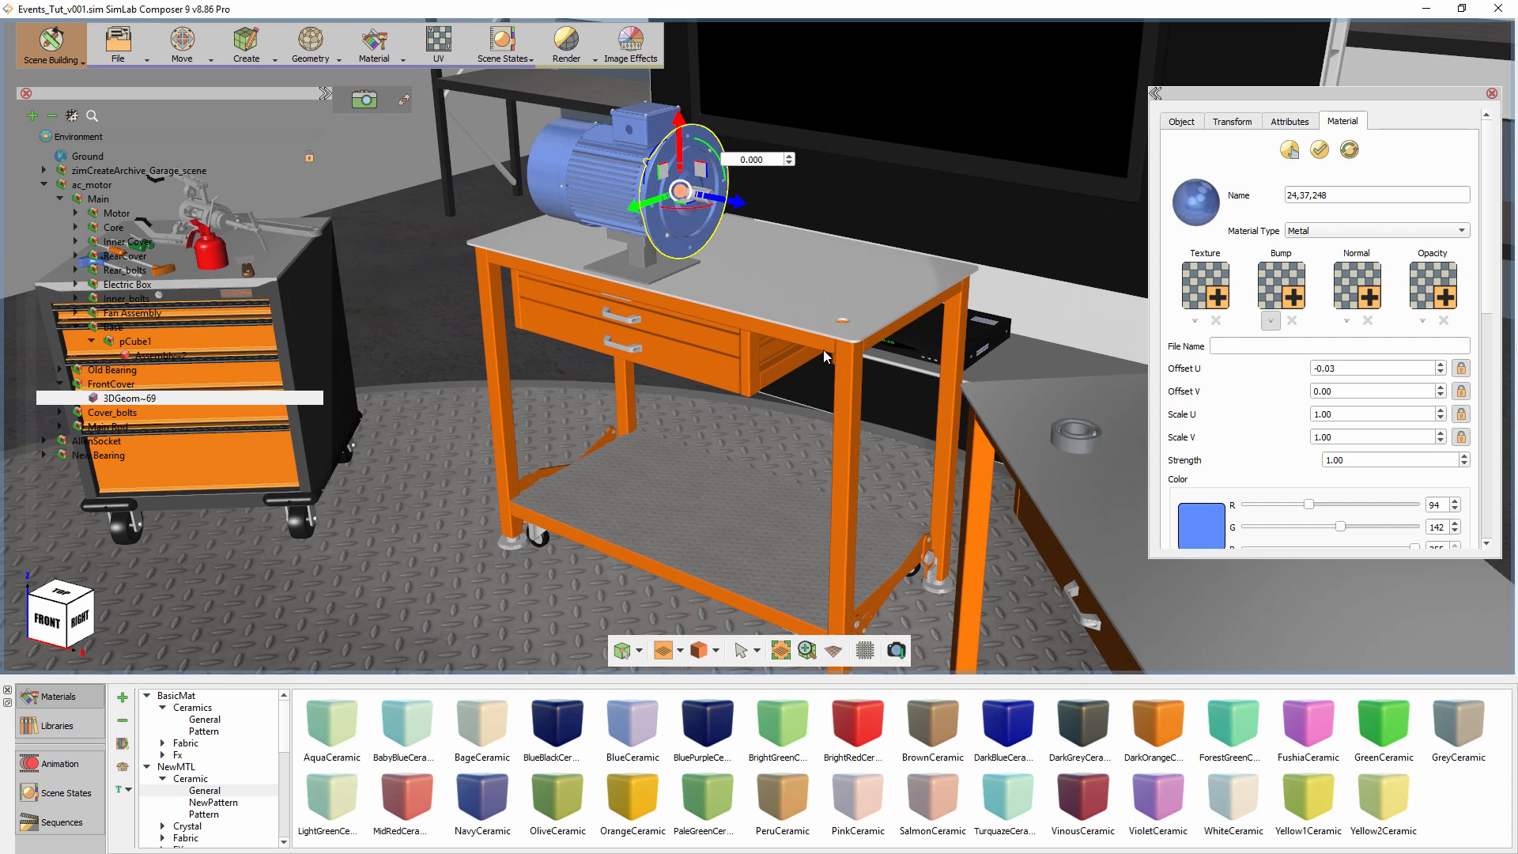
Switch to the Virtual Reality workspace and place a viewer start position on the floor beside the round platform.
click(64, 52)
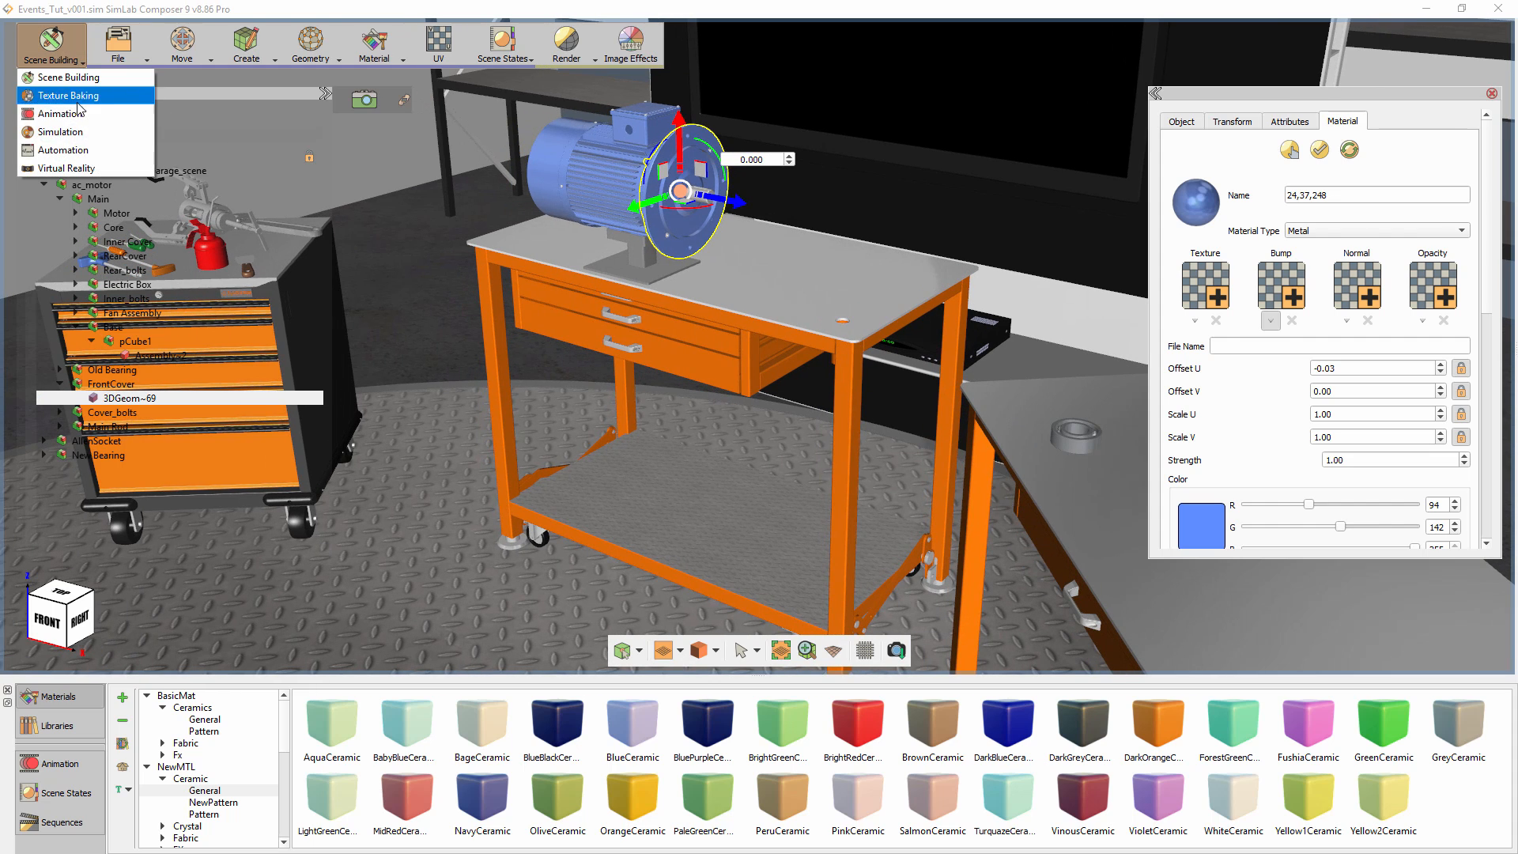
click(87, 168)
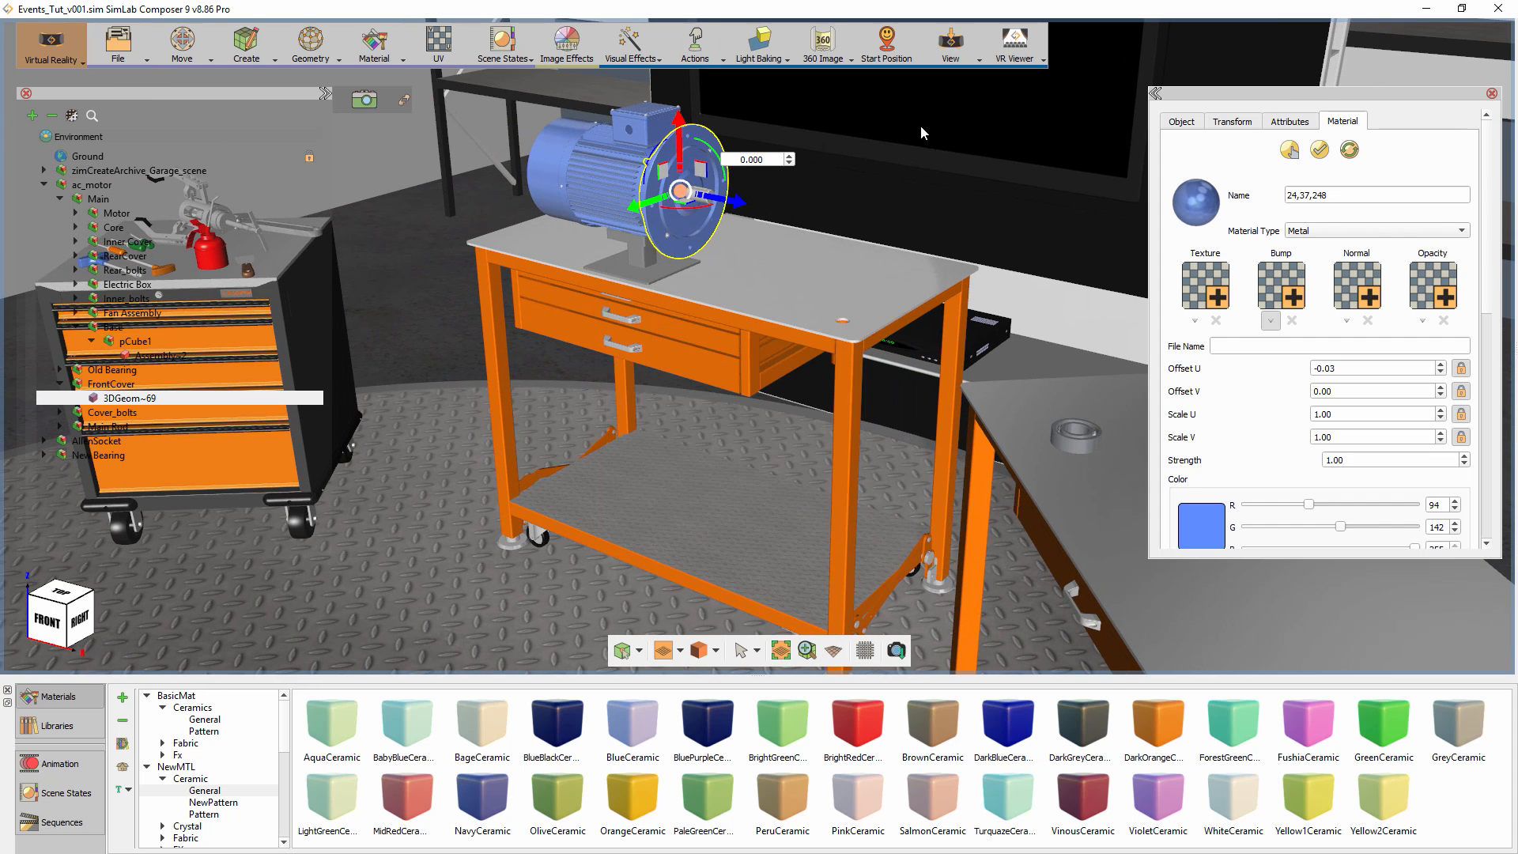
click(887, 41)
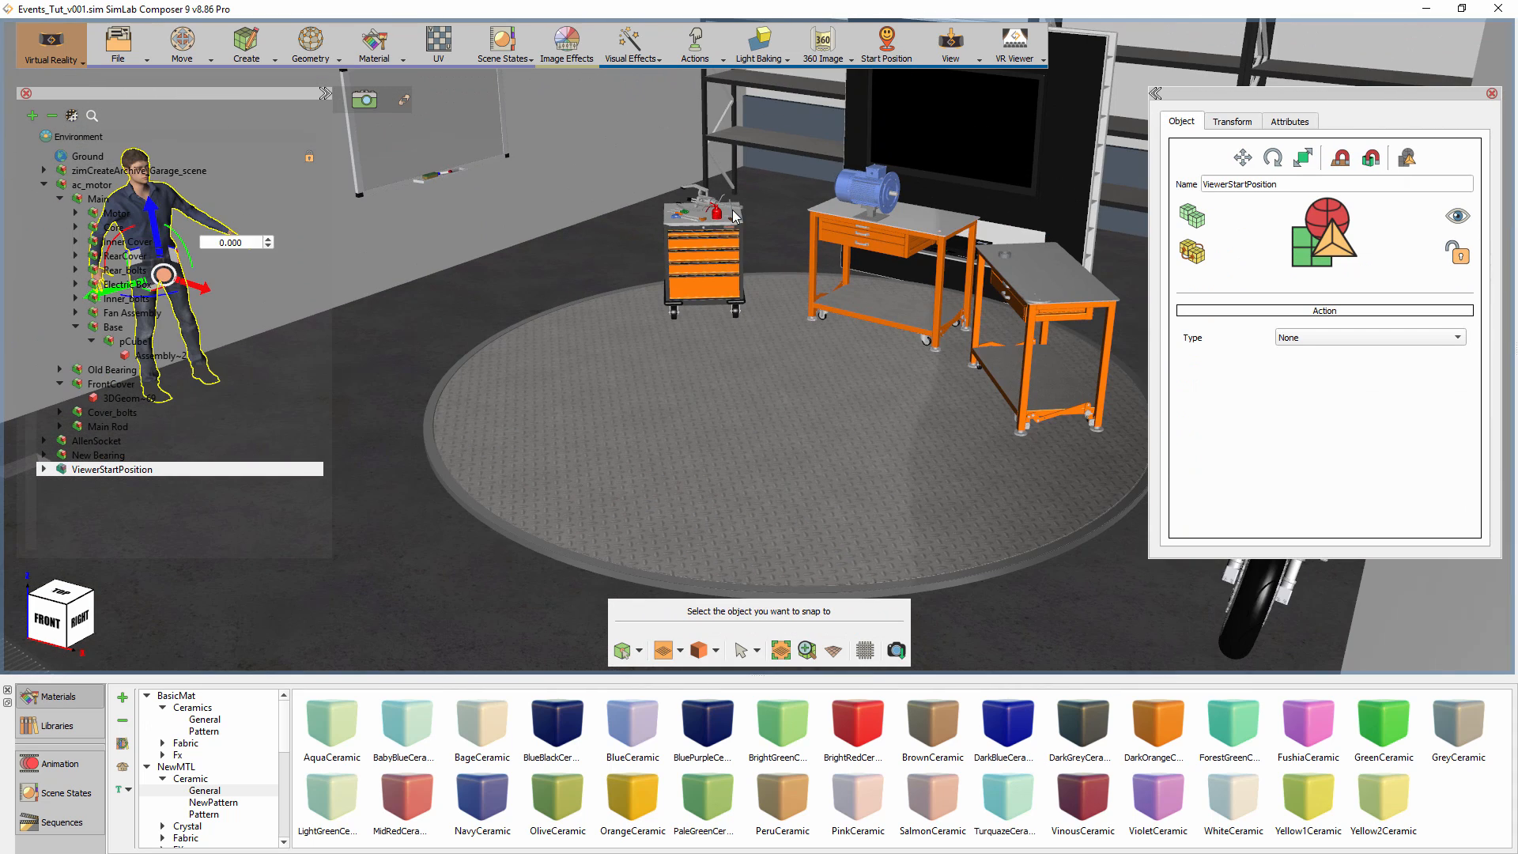
click(495, 577)
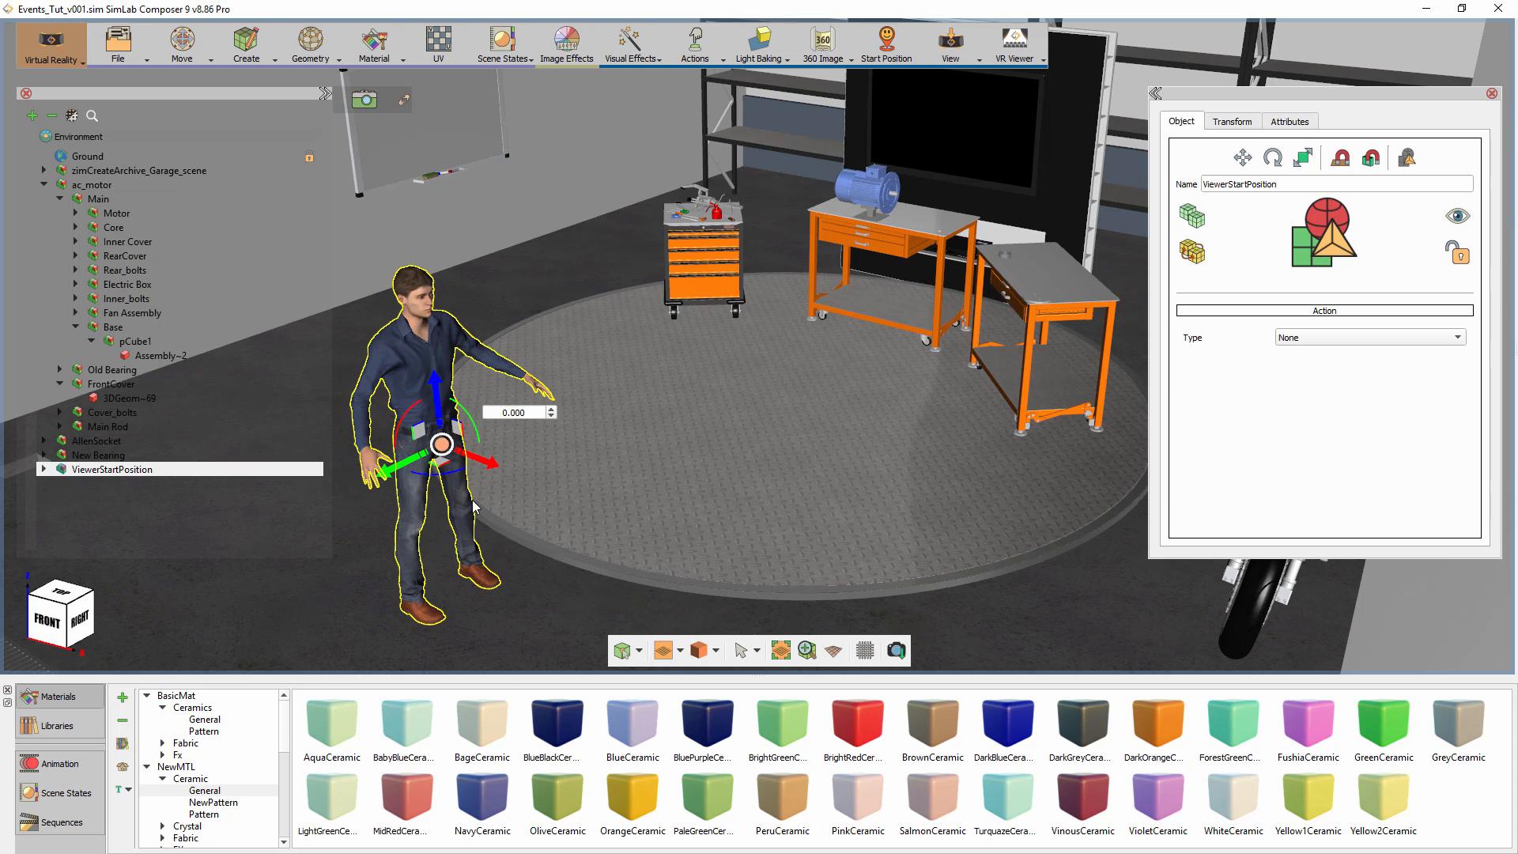
Rotate the viewer start position 90 degrees about its vertical axis.
drag(454, 478, 551, 451)
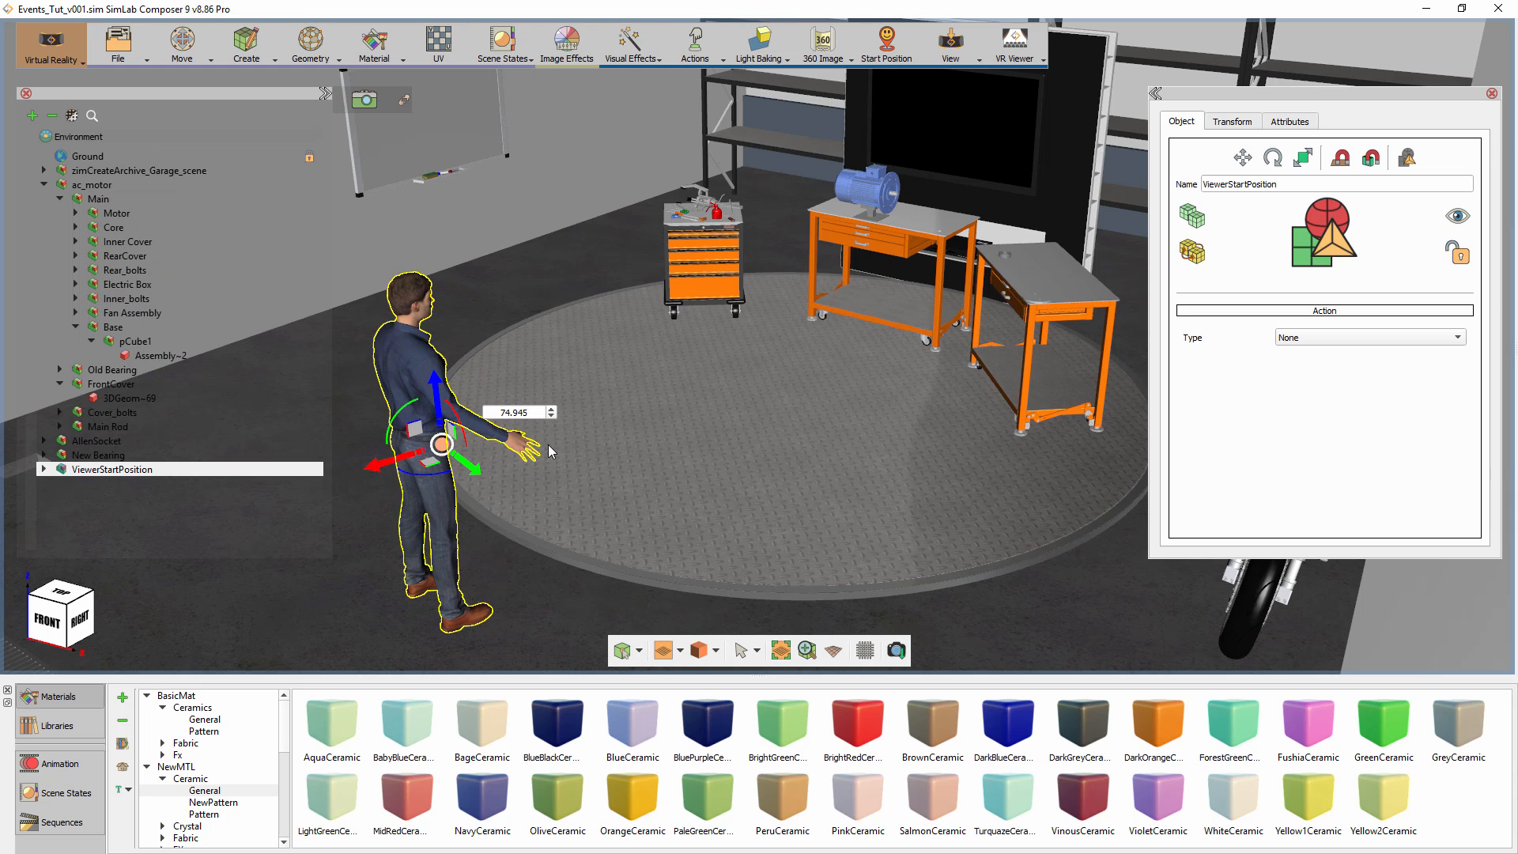
double_click(484, 415)
text(90)
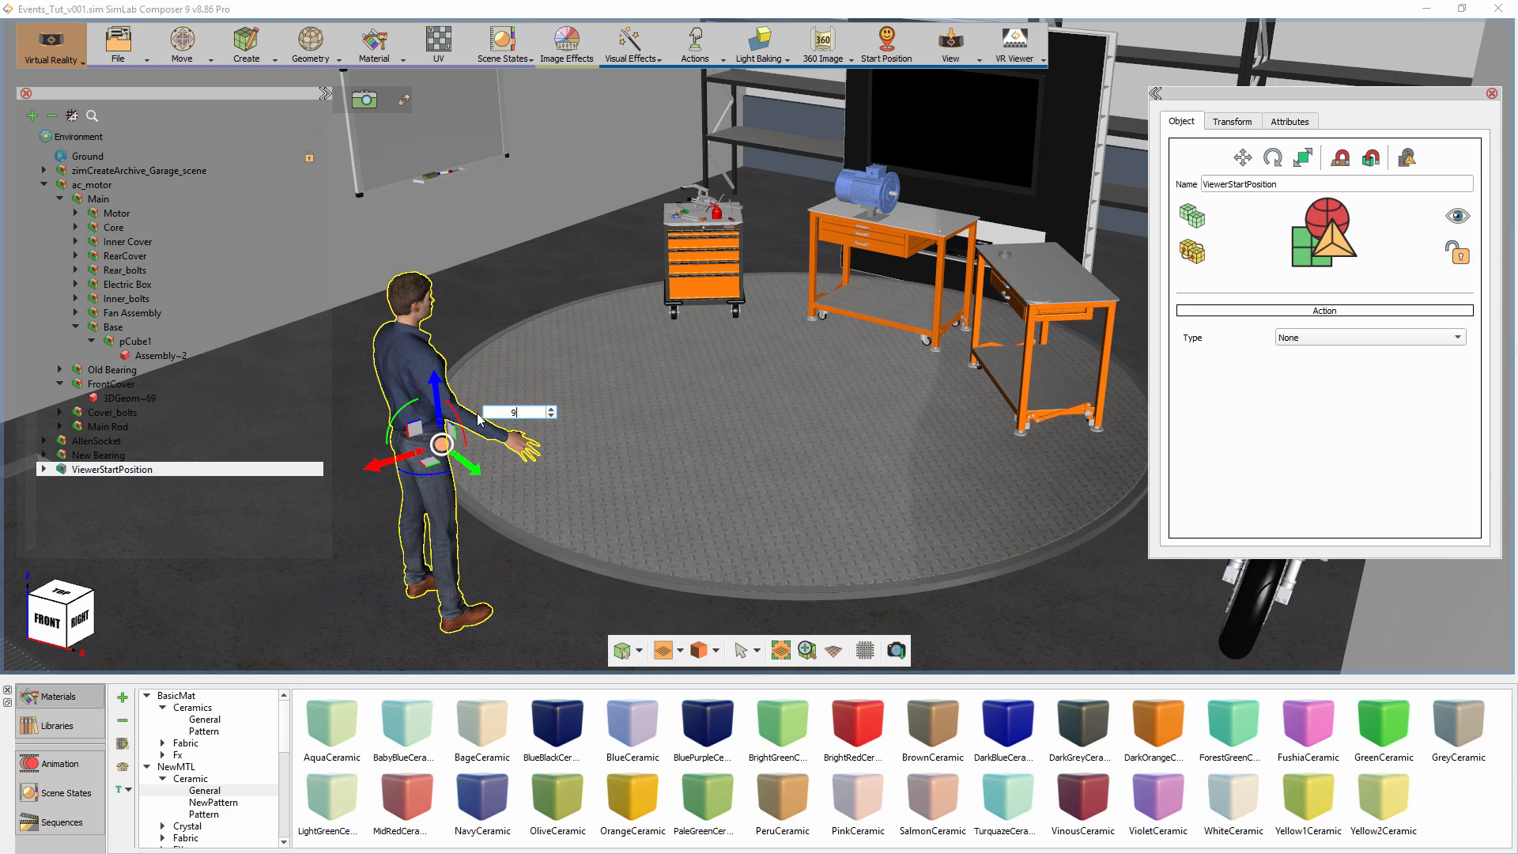
key(Return)
Open the scene state capture settings and include only object transforms, excluding visibility, camera, lights, materials and environment.
middle_drag(889, 277, 804, 525)
scroll(804, 525, up, 4)
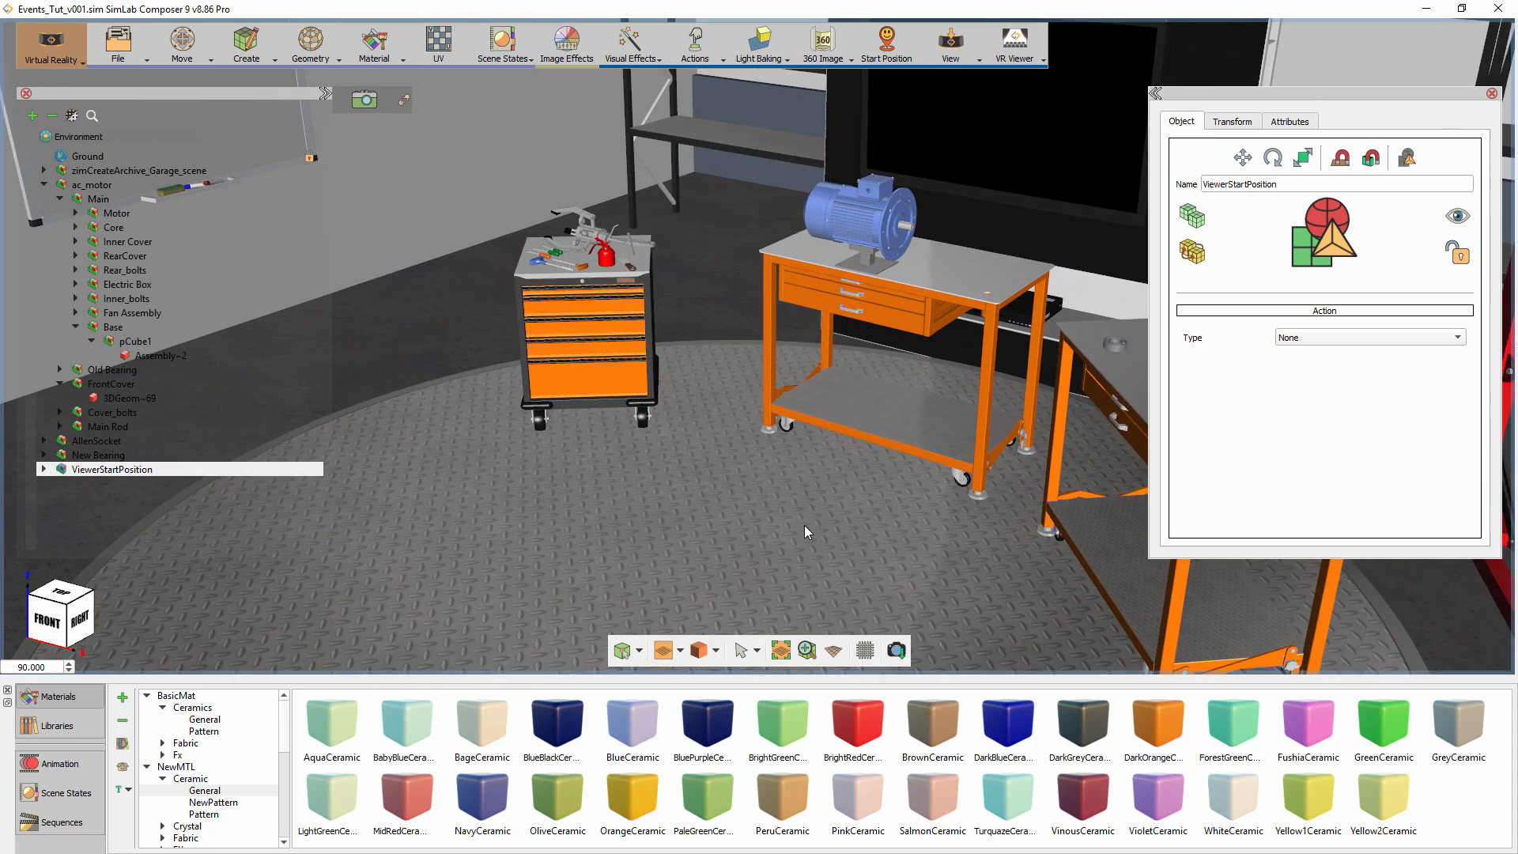
middle_drag(814, 379, 661, 494)
scroll(671, 494, up, 1)
scroll(671, 495, up, 2)
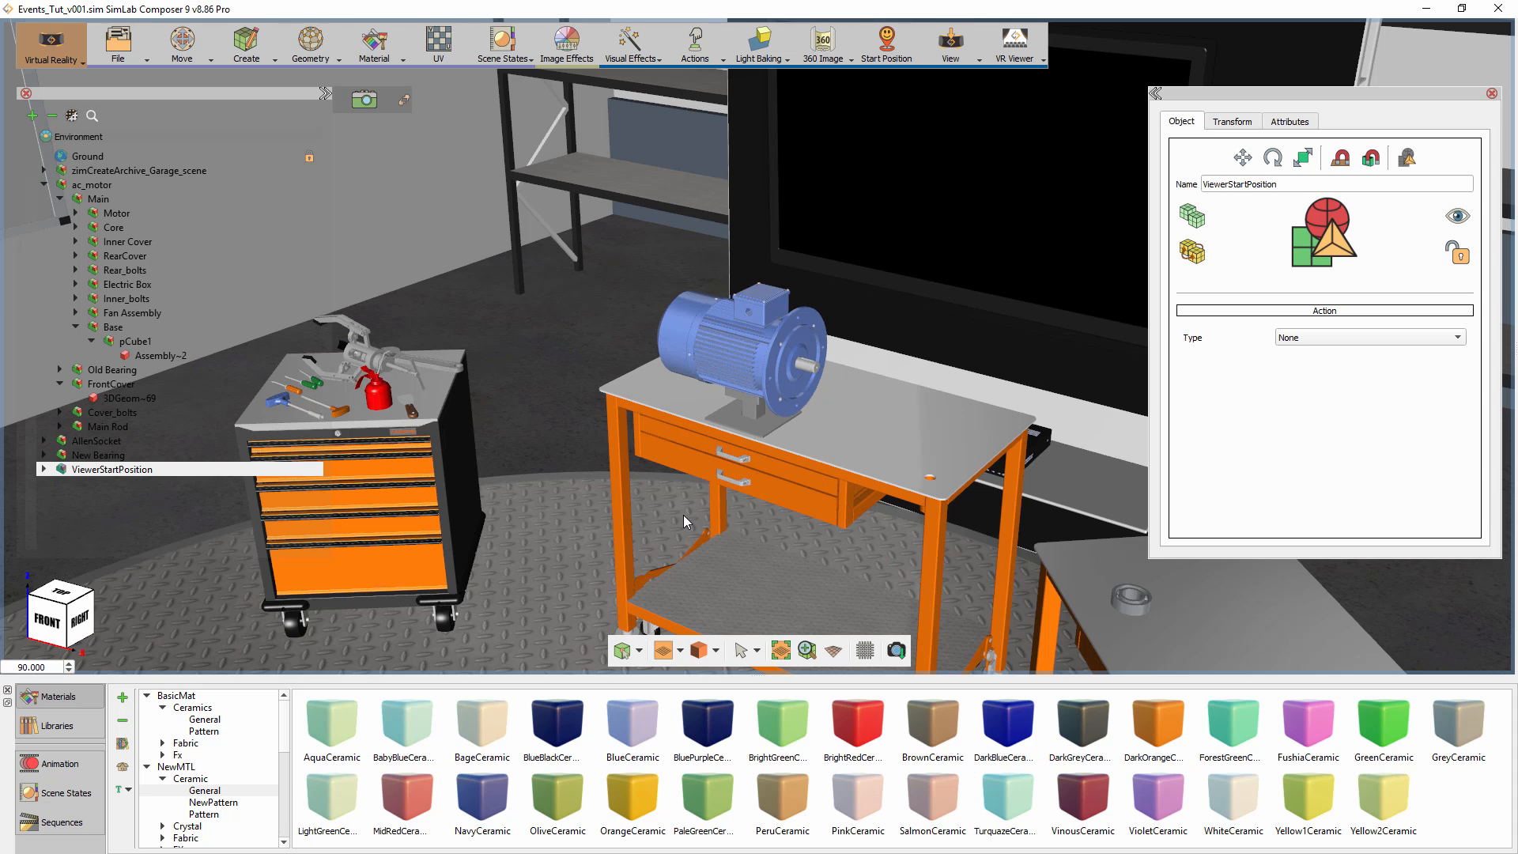
click(522, 60)
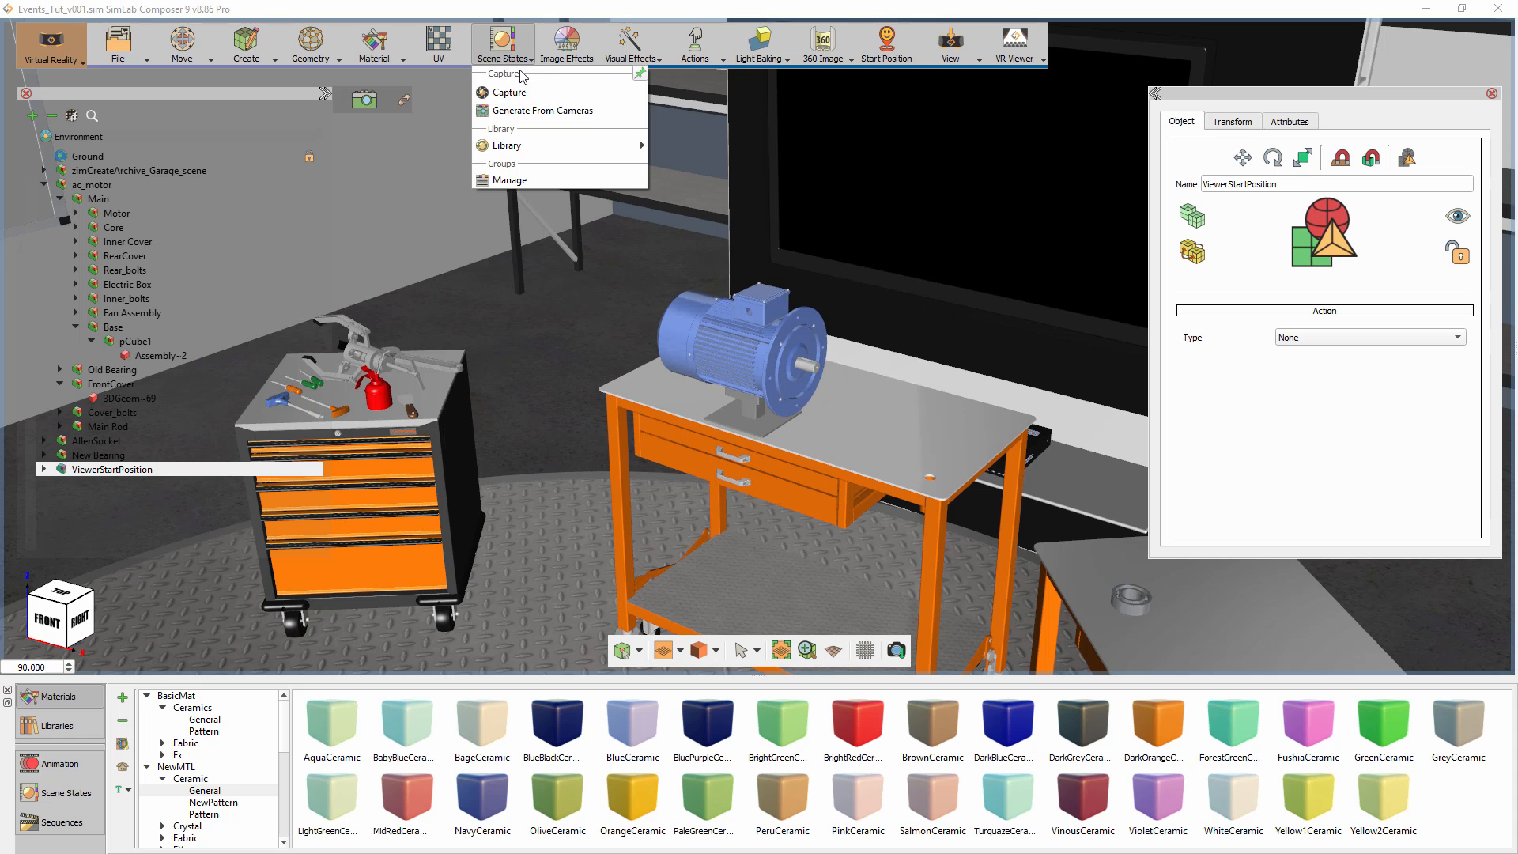
click(520, 93)
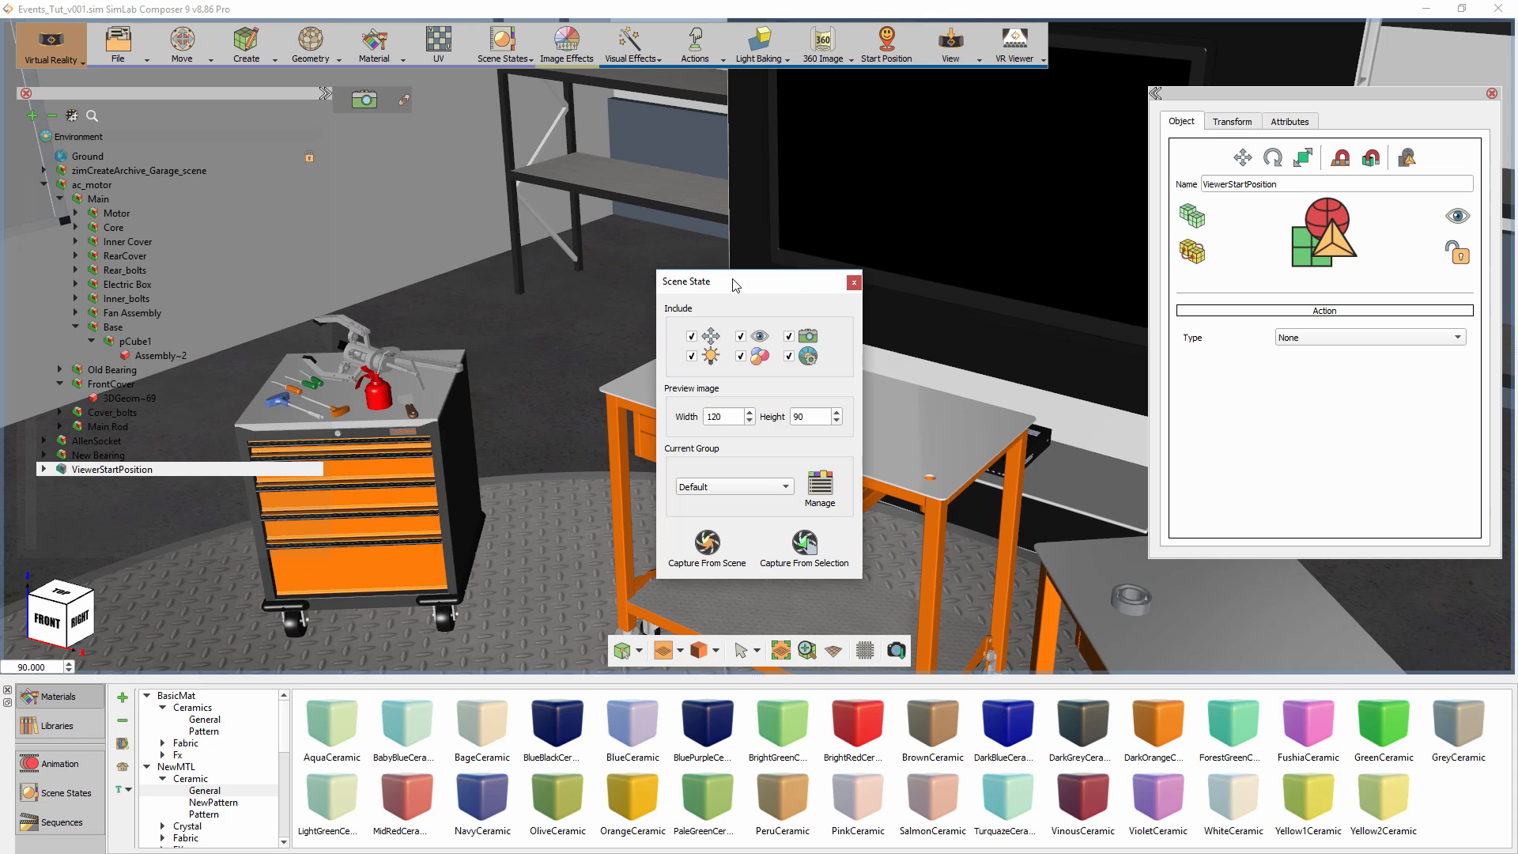
drag(714, 286, 445, 229)
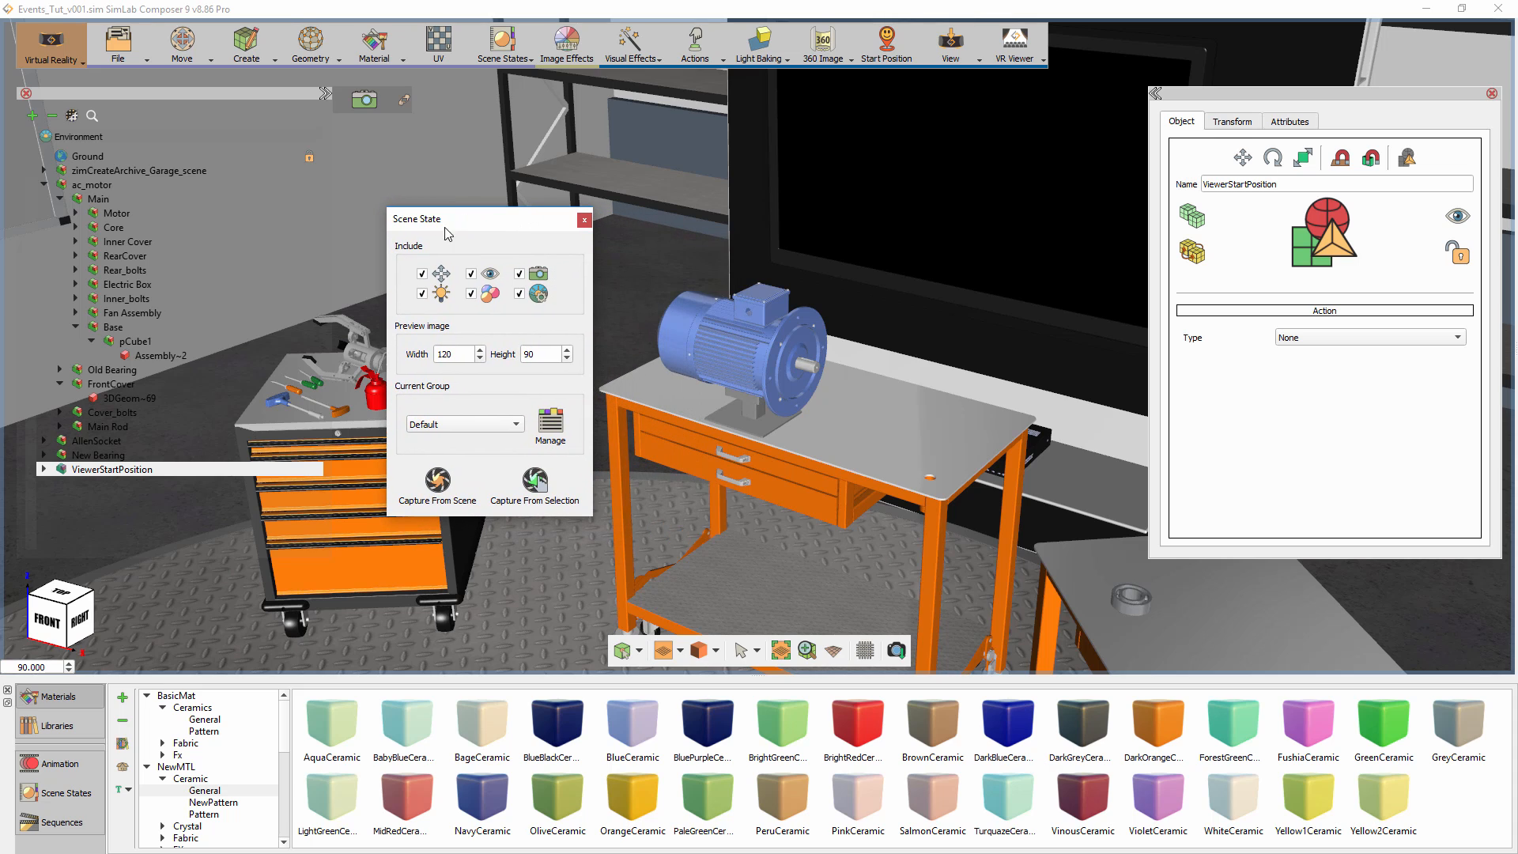
click(421, 294)
click(471, 294)
click(470, 273)
Select the geometry of Bolt1 on the motor's front cover and capture a scene state from the selection.
drag(837, 416, 755, 402)
right_drag(755, 401, 777, 604)
middle_drag(814, 518, 774, 490)
drag(775, 490, 729, 482)
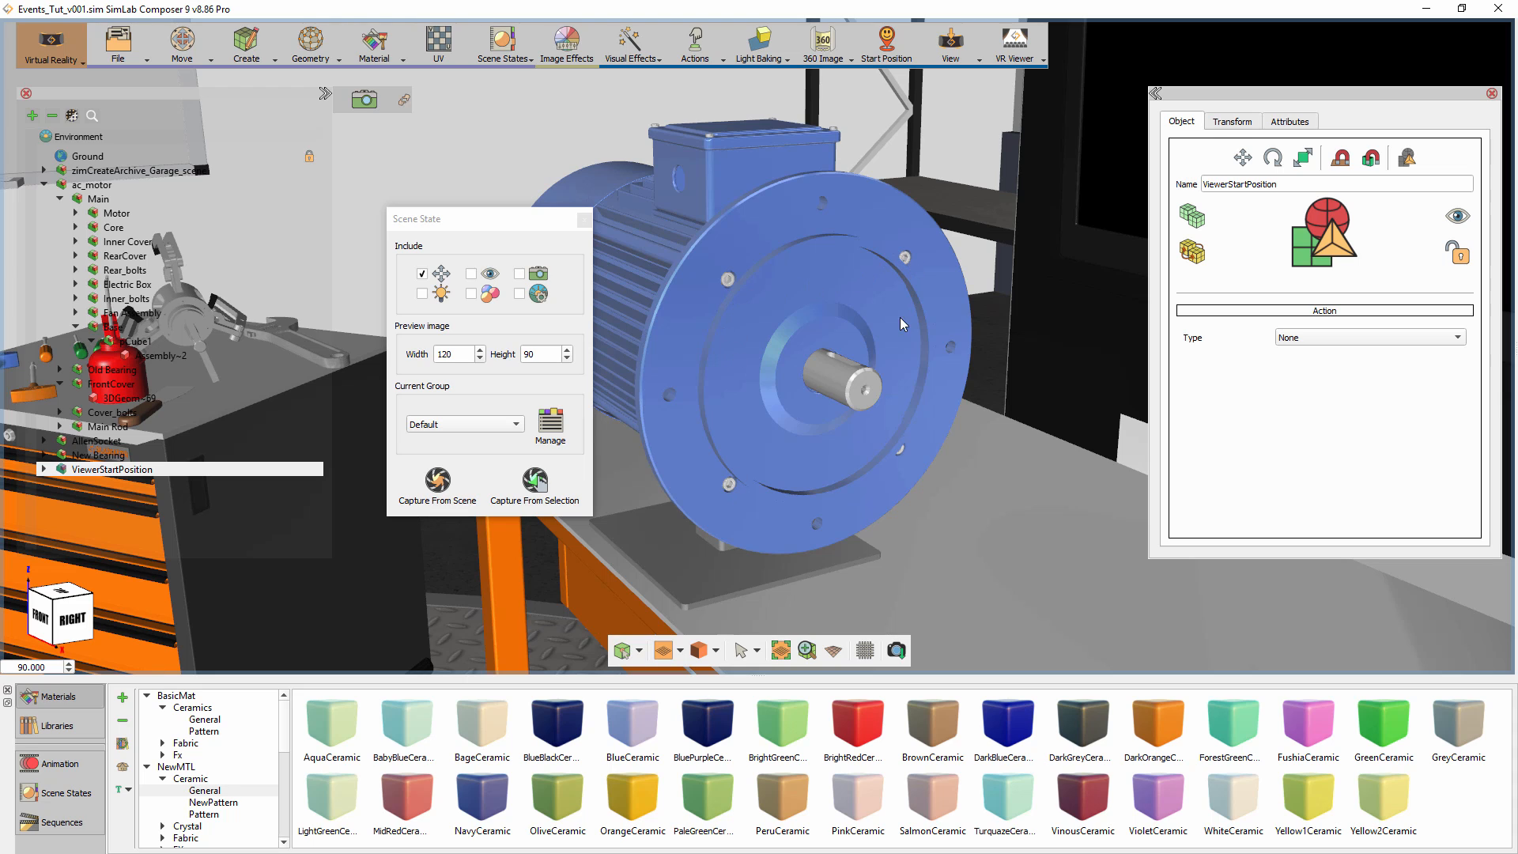
click(838, 482)
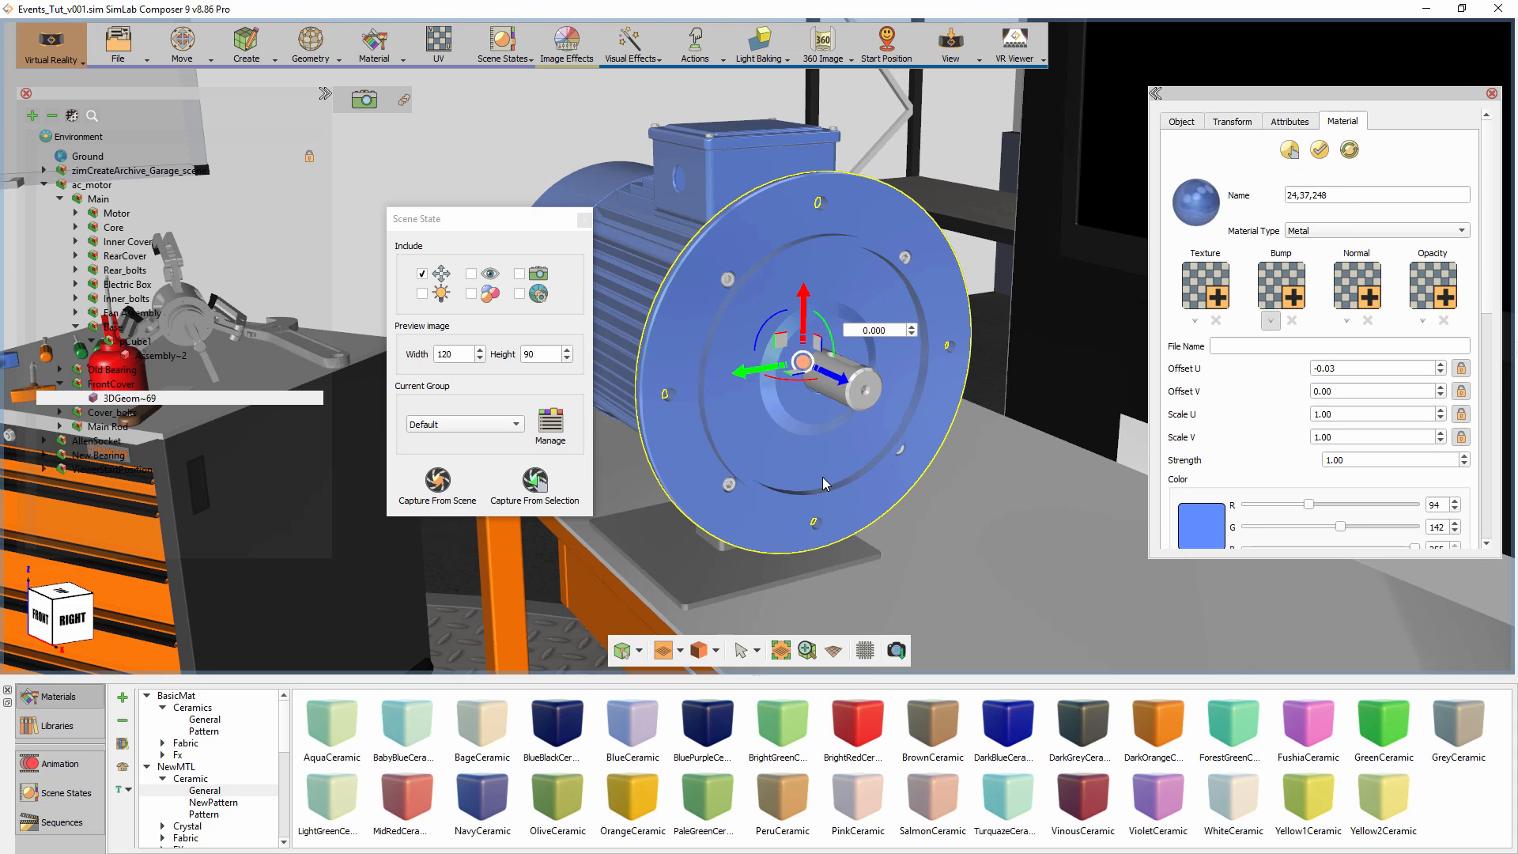
drag(688, 490, 974, 509)
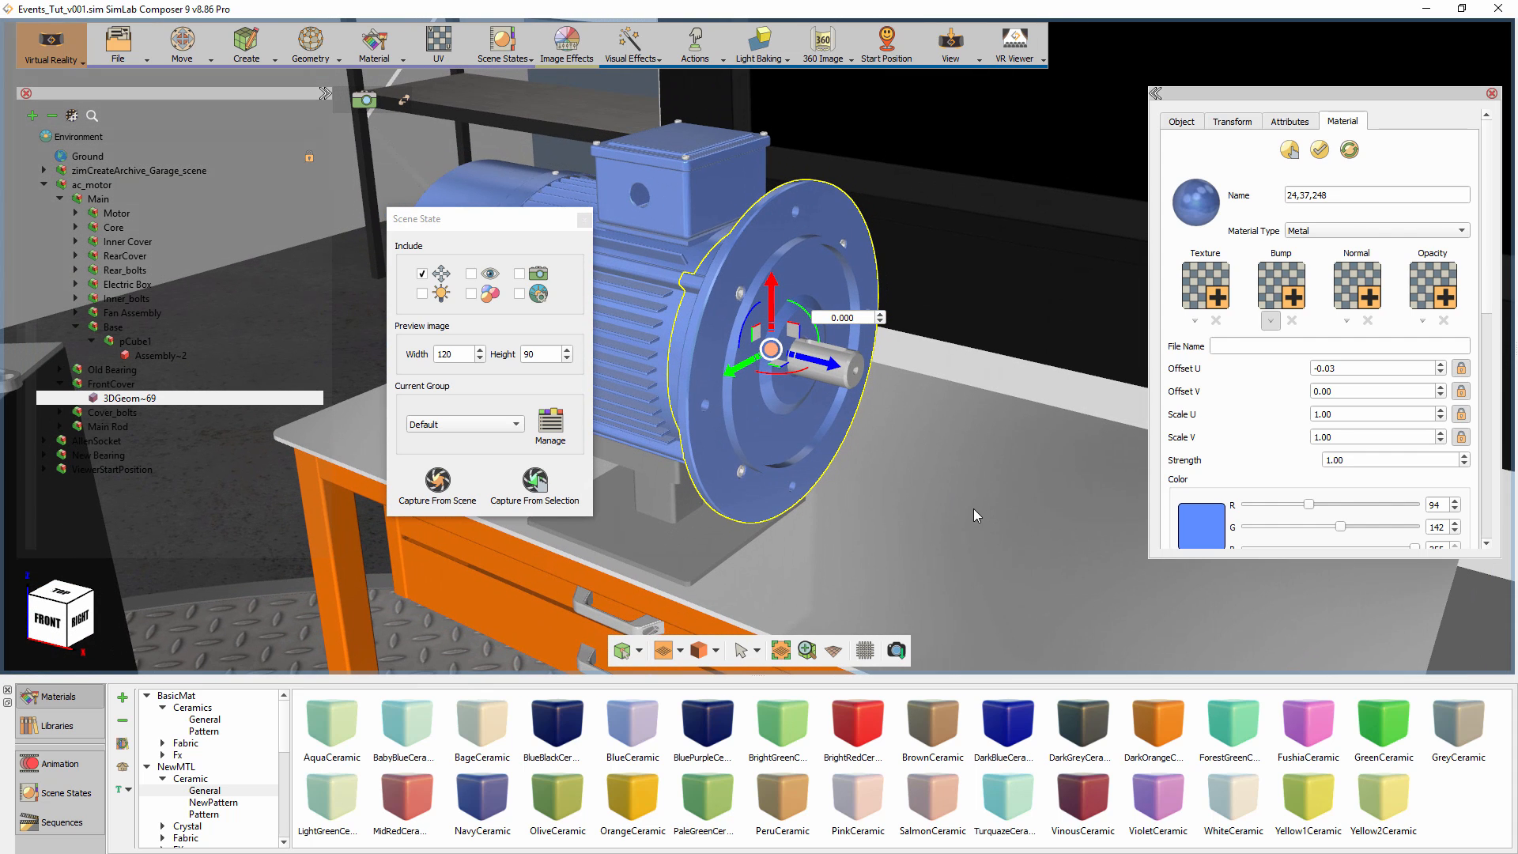
click(741, 296)
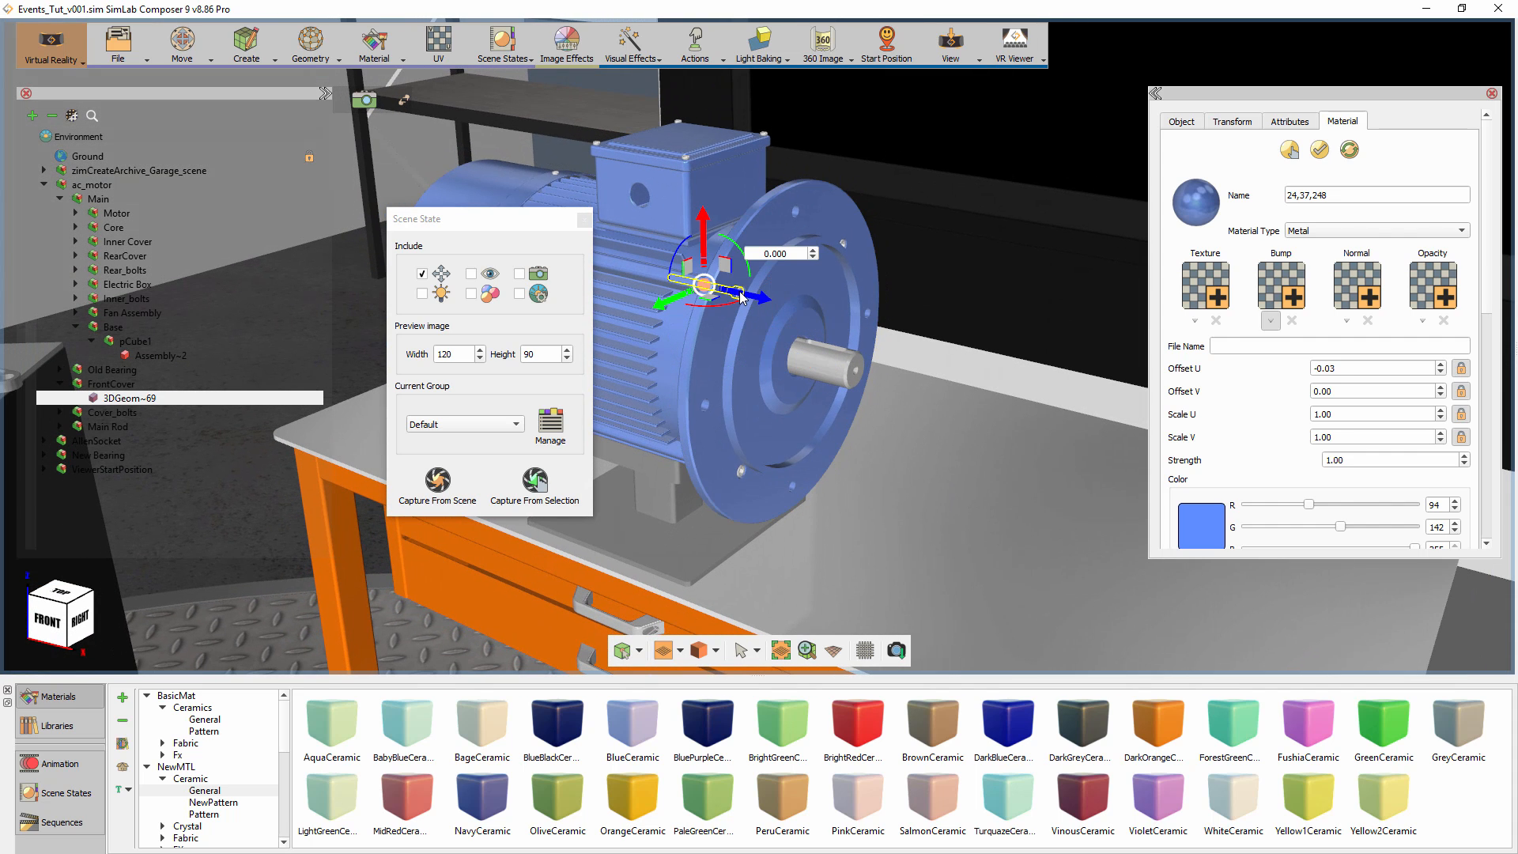
click(537, 483)
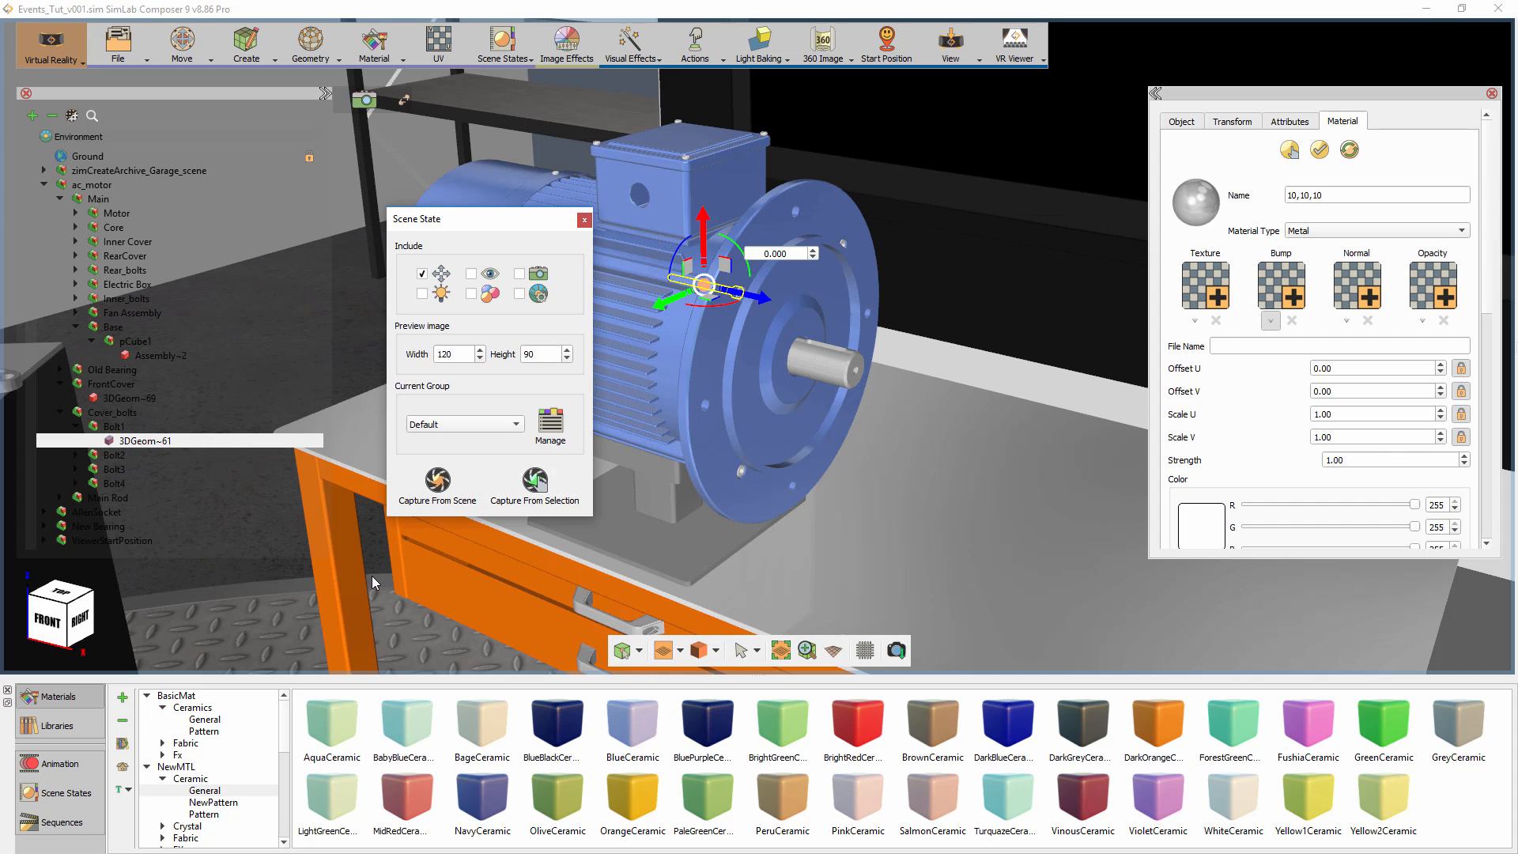
Show the scene states list and rename the captured state to Bolt1.
click(91, 794)
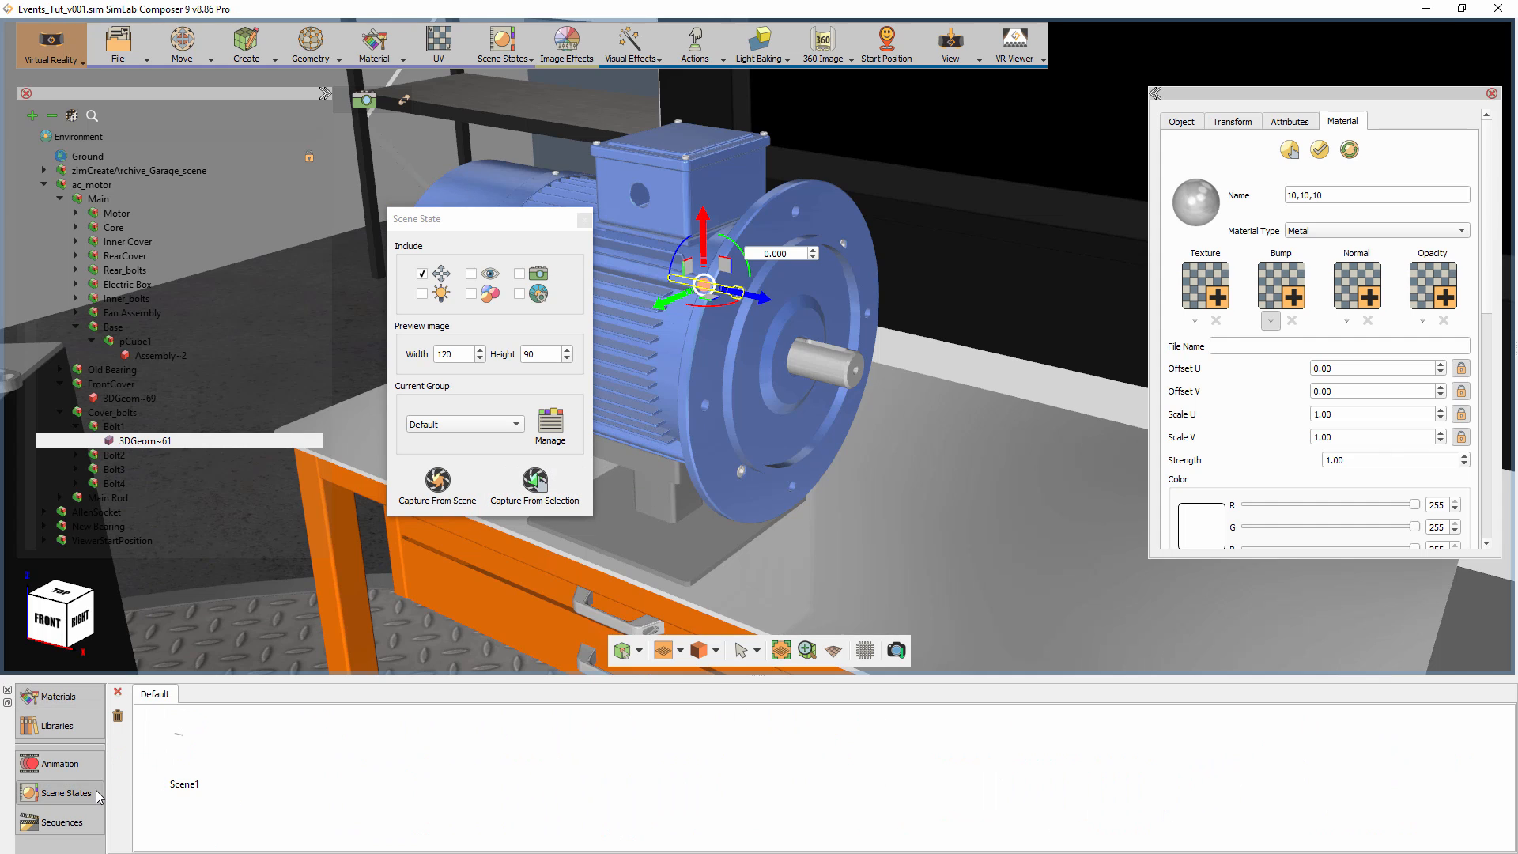
click(180, 739)
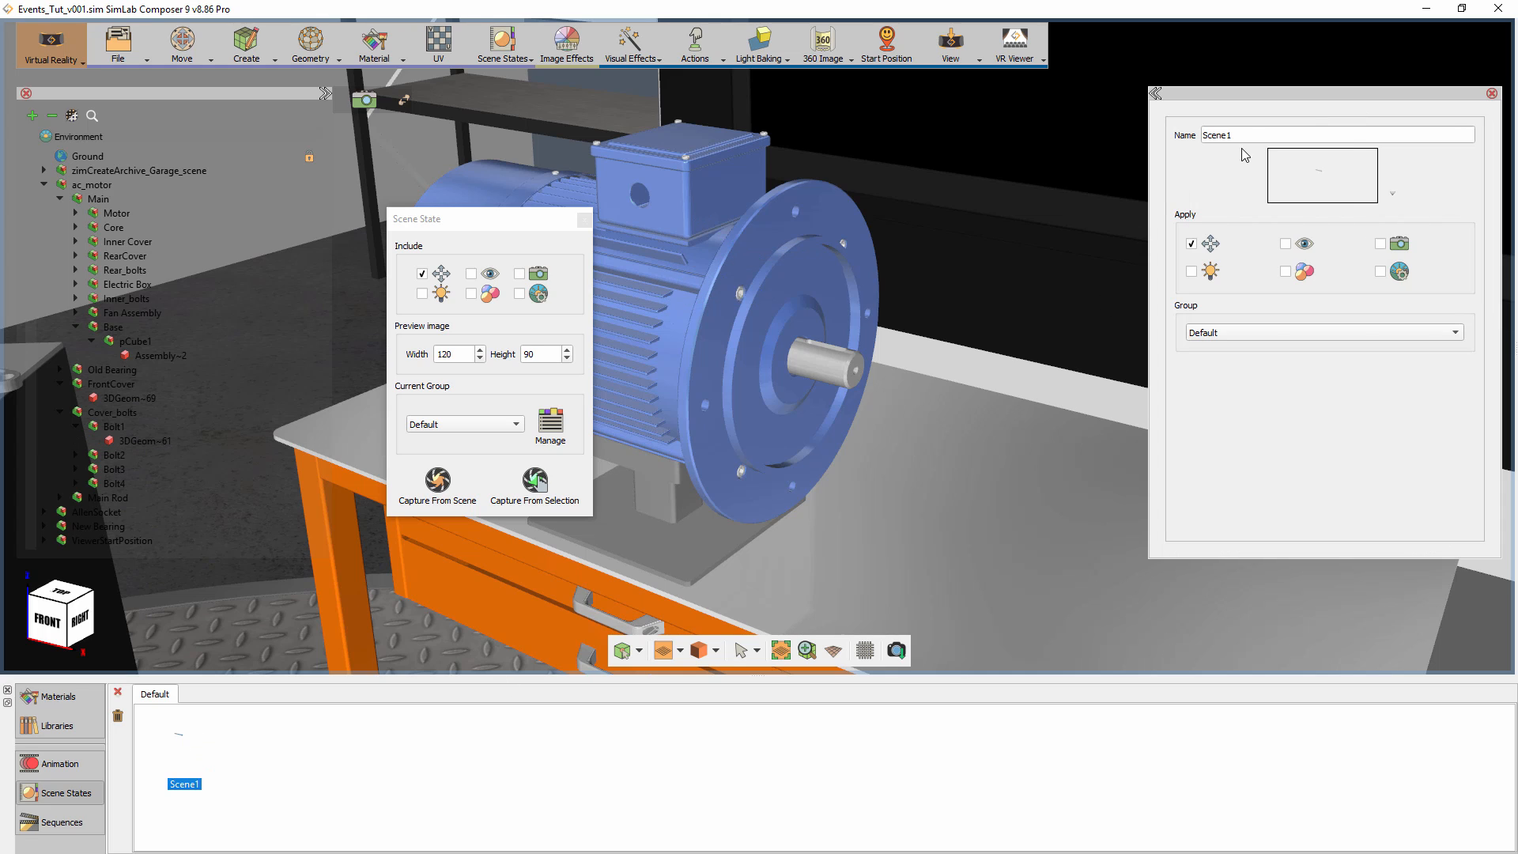
drag(1238, 136, 1178, 141)
text(Bolt1)
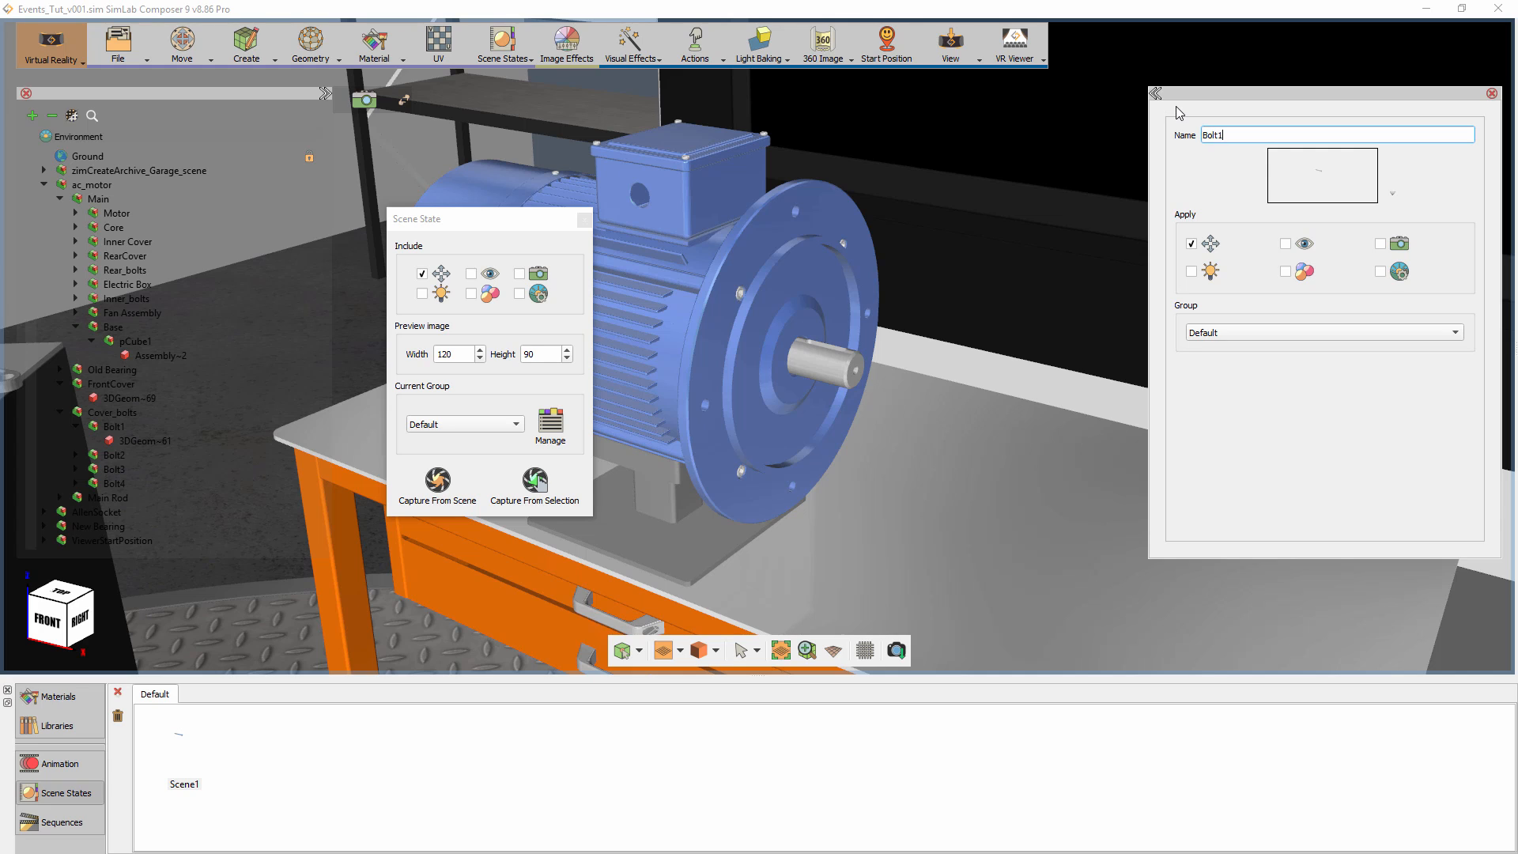
Capture a scene state from the geometry under Bolt2 and name it Bolt2.
click(111, 454)
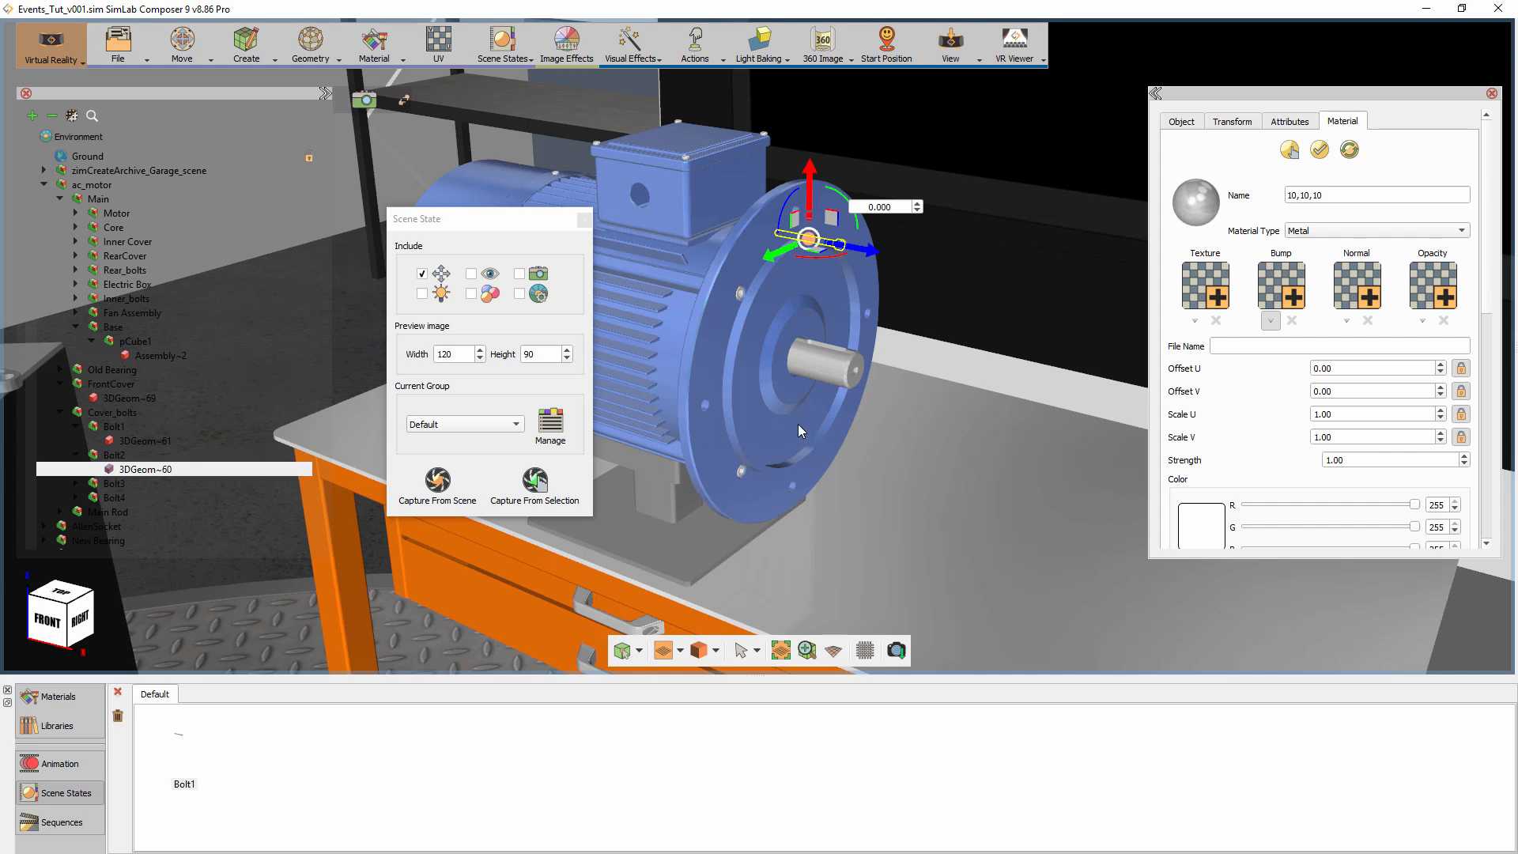
middle_drag(799, 424, 716, 420)
click(533, 489)
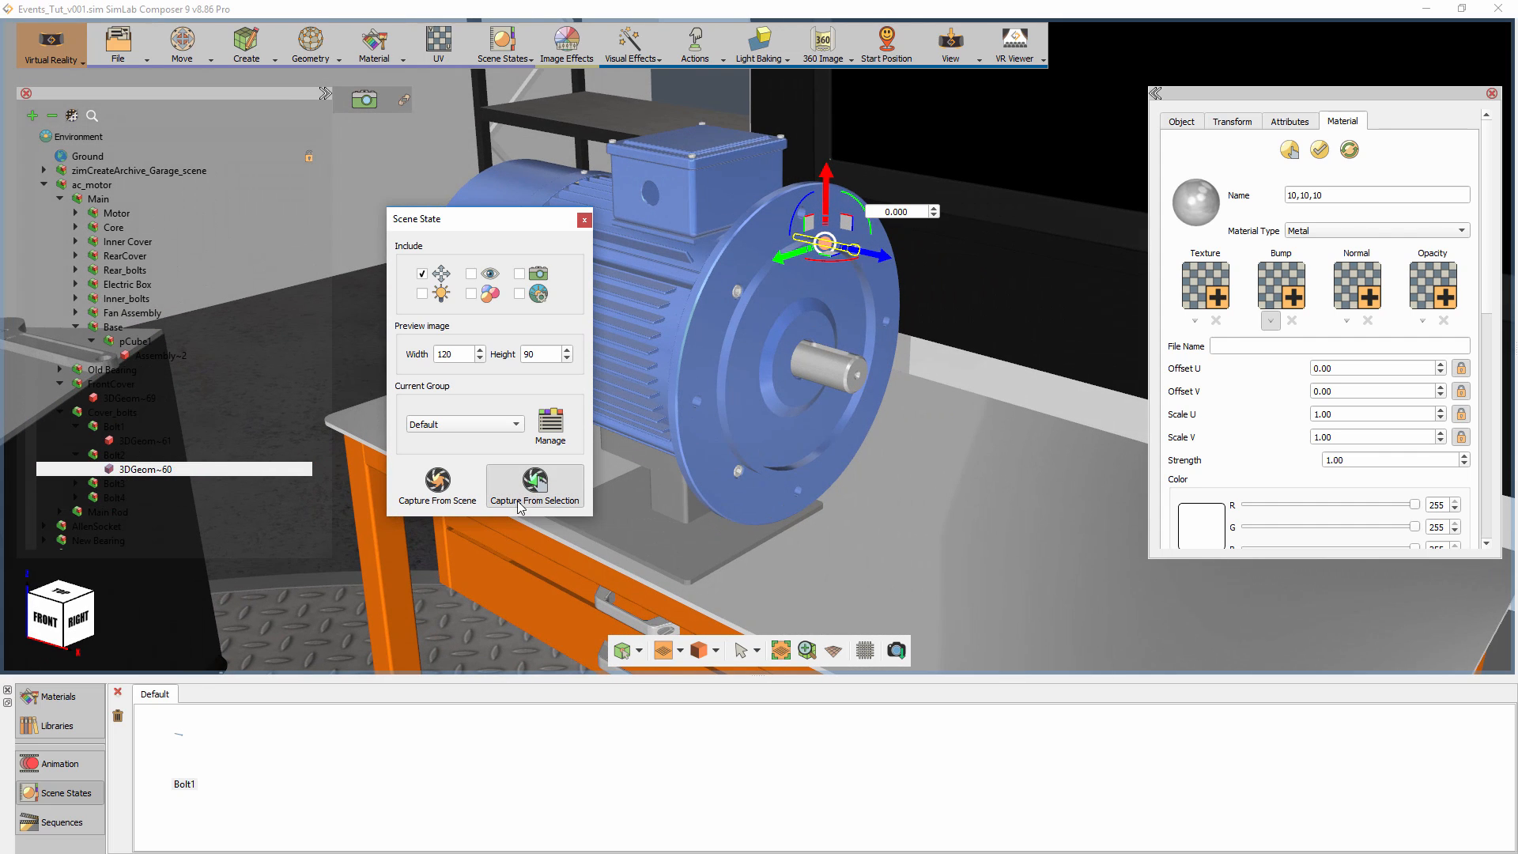
click(280, 743)
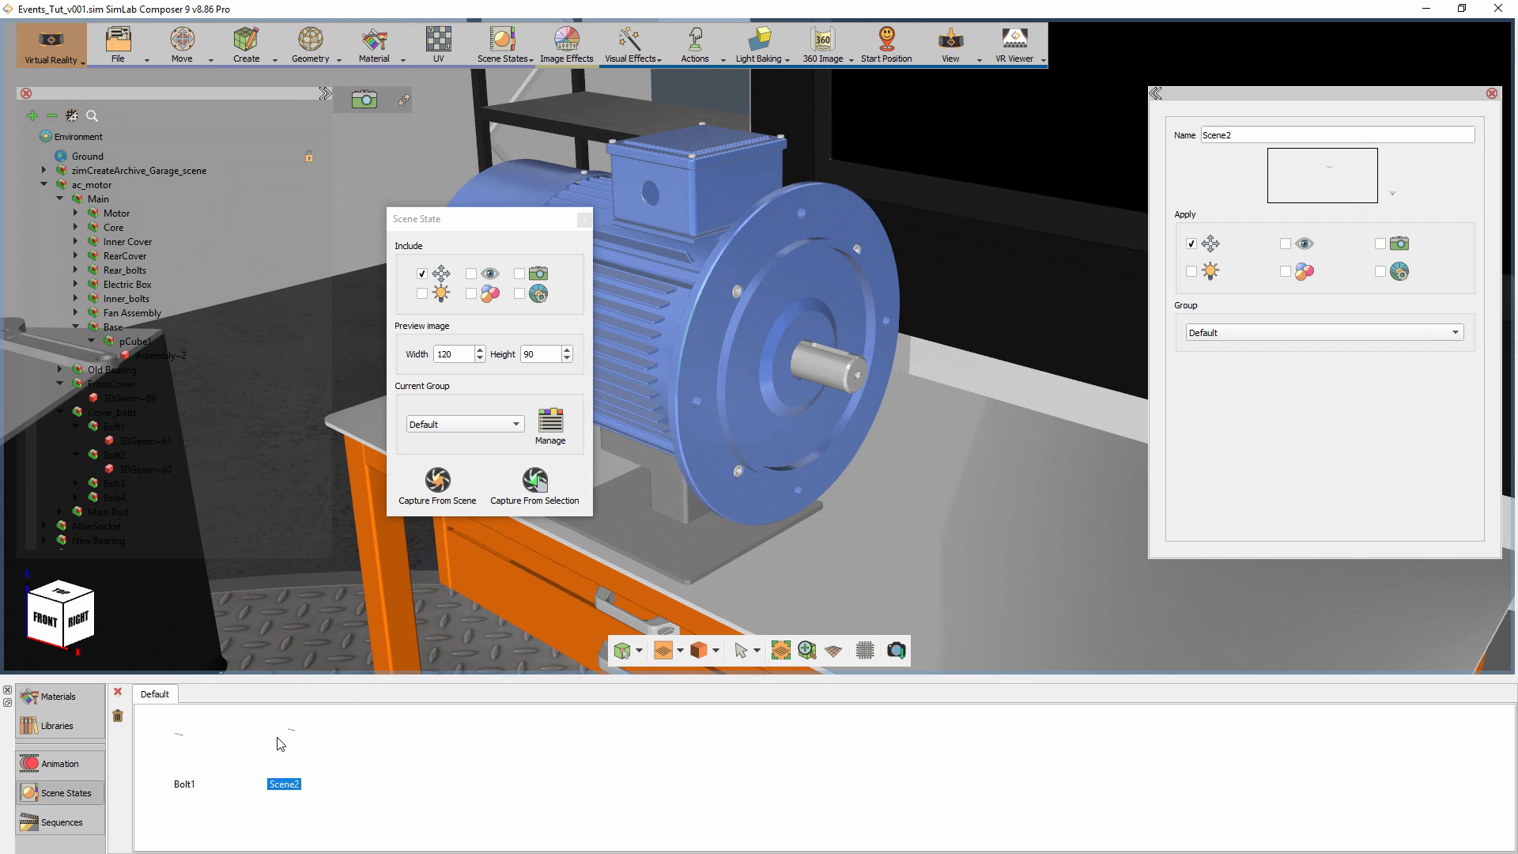
drag(1244, 137, 1186, 139)
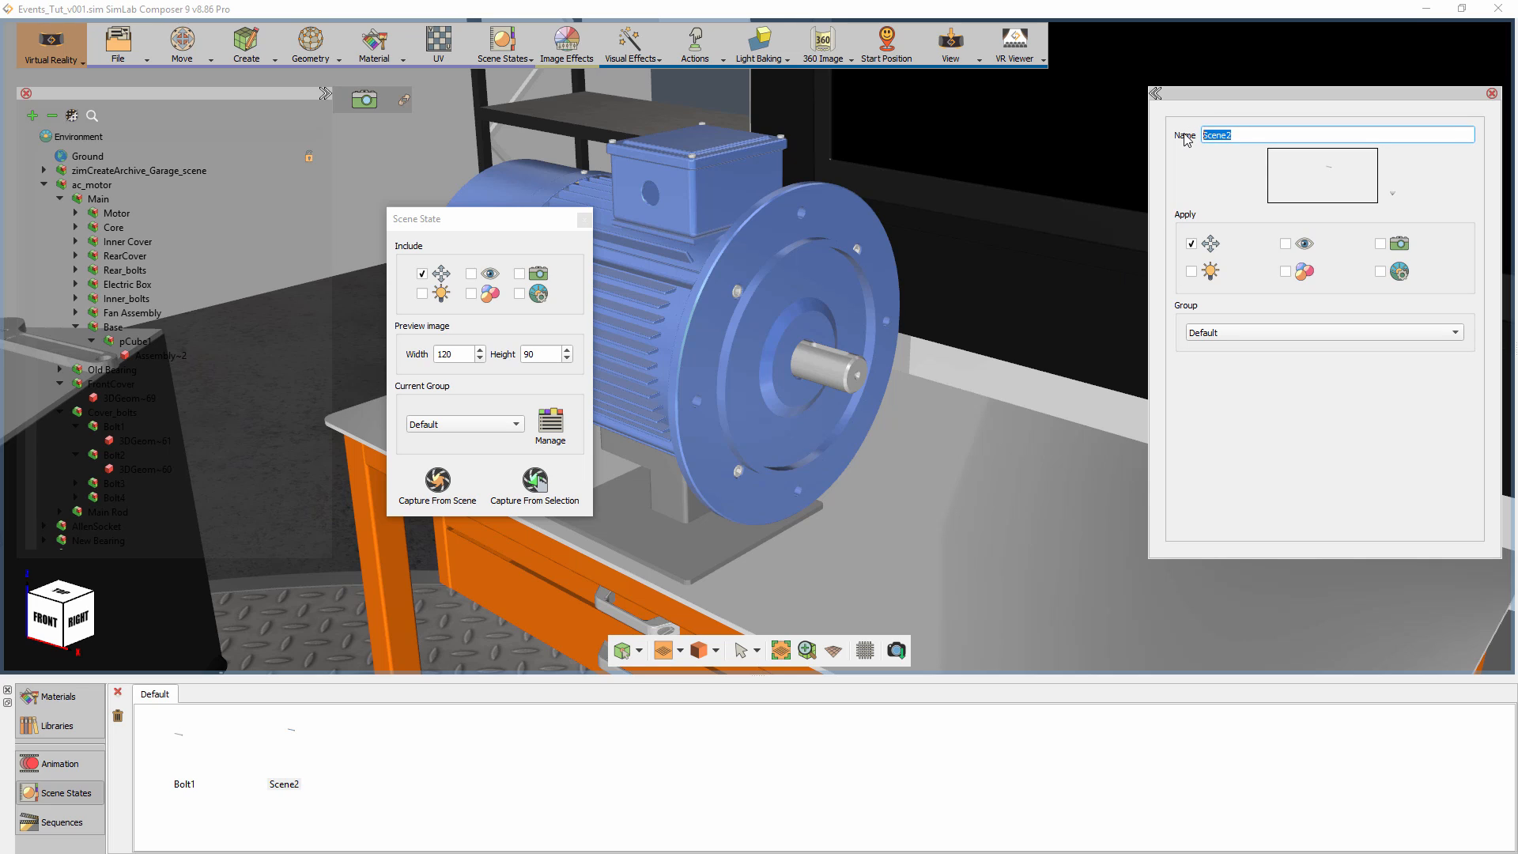
text(Bolt2)
Capture a scene state from the geometry under Bolt3 and name it Bolt3.
click(75, 484)
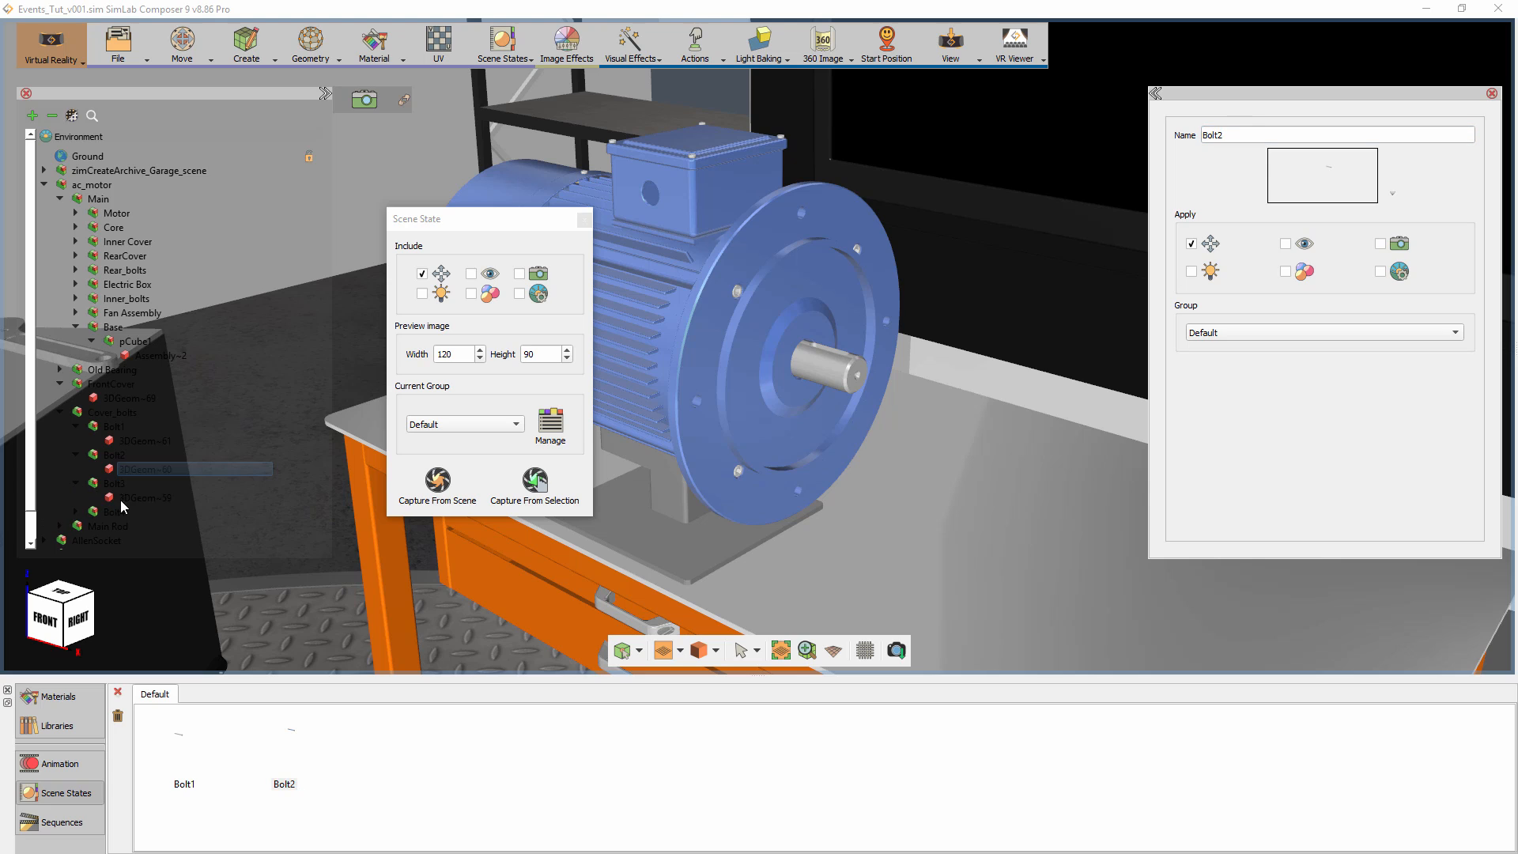
click(128, 499)
click(399, 505)
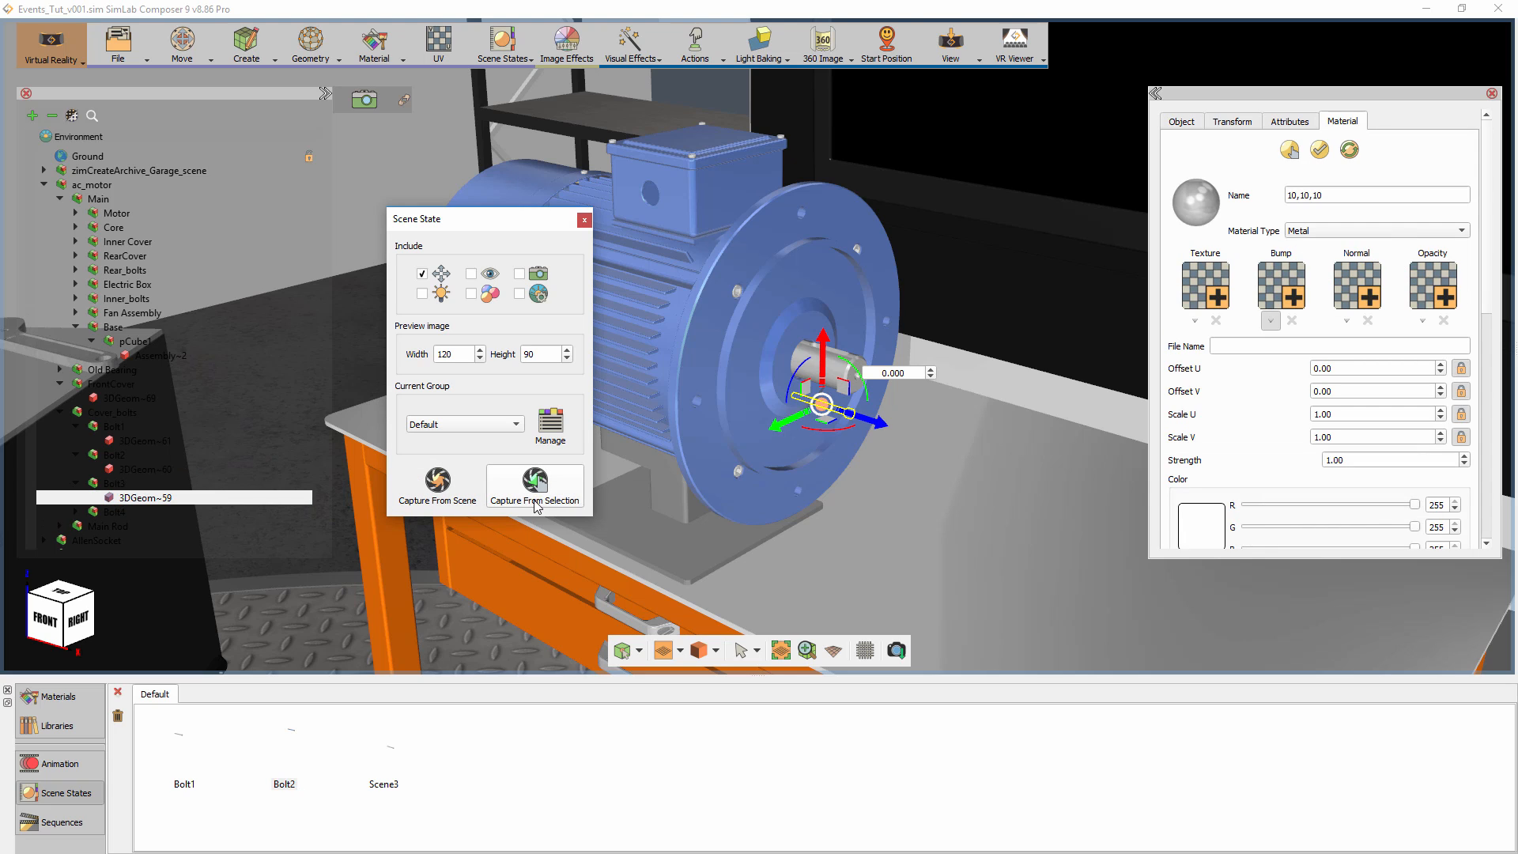
click(423, 743)
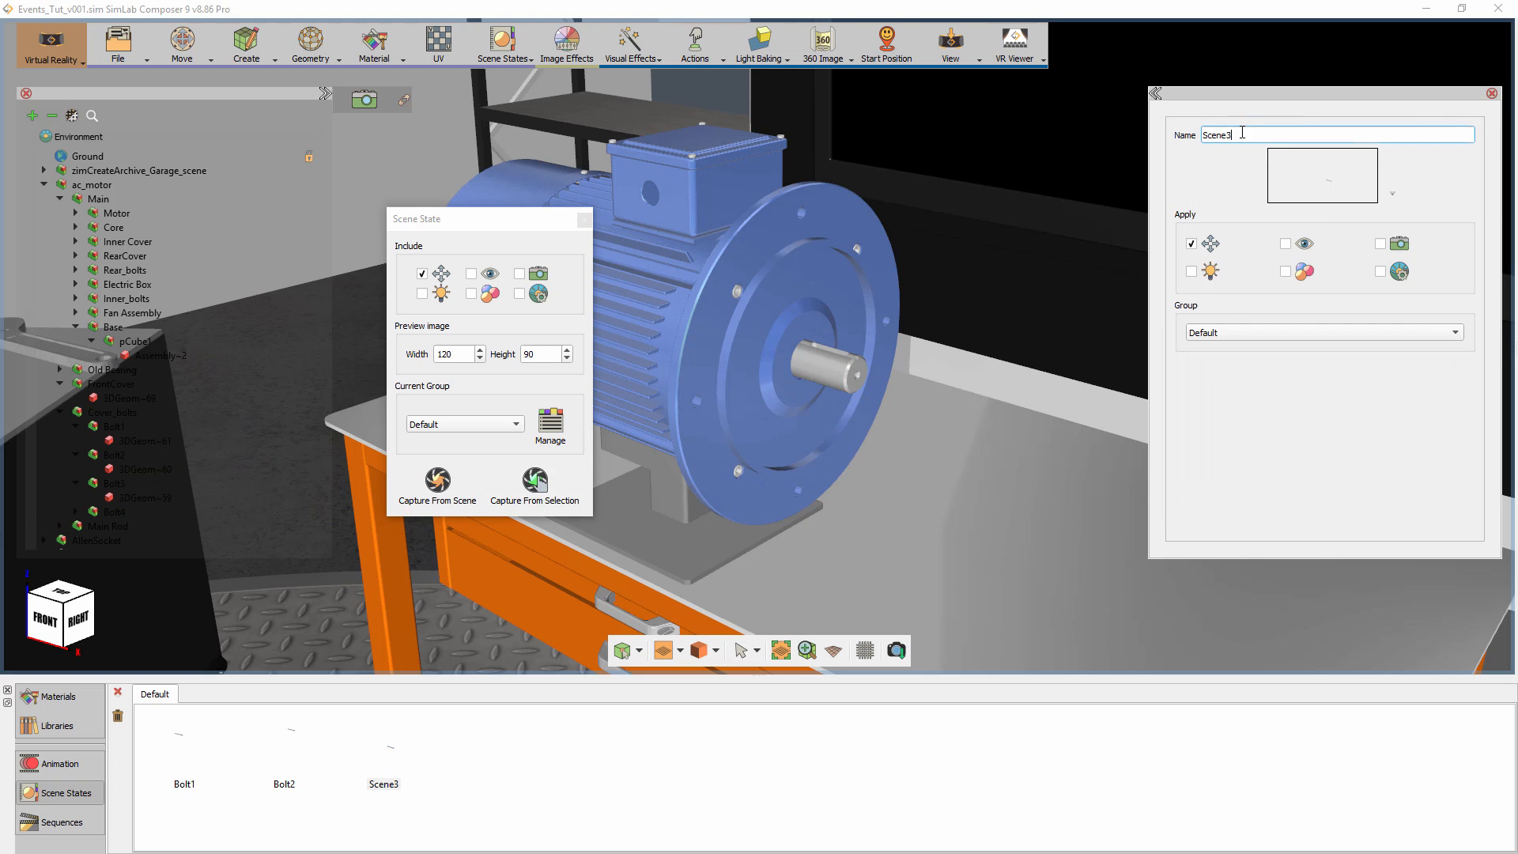
drag(1232, 135, 1205, 133)
text(Bolt3)
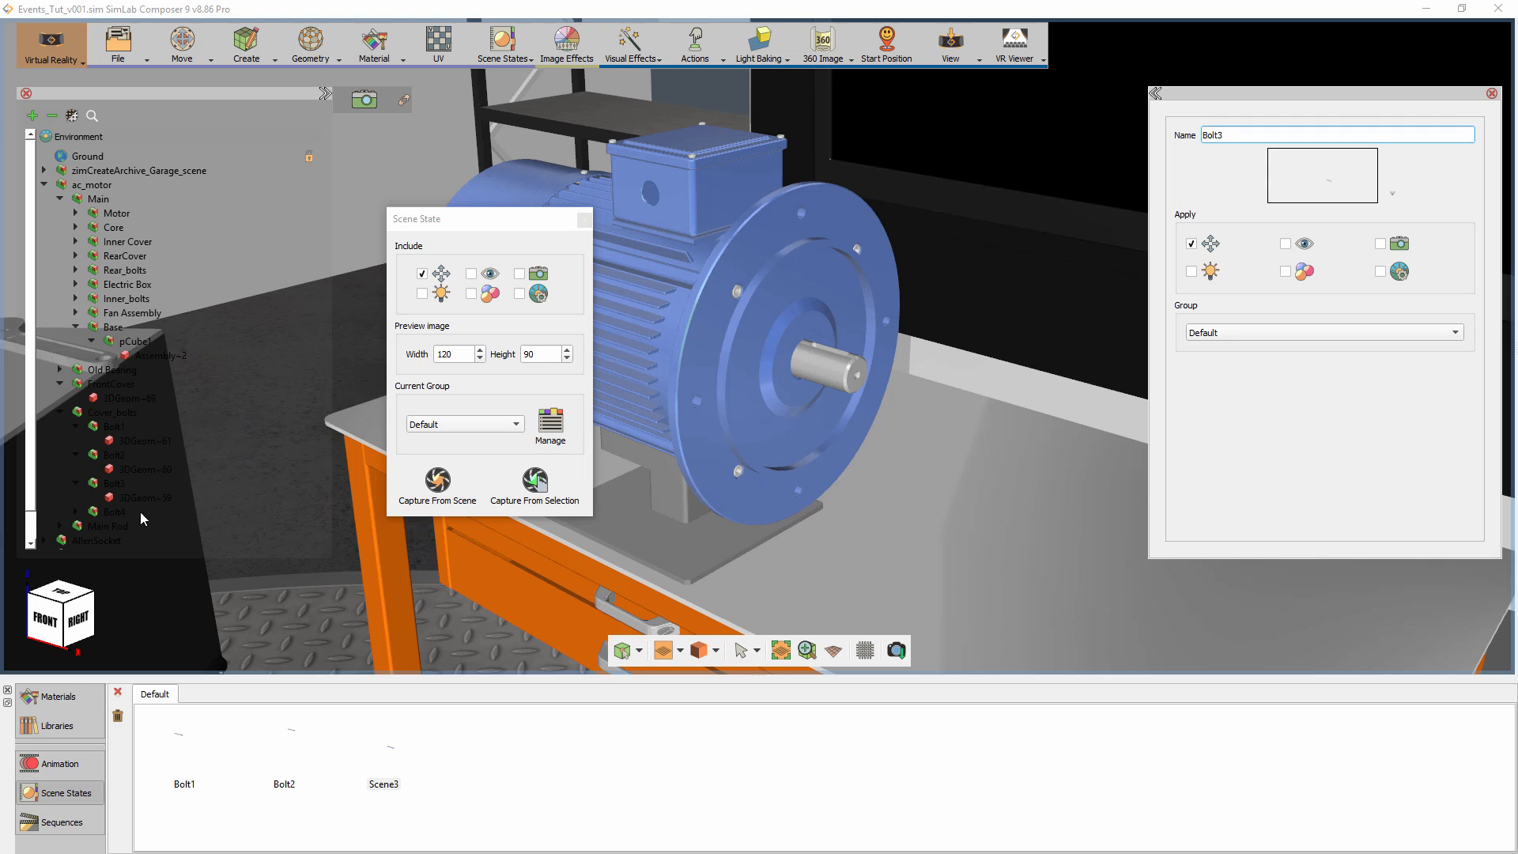
Capture a scene state from the geometry under Bolt4 and name it Bolt4.
click(75, 513)
click(125, 527)
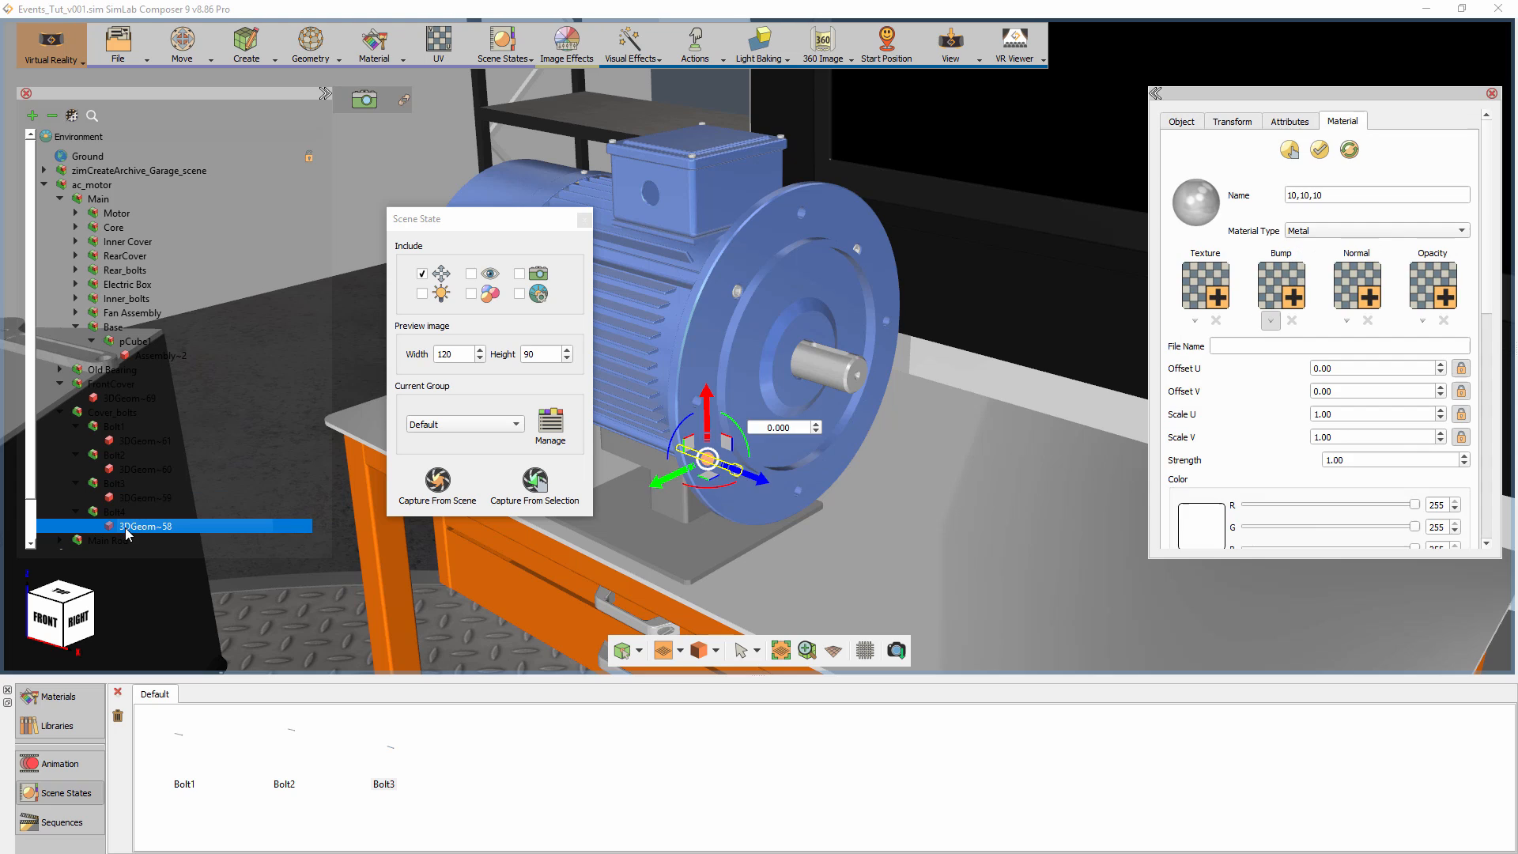
click(535, 484)
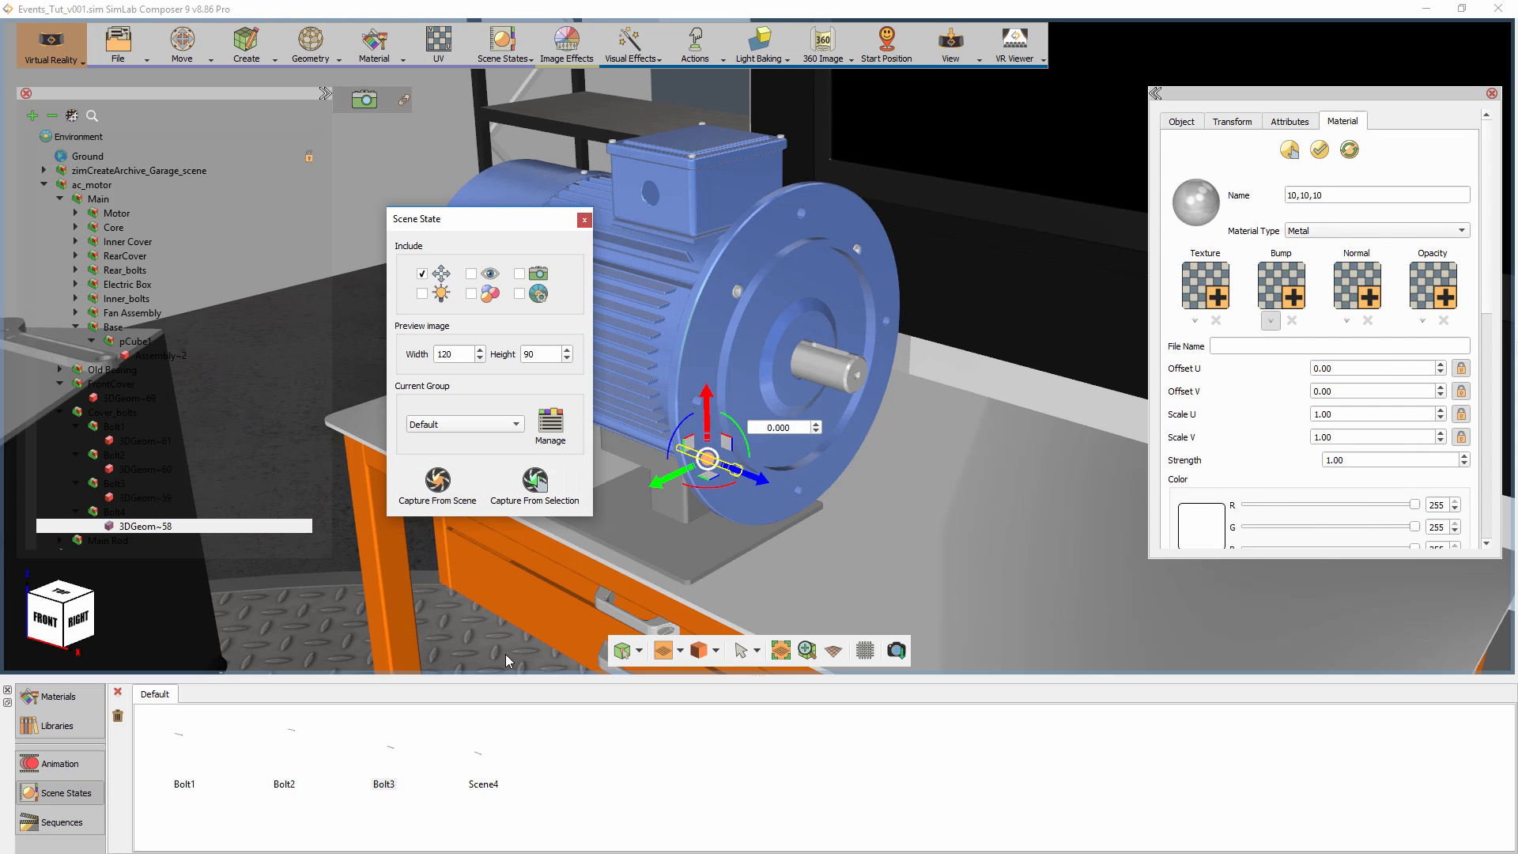
click(492, 757)
double_click(1222, 135)
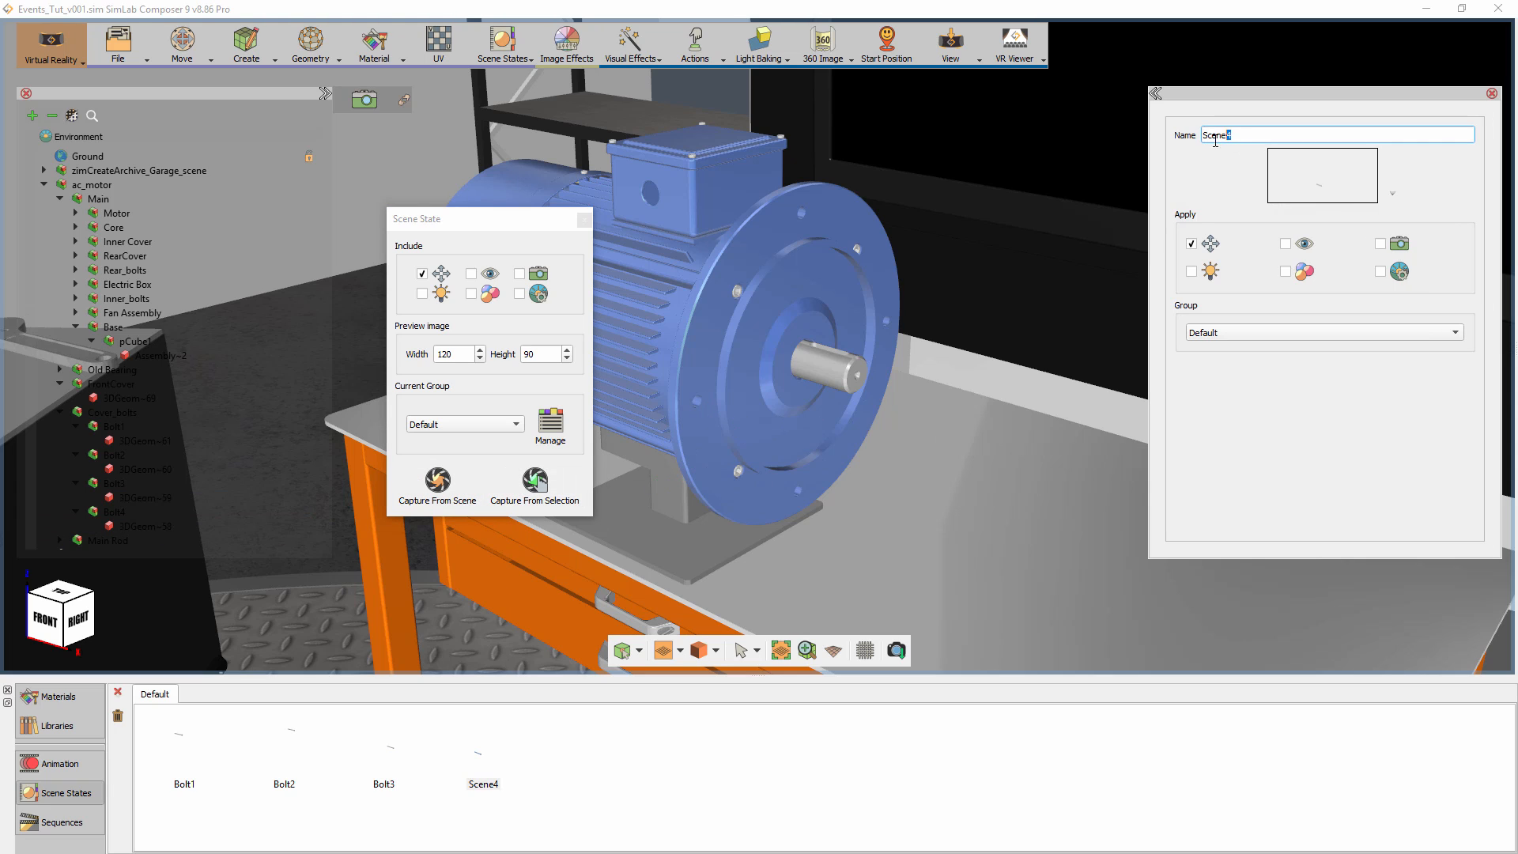
text(Bolt4)
key(Return)
Capture a scene state from the motor's front cover geometry and name it Cover.
click(834, 284)
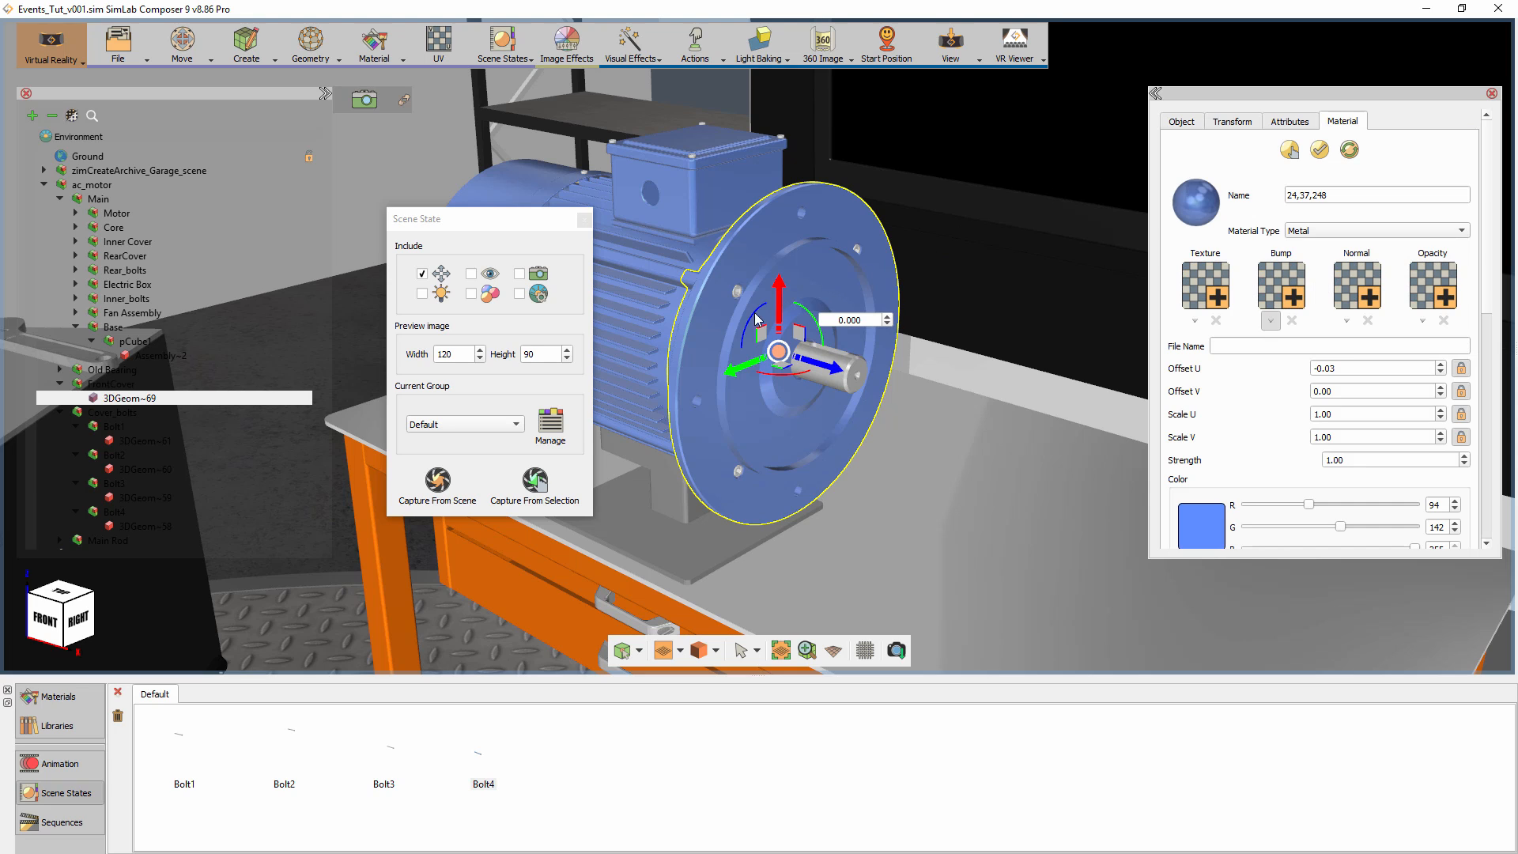
click(549, 477)
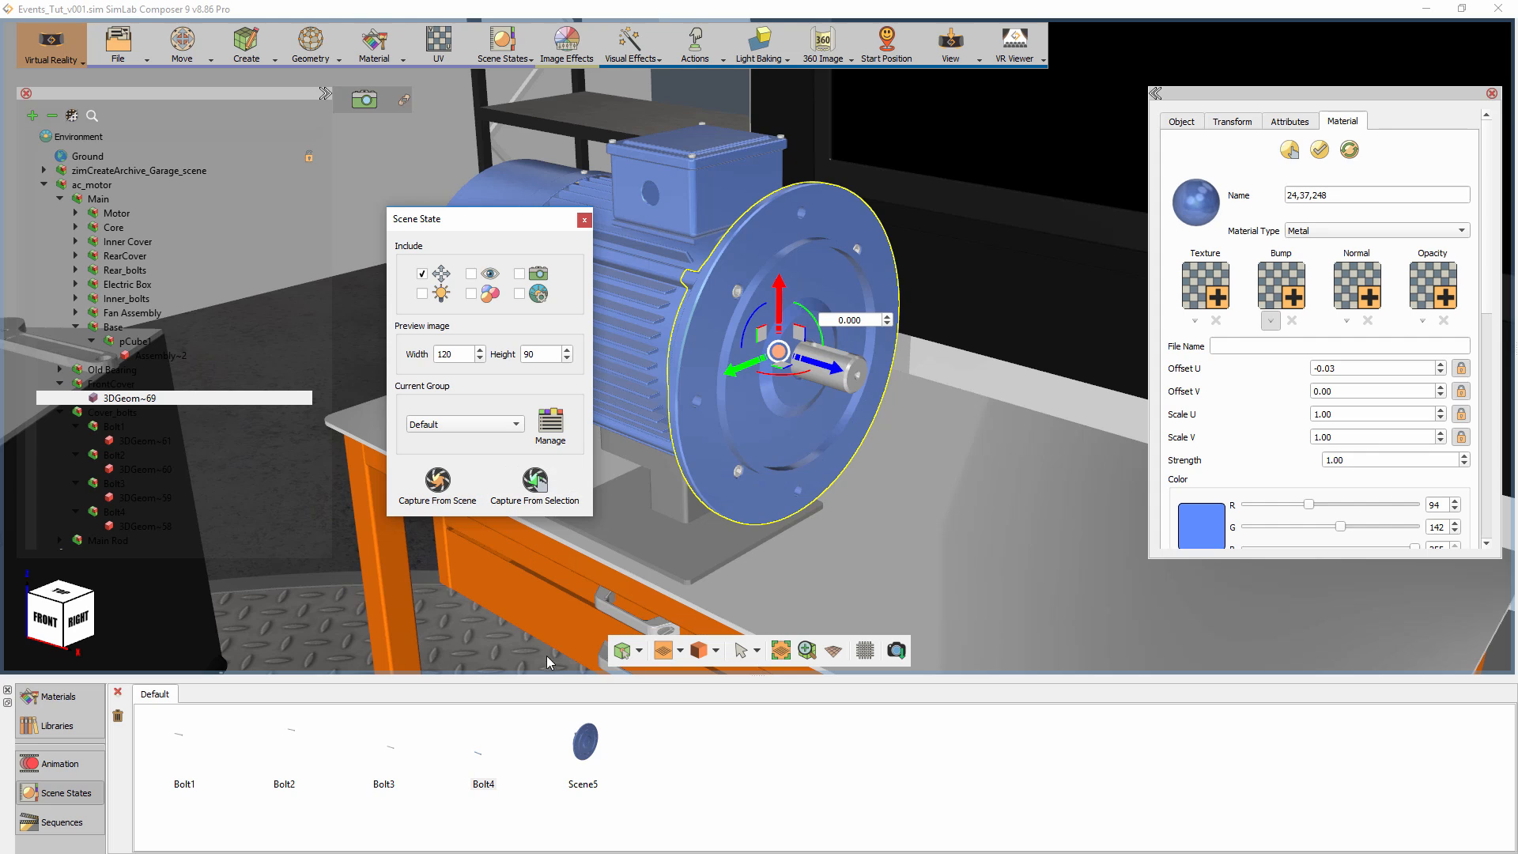
click(607, 735)
double_click(1199, 134)
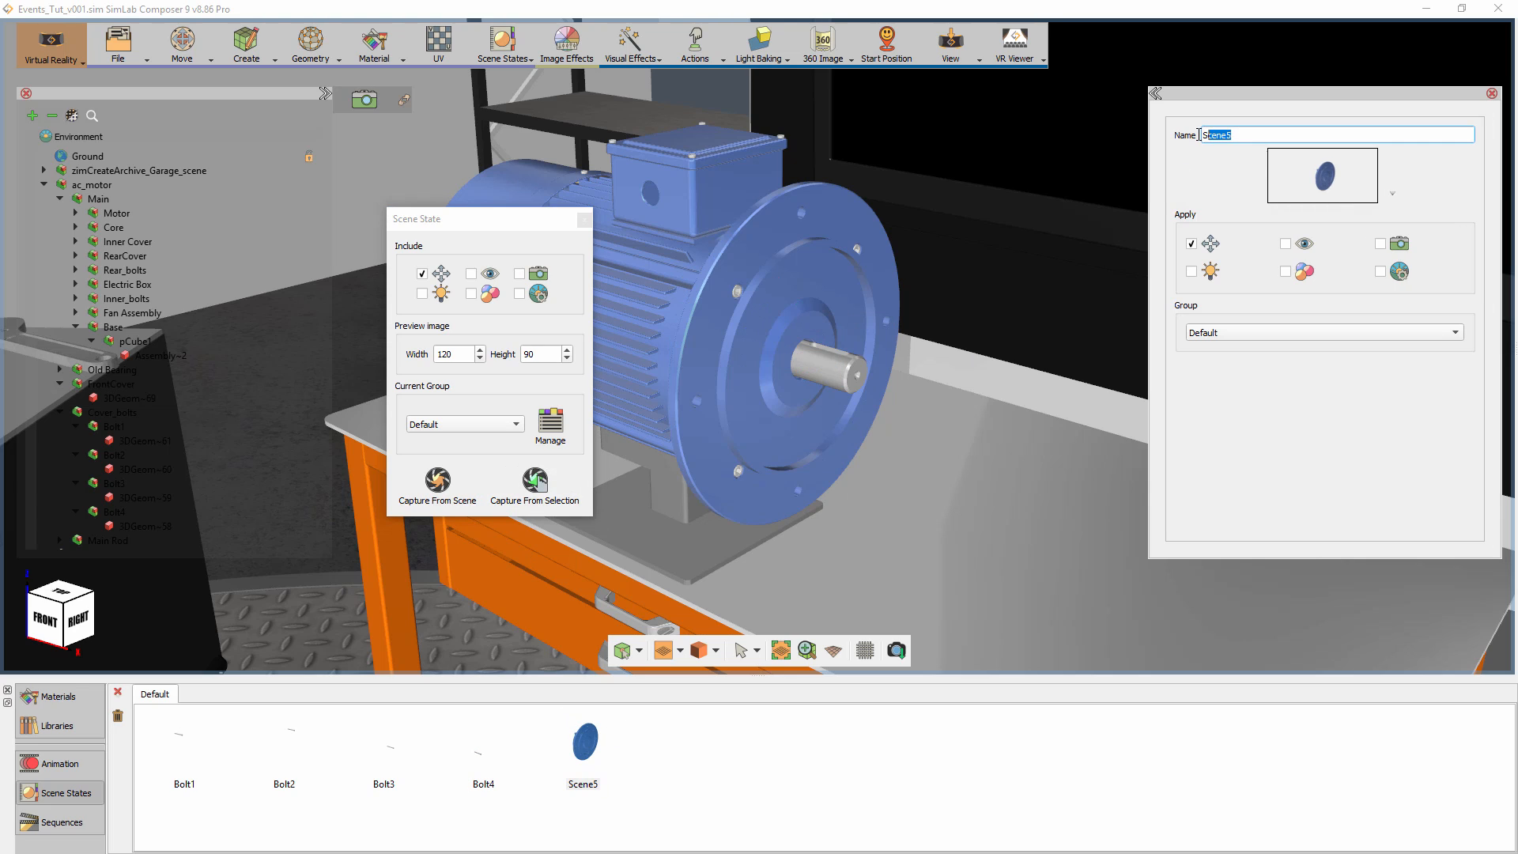
text(Cover)
key(Return)
Select the new bearing on the side table and rotate it by -90° to match the motor shaft's orientation.
scroll(955, 368, down, 4)
middle_drag(1001, 498, 943, 409)
scroll(933, 340, down, 4)
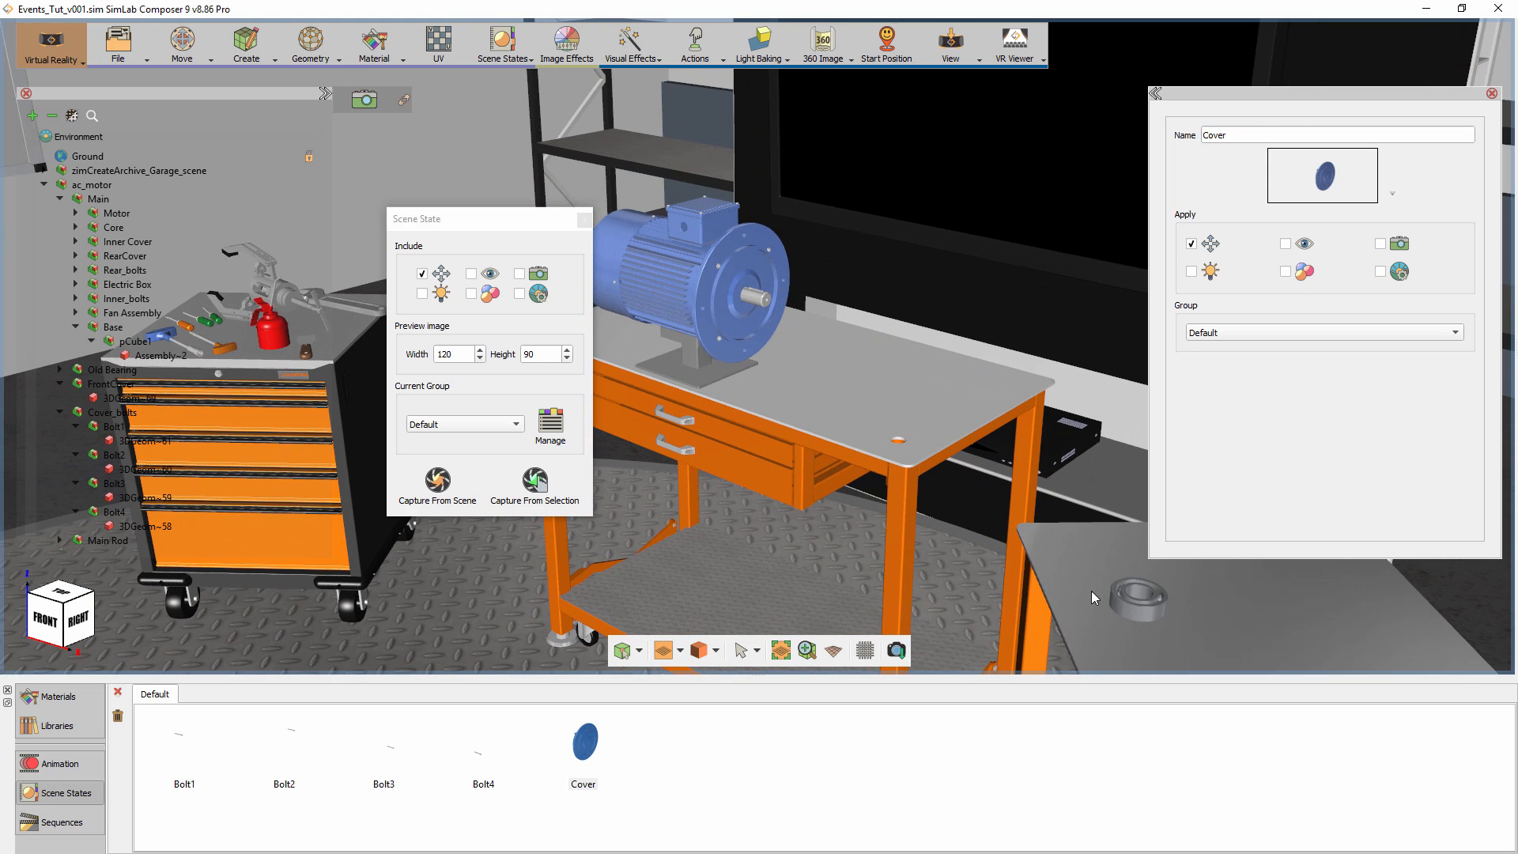
click(1128, 605)
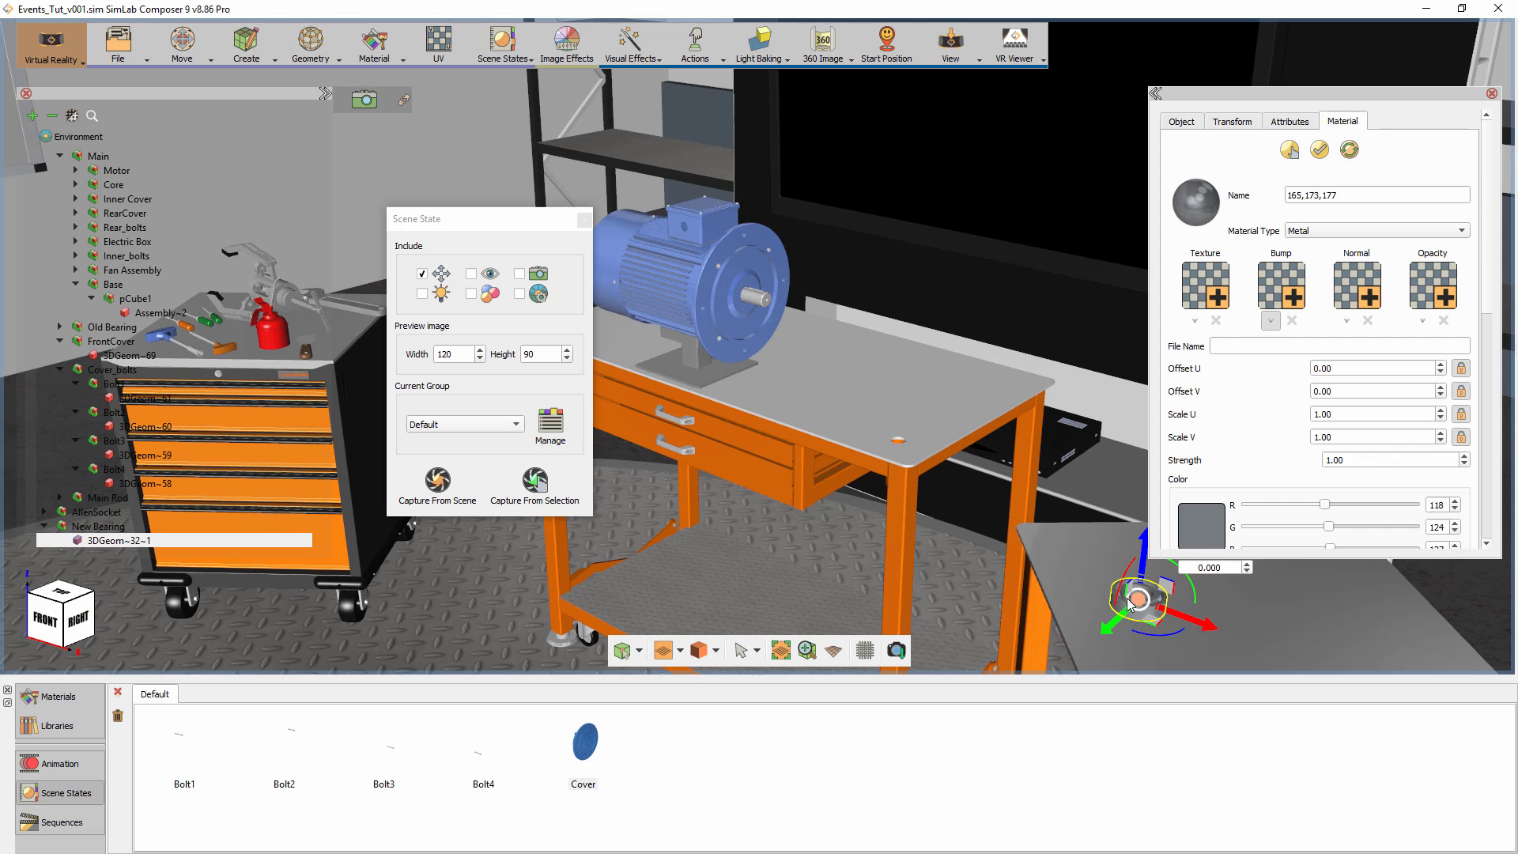
drag(1193, 595, 1166, 563)
text(-90)
key(Return)
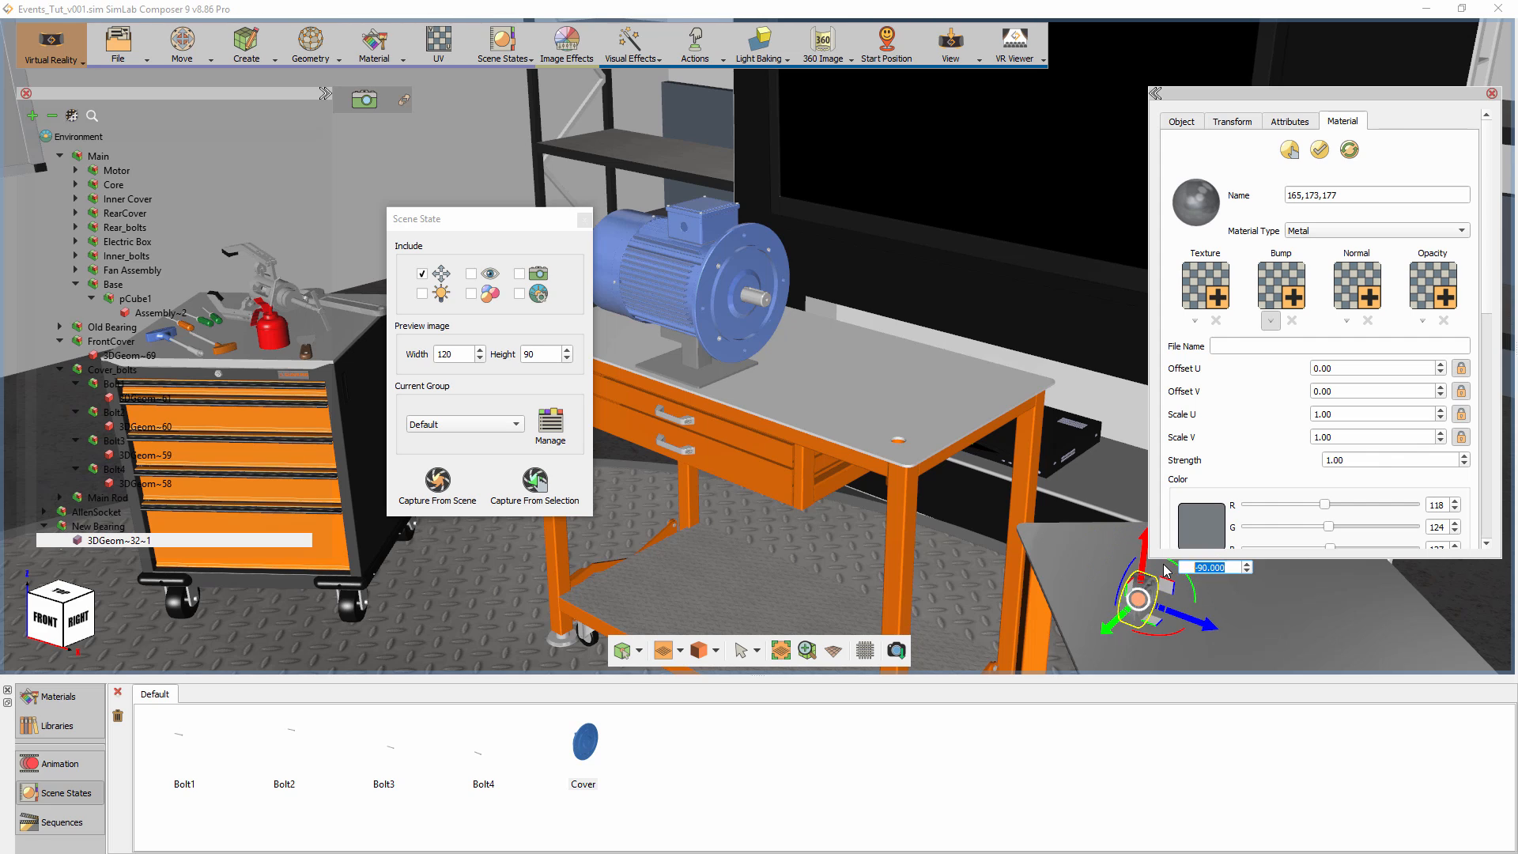
Snap the new bearing to the end of the motor shaft and hide the front cover.
drag(1138, 599, 764, 306)
scroll(764, 305, up, 5)
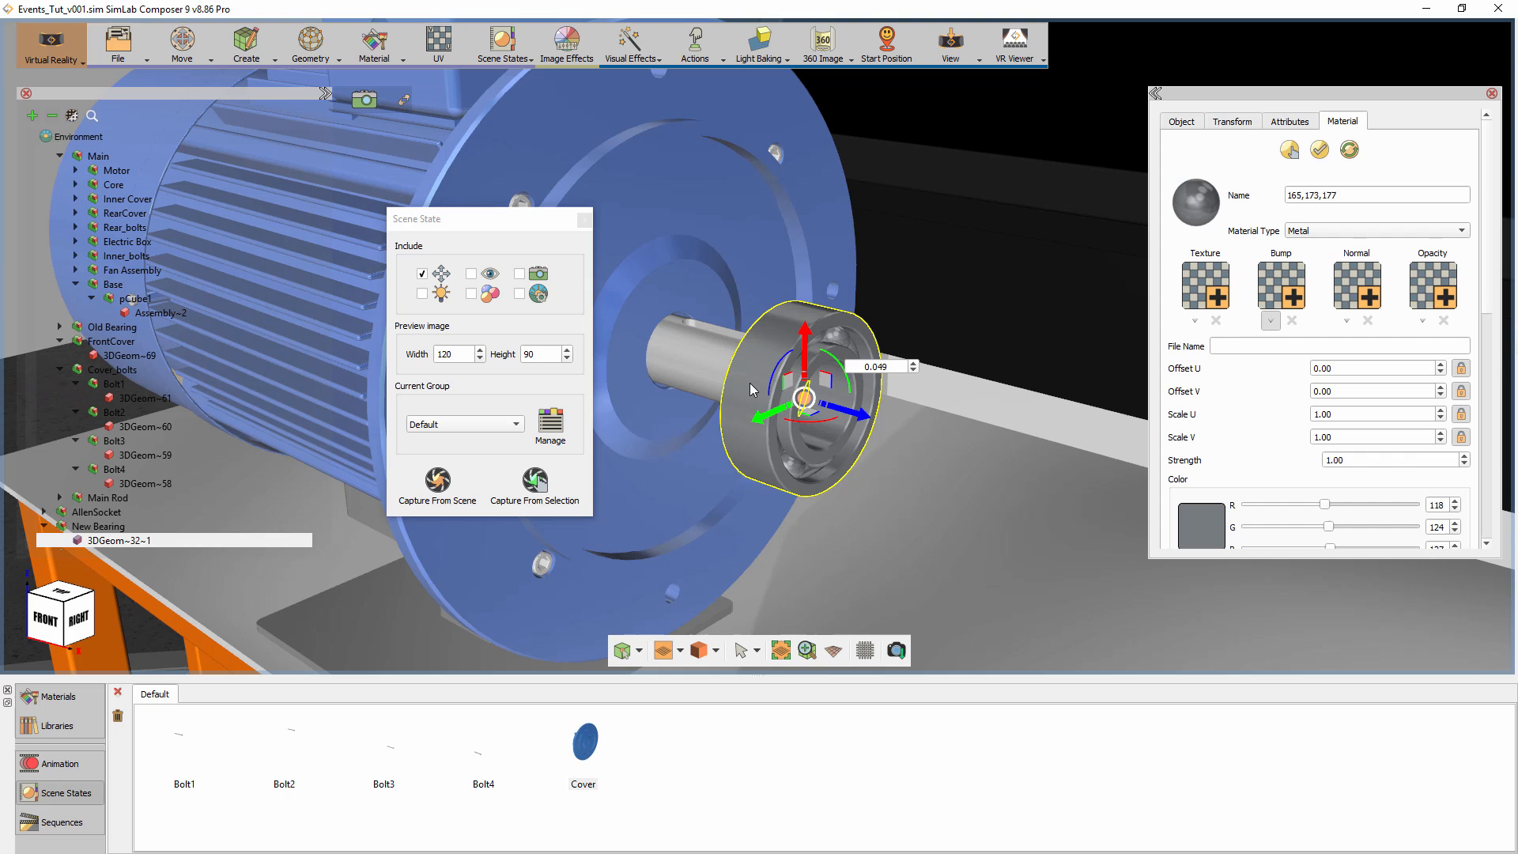
click(721, 264)
key(h)
middle_drag(819, 247, 976, 274)
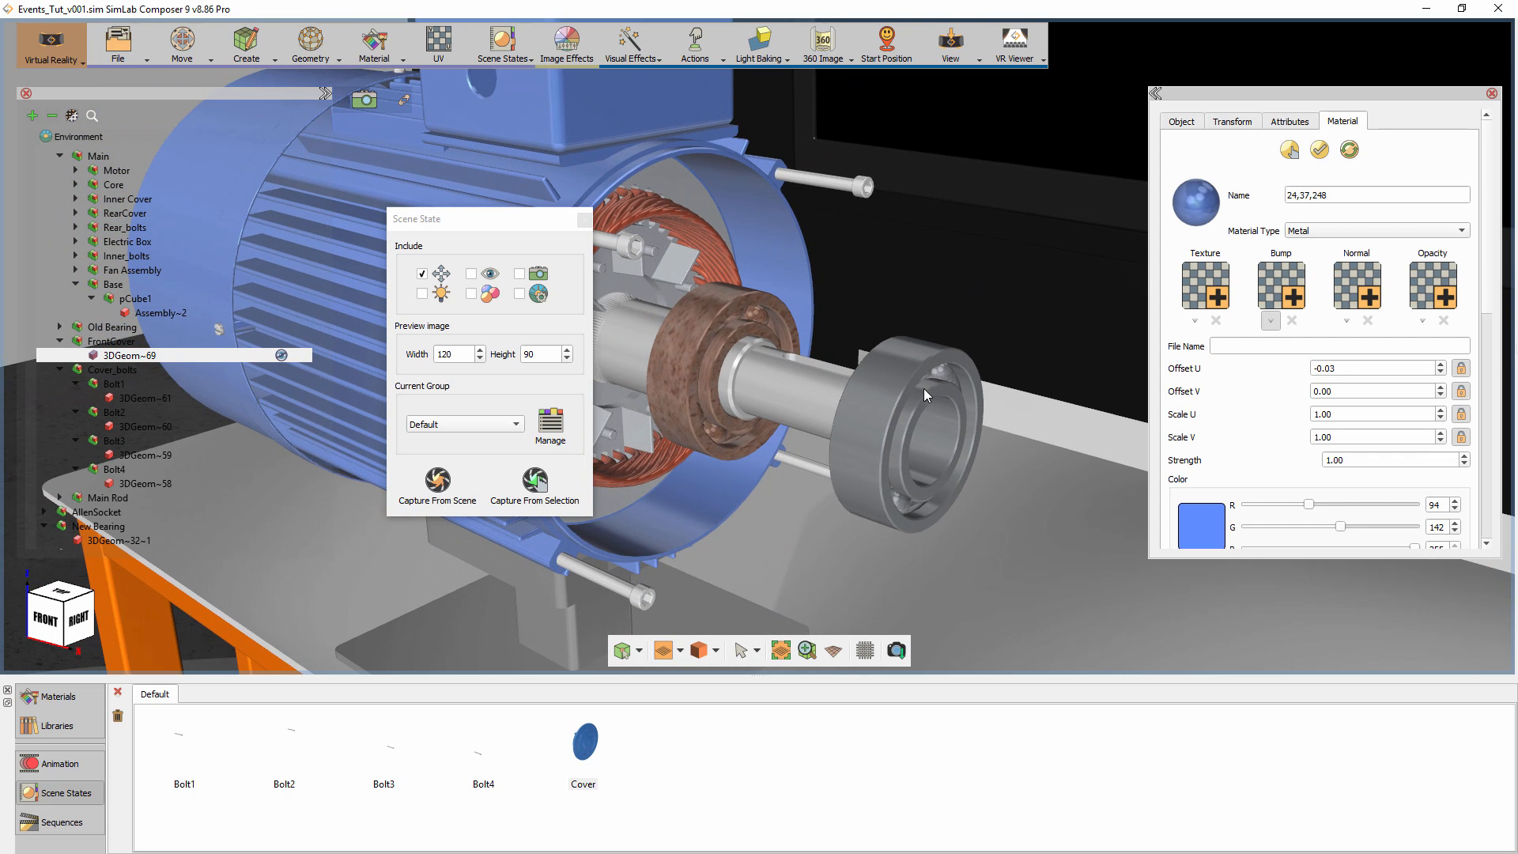
Shift the new bearing about 0.007 upwards and then sideways to centre it on the motor shaft.
click(928, 395)
middle_drag(928, 395, 981, 356)
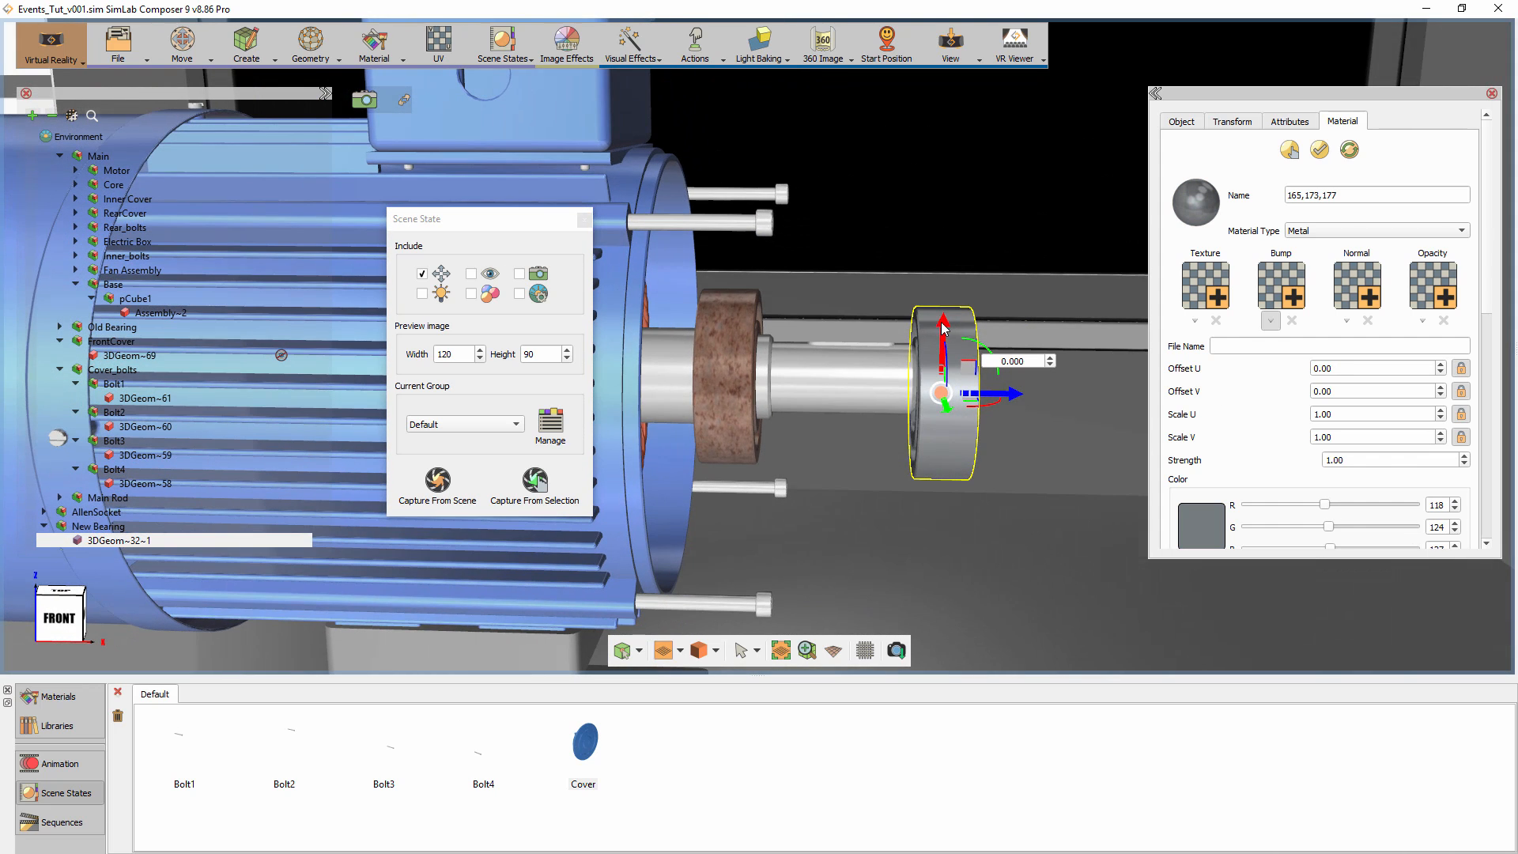
drag(943, 328, 943, 316)
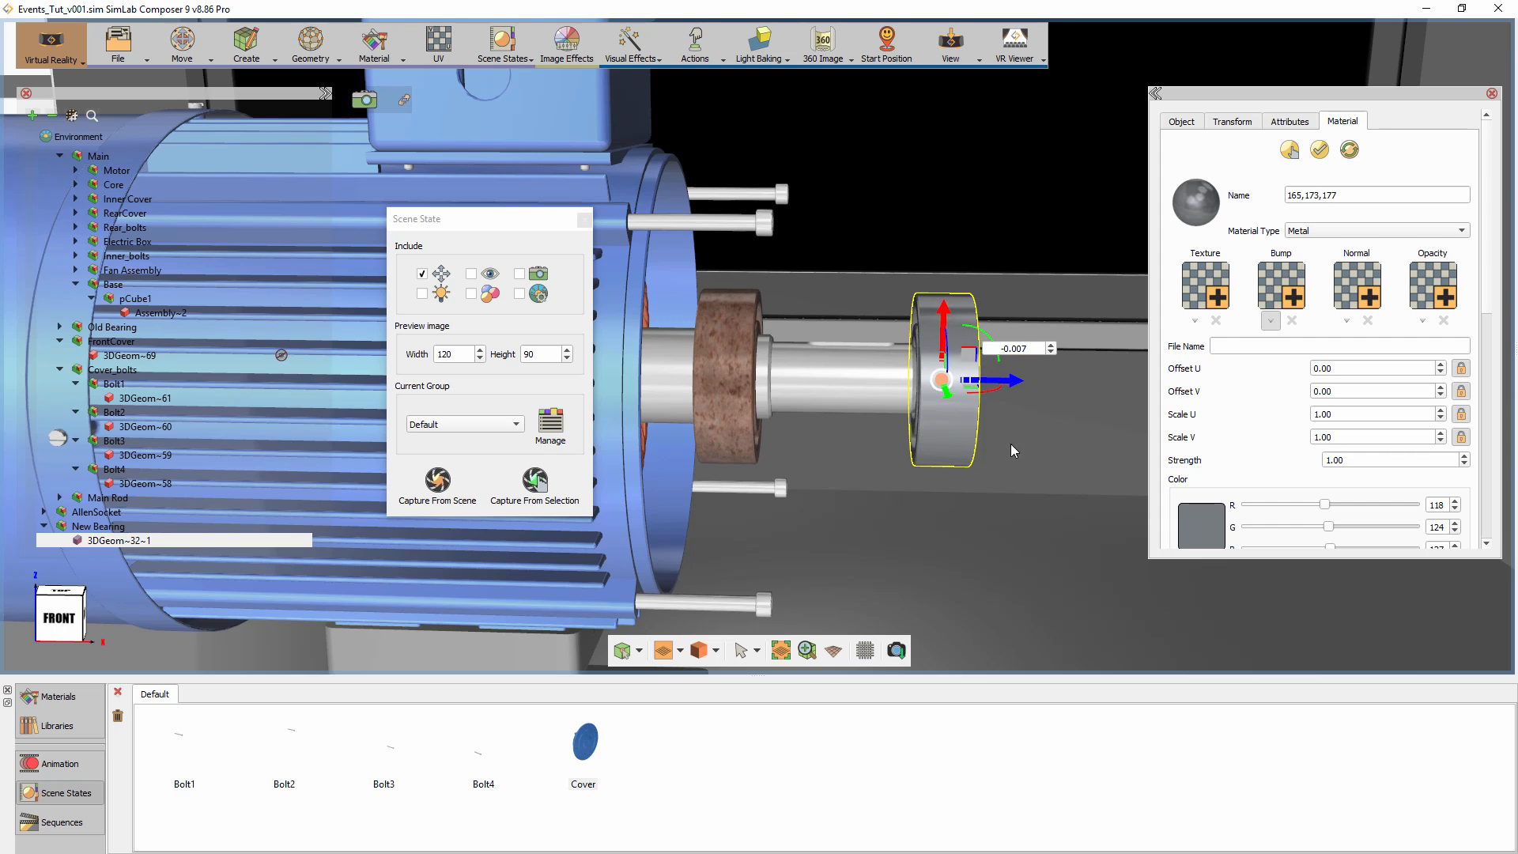
middle_drag(1015, 450, 833, 512)
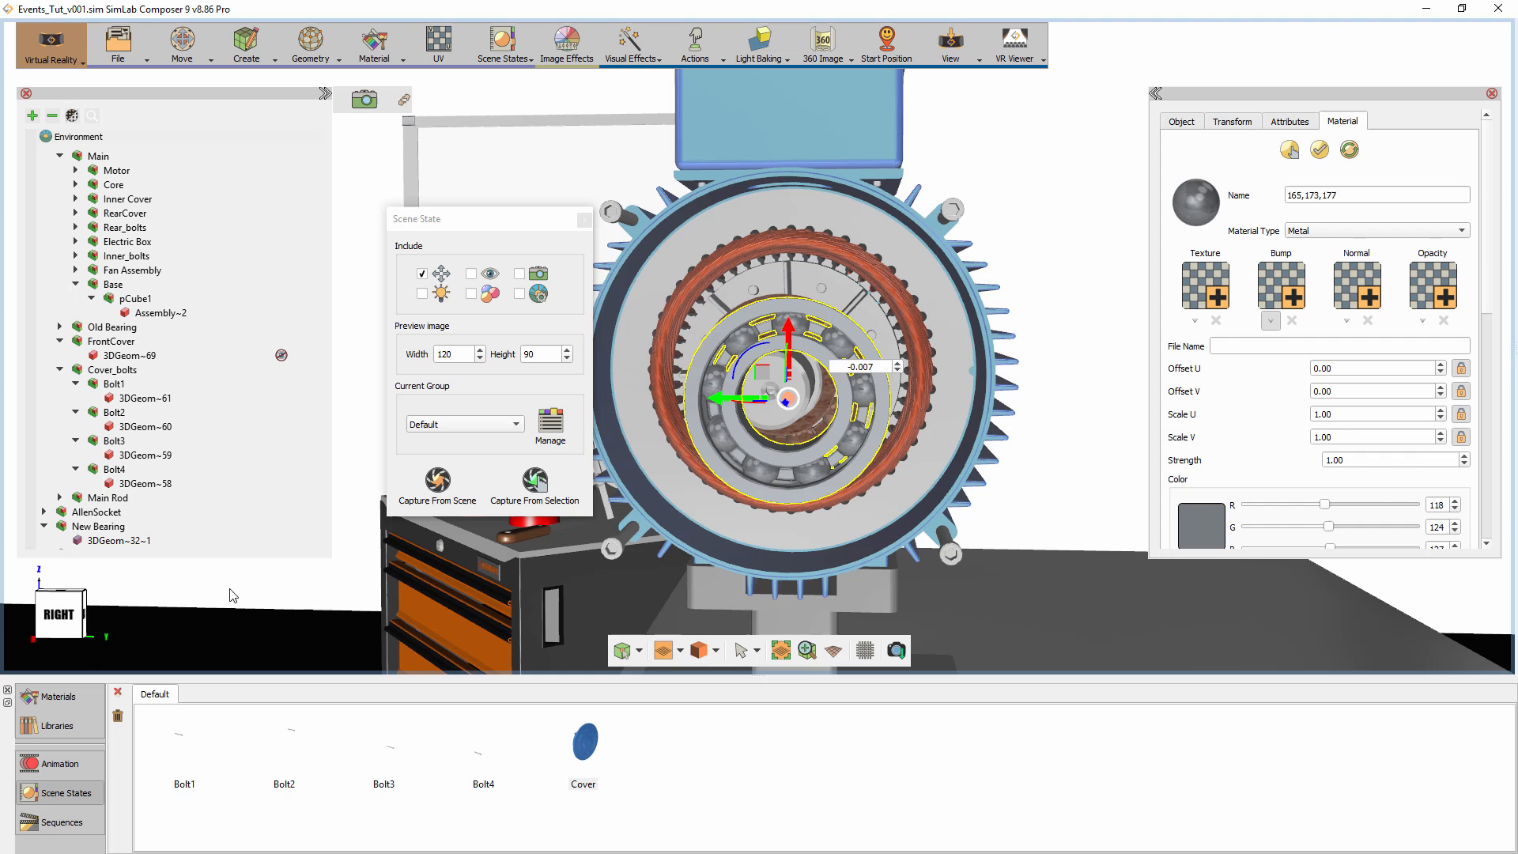
click(70, 621)
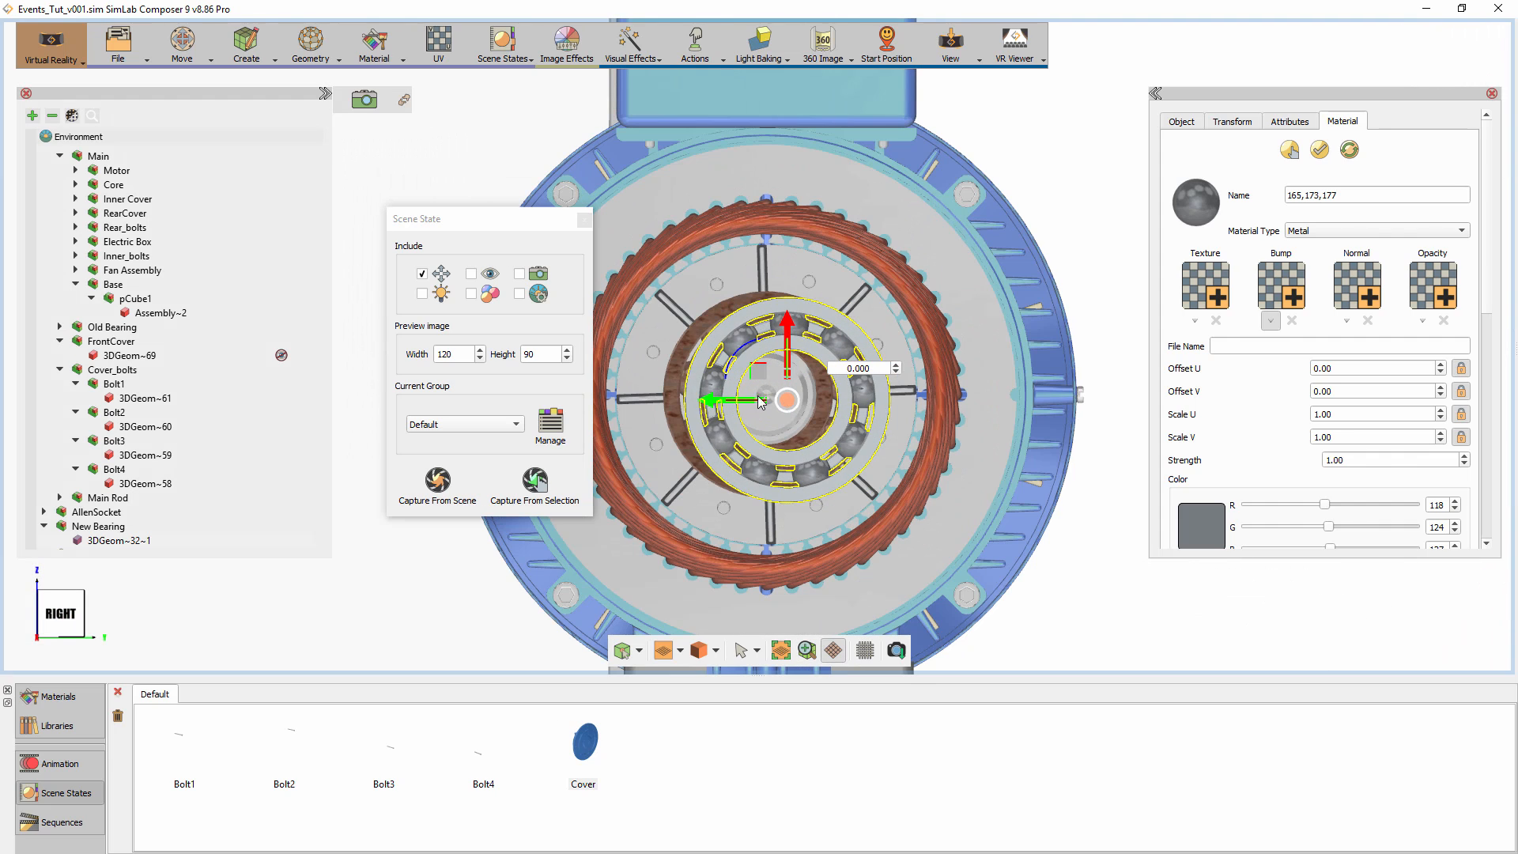
drag(761, 374, 736, 363)
Slide the new bearing about 0.114 along the shaft onto the old bearing and capture a scene state from it.
middle_drag(653, 544, 1274, 630)
middle_drag(815, 522, 968, 462)
drag(964, 469, 767, 429)
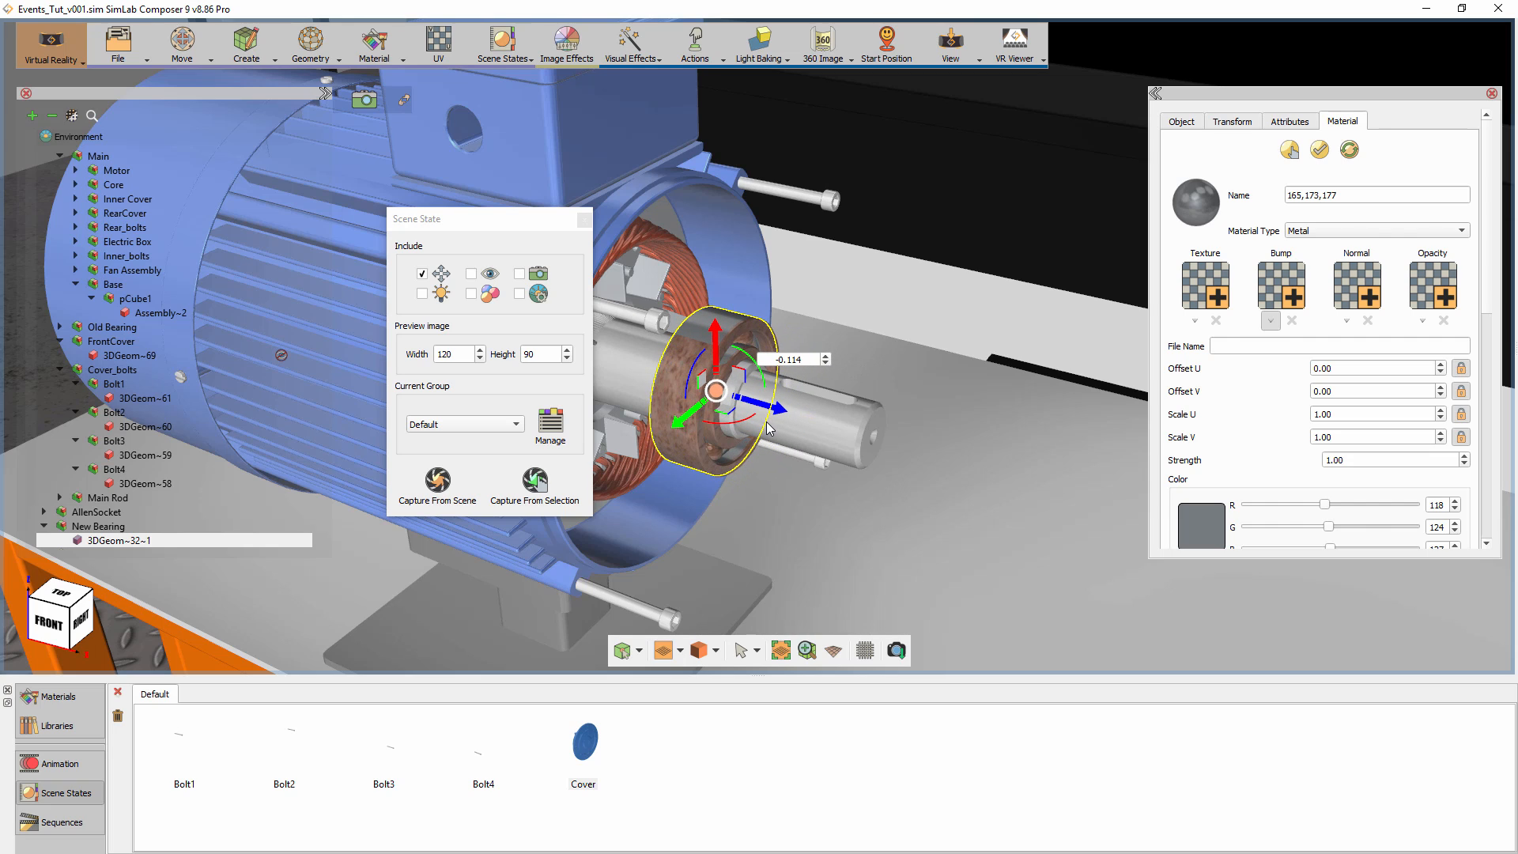
click(543, 498)
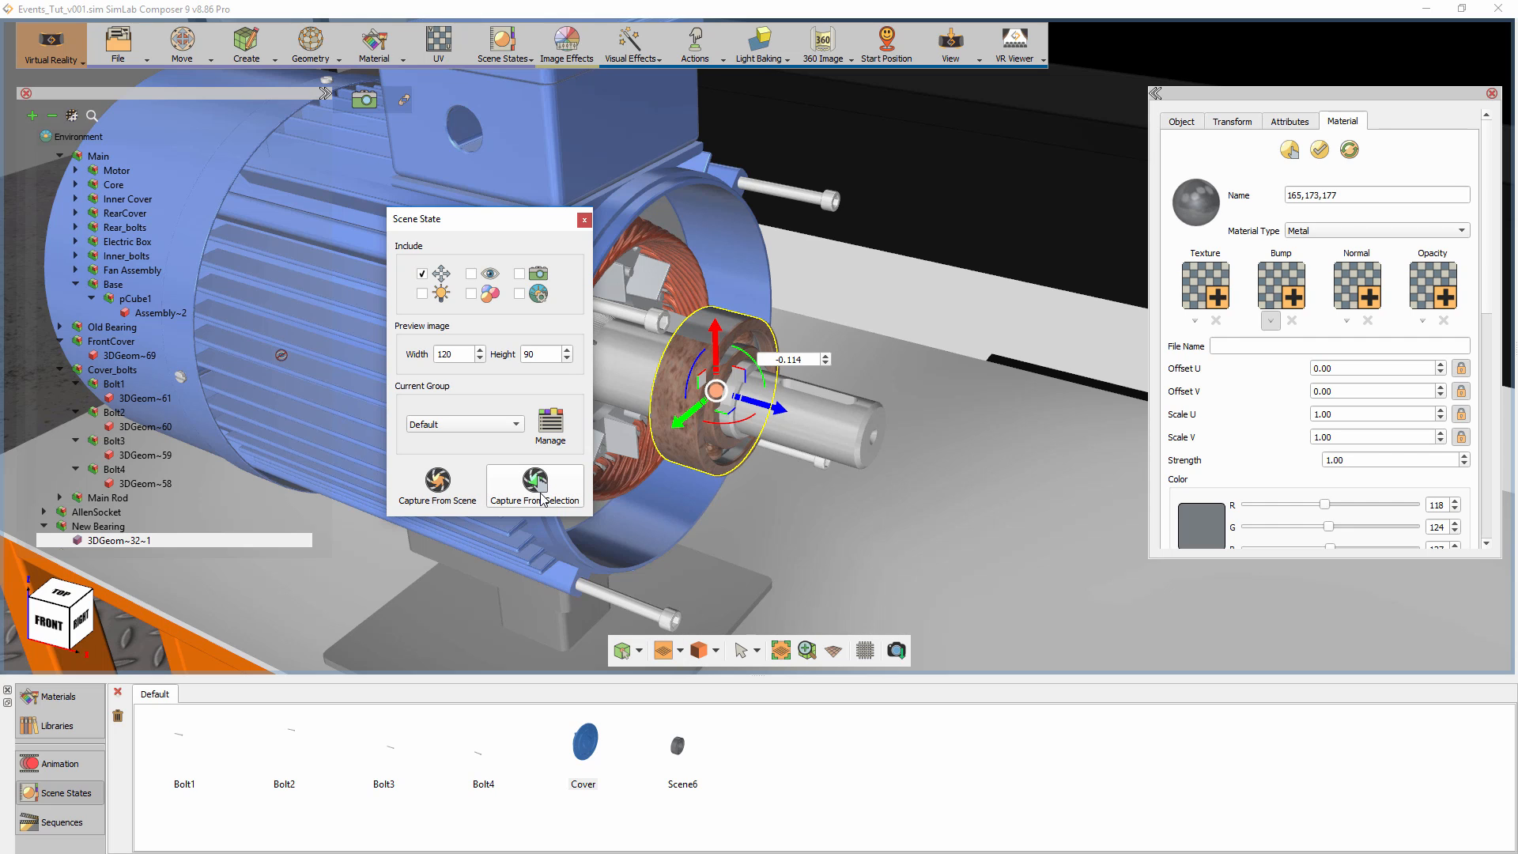
Snap the new bearing back onto the side table's surface and rotate it 90° so it lies flat.
right_drag(842, 540, 965, 504)
middle_drag(964, 504, 853, 511)
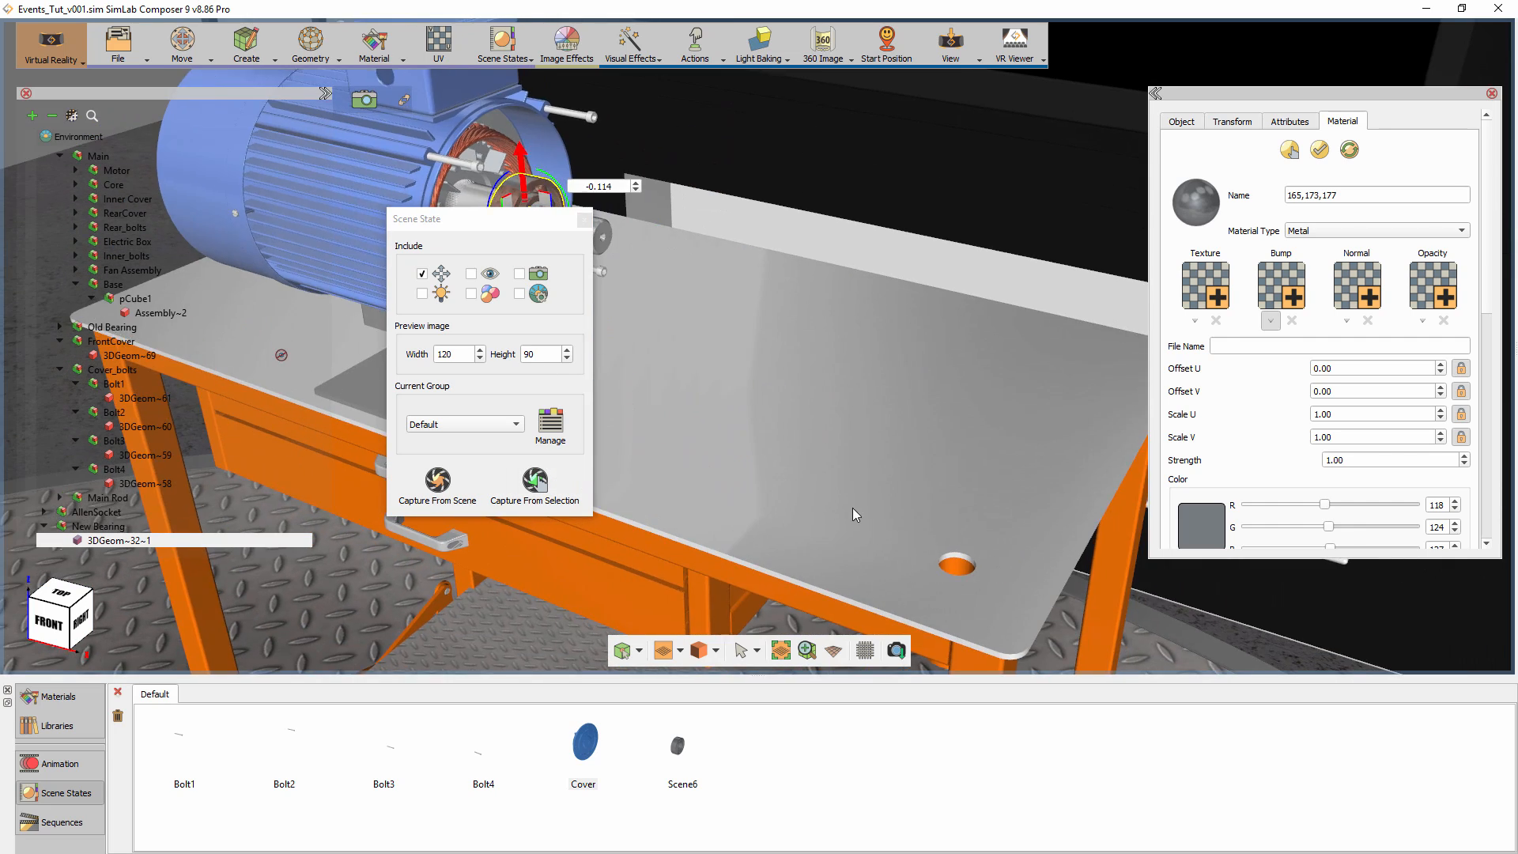
right_drag(853, 511, 914, 476)
middle_drag(915, 476, 606, 379)
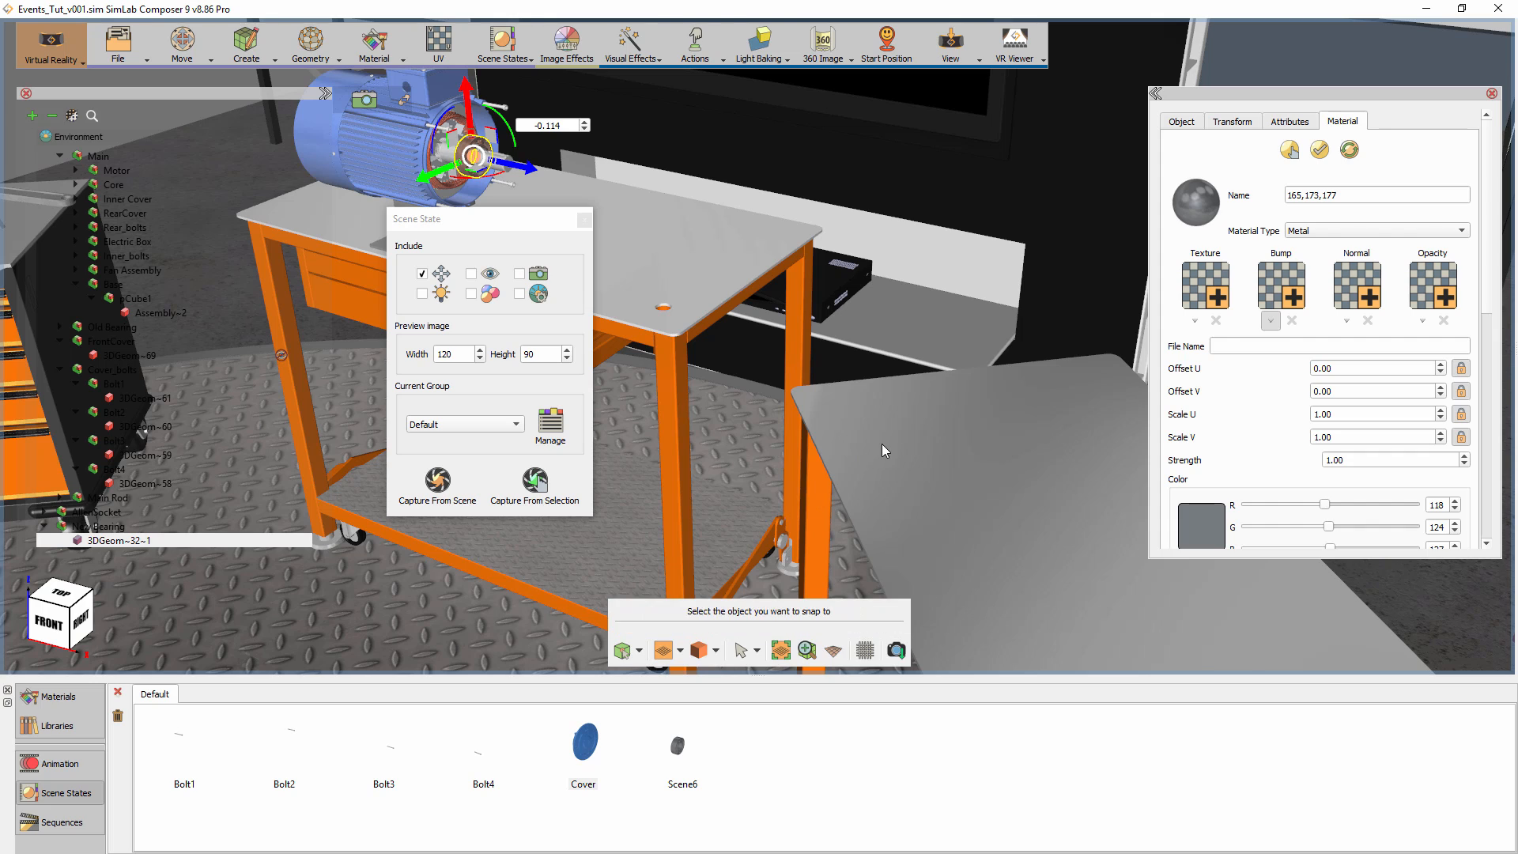
click(878, 411)
mouse_move(892, 377)
mouse_down()
mouse_move(874, 372)
mouse_move(889, 378)
mouse_up()
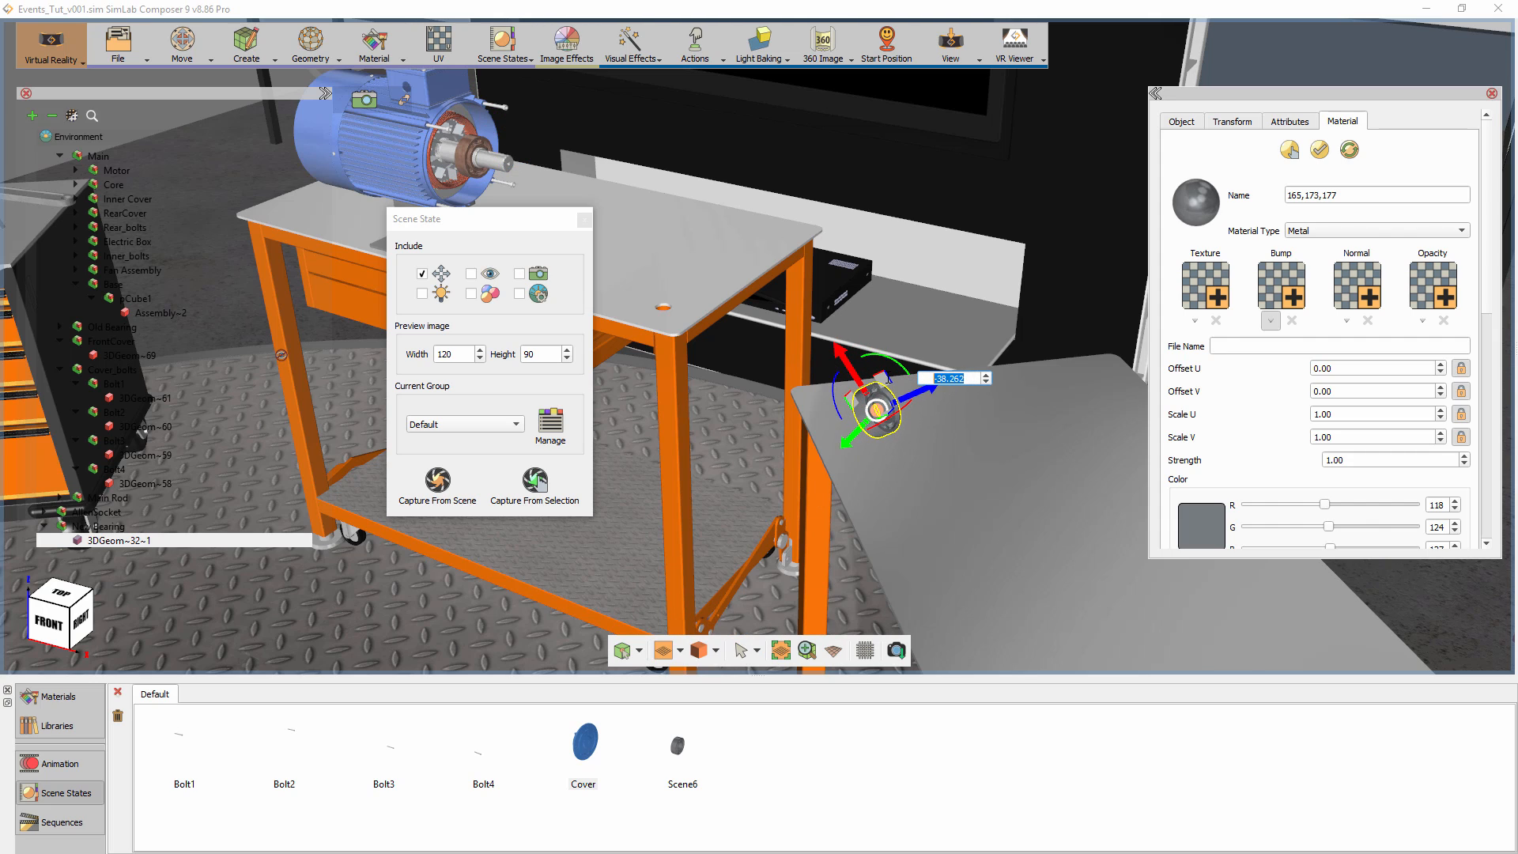
text(90)
key(Return)
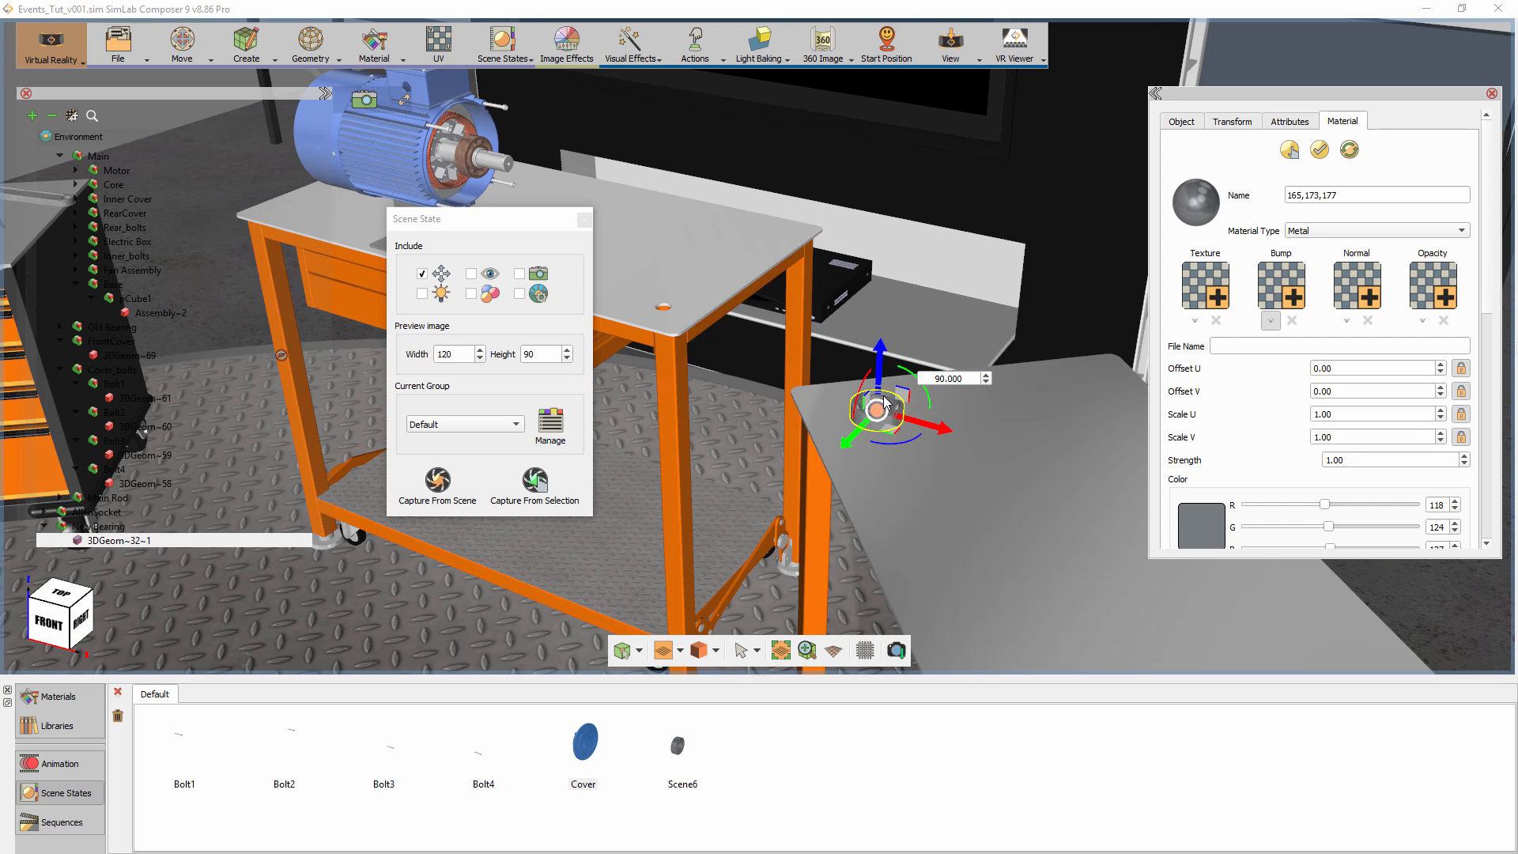
click(897, 466)
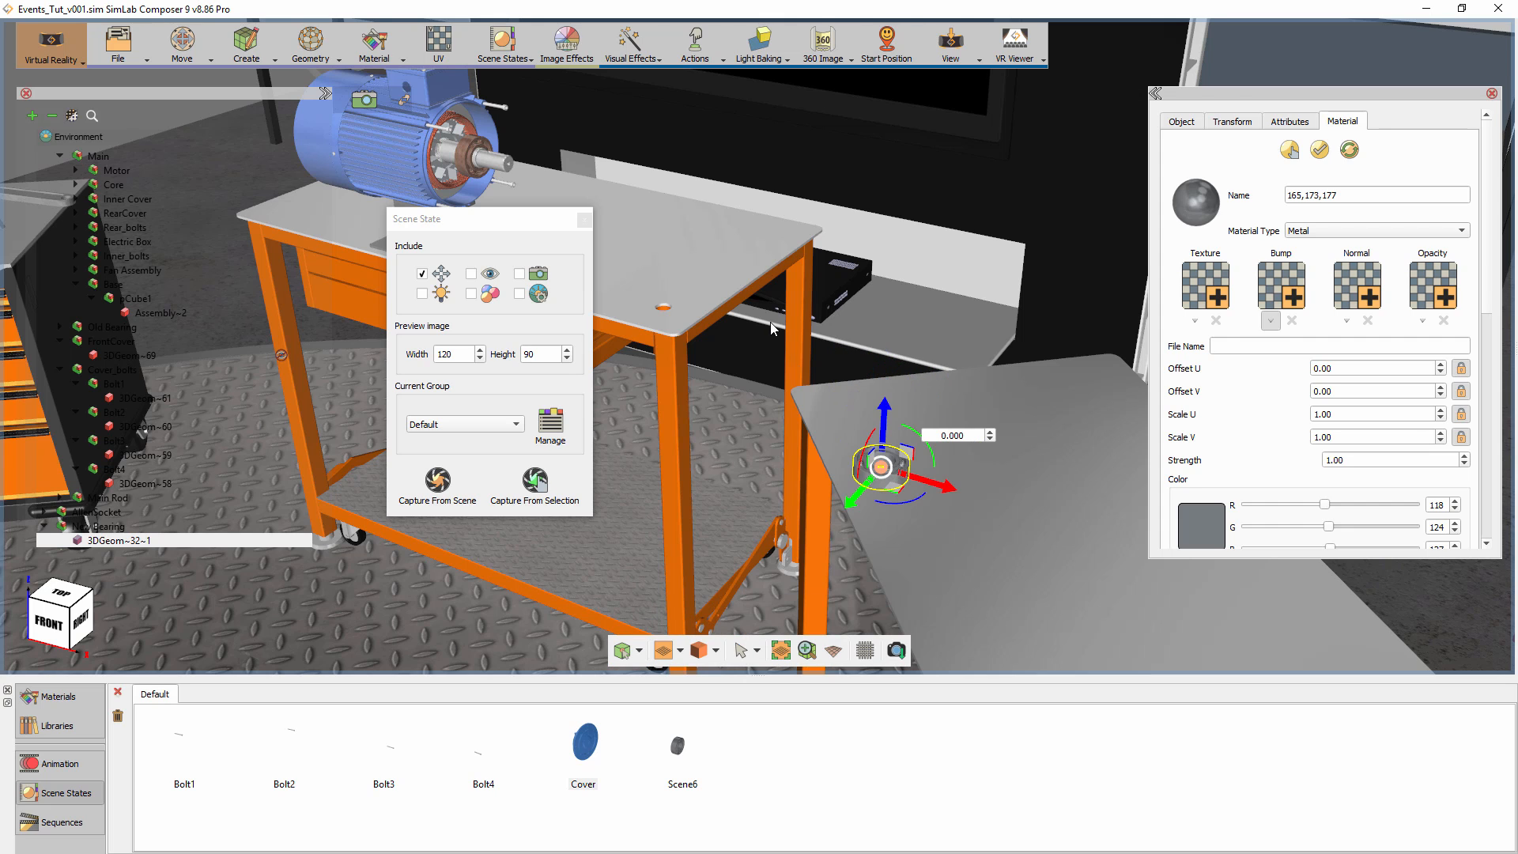
Unhide the motor's front cover.
middle_drag(771, 323, 925, 386)
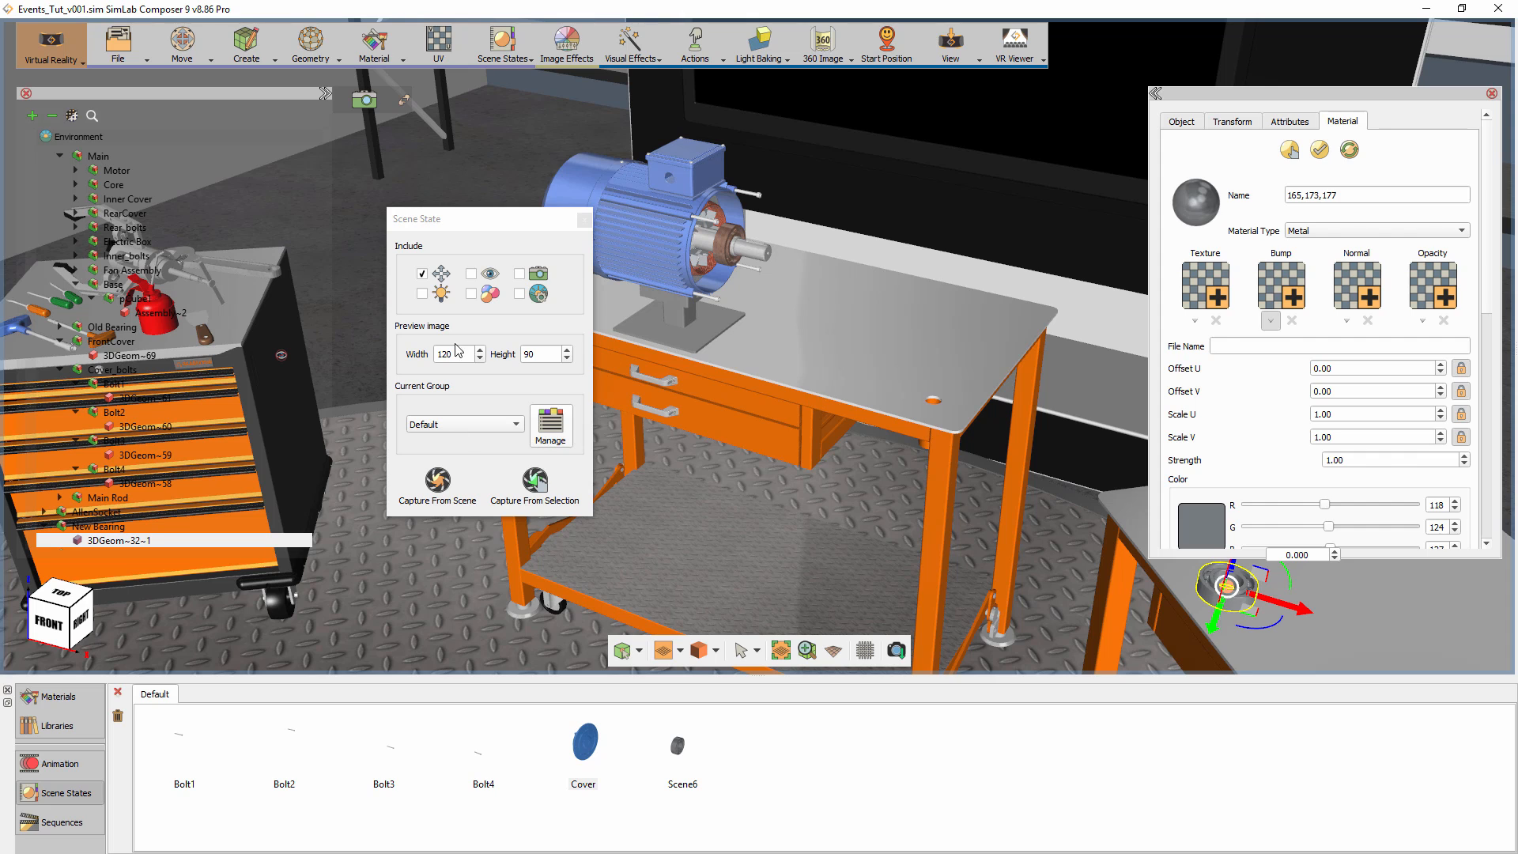
click(144, 356)
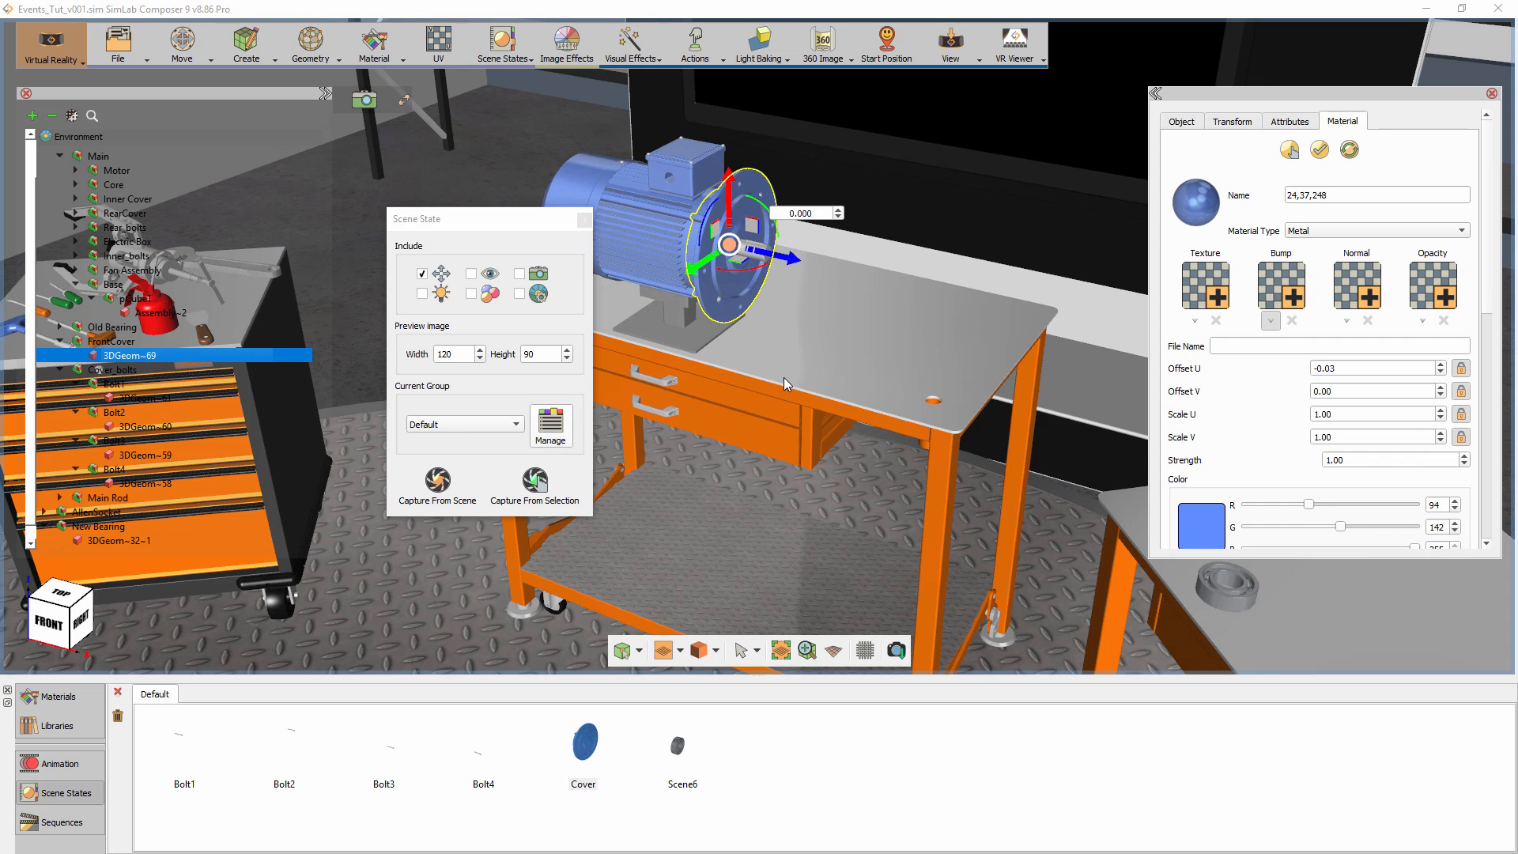
middle_drag(784, 377, 791, 453)
right_drag(766, 382, 766, 464)
Test the Cover scene state by pulling the front cover off the motor and applying the state to restore its position.
click(743, 353)
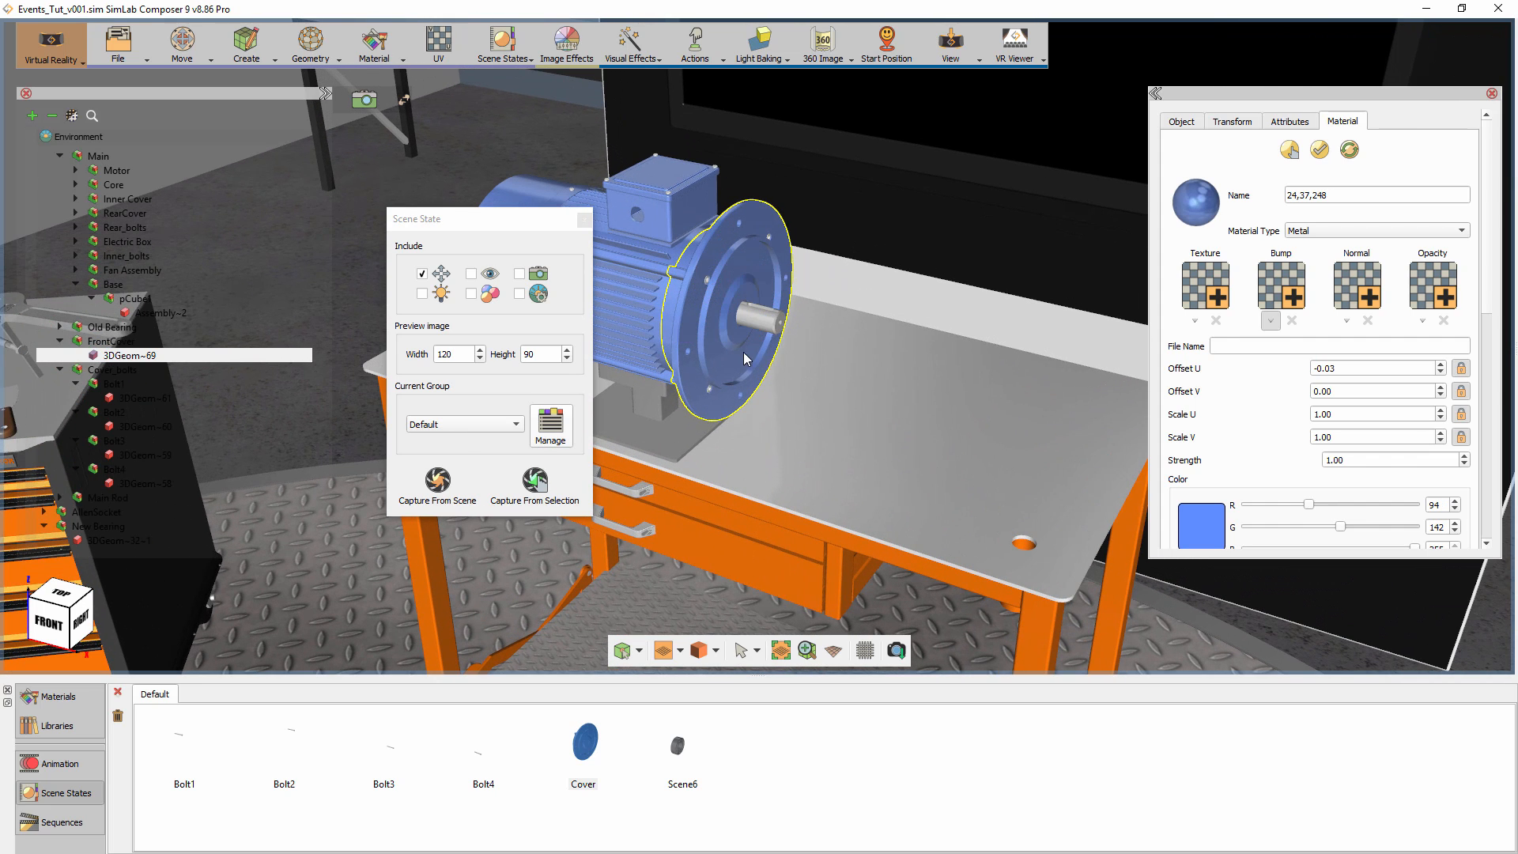
drag(793, 325, 1061, 402)
drag(593, 735, 819, 449)
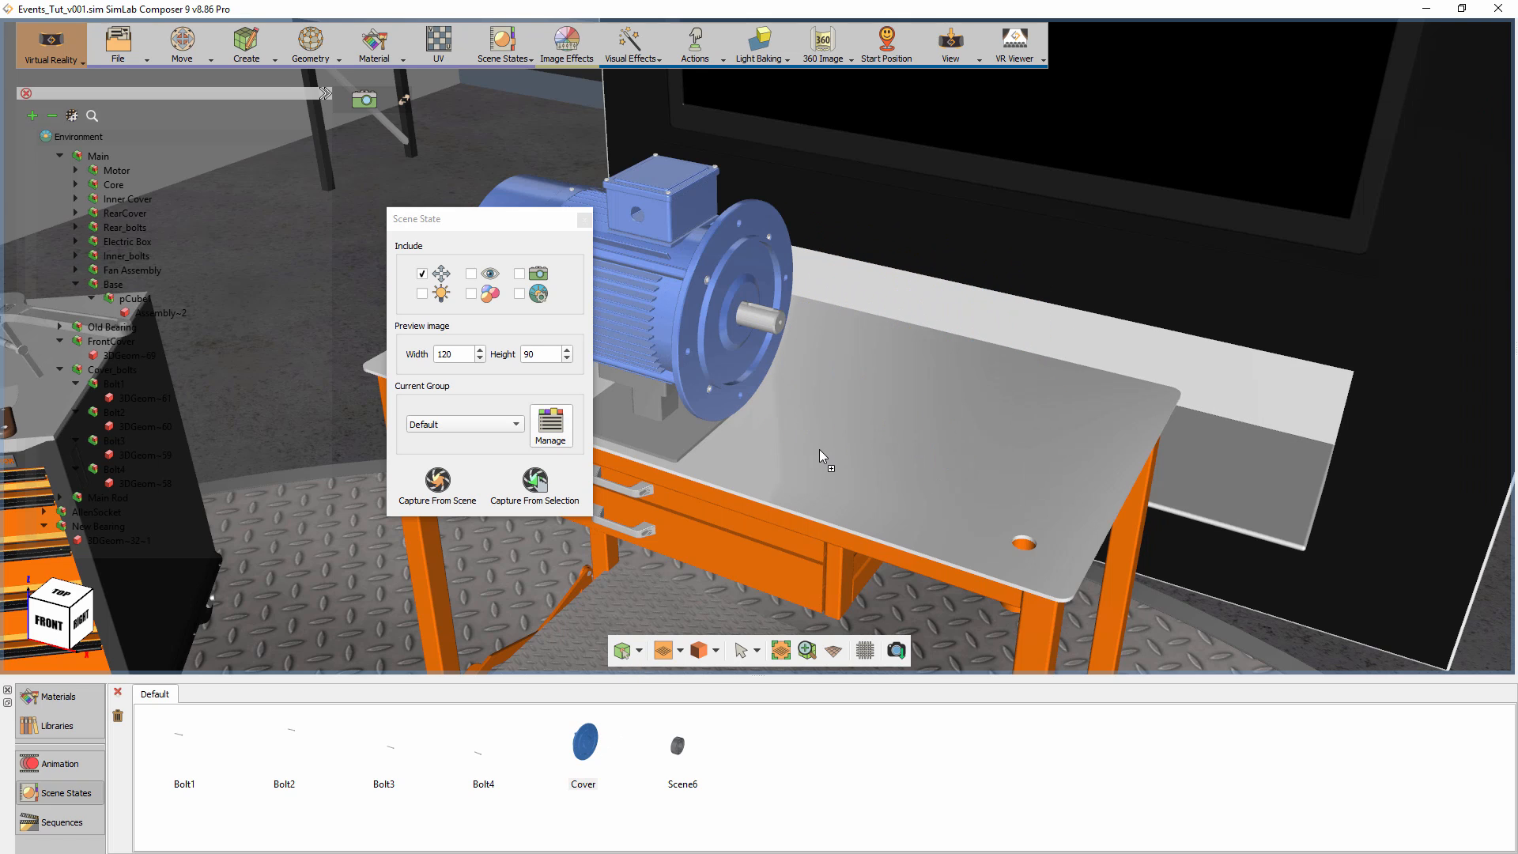
drag(486, 751, 611, 456)
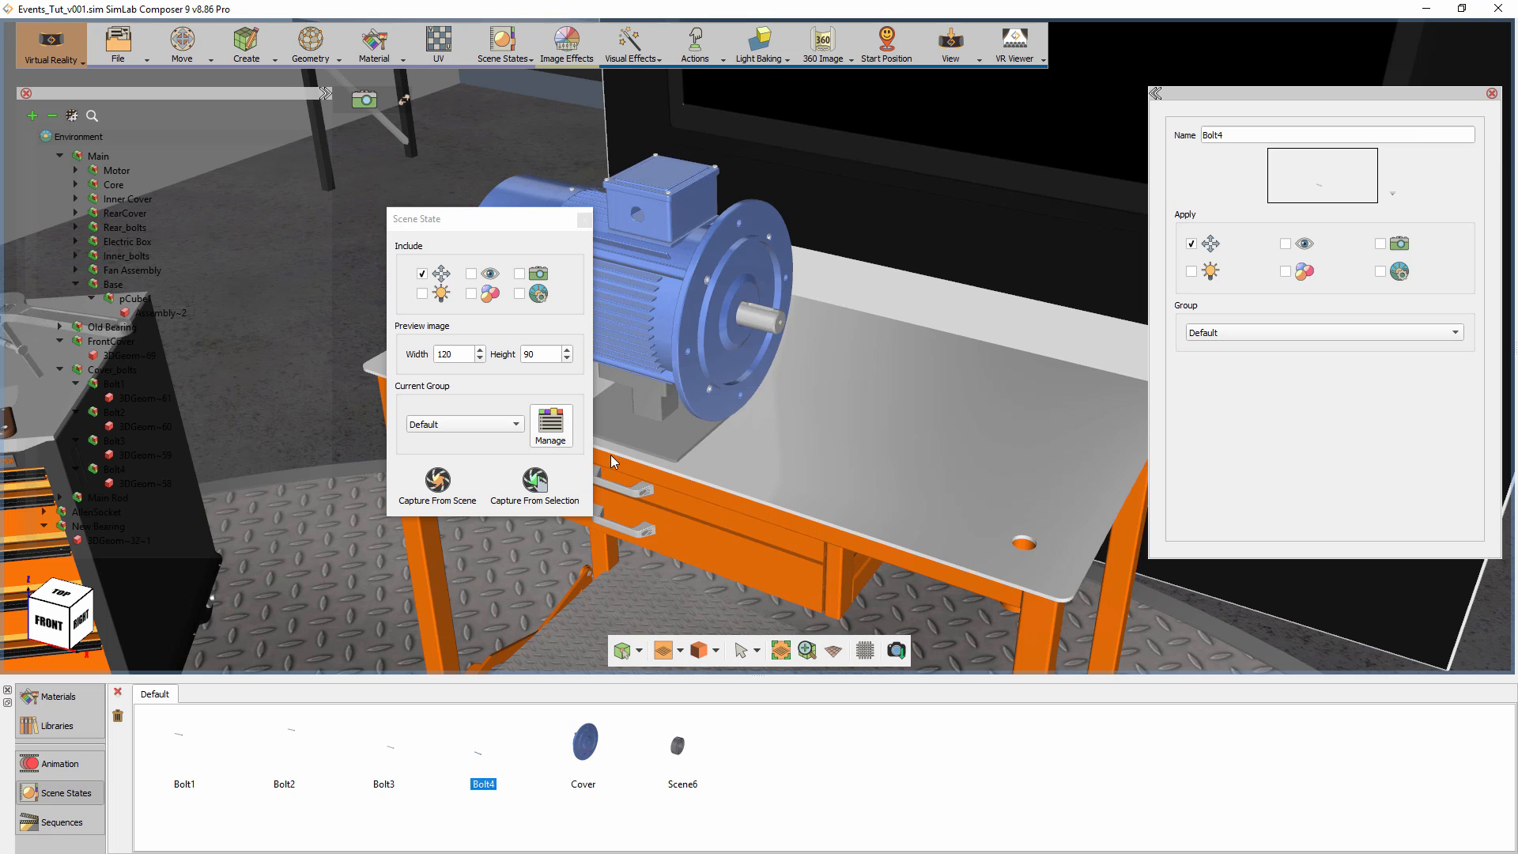
Test the Bolt1 scene state by pulling that bolt about 0.280 out of the cover and applying the state.
click(710, 278)
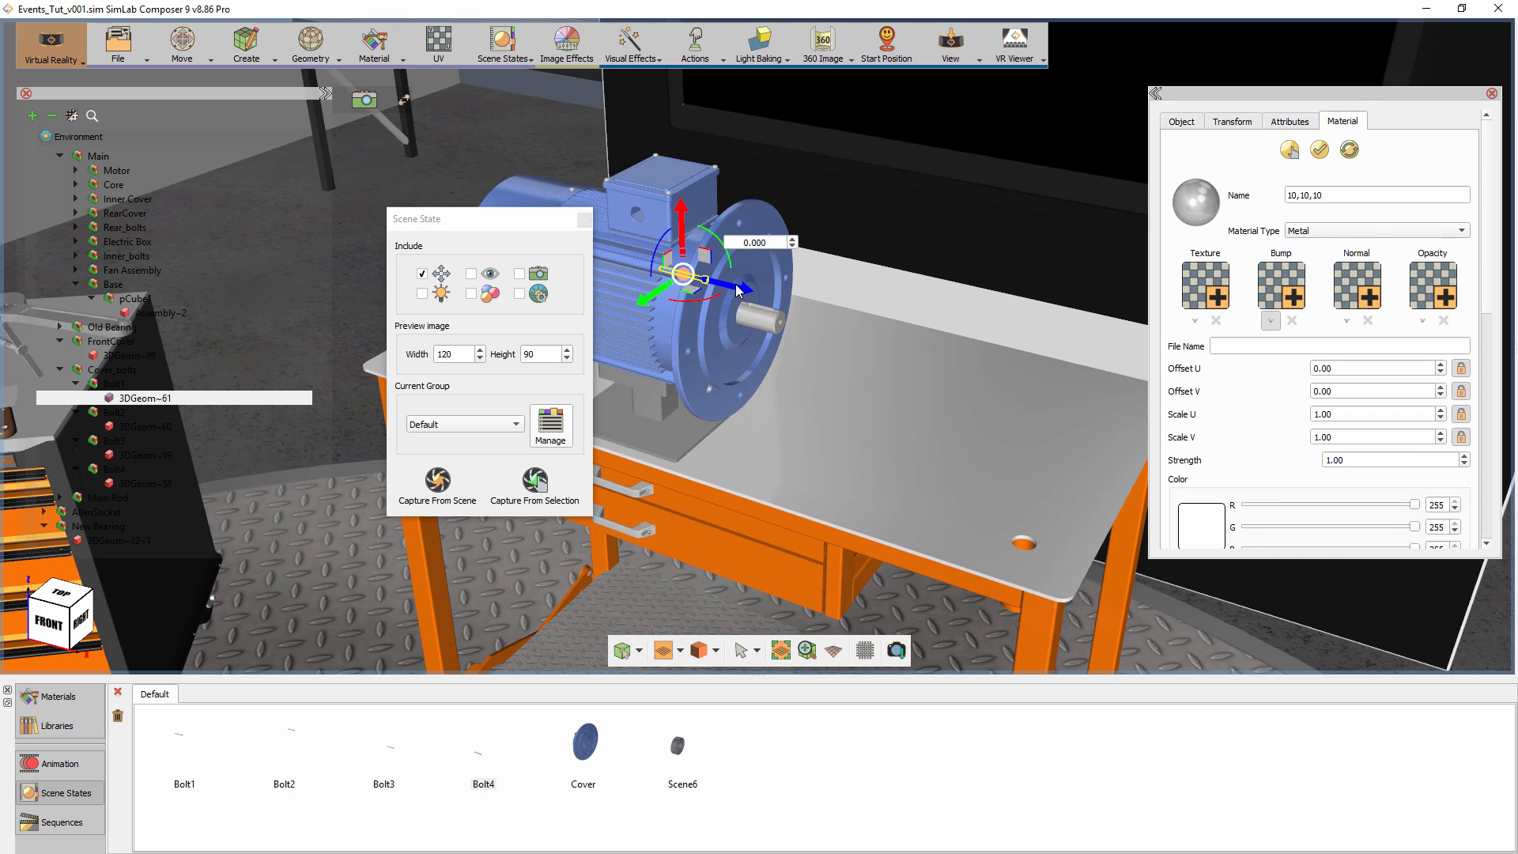
drag(739, 292, 903, 369)
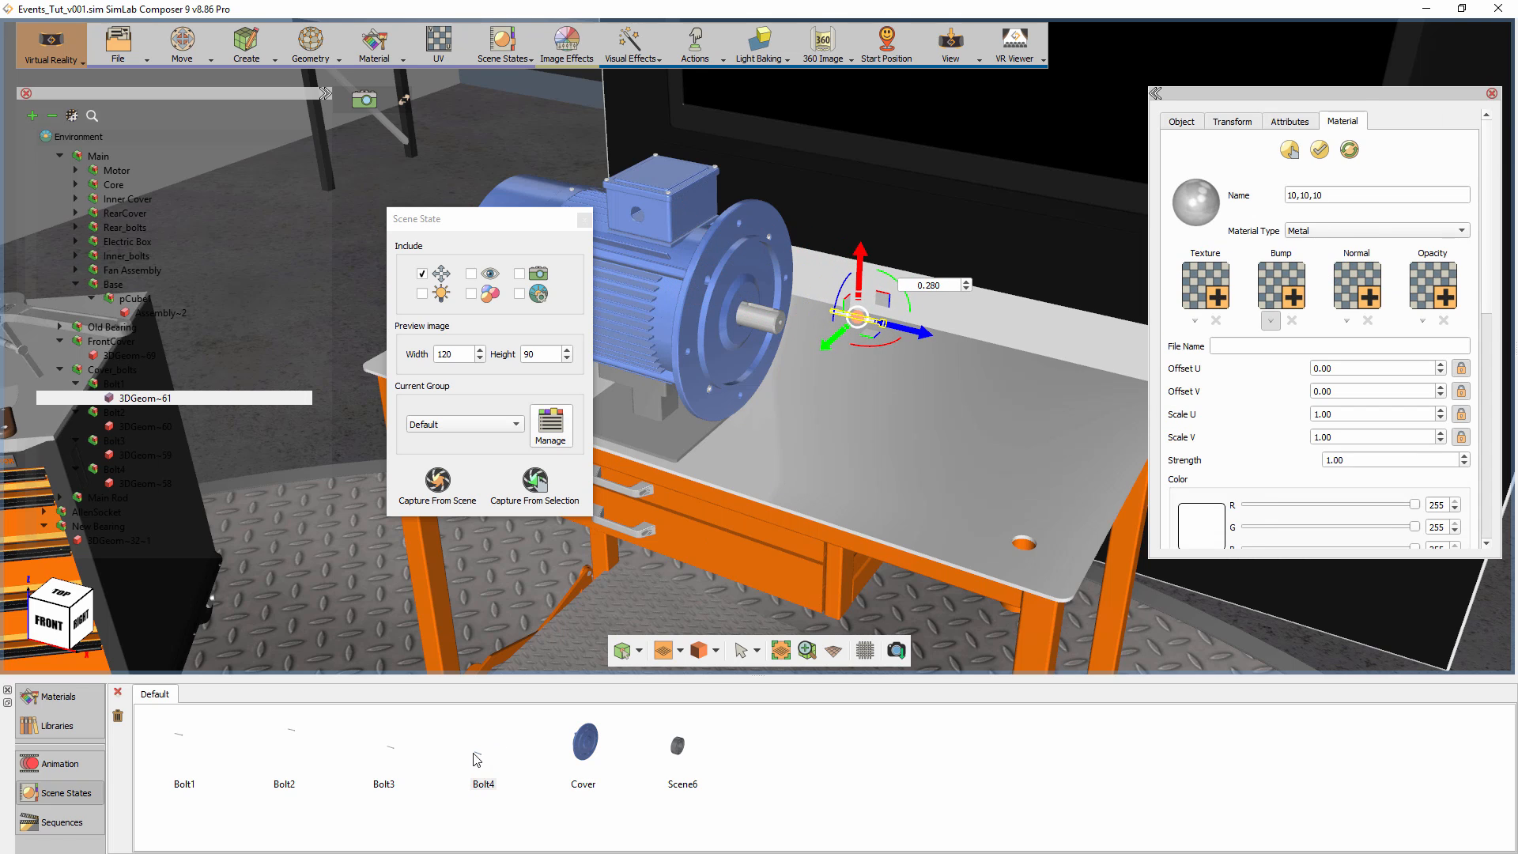
click(214, 756)
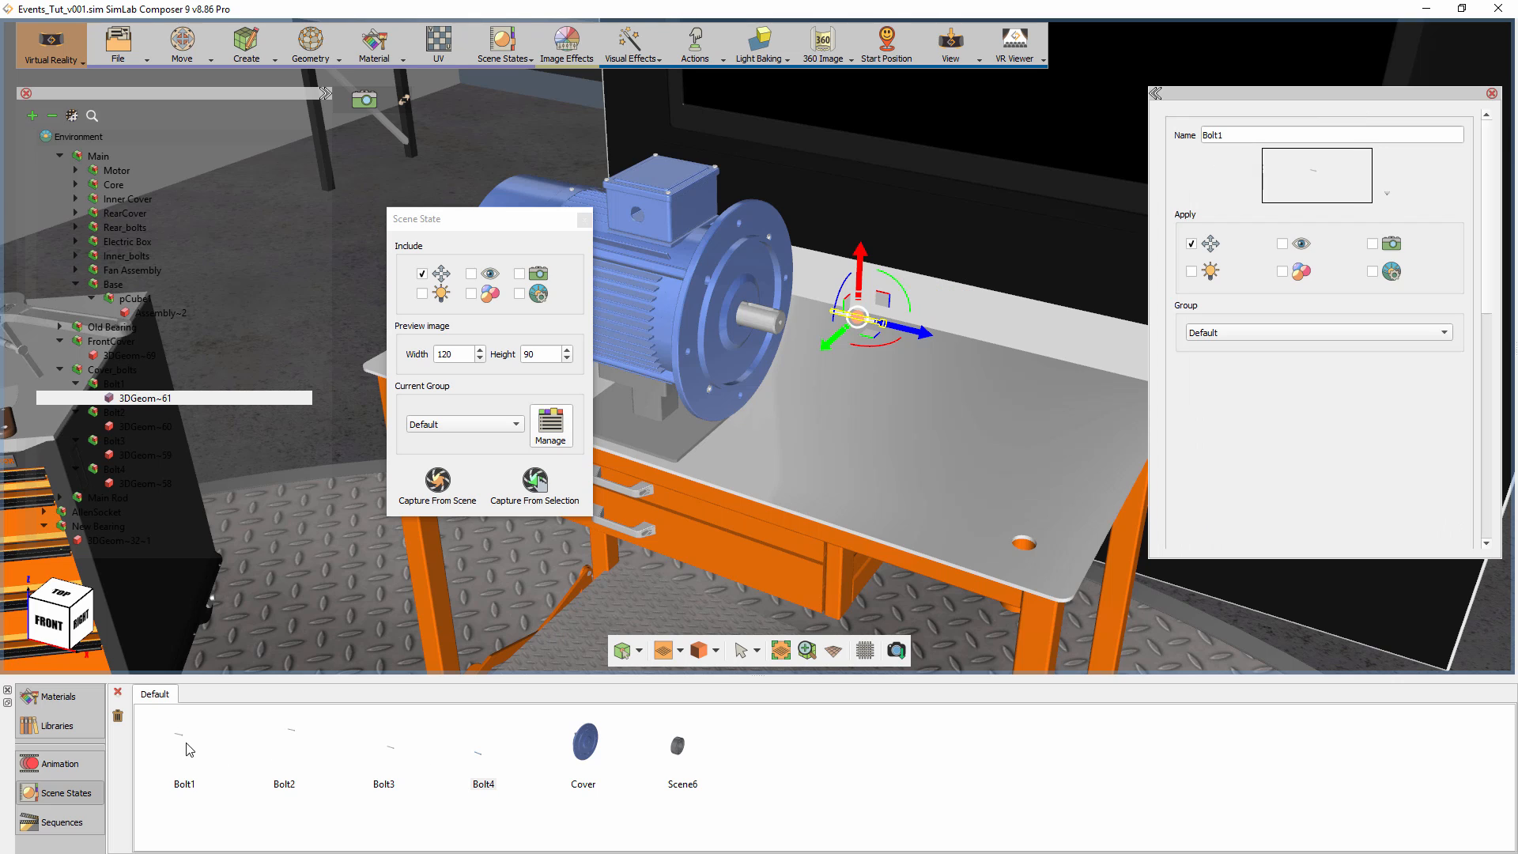
click(871, 448)
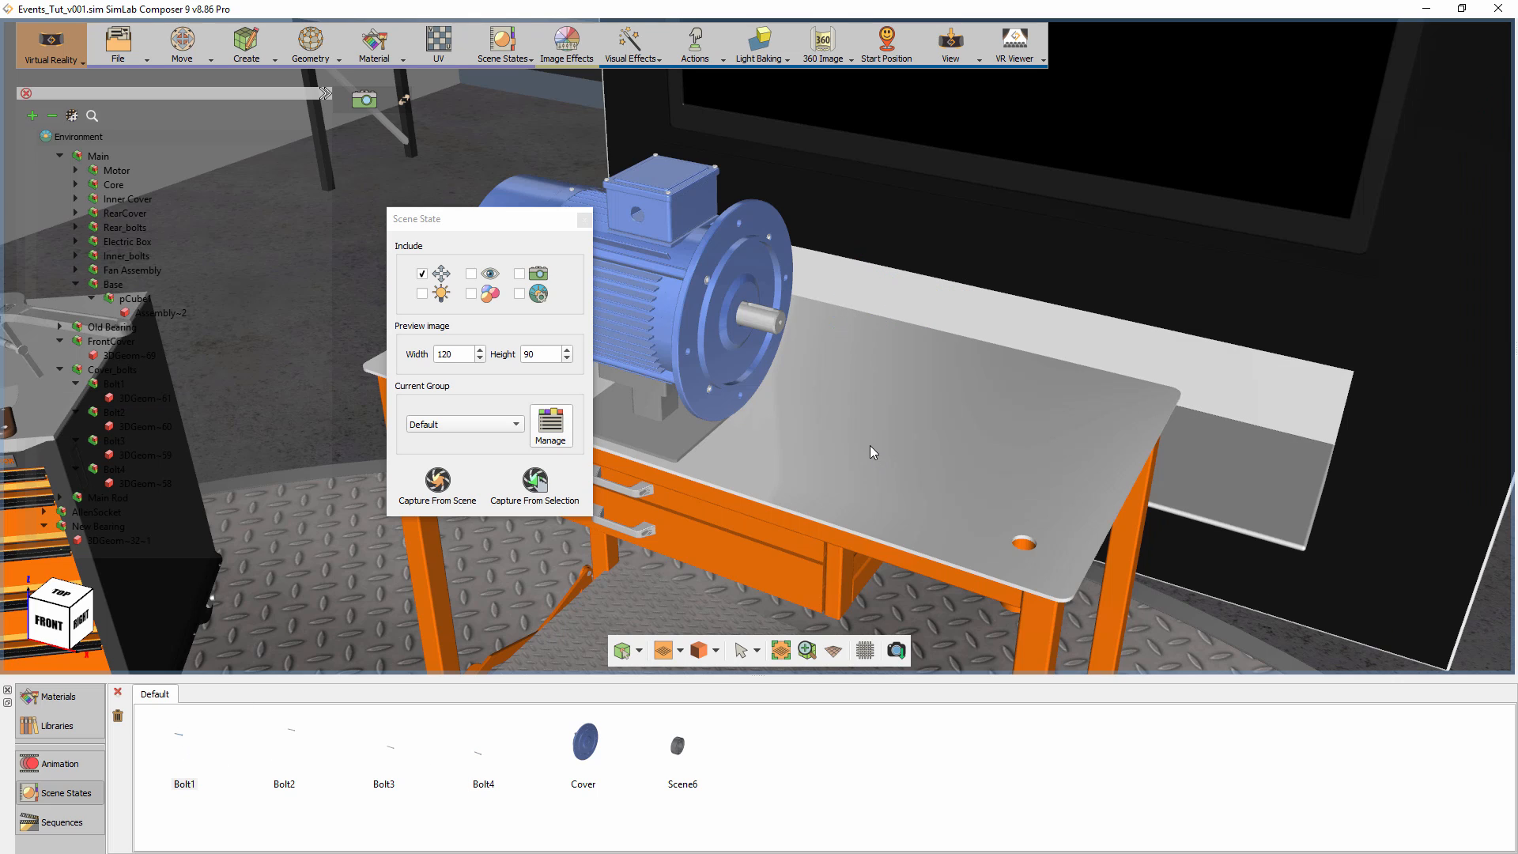
Close the Scene State window and select the whole AllenSocket assembly on the tool cart.
click(587, 225)
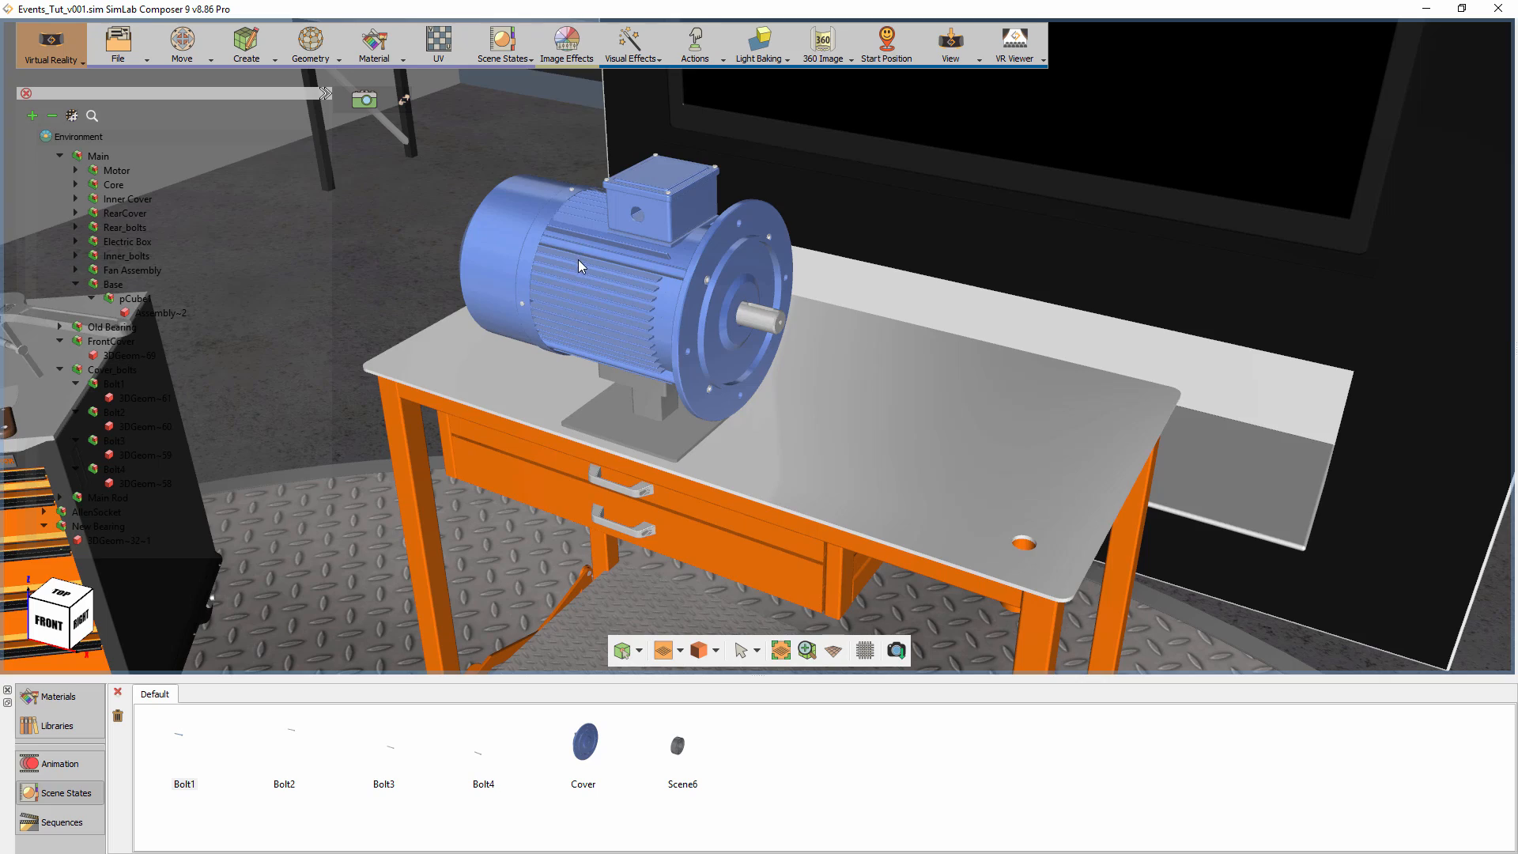
middle_drag(579, 260, 1330, 273)
click(514, 445)
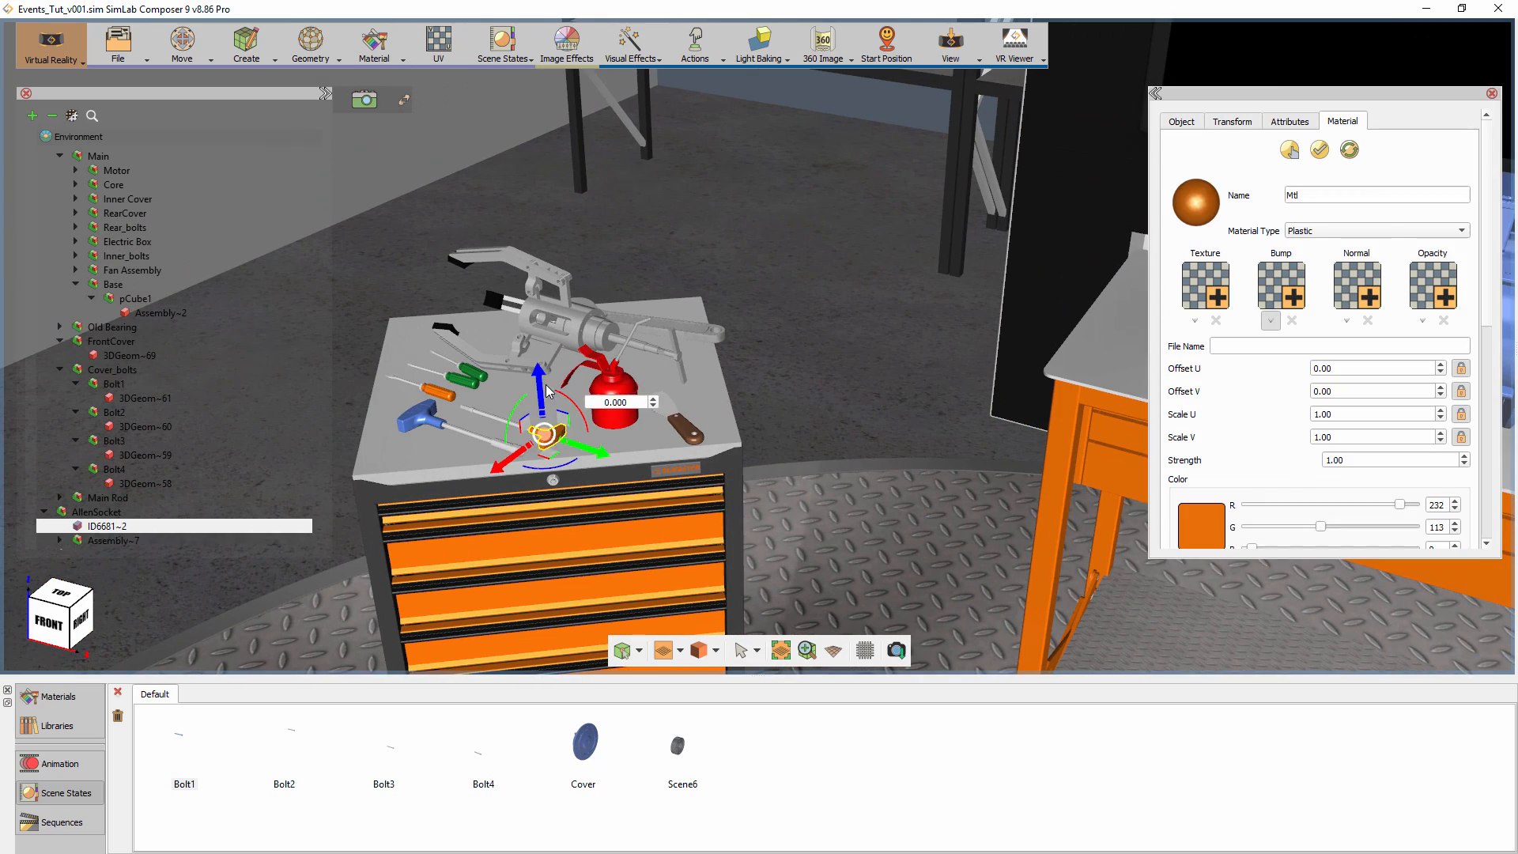
scroll(553, 431, up, 8)
scroll(589, 368, up, 3)
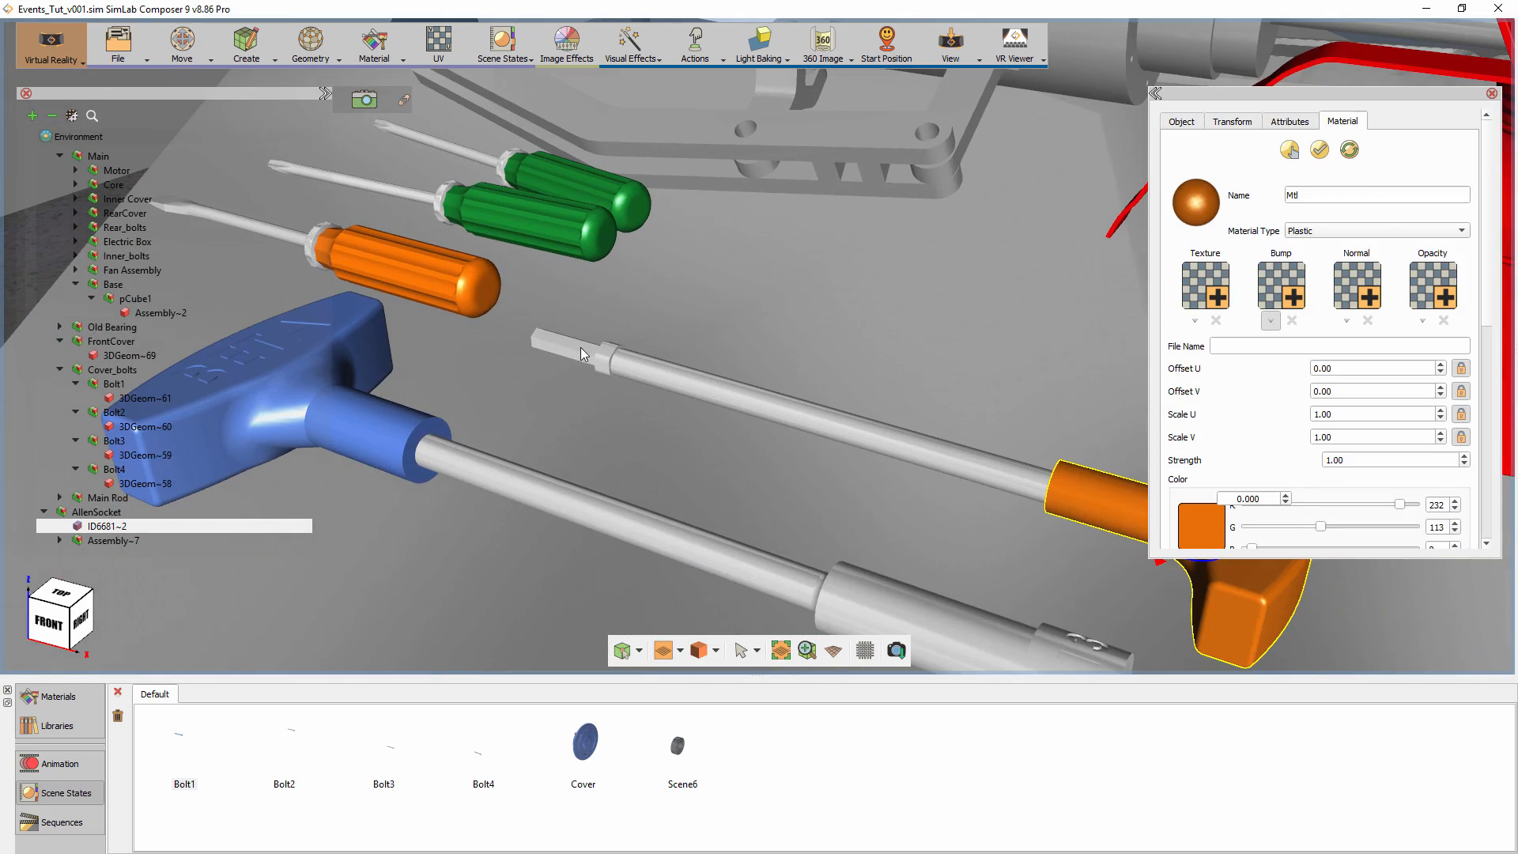
click(111, 513)
scroll(952, 340, down, 8)
scroll(953, 340, down, 3)
middle_drag(952, 340, 776, 297)
middle_drag(1004, 332, 307, 359)
drag(712, 379, 591, 388)
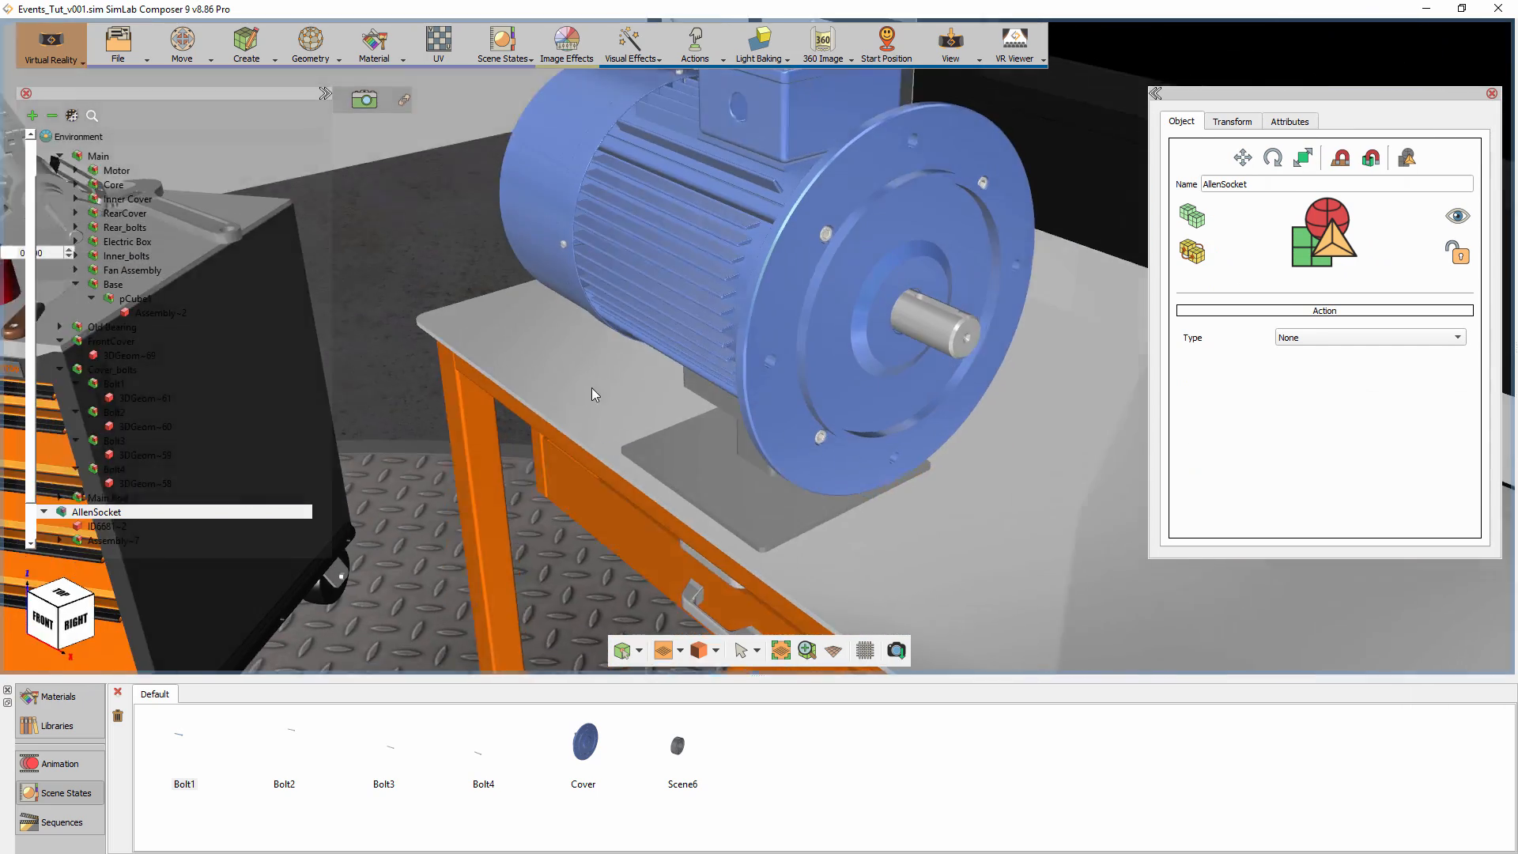
Move the AllenSocket from the tool cart to the front cover, lining its tip up with the Bolt1 head.
click(823, 234)
drag(763, 228, 952, 320)
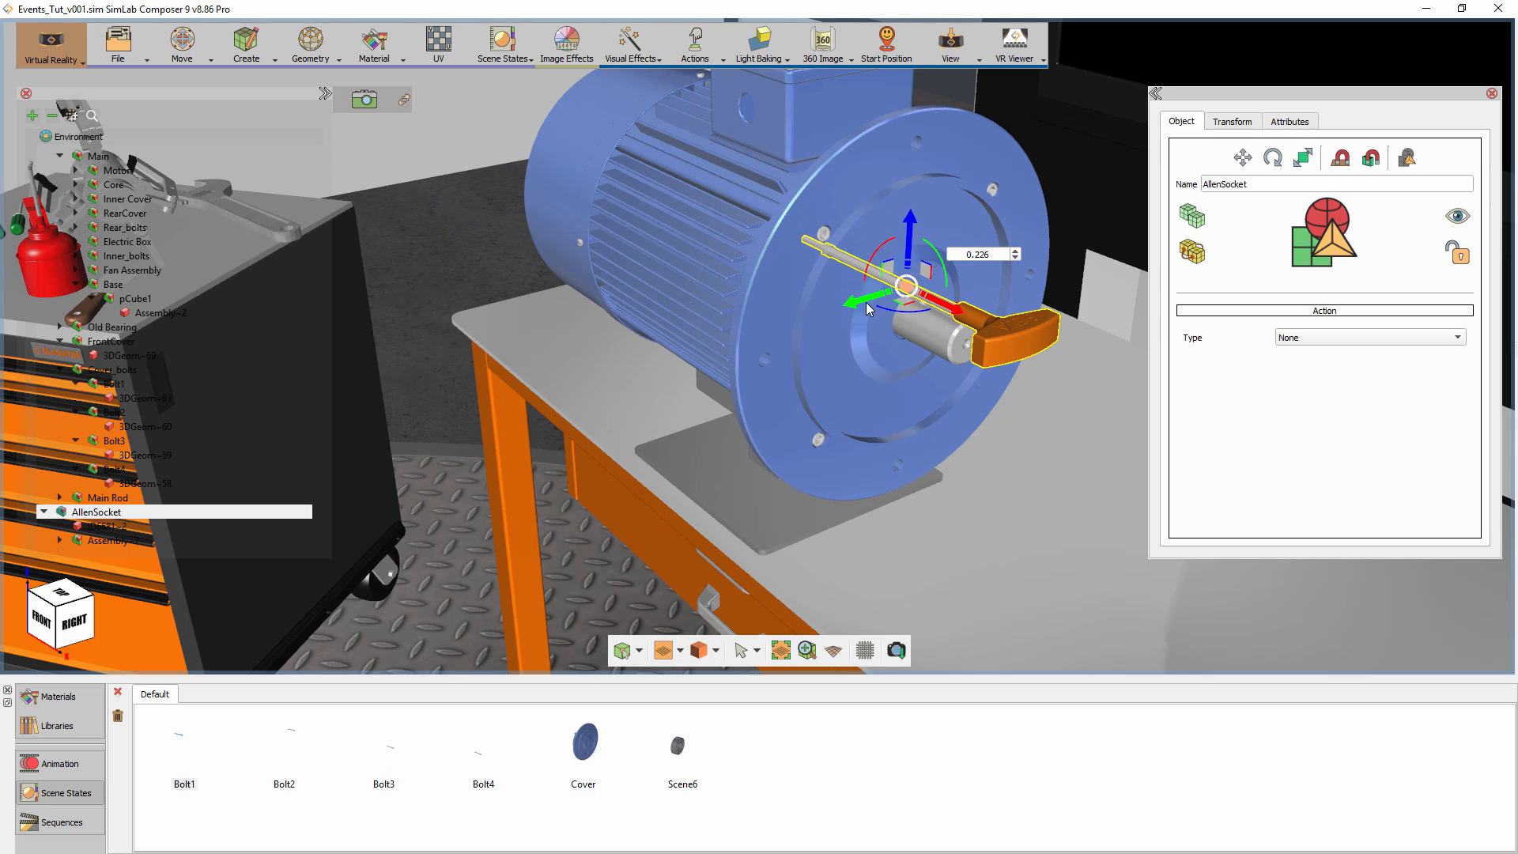
drag(860, 302, 881, 296)
middle_drag(791, 479, 712, 506)
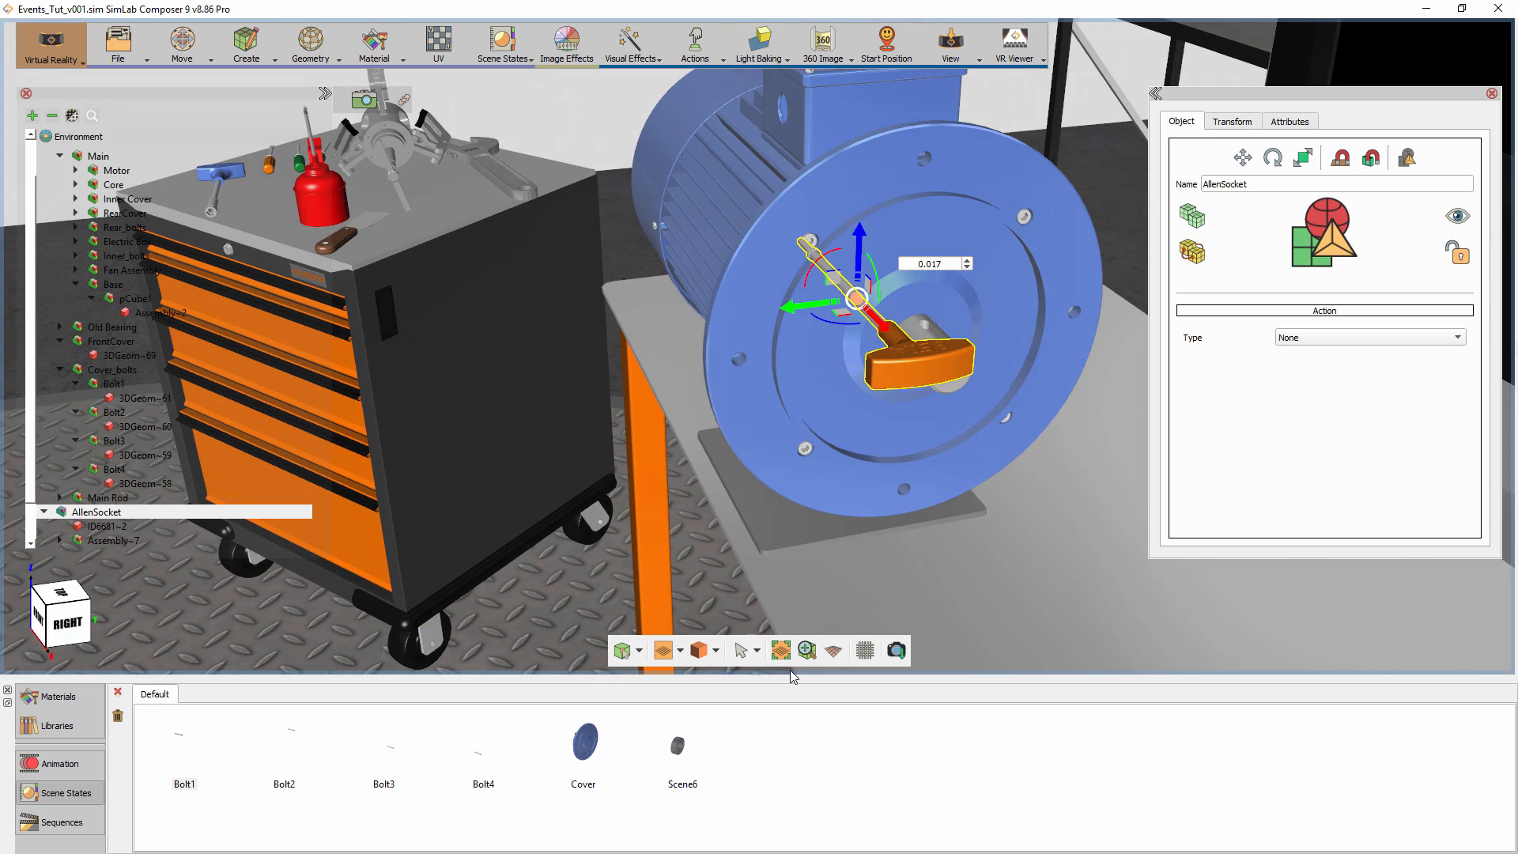
Fine-align the AllenSocket with the Bolt1 head, using an orthographic right-side view to check its placement.
click(834, 651)
click(72, 623)
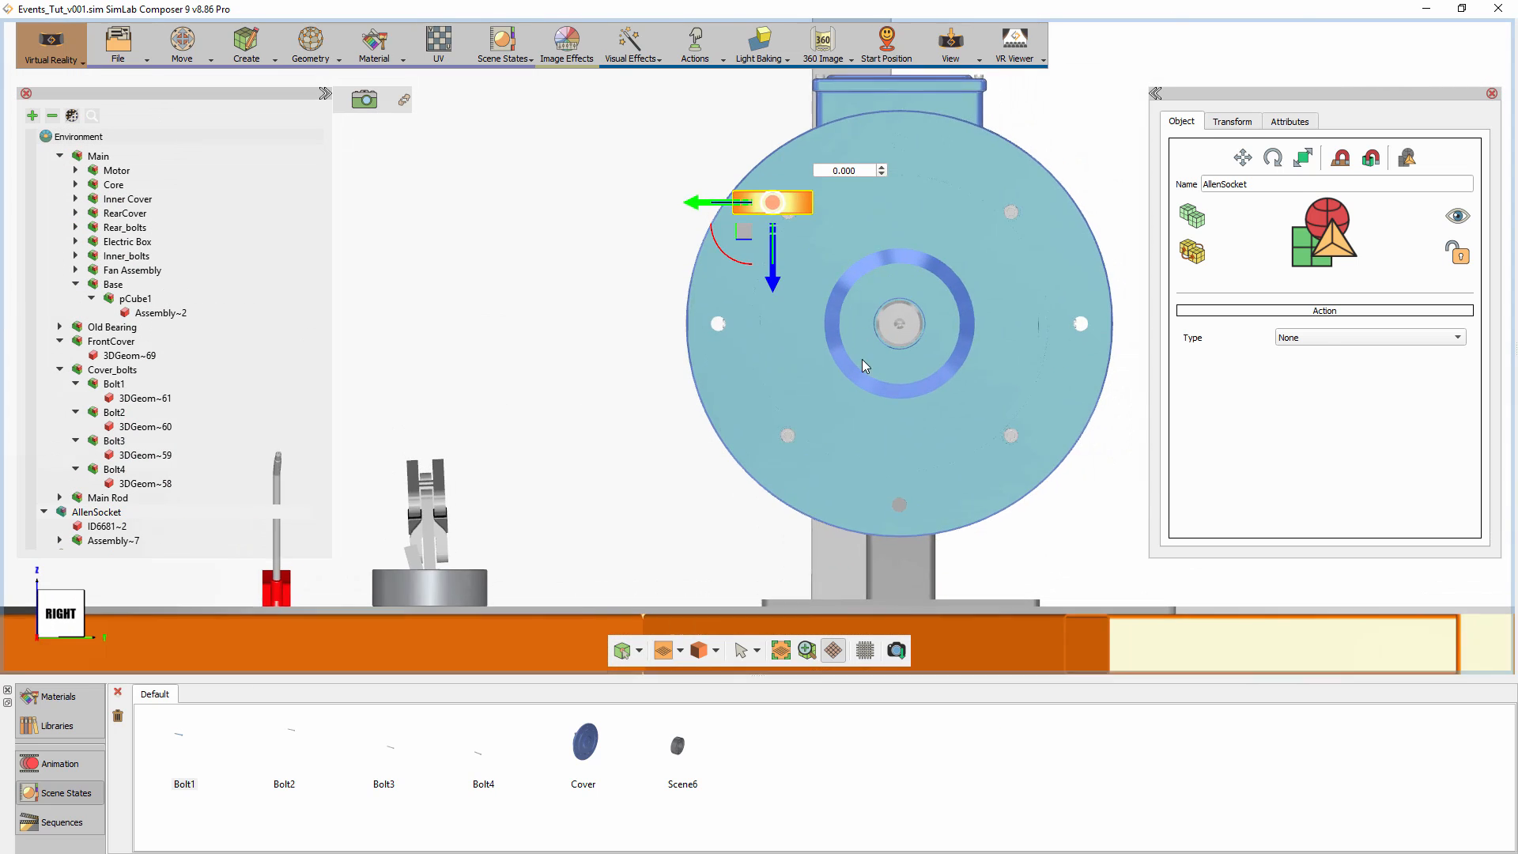
scroll(884, 358, up, 5)
middle_drag(898, 356, 867, 531)
drag(721, 300, 749, 318)
middle_drag(712, 386, 873, 607)
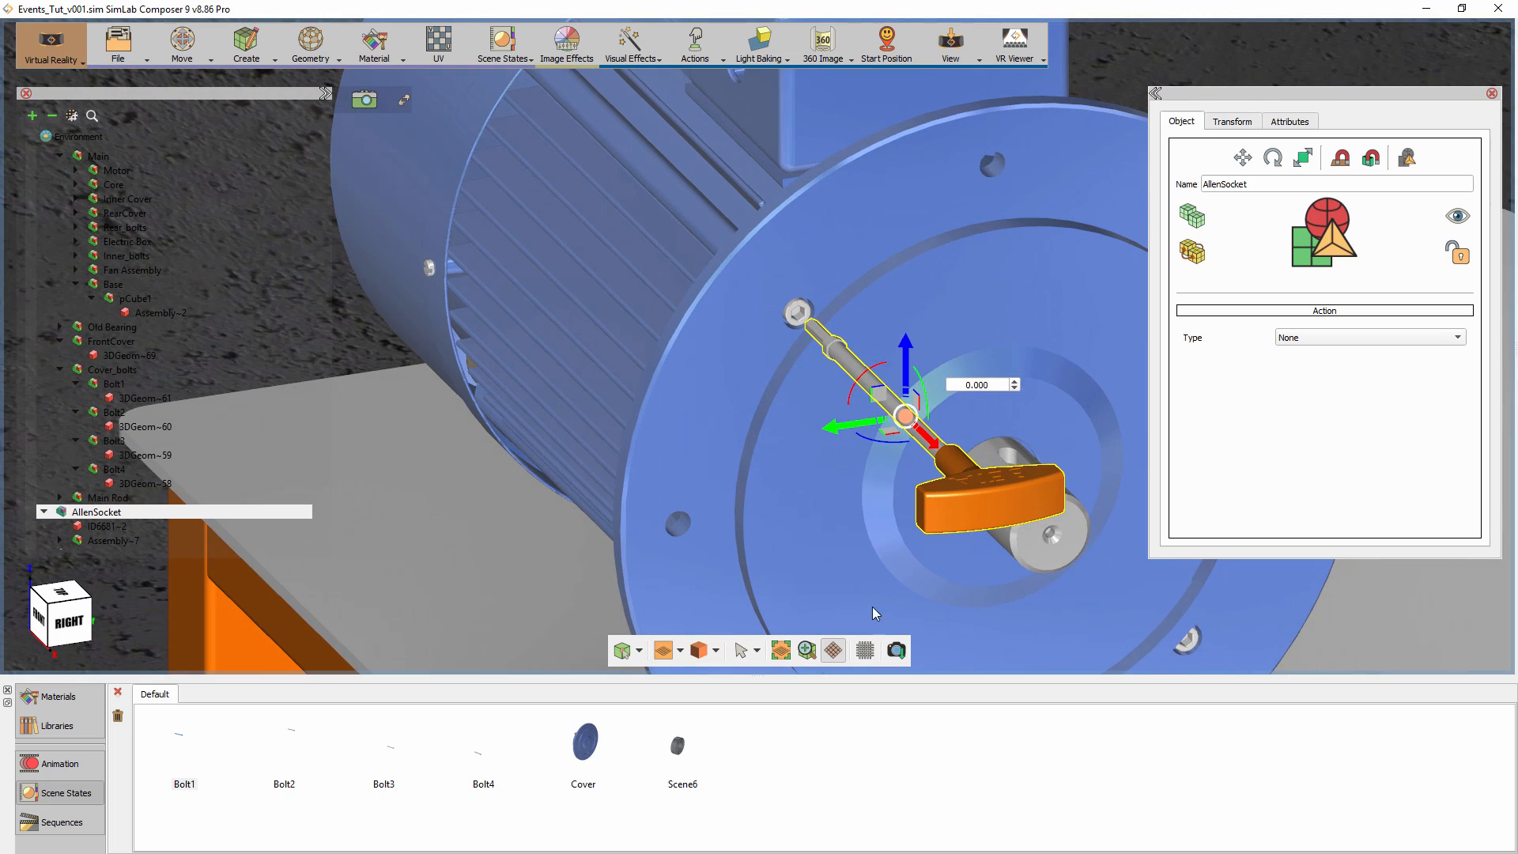
Push the AllenSocket about 0.018 into the Bolt1 head, refine its depth in perspective view and finish moving it.
drag(924, 439, 908, 423)
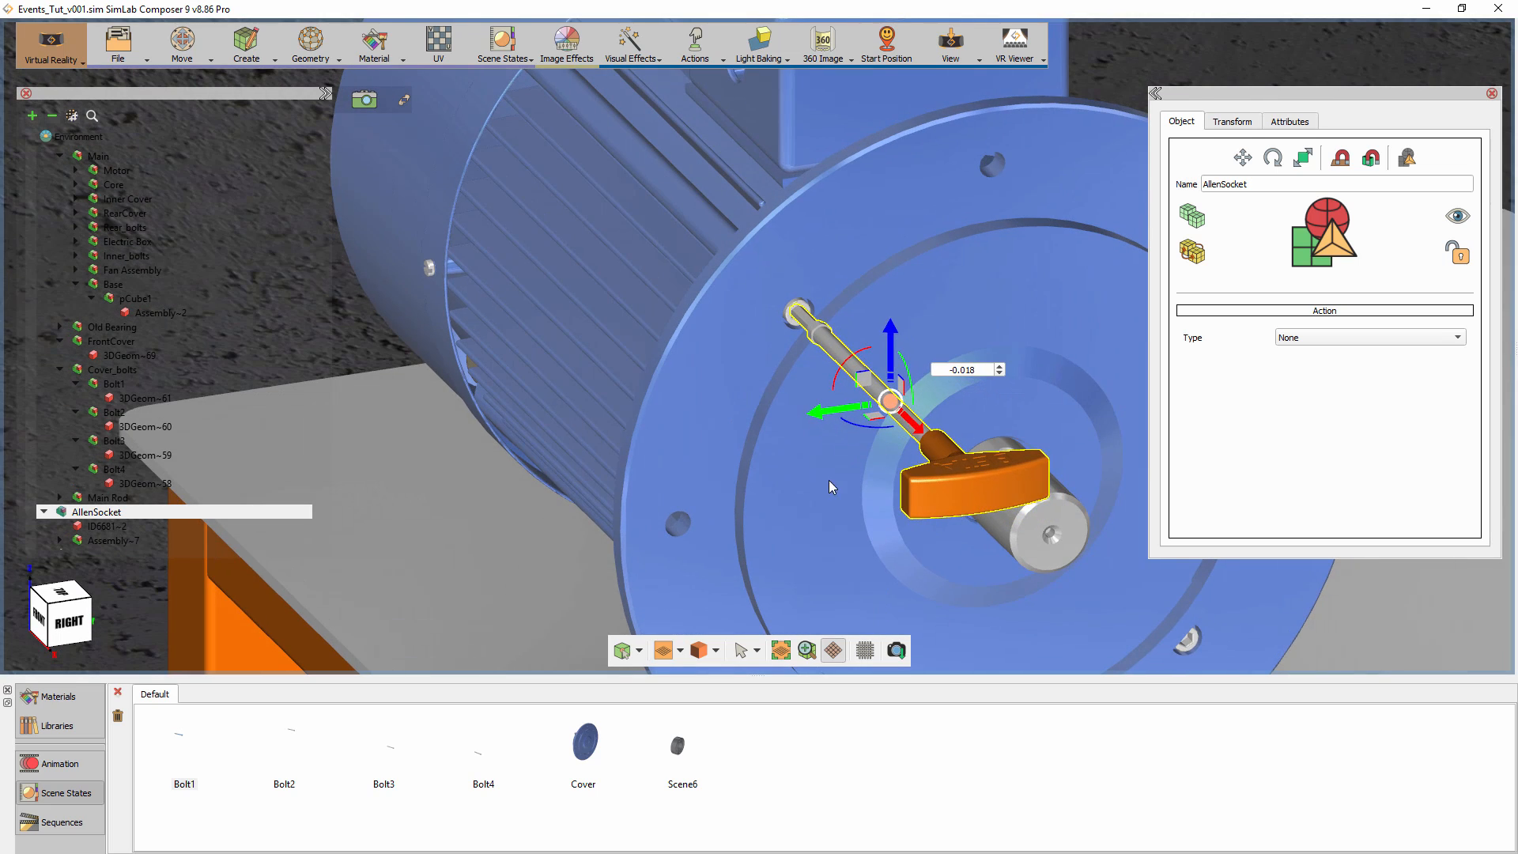
middle_drag(830, 483, 1080, 398)
click(836, 650)
middle_drag(862, 492, 769, 498)
mouse_move(1076, 344)
mouse_down()
mouse_move(1098, 348)
mouse_move(1070, 344)
mouse_up()
middle_drag(769, 474, 652, 486)
key(Escape)
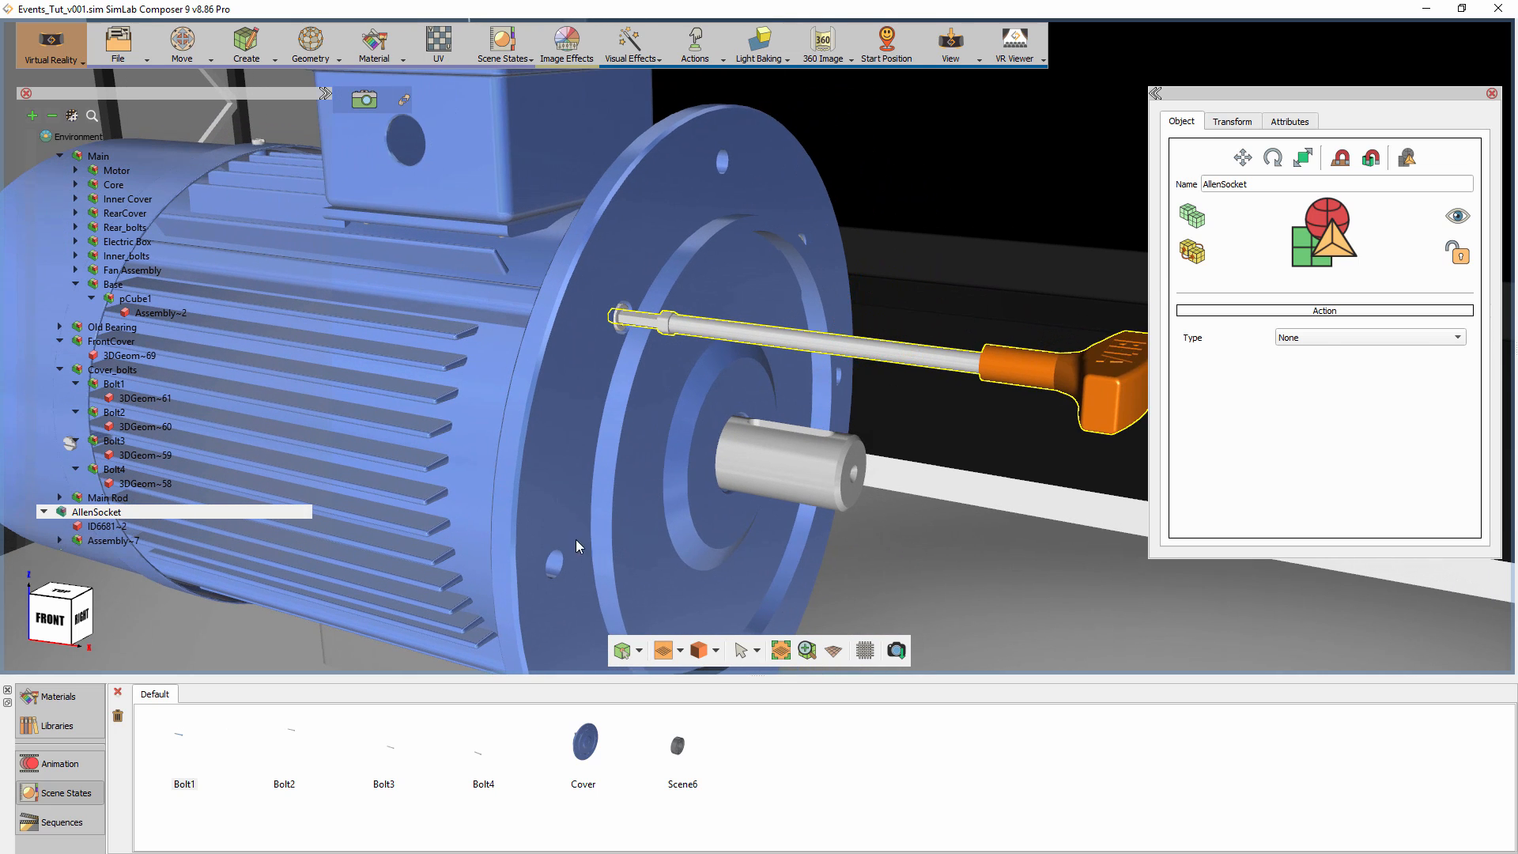
Open the animation timeline and set the current frame to 30.
click(87, 764)
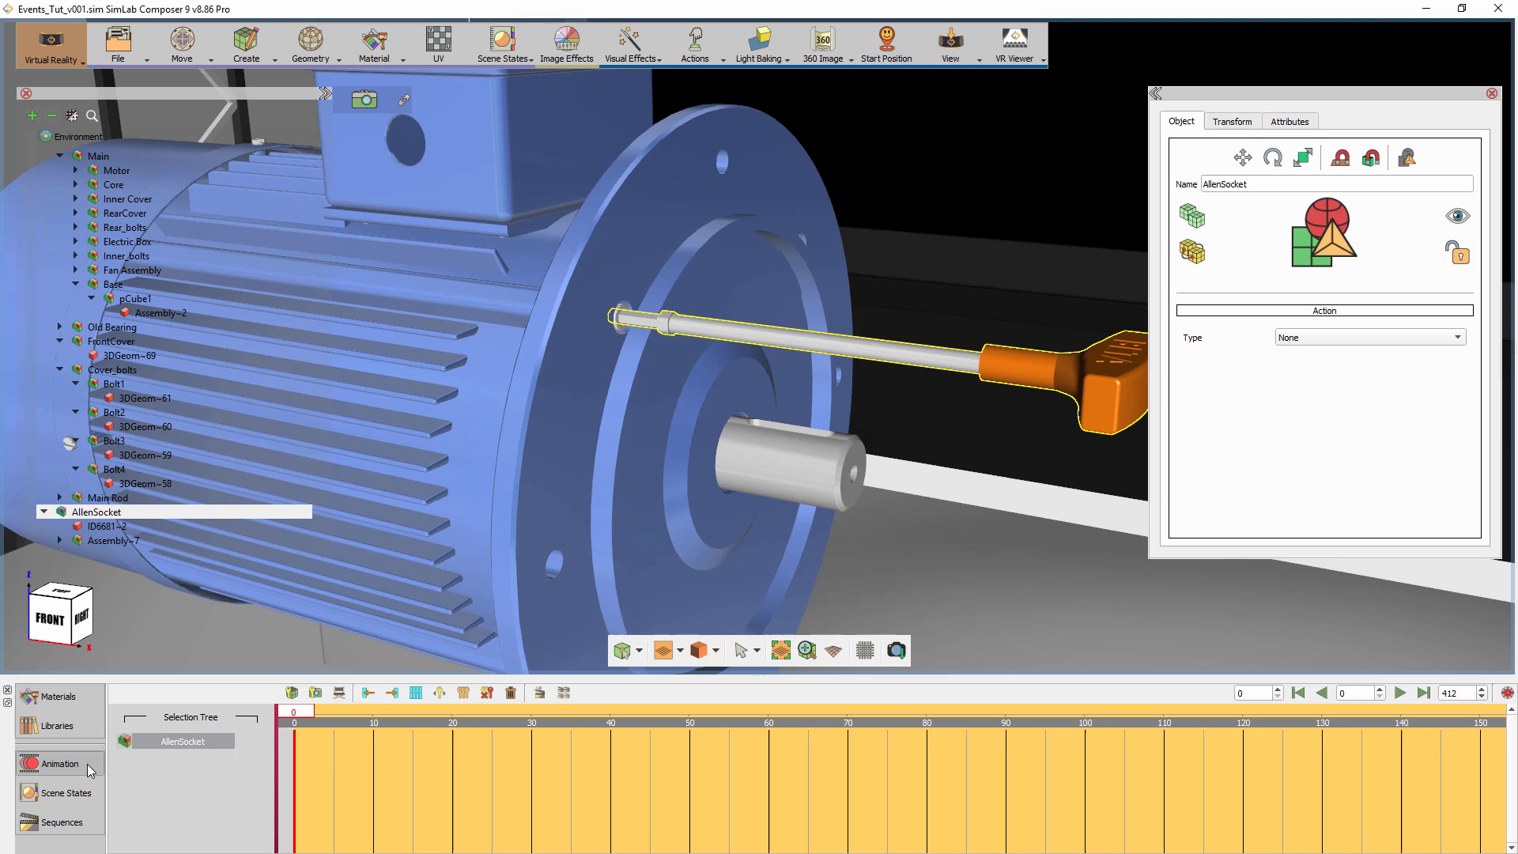
click(304, 713)
text(30)
key(Return)
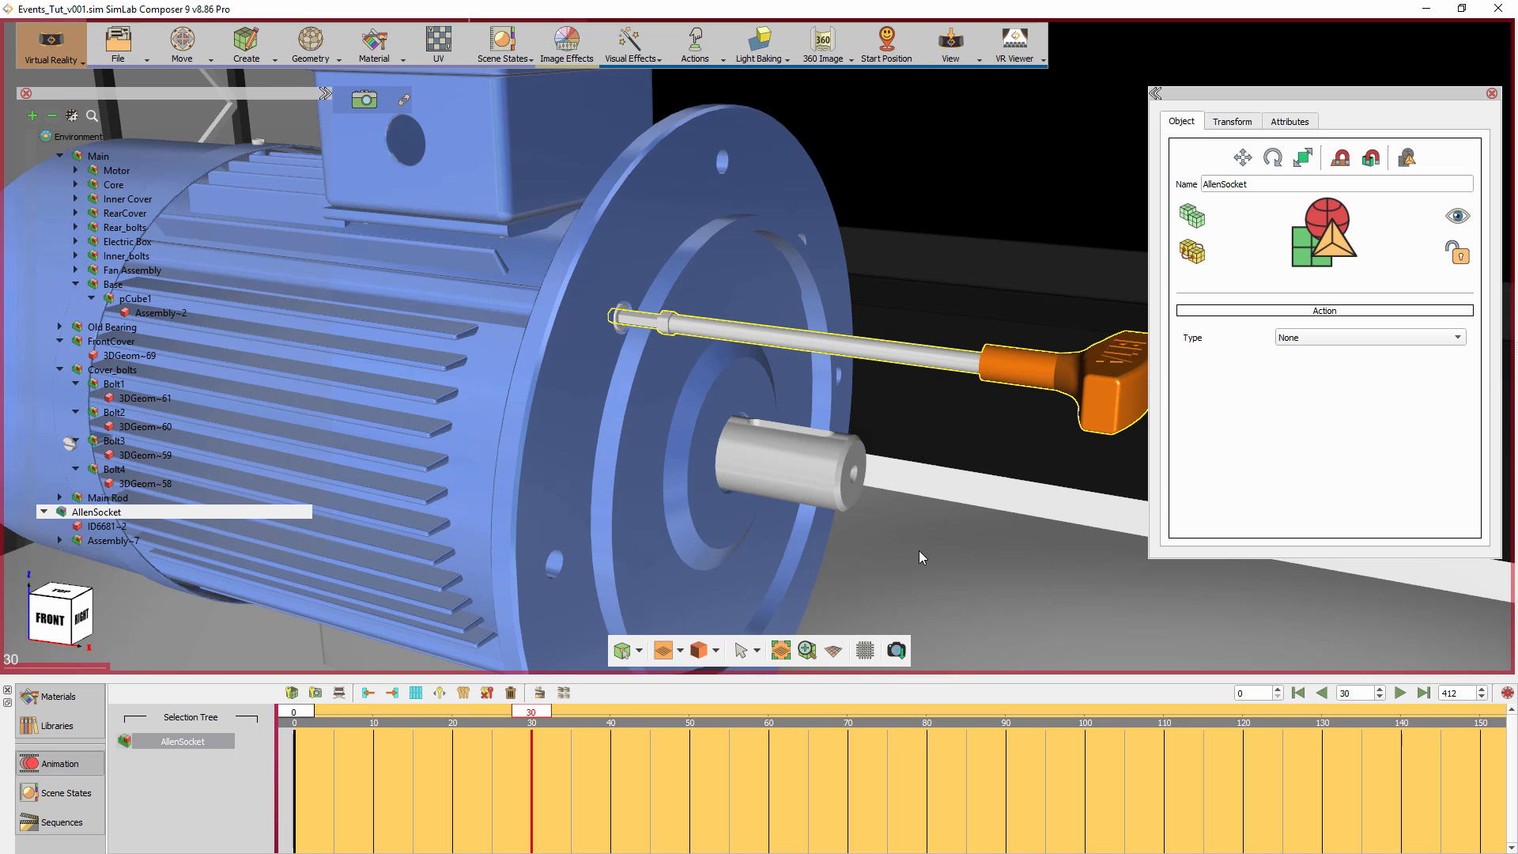
Add Bolt1's geometry to the AllenSocket selection, pull both 0.020 out of the cover and rotate them about 68 degrees around the bolt axis.
scroll(919, 550, down, 3)
middle_drag(932, 486, 881, 511)
key(m)
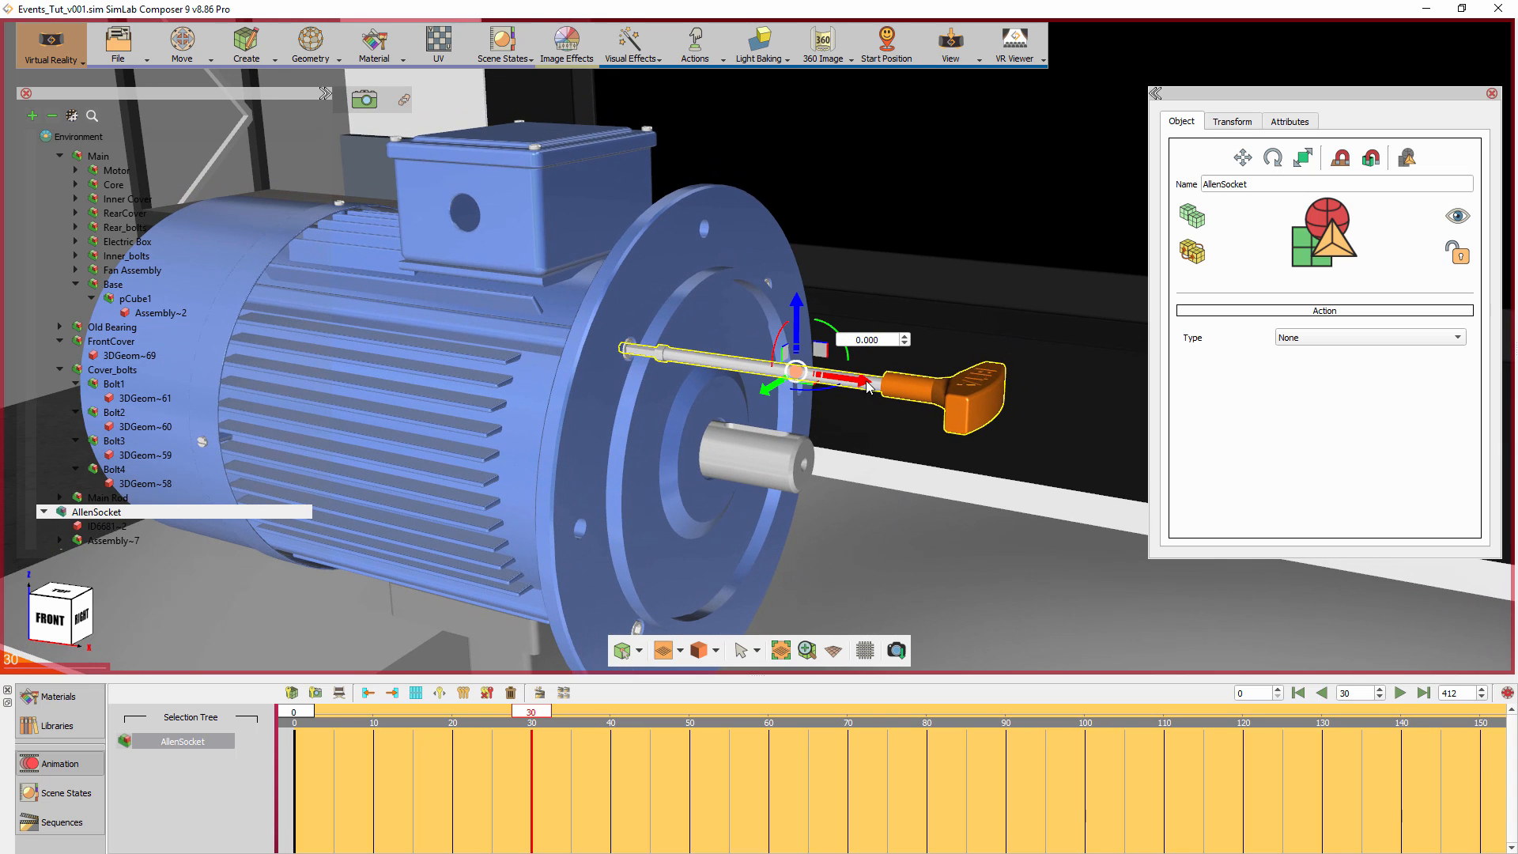
scroll(652, 353, up, 4)
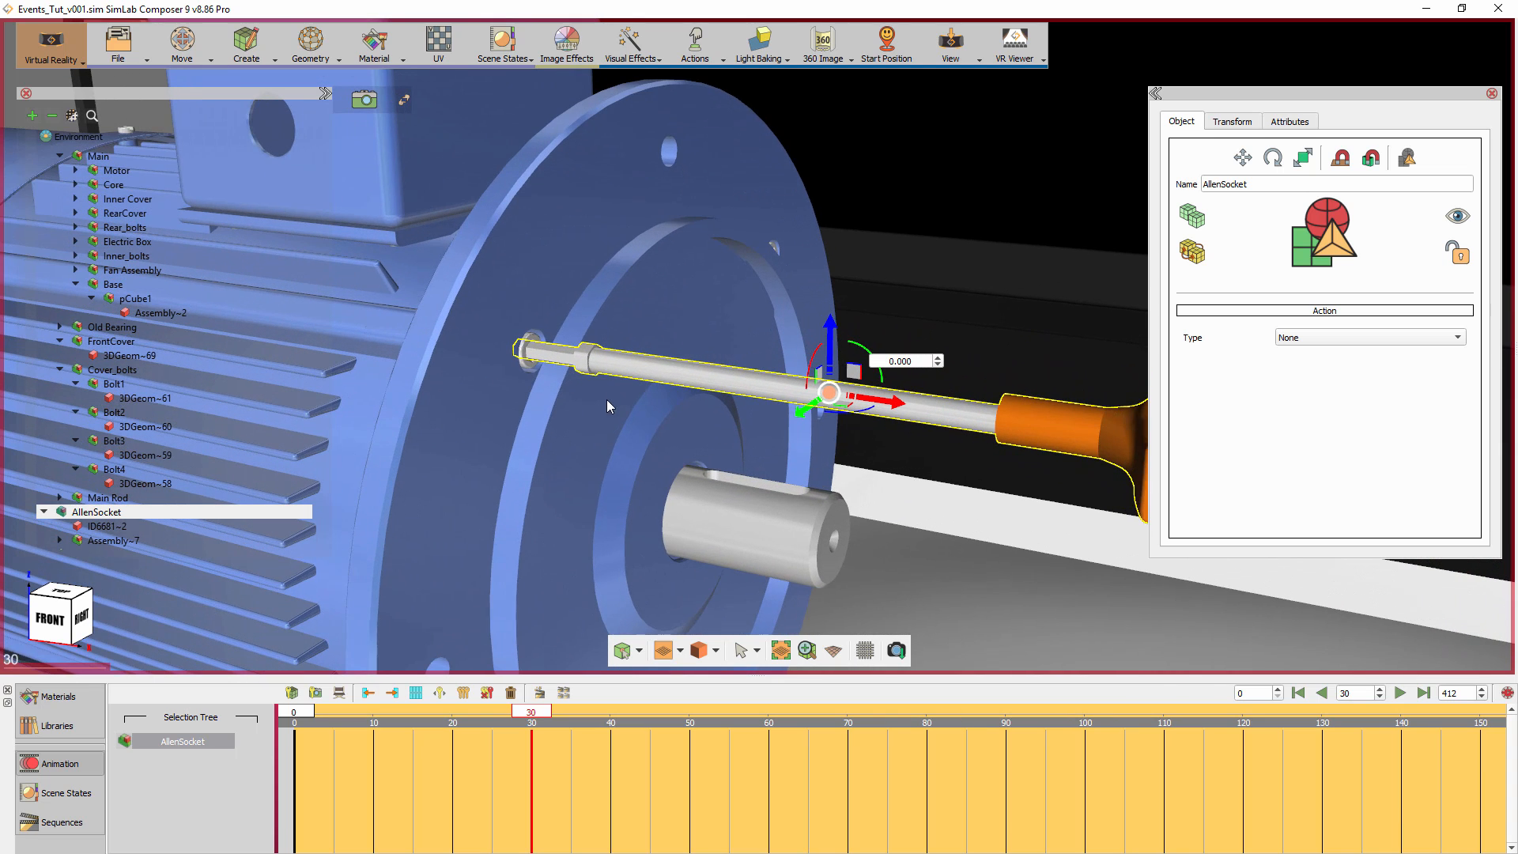
ctrl+click(528, 365)
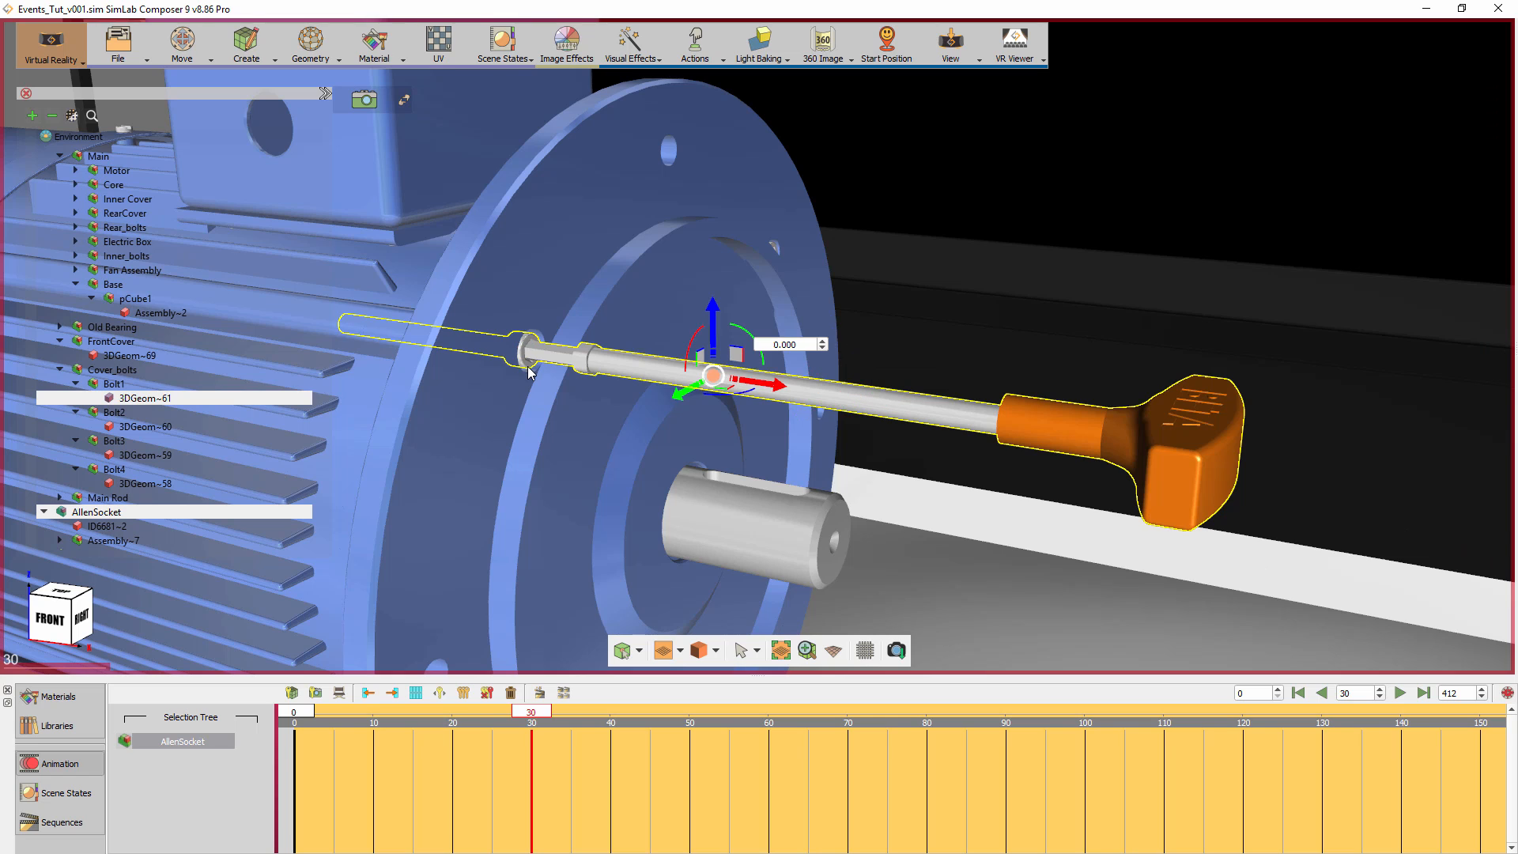
drag(779, 388, 922, 430)
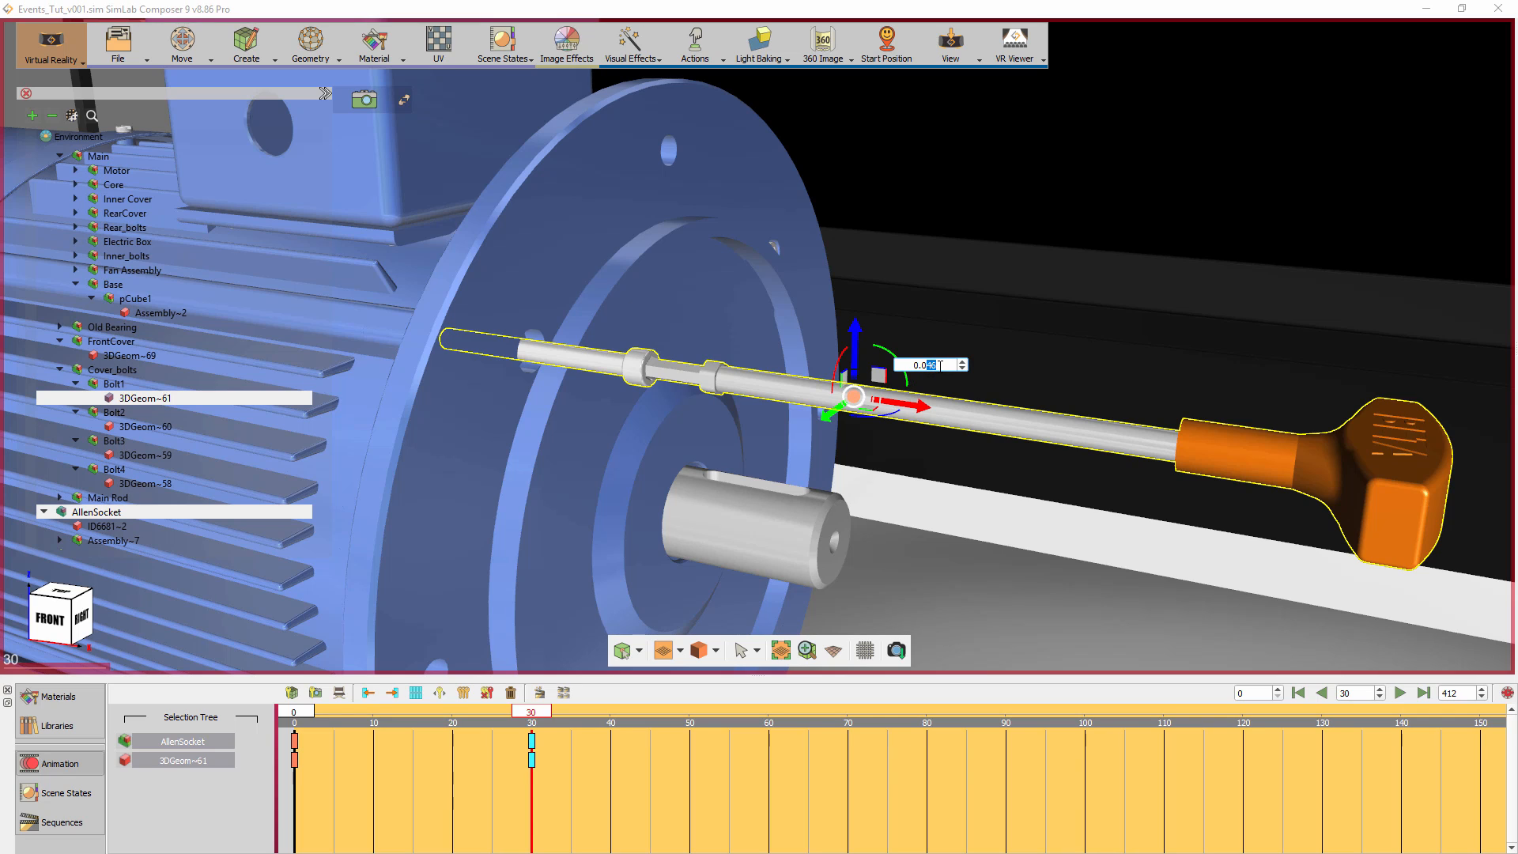
text(20)
key(Return)
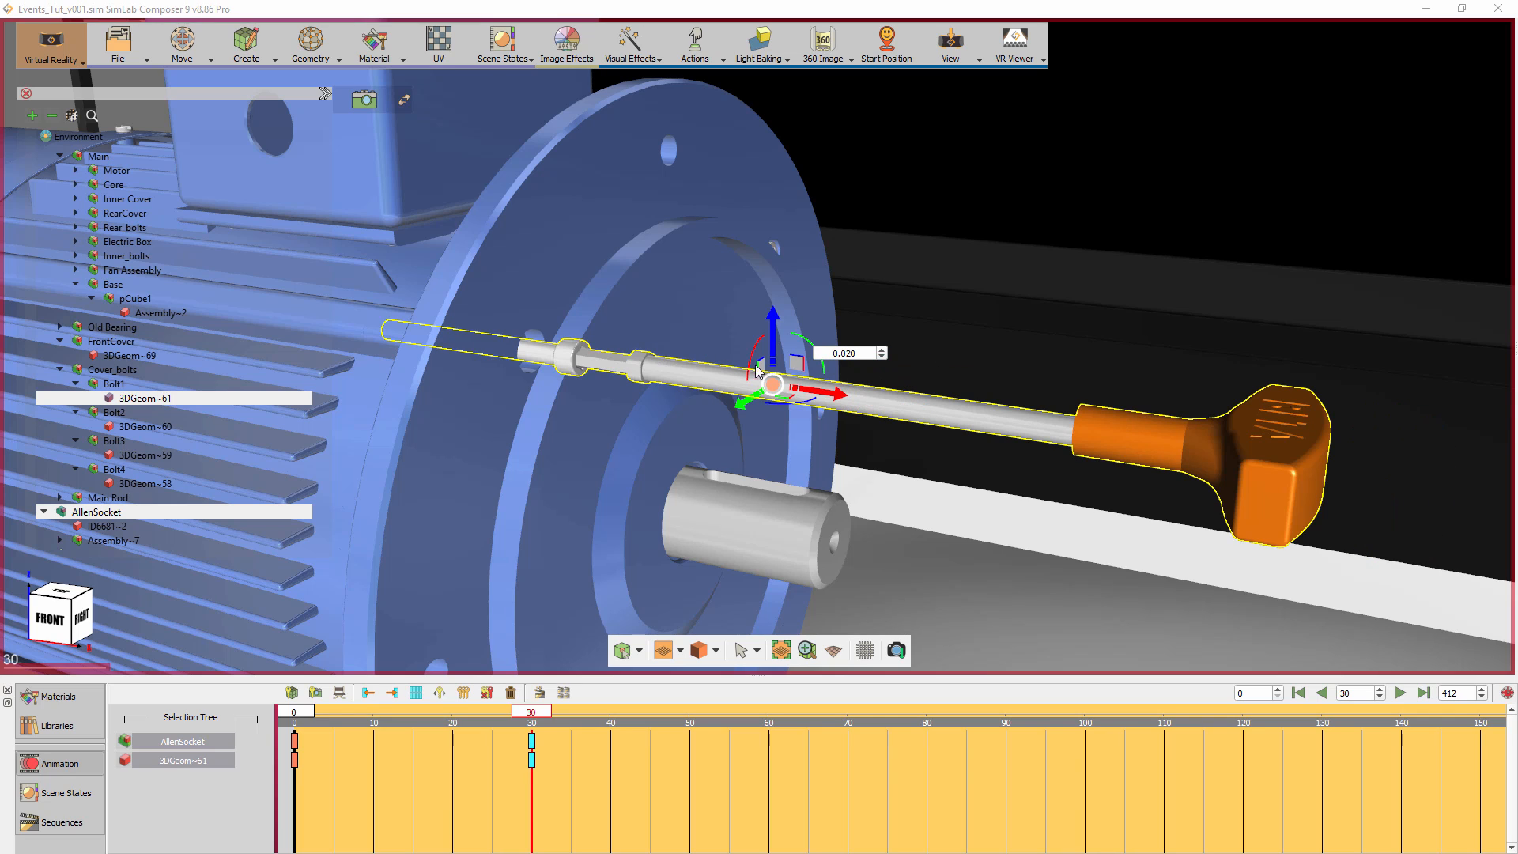
drag(753, 364, 747, 464)
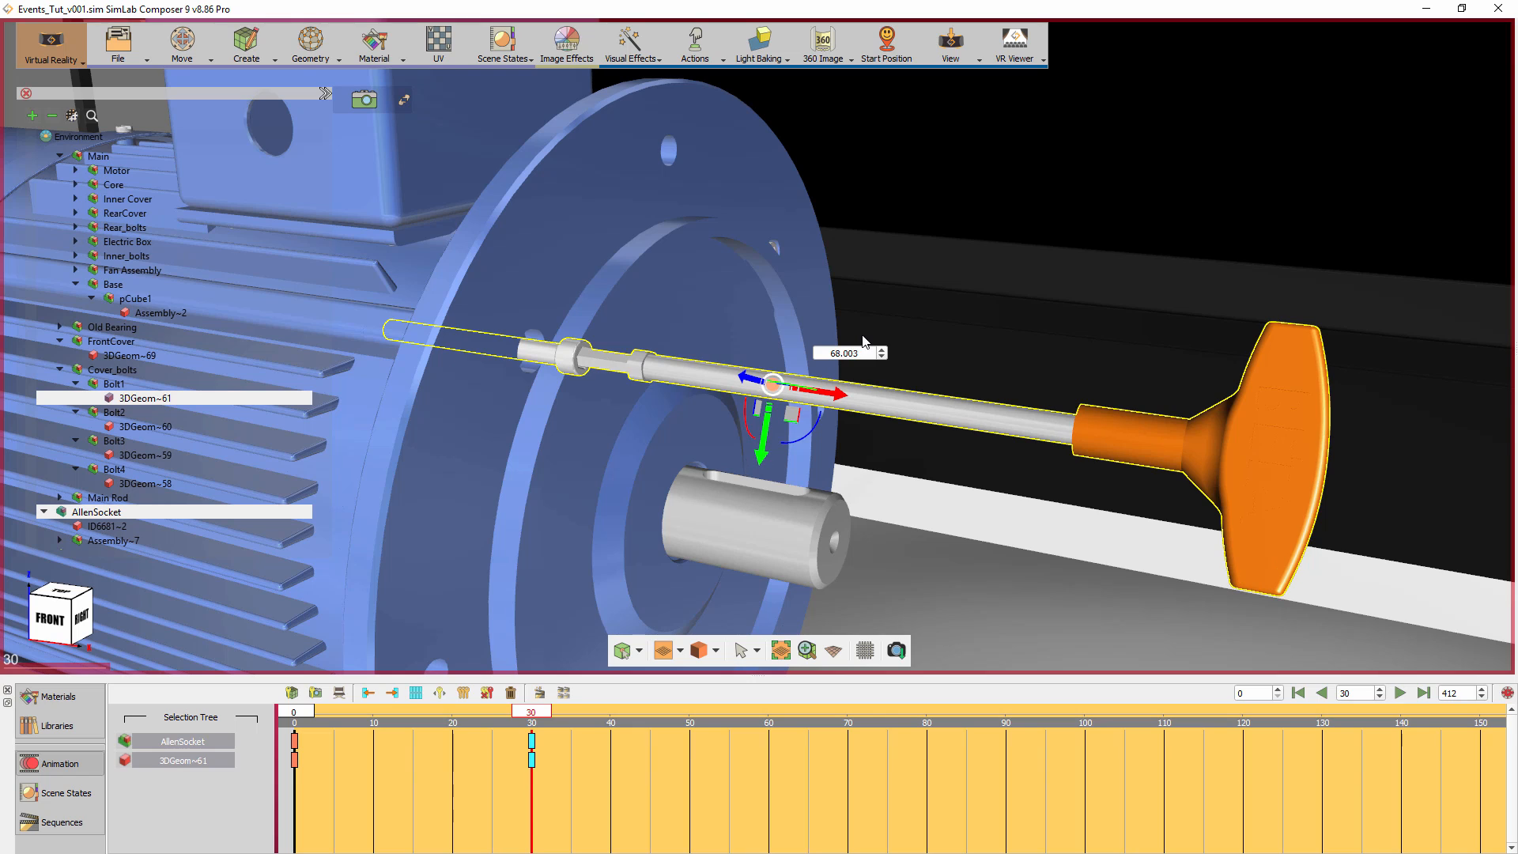
Try a rotation of 170 degrees for the bolt and AllenSocket, and undo it.
text(1)
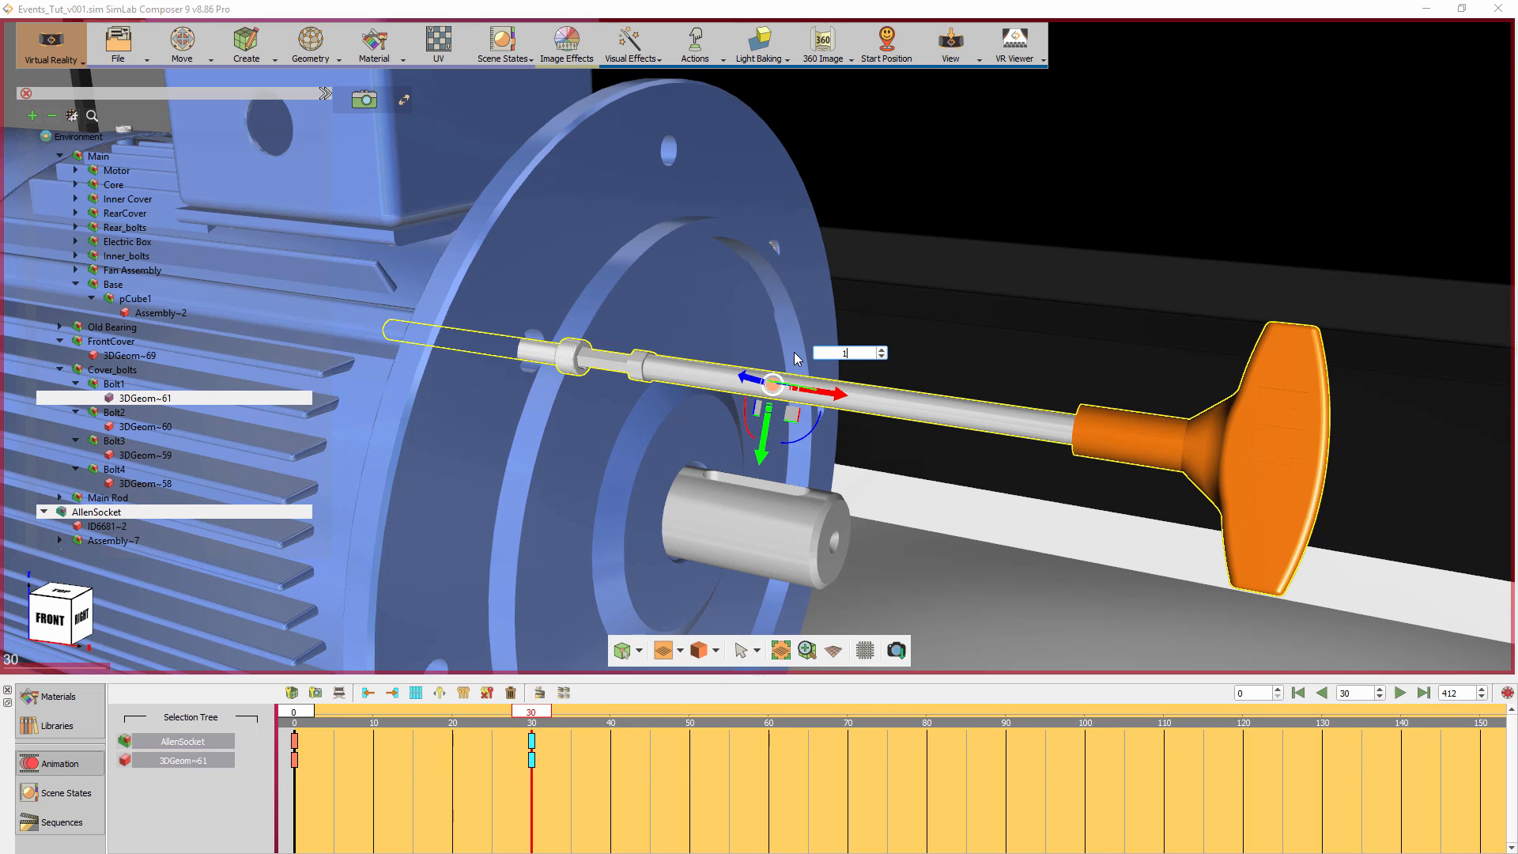
text(70)
key(Return)
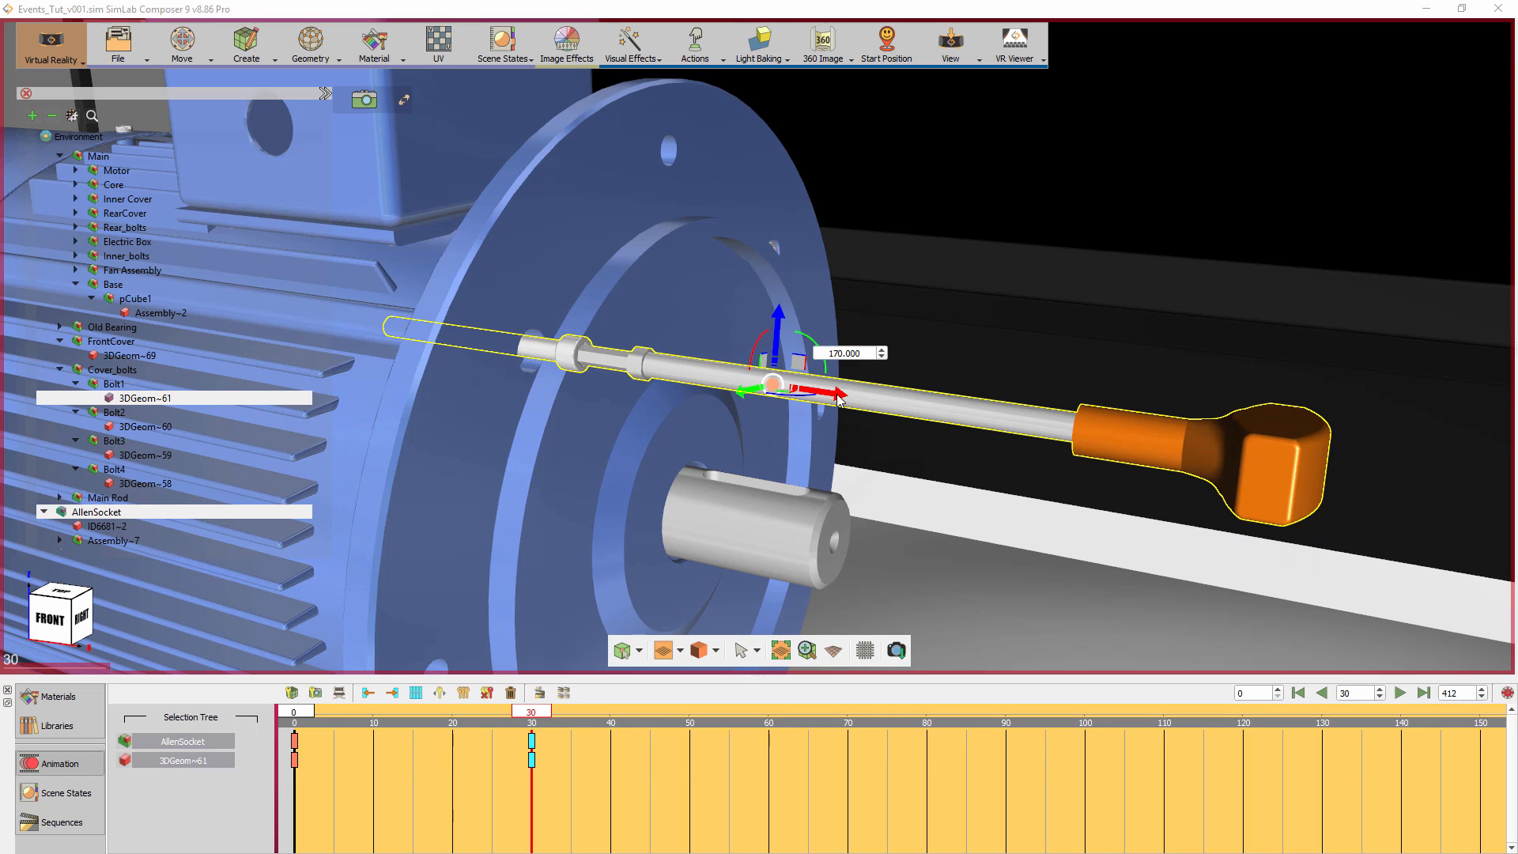
key(ctrl+z)
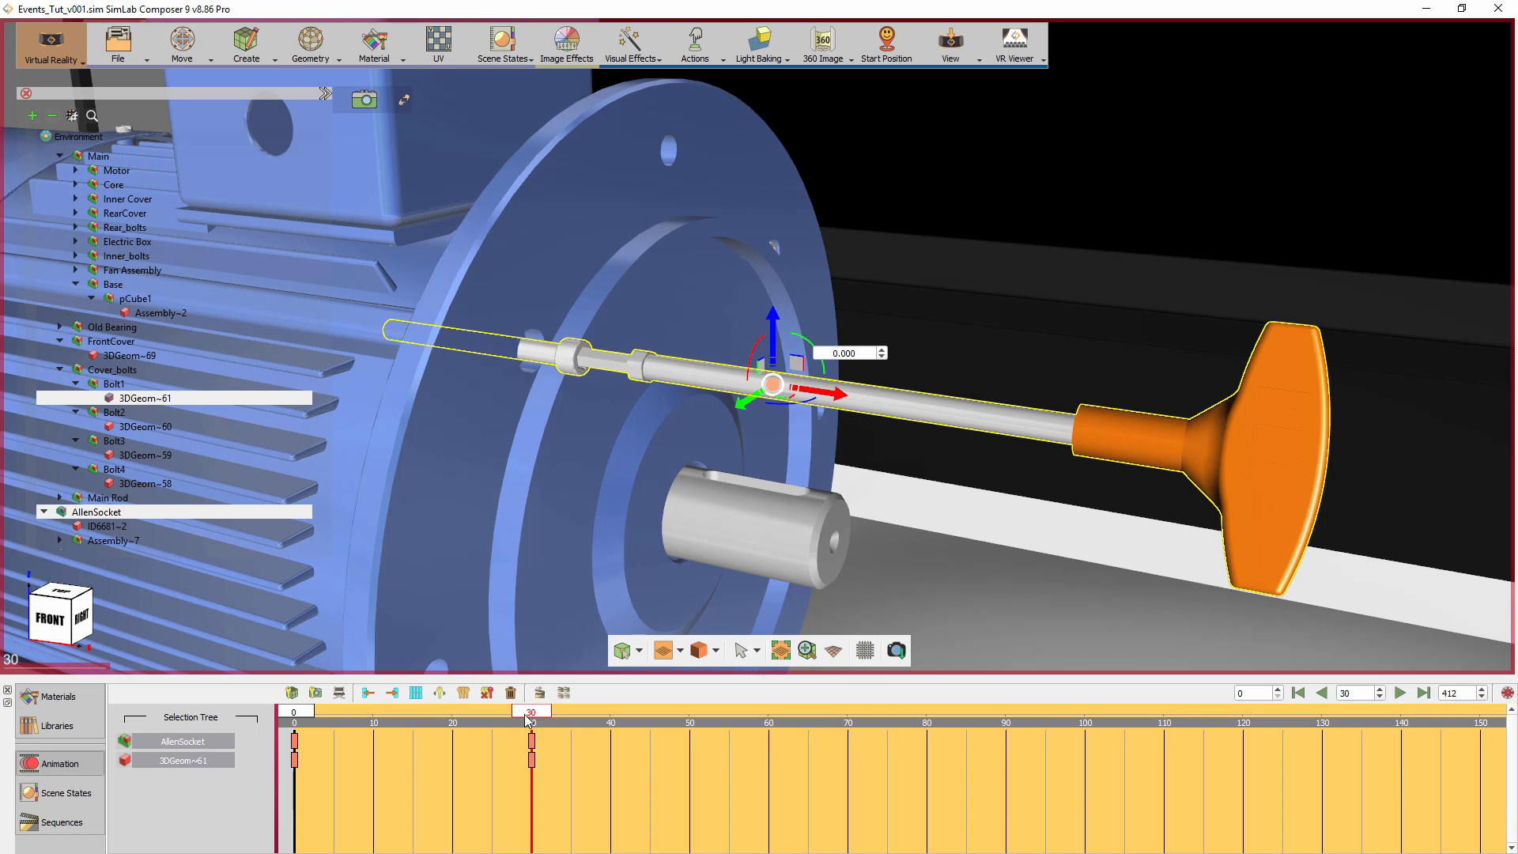
At frame 60, pull Bolt1 and the AllenSocket further out, rotate them about 175 degrees, and return the timeline to frame 0.
drag(536, 716, 768, 716)
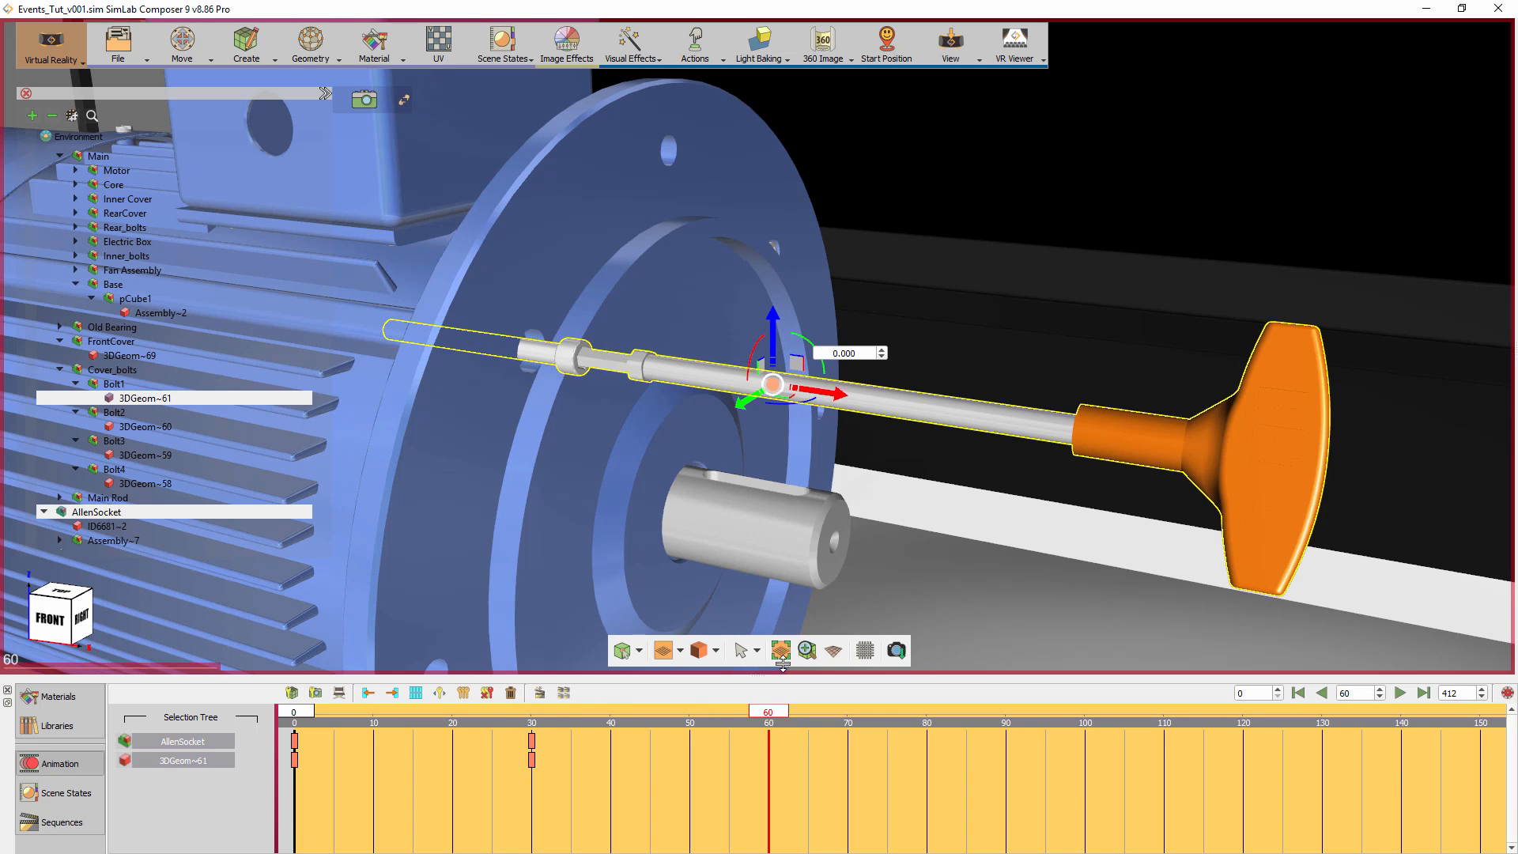
drag(840, 399, 884, 405)
mouse_move(828, 360)
mouse_down()
mouse_move(810, 593)
mouse_move(817, 566)
mouse_up()
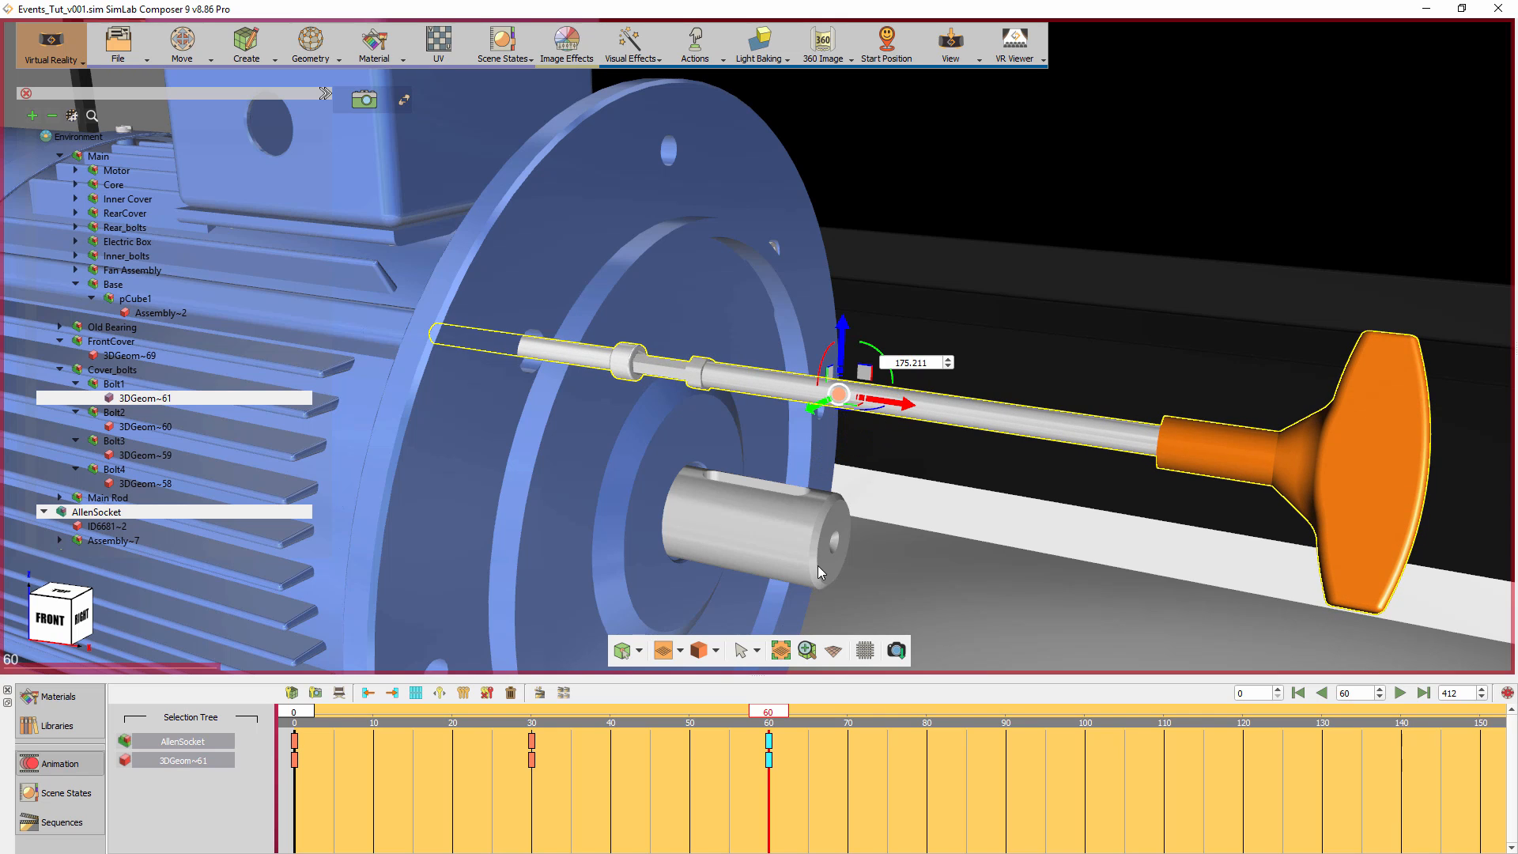
mouse_move(773, 718)
mouse_down()
mouse_move(314, 711)
mouse_move(777, 724)
mouse_move(292, 731)
mouse_move(827, 735)
mouse_move(293, 735)
mouse_up()
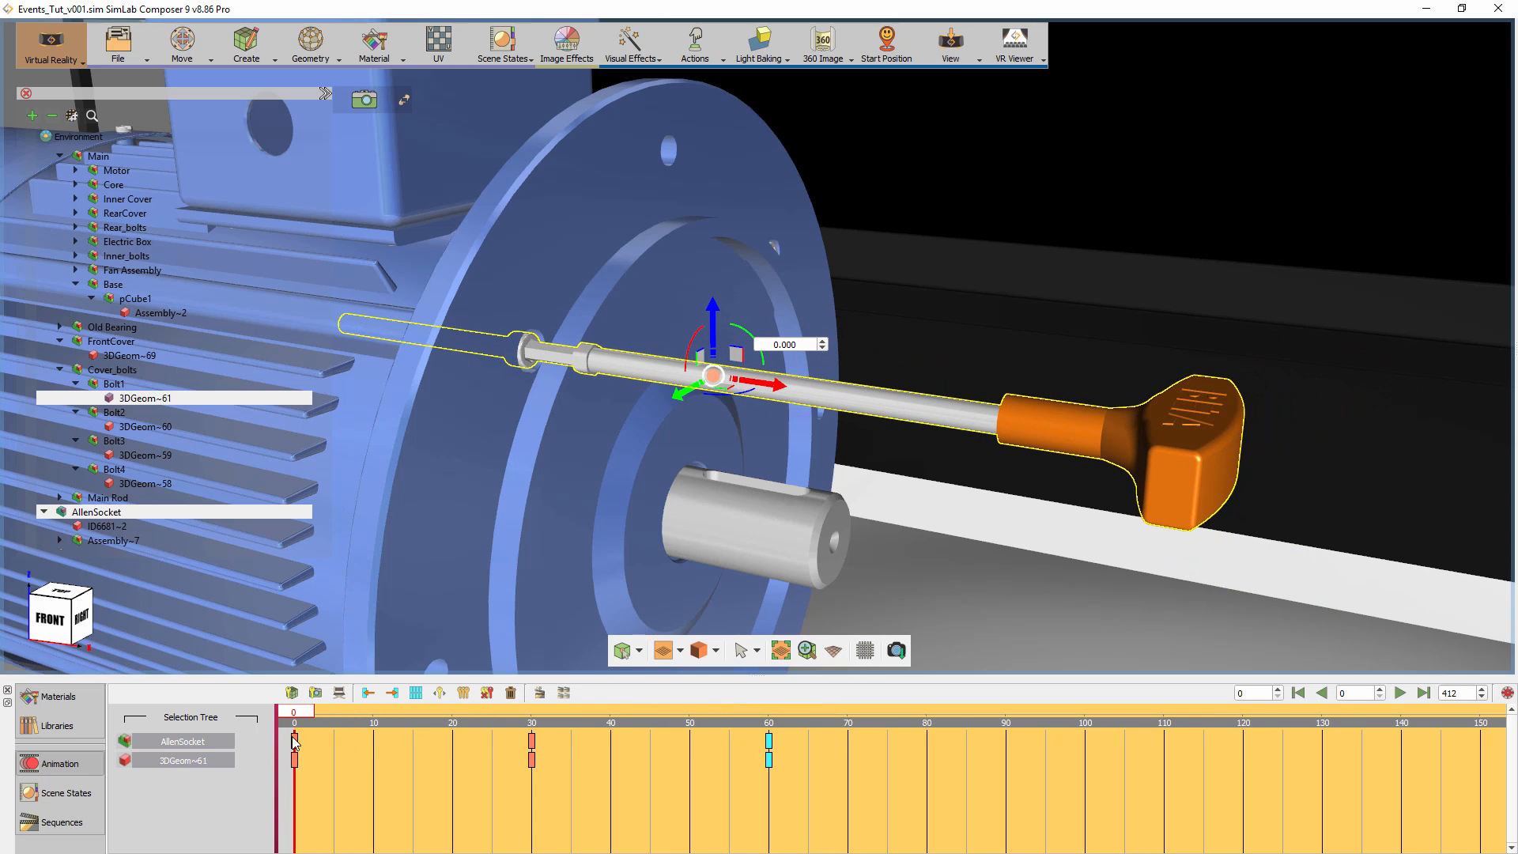
Create an animation sequence named Bolt1_animation from all the keyframes, with Create Reverse and Delete Keyframes From Timeline enabled.
middle_drag(796, 524, 693, 526)
scroll(697, 438, down, 5)
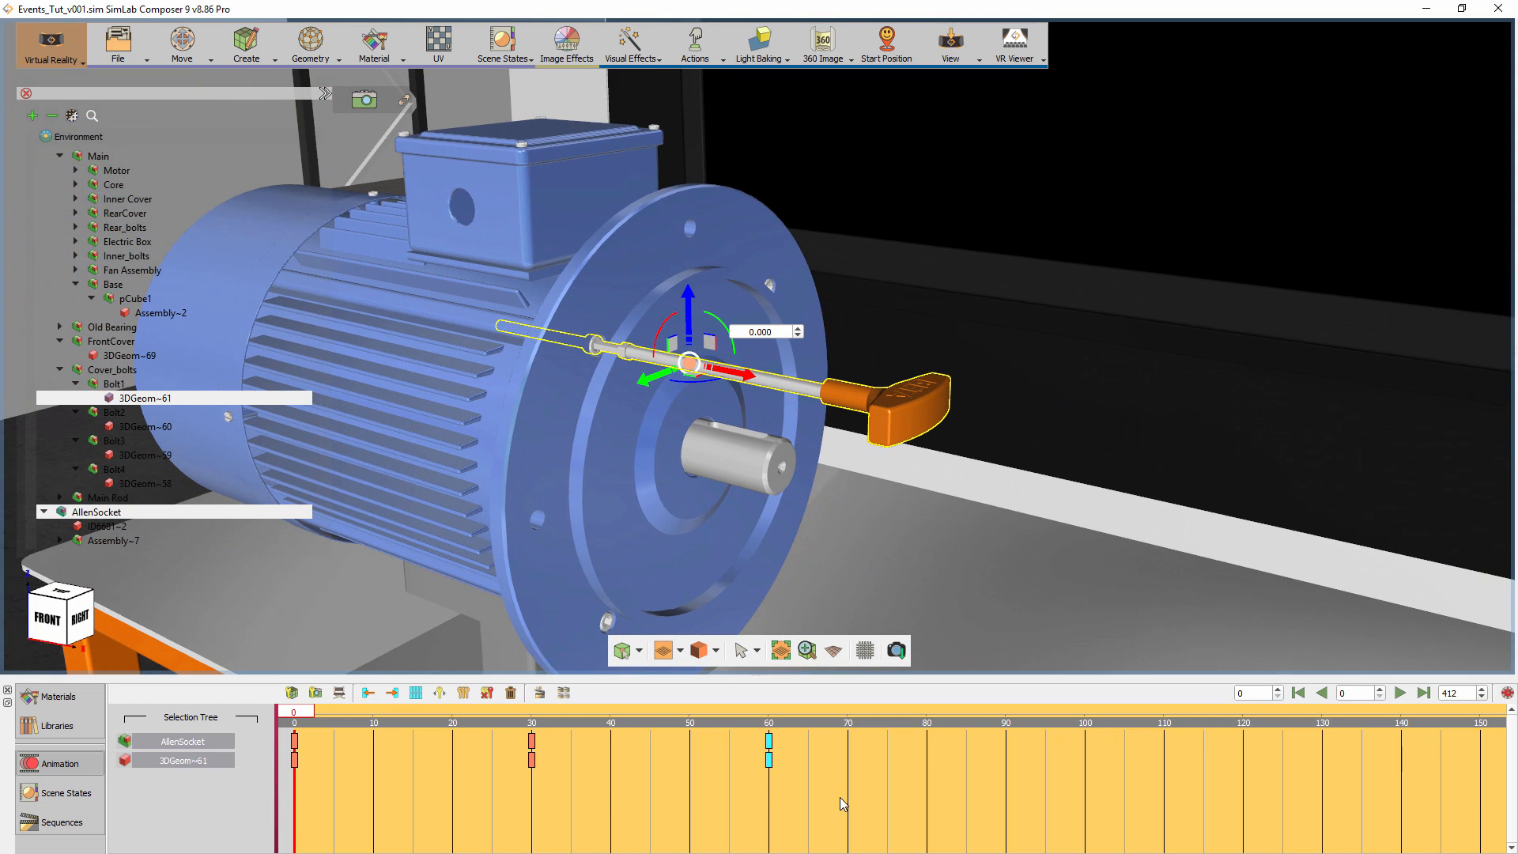
drag(840, 797, 326, 679)
click(540, 693)
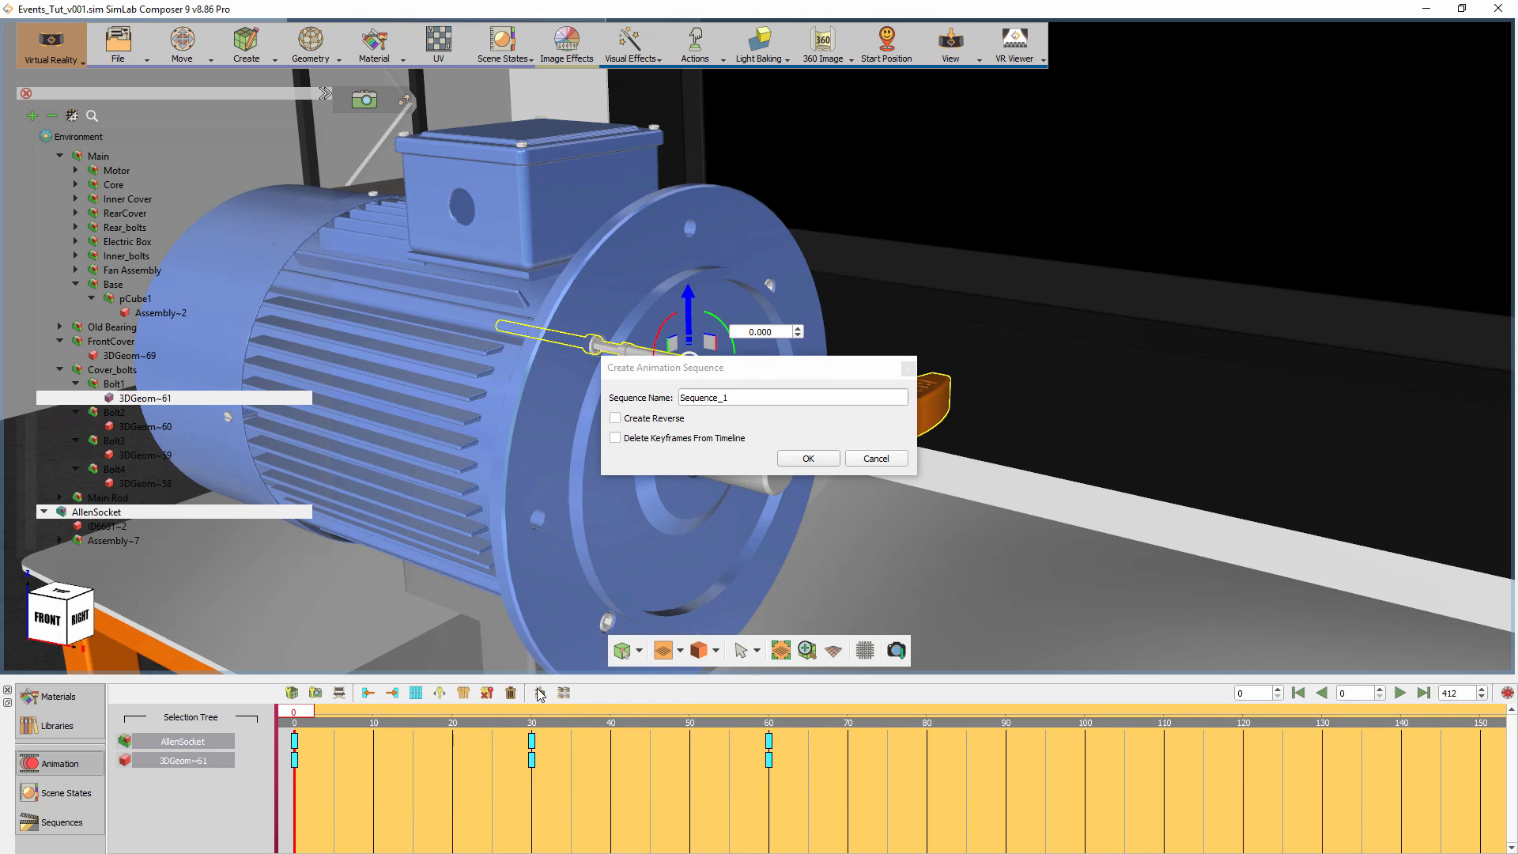
click(657, 419)
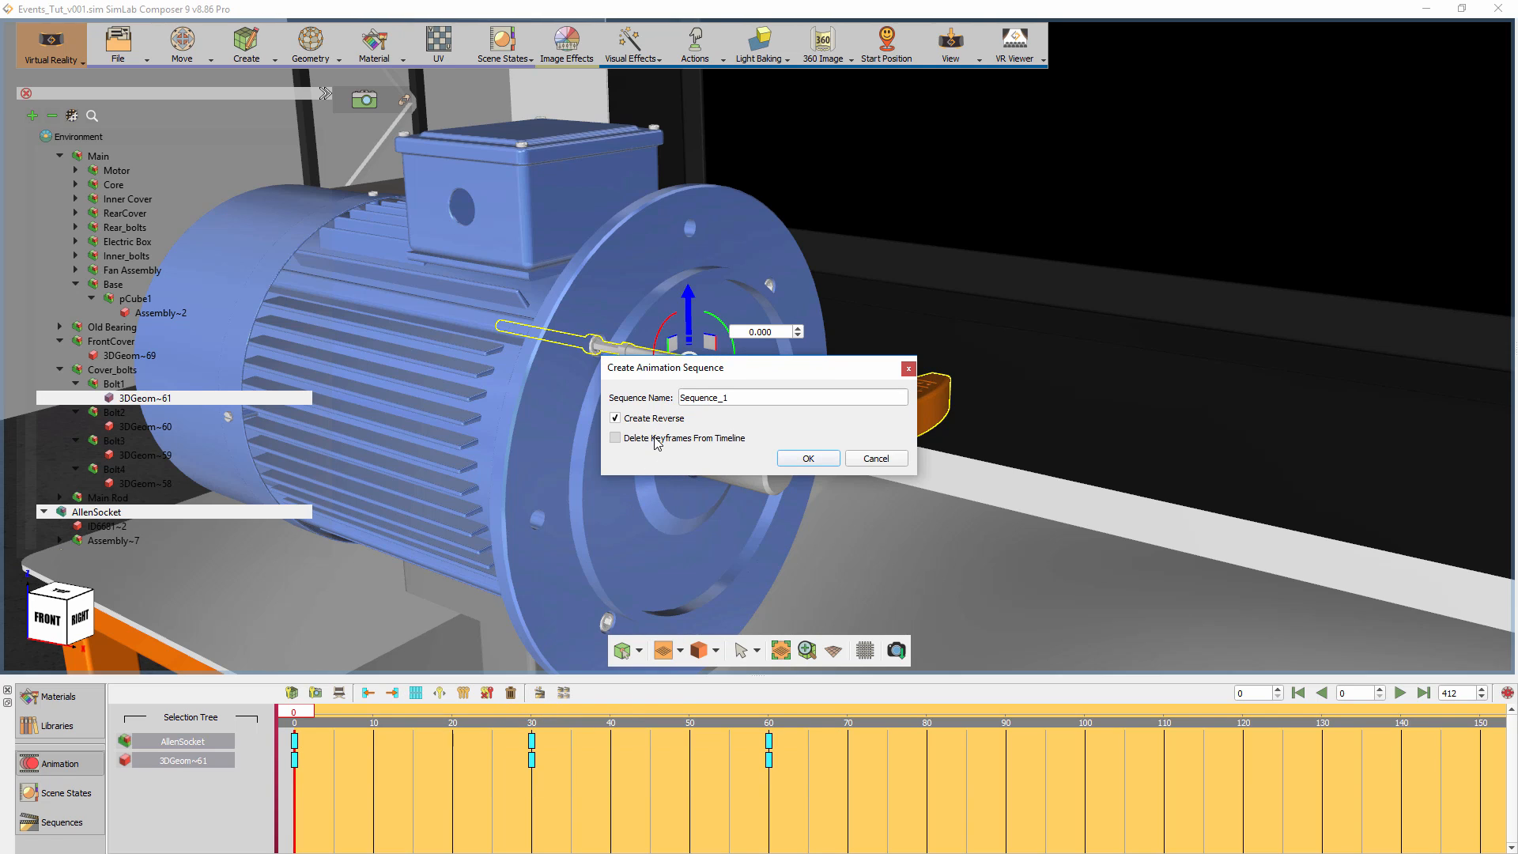
click(658, 439)
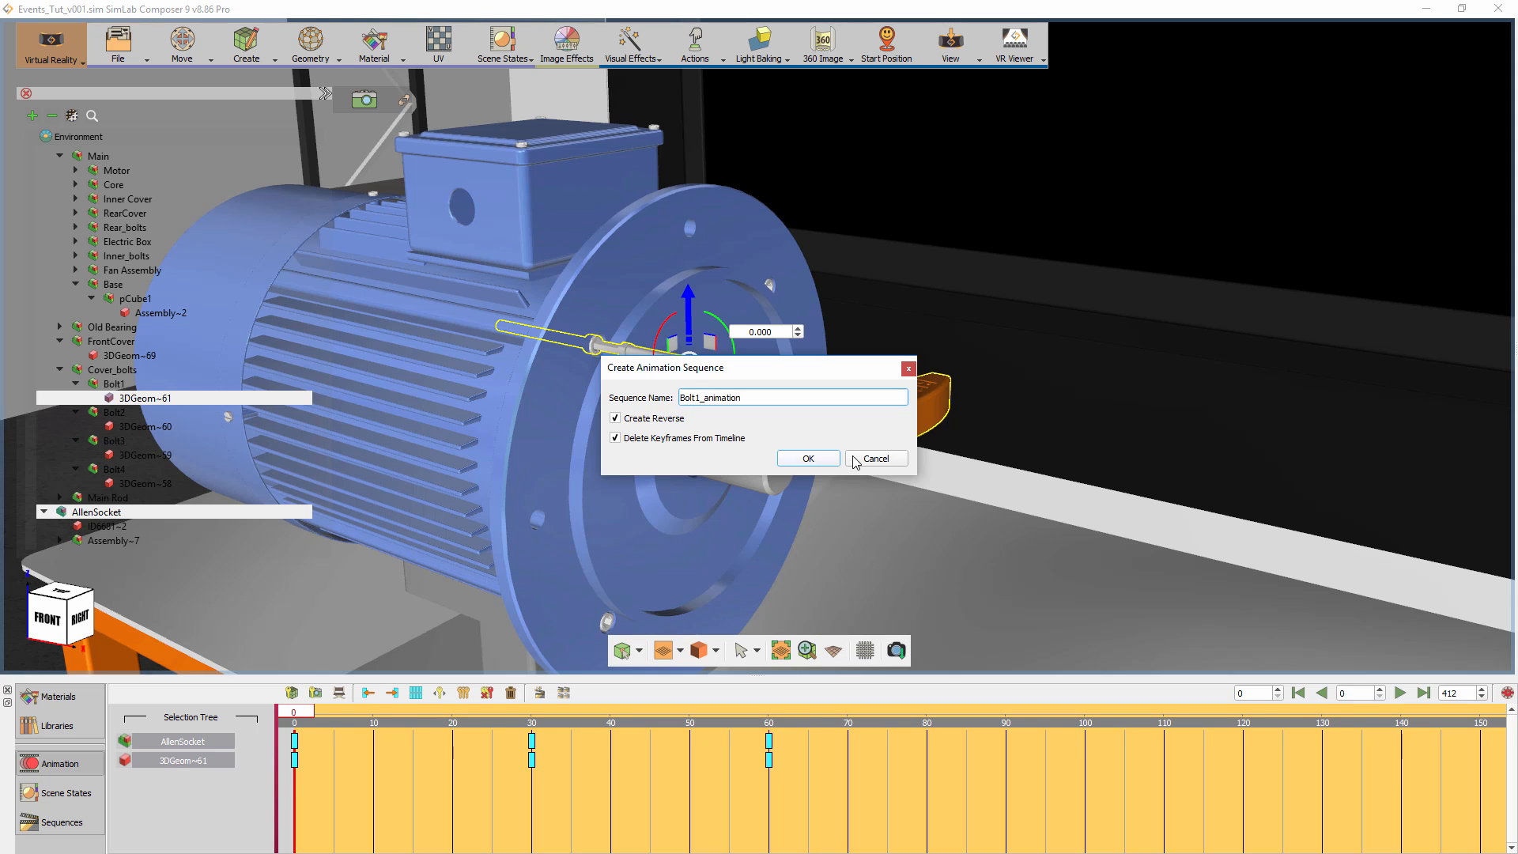
click(822, 460)
Select only the AllenSocket assembly, move it about 0.181 sideways onto the Bolt2 head and check its fit up close.
middle_drag(767, 461, 875, 467)
double_click(113, 516)
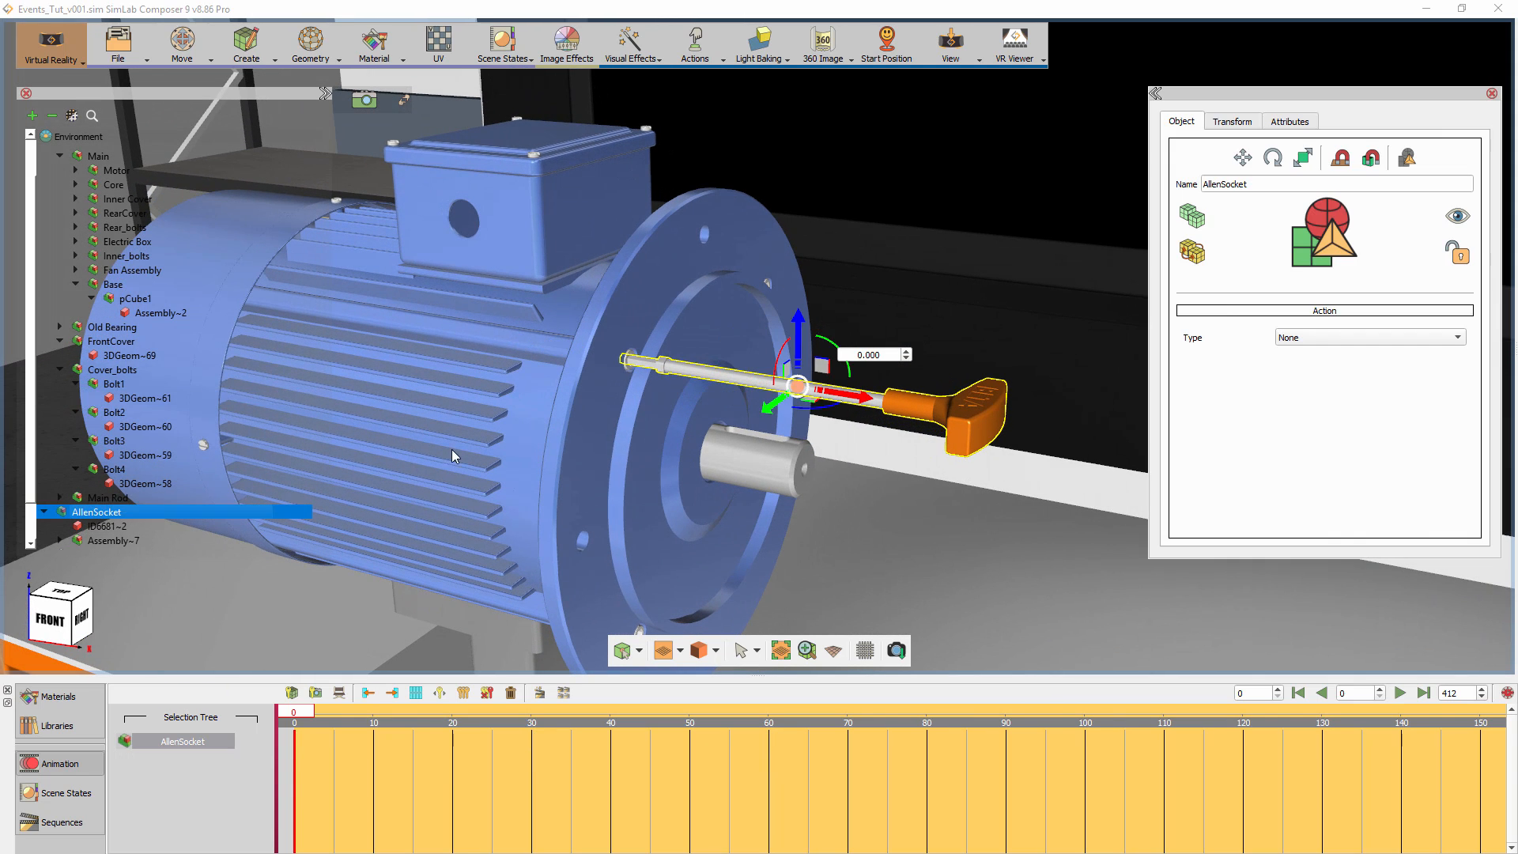
middle_drag(721, 494, 640, 463)
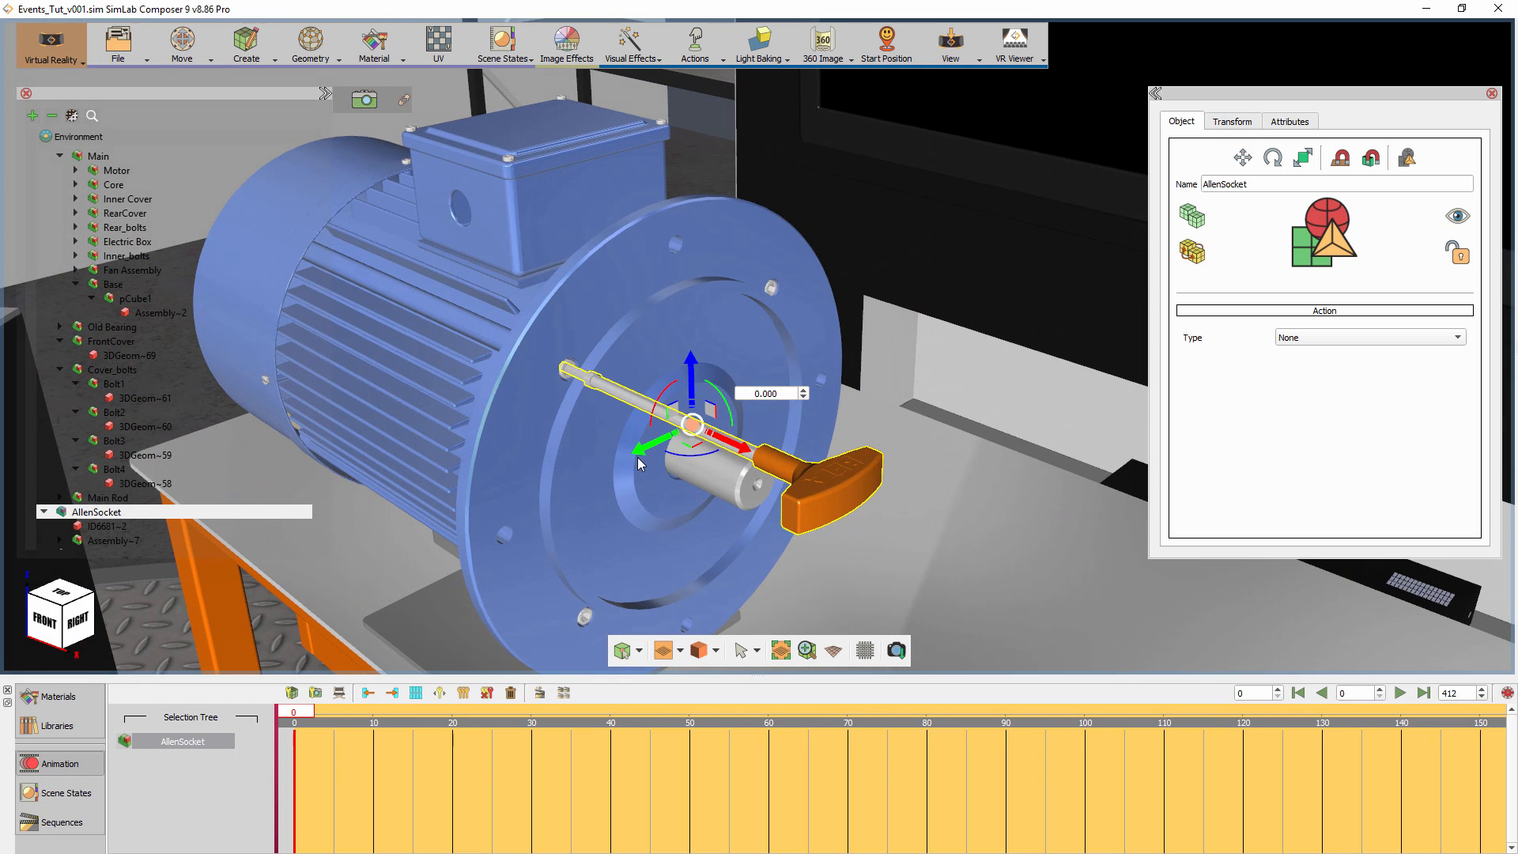
drag(642, 457, 870, 379)
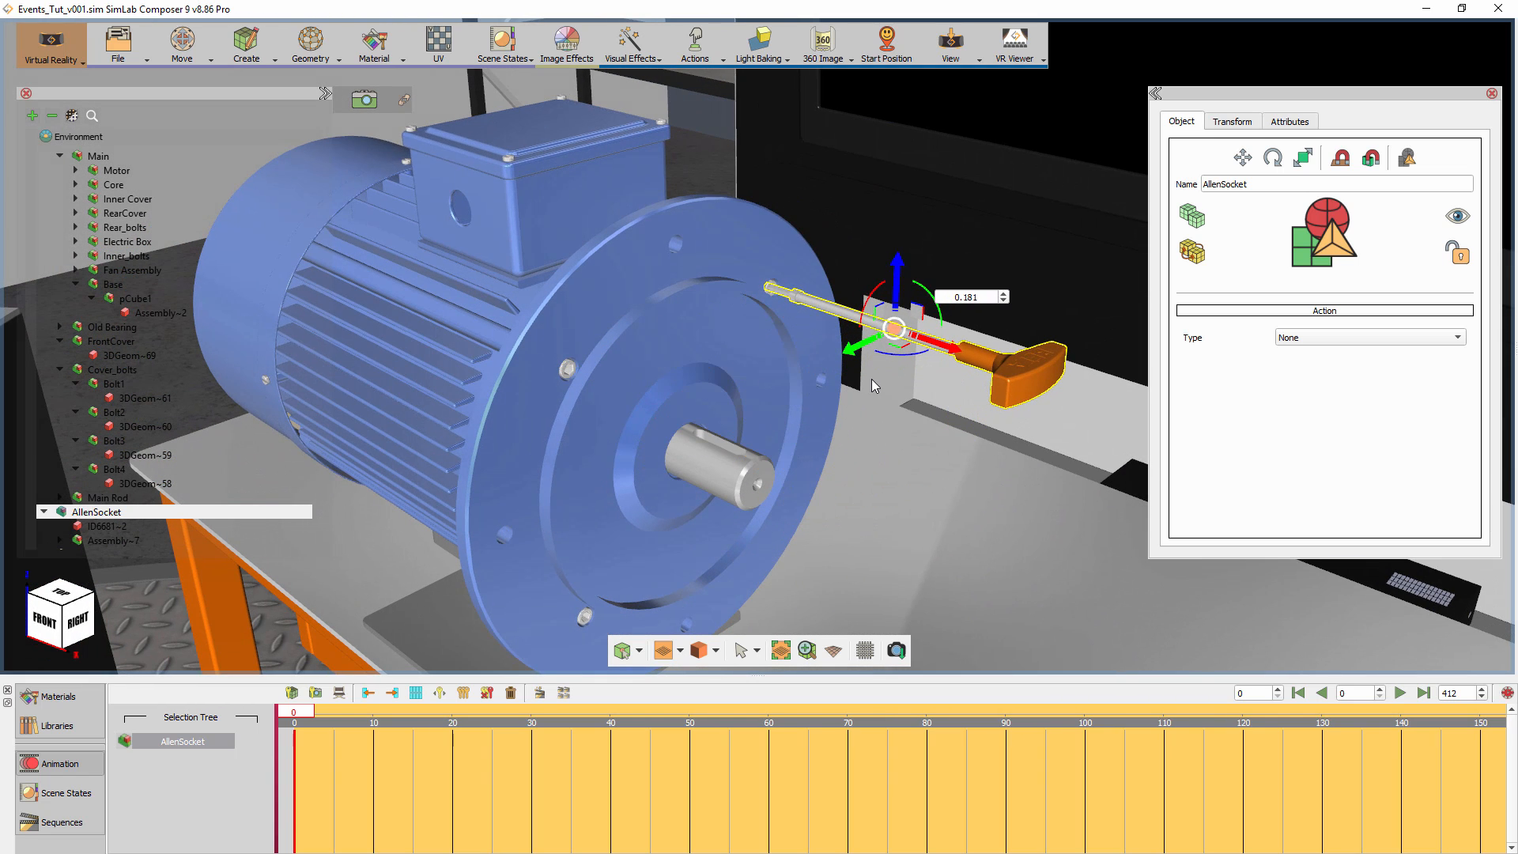
key(f)
middle_drag(625, 393, 275, 352)
scroll(653, 415, down, 3)
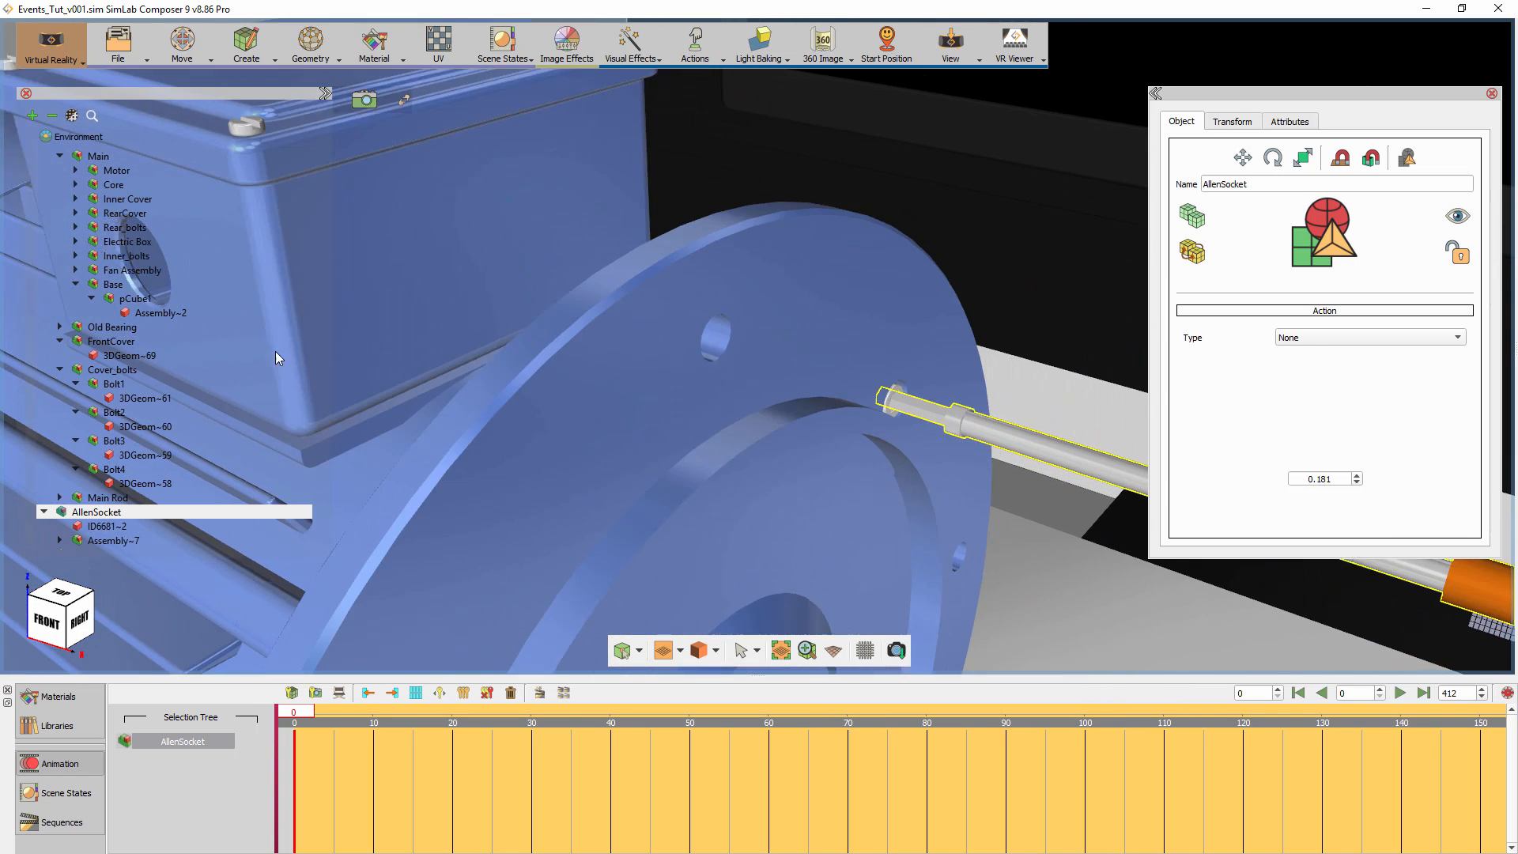
middle_drag(770, 409, 553, 360)
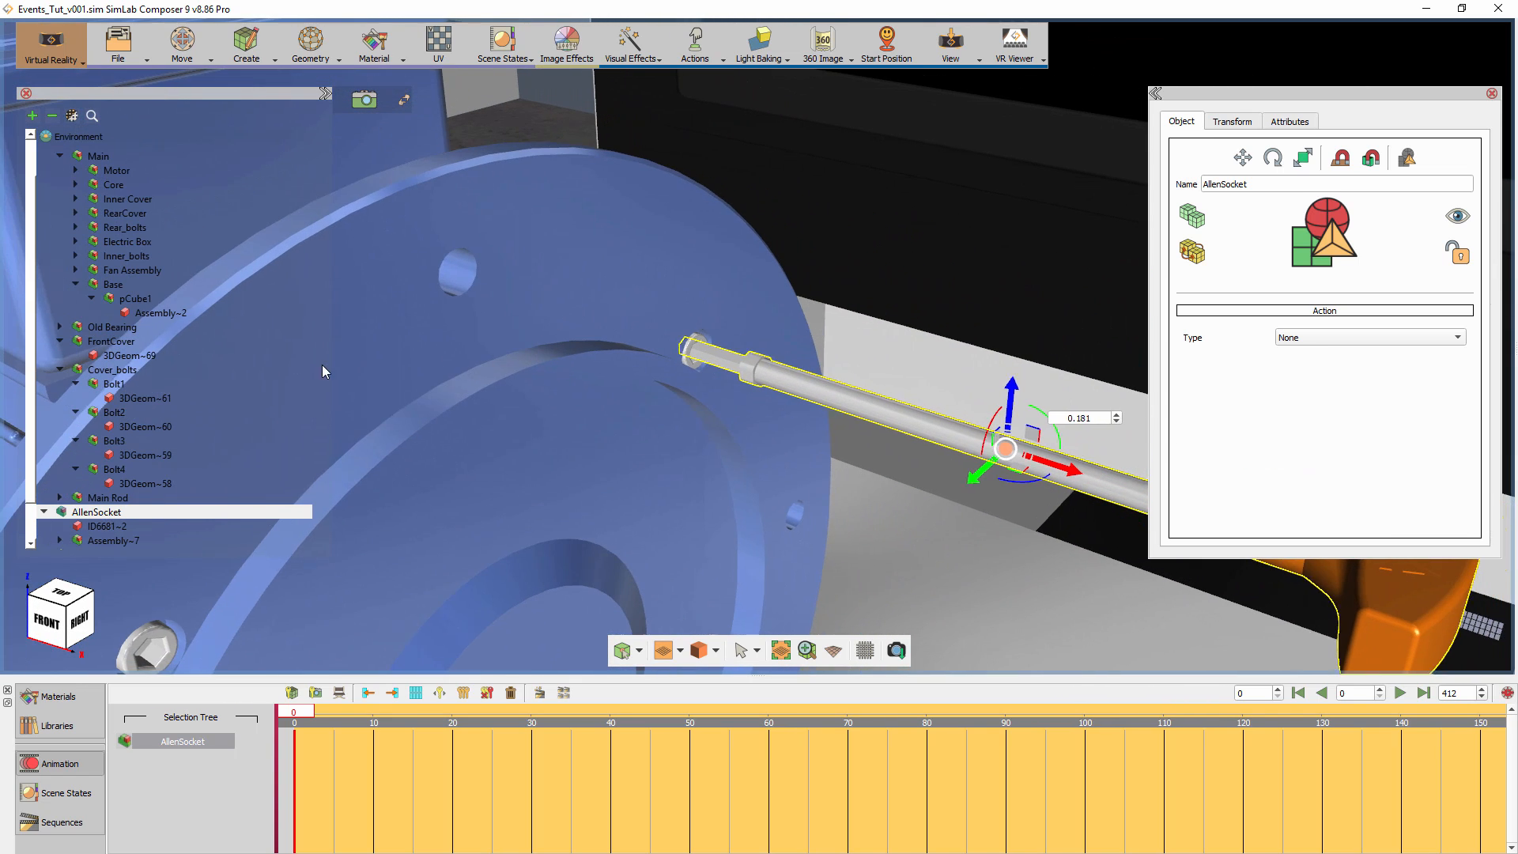
At frame 30, add Bolt2's geometry to the selection, pull it and the AllenSocket about 0.022 out and rotate them around the bolt axis.
double_click(304, 712)
text(30)
key(Return)
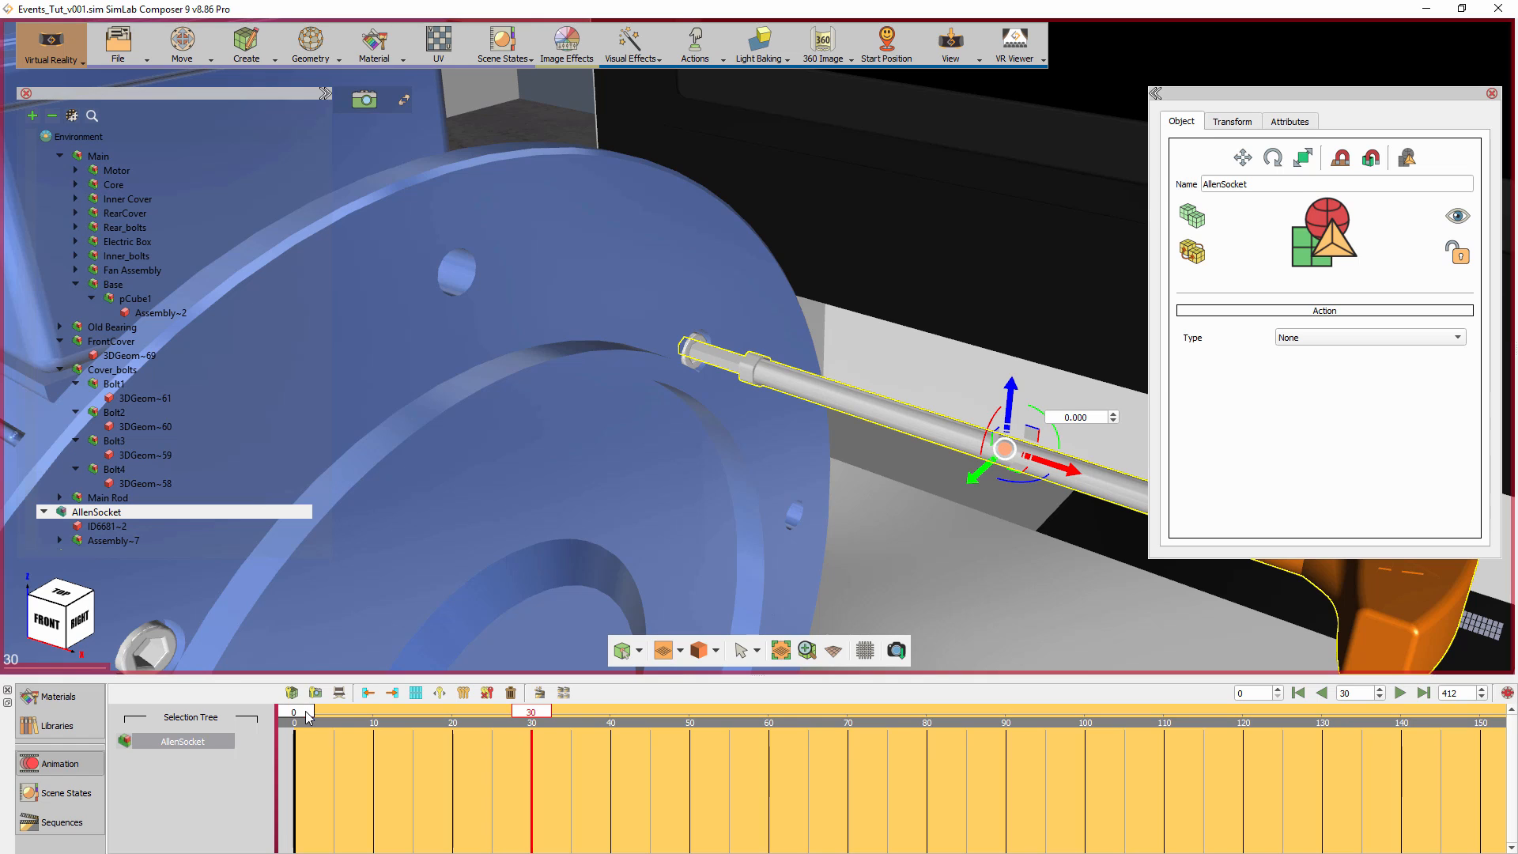
ctrl+click(688, 368)
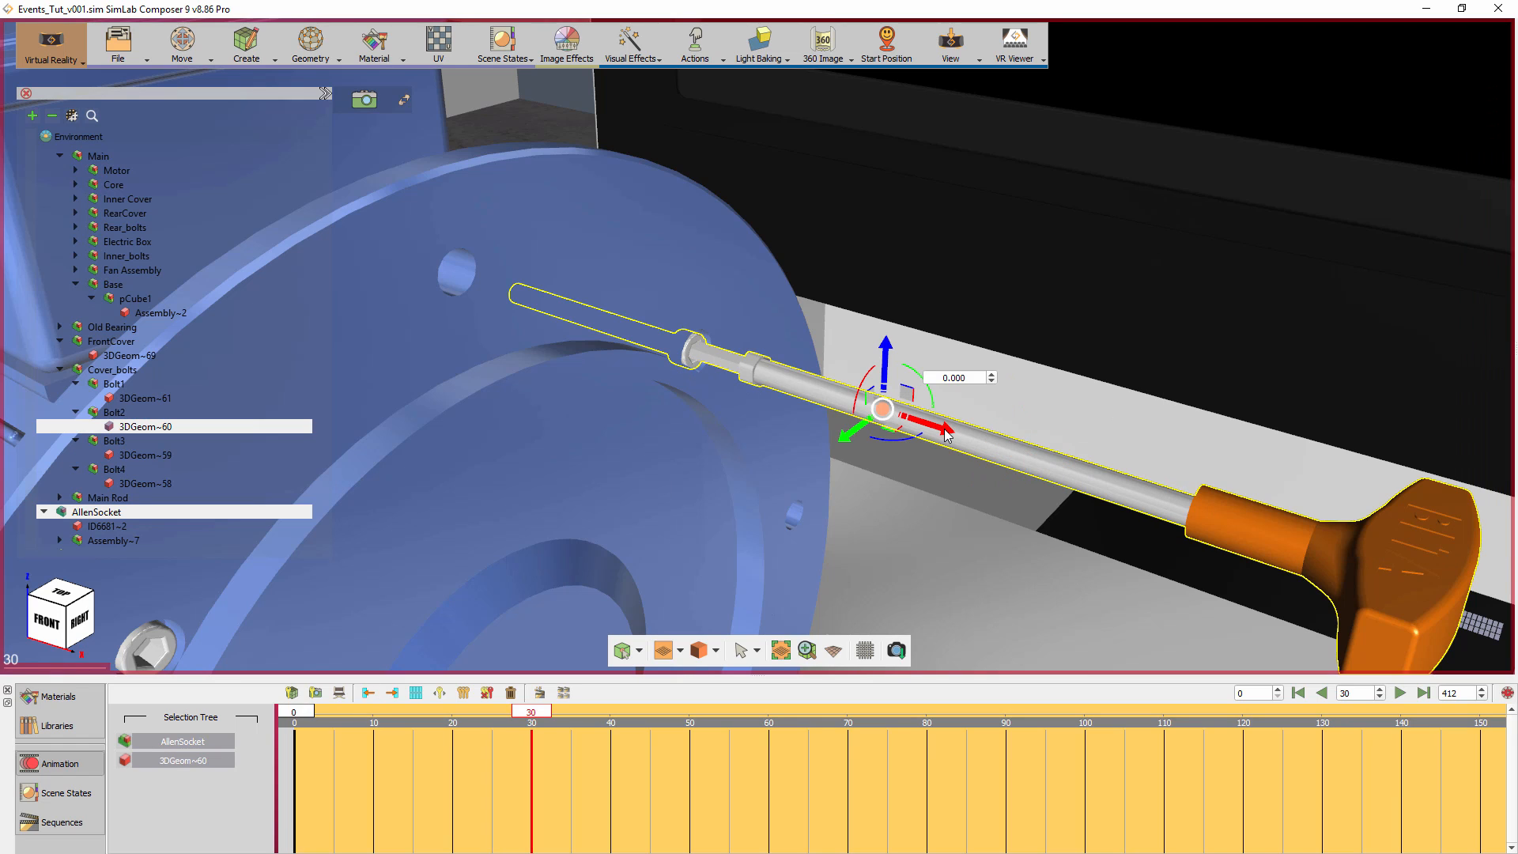
drag(951, 437, 1016, 469)
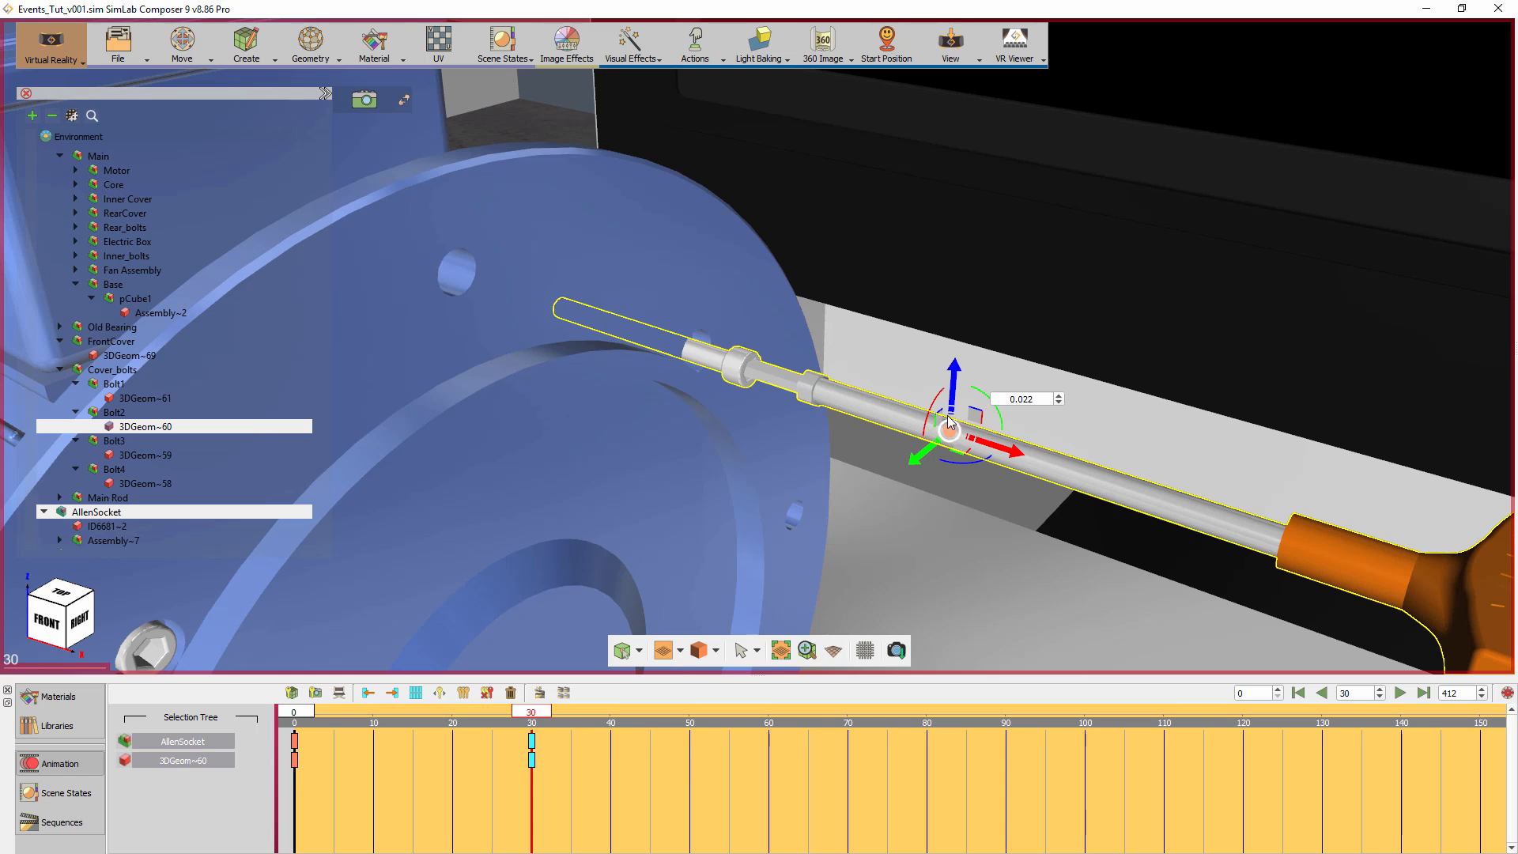
drag(935, 408, 933, 659)
At frame 60, pull Bolt2 and the AllenSocket about 0.021 further out, rotate them again, and return the timeline to frame 0.
drag(535, 717, 769, 716)
middle_drag(981, 598, 840, 542)
scroll(840, 542, down, 3)
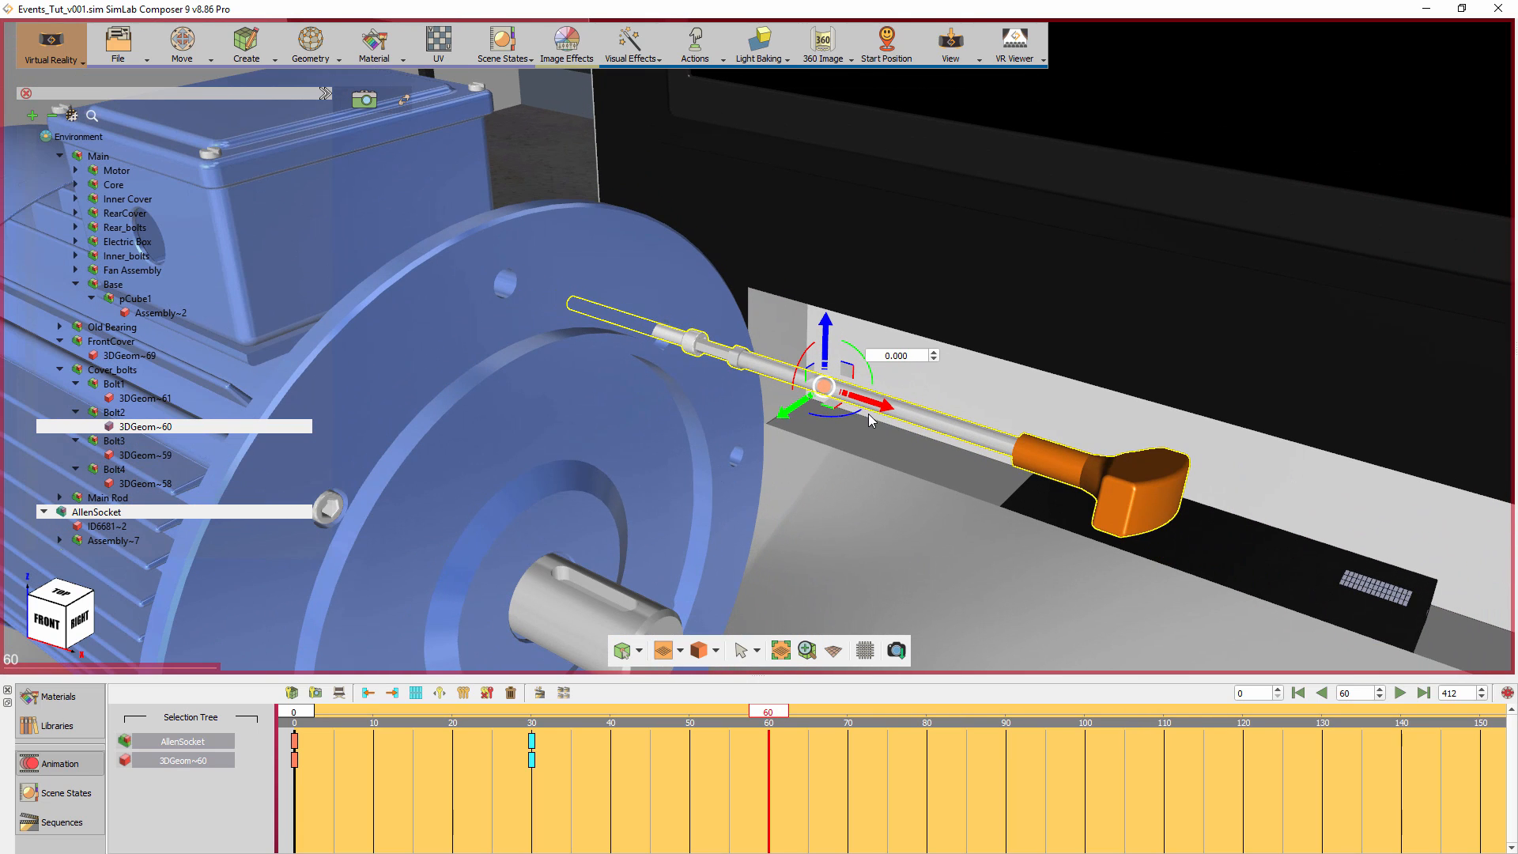
drag(885, 410, 922, 428)
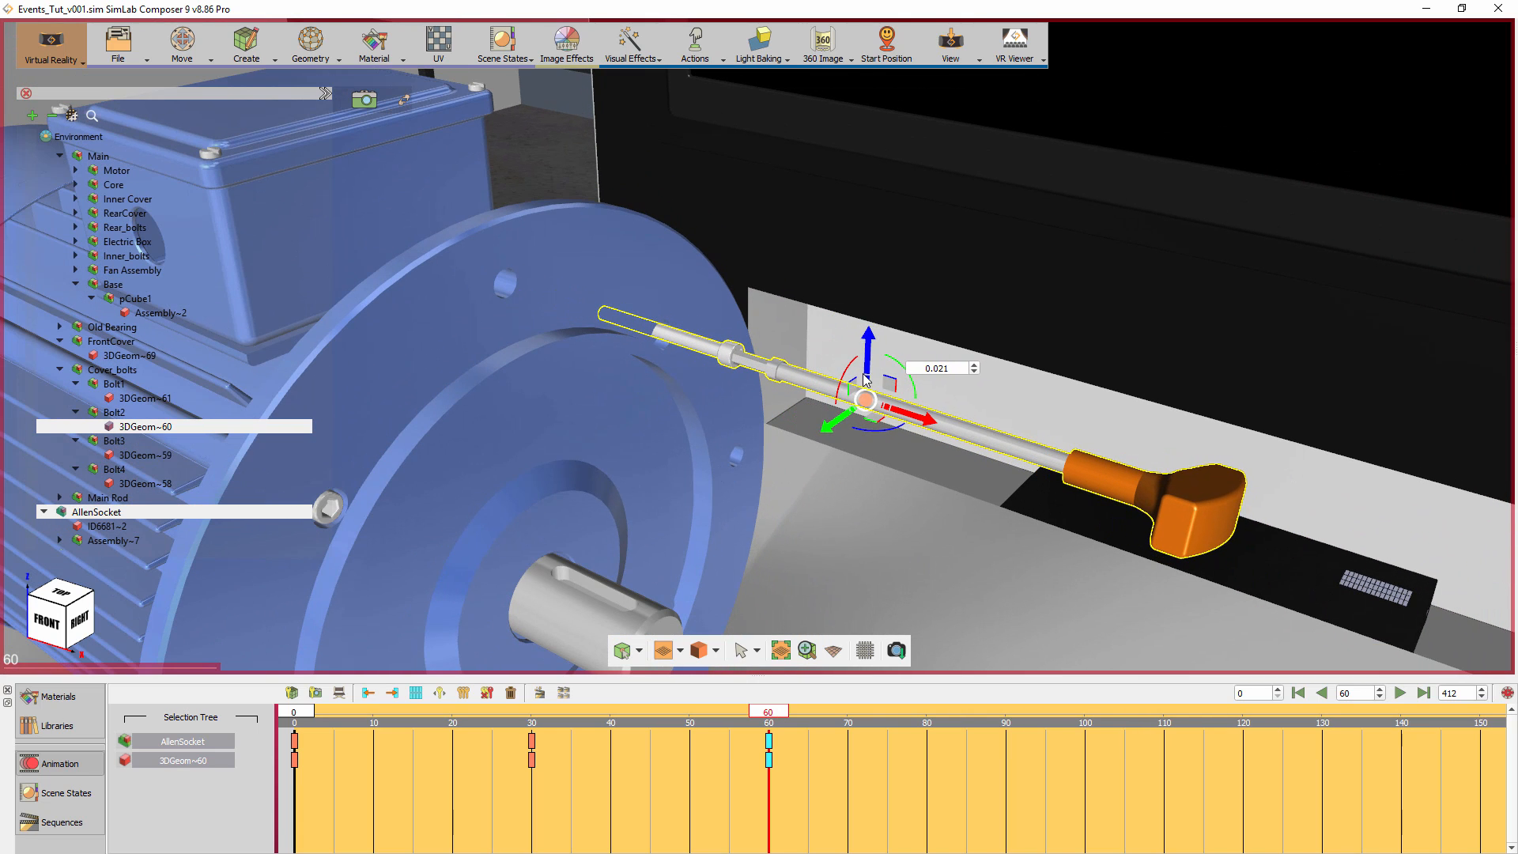
drag(853, 369, 848, 651)
drag(768, 712, 298, 667)
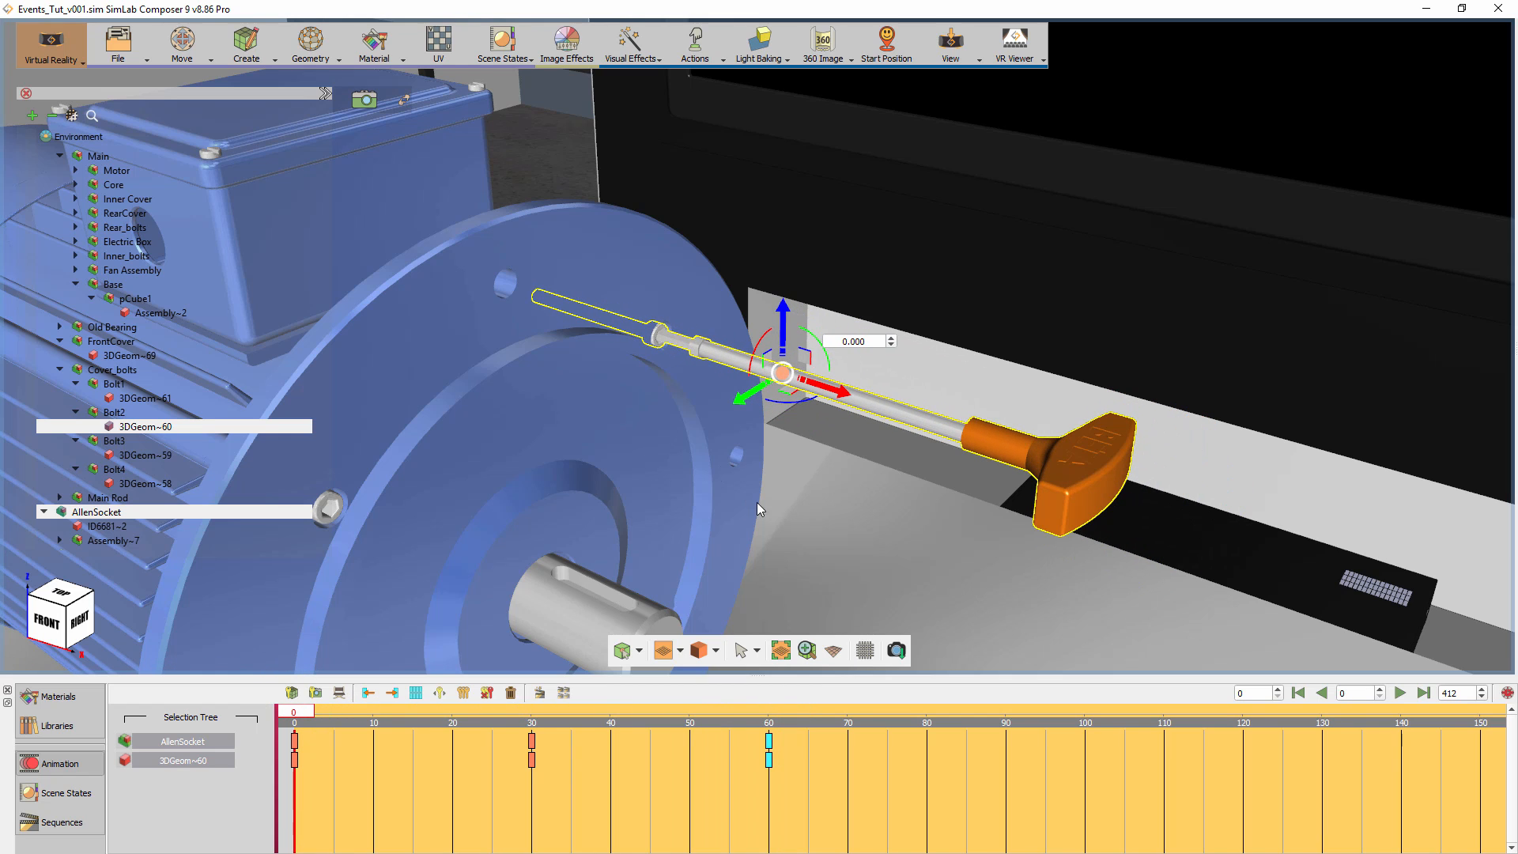
Create an animation sequence for Bolt2 from all the keyframes, with Create Reverse and Delete Keyframes From Timeline enabled.
scroll(781, 438, down, 3)
scroll(782, 439, up, 1)
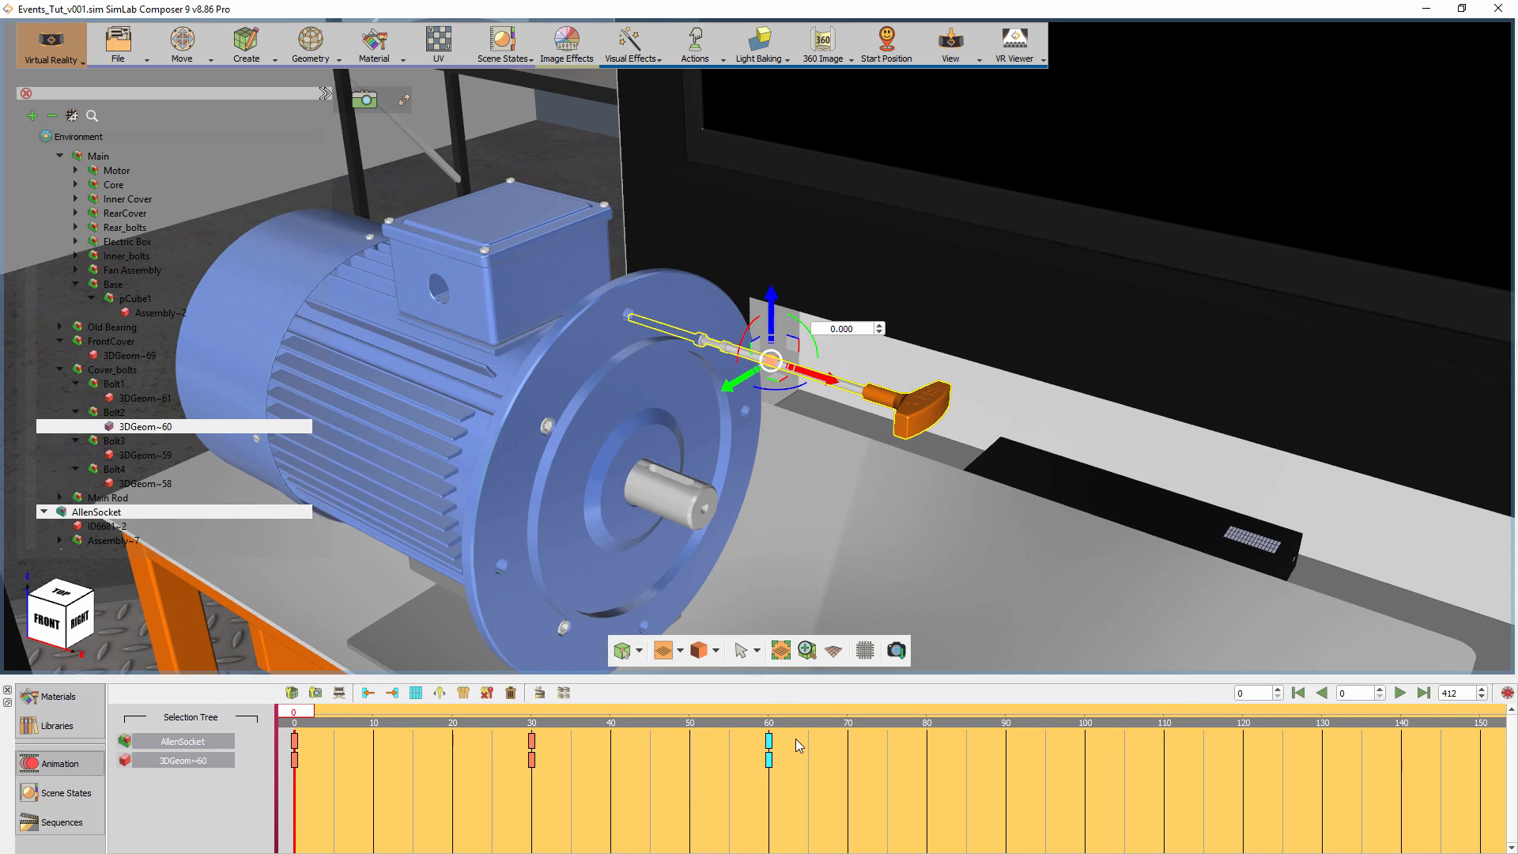
drag(821, 796, 281, 726)
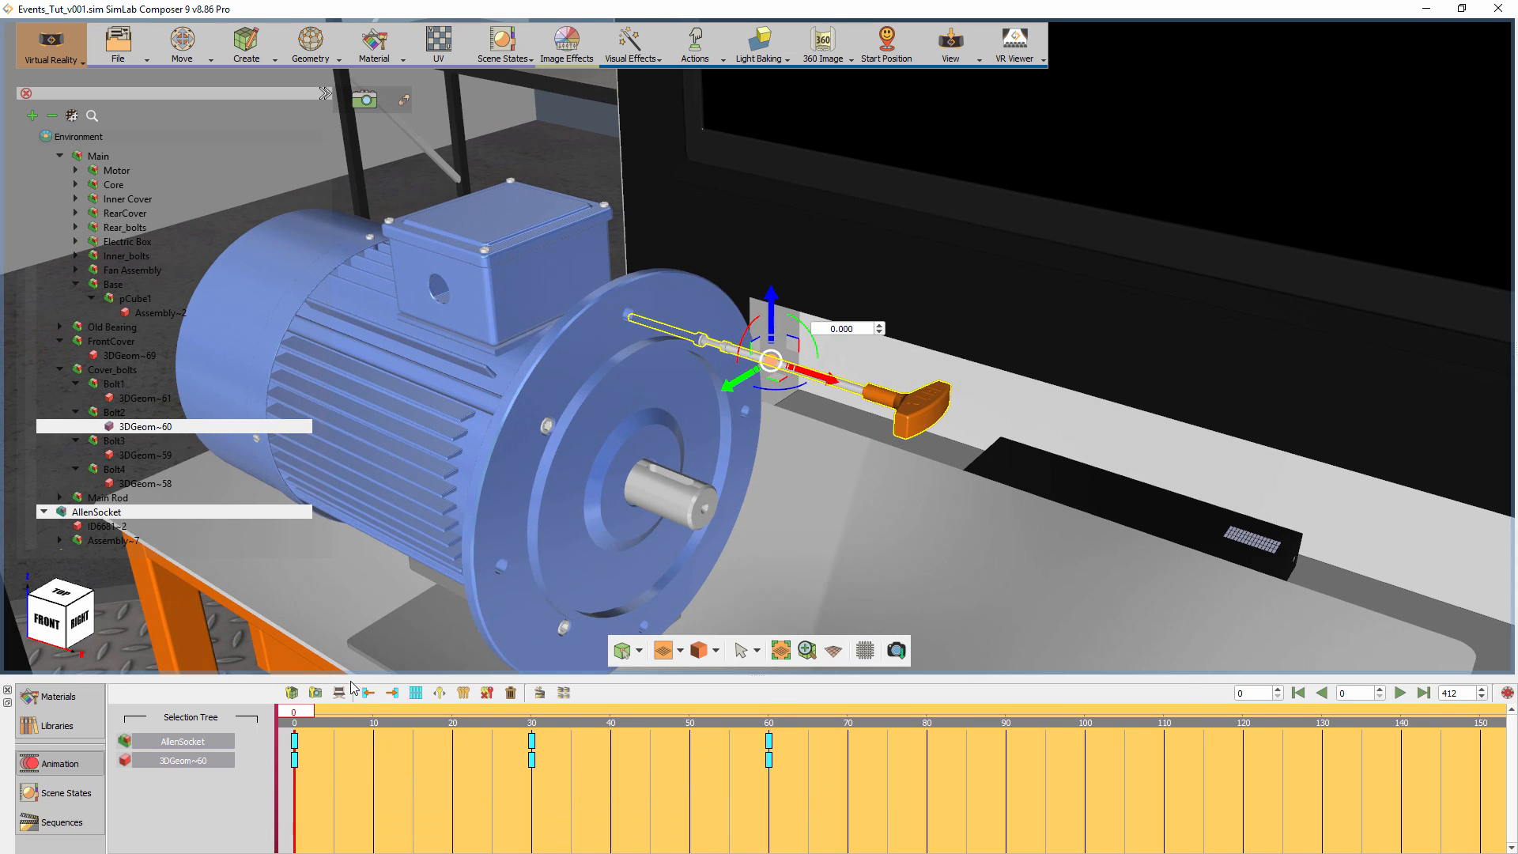
click(540, 694)
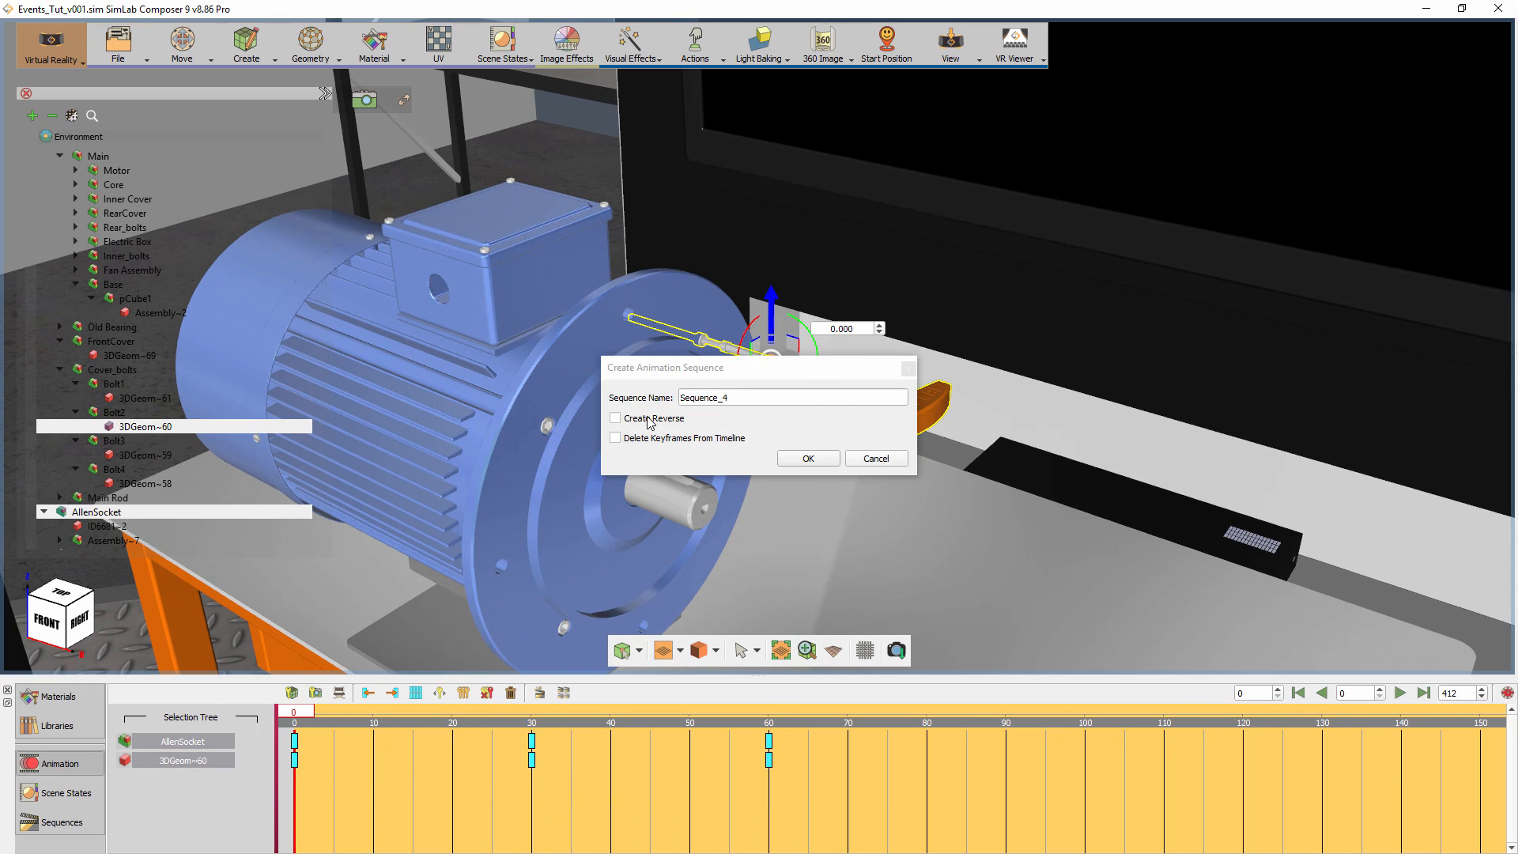
drag(735, 401, 674, 399)
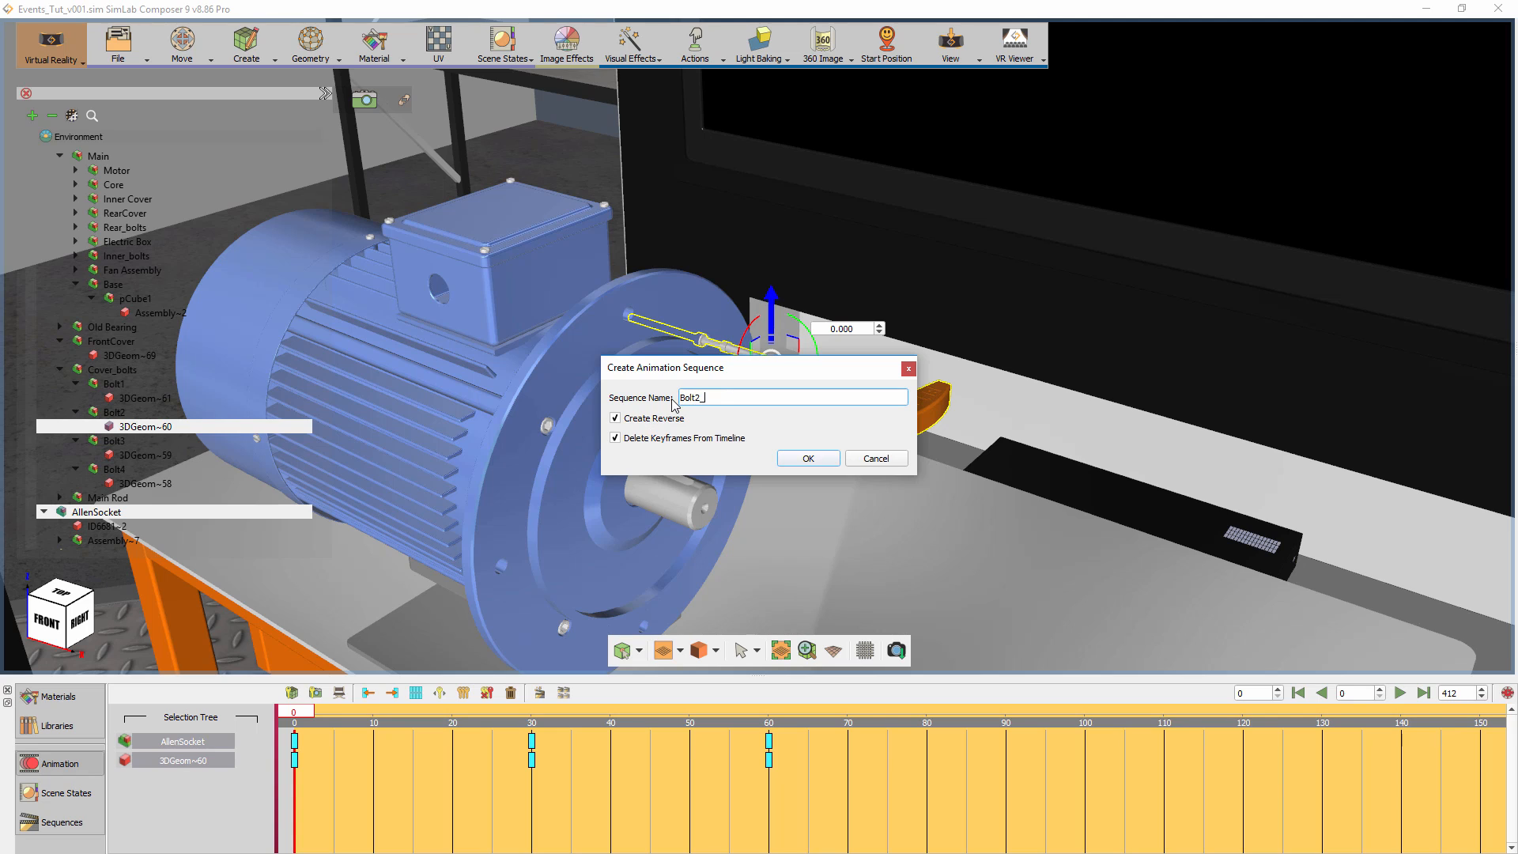
click(807, 460)
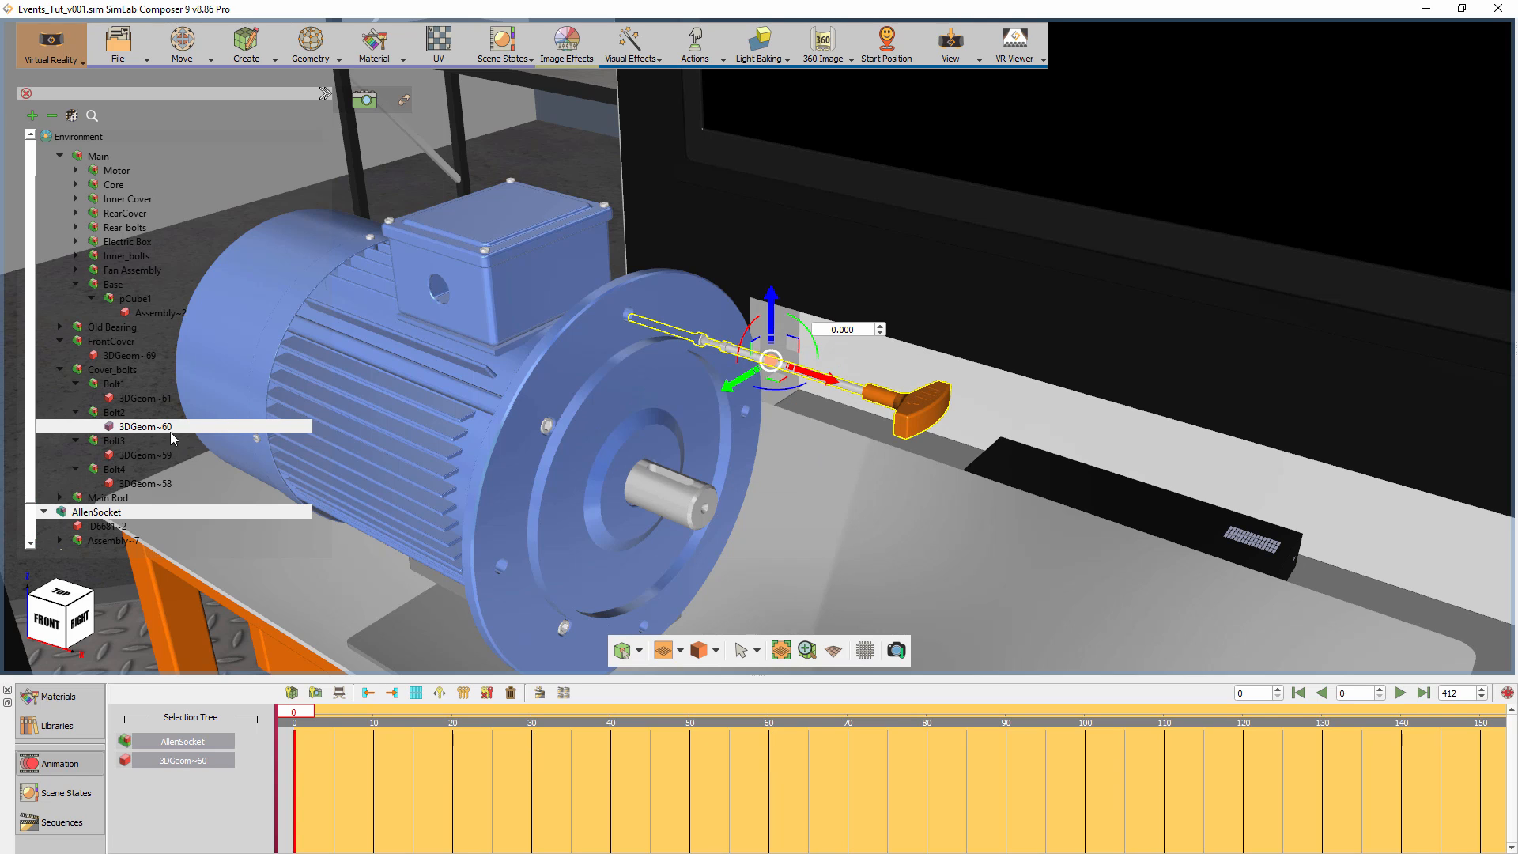
Select only the AllenSocket assembly, align it with the Bolt3 head up close, and add Bolt3's geometry to the selection.
middle_drag(980, 474, 933, 474)
drag(812, 166, 820, 387)
key(ctrl+z)
double_click(96, 512)
scroll(854, 475, up, 5)
drag(673, 204, 671, 174)
mouse_move(509, 251)
middle_down()
mouse_move(461, 257)
mouse_move(503, 255)
middle_up()
ctrl+click(127, 455)
scroll(629, 286, down, 5)
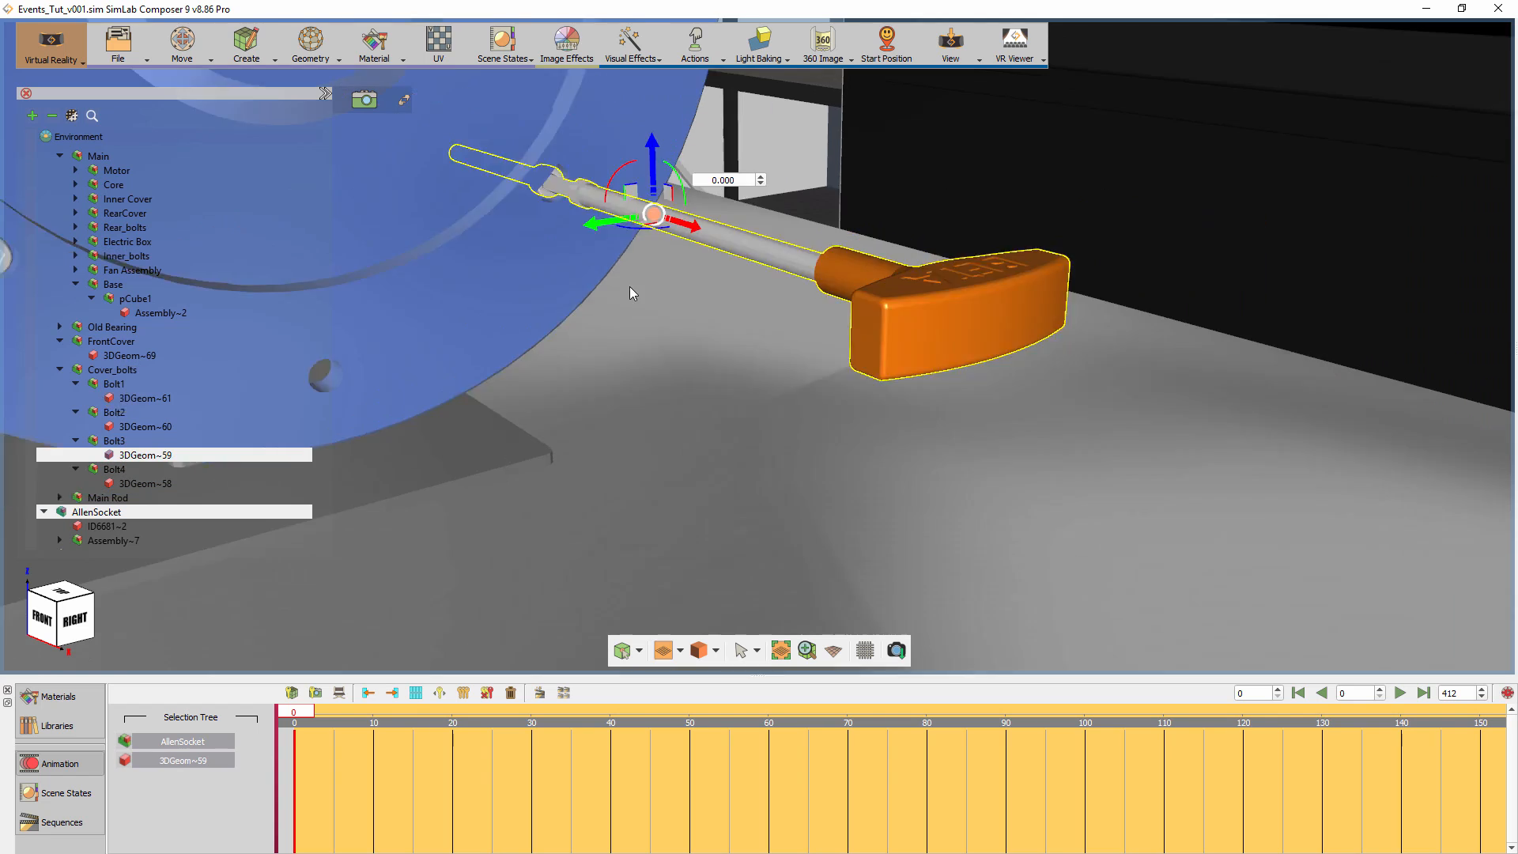
At frame 30, pull Bolt3 and the AllenSocket a short distance out of the cover and rotate them around the bolt axis.
key(Return)
middle_drag(691, 374, 735, 378)
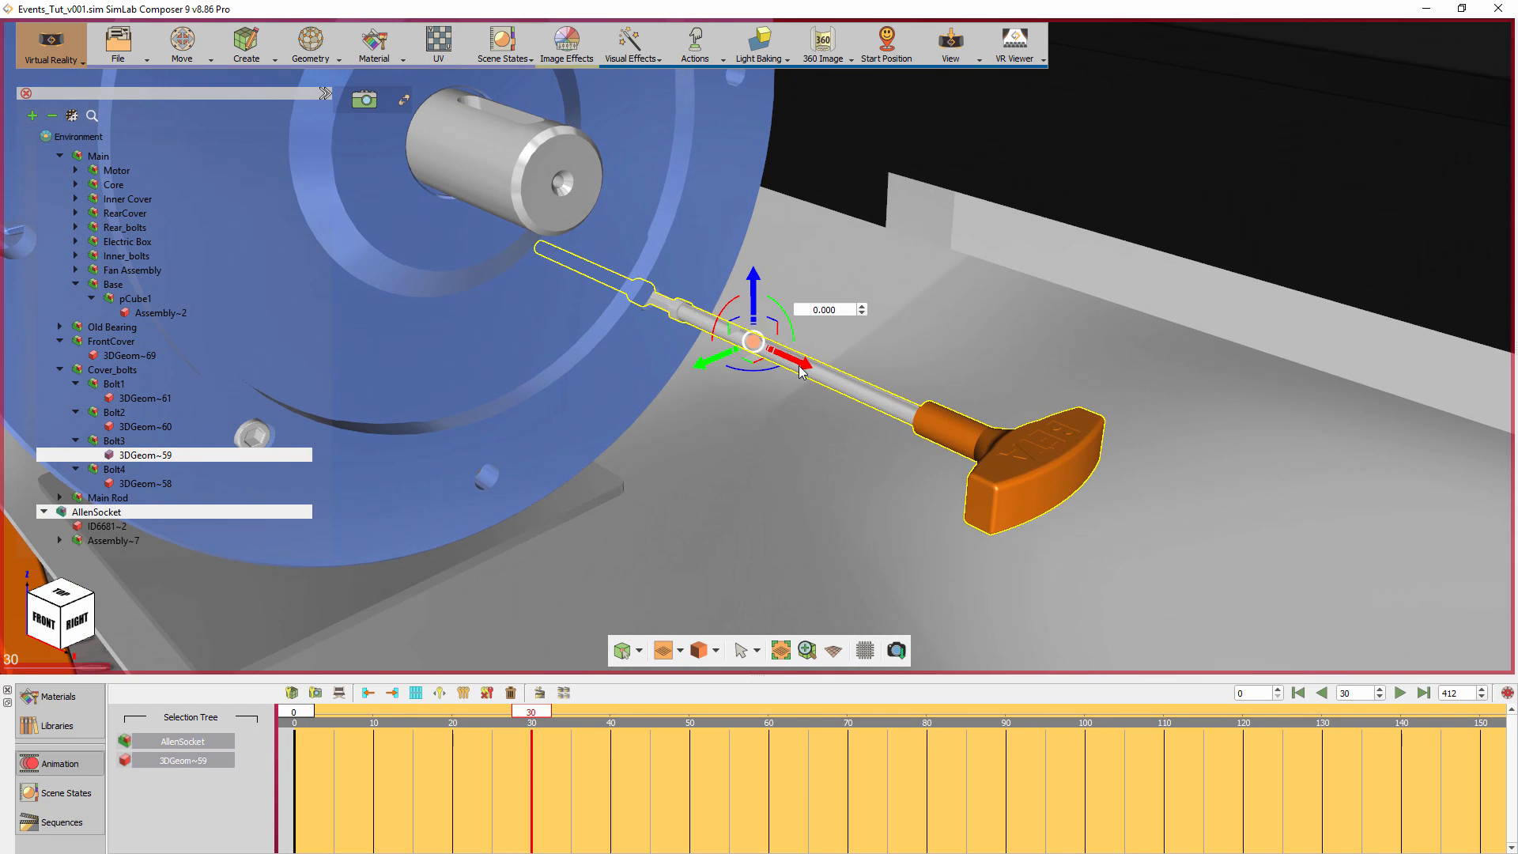
drag(800, 370, 840, 388)
drag(766, 324, 749, 579)
At frame 60, pull Bolt3 and the AllenSocket further out and rotate them about 172° around the bolt axis.
drag(539, 715, 772, 736)
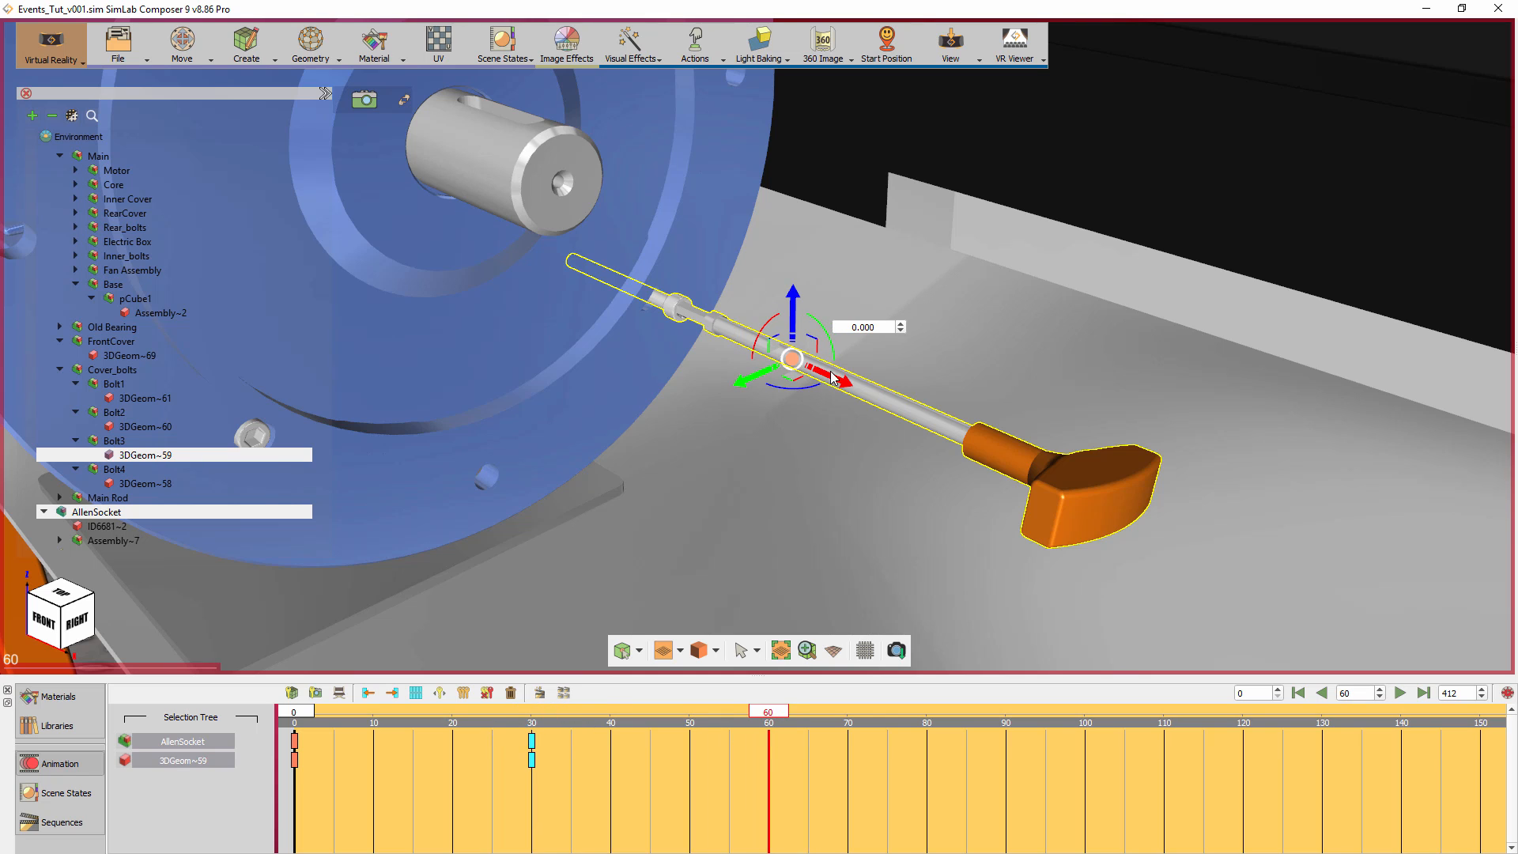
drag(832, 372, 869, 391)
drag(810, 336, 820, 618)
Create an animation sequence for Bolt3 from all the keyframes, with Create Reverse and Delete Keyframes From Timeline enabled.
drag(803, 815, 285, 731)
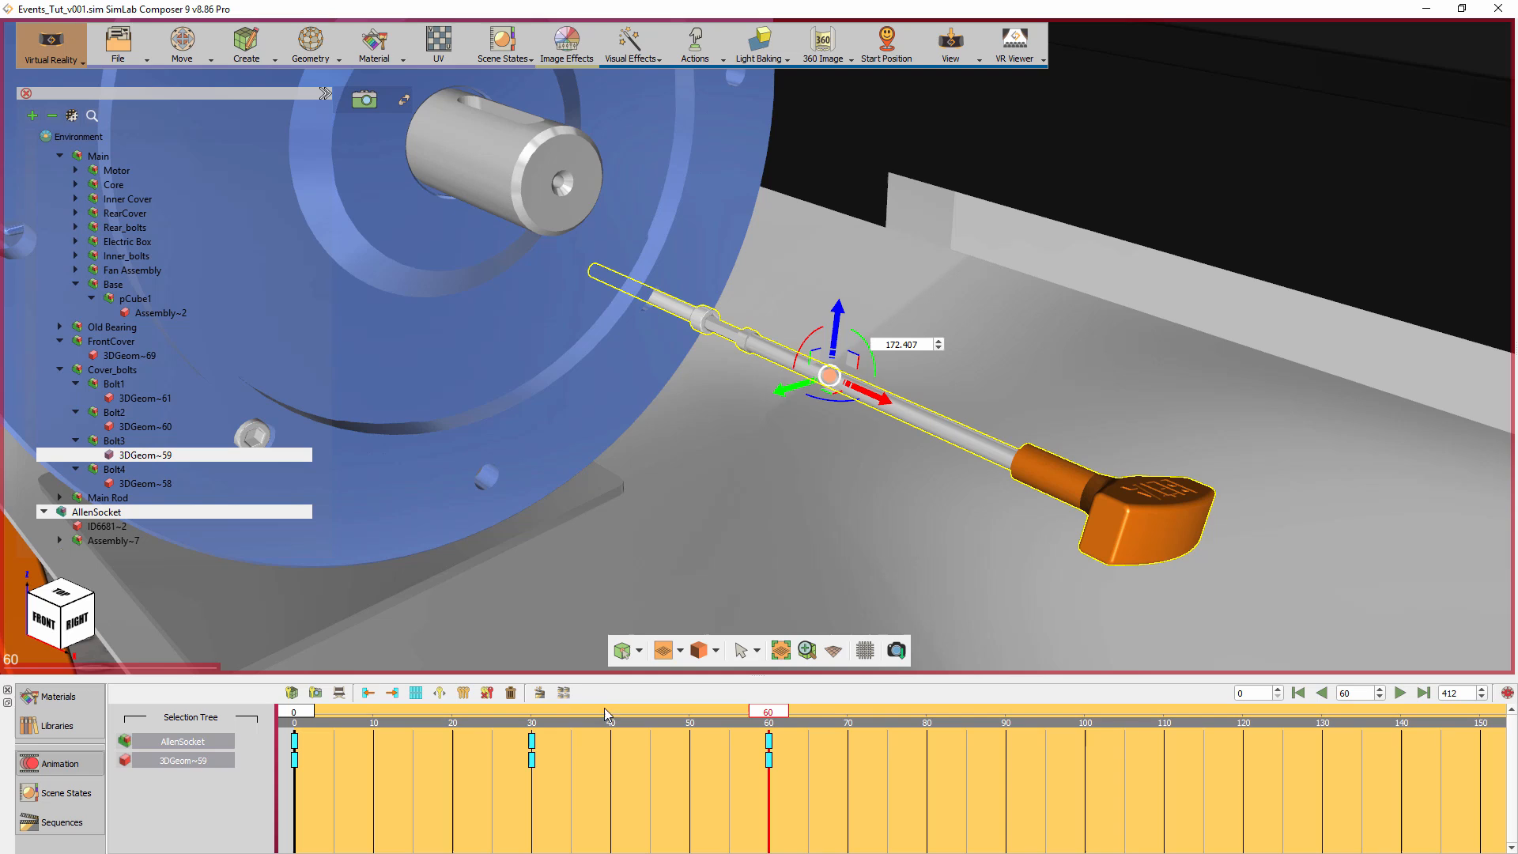
click(539, 692)
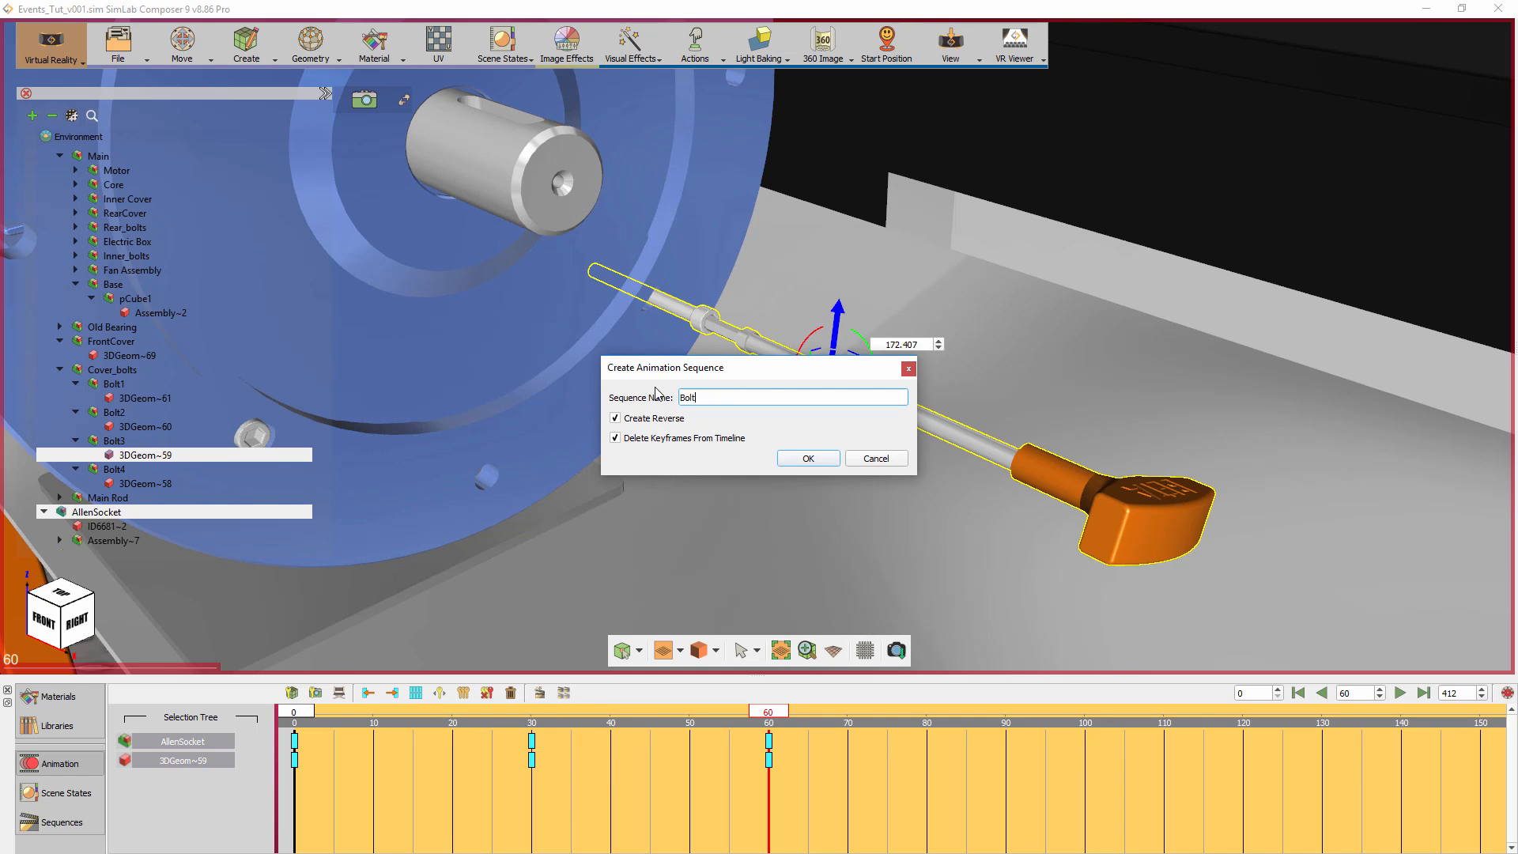
click(808, 459)
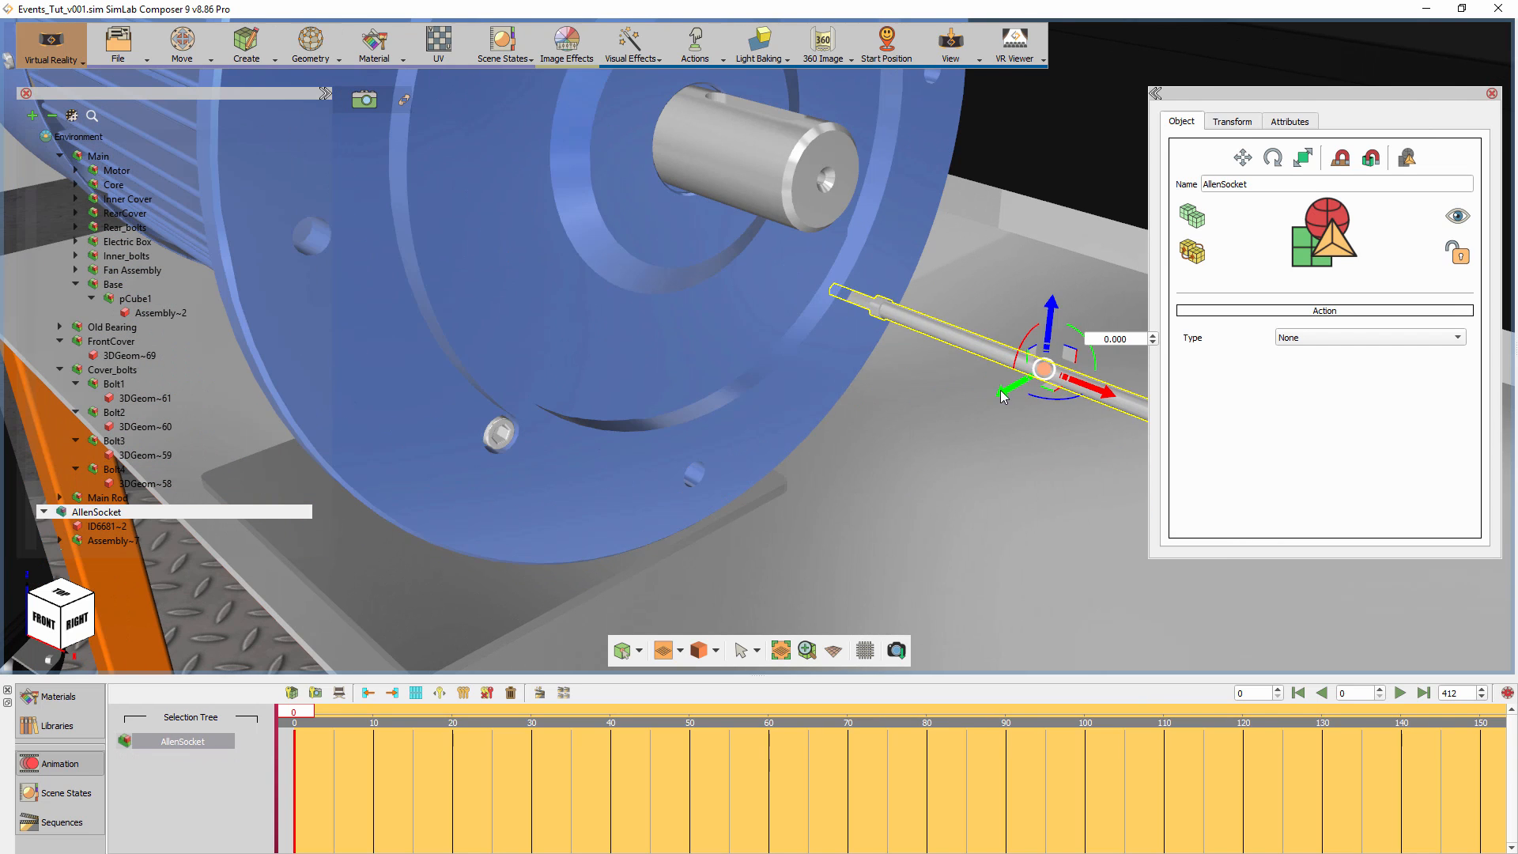
Move the AllenSocket sideways onto the Bolt4 head, go to frame 30 and add Bolt4's geometry to the selection.
drag(1001, 391, 601, 548)
middle_drag(675, 376, 707, 351)
drag(296, 712, 531, 713)
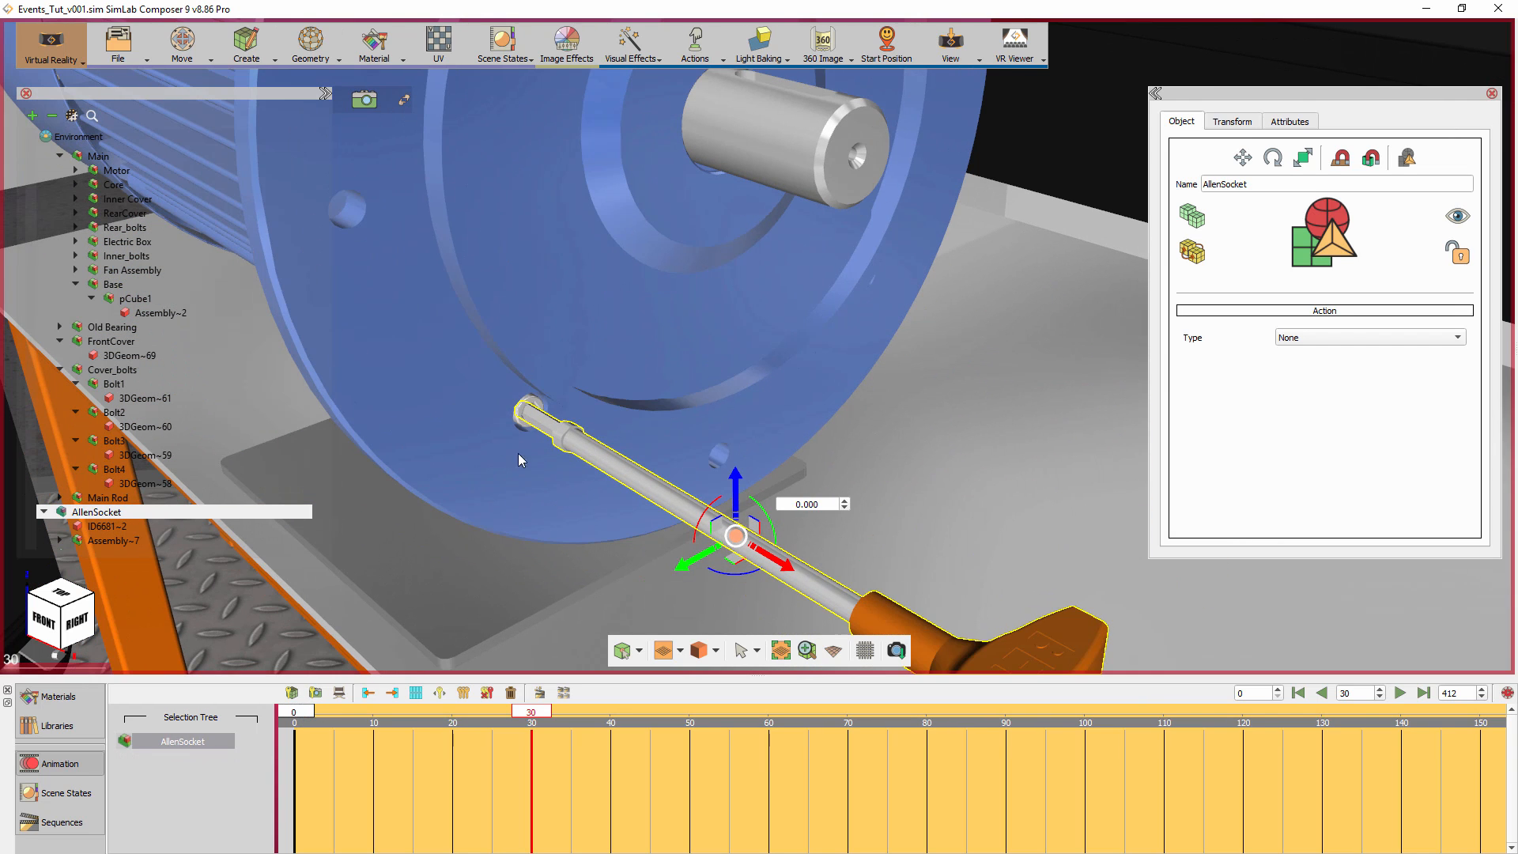
ctrl+click(518, 421)
Pull Bolt4 and the AllenSocket about 0.022 out and rotate them at frame 30; pull them further and rotate them about 171° at frame 60.
drag(704, 515, 750, 546)
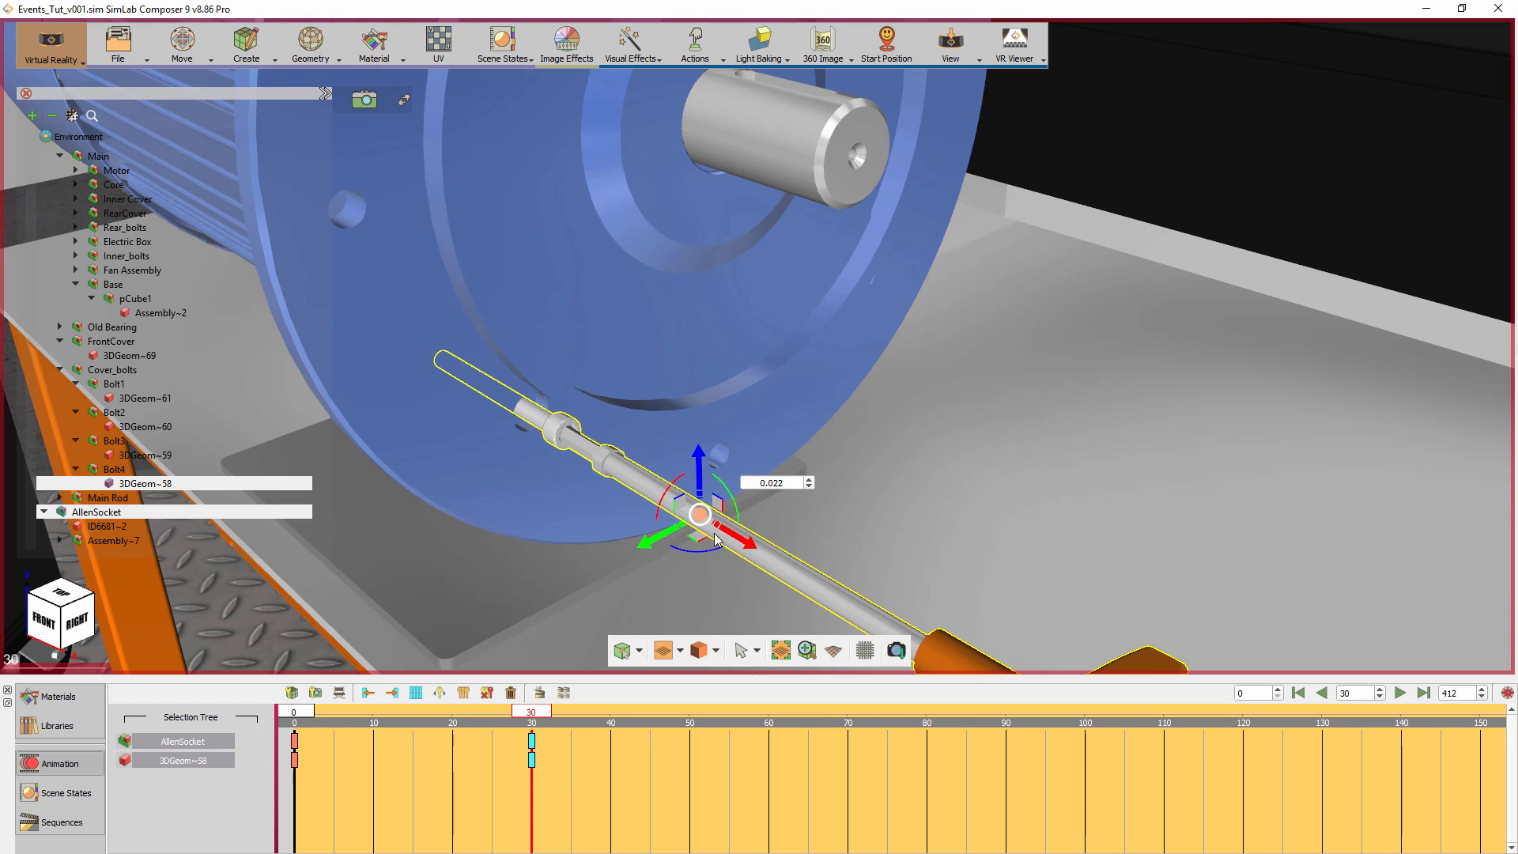
mouse_move(674, 481)
mouse_down()
mouse_move(639, 666)
mouse_move(652, 754)
mouse_up()
middle_drag(881, 537, 866, 408)
drag(539, 713, 775, 714)
drag(731, 414, 780, 440)
drag(701, 382, 694, 652)
Create an animation sequence named Bolt4_animation from all the keyframes, with Create Reverse and Delete Keyframes From Timeline enabled.
drag(833, 799, 281, 656)
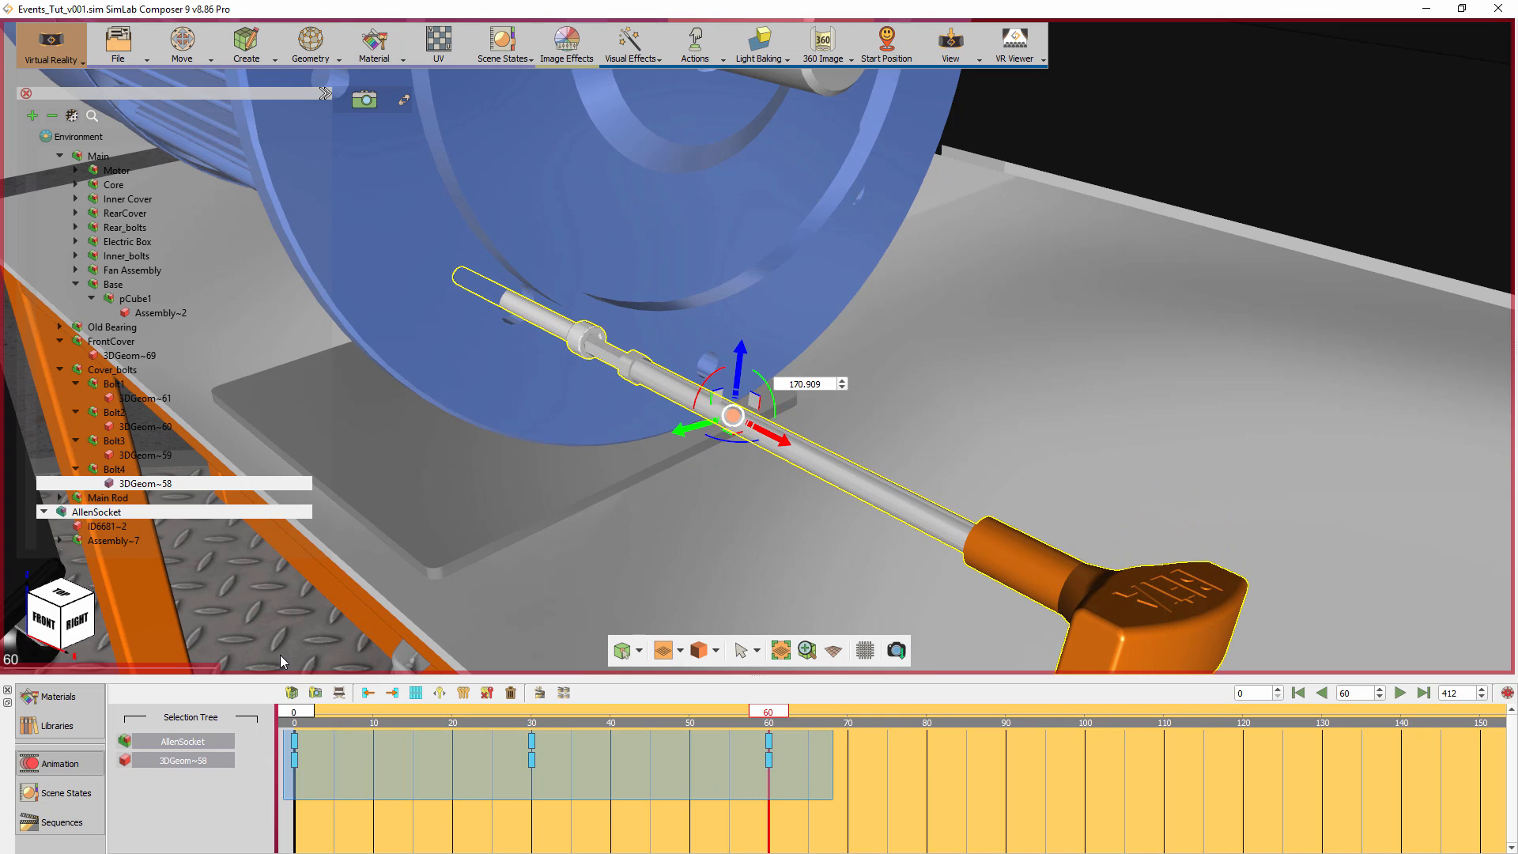
click(540, 692)
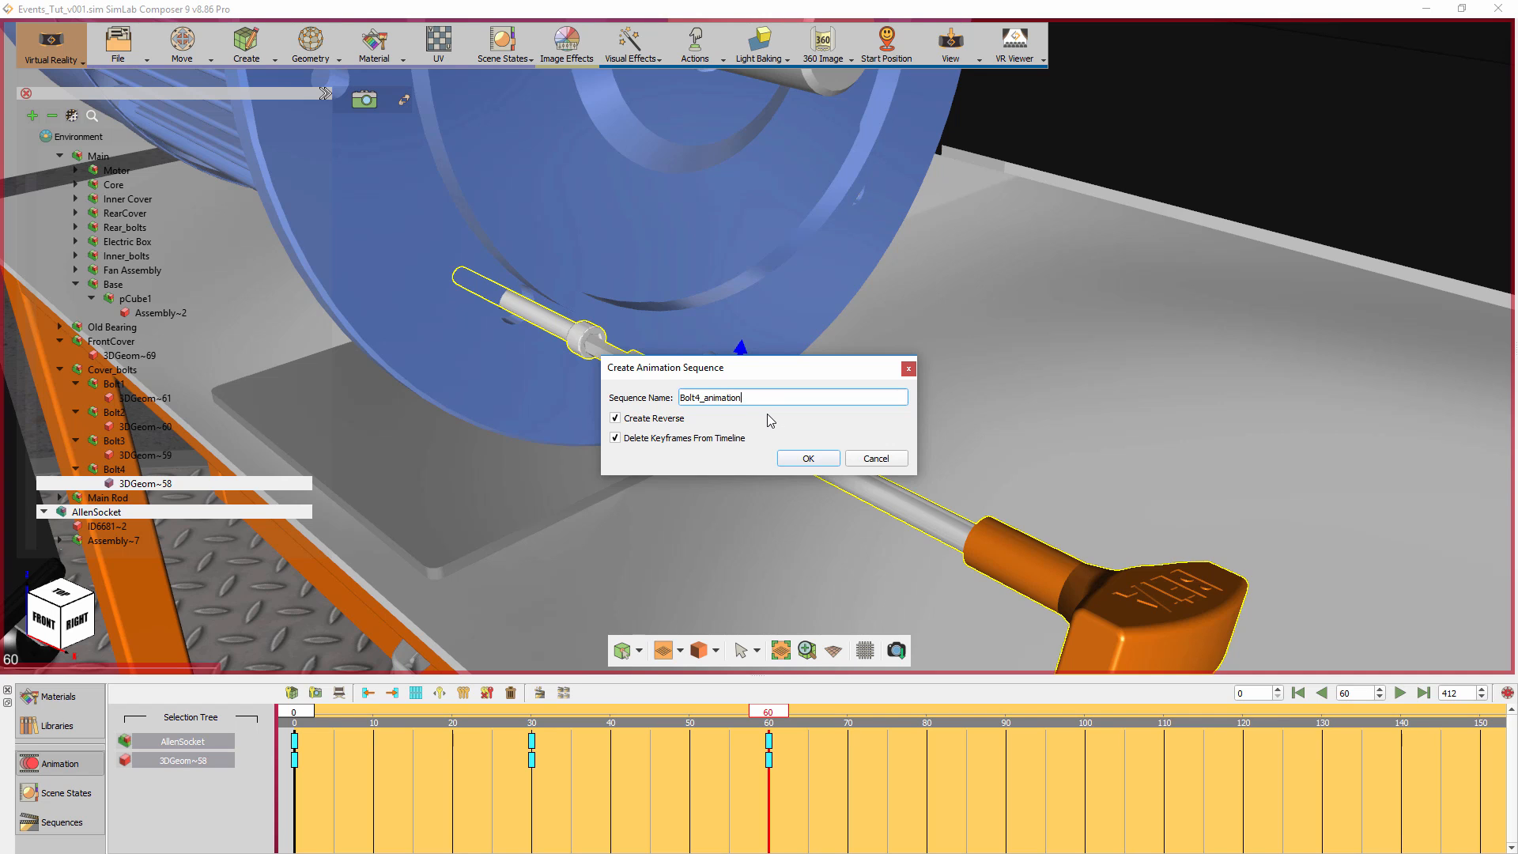
click(804, 457)
Select the AllenSocket assembly and move it from the motor onto the top of the orange tool cart.
scroll(687, 512, down, 5)
middle_drag(637, 506, 840, 529)
click(96, 499)
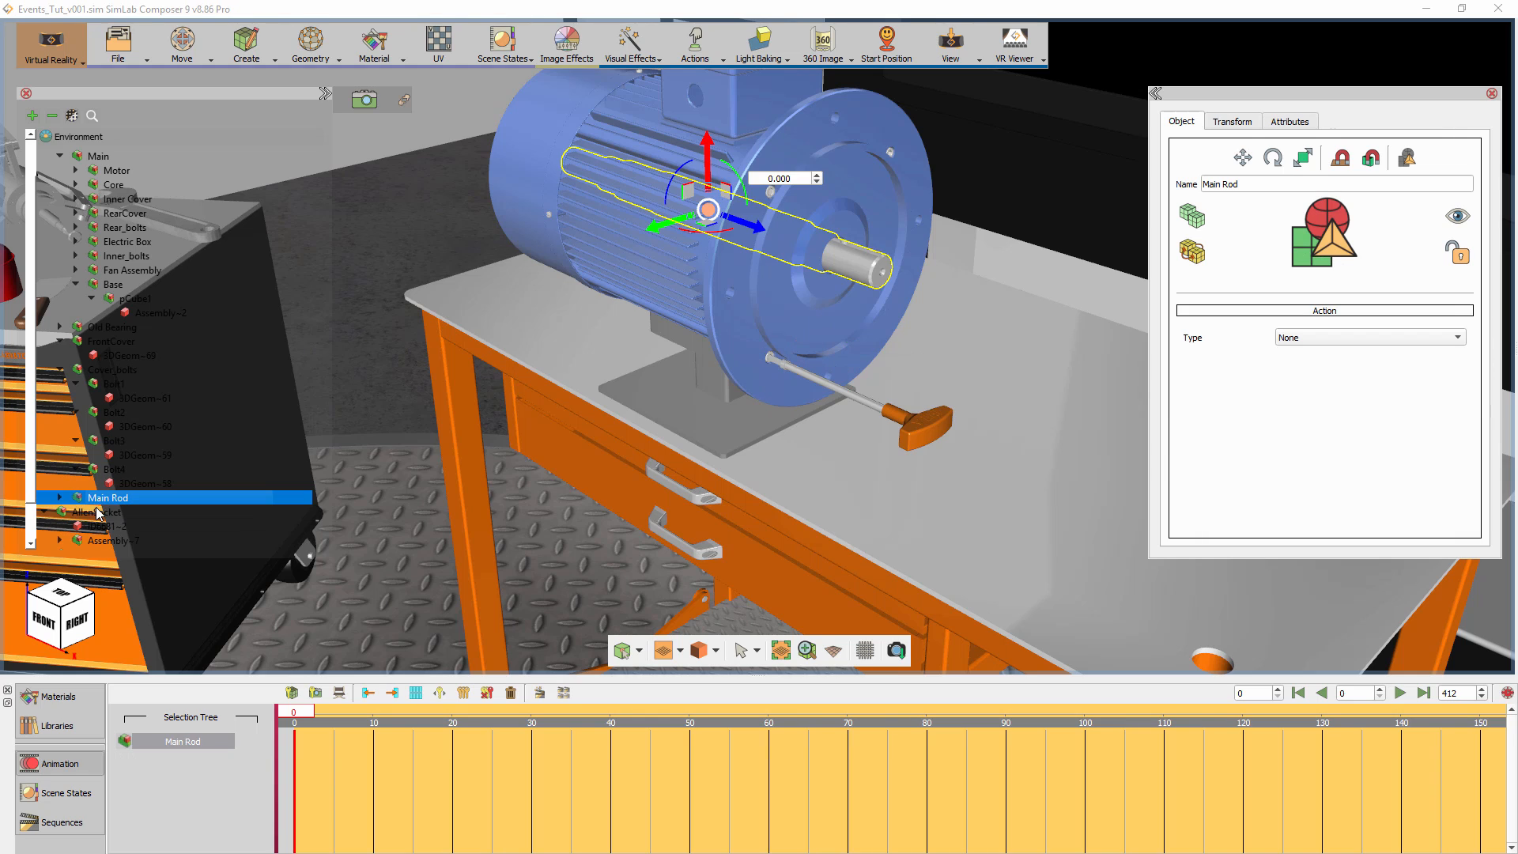
click(96, 512)
scroll(645, 510, down, 3)
middle_drag(642, 432, 854, 463)
middle_drag(540, 503, 1398, 467)
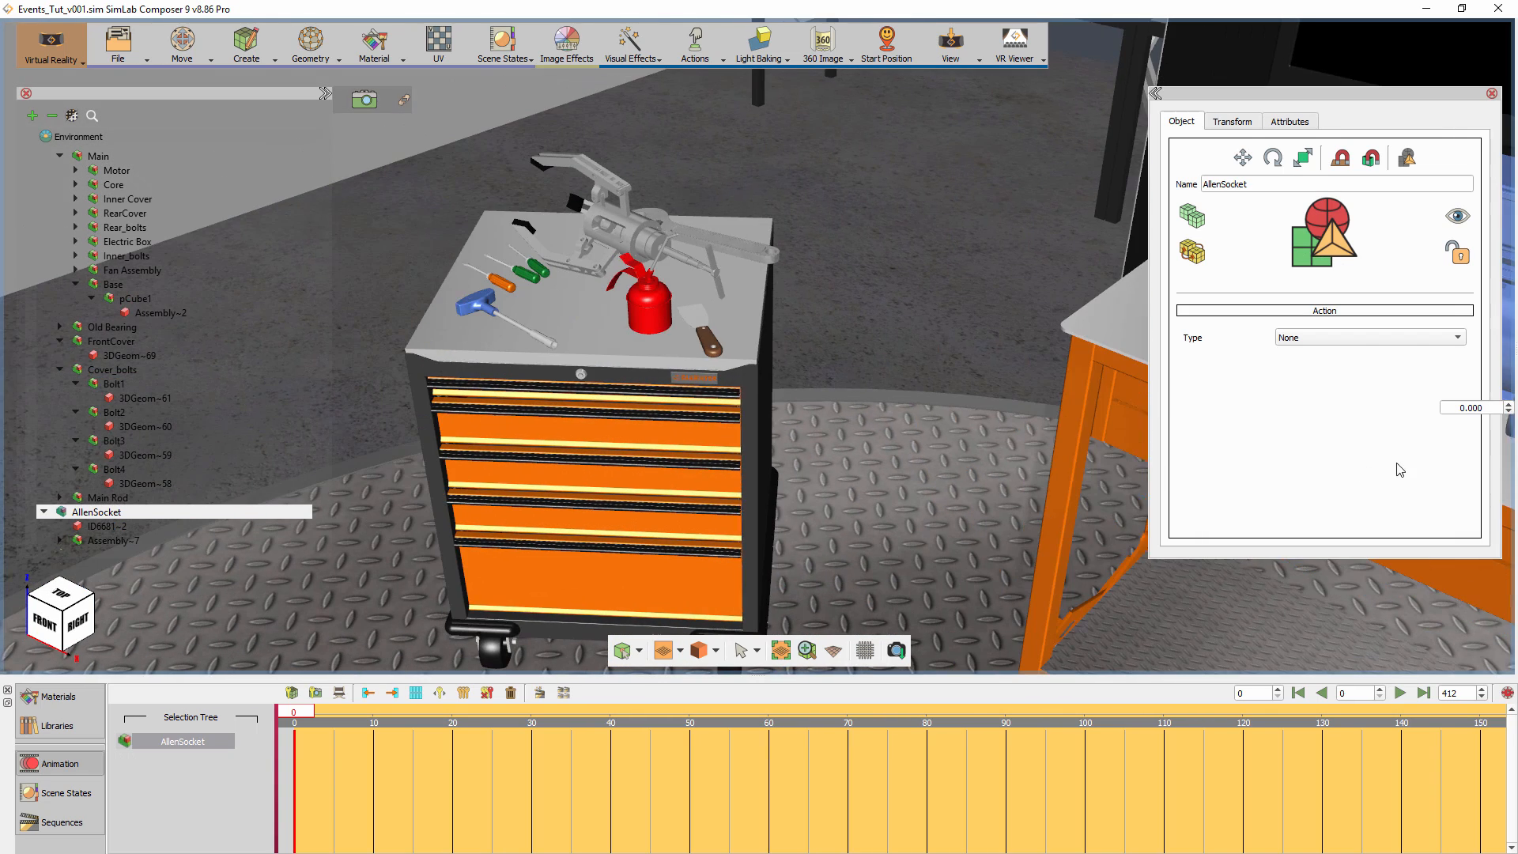
click(587, 324)
Shift the AllenSocket horizontally to lie between the blue tool and the extinguisher, finishing with moves of about -0.086 and -0.020.
drag(612, 320, 645, 378)
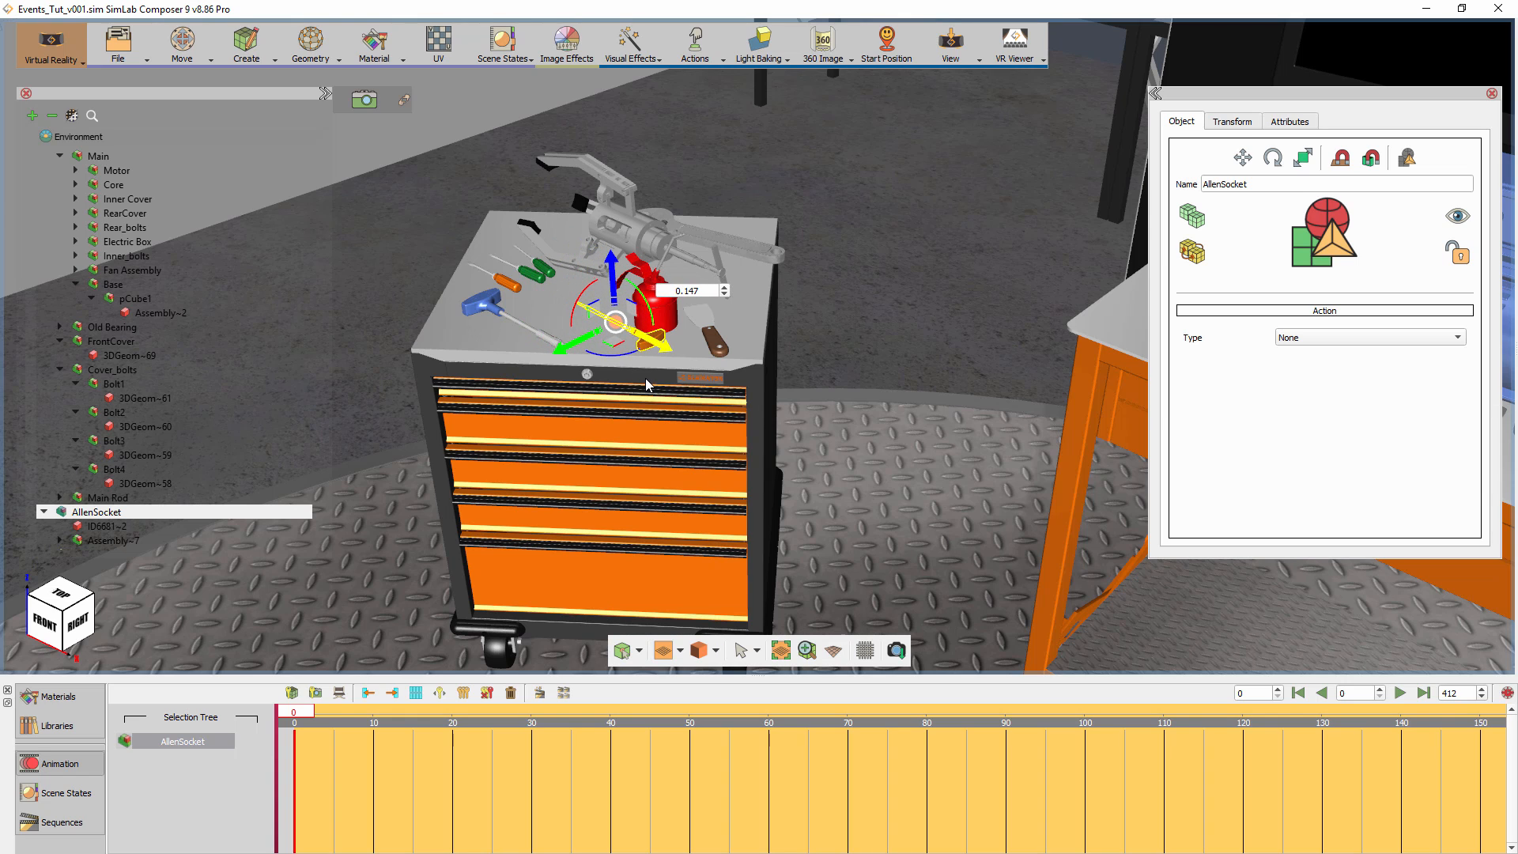
drag(564, 348, 539, 355)
drag(649, 362, 617, 350)
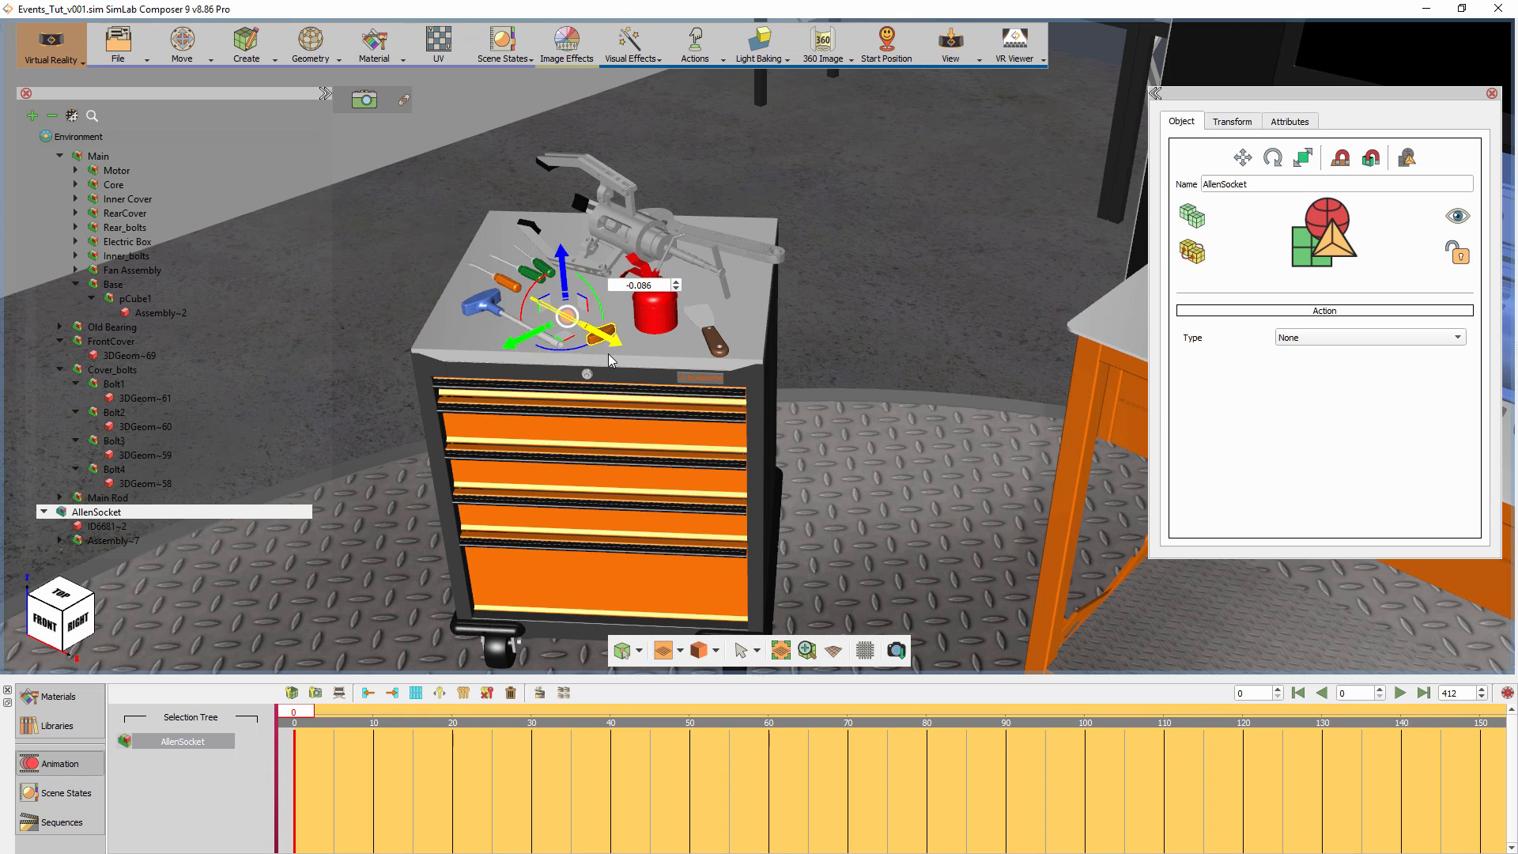
middle_drag(844, 399, 465, 376)
drag(431, 358, 388, 364)
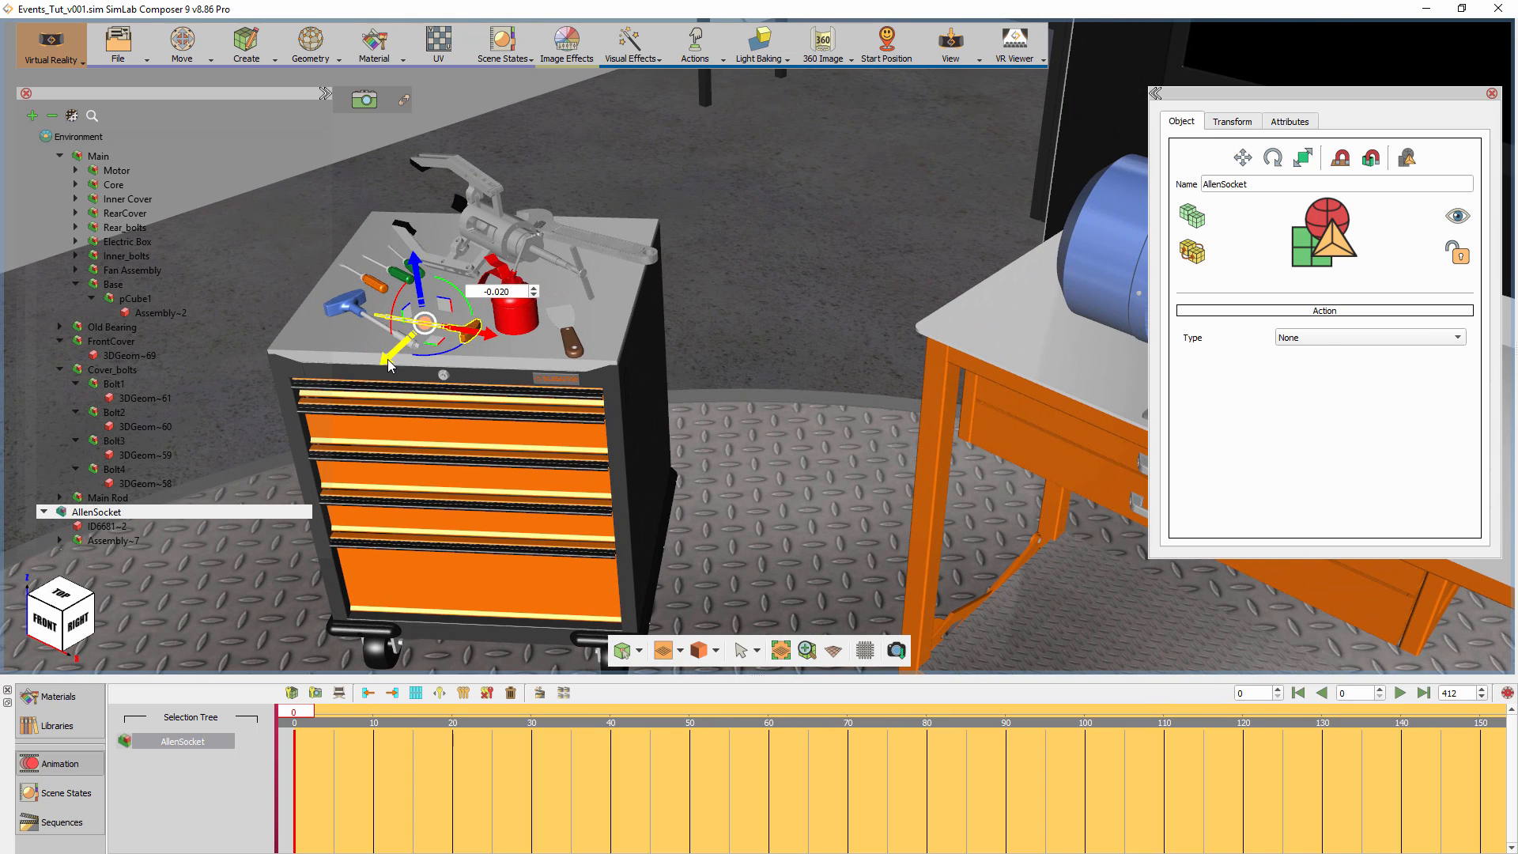
Make the AllenSocket assembly grabbable and select it again in the scene tree.
middle_drag(891, 410, 227, 395)
middle_drag(708, 402, 1166, 387)
middle_drag(466, 298, 766, 317)
click(694, 58)
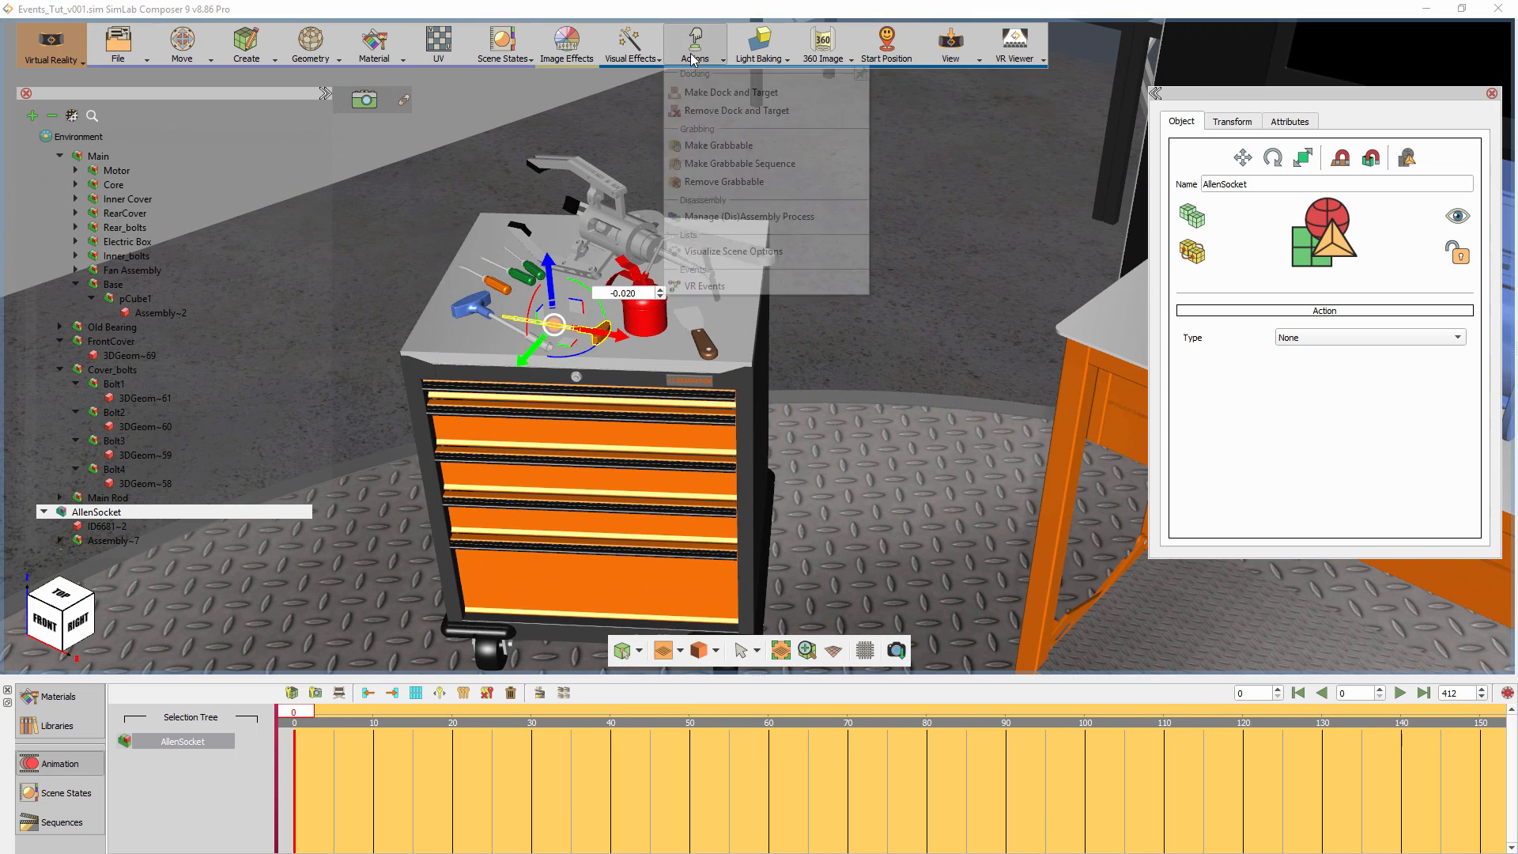
click(705, 147)
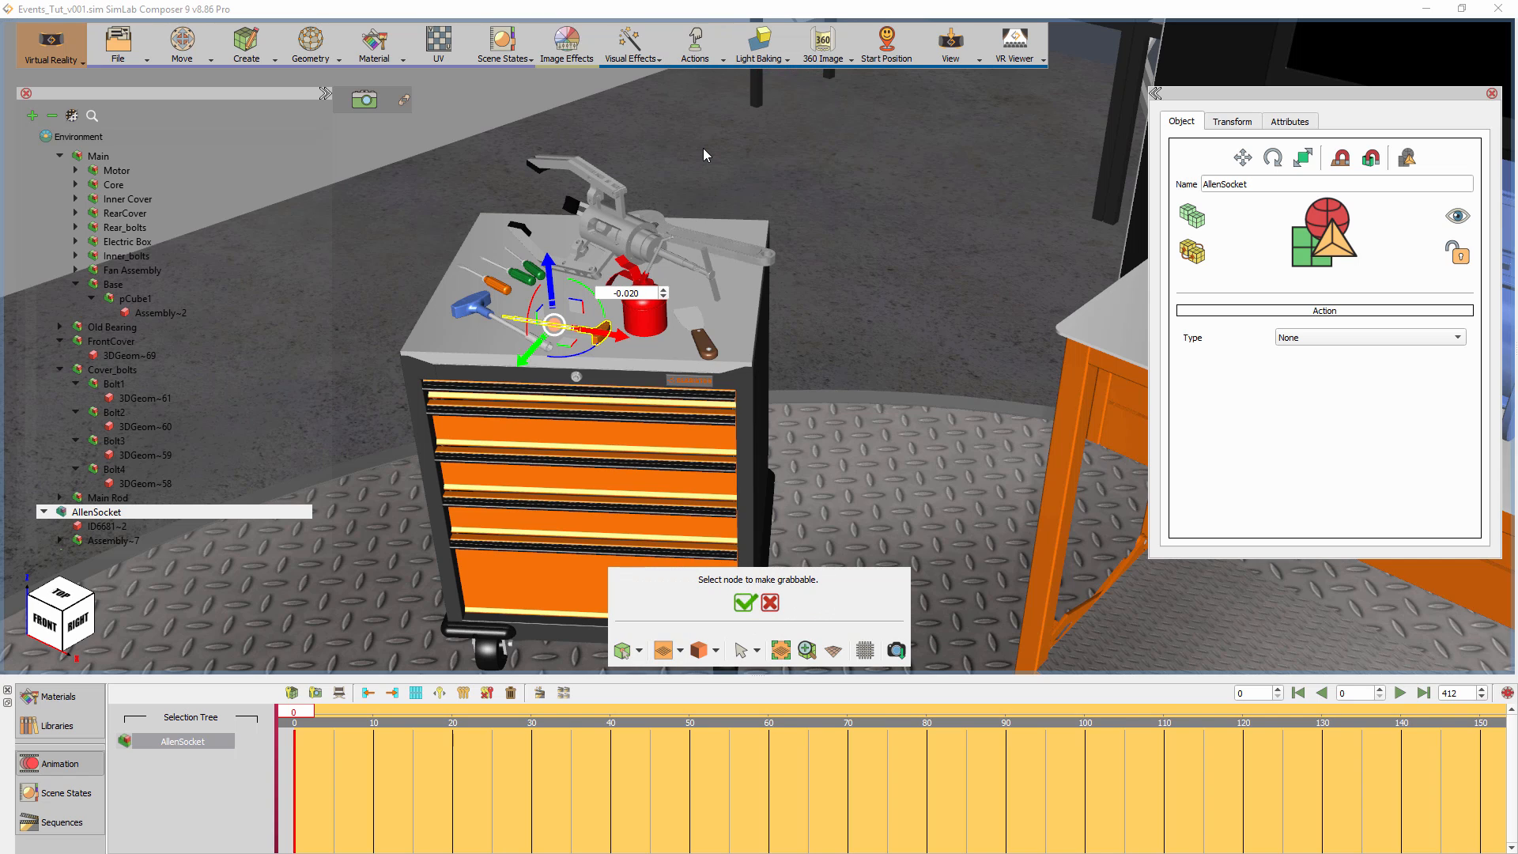
click(745, 604)
click(95, 515)
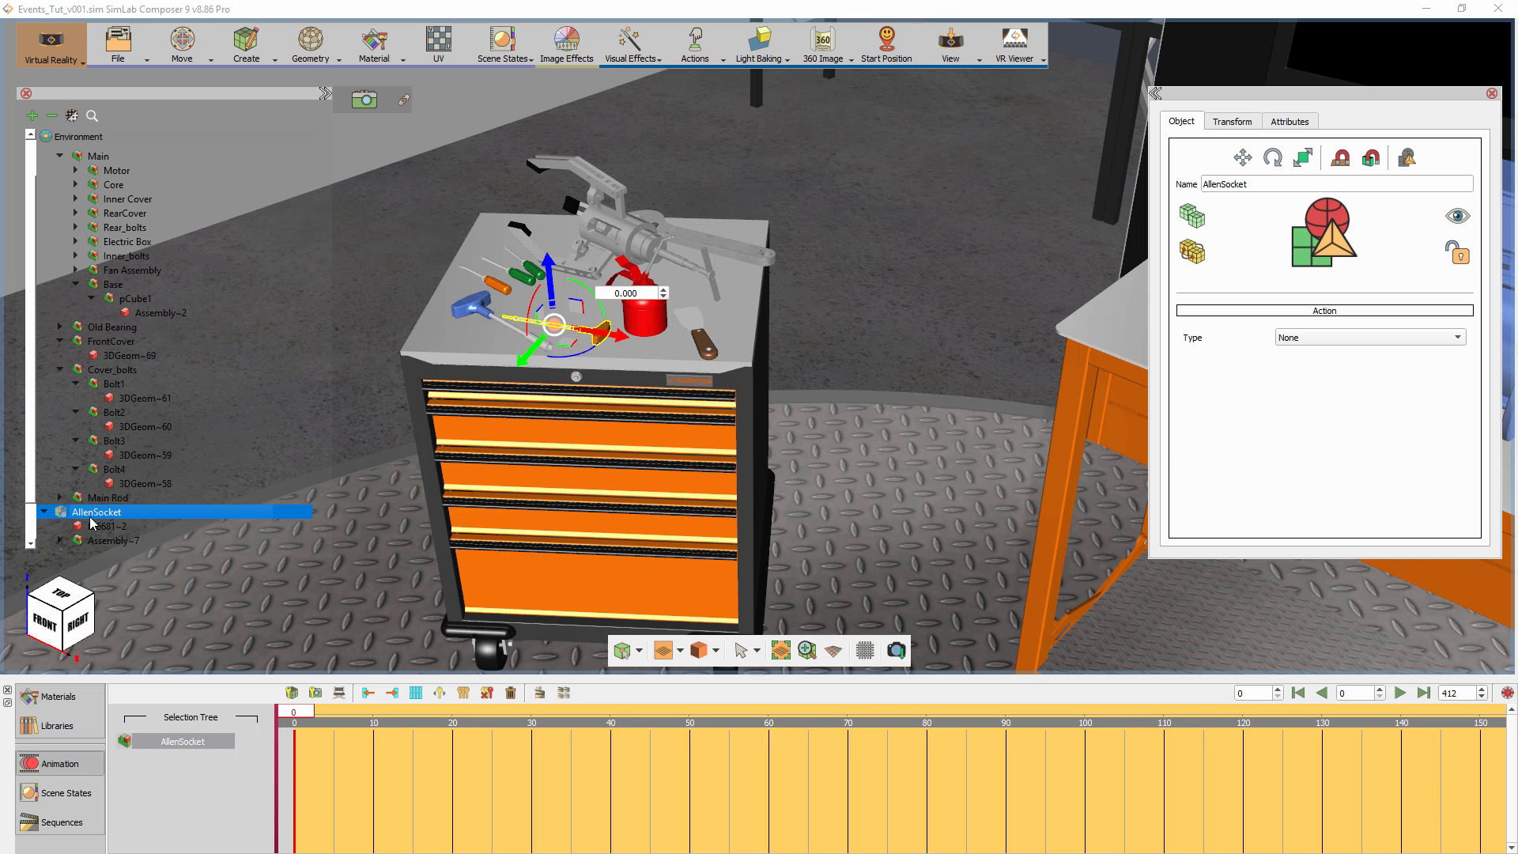
click(91, 519)
Open the VR Events editor, place it clear of the motor and add a new event response system.
middle_drag(936, 346, 318, 323)
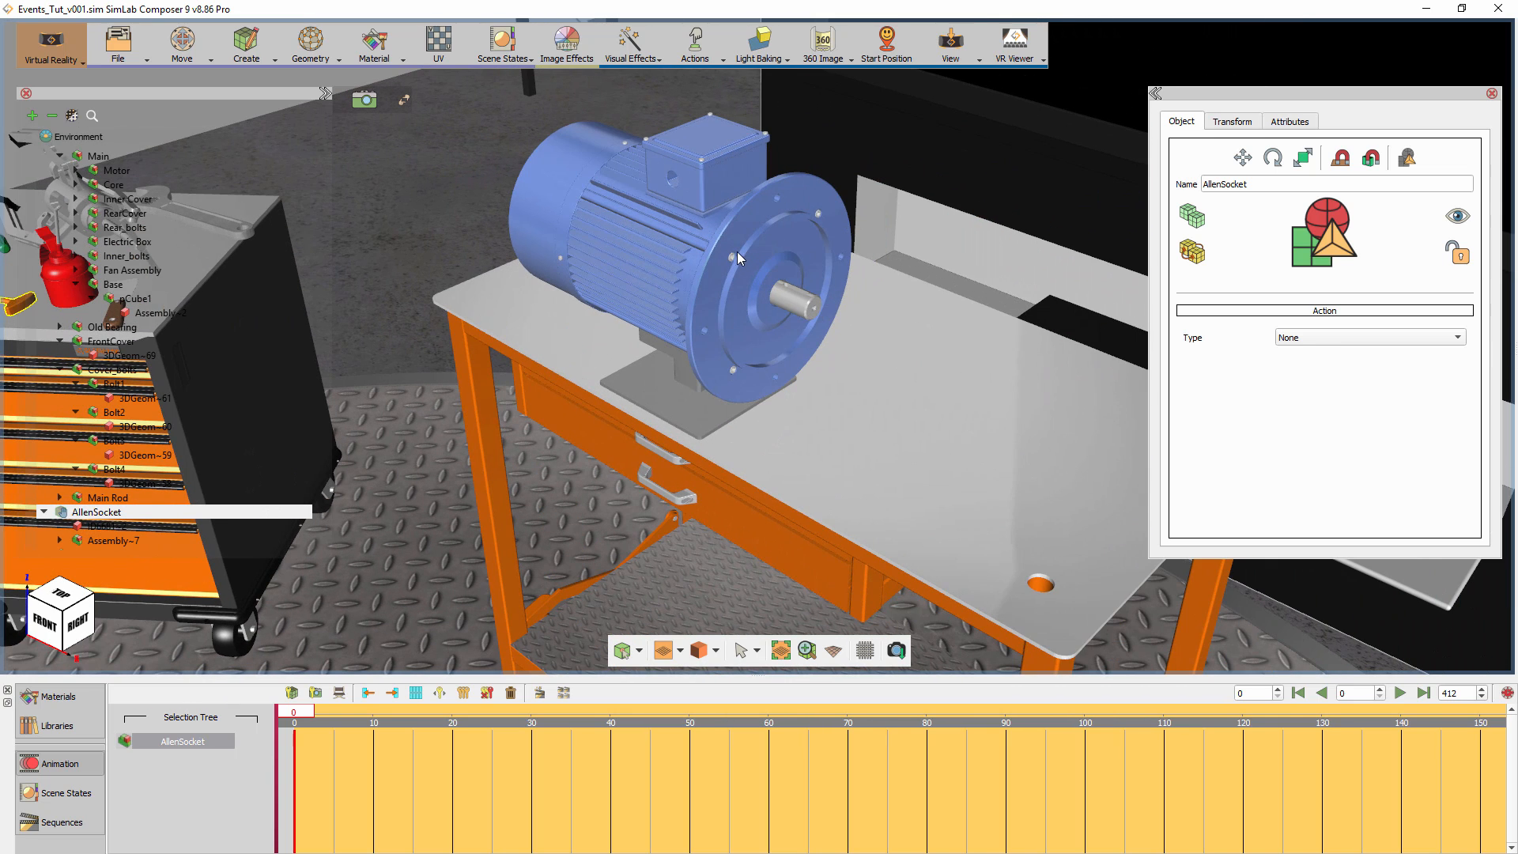
click(693, 52)
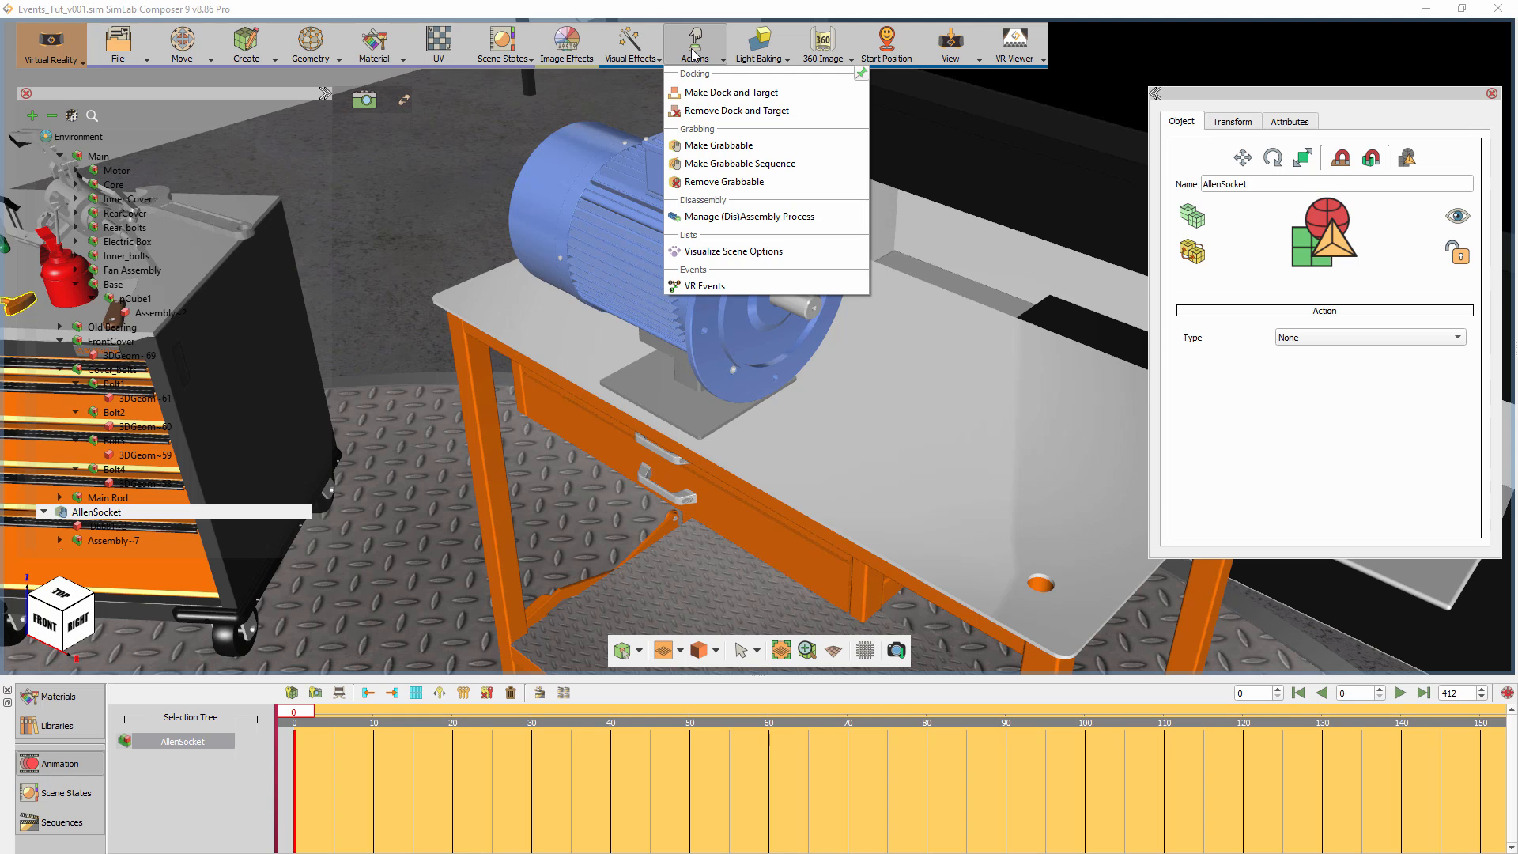
click(706, 286)
drag(707, 299, 1076, 128)
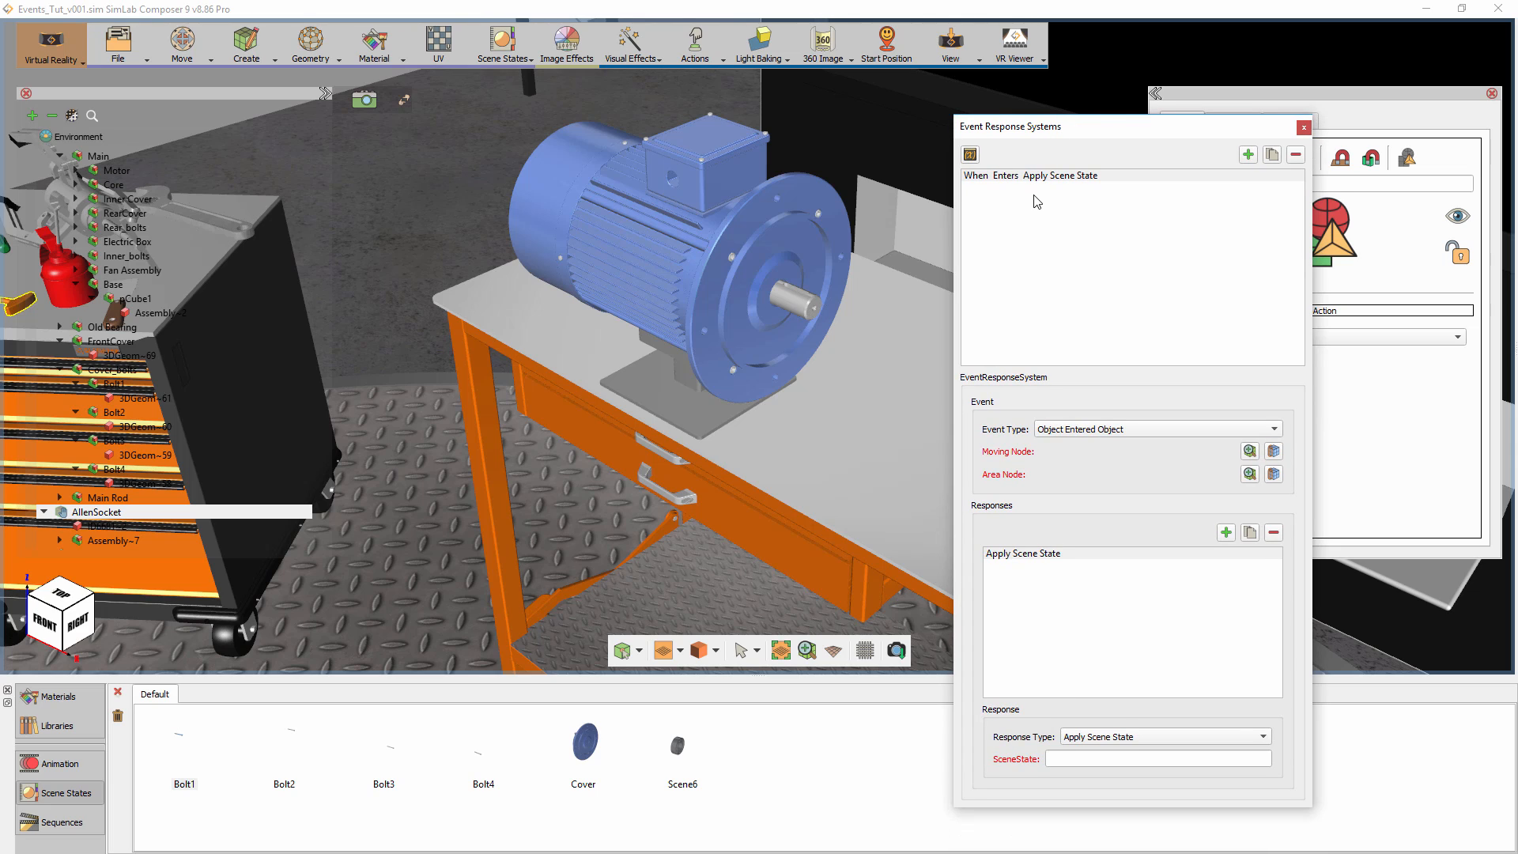
Review the available event and response types, keeping Object Entered Object as the event and Apply Scene State as the response.
click(1079, 432)
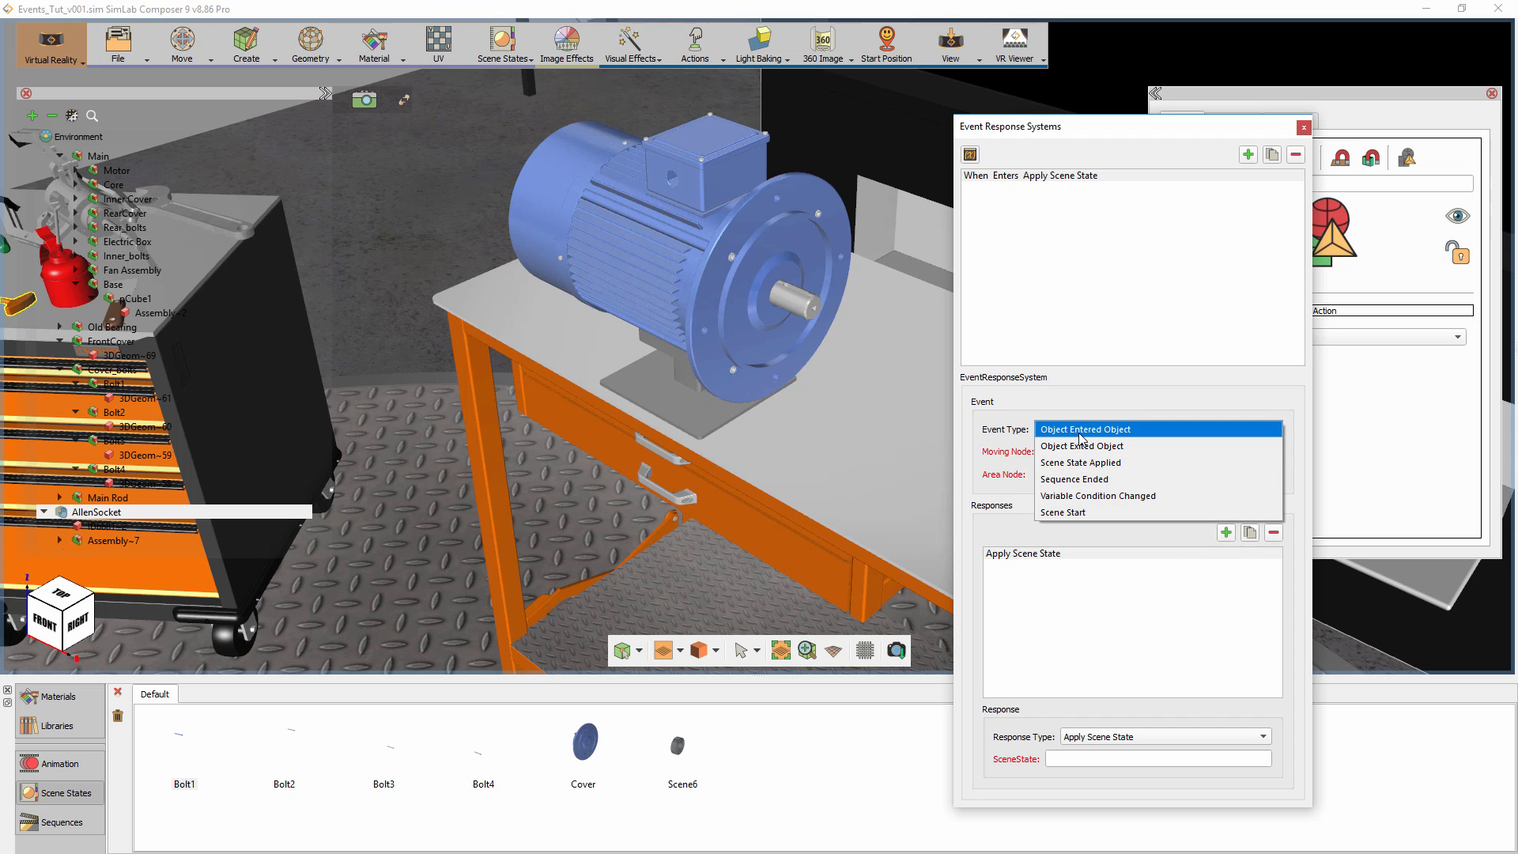
click(1080, 434)
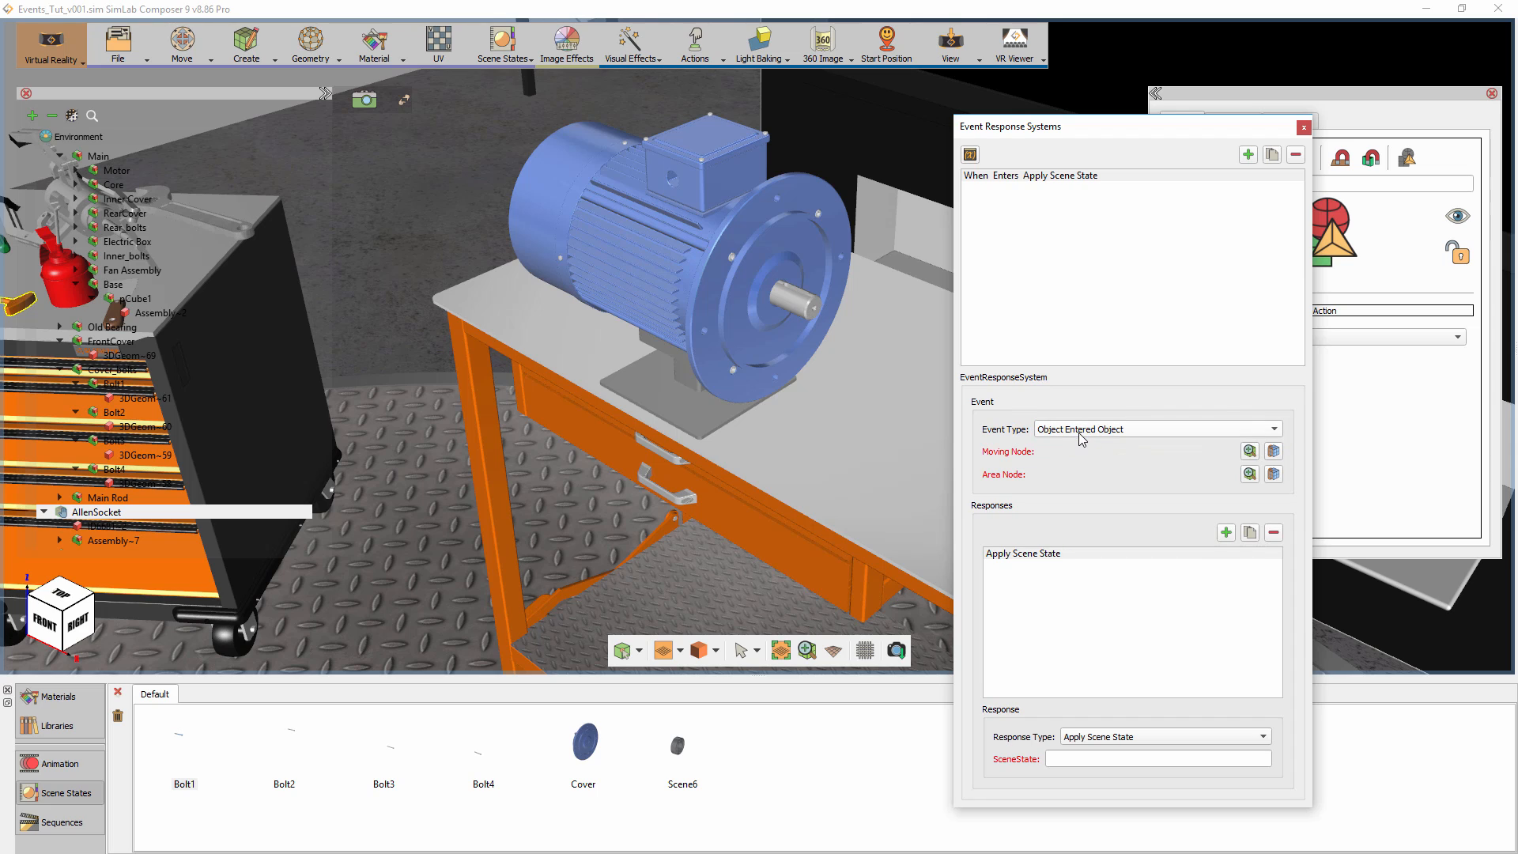
click(1118, 739)
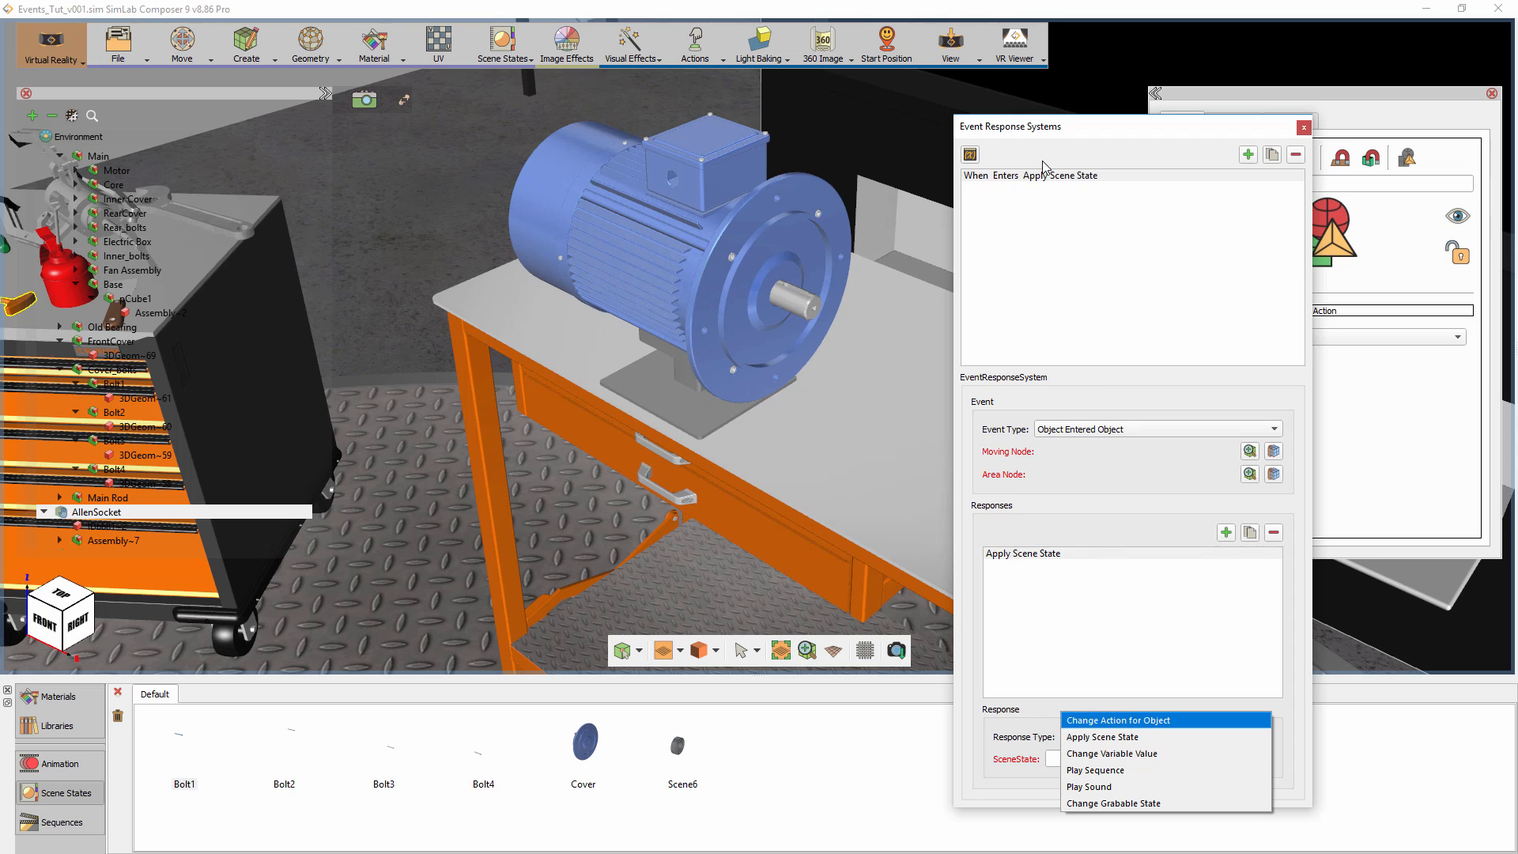
click(1039, 131)
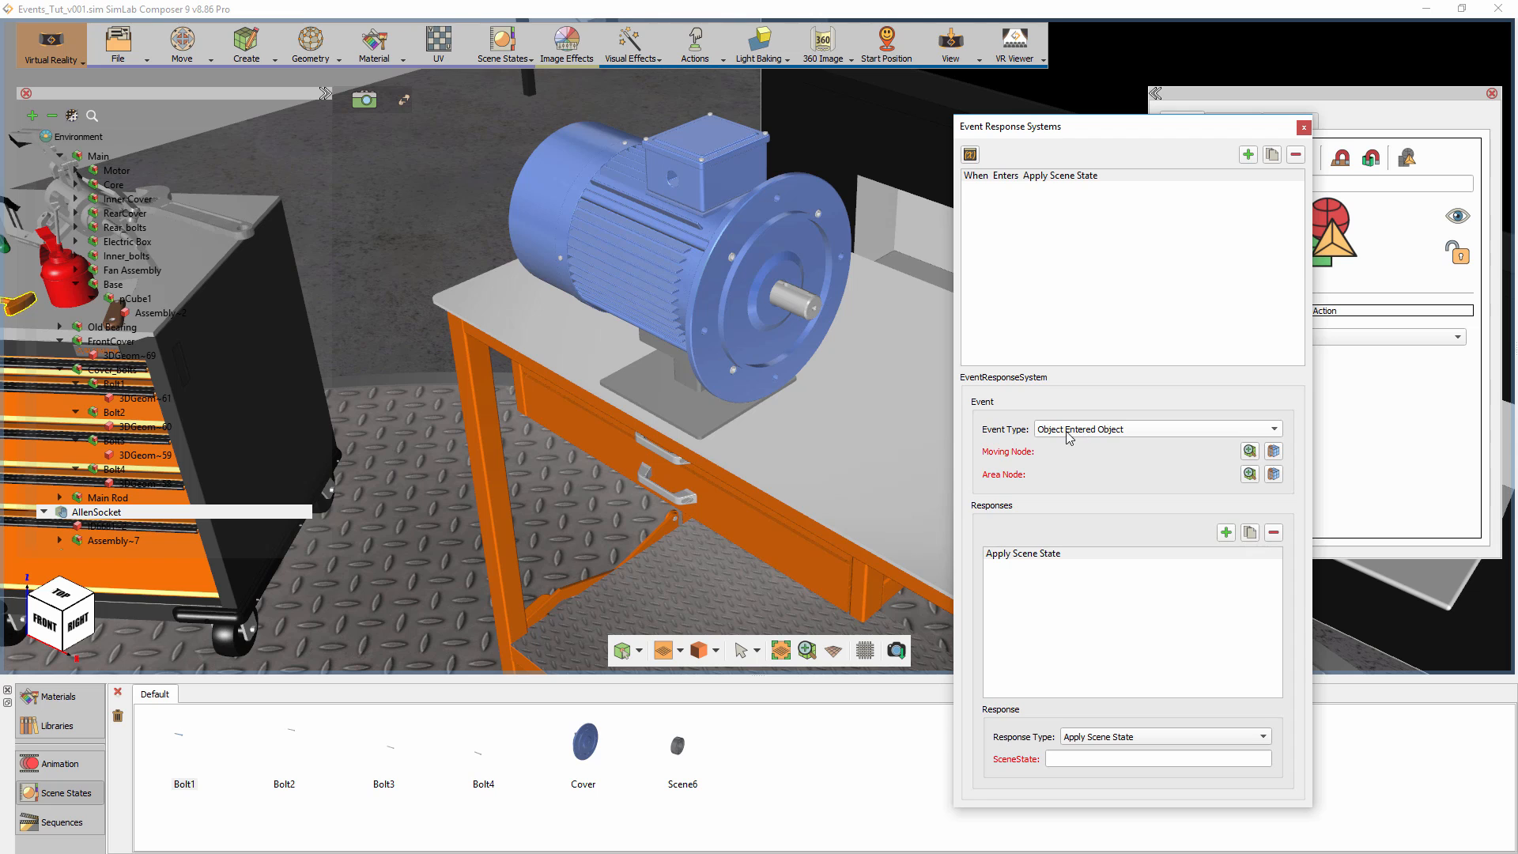
Set the AllenSocket assembly as the moving node of the Object Entered Object event.
drag(615, 367, 421, 328)
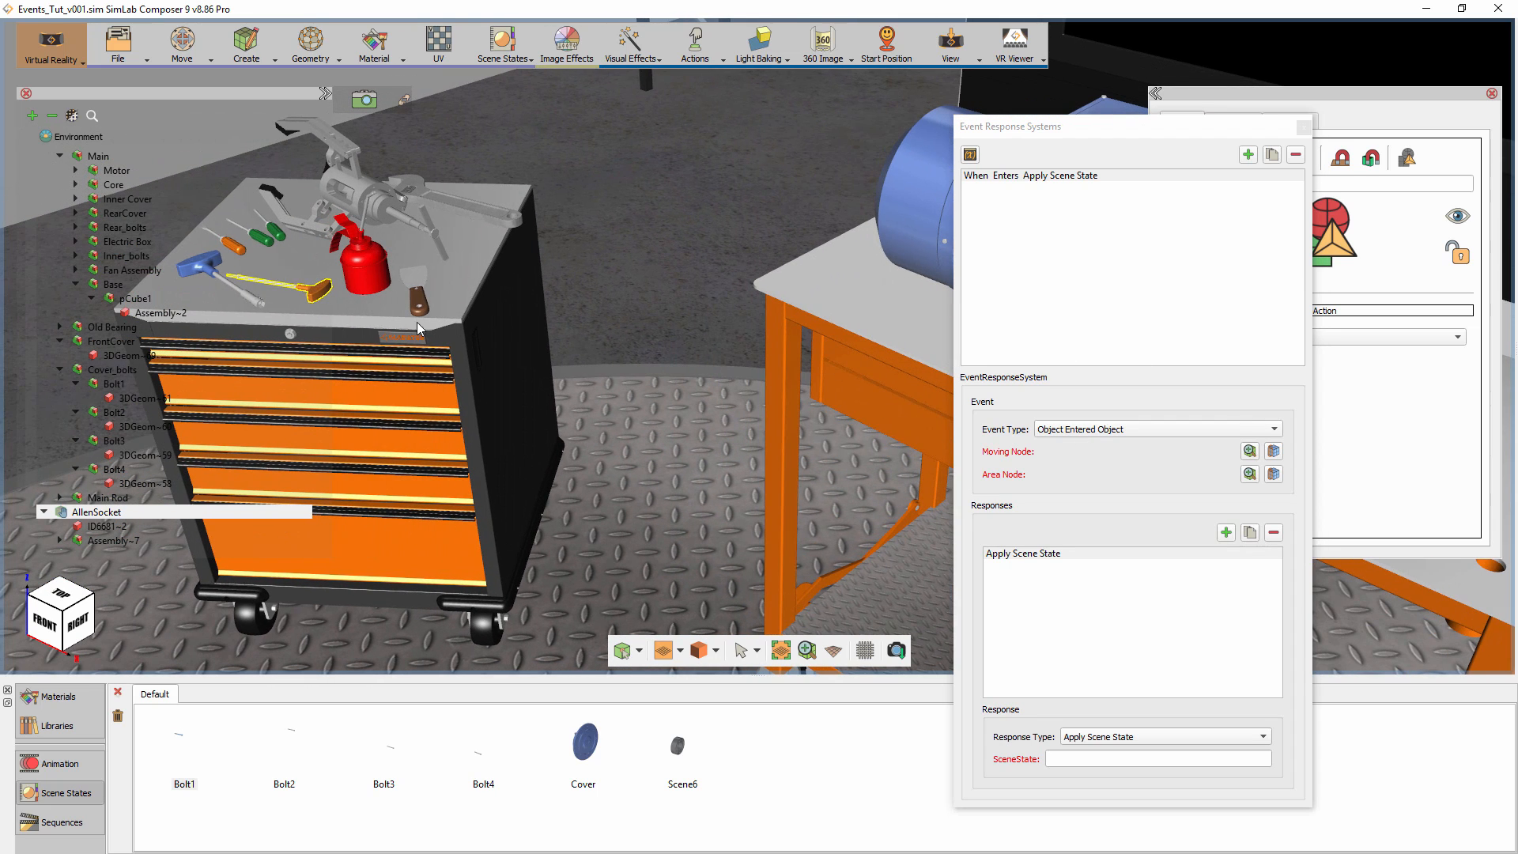
click(111, 513)
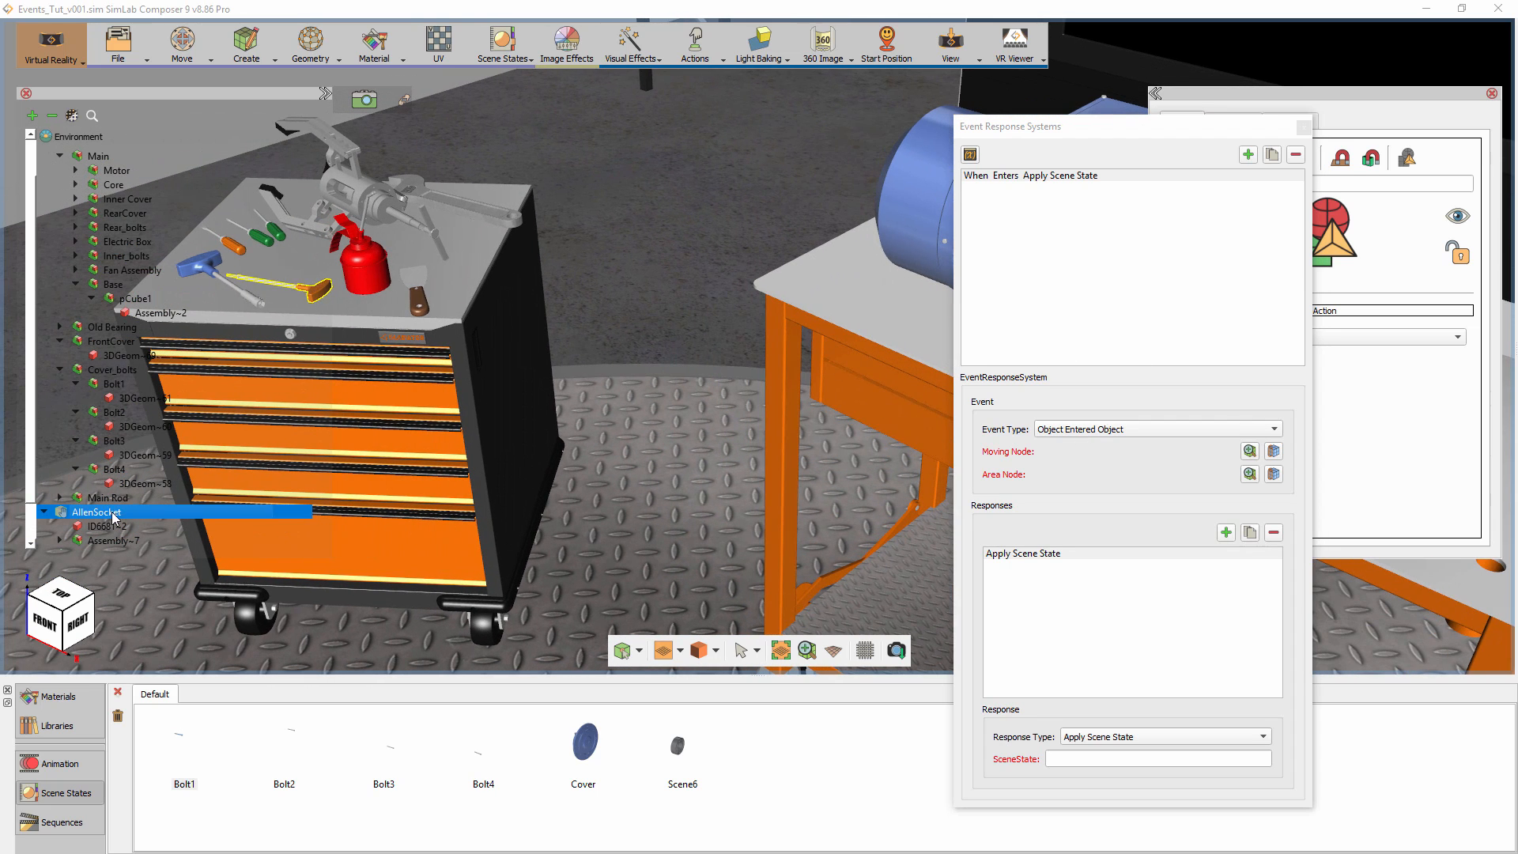
click(1273, 454)
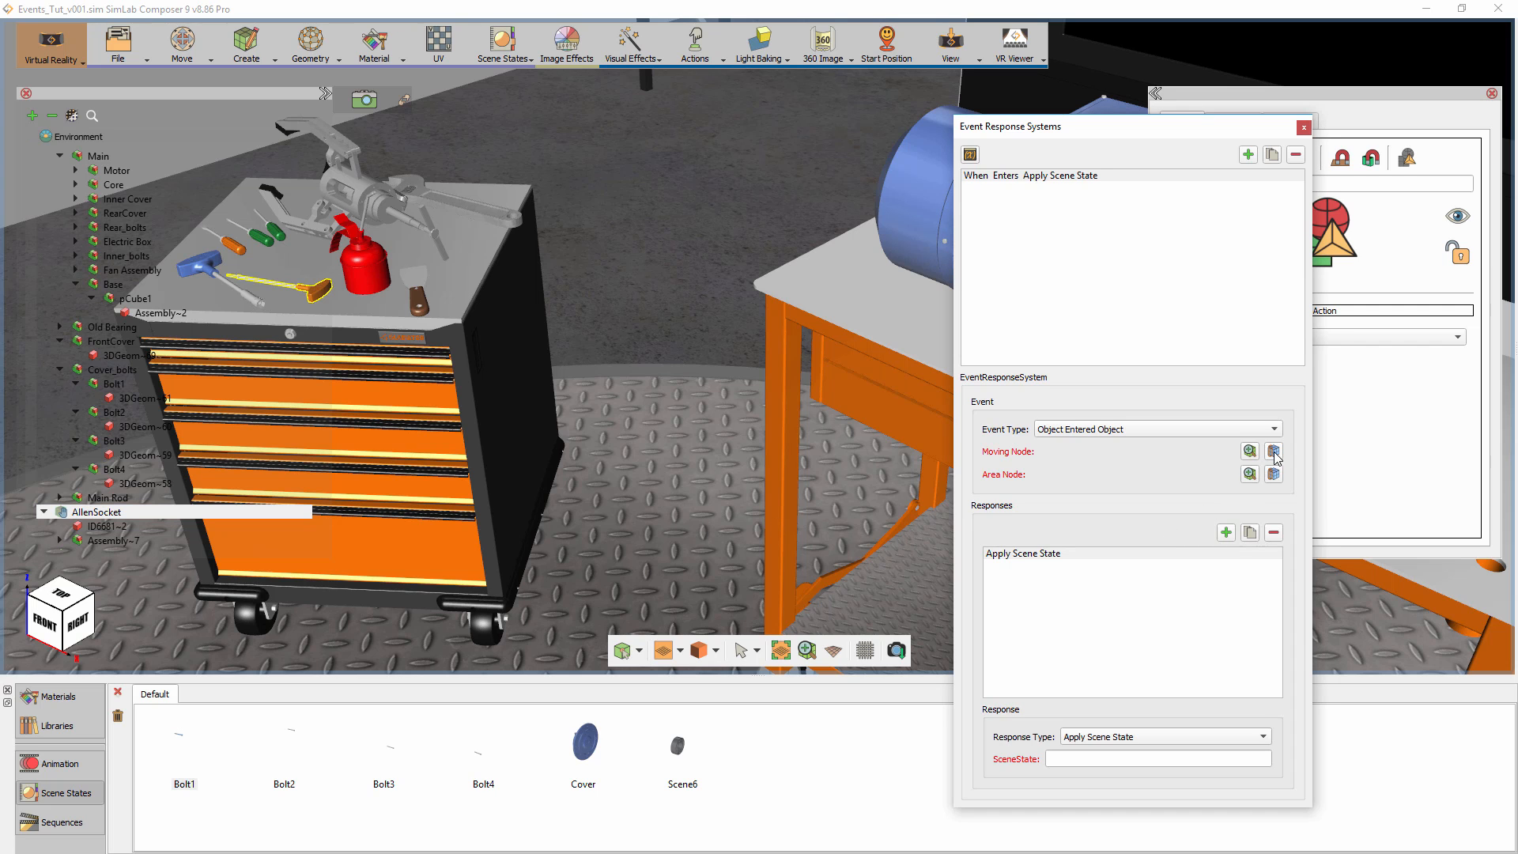
Set the geometry of Bolt1 on the motor's front cover as the area node of the AllenSocket event.
middle_drag(733, 363, 428, 353)
middle_drag(651, 328, 648, 370)
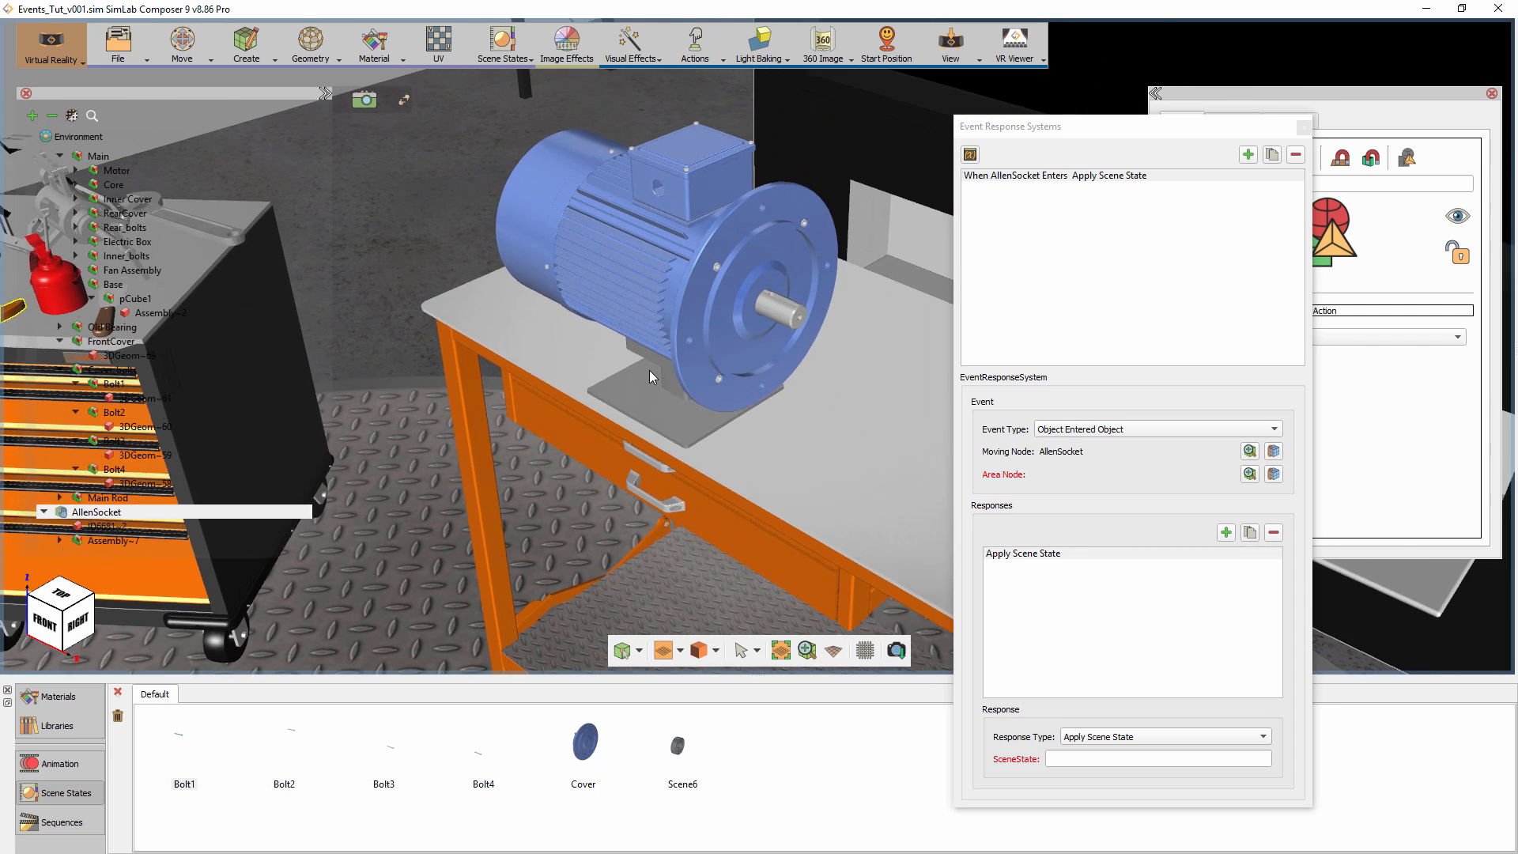
right_drag(648, 370, 638, 484)
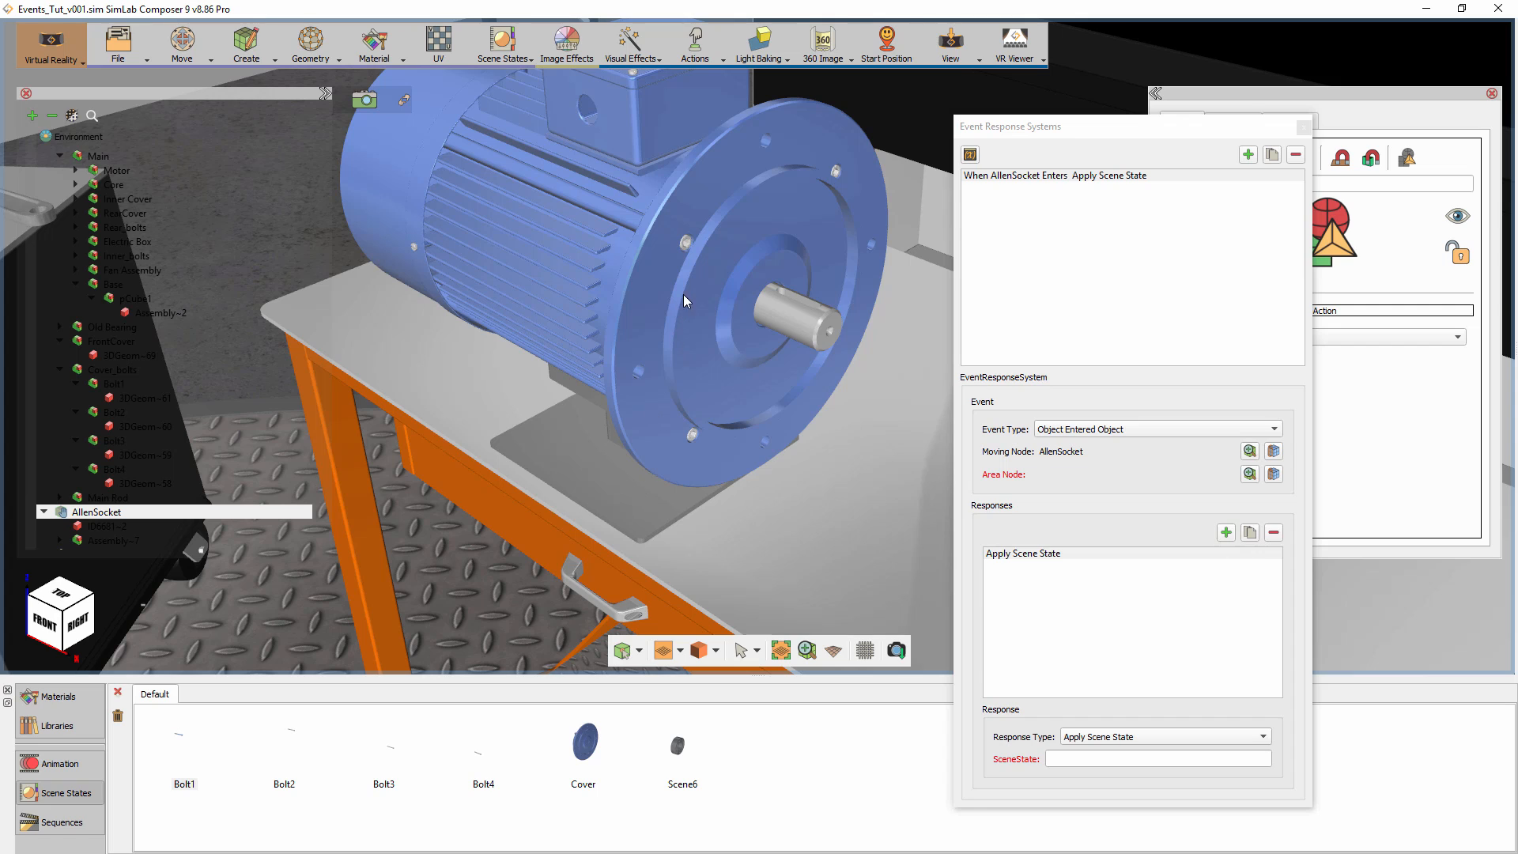
click(687, 245)
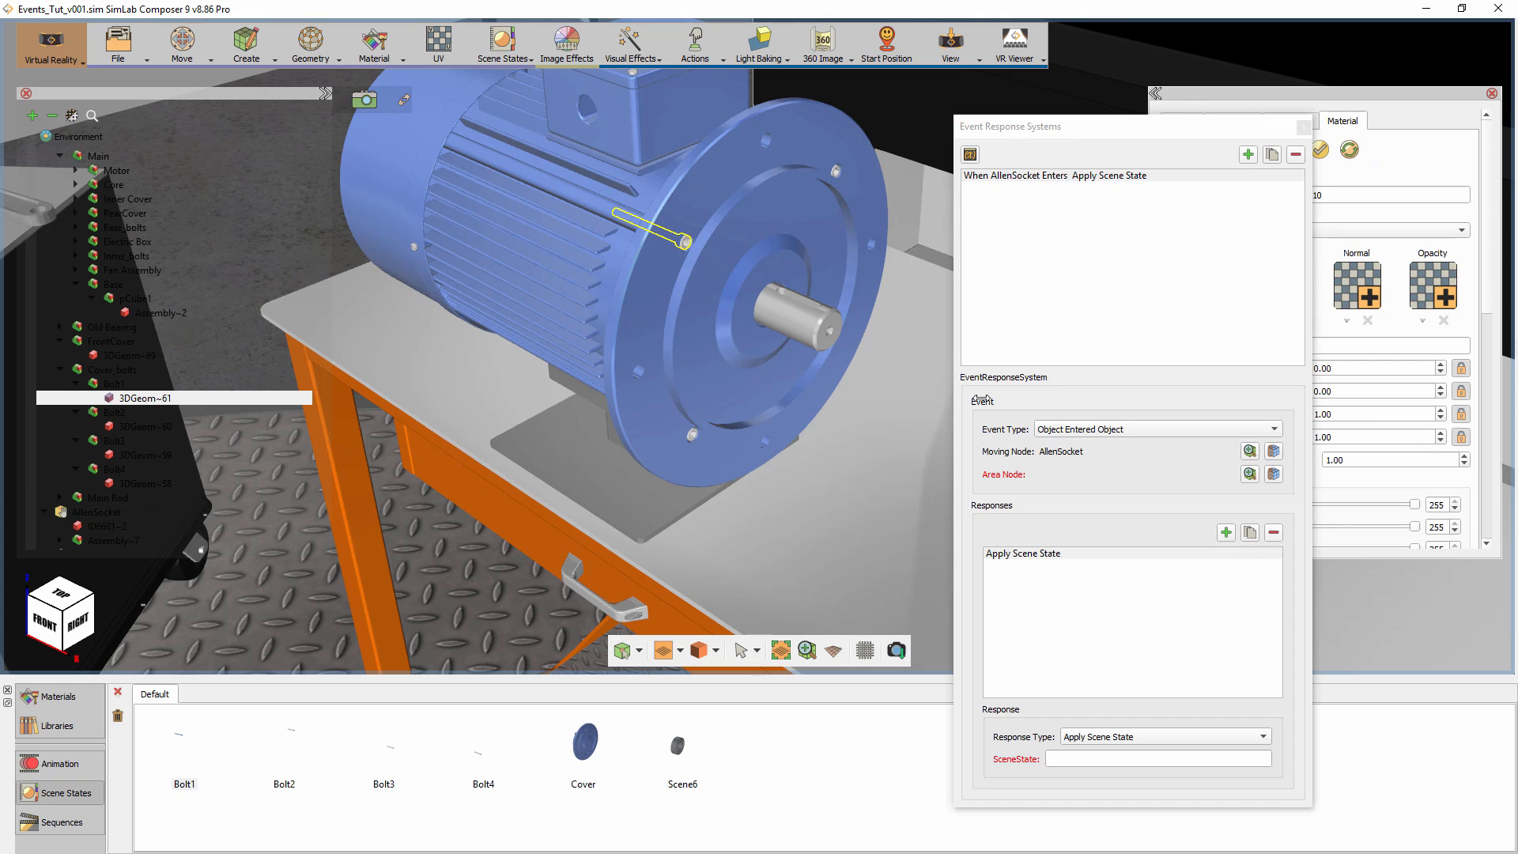
click(1273, 477)
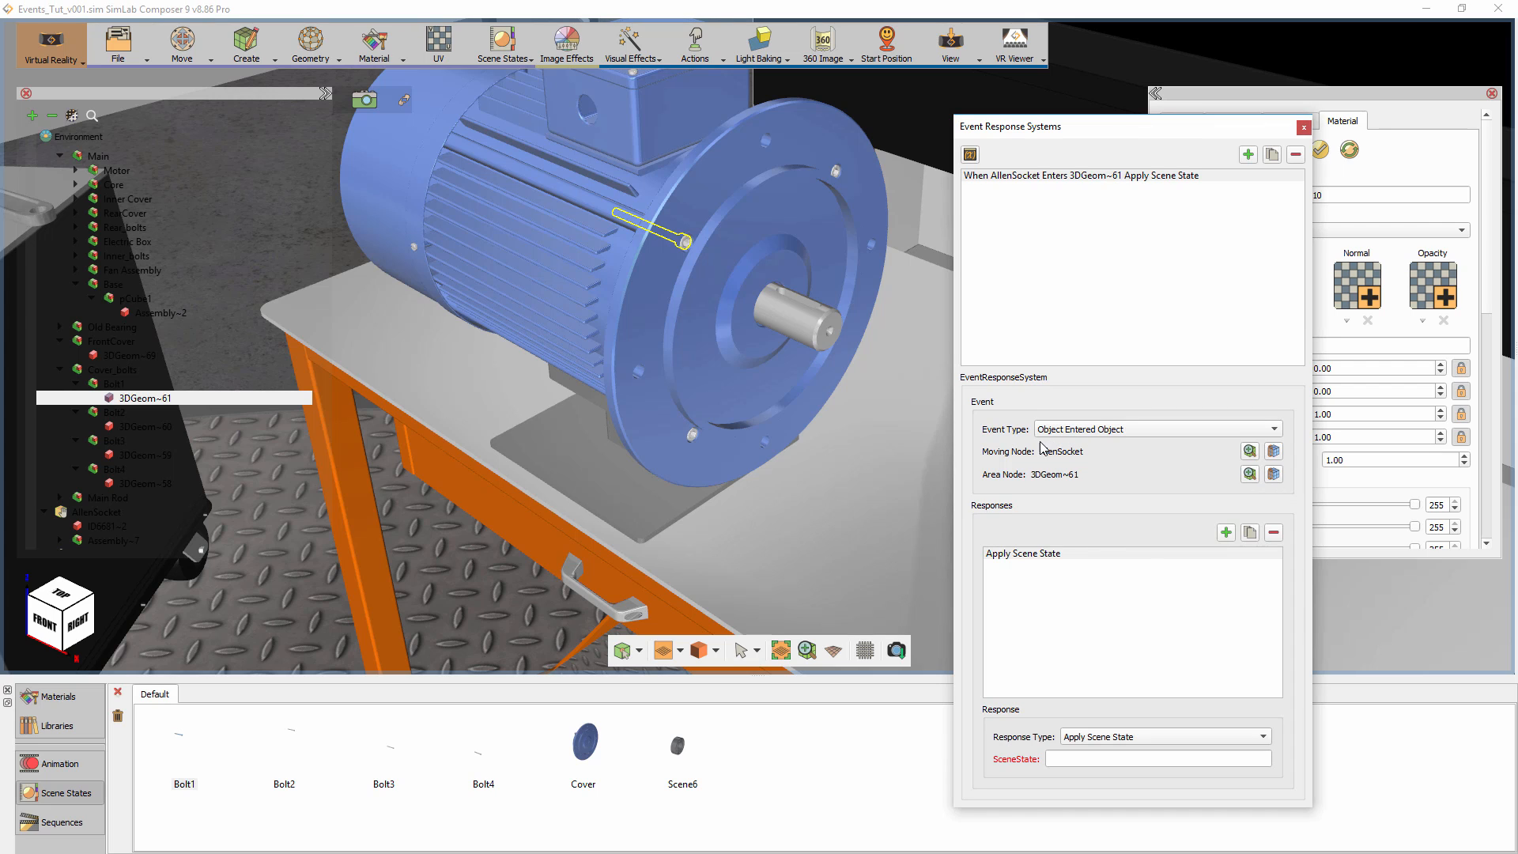
Change the event's response type to Play Sequence and choose Bolt1_animation as the sequence.
drag(784, 483, 787, 428)
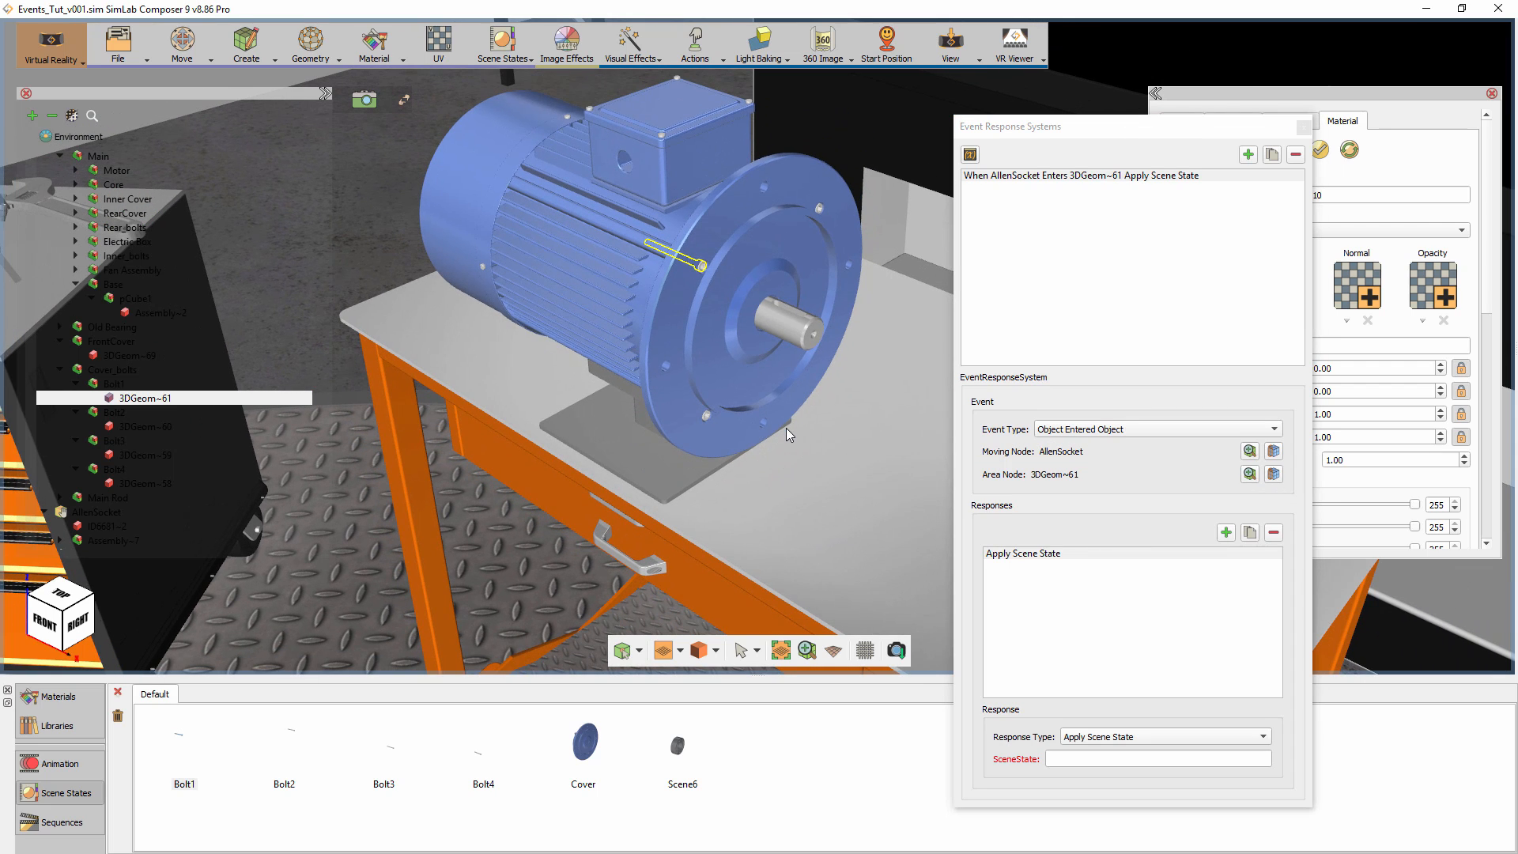
click(1049, 557)
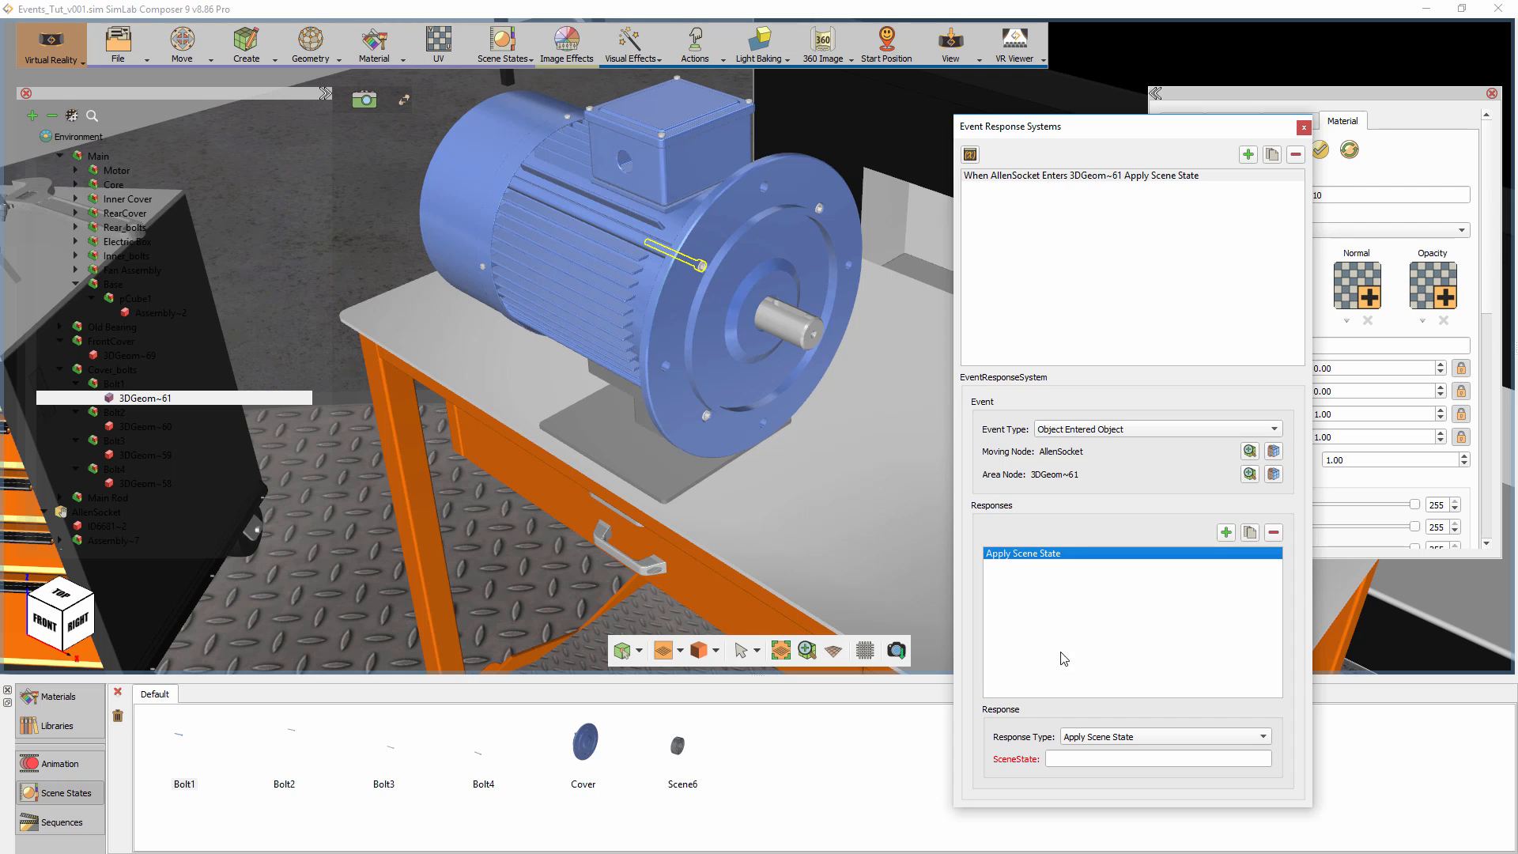
click(1091, 738)
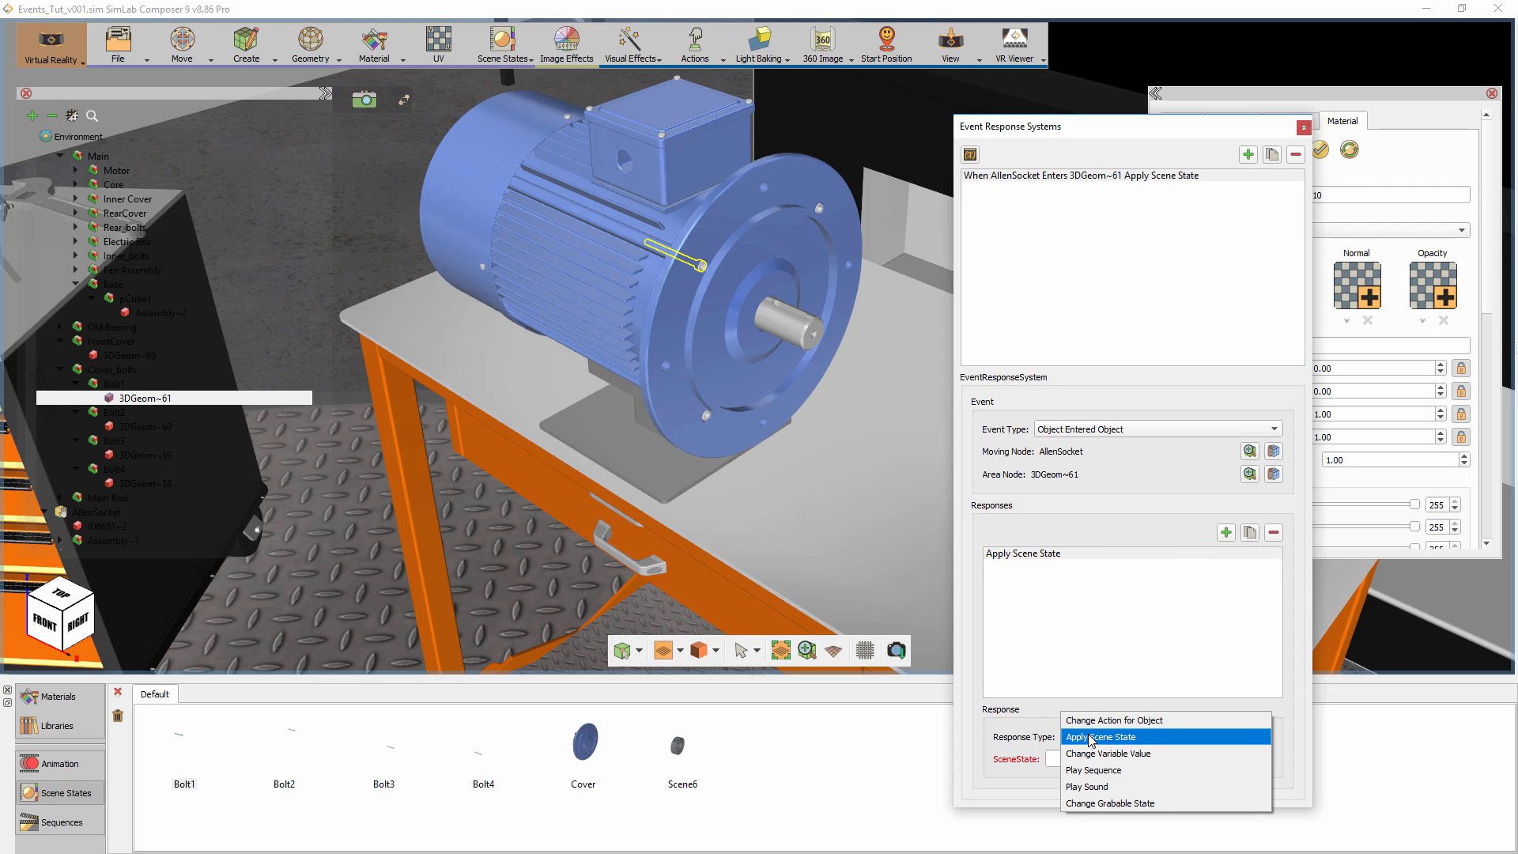
click(1089, 771)
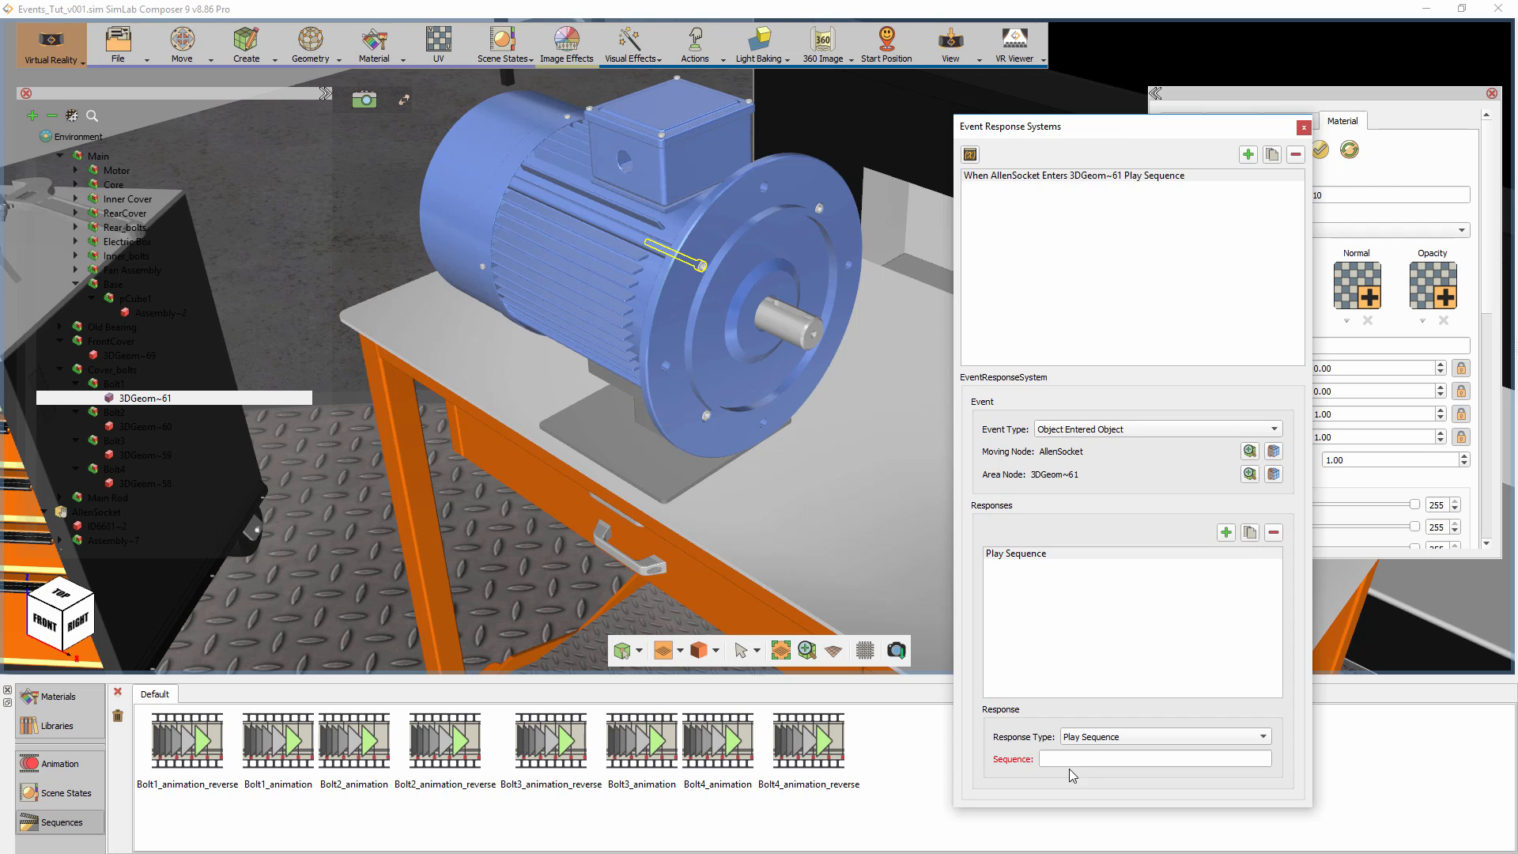
click(251, 747)
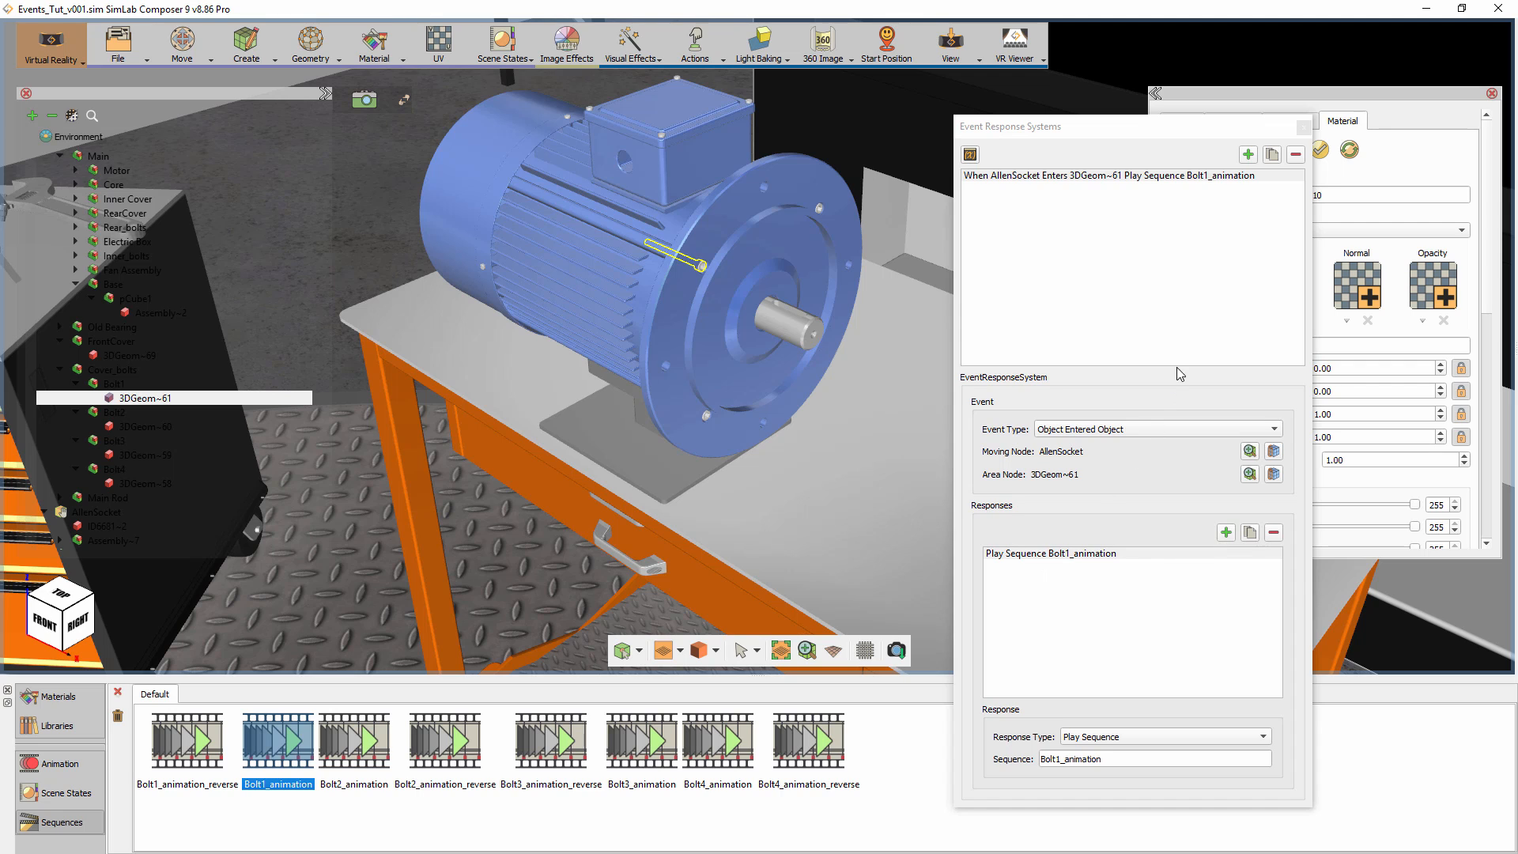
Close the events editor, run the scene in Desktop Mode and grab the yellow-handled Allen socket from the tool cart.
click(1301, 130)
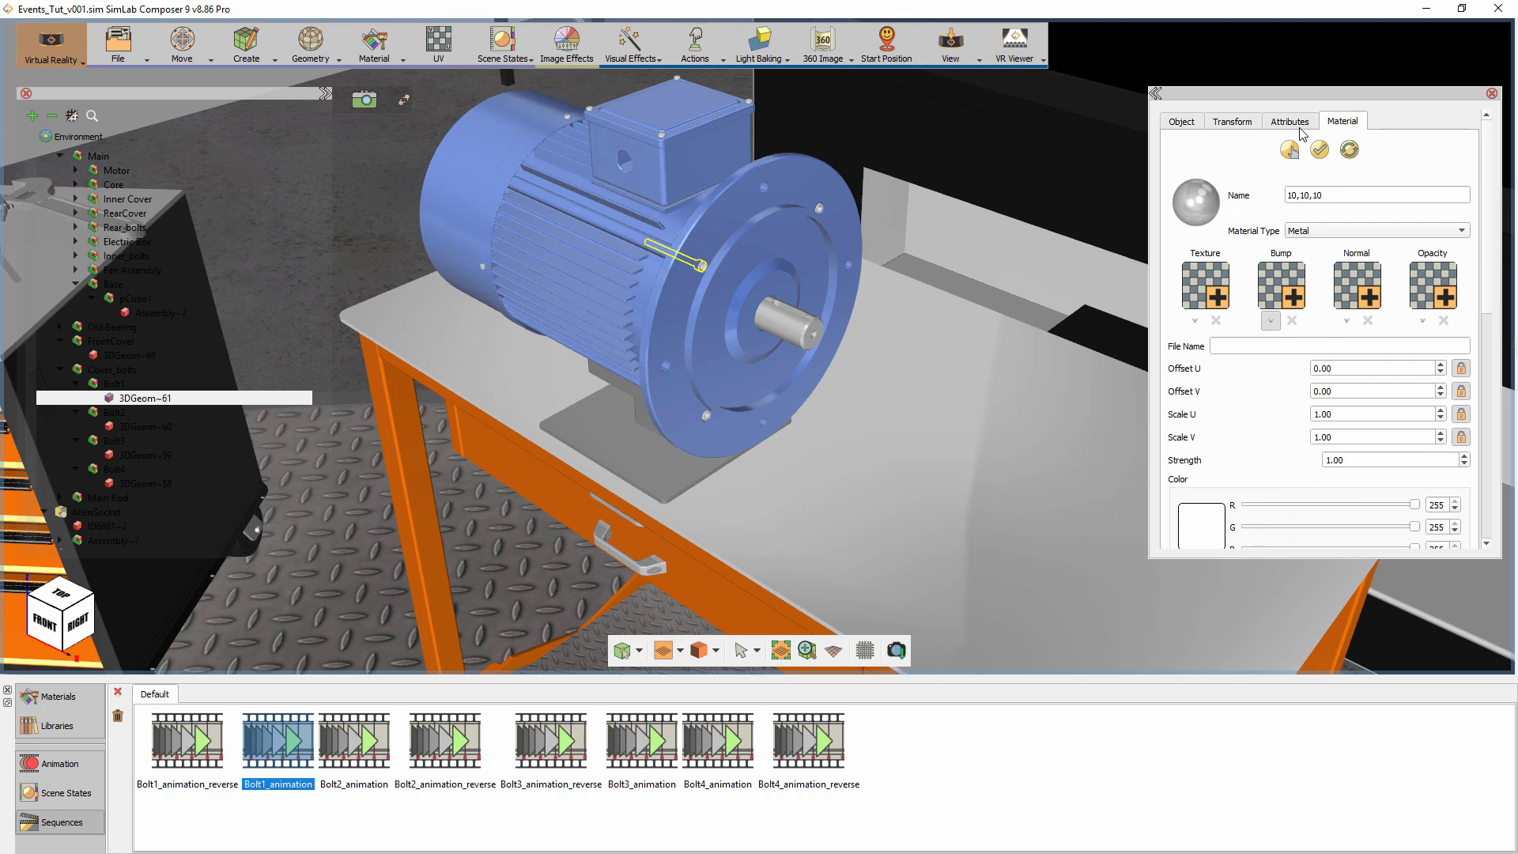
click(980, 59)
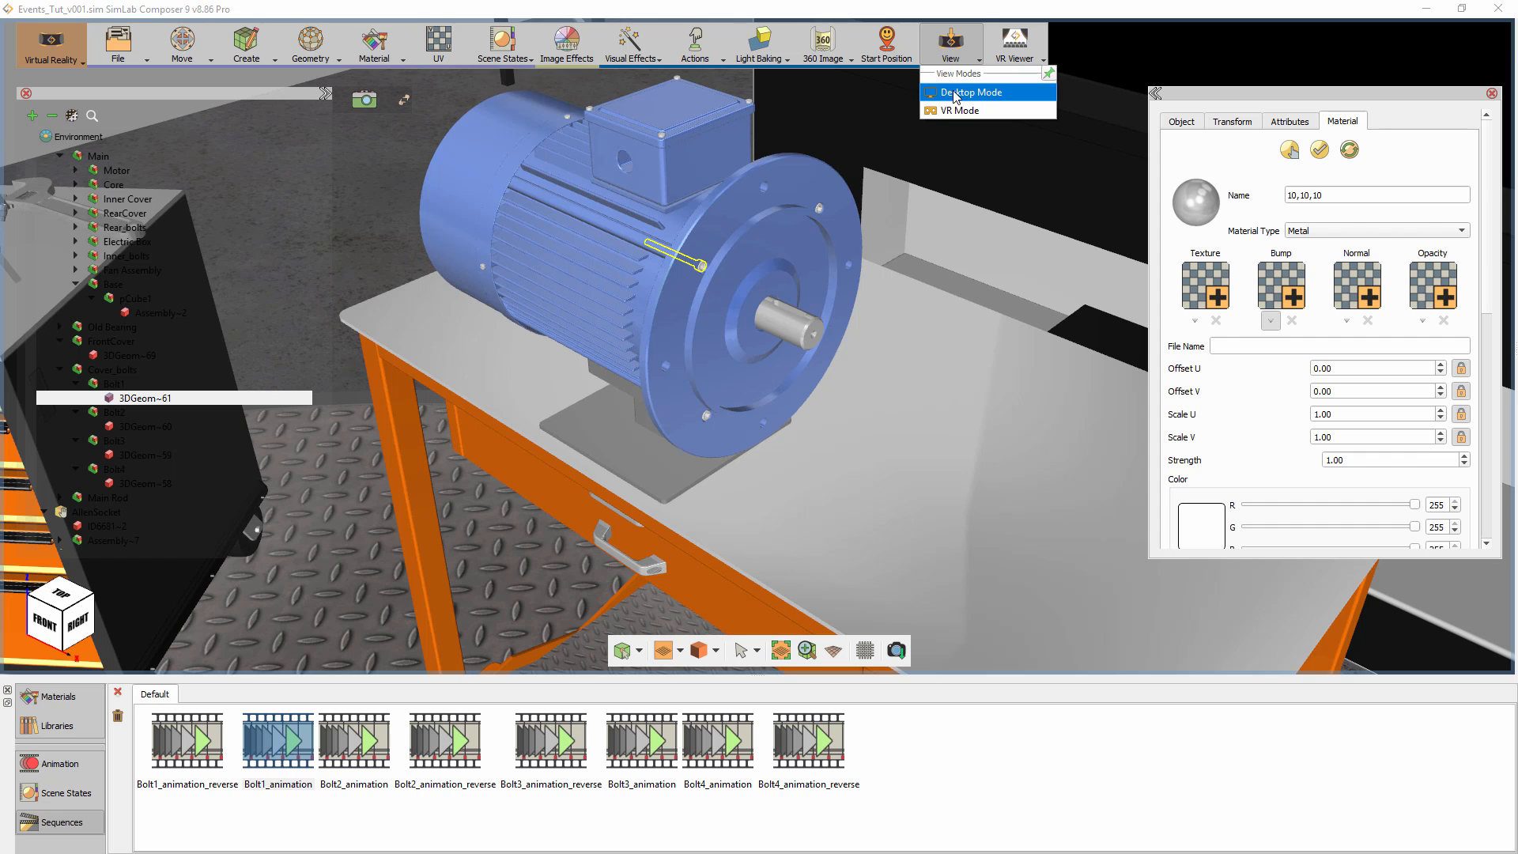
click(956, 96)
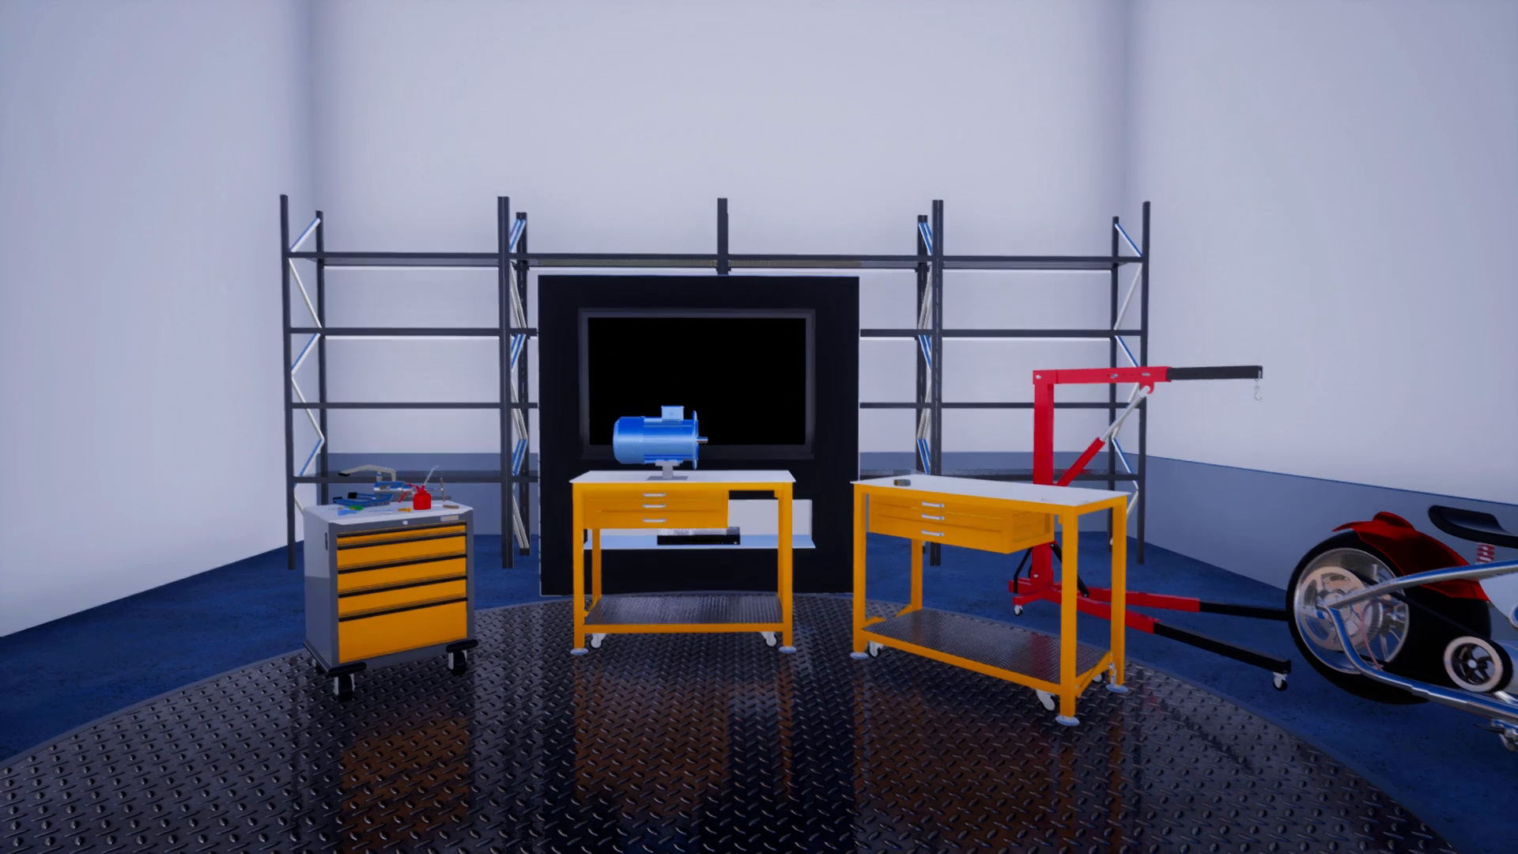
key(w)
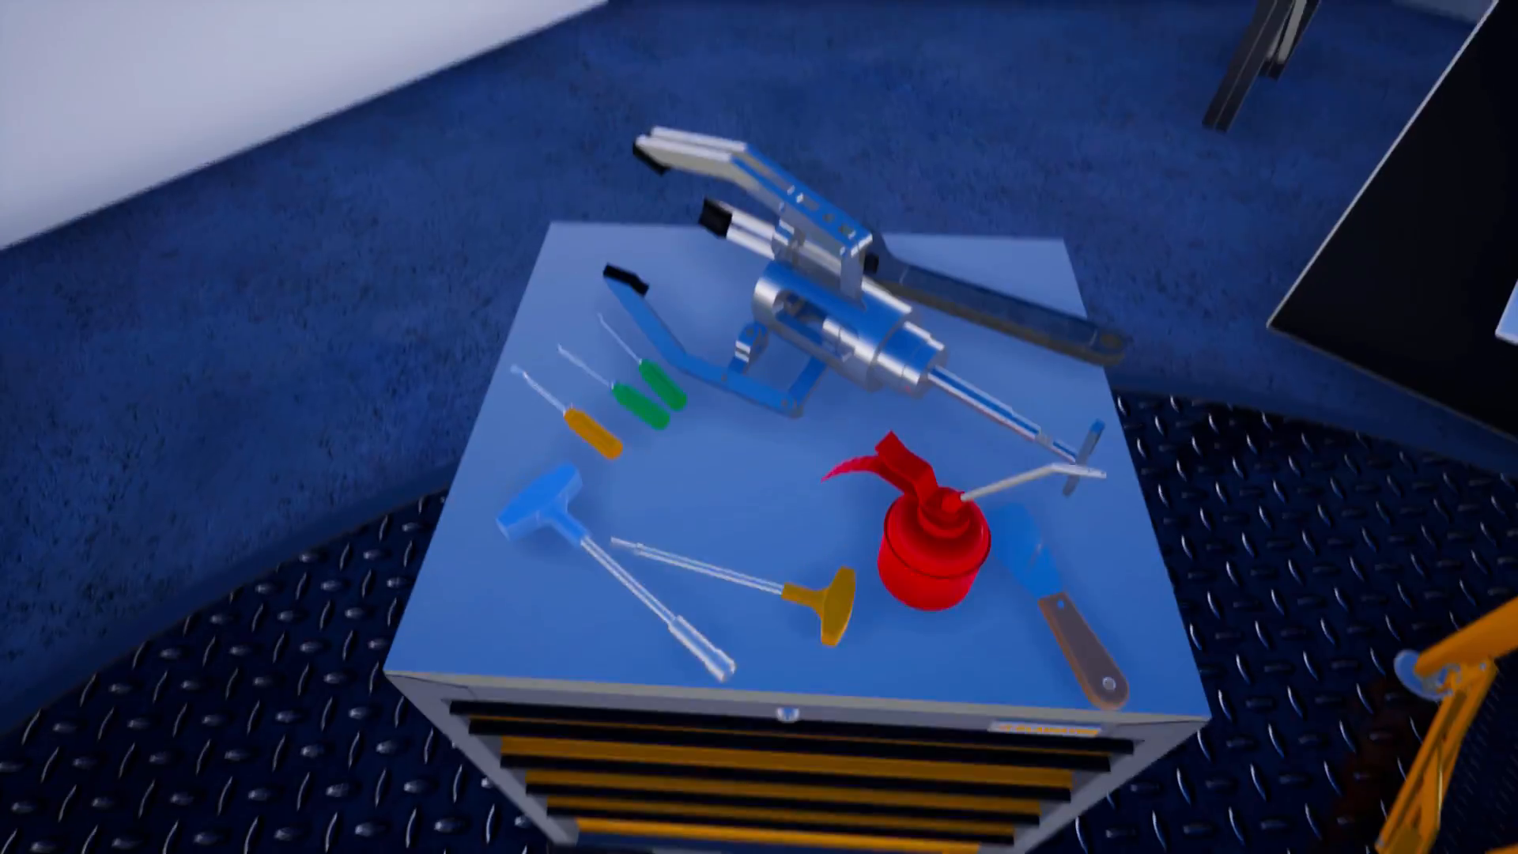
right_drag(807, 427, 807, 503)
click(807, 499)
Carry the Allen socket to the first cover bolt to test its unscrewing event, and return to the editing view.
key(s)
key(d)
key(w)
key(w)
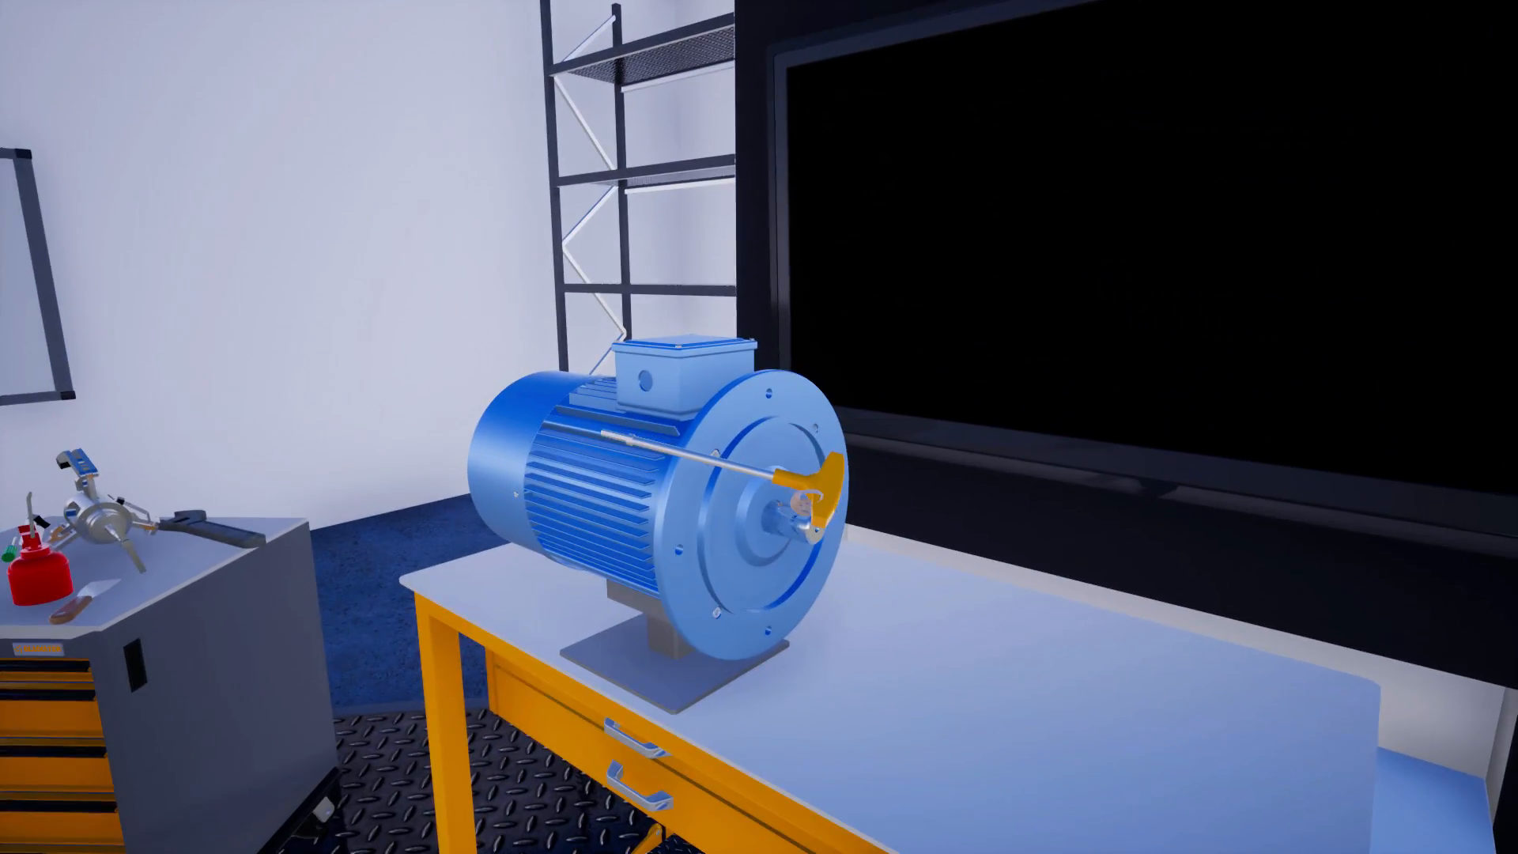
key(w)
click(809, 500)
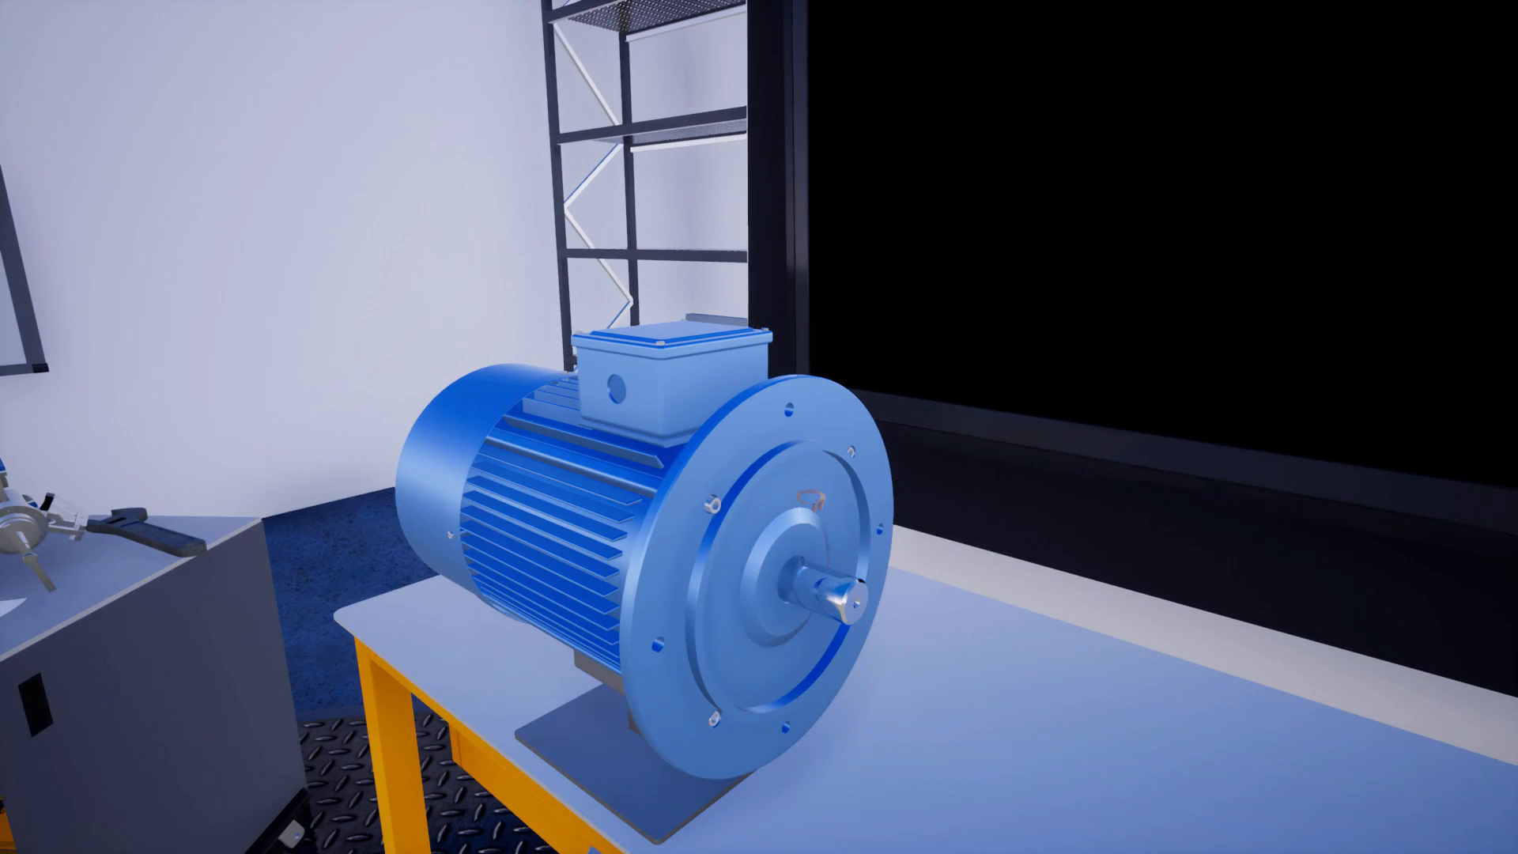
right_drag(811, 496, 803, 494)
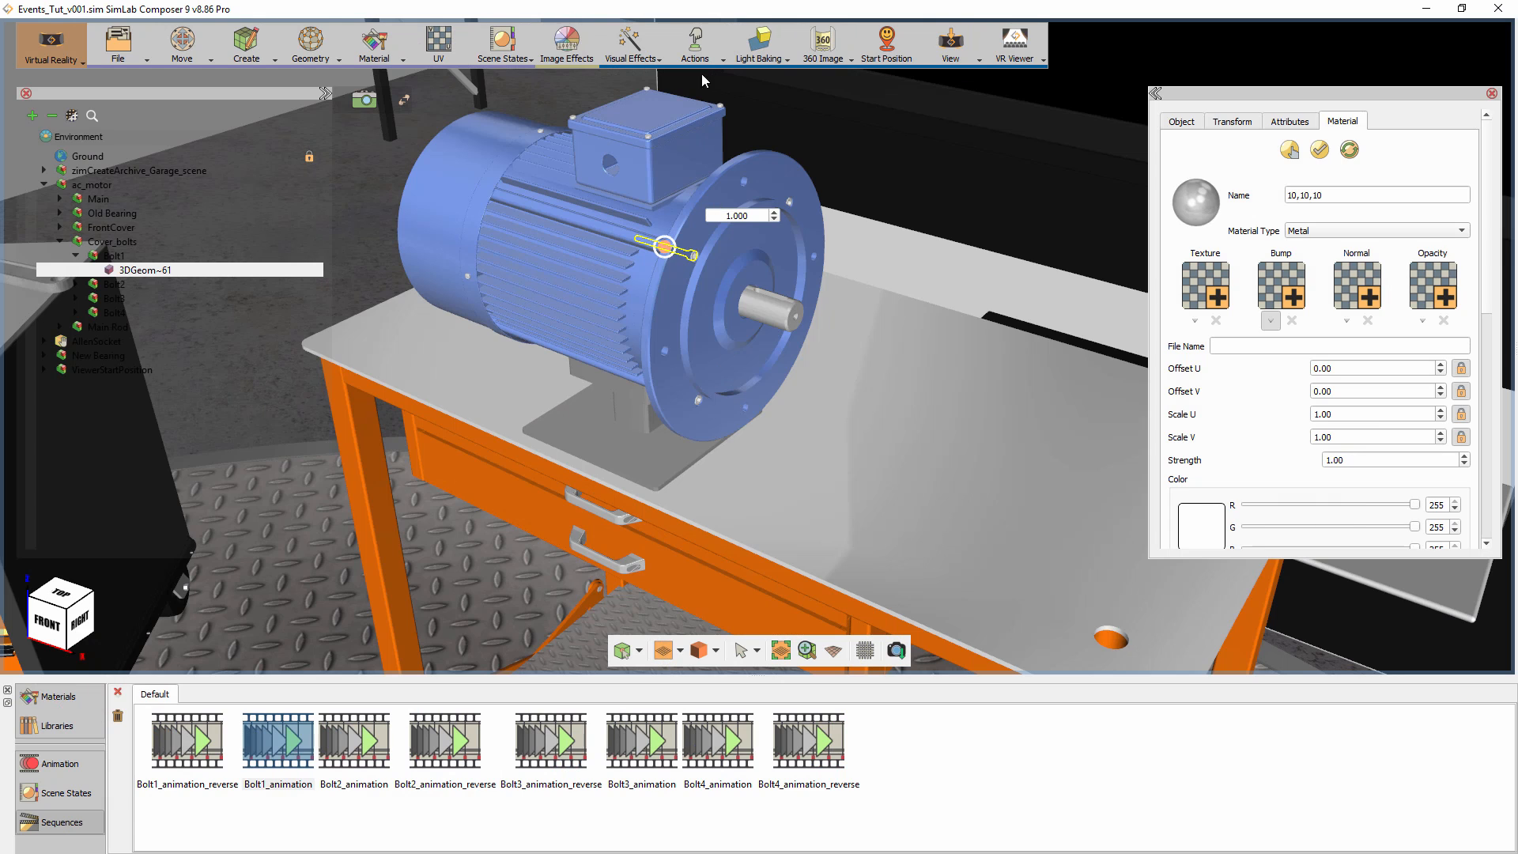
Open the VR Events editor again and duplicate the event that plays Bolt1_animation.
click(695, 45)
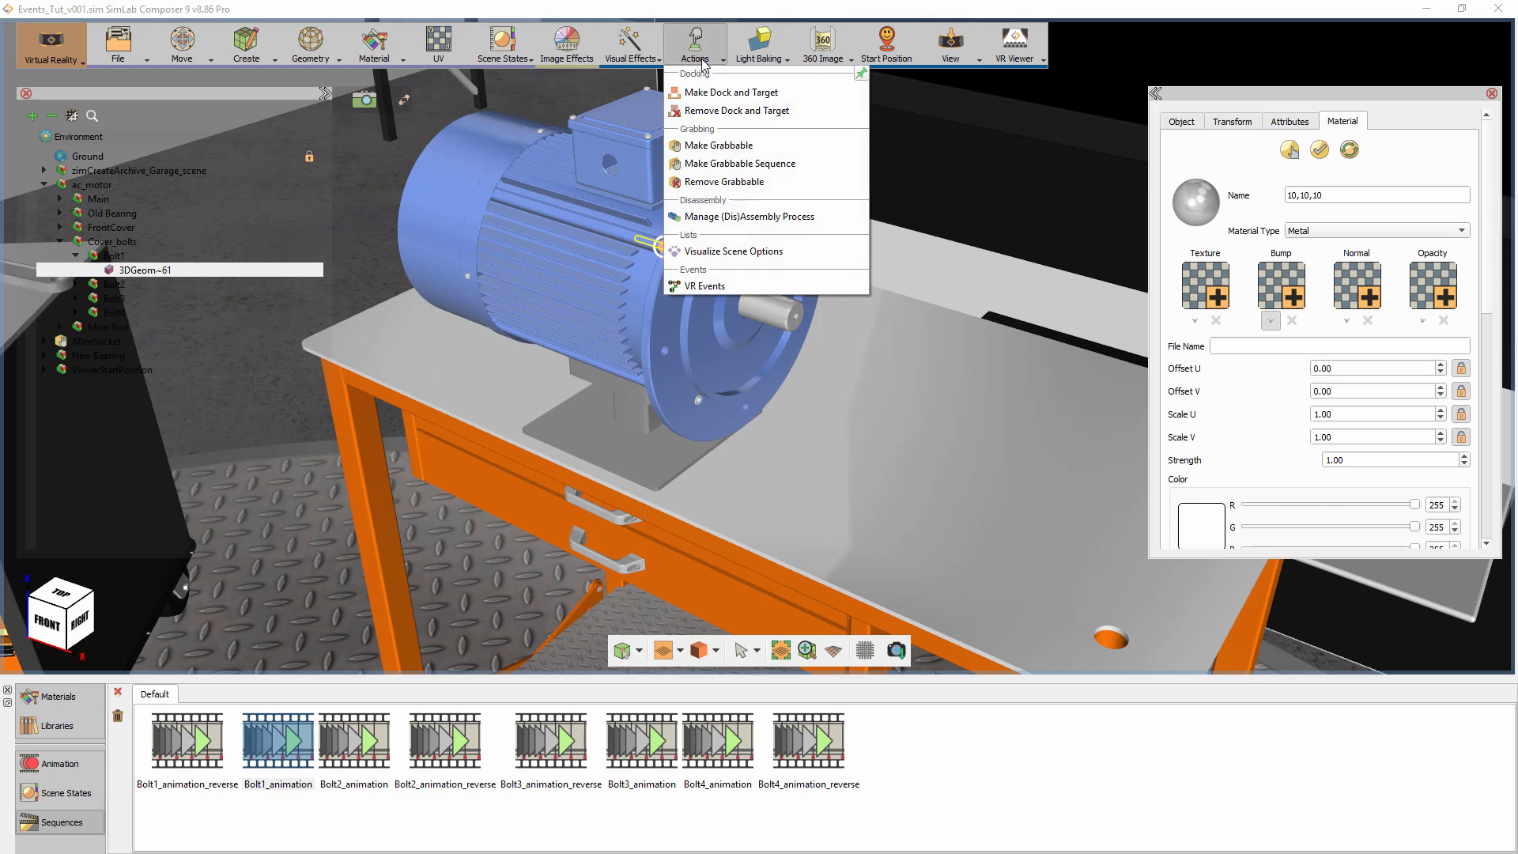
click(716, 284)
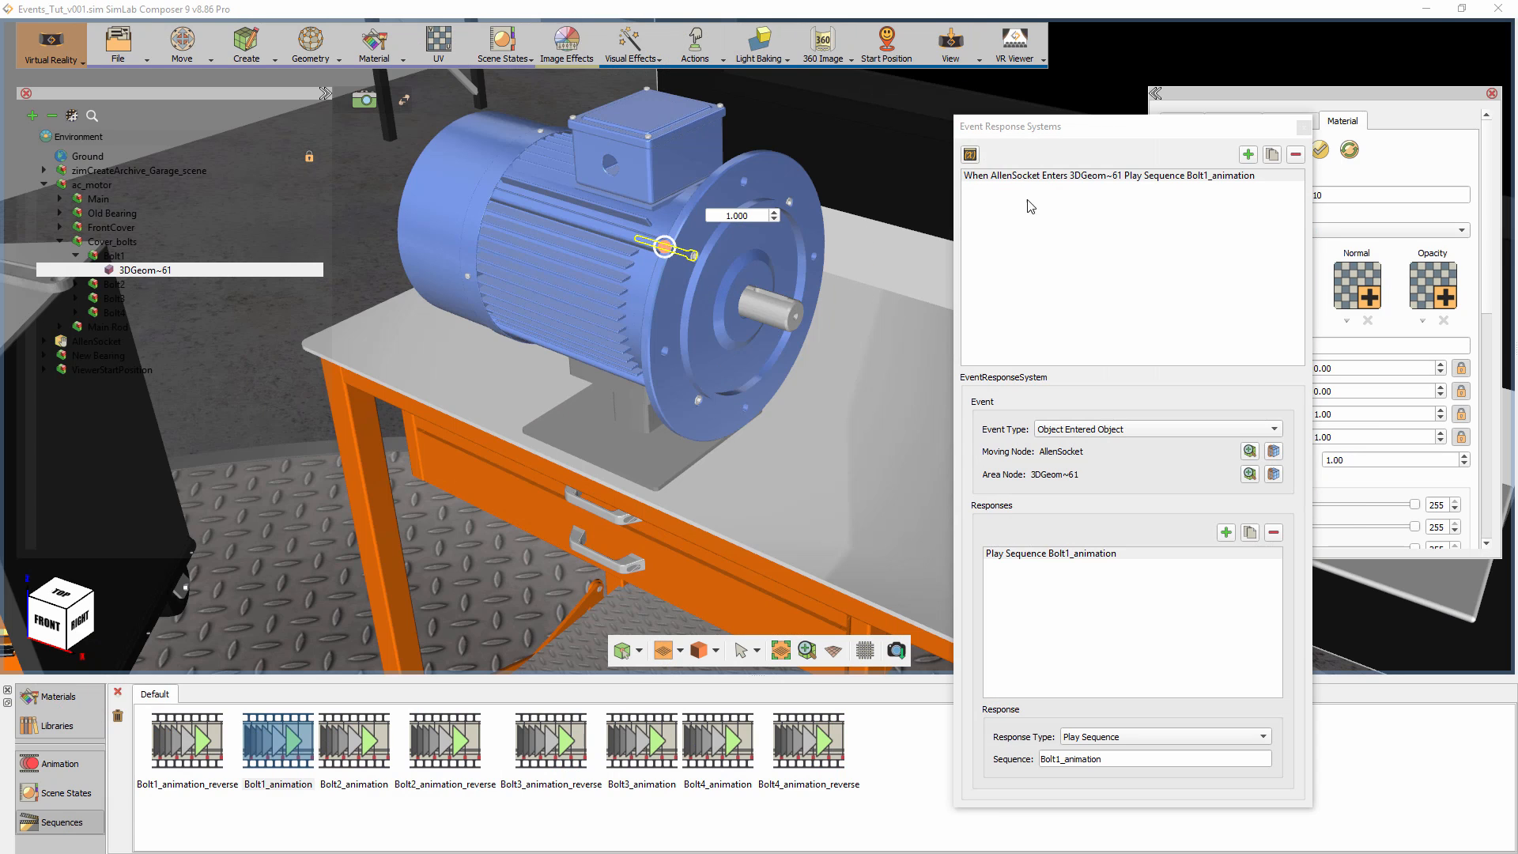
click(1060, 177)
click(1272, 154)
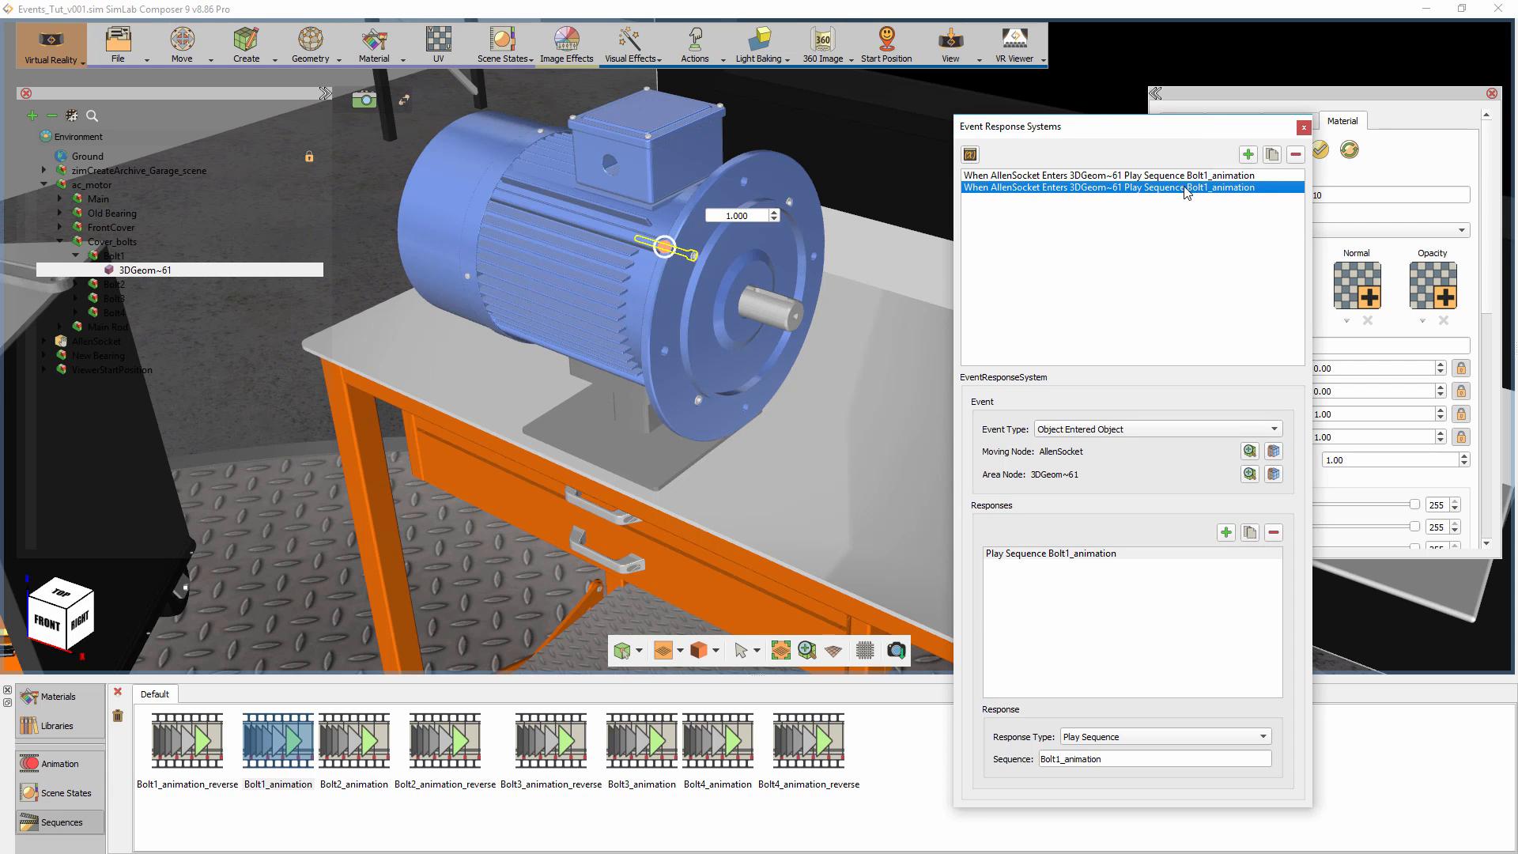
Try to make Bolt2's geometry the area node of the AllenSocket event, and set the event's response sequence to Bolt2_animation.
click(97, 342)
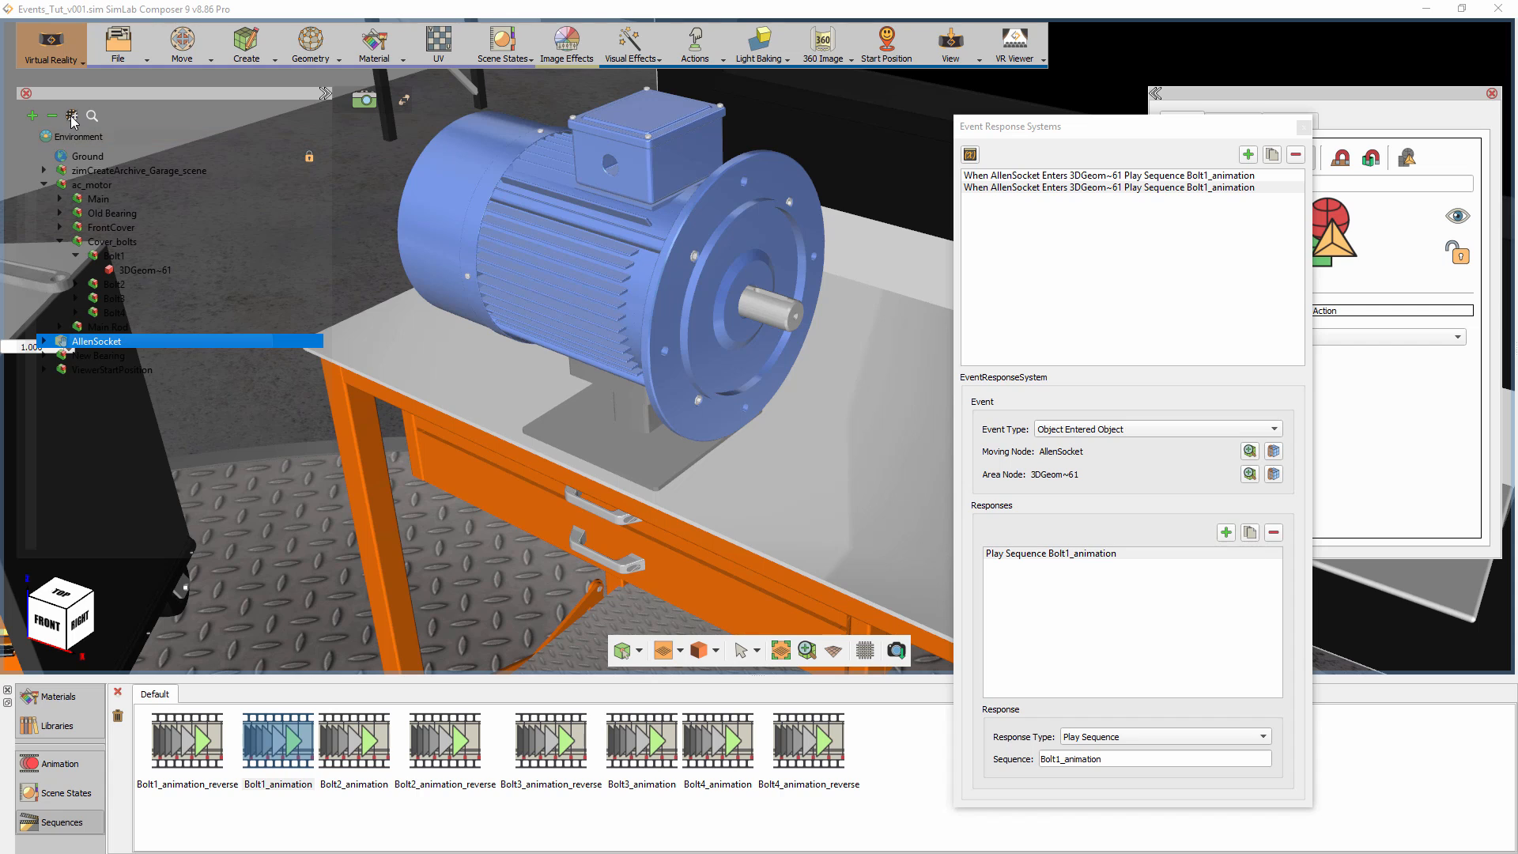
click(1250, 475)
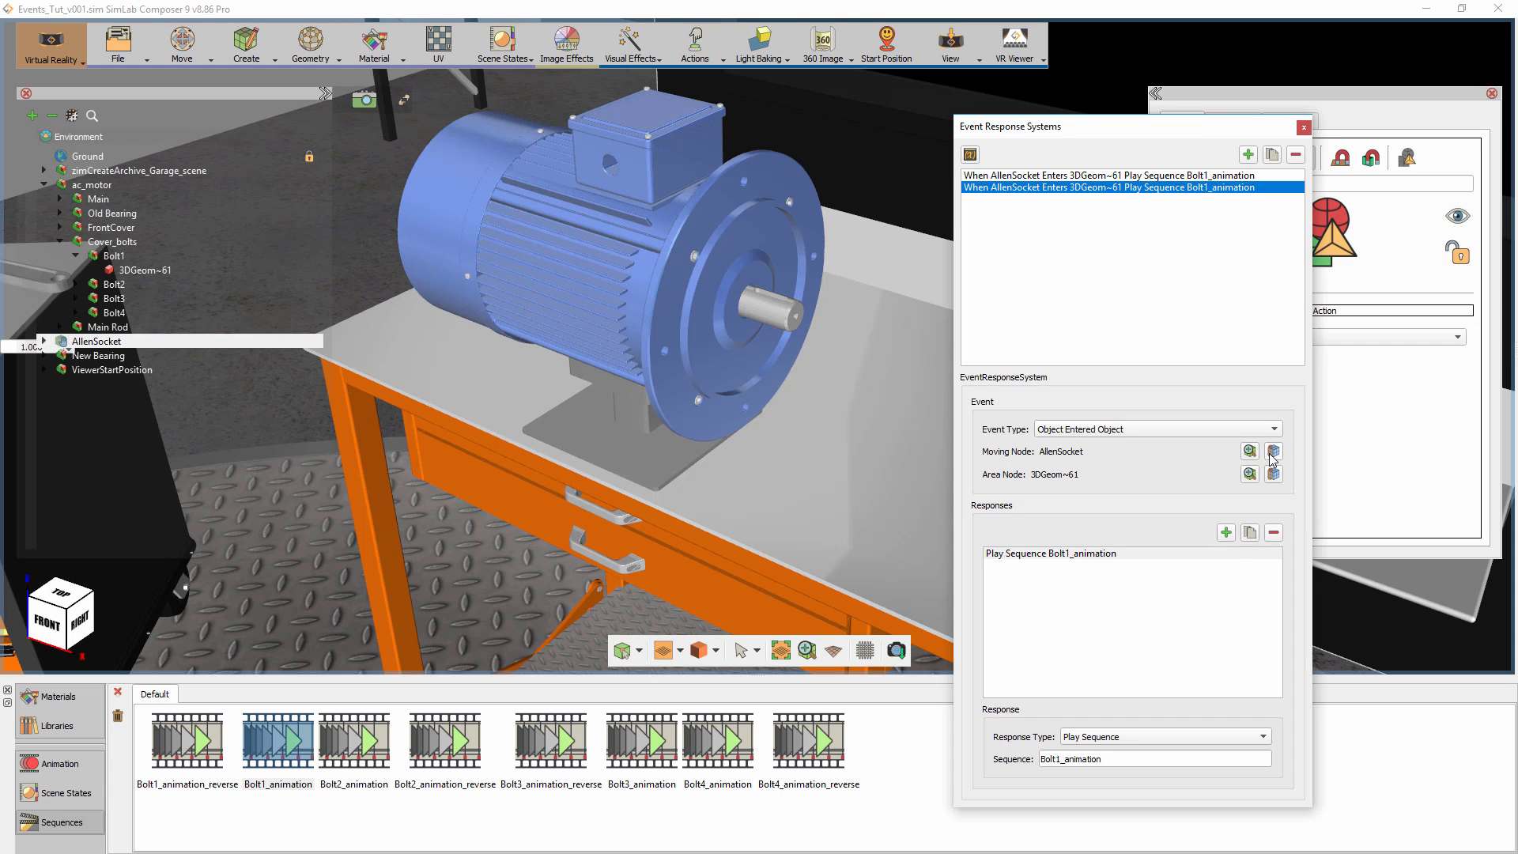
click(789, 202)
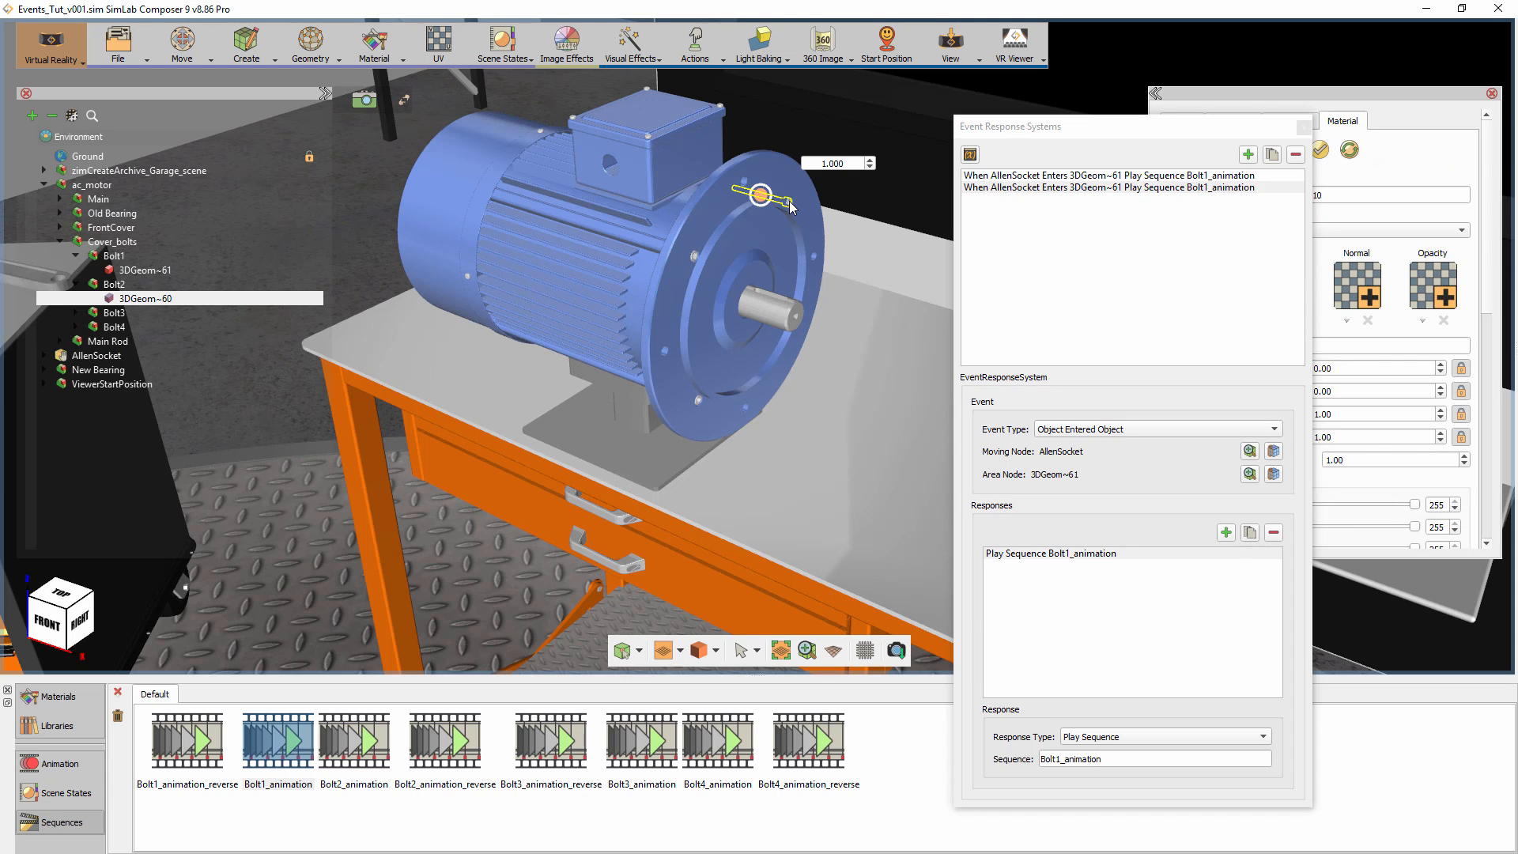
click(1274, 475)
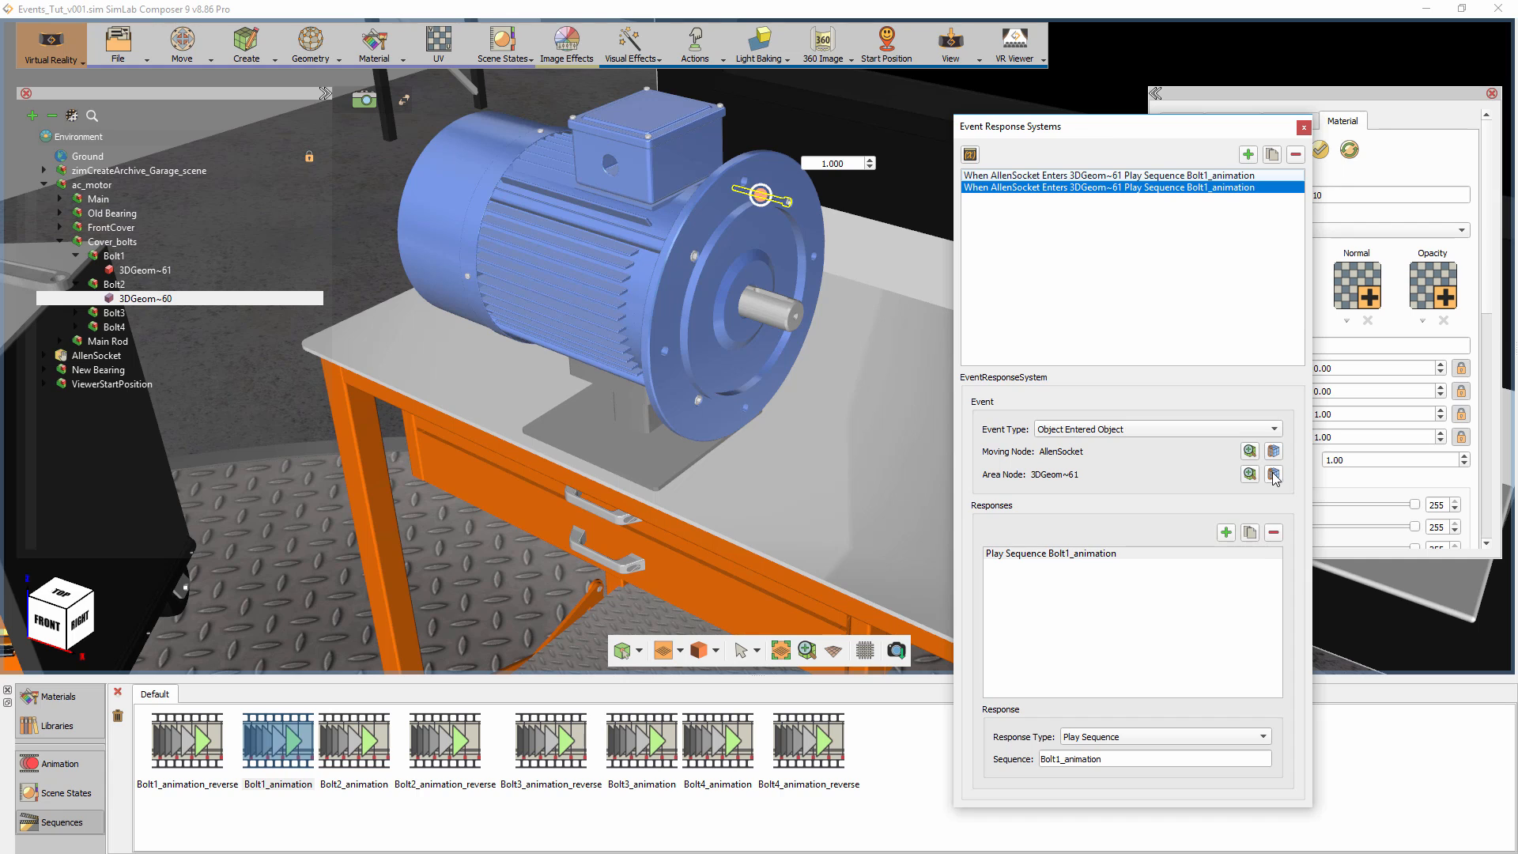
click(1088, 554)
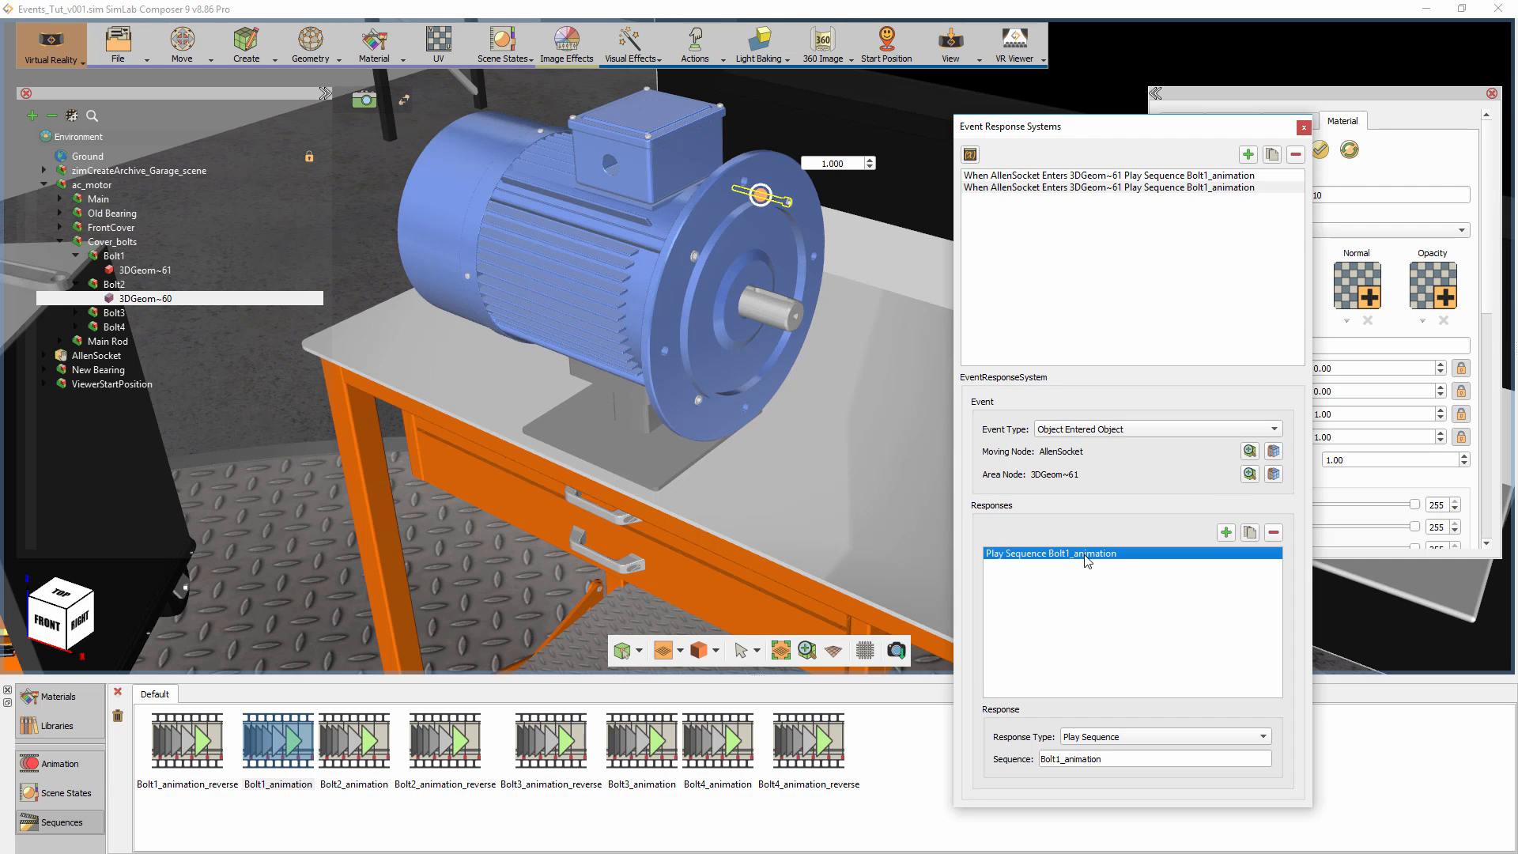
click(339, 761)
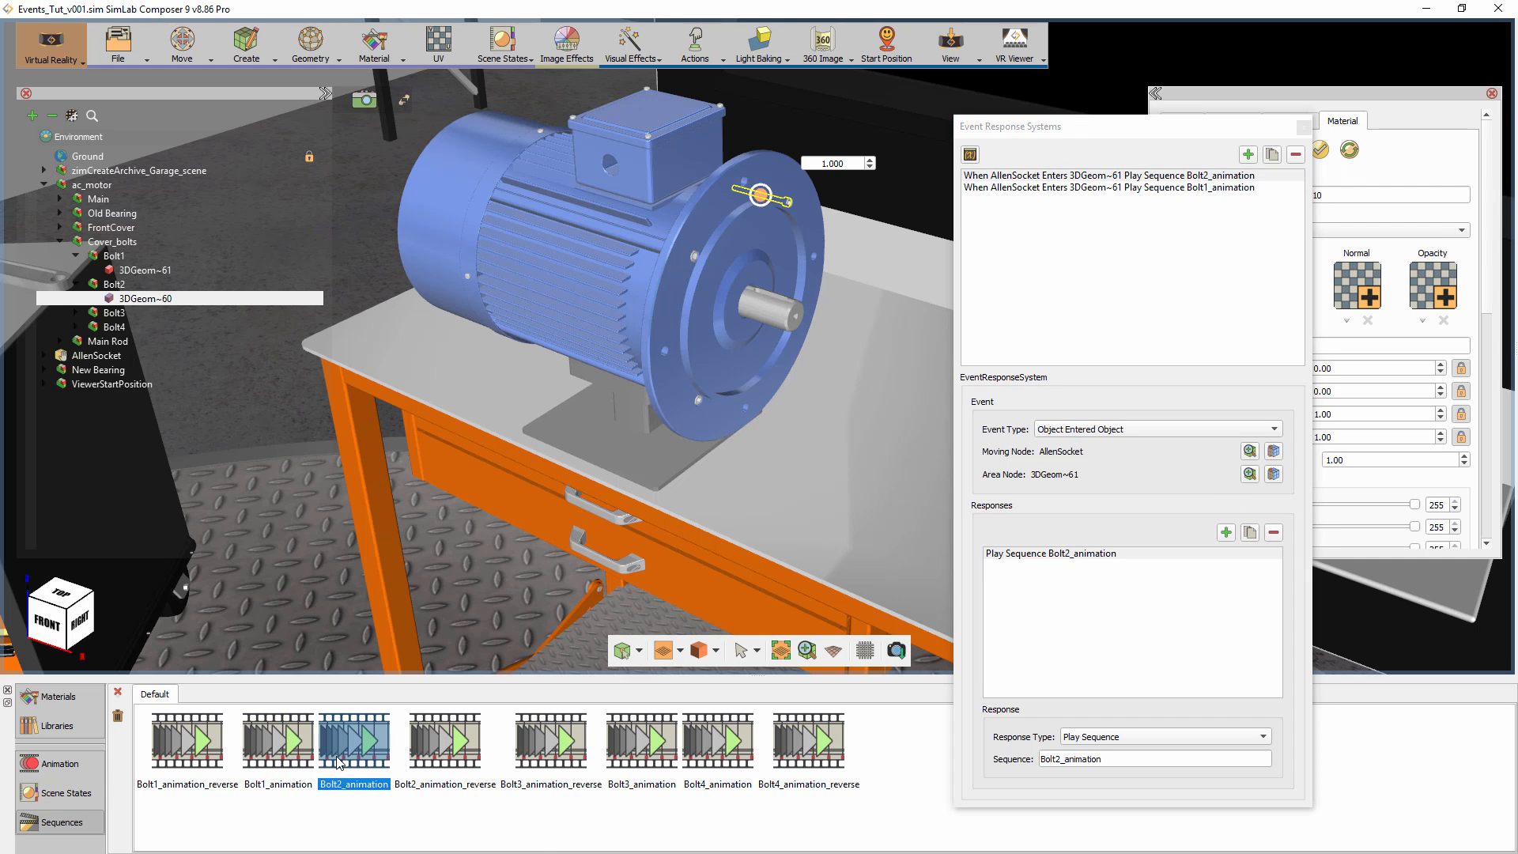
Duplicate the Bolt1_animation event, assigning Bolt3's geometry as the copy's area node and Bolt3_animation as its sequence.
click(1219, 189)
click(1272, 155)
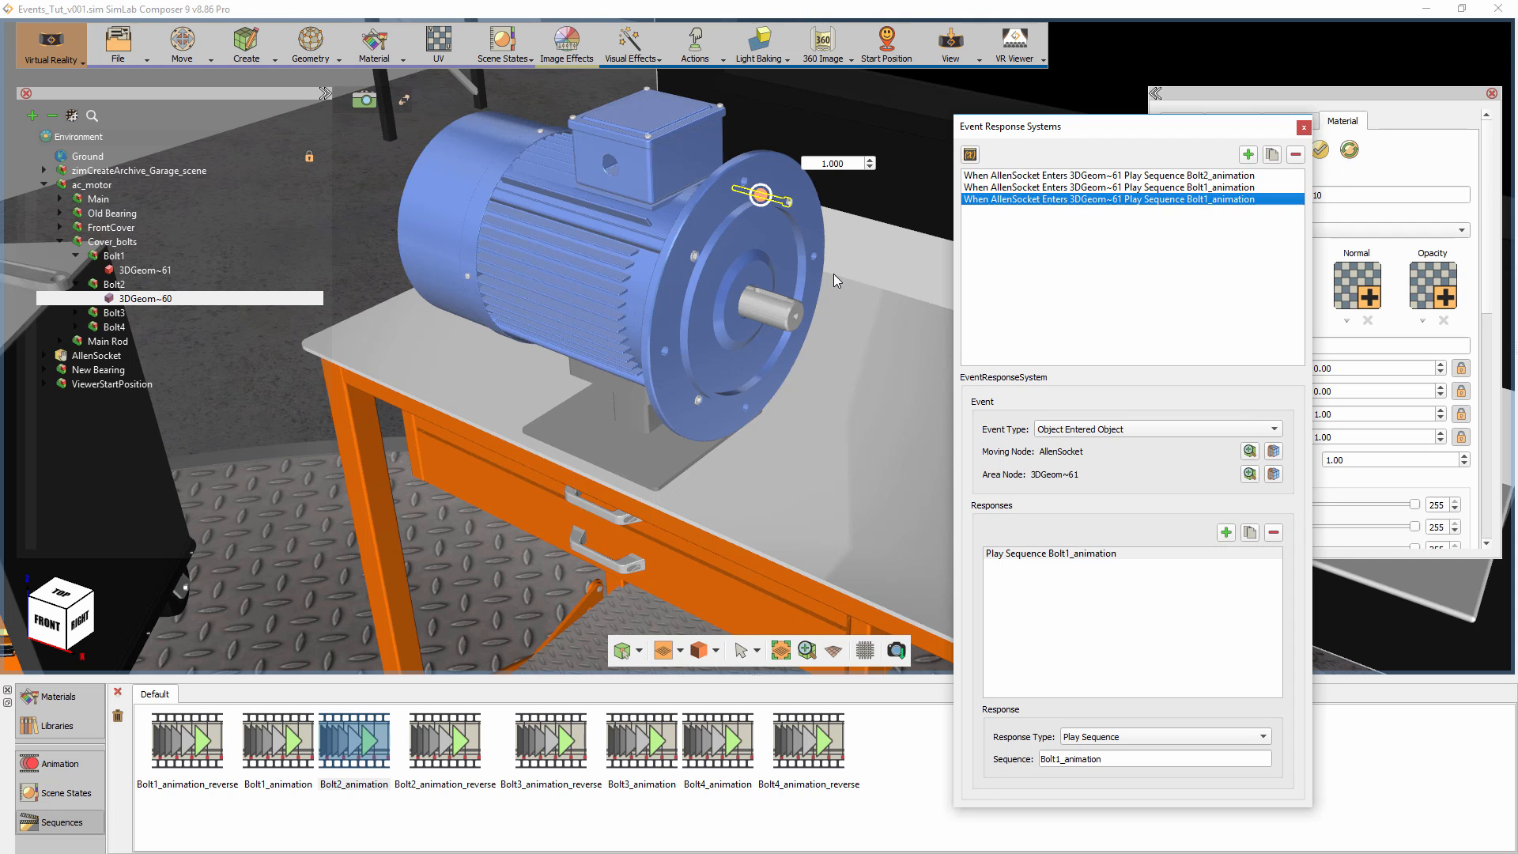
middle_drag(833, 273, 637, 348)
scroll(625, 404, up, 5)
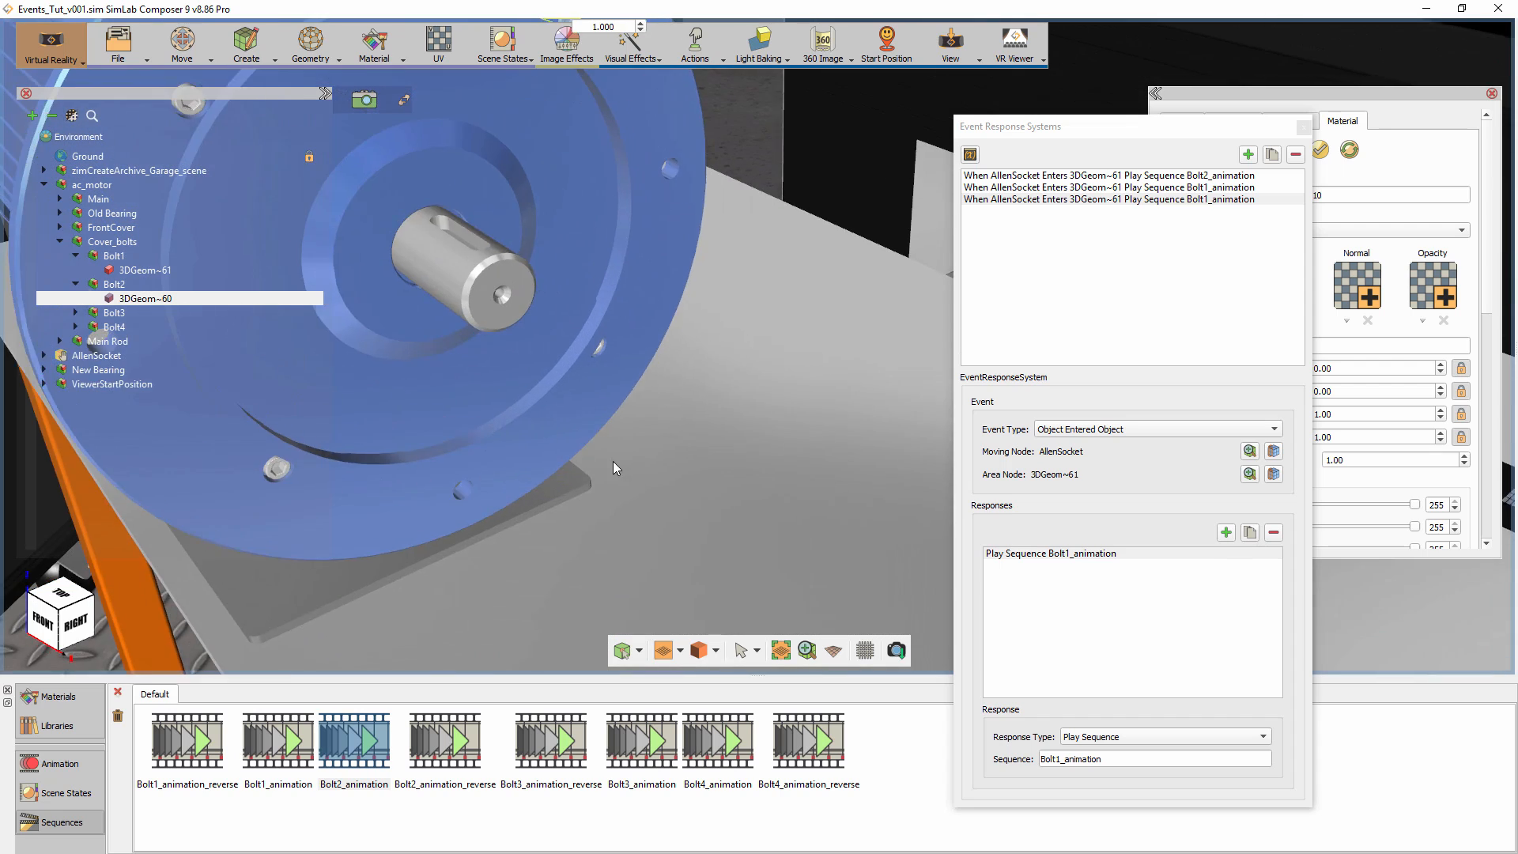
middle_drag(614, 462, 541, 375)
click(550, 275)
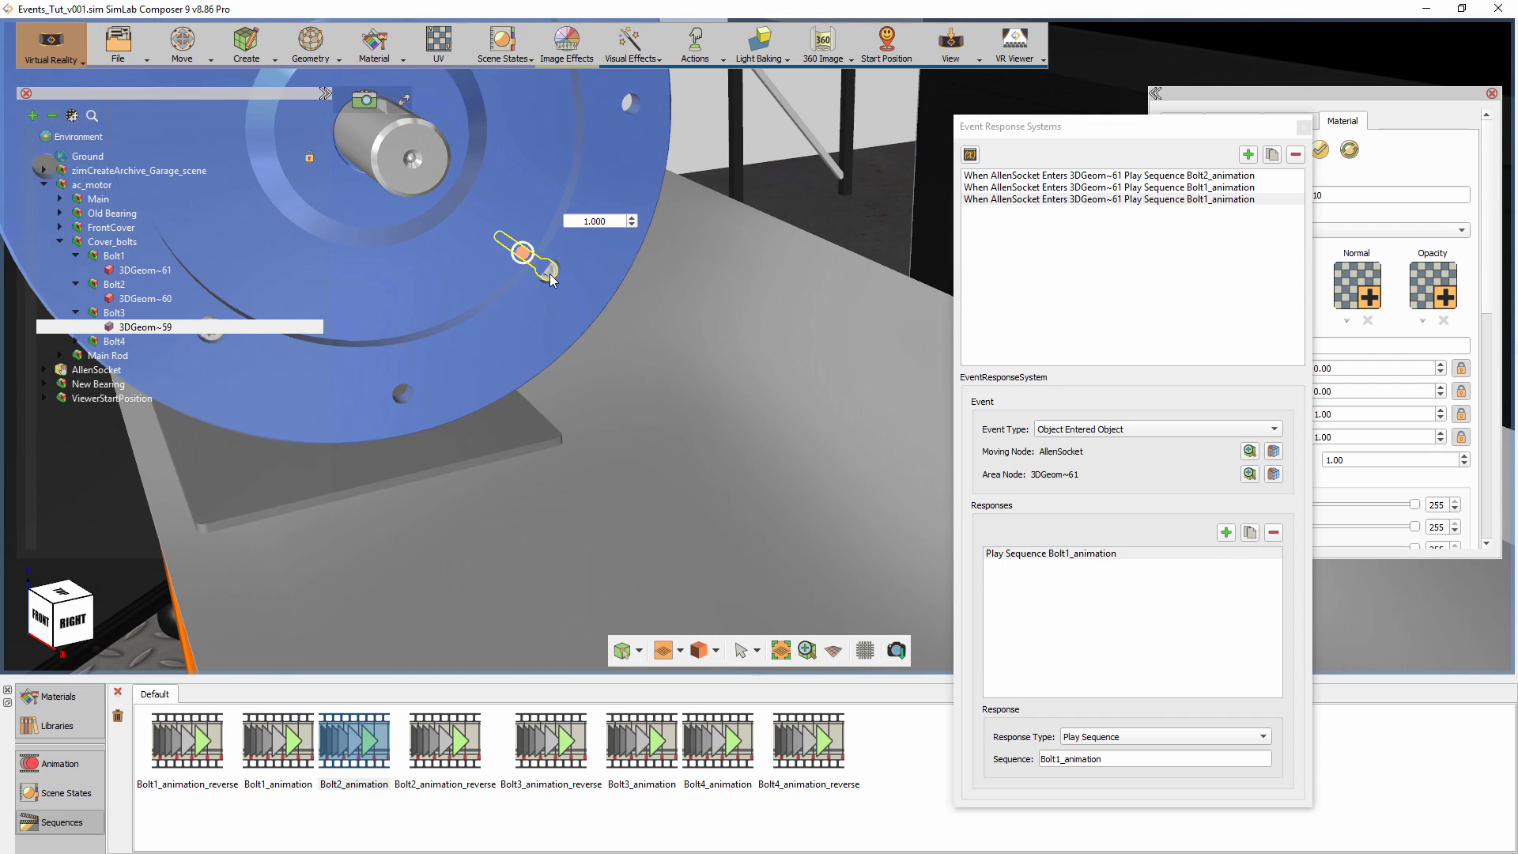
click(1274, 474)
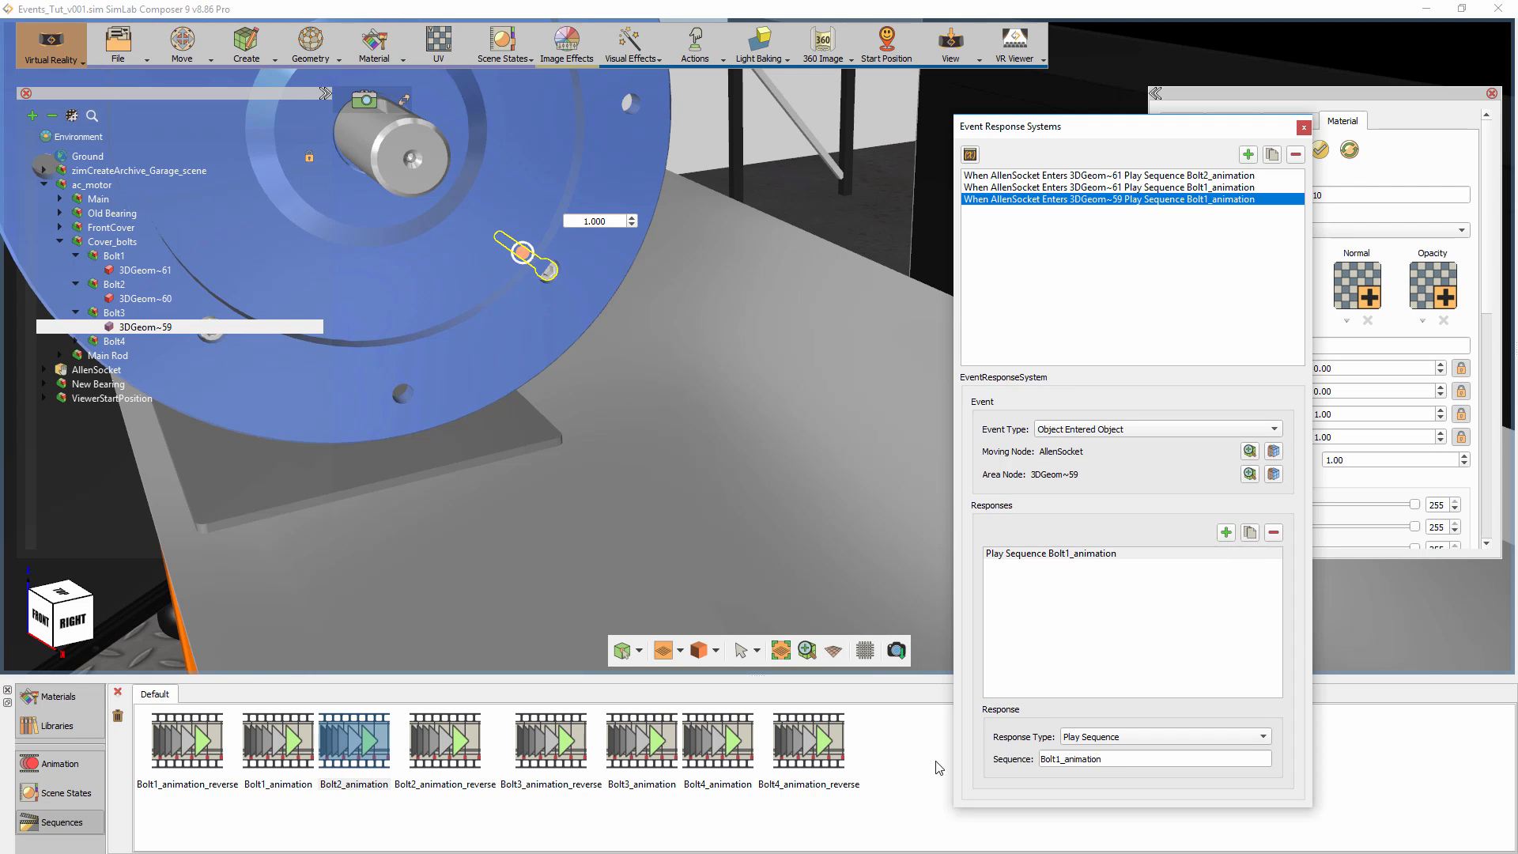
click(656, 751)
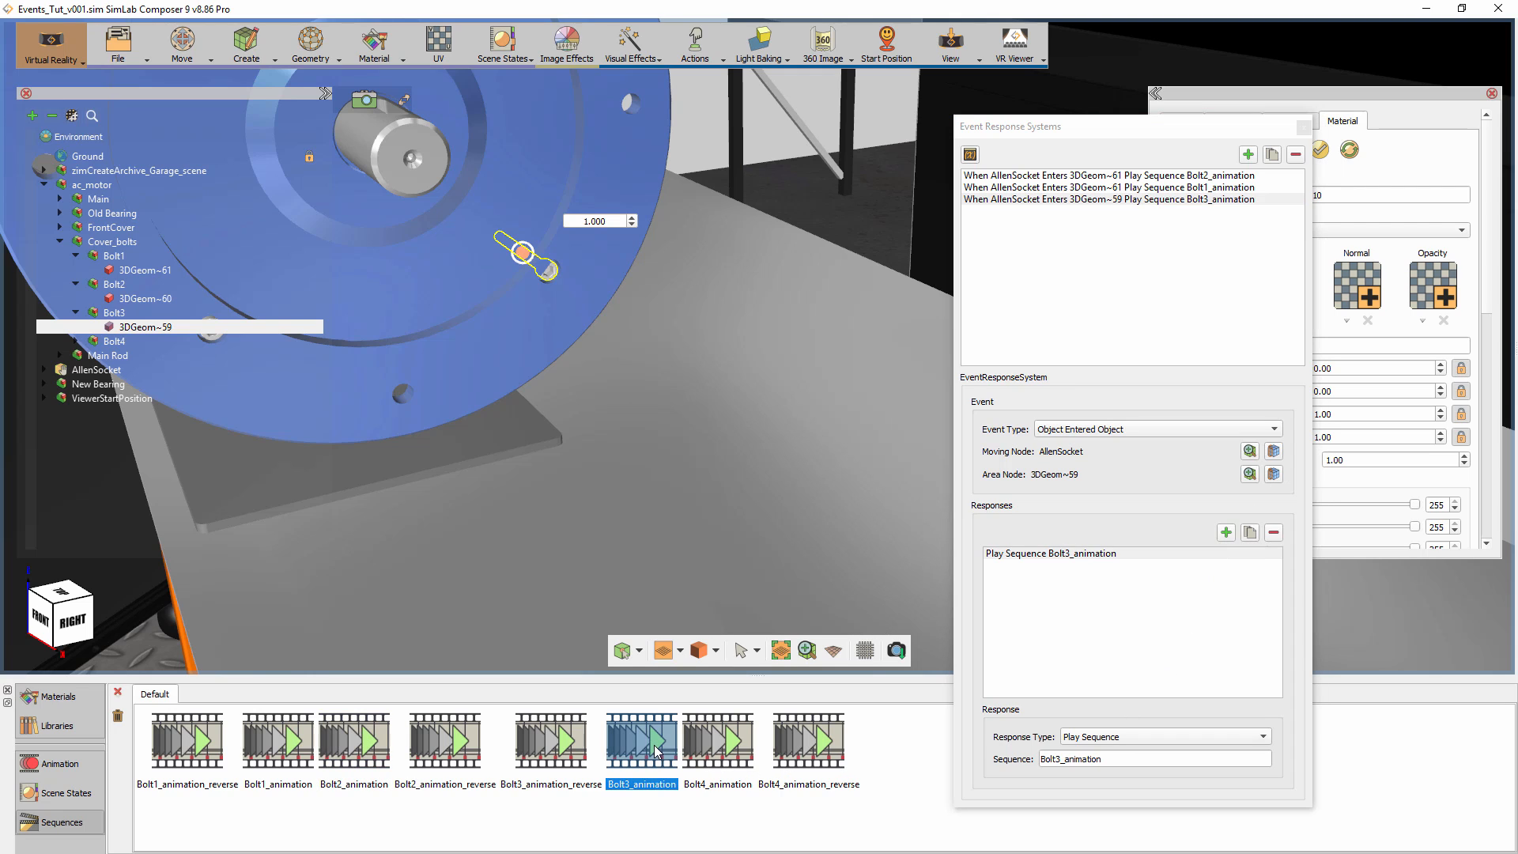
Duplicate the Bolt2_animation event, assigning Bolt4's geometry as the copy's area node and Bolt4_animation as its sequence.
click(1270, 156)
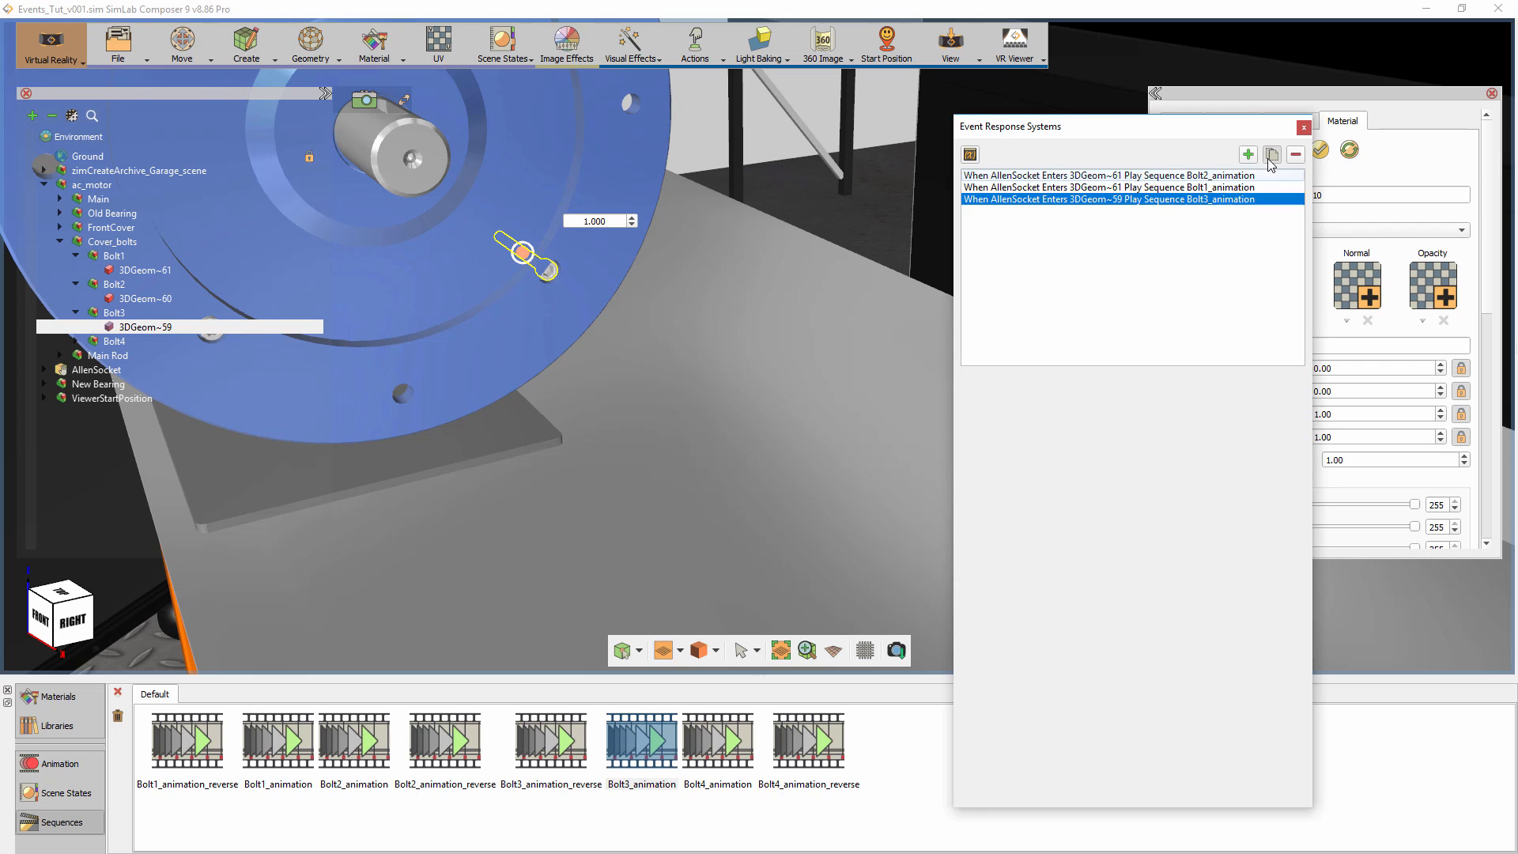
middle_drag(645, 373, 953, 419)
click(507, 373)
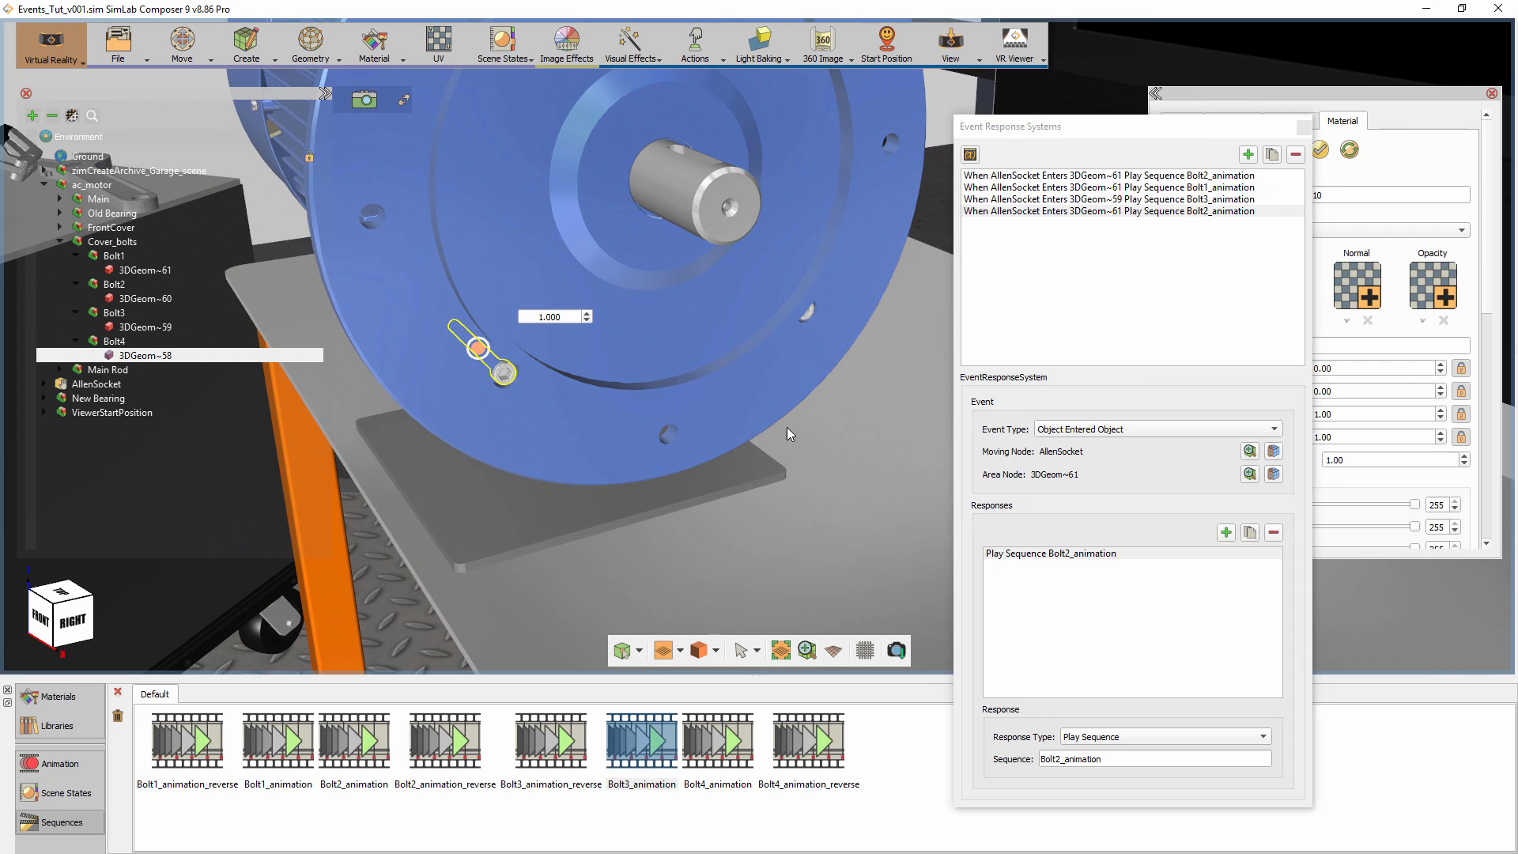
click(1274, 474)
click(1274, 474)
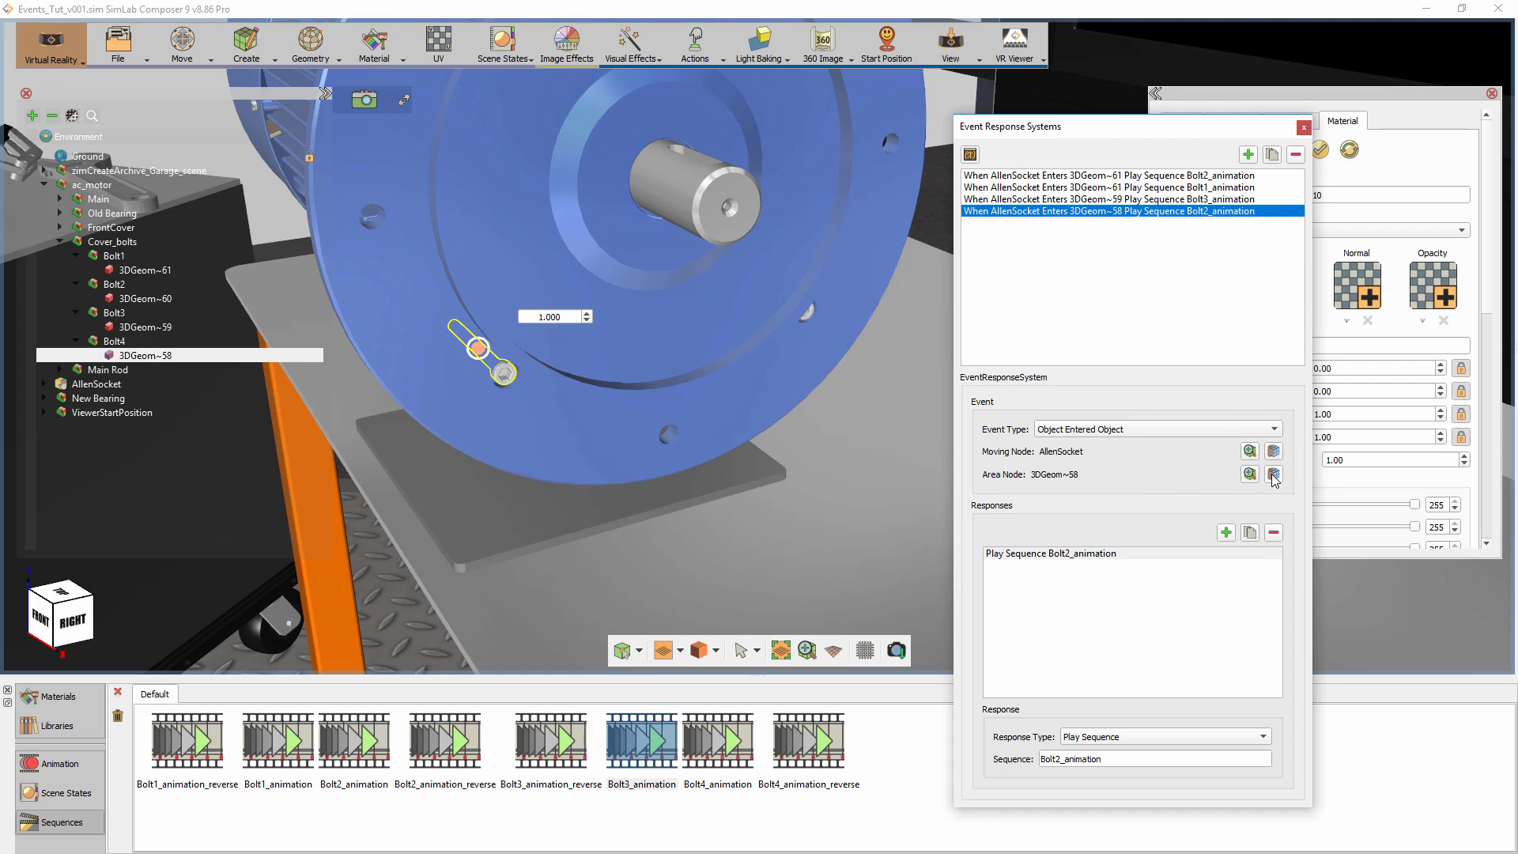
click(1094, 553)
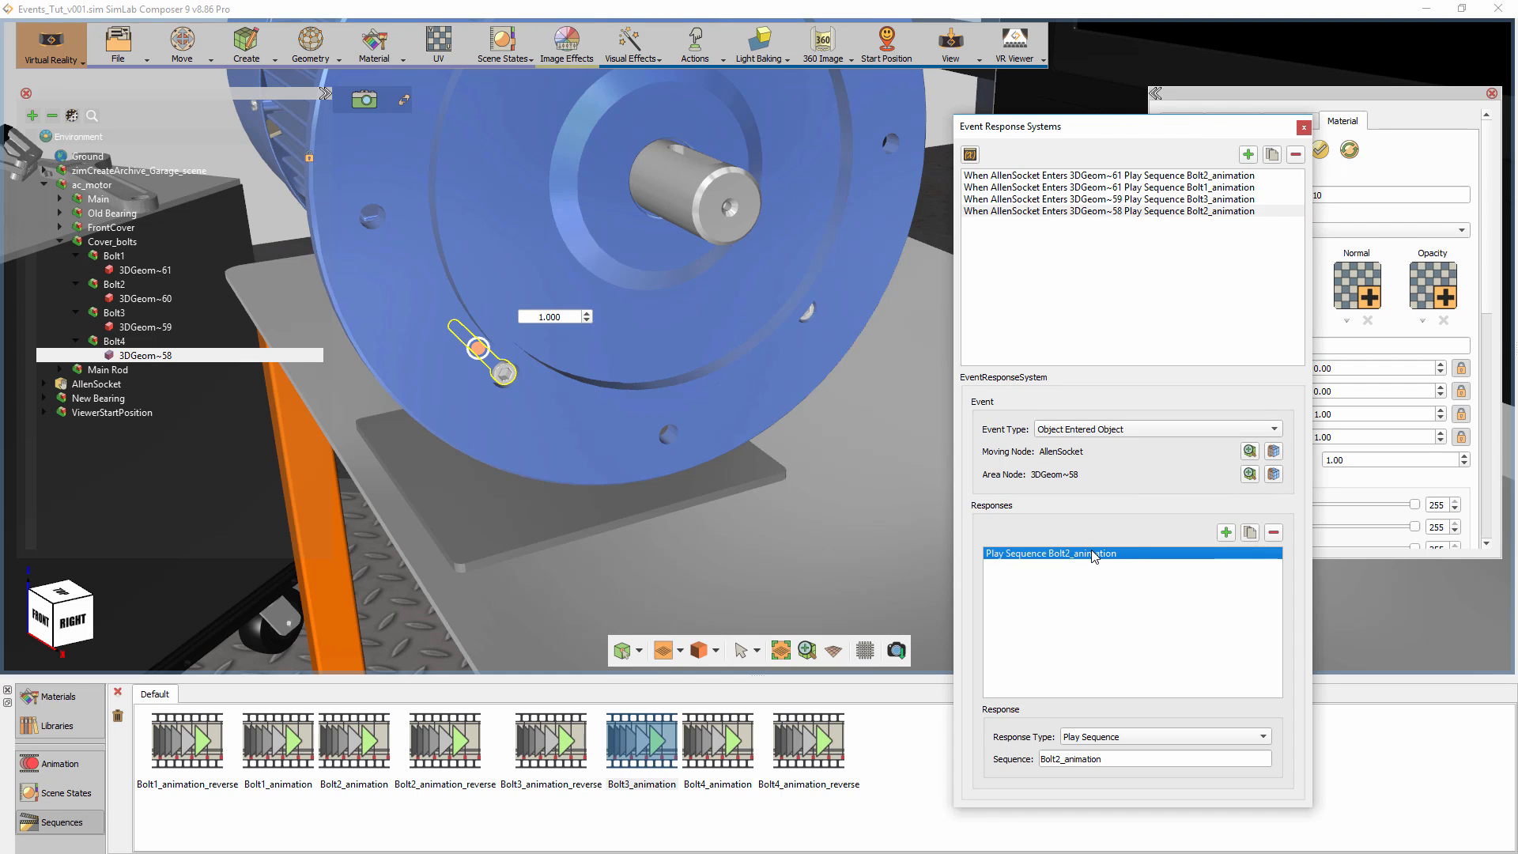
click(730, 748)
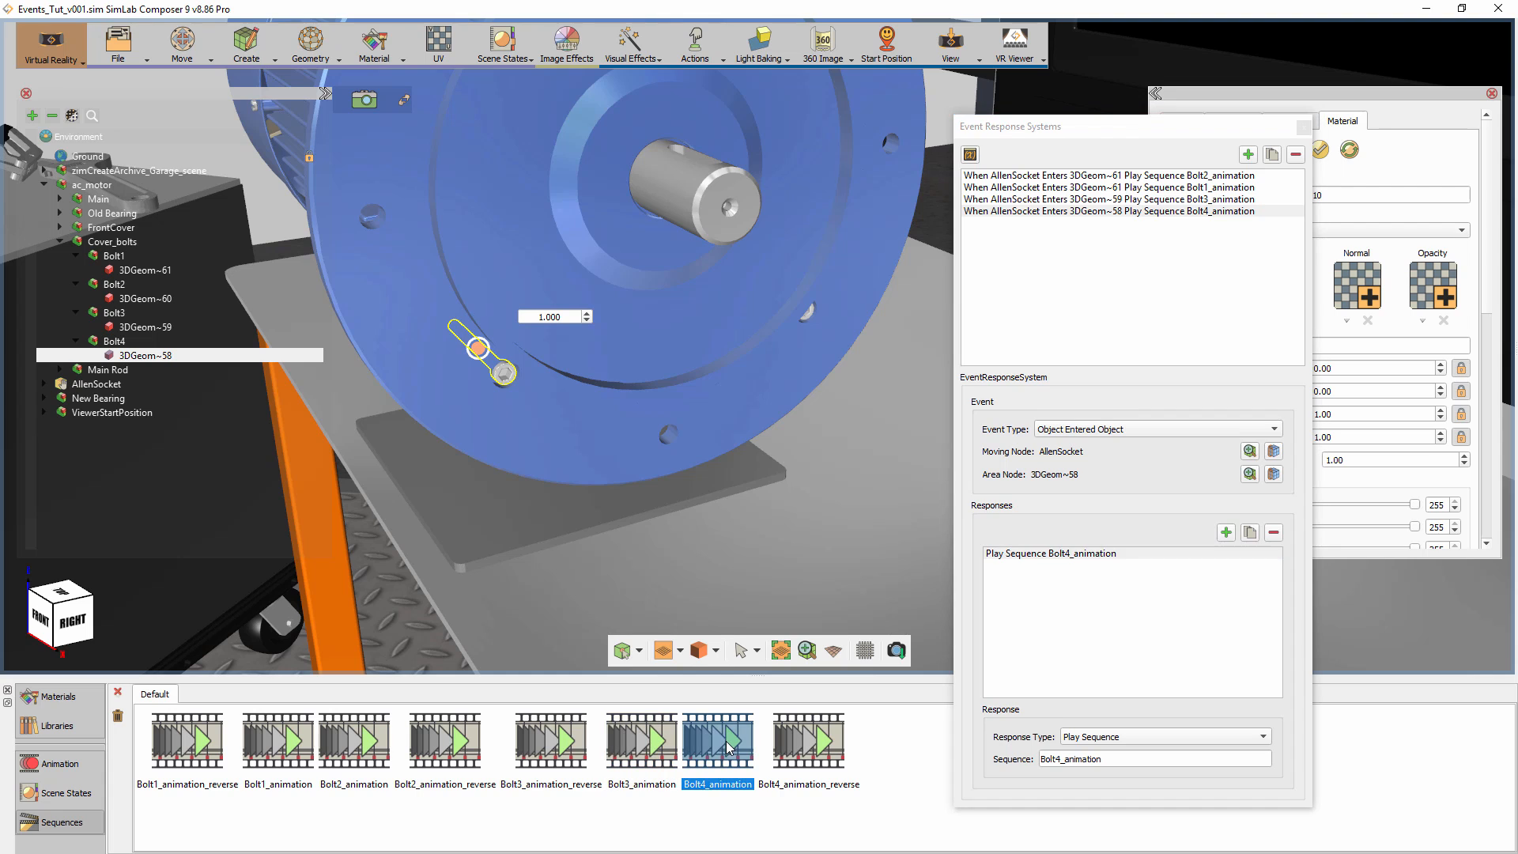
Set Bolt2's geometry as the area node of the Bolt2_animation event, and check the settings of all four bolt events.
click(1085, 176)
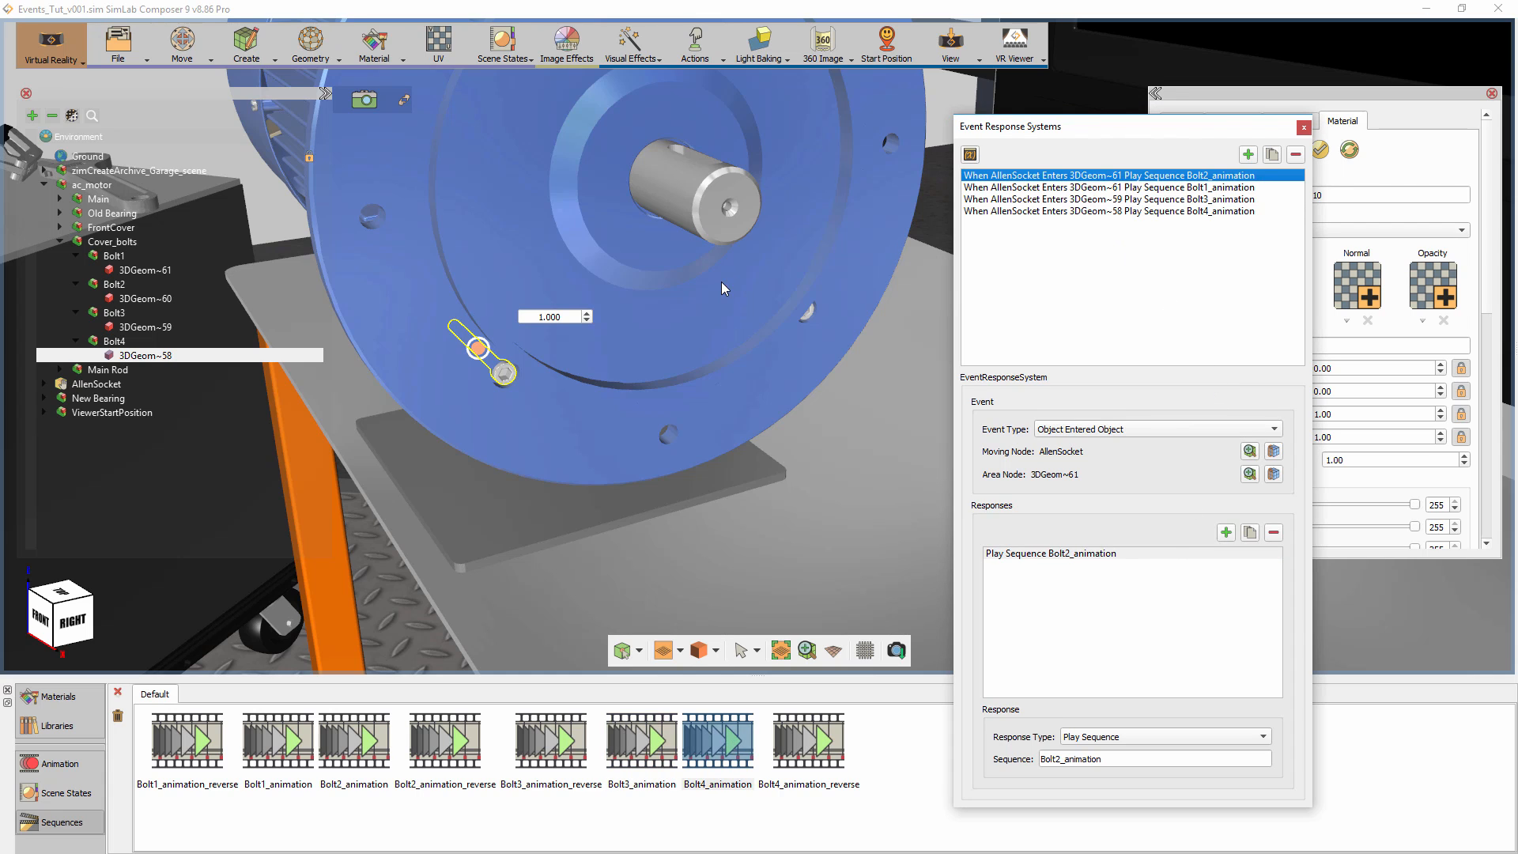
middle_drag(721, 282, 760, 295)
click(802, 152)
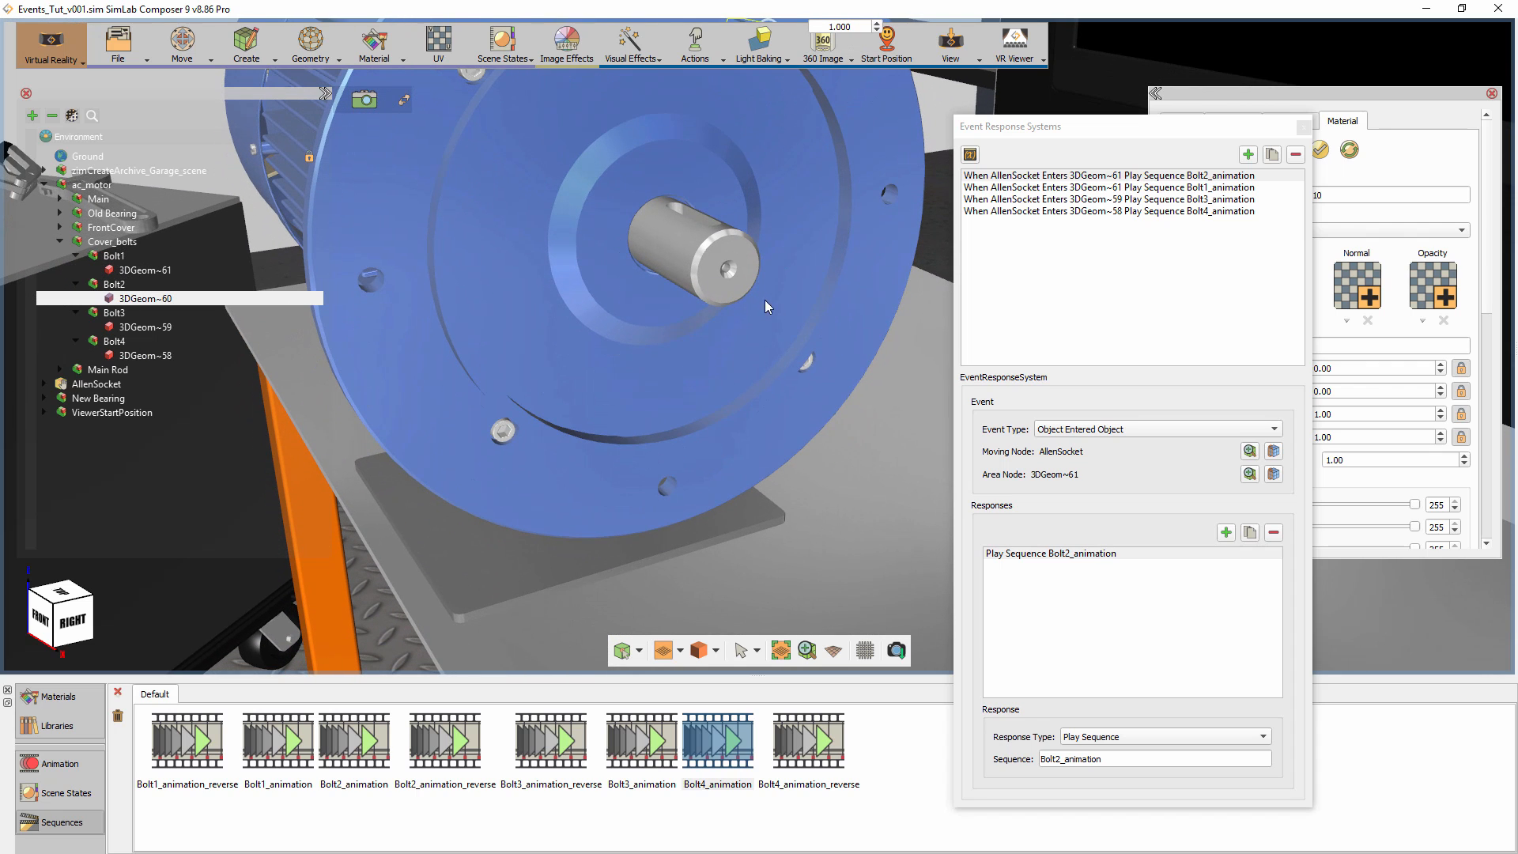
click(1274, 475)
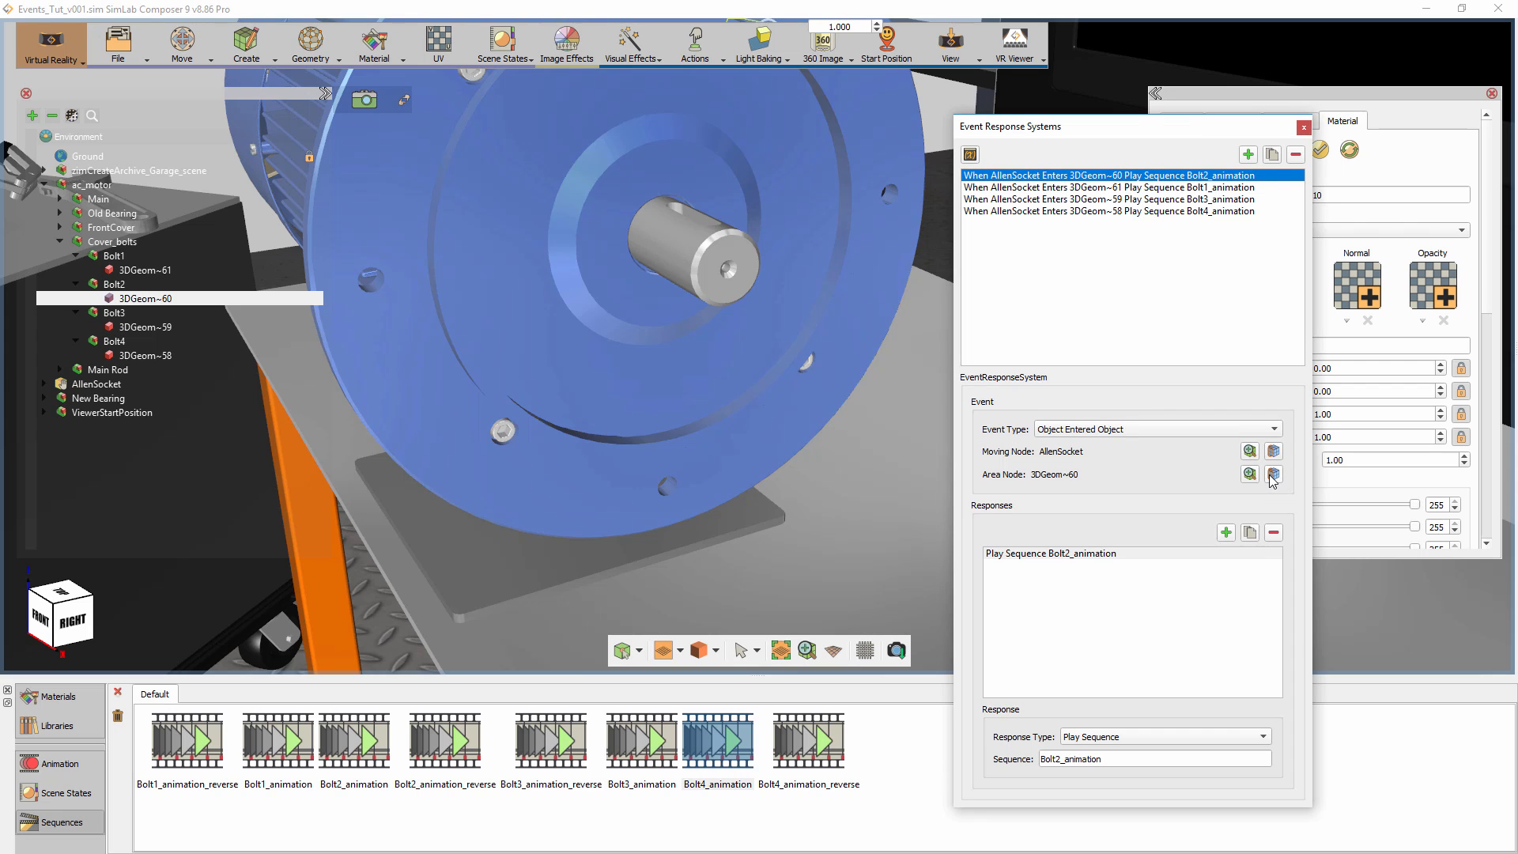
middle_drag(828, 408, 829, 402)
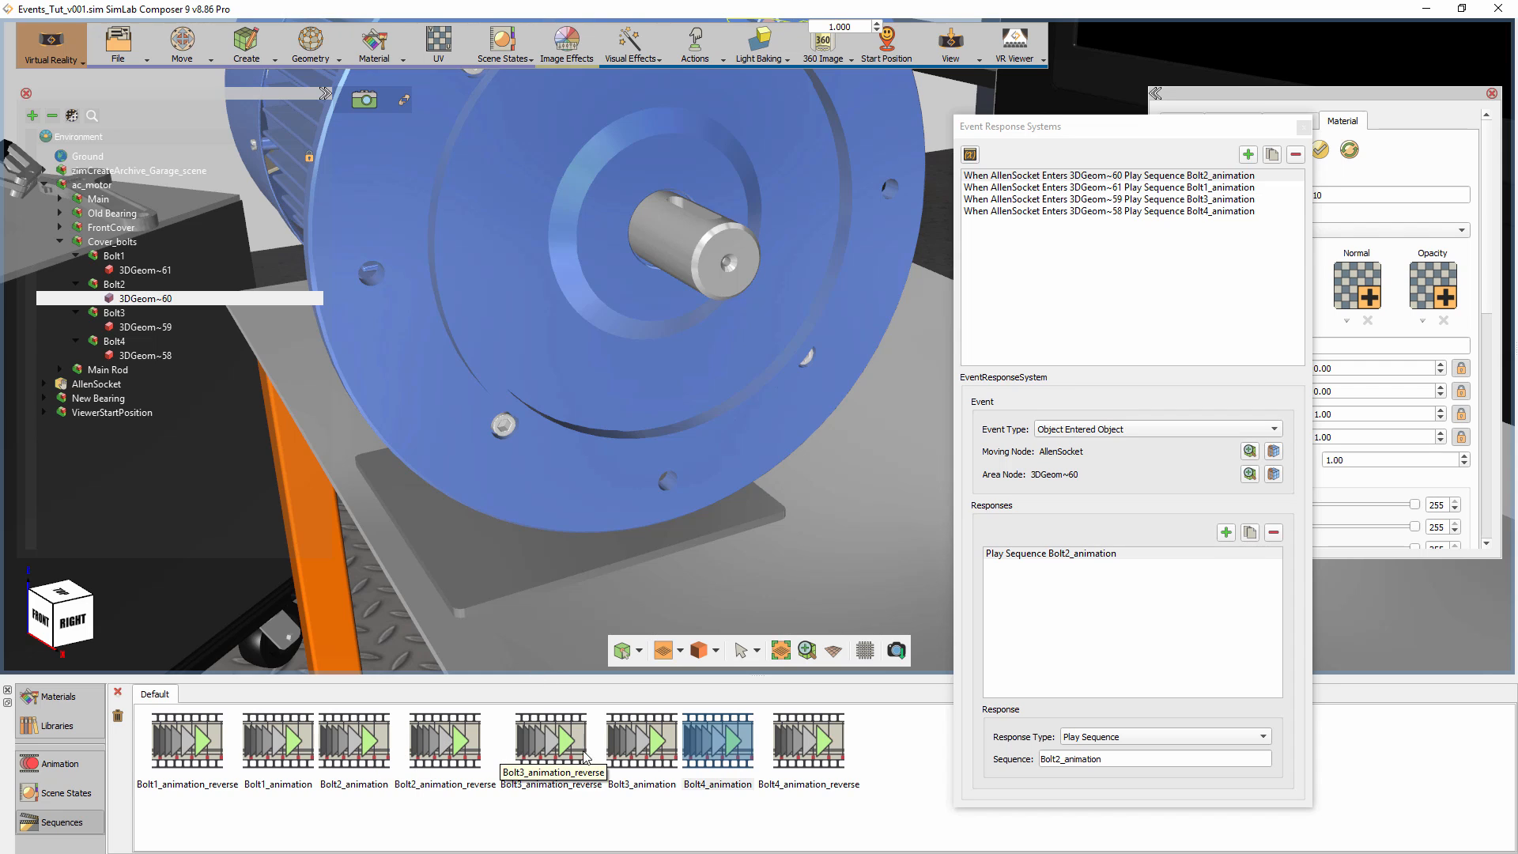
middle_drag(712, 563, 723, 556)
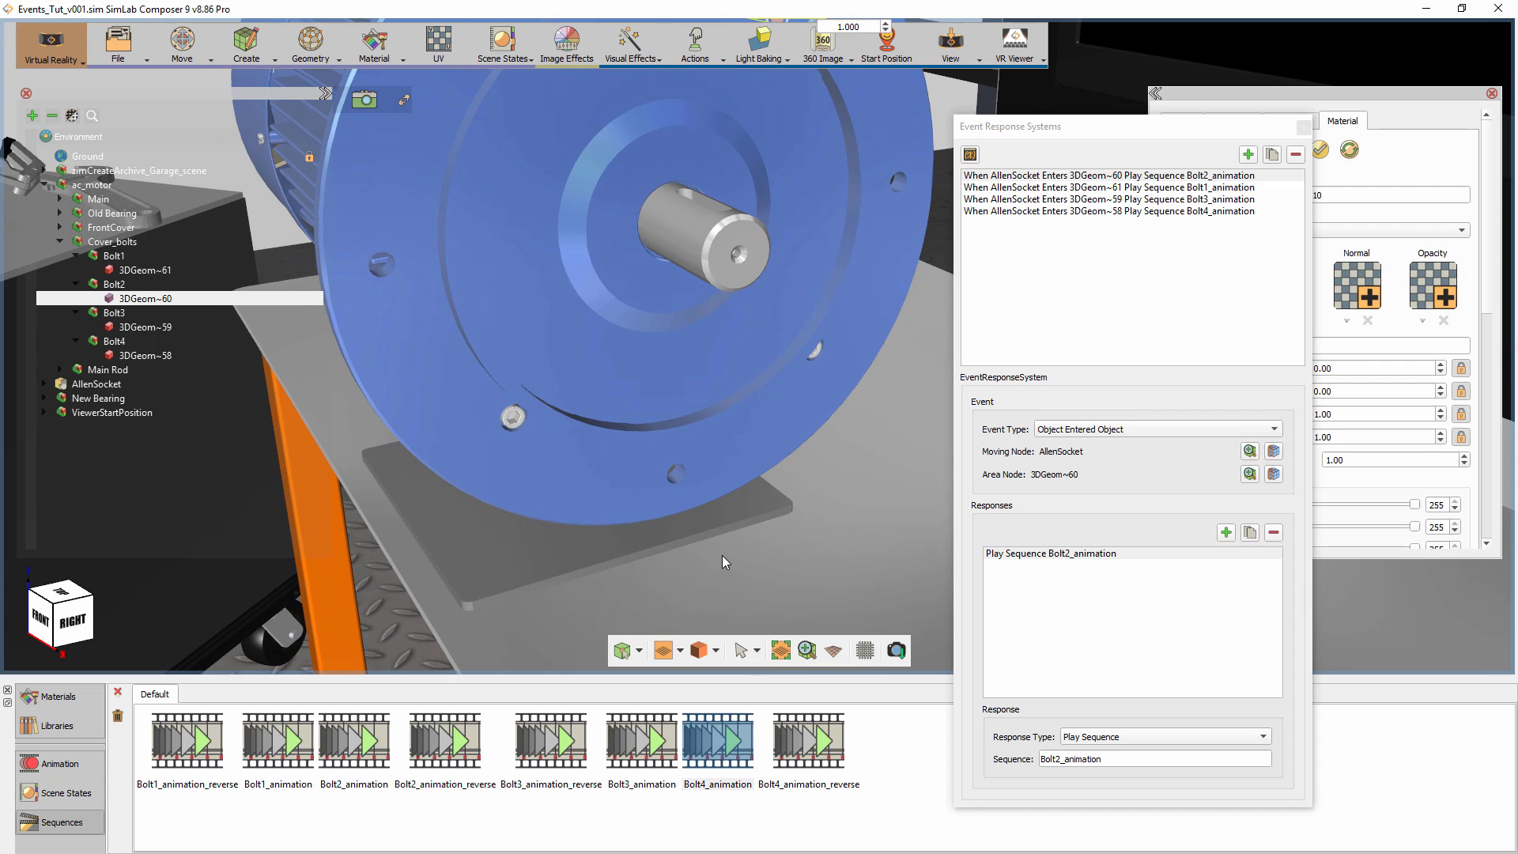
click(1098, 177)
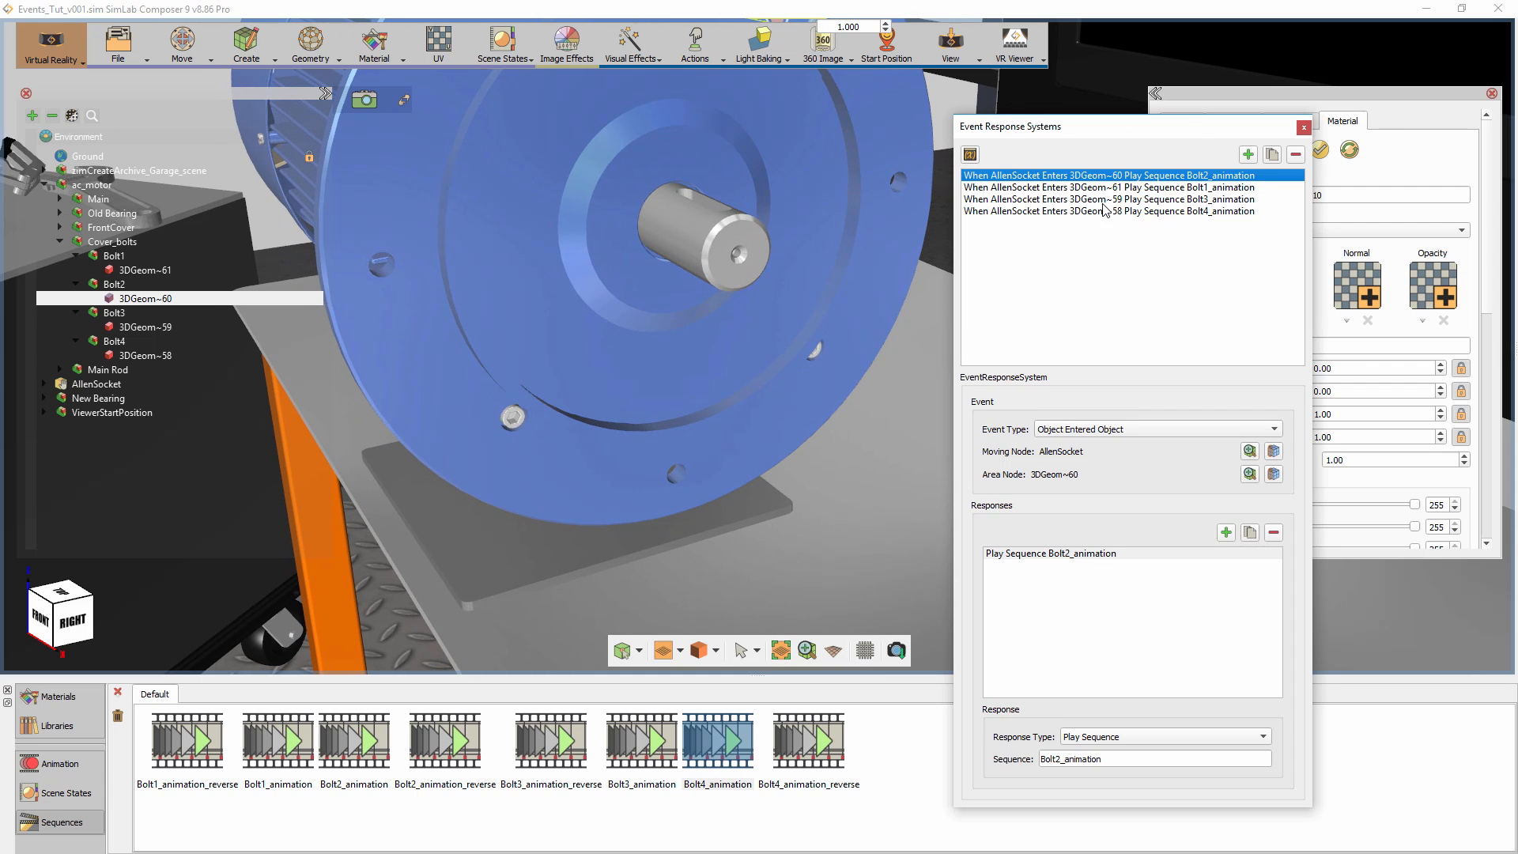
click(1105, 188)
click(1105, 199)
click(1106, 209)
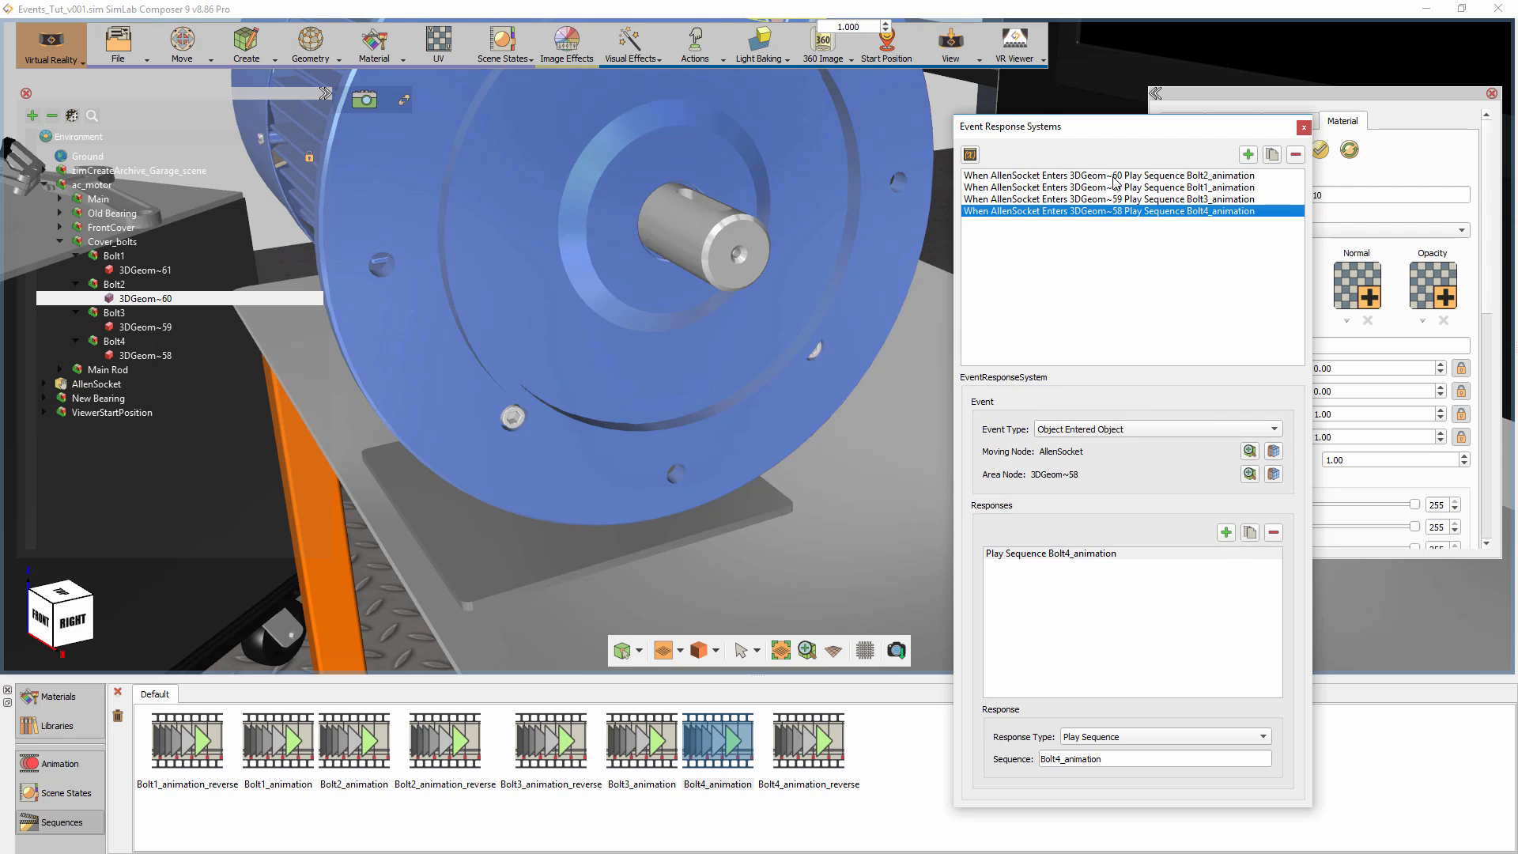
Add a second response to the Bolt2_animation event: Change Grabable State on Bolt2's geometry, with the new state On.
click(1117, 176)
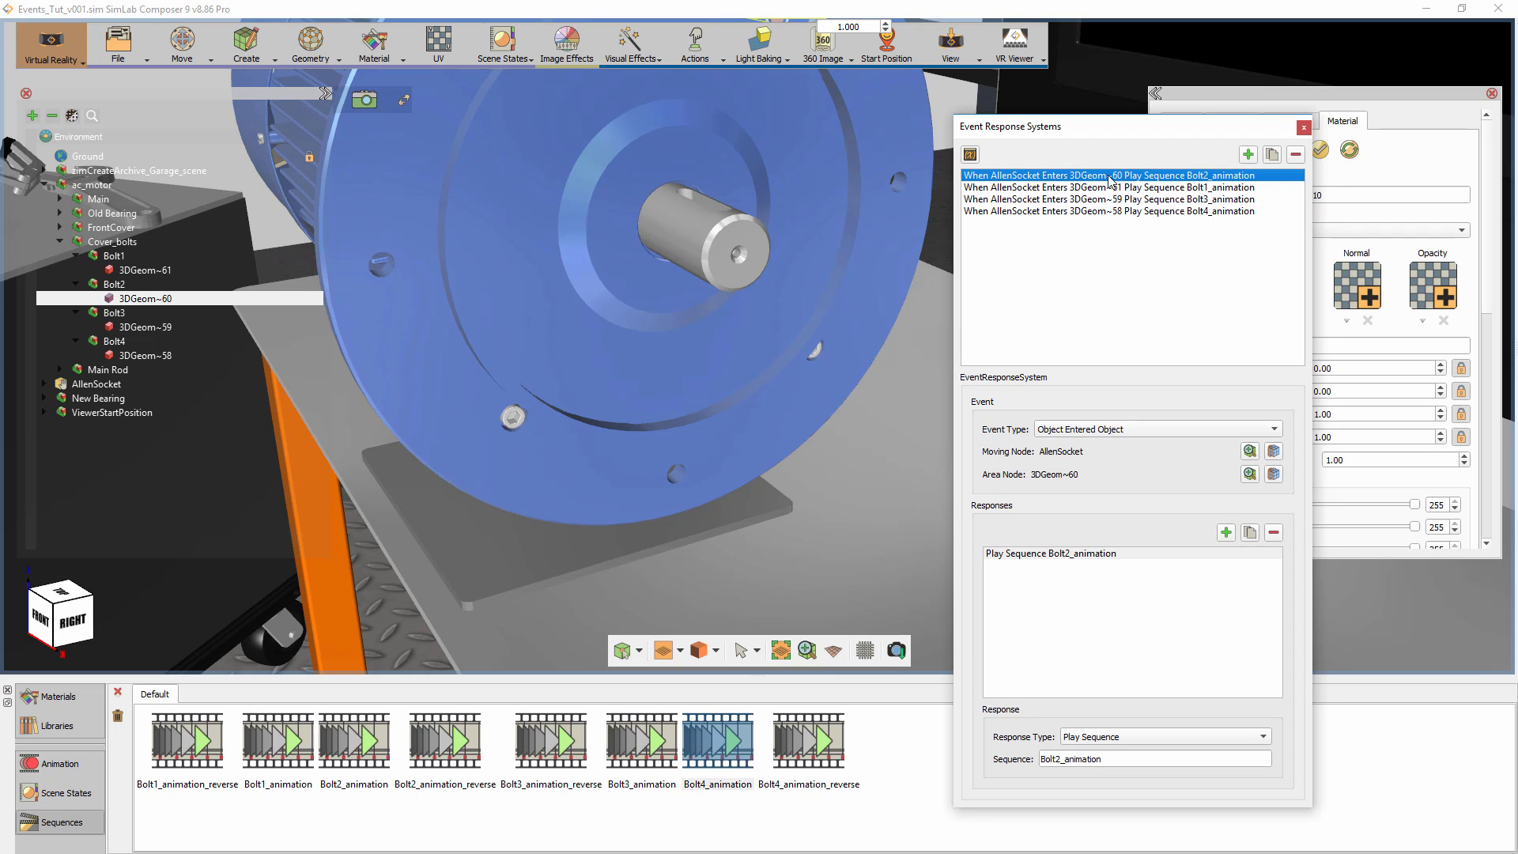
right_drag(668, 379, 733, 381)
scroll(737, 356, down, 2)
middle_drag(741, 305, 727, 424)
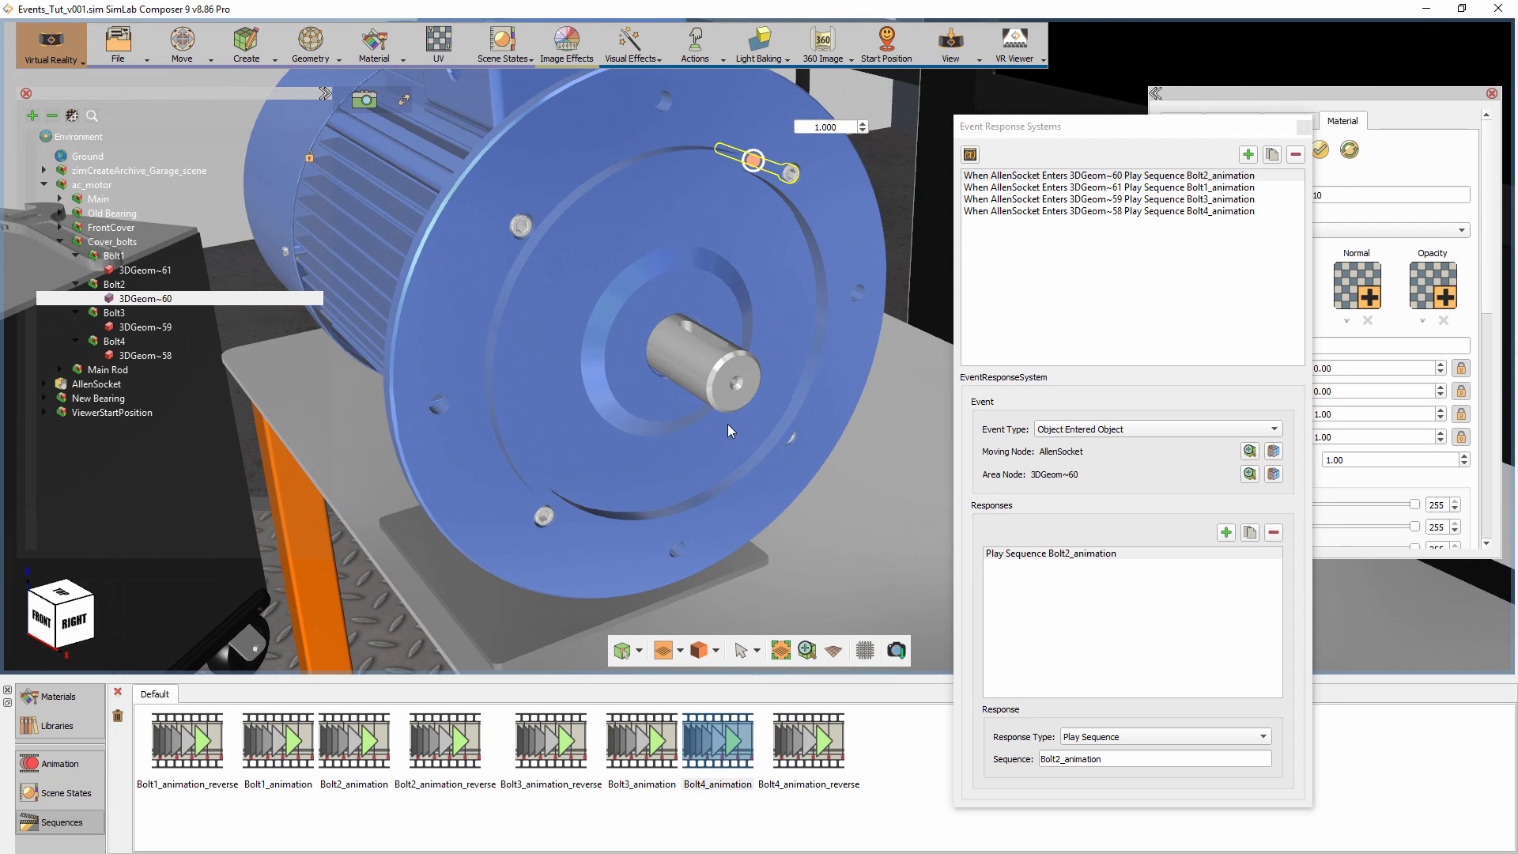
click(1226, 532)
click(1054, 568)
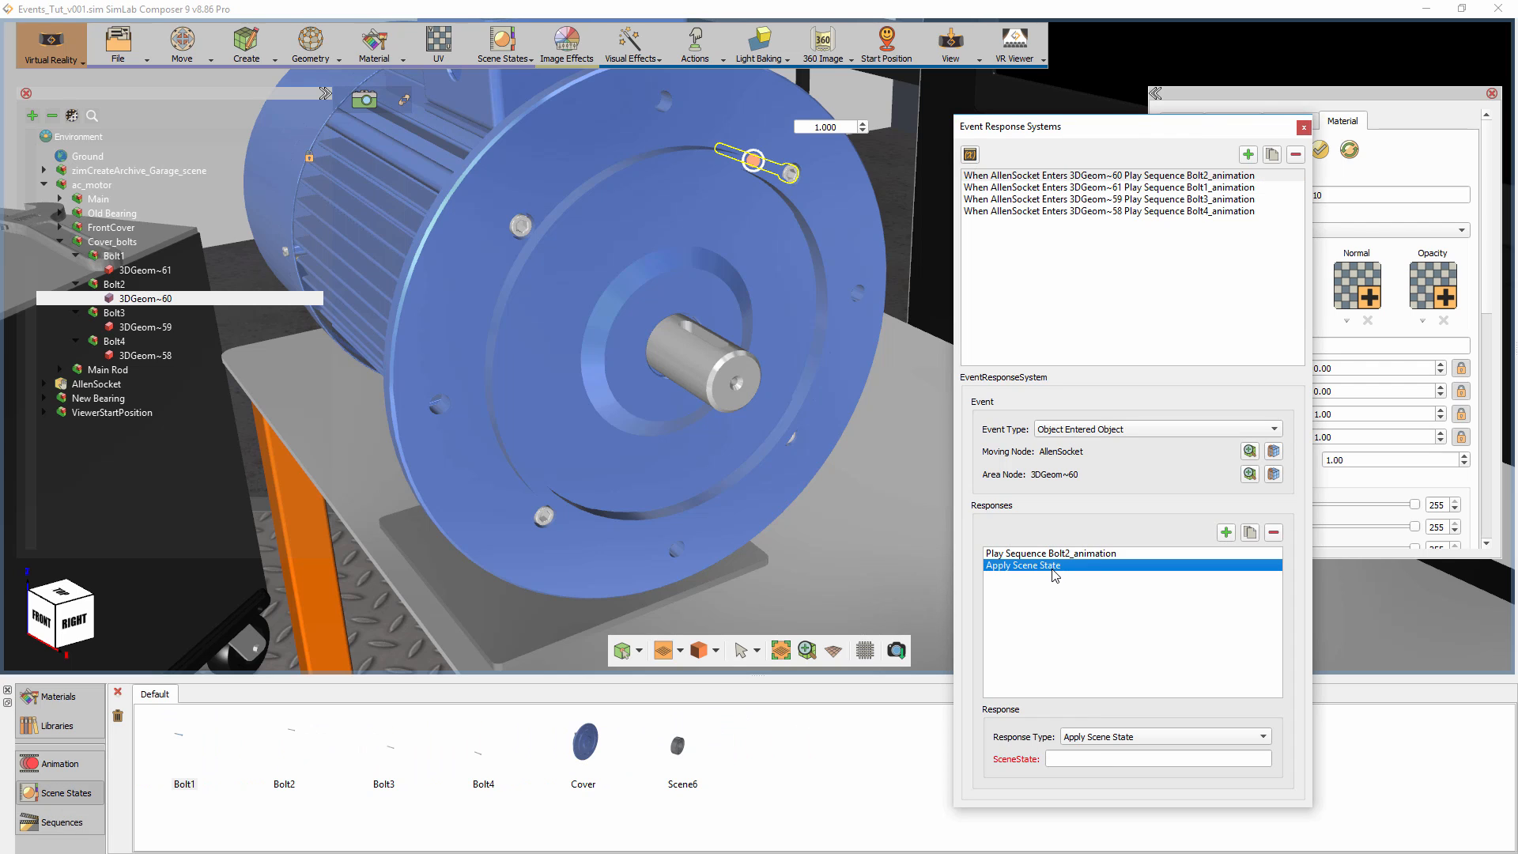
click(1095, 737)
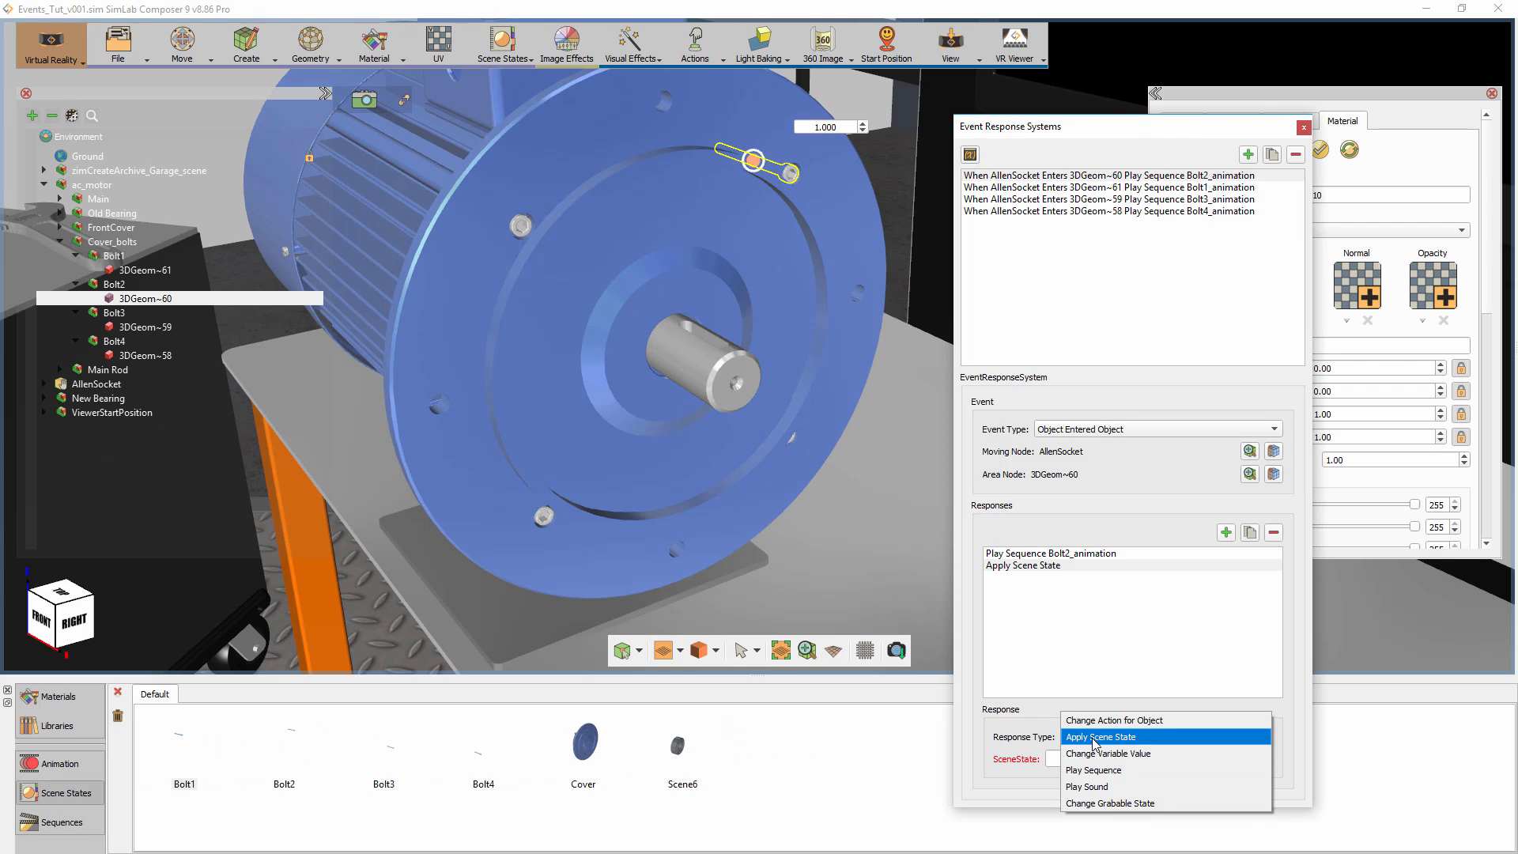
click(1094, 802)
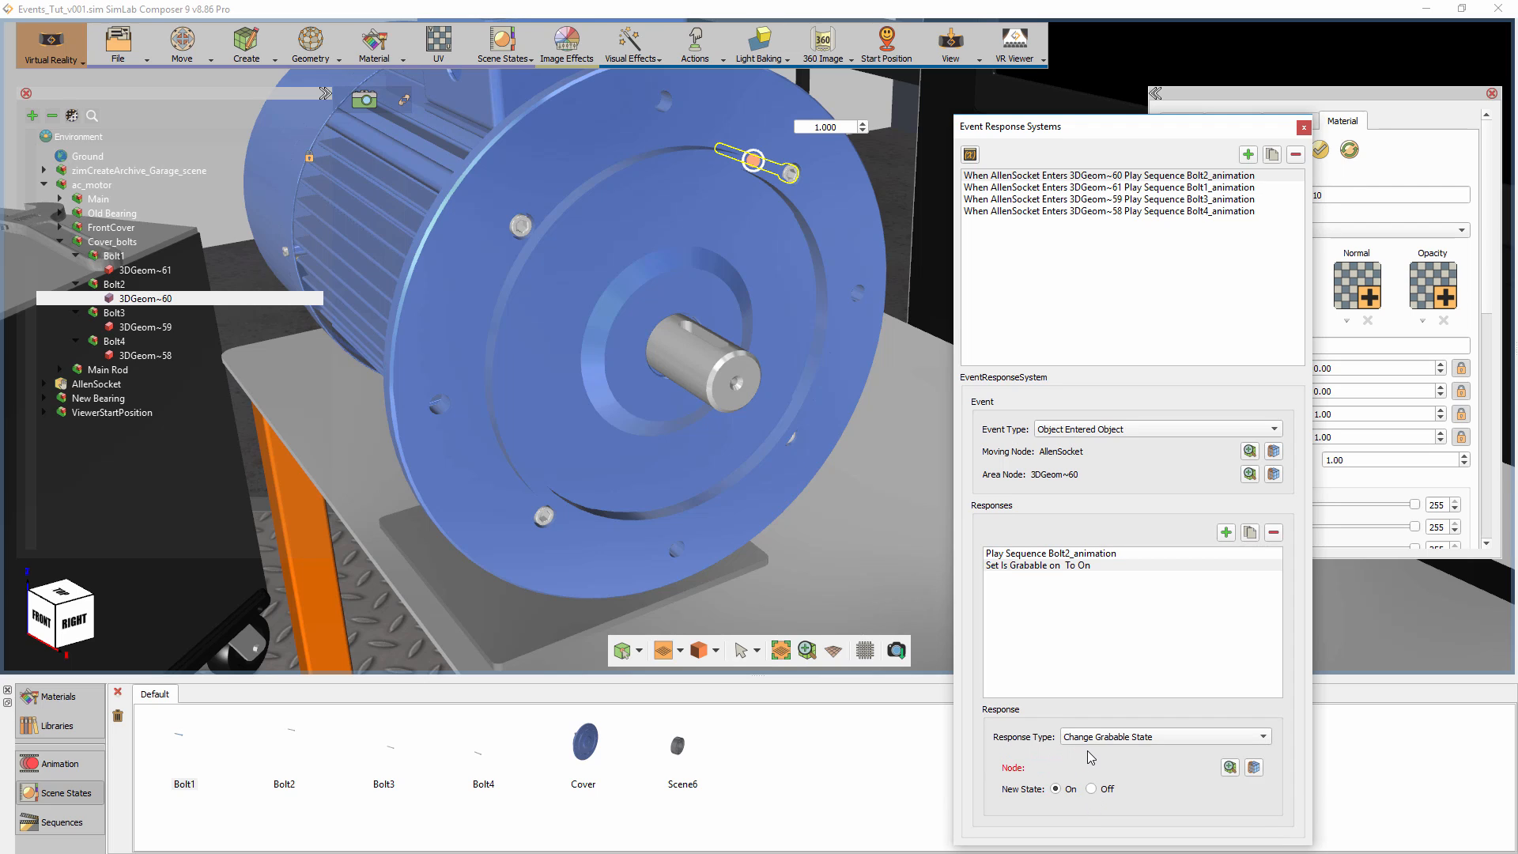
click(1253, 769)
Give the Bolt1_animation event an additional Change Grabable State response that turns grabbing On for Bolt1's geometry.
click(1131, 188)
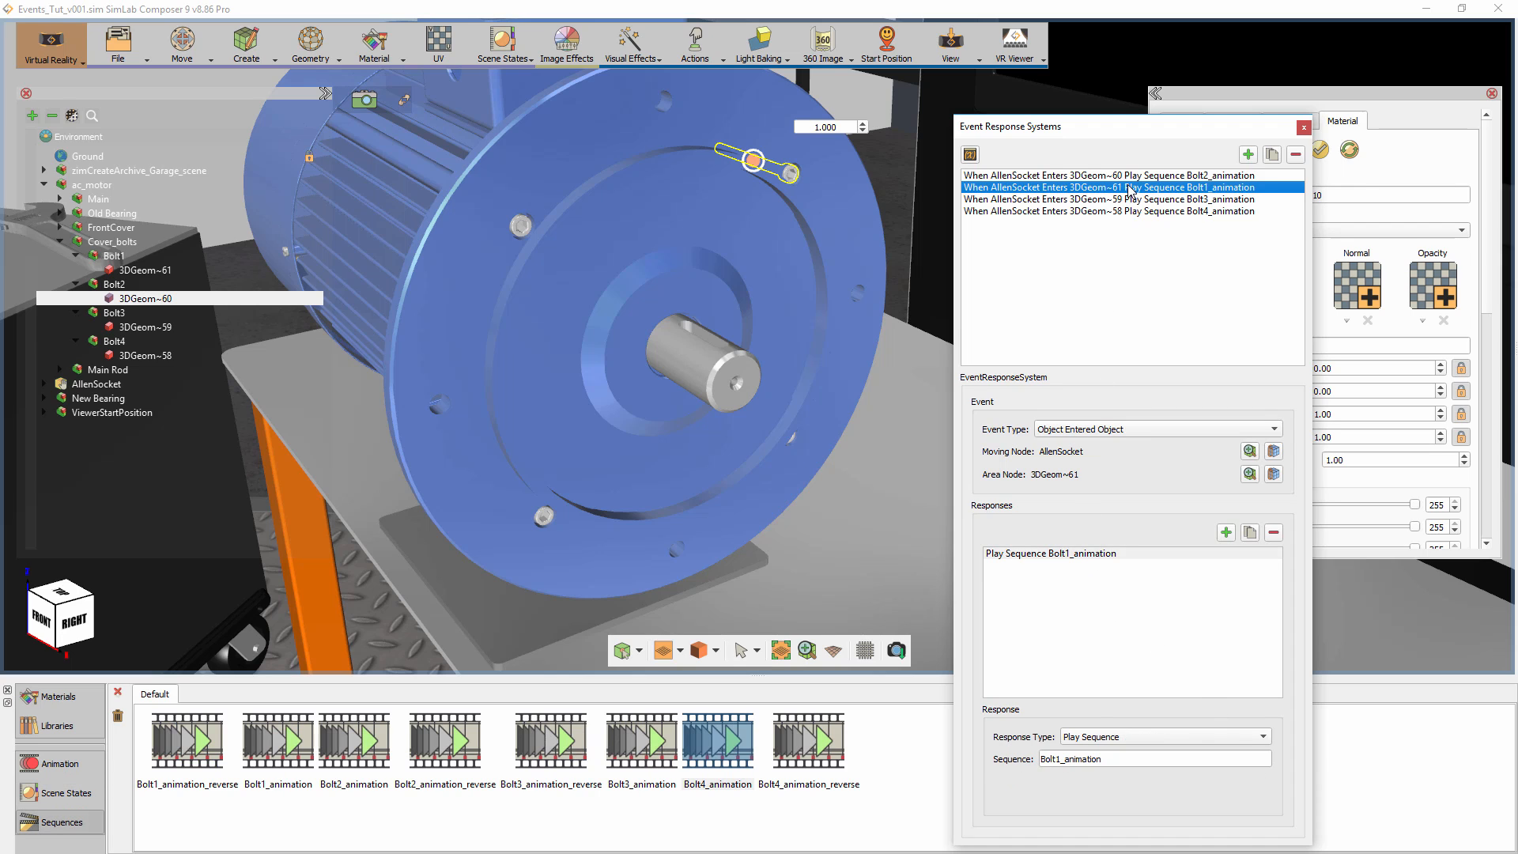
click(1226, 532)
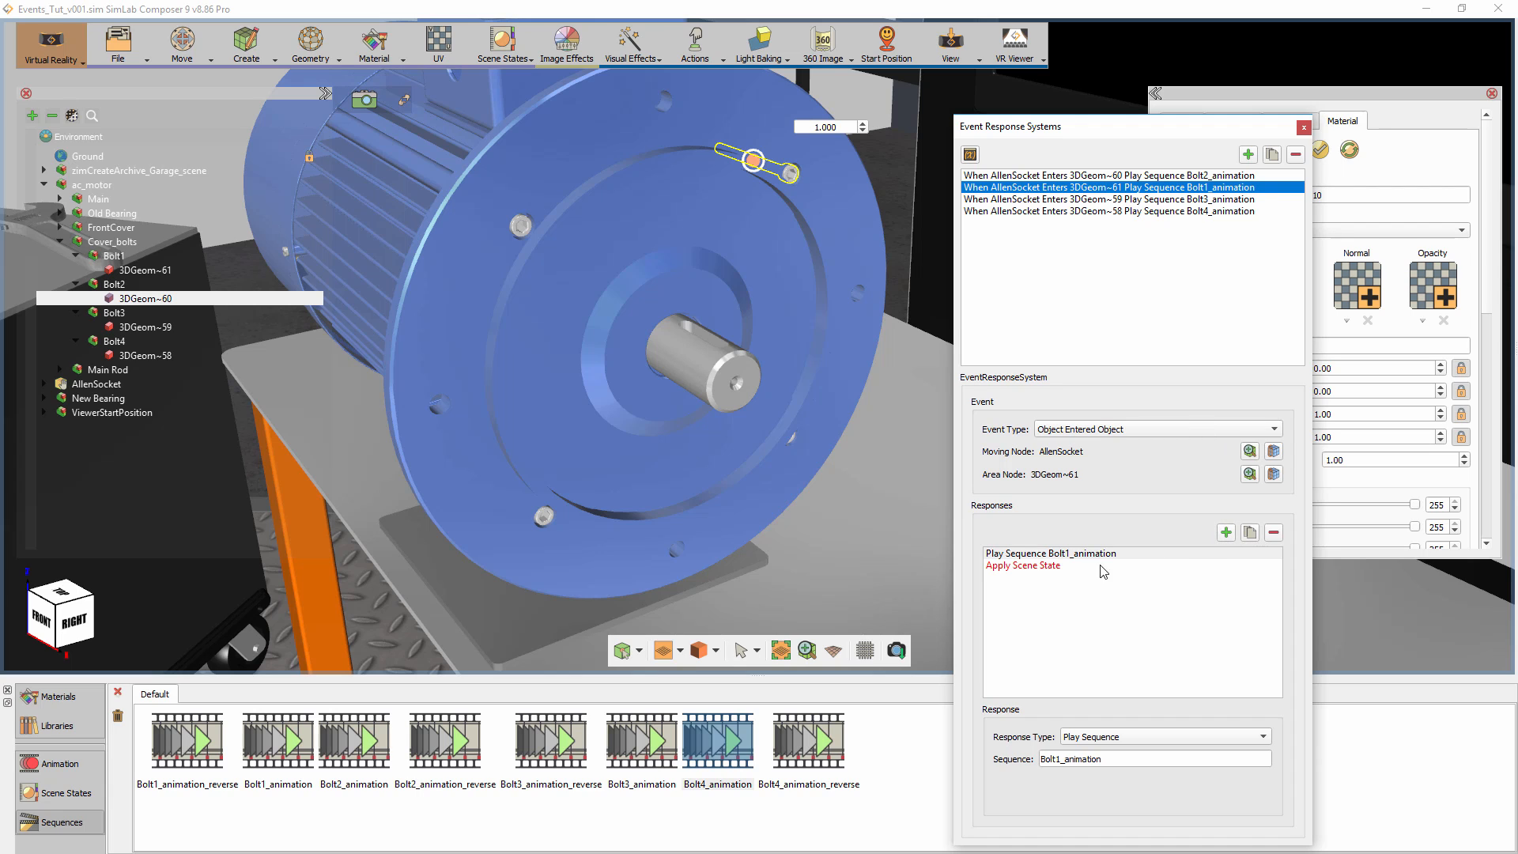
click(1065, 568)
click(1093, 738)
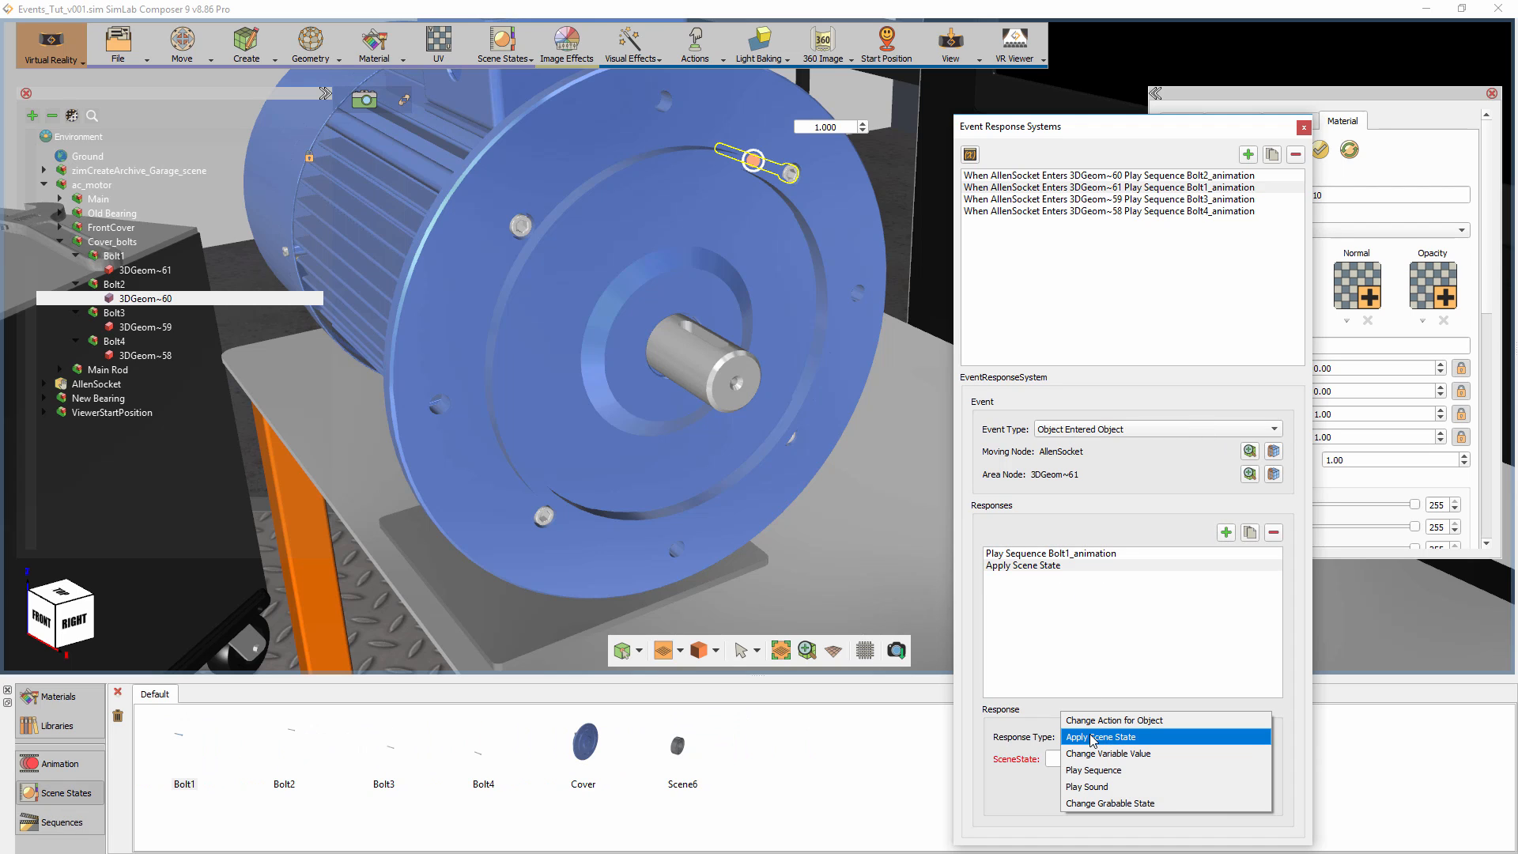
click(1104, 804)
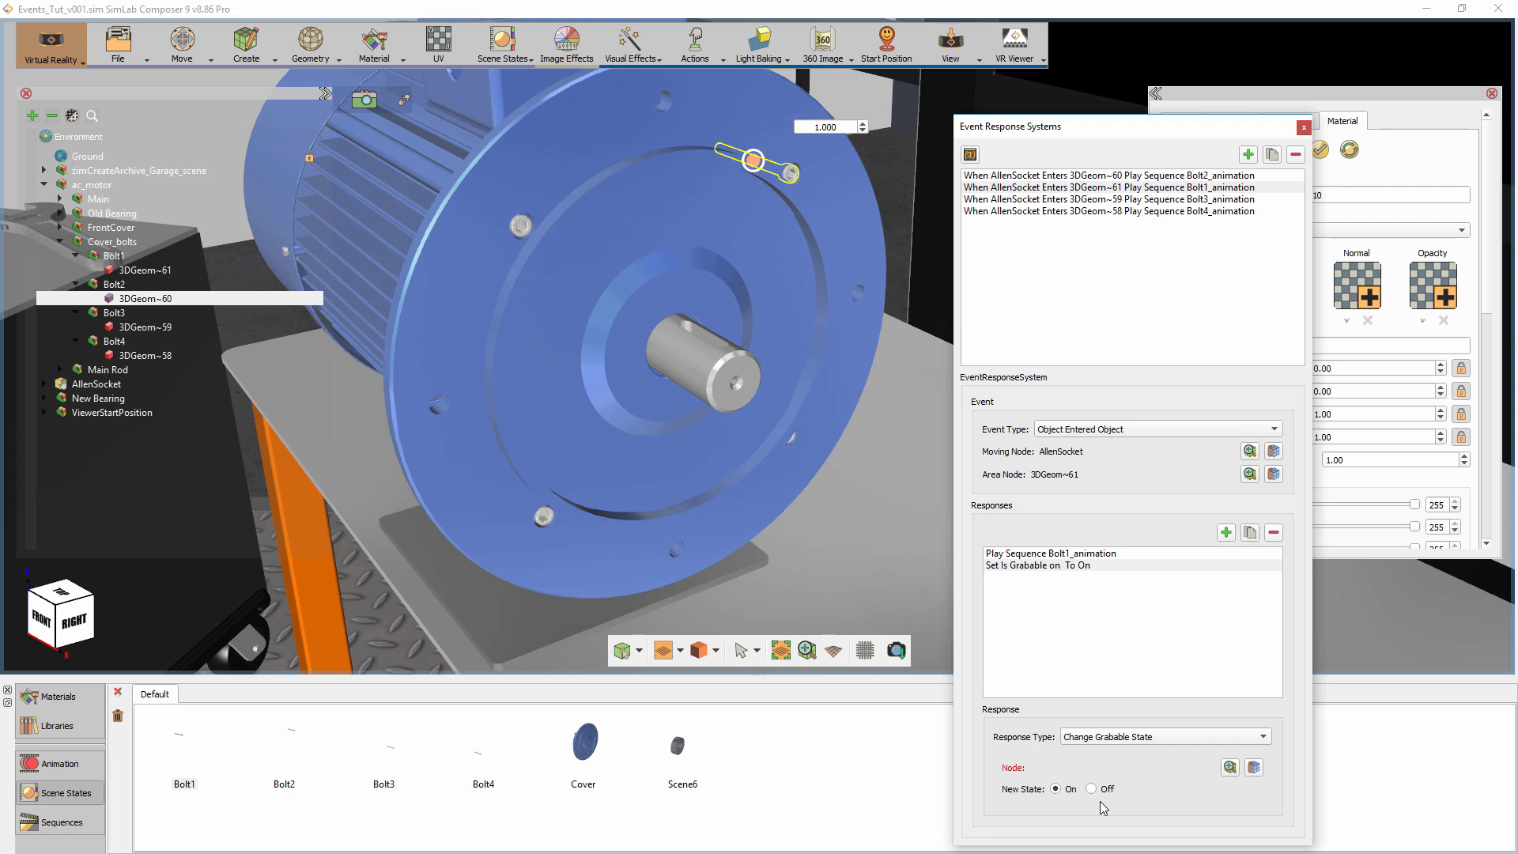
click(520, 226)
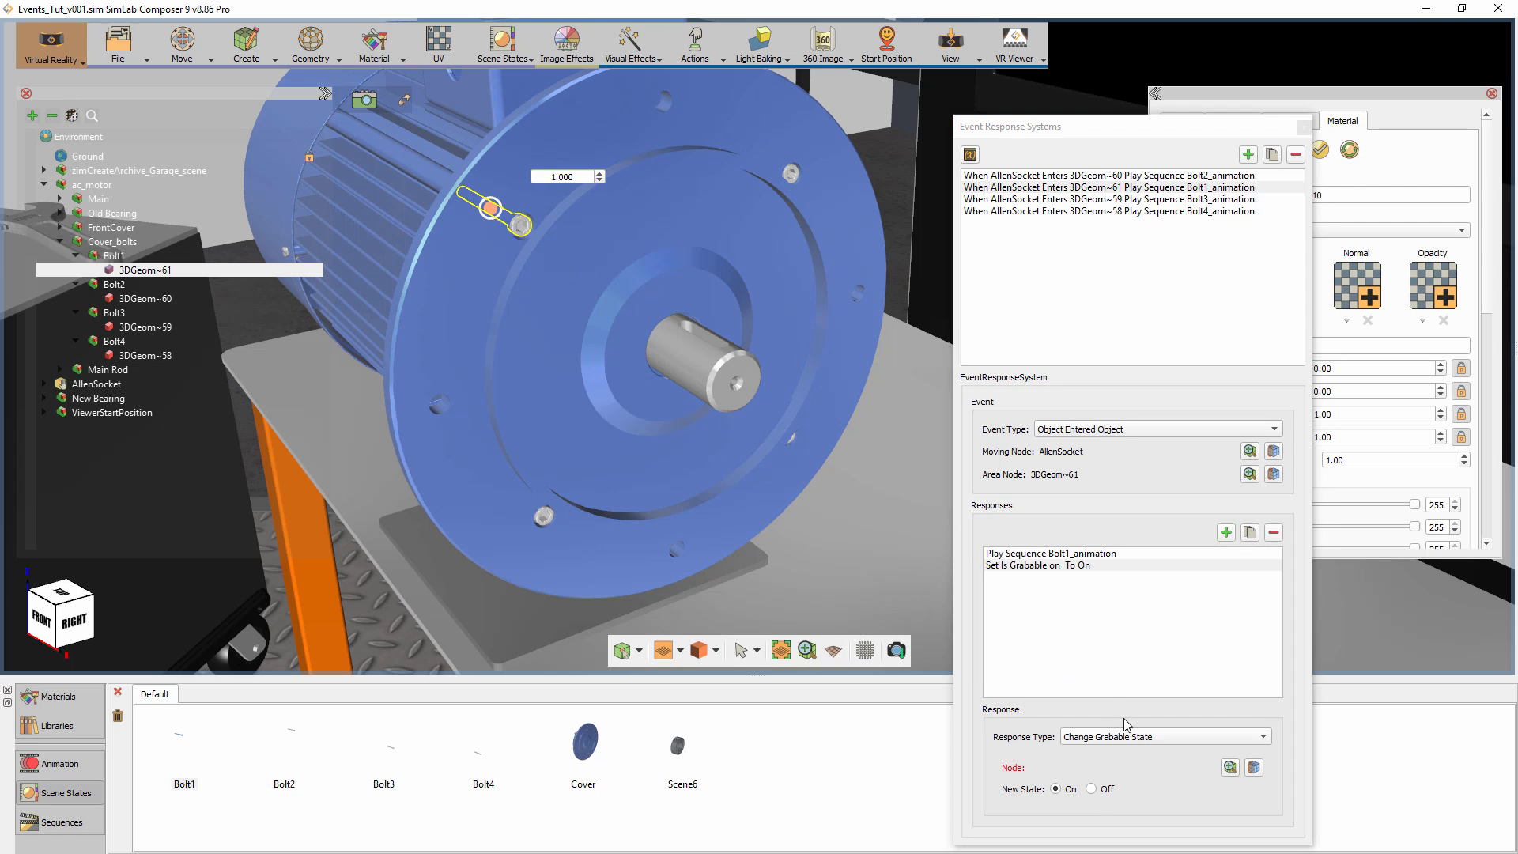
click(1254, 768)
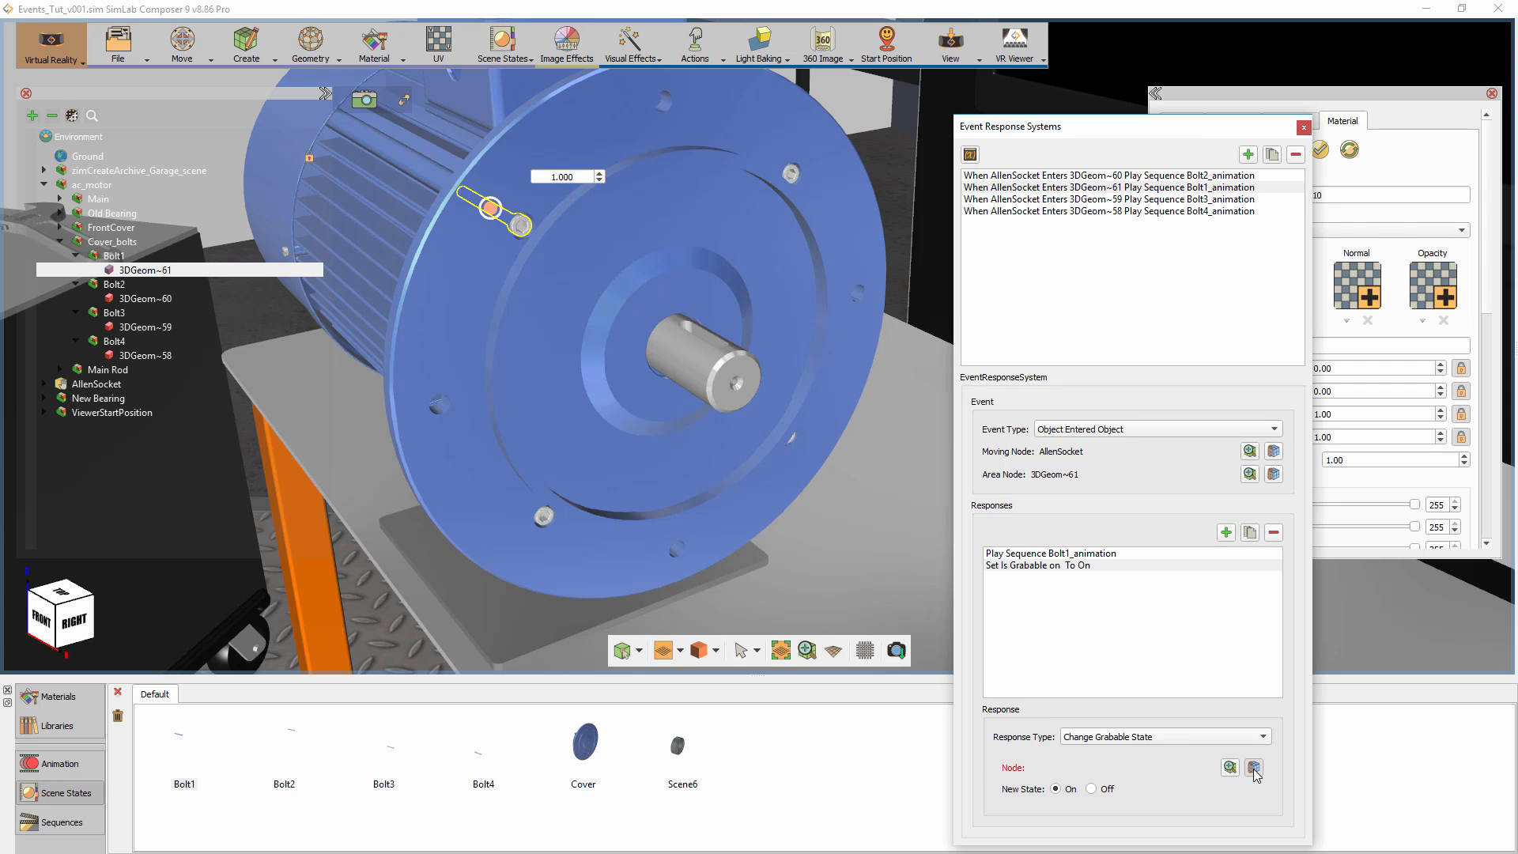
Add a Change Grabable State response to the Bolt3_animation event, using Bolt3's geometry as the node and On as the new state.
click(1117, 199)
middle_drag(699, 335, 463, 308)
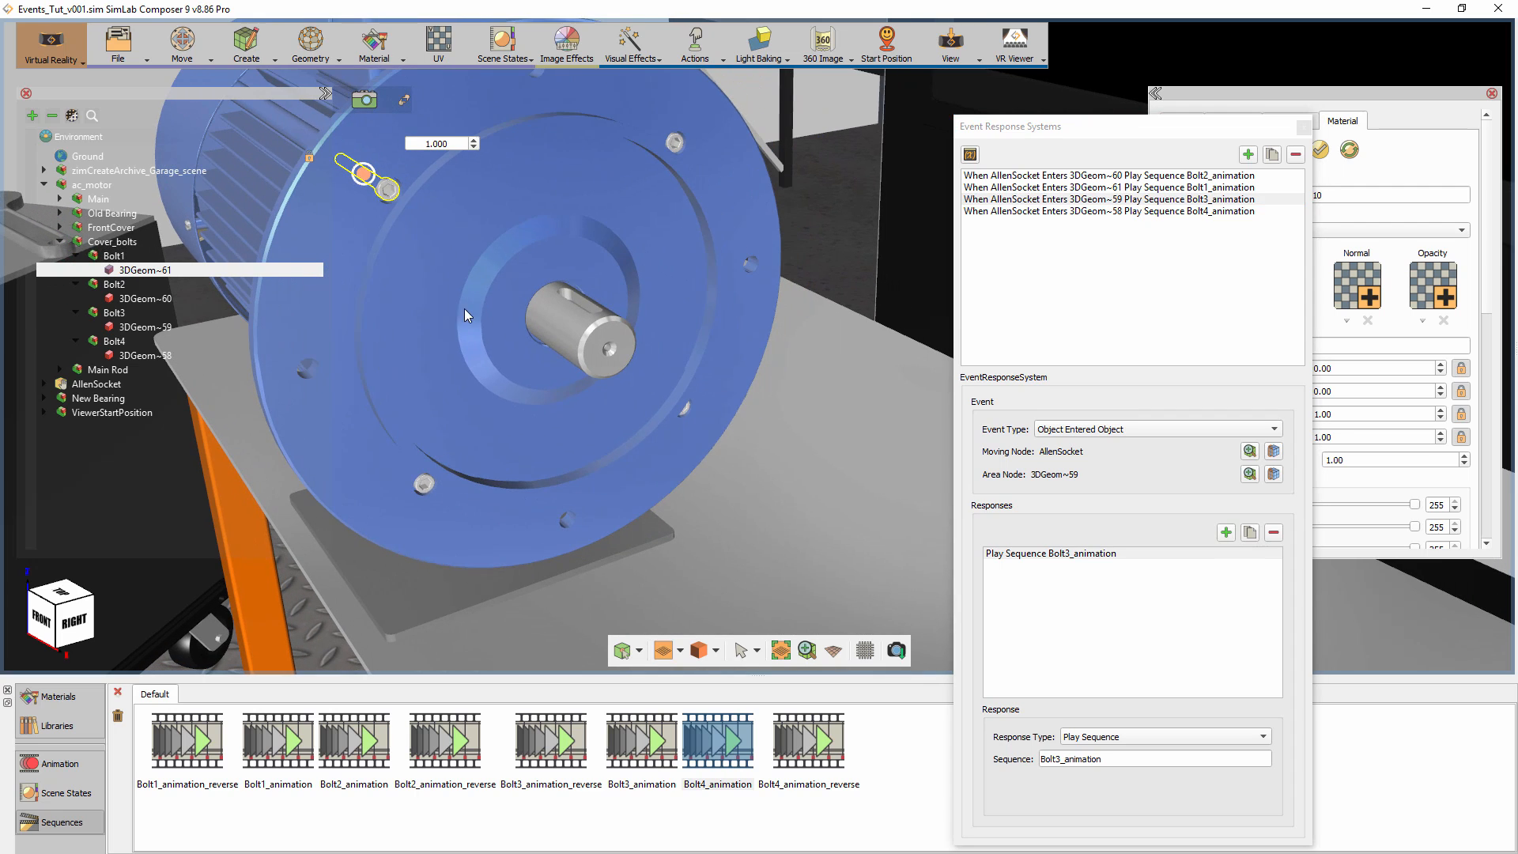
click(1226, 533)
click(1123, 736)
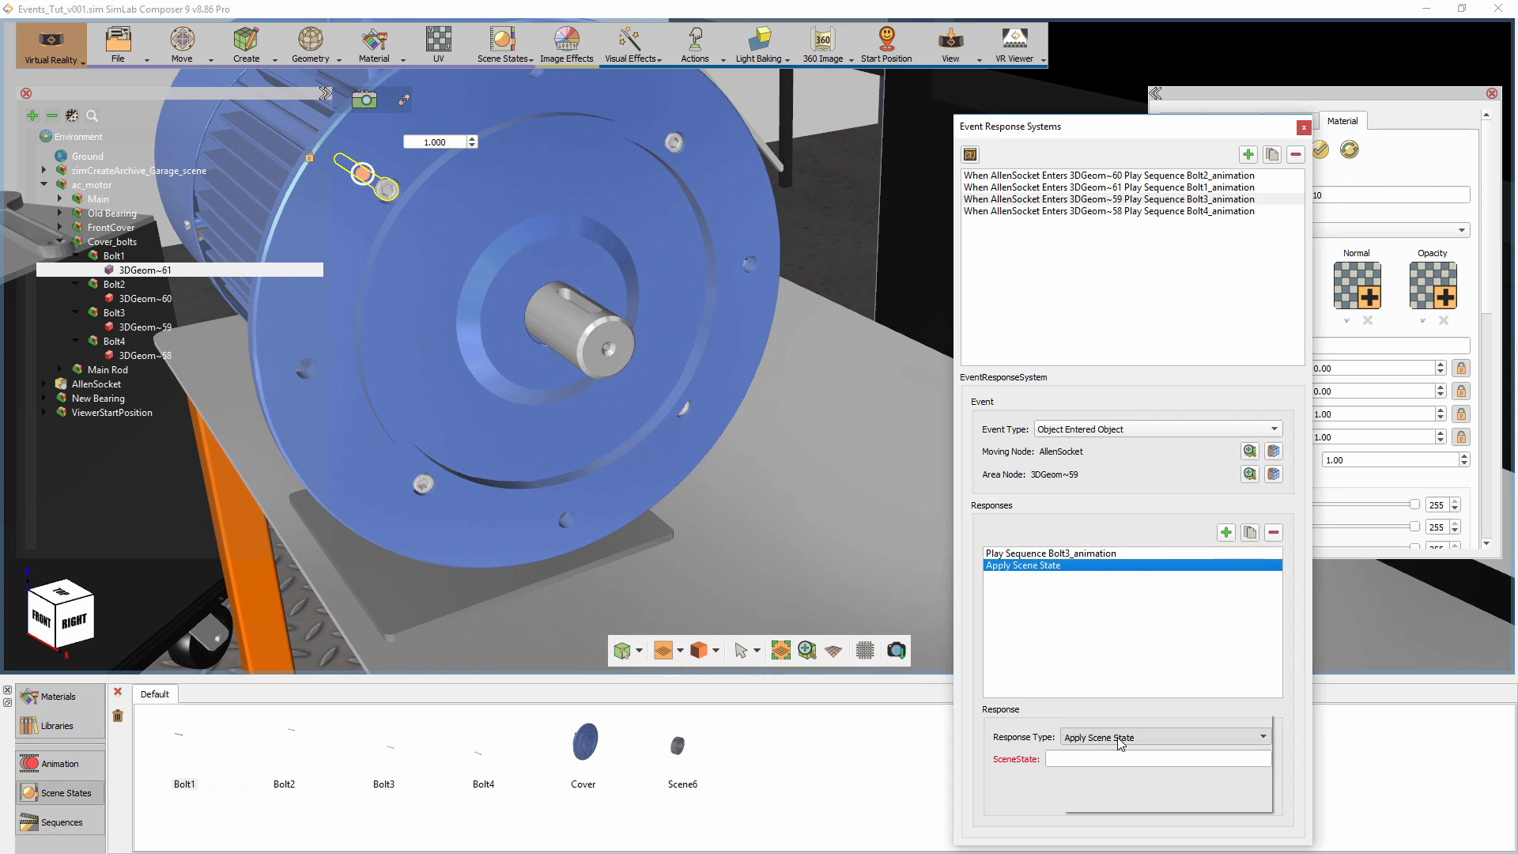
click(1124, 805)
click(1070, 790)
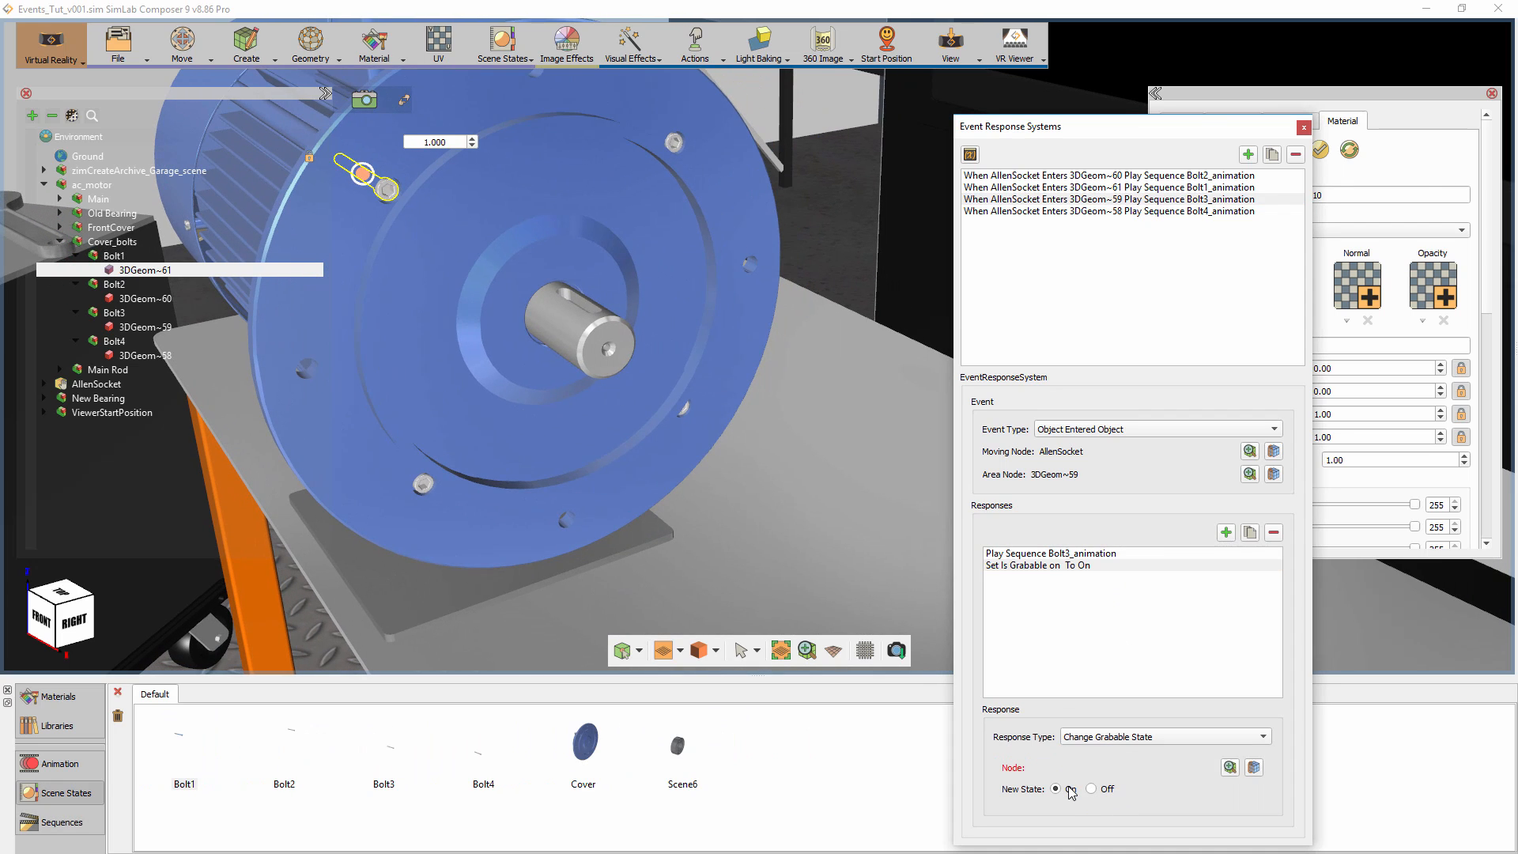
middle_drag(729, 462, 686, 406)
click(678, 402)
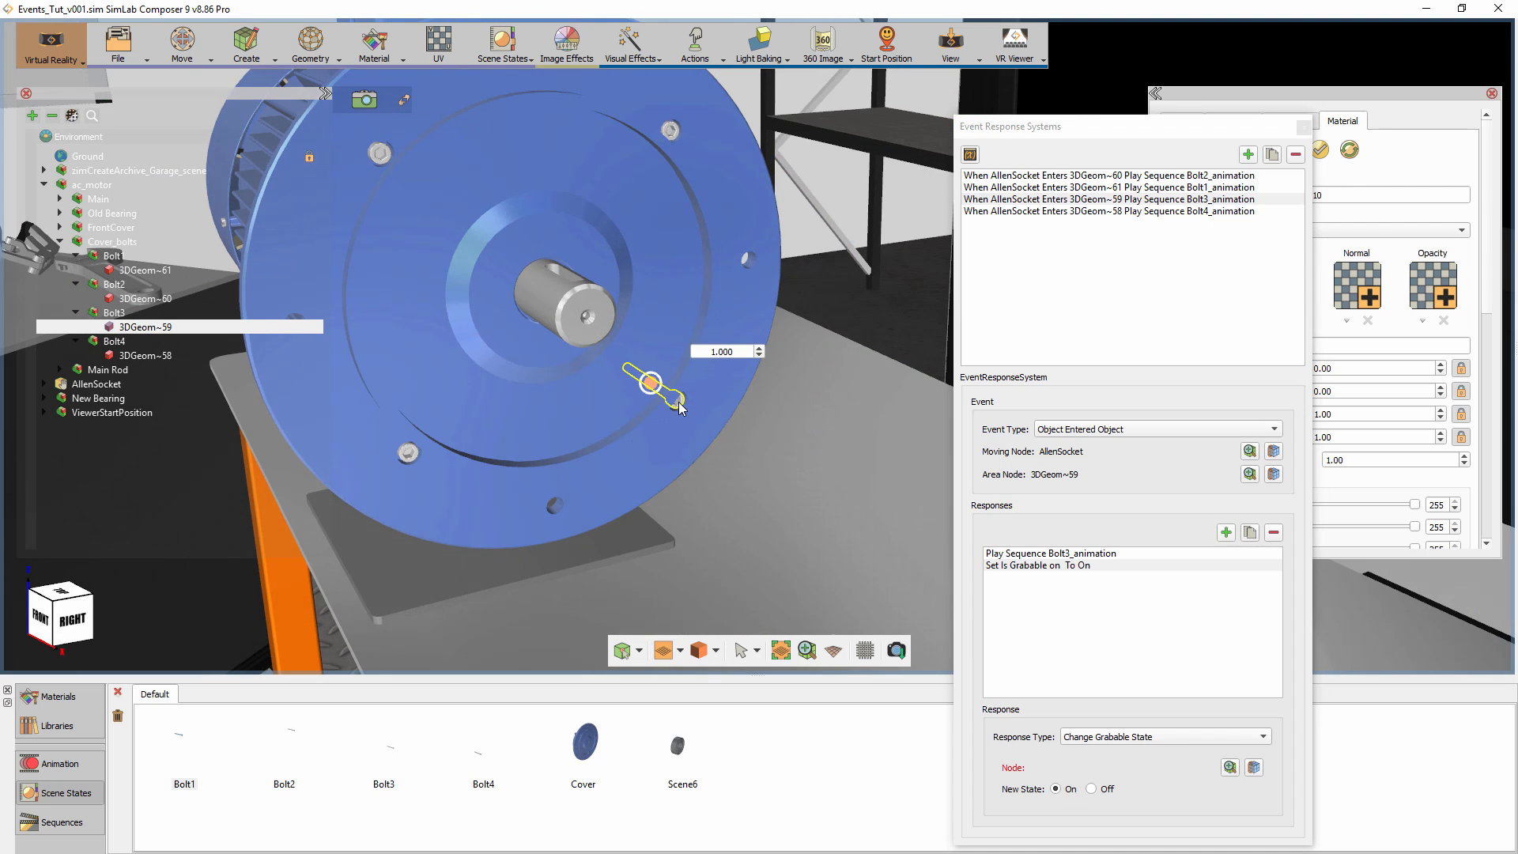
click(1254, 767)
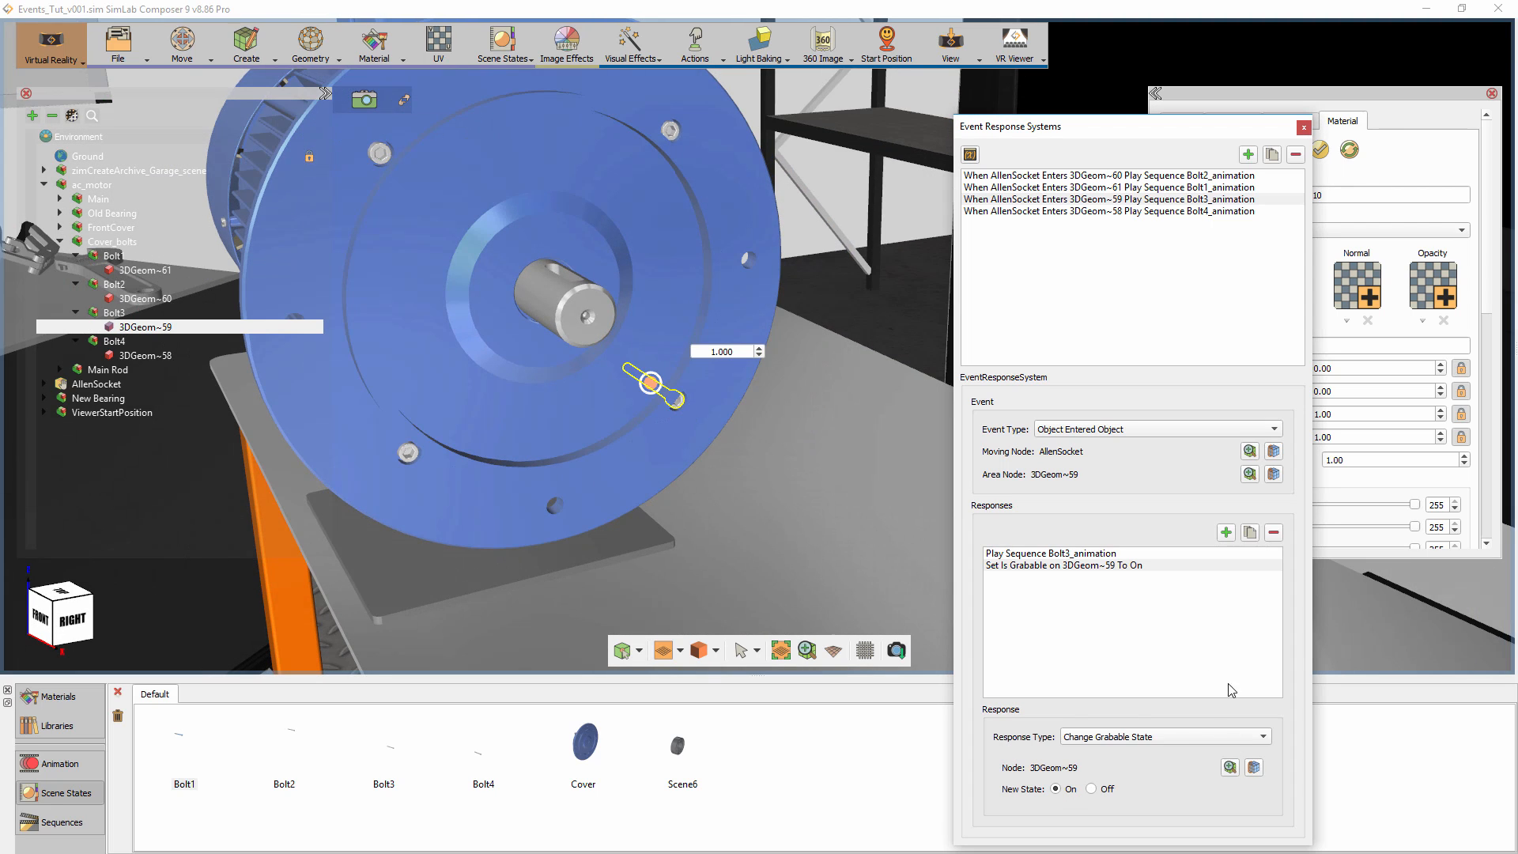
Add a Change Grabable State response to the Bolt4_animation event that sets Bolt4's geometry to On.
click(1113, 211)
click(1226, 532)
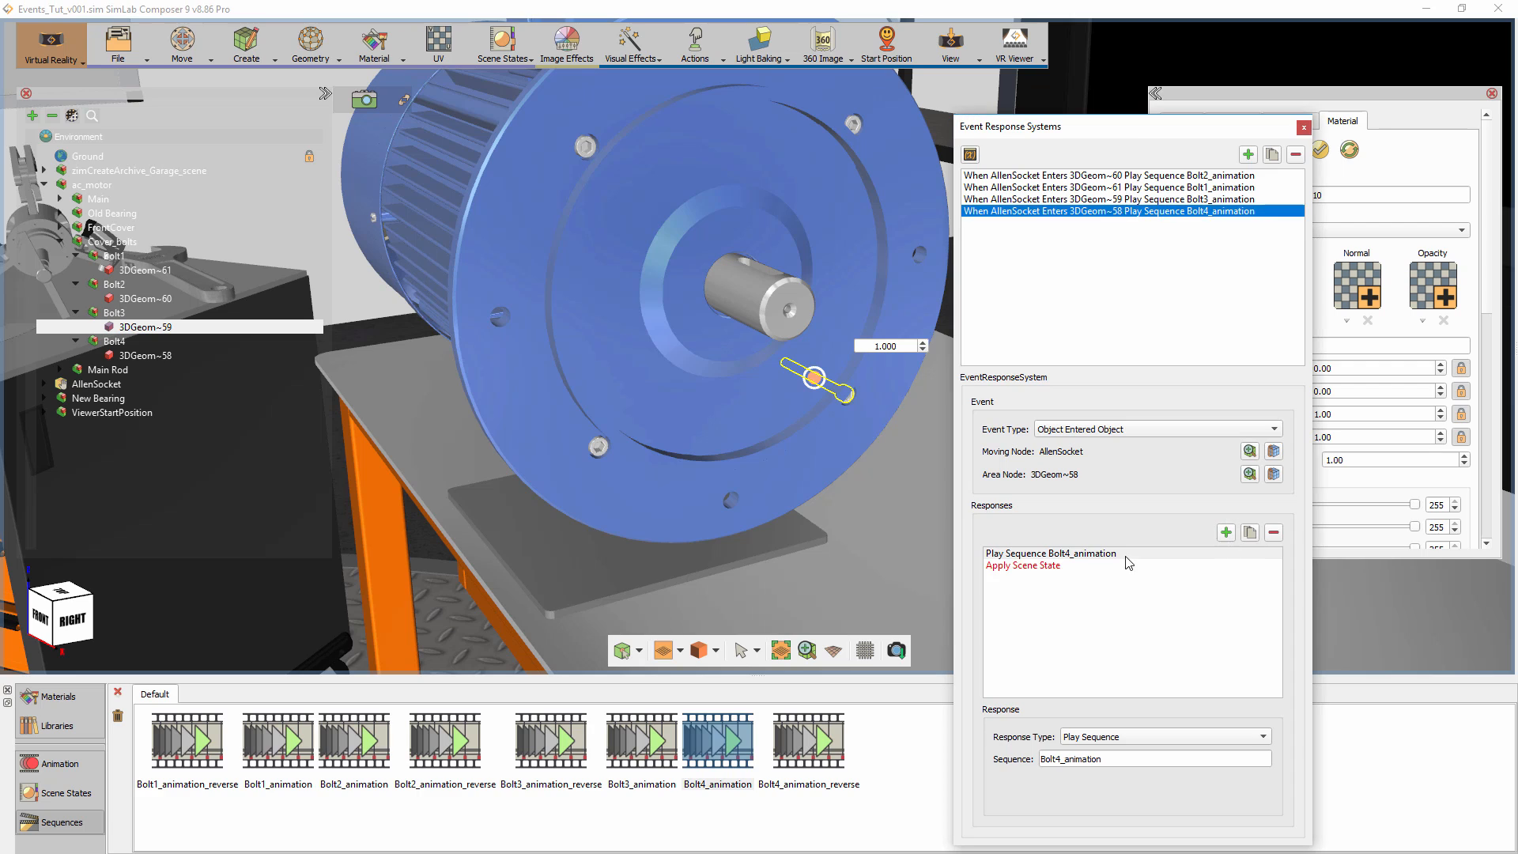
click(1091, 566)
click(1105, 740)
click(1115, 805)
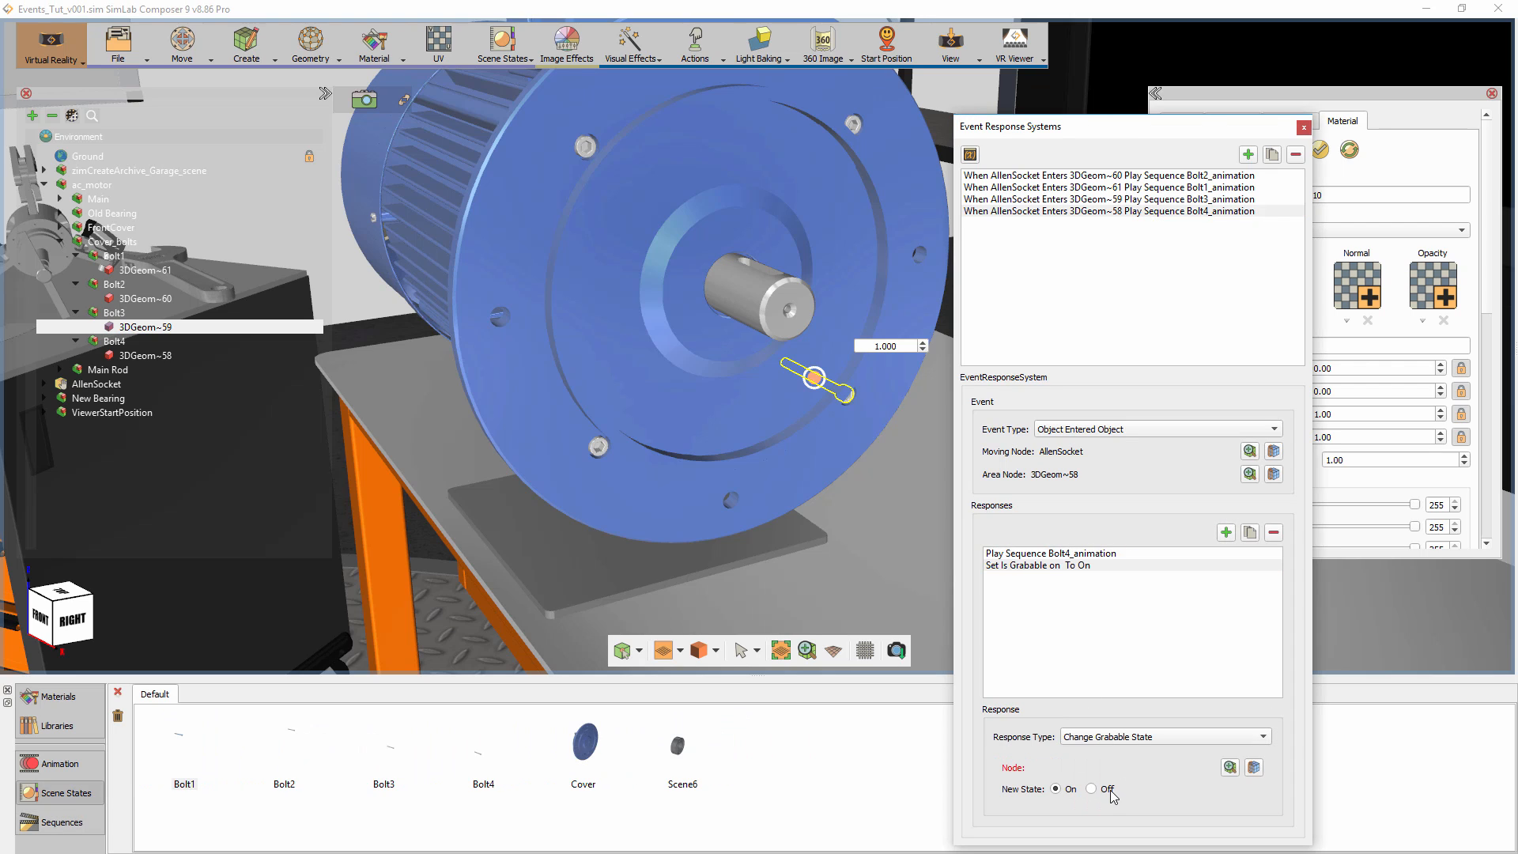
click(158, 356)
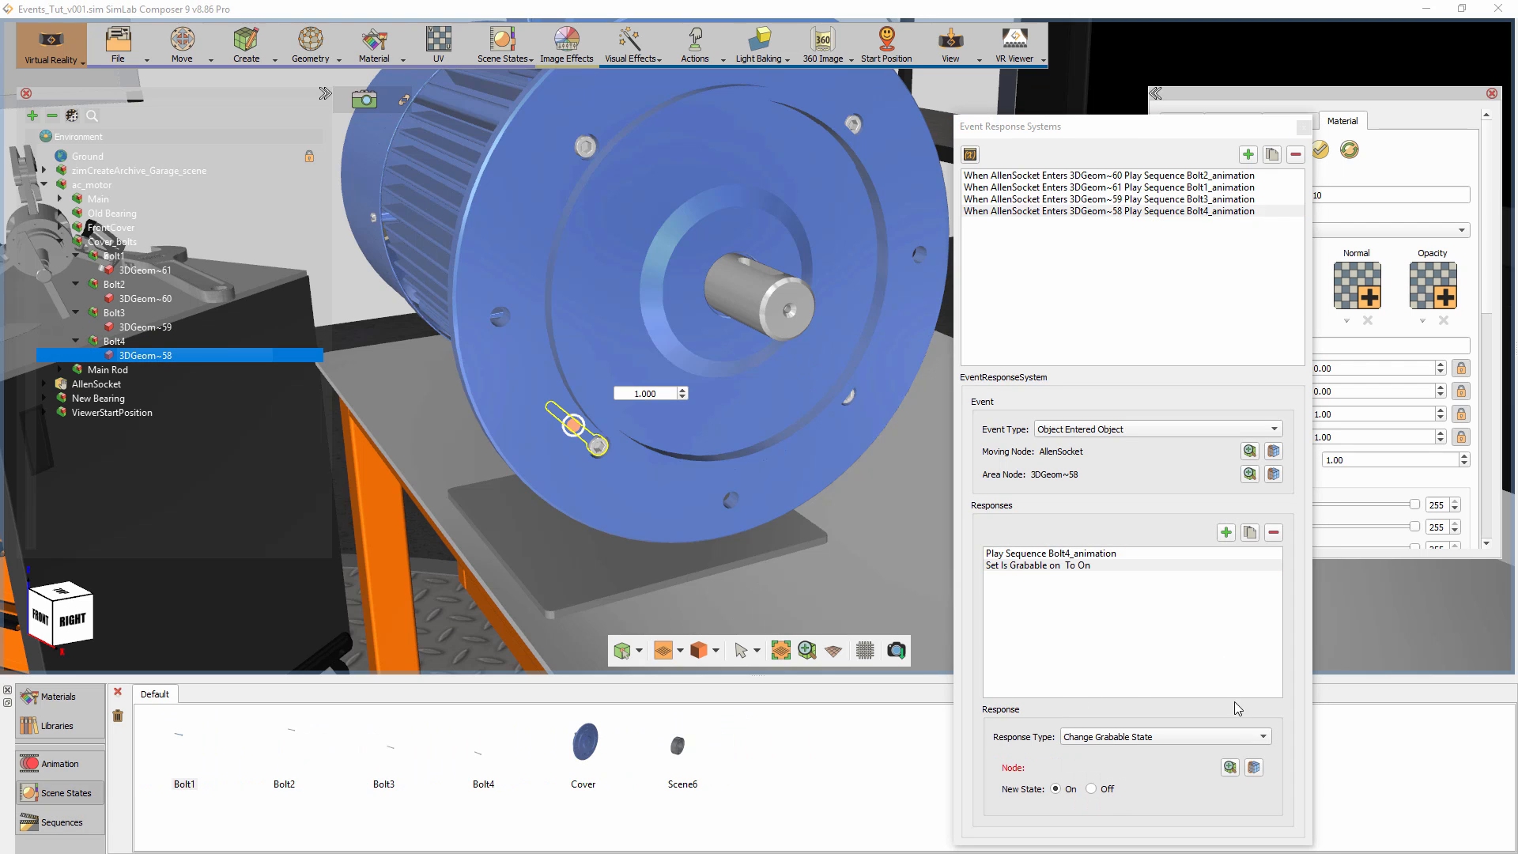
click(1254, 768)
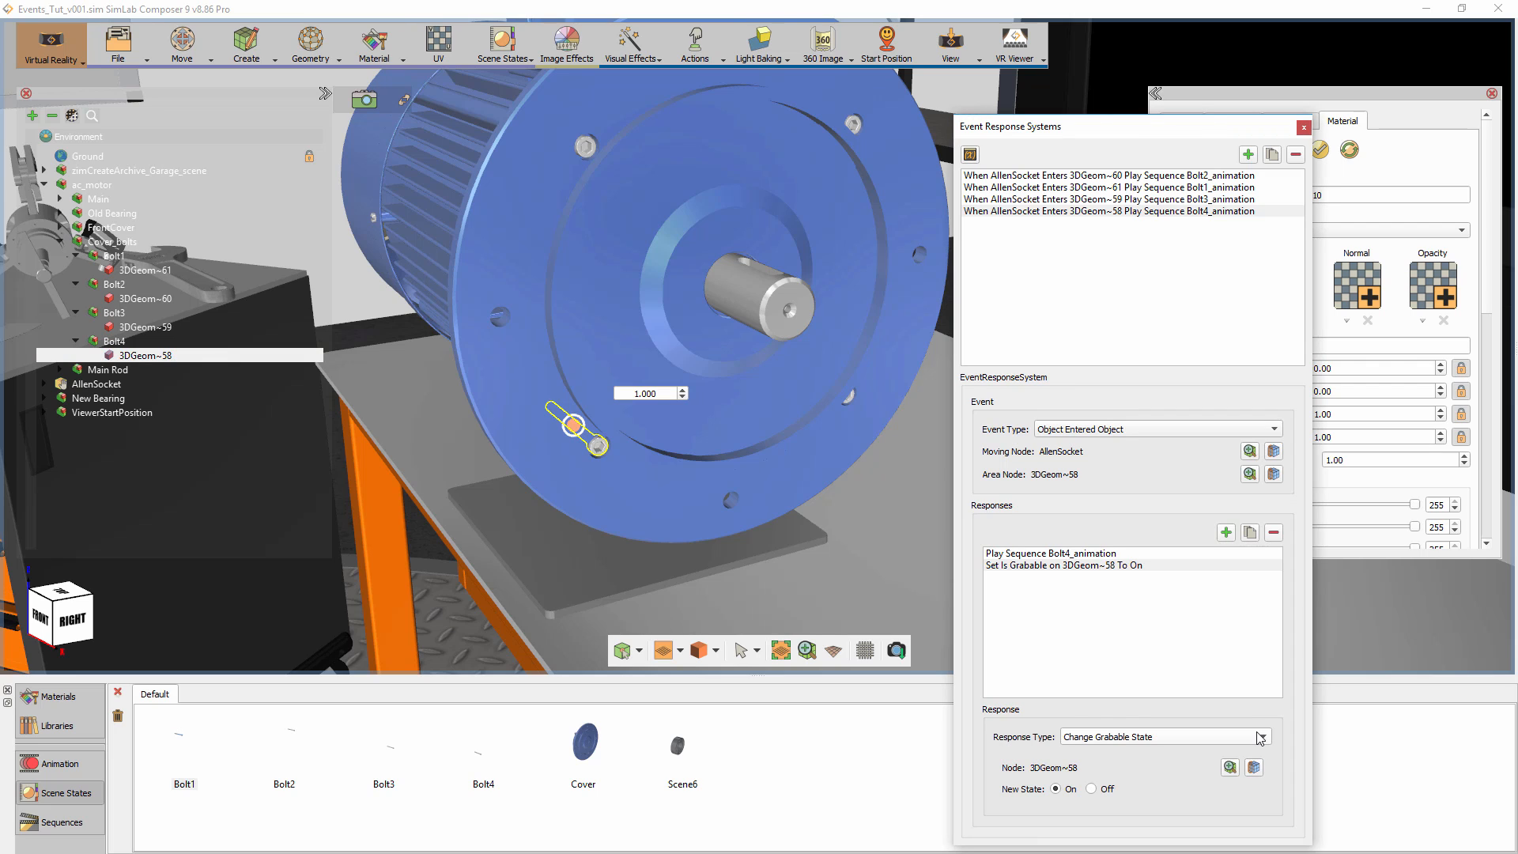
Check the grabbable-state responses of the Bolt1 and Bolt2 events and close the event editor.
click(1069, 206)
click(1067, 188)
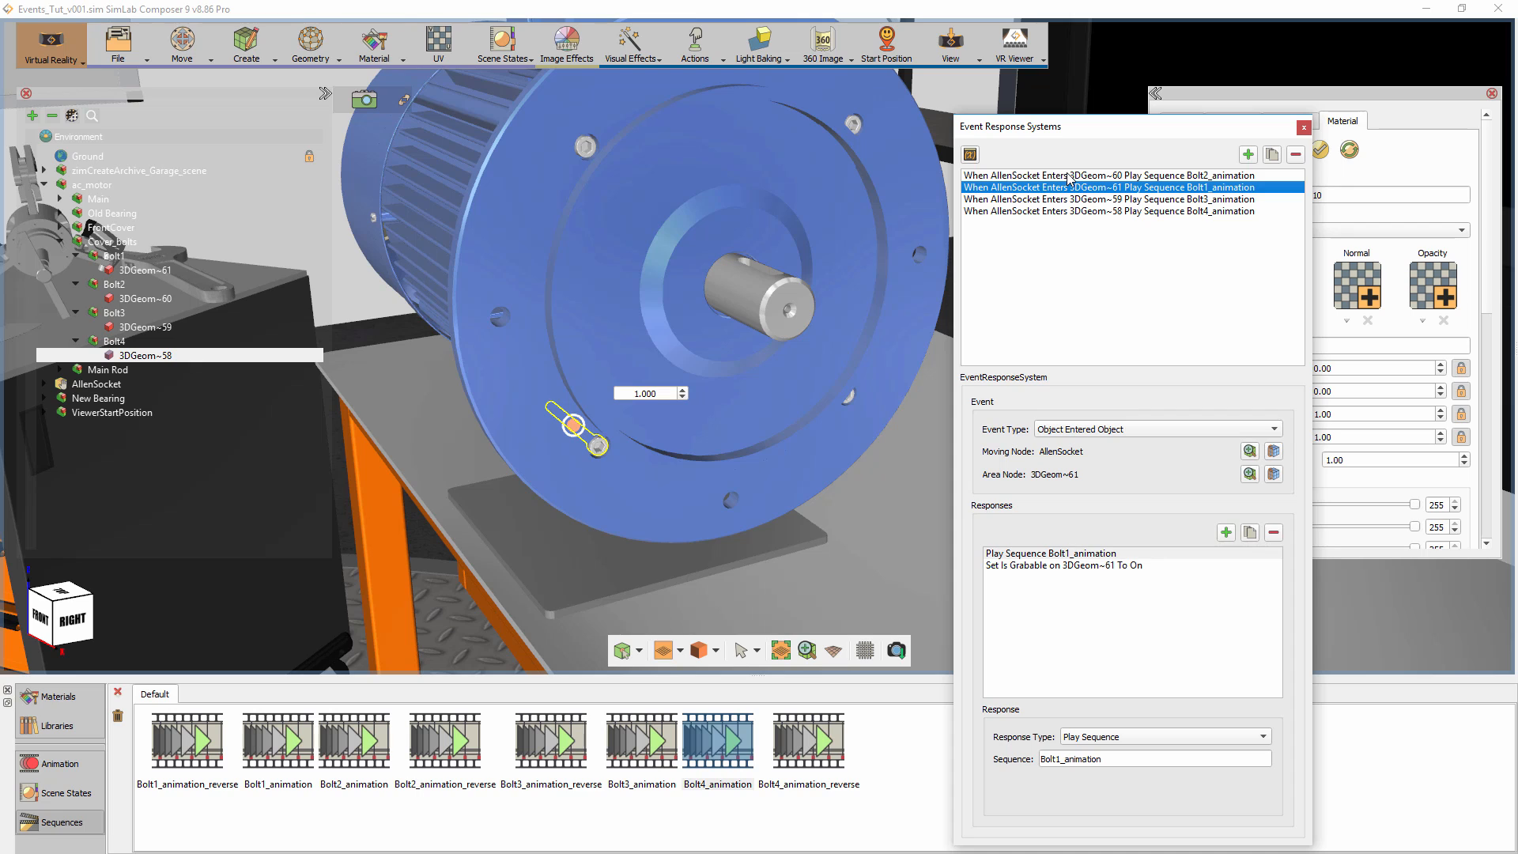
click(1069, 176)
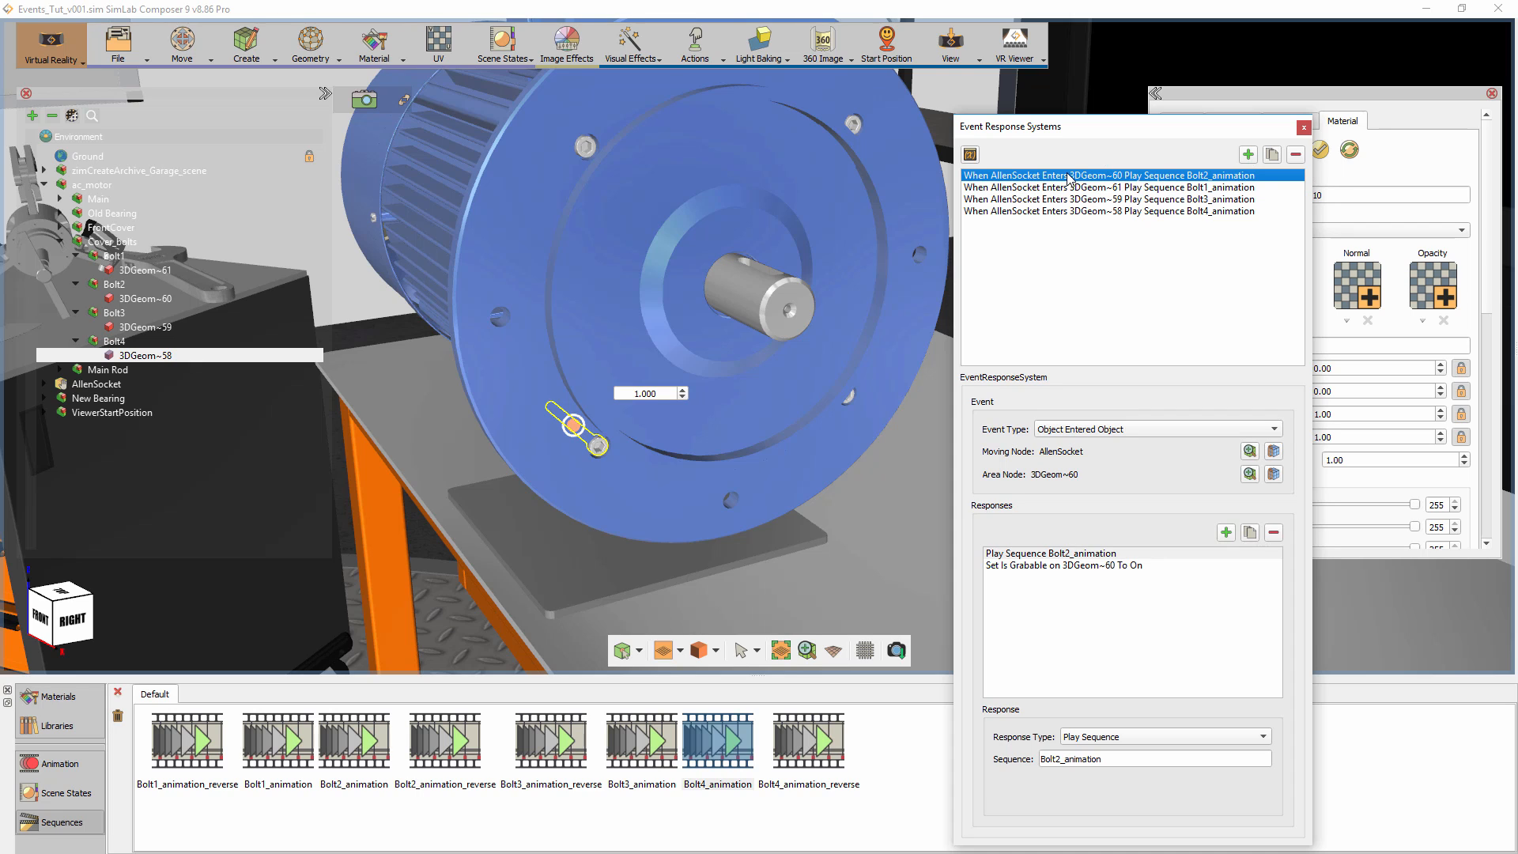
click(1304, 128)
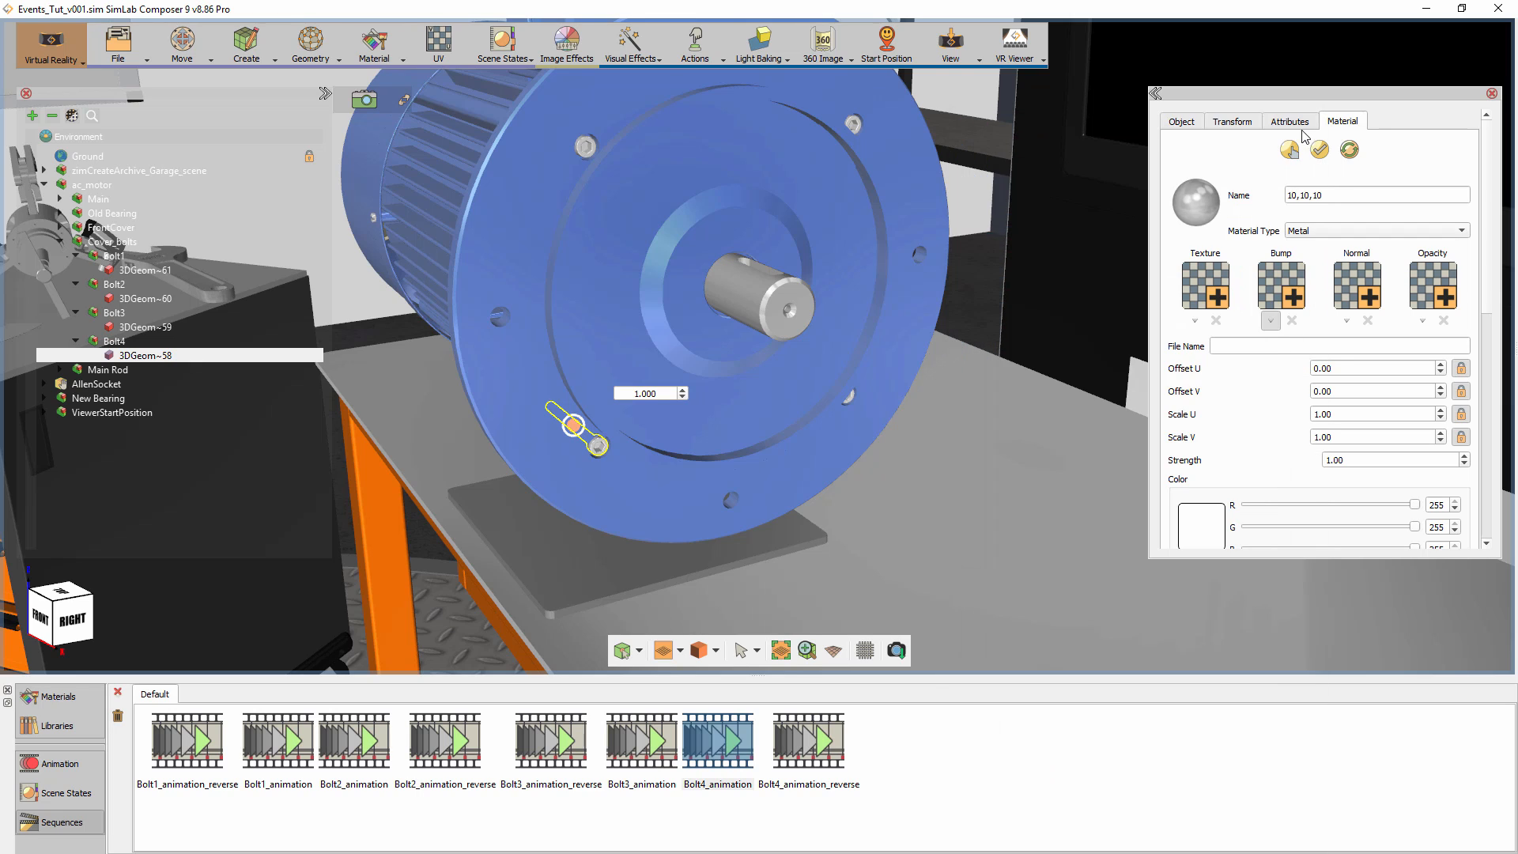
click(951, 43)
click(963, 94)
Reopen the VR Events editor and add a new event with the type Object Exited Object.
click(695, 39)
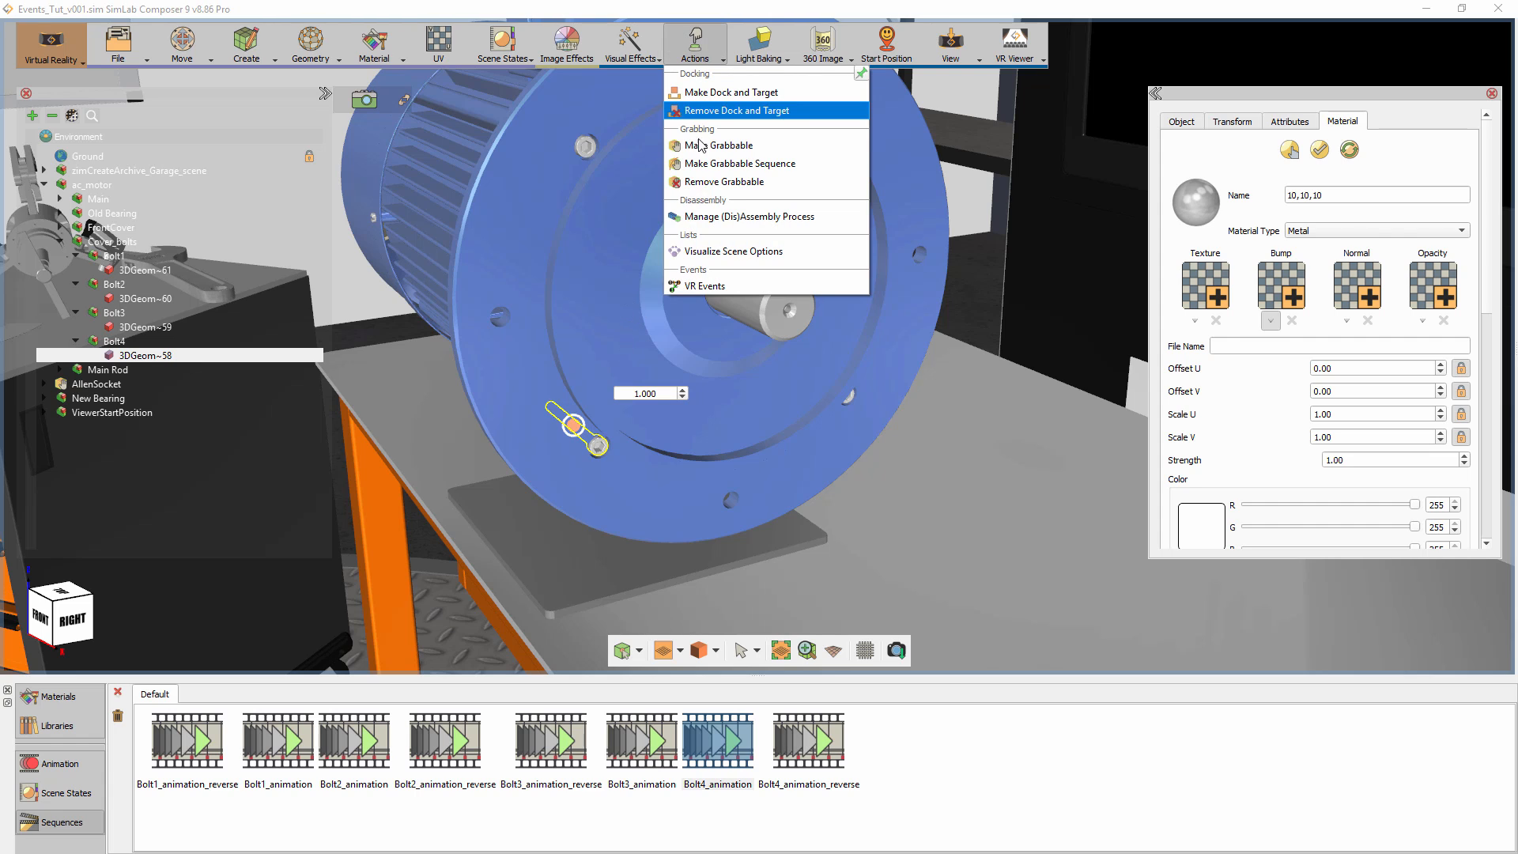
click(714, 281)
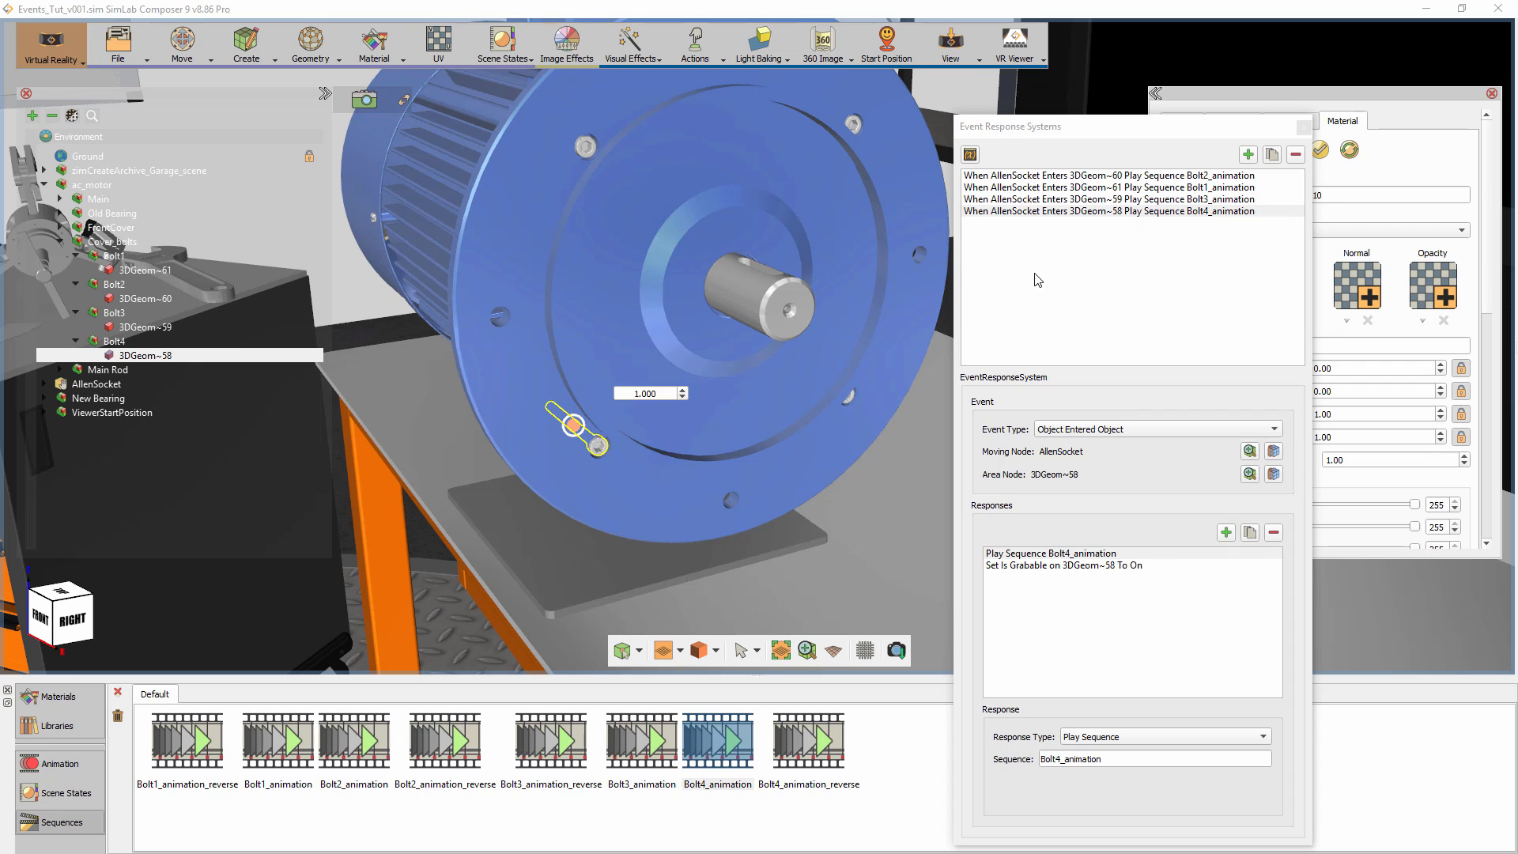
click(1250, 156)
click(1046, 224)
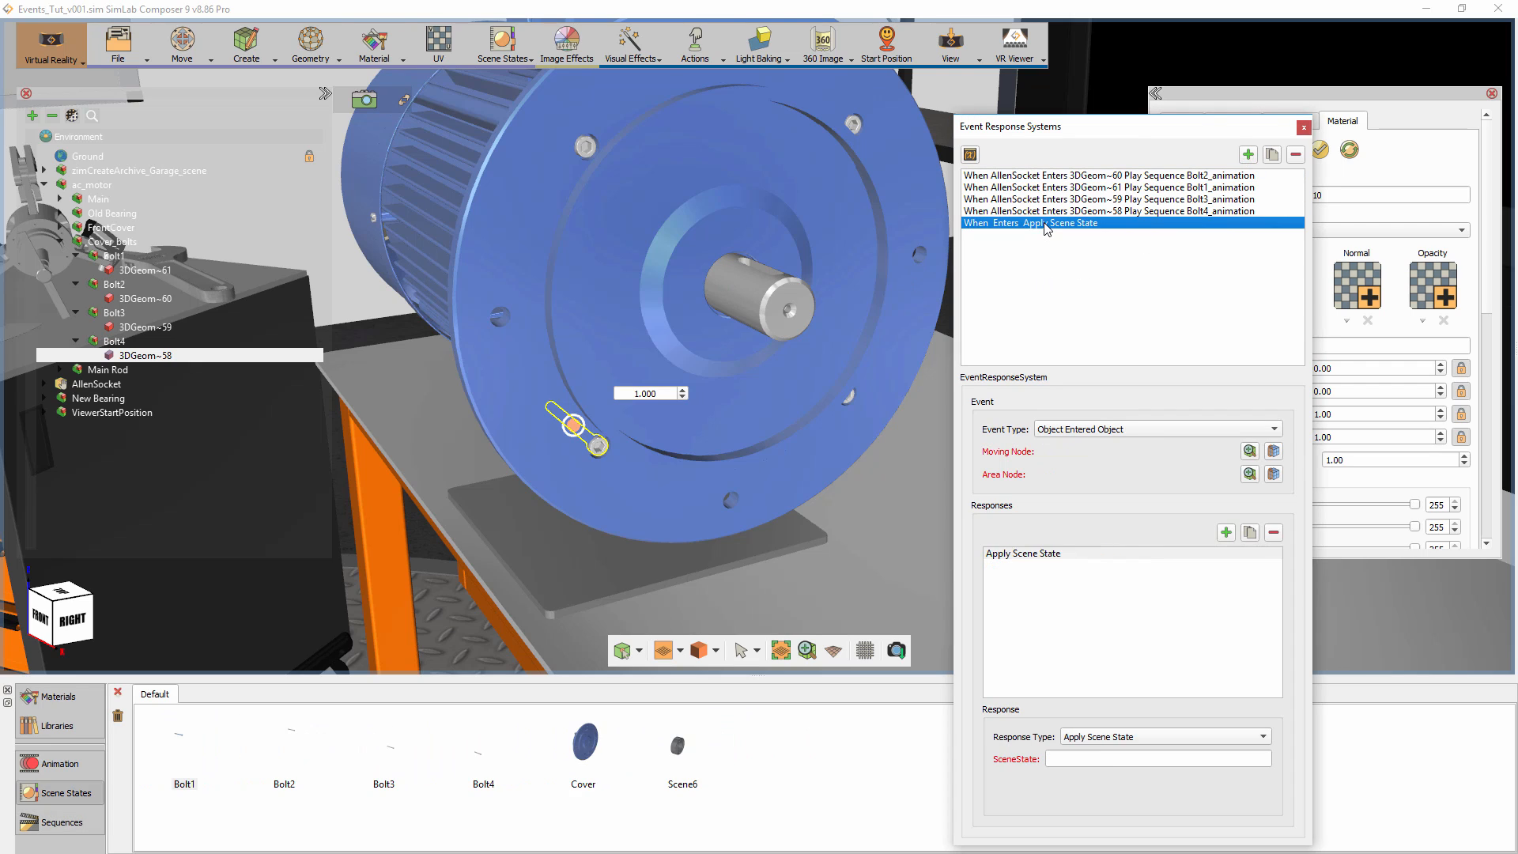
click(1075, 429)
click(1073, 446)
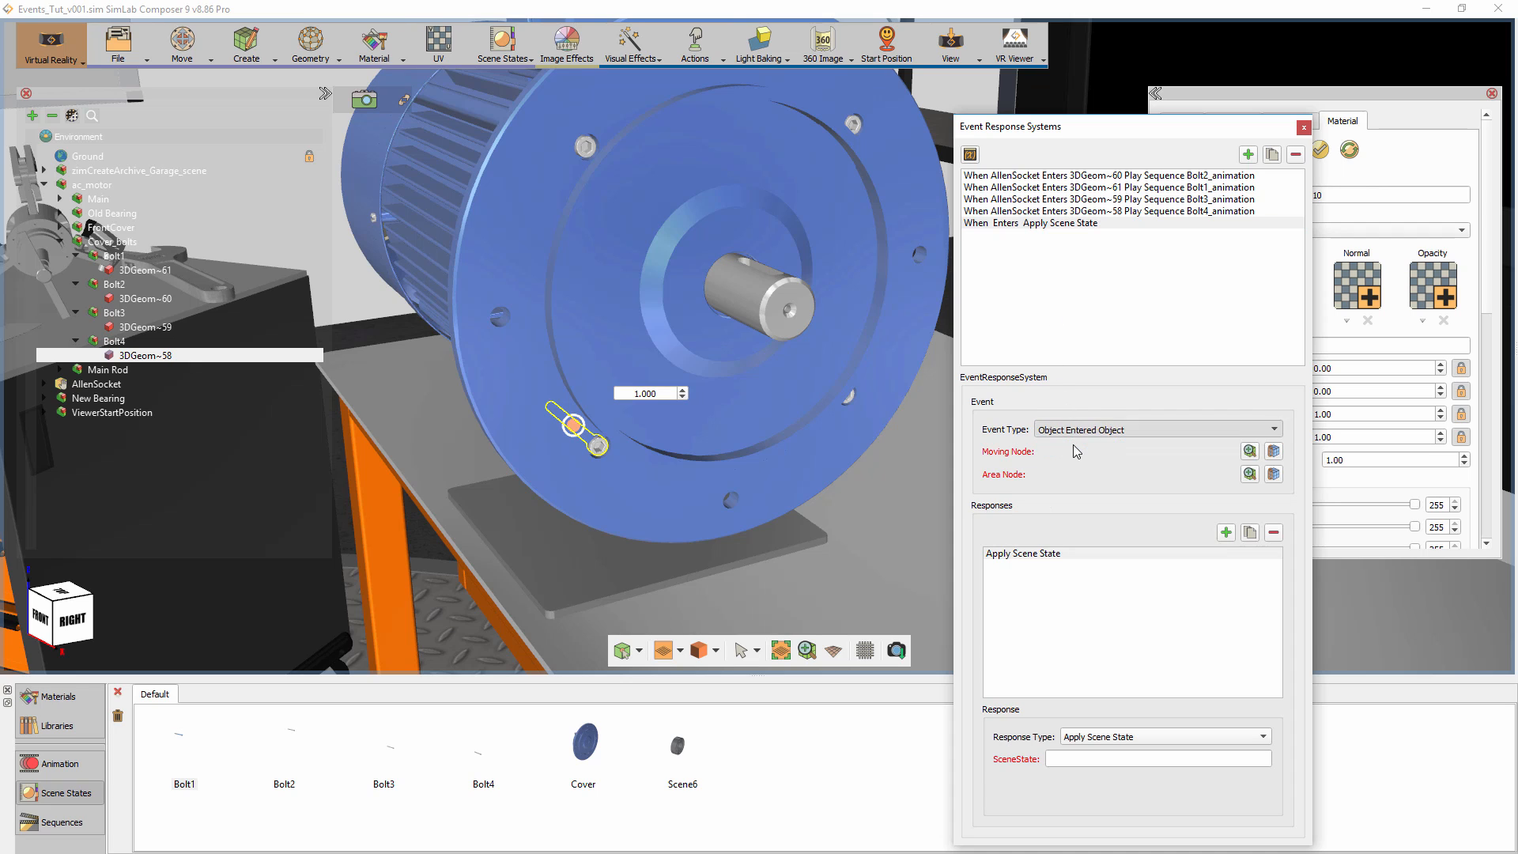
middle_drag(858, 271, 837, 336)
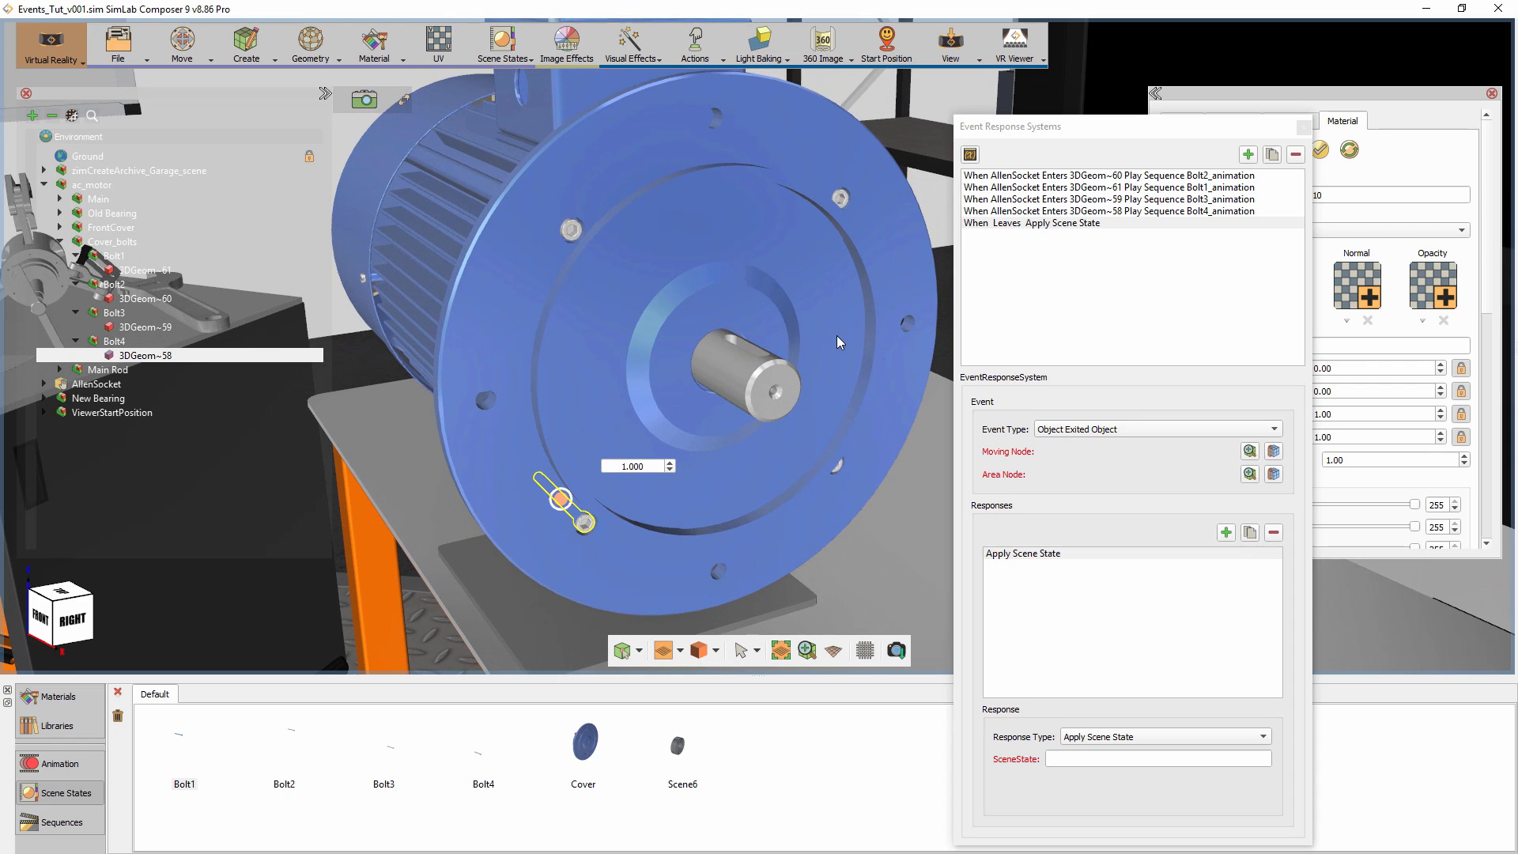
Set Bolt1's geometry as the exit event's moving node and the front cover's geometry as its area node.
click(570, 233)
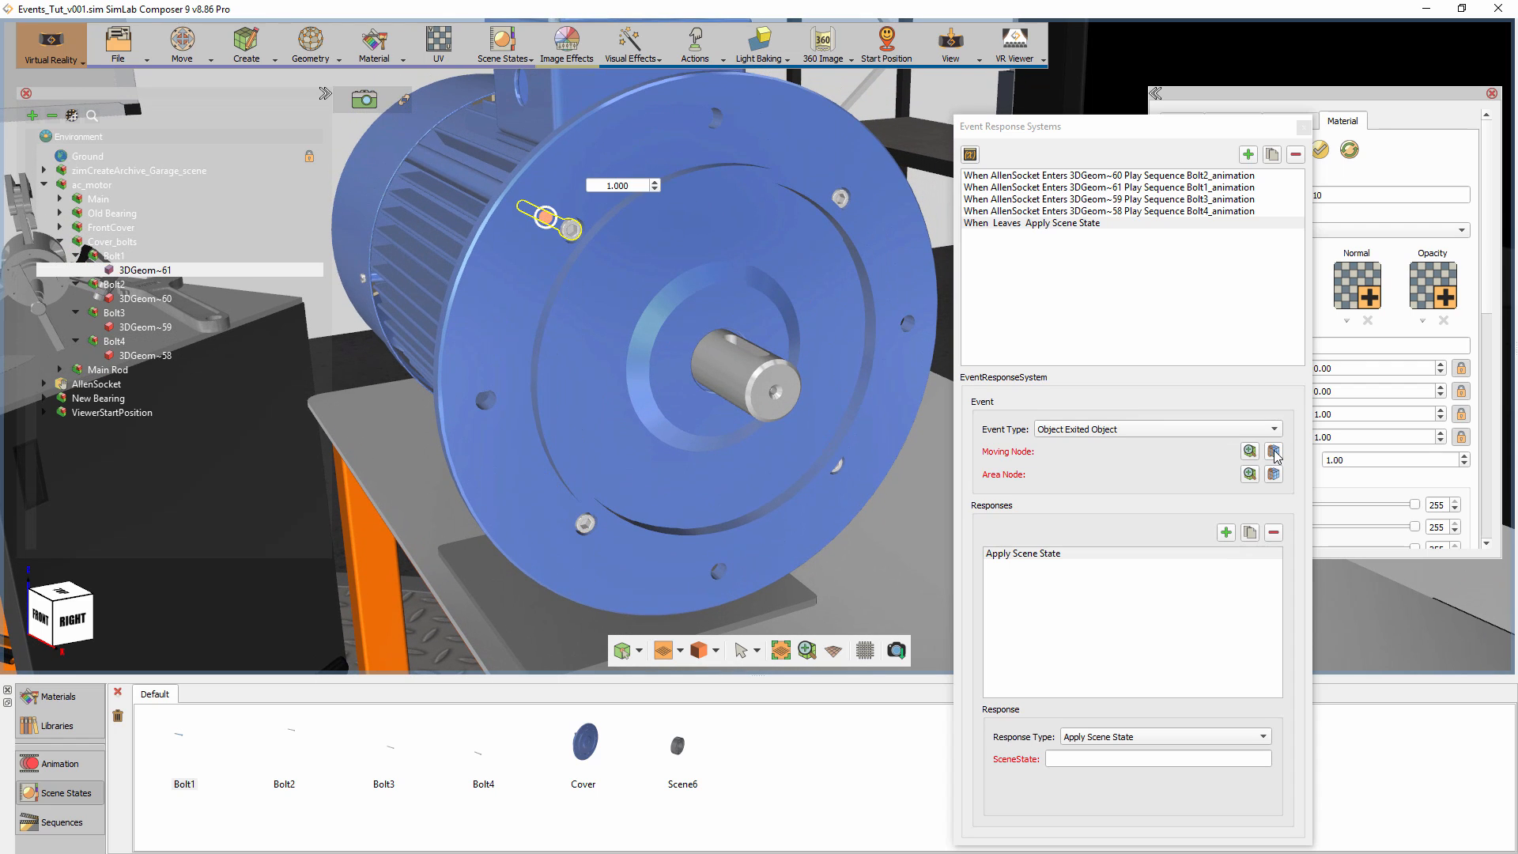
click(1249, 452)
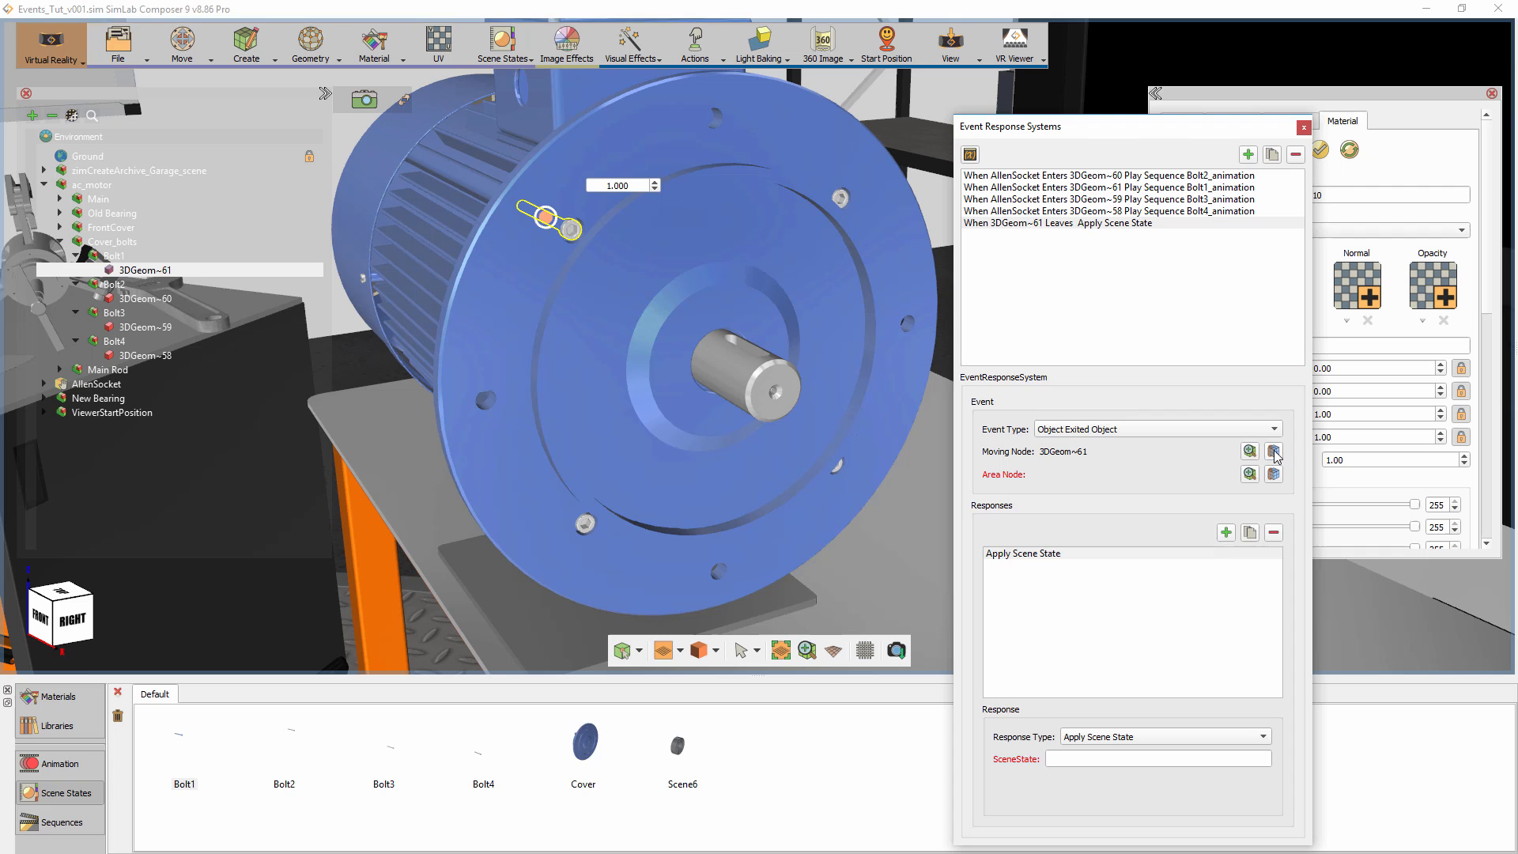
click(641, 352)
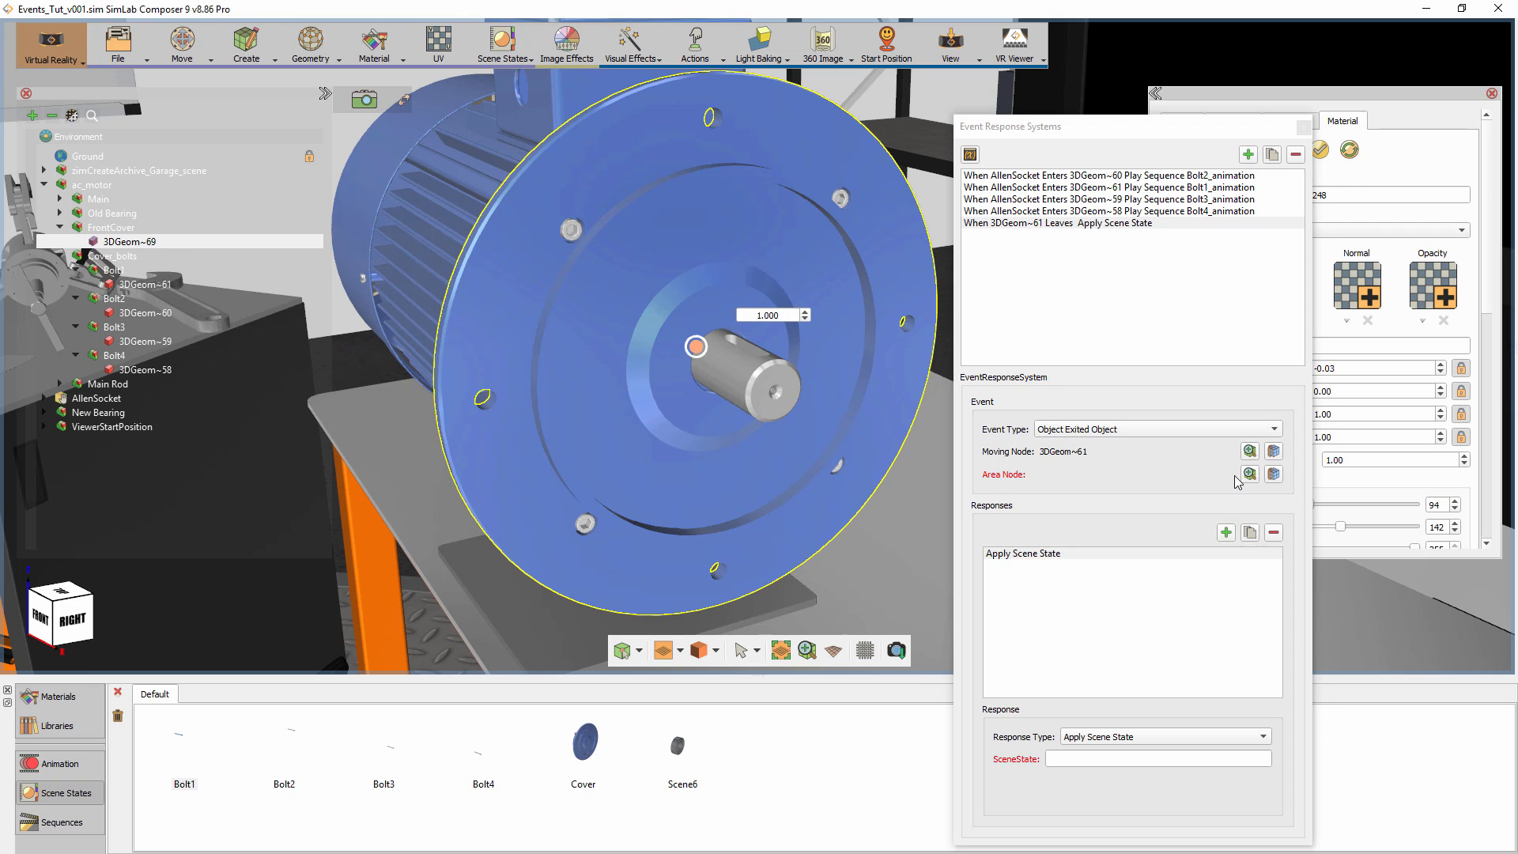
click(1273, 474)
Change the exit event's response type to Change Variable Value and create a new variable for it.
click(1041, 556)
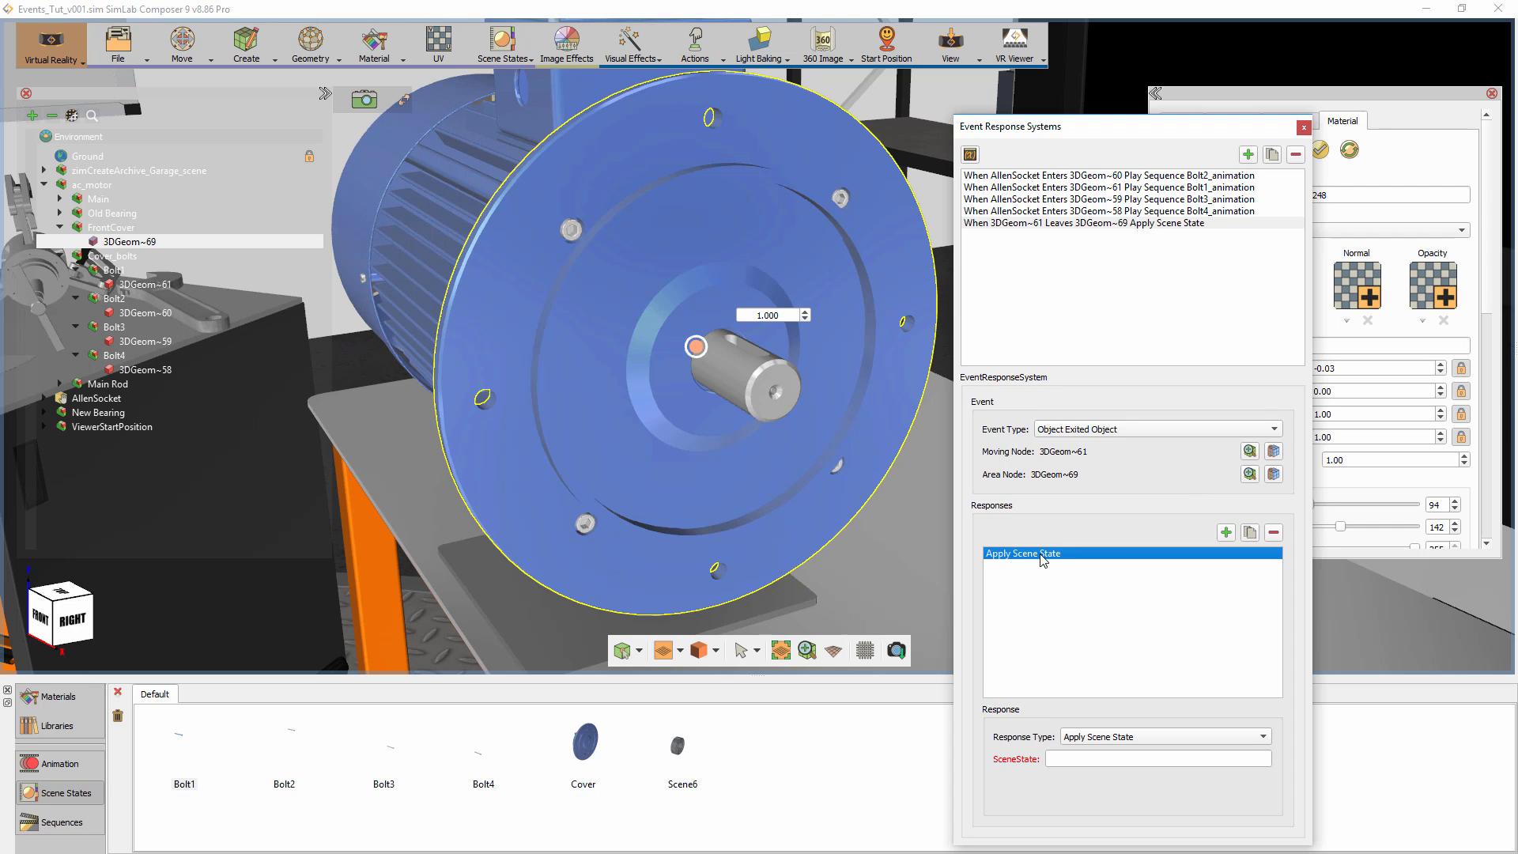
click(1107, 738)
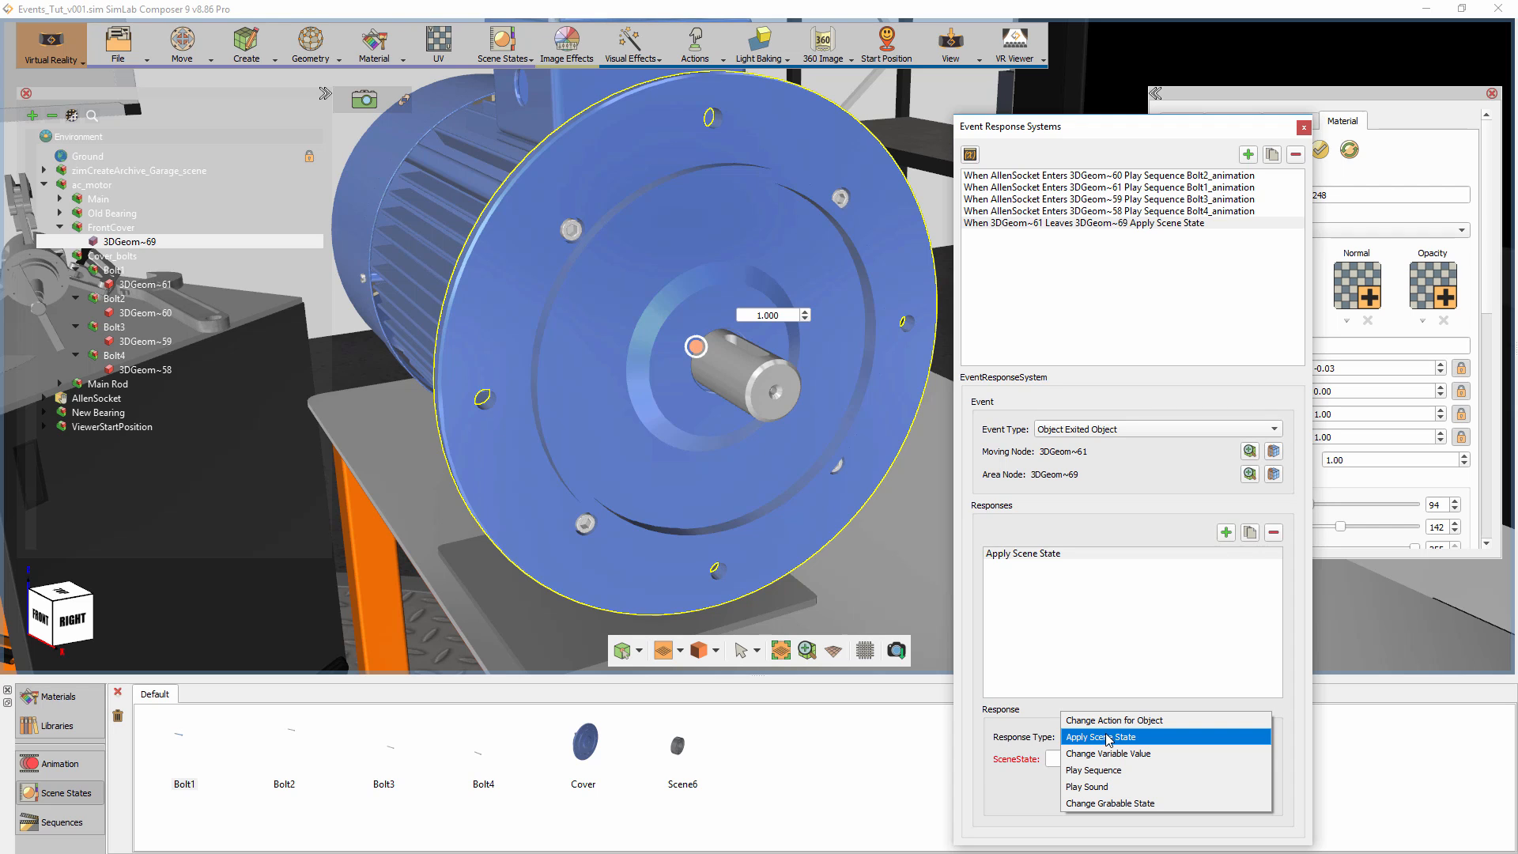
click(1107, 752)
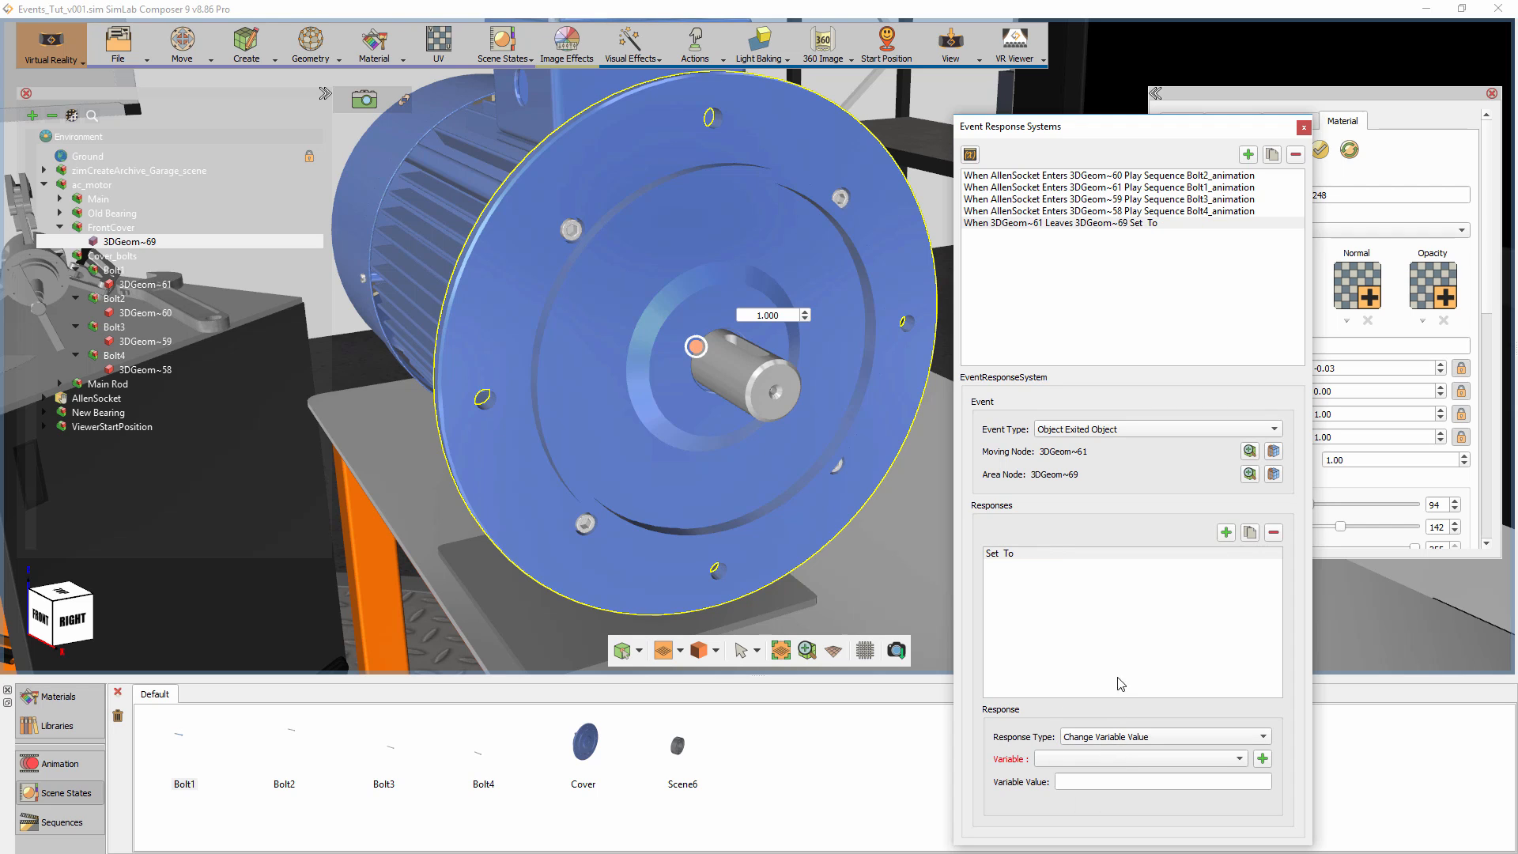
click(1263, 760)
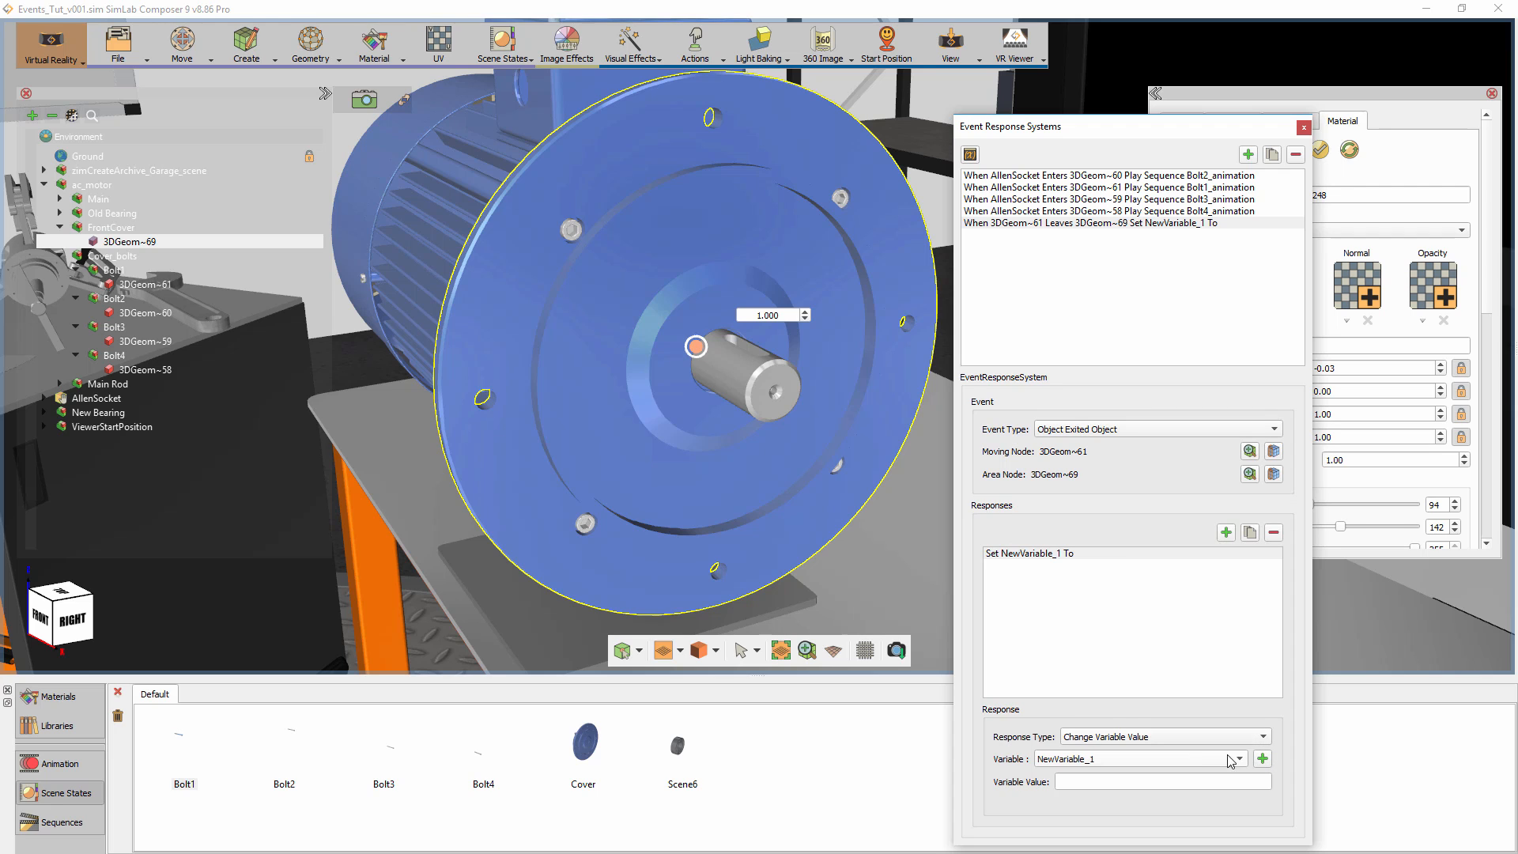
Rename the new variable Bolt1 with the initial value Tight, and set the response's variable value to Loose.
click(970, 154)
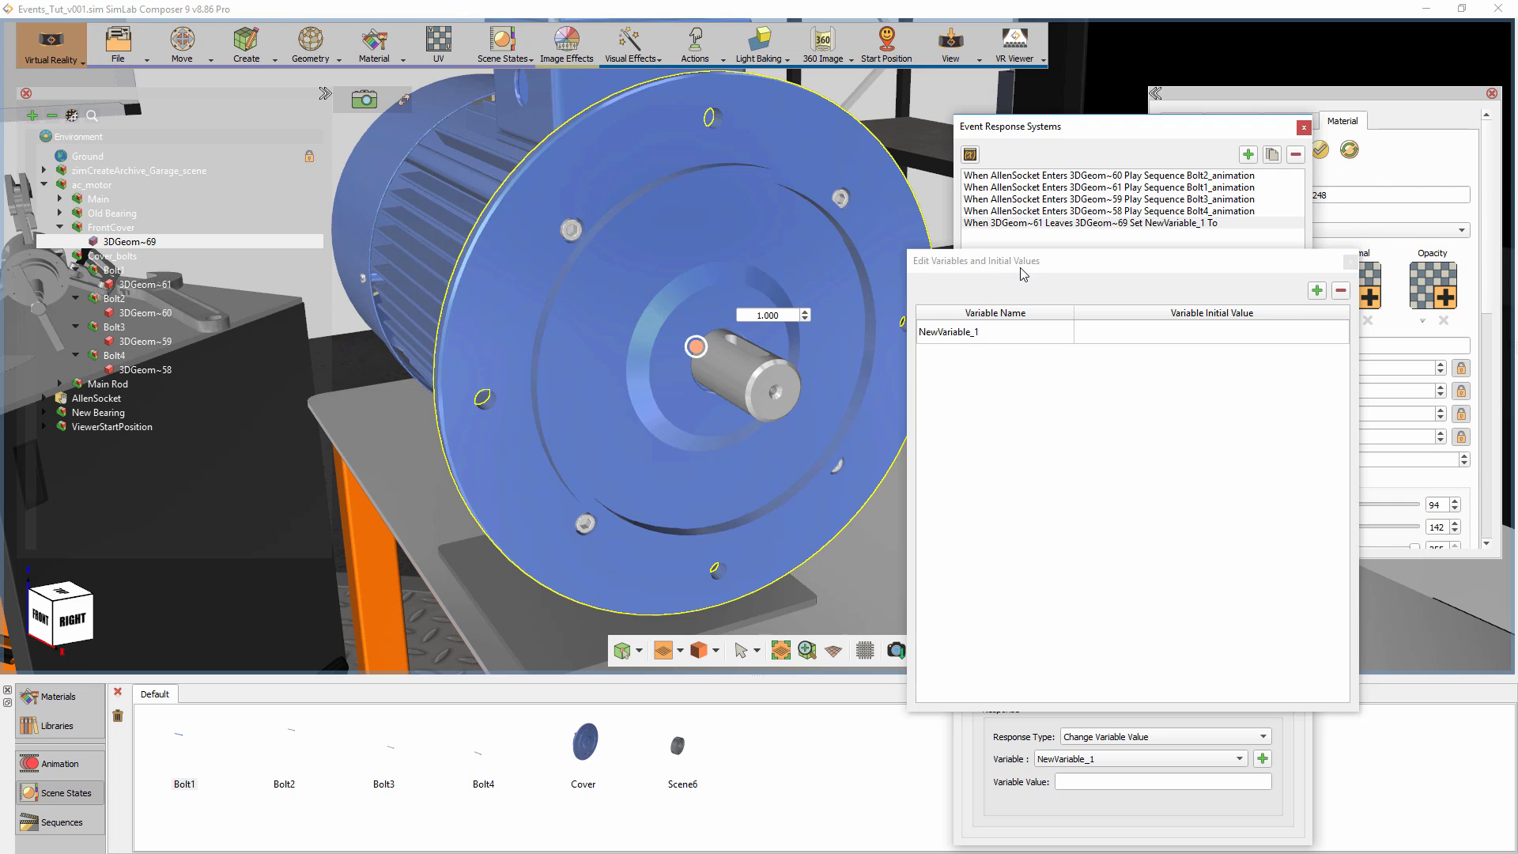
drag(1021, 269, 1028, 251)
double_click(1004, 321)
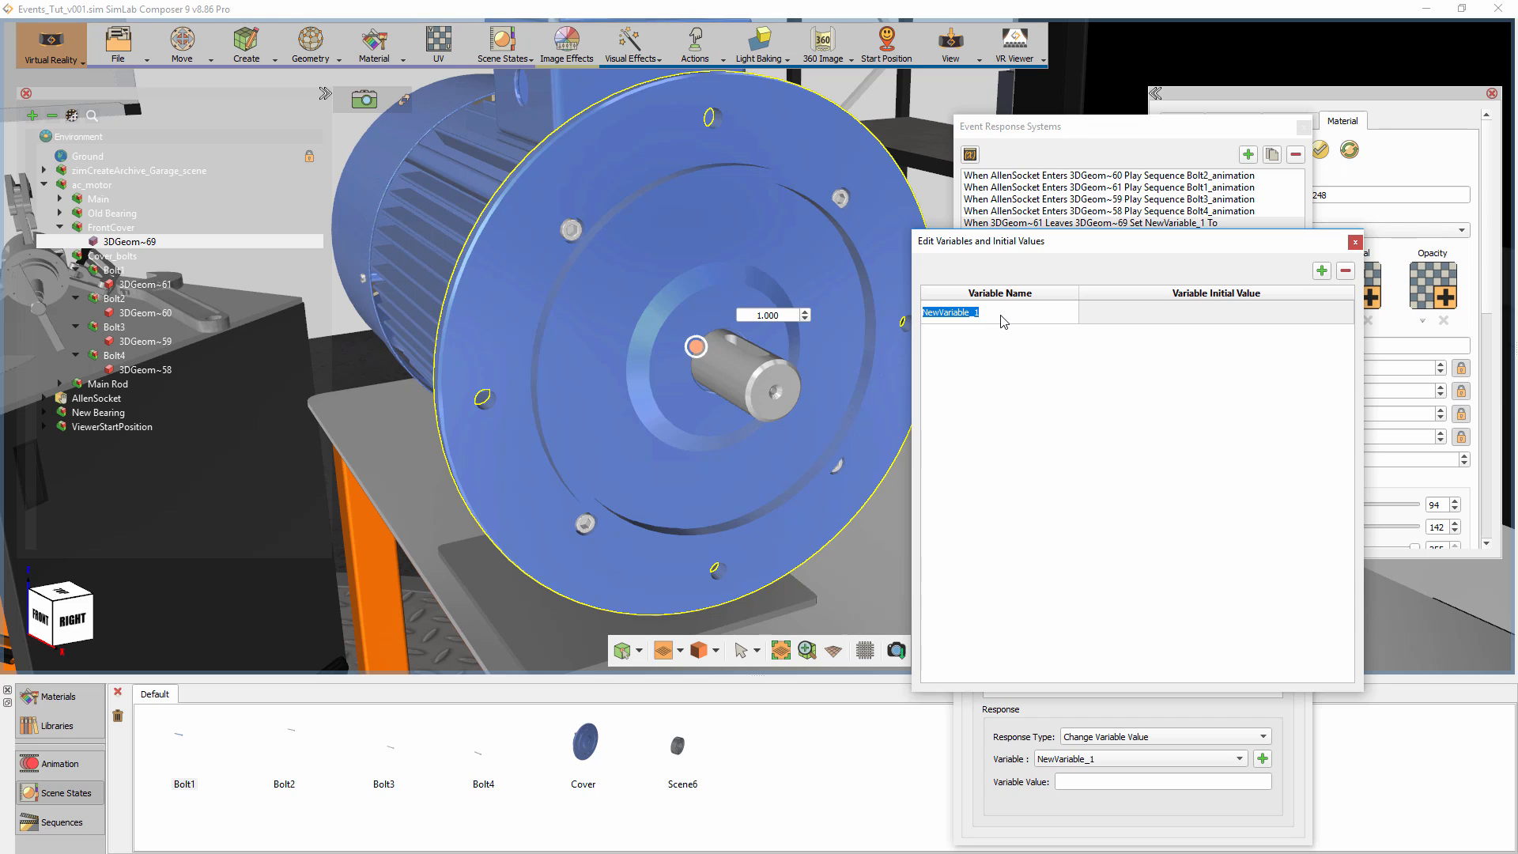
text(Bolt1)
click(1149, 316)
text(Tight)
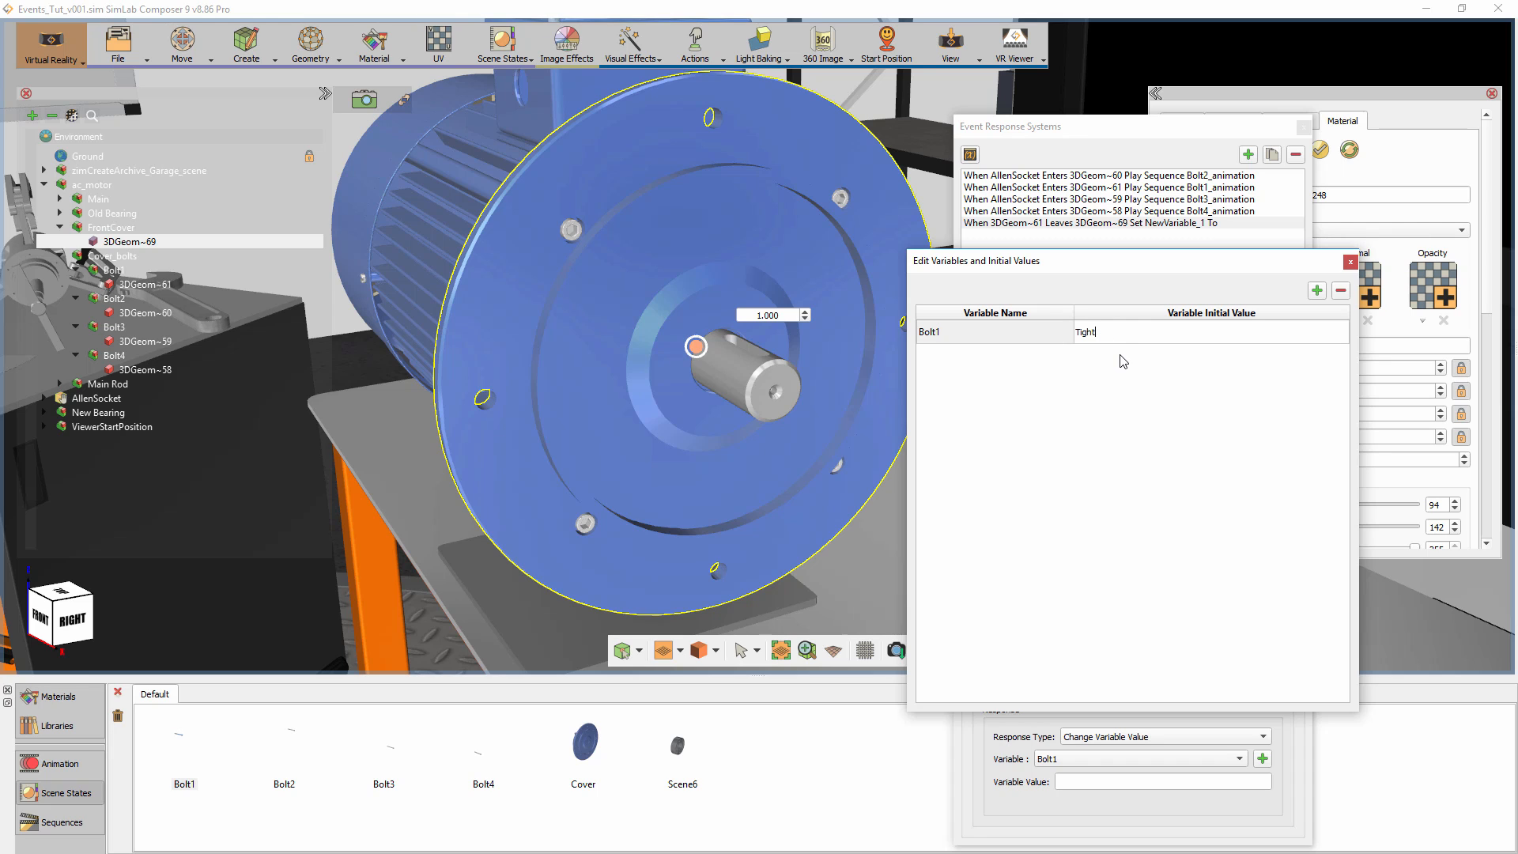
click(1351, 262)
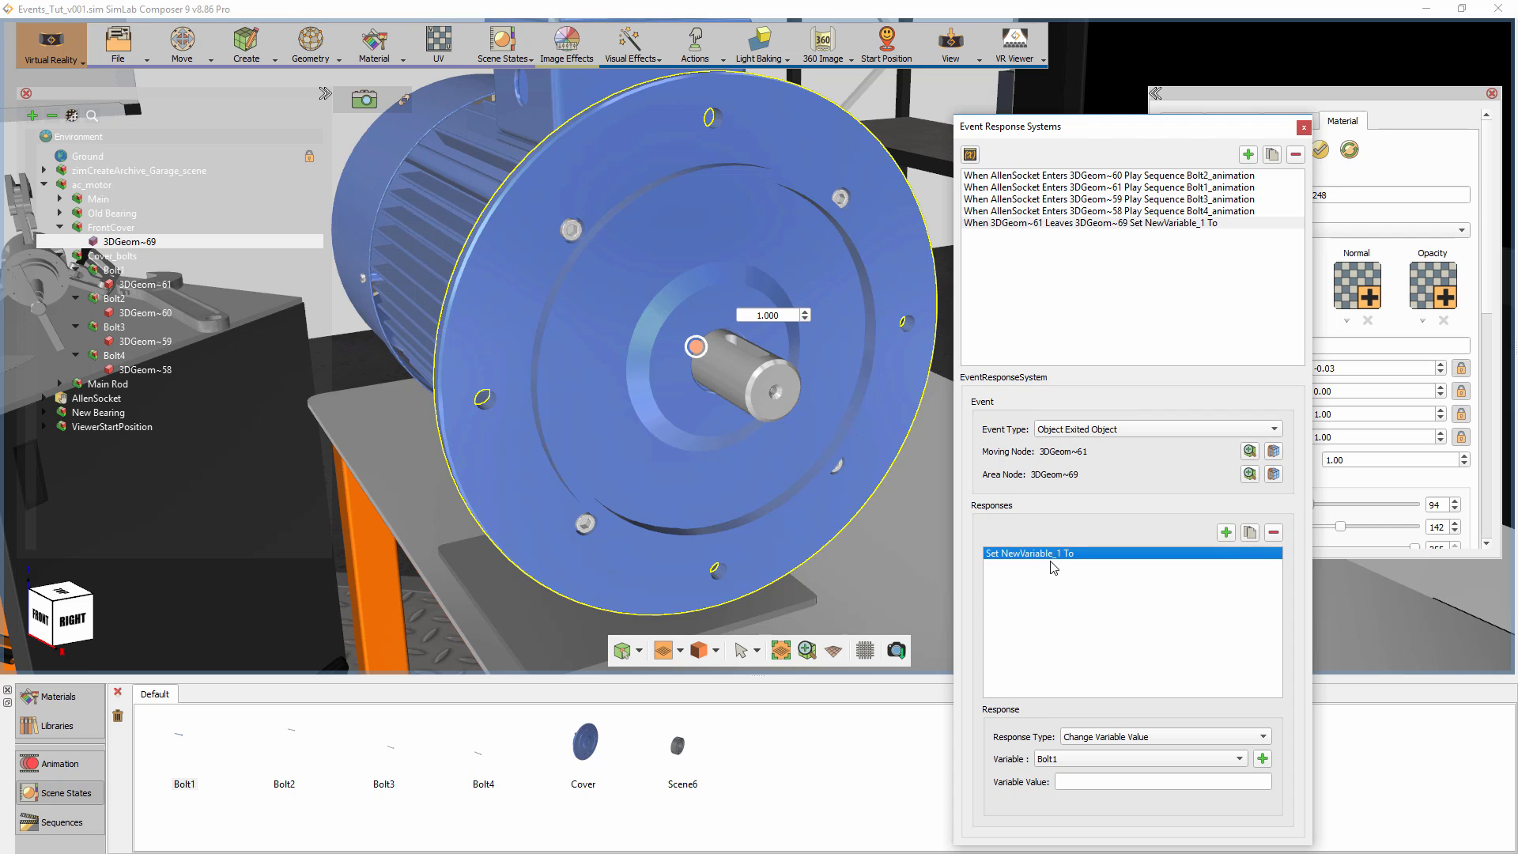
click(1082, 783)
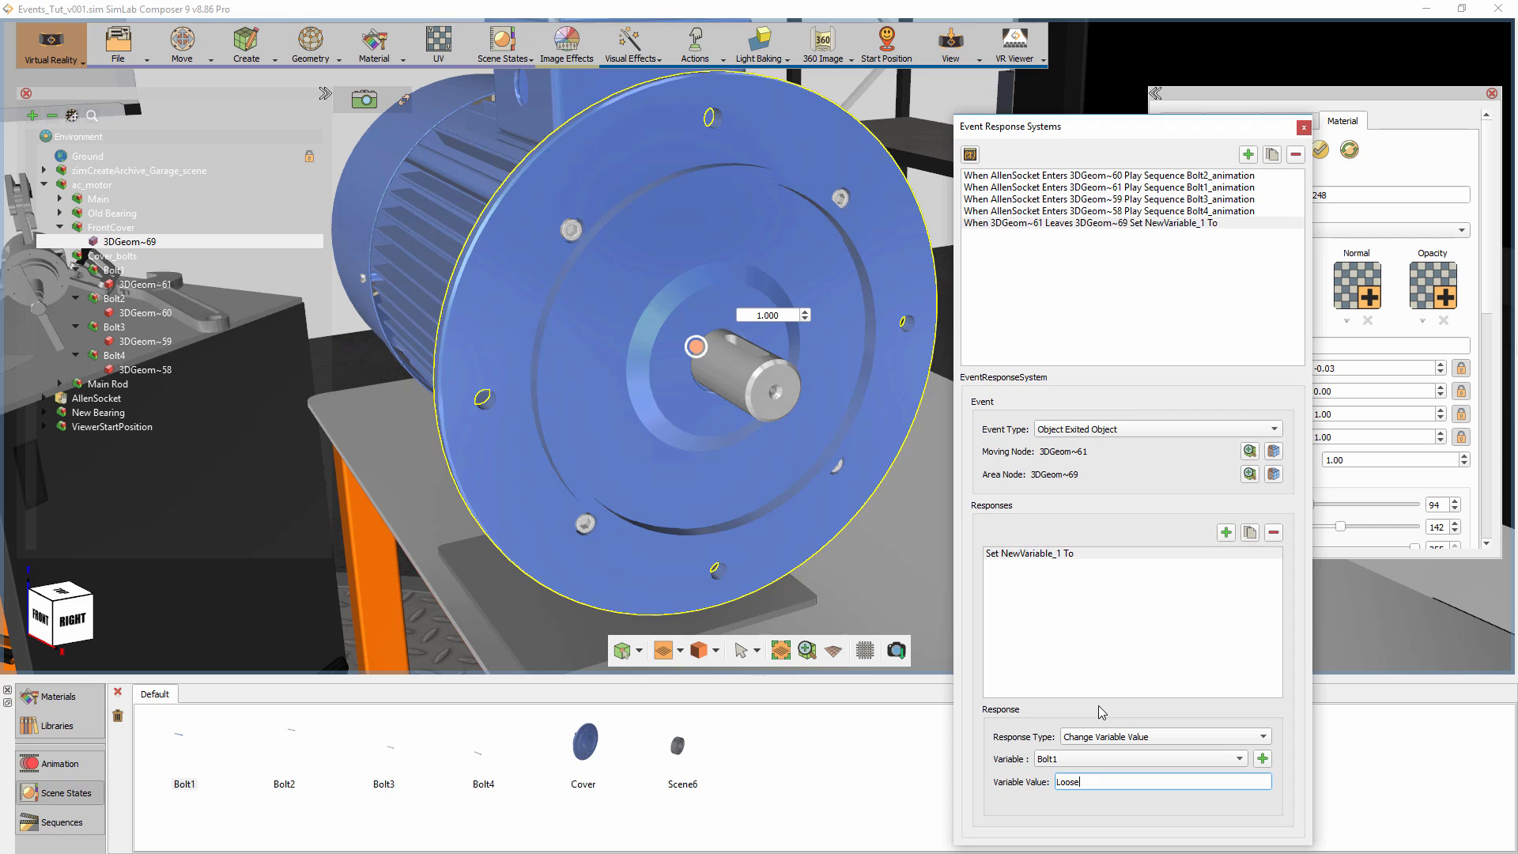
Duplicate the Bolt1 exit event and set Bolt2's geometry as the copy's moving node.
click(1195, 225)
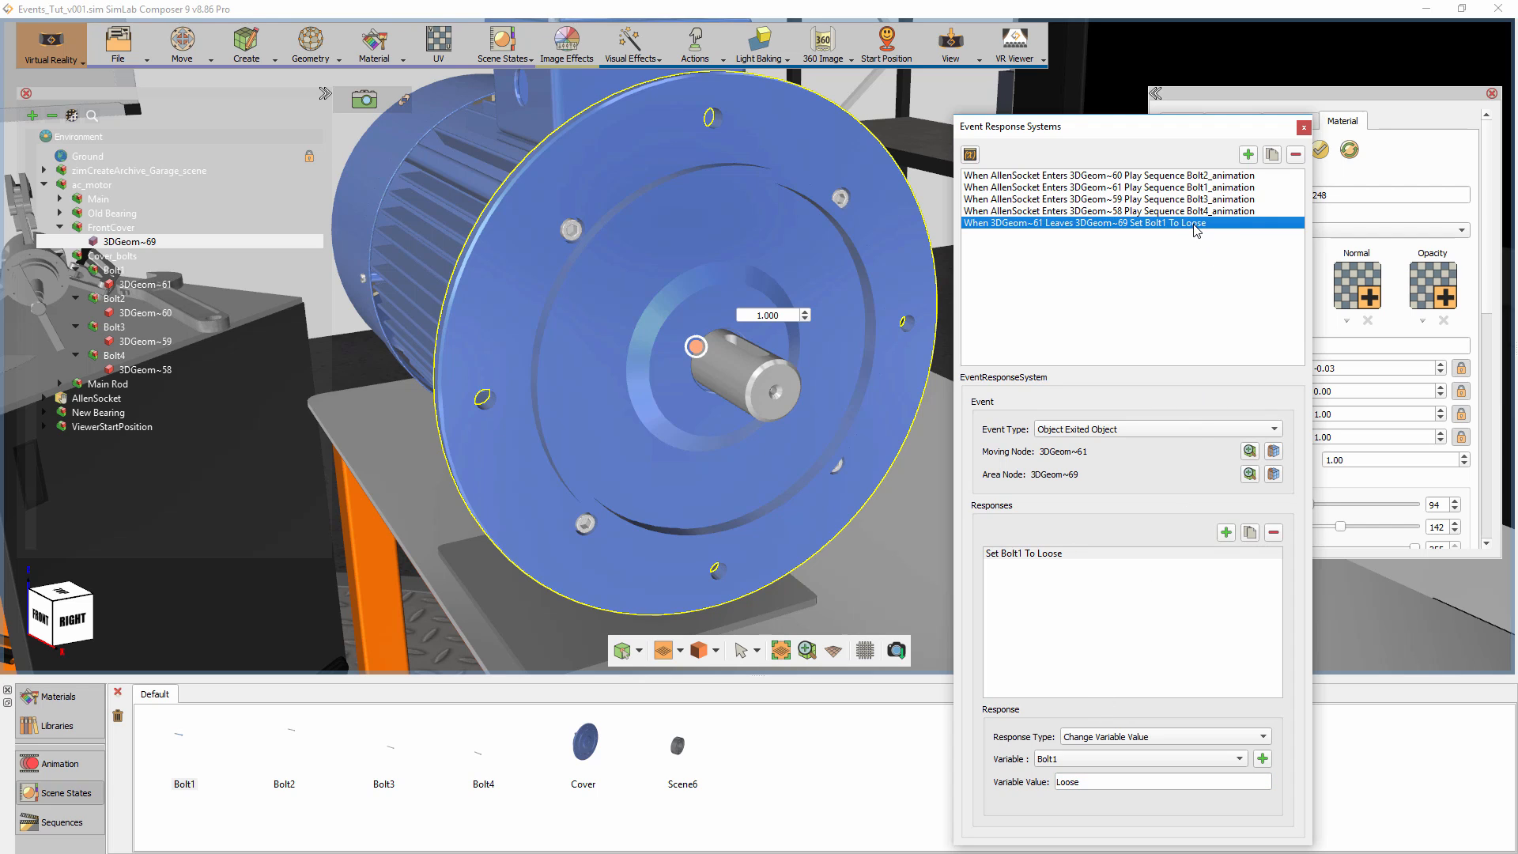
click(1273, 155)
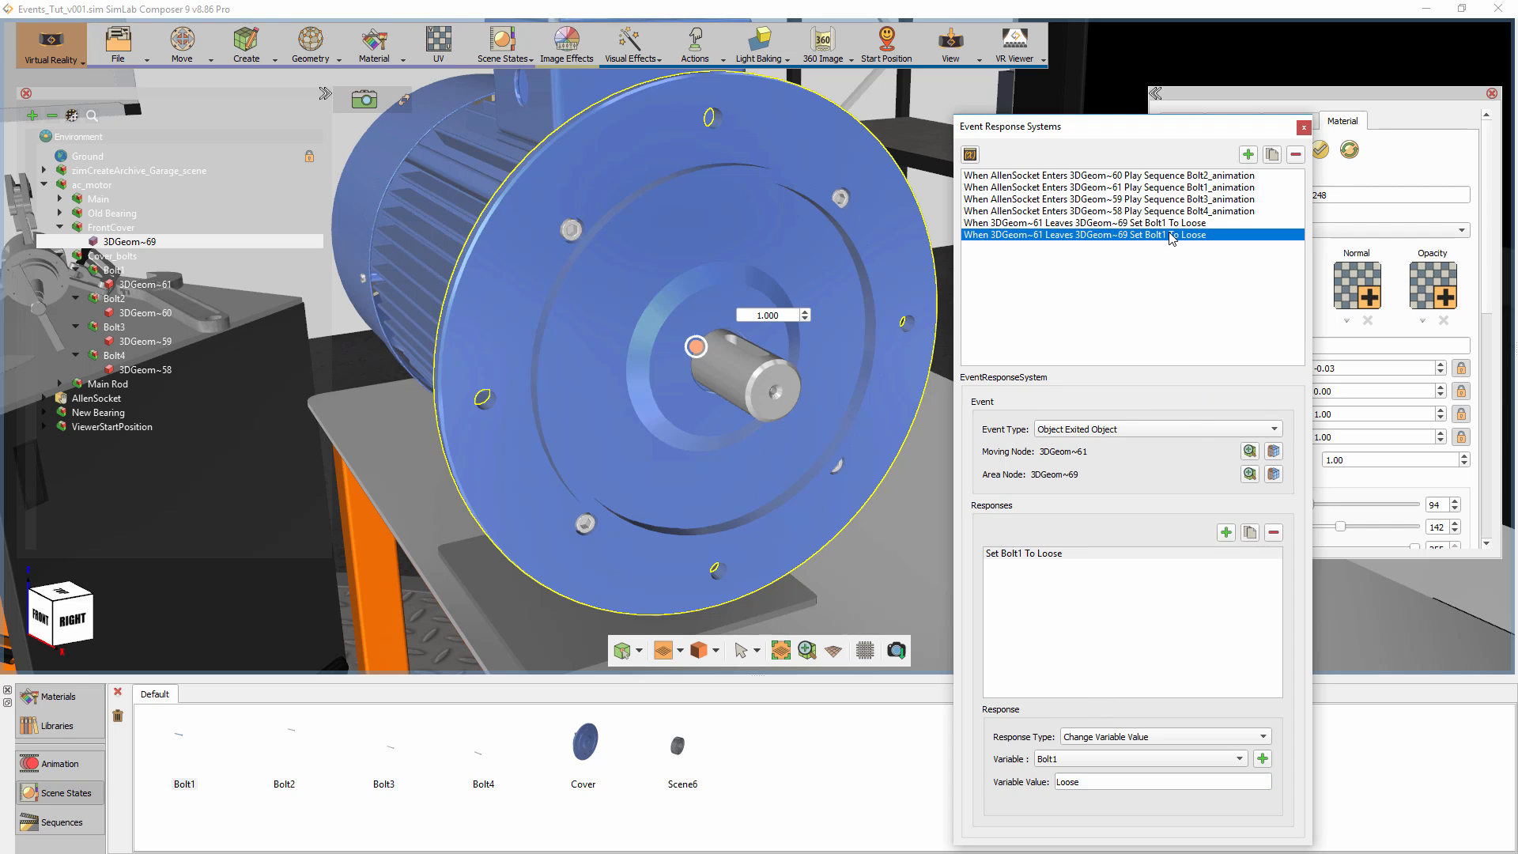
click(841, 200)
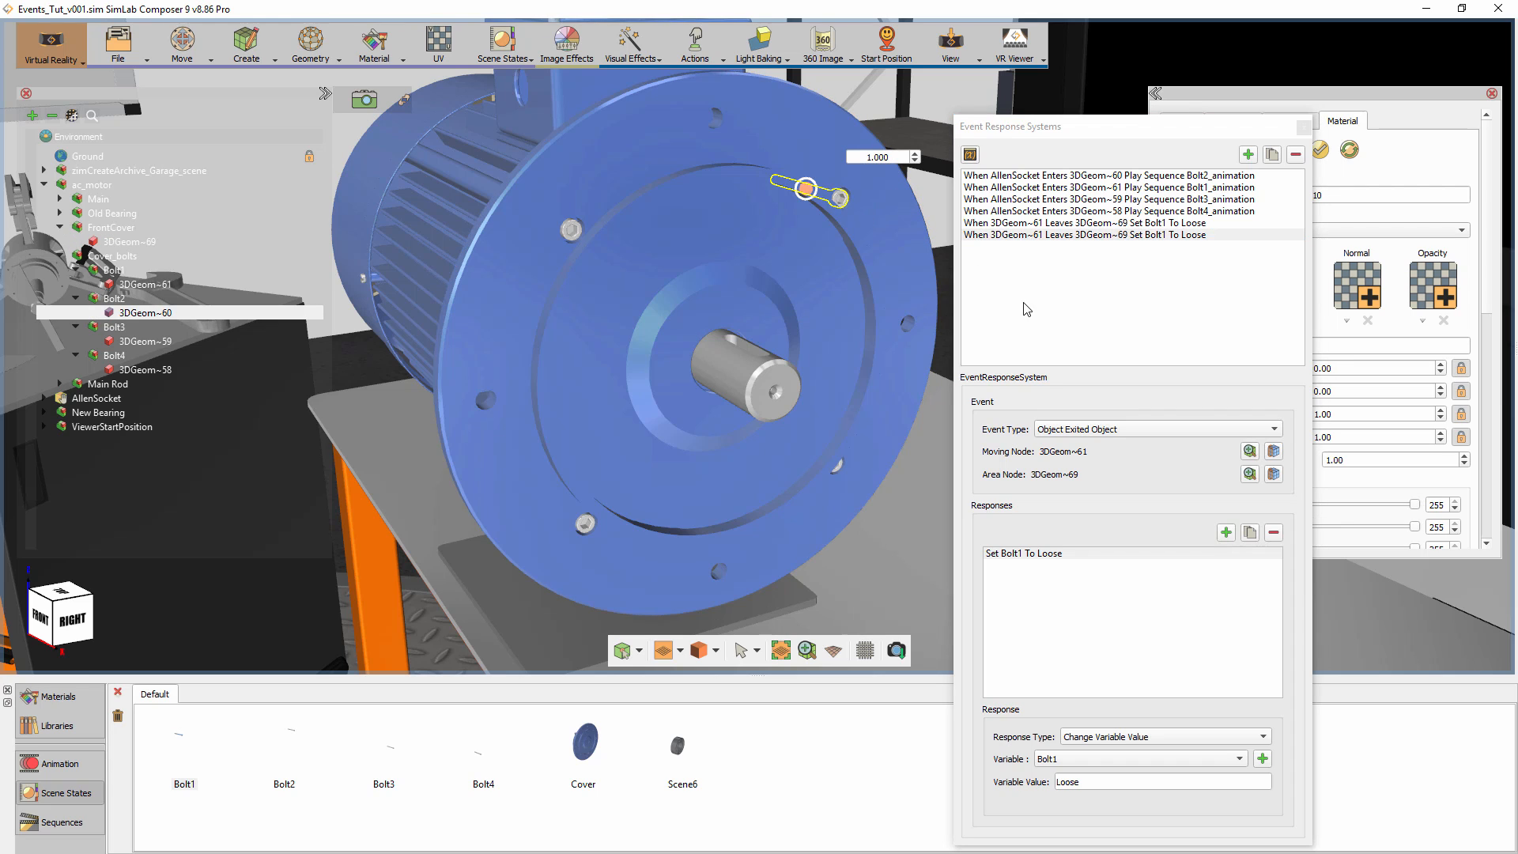
click(1273, 454)
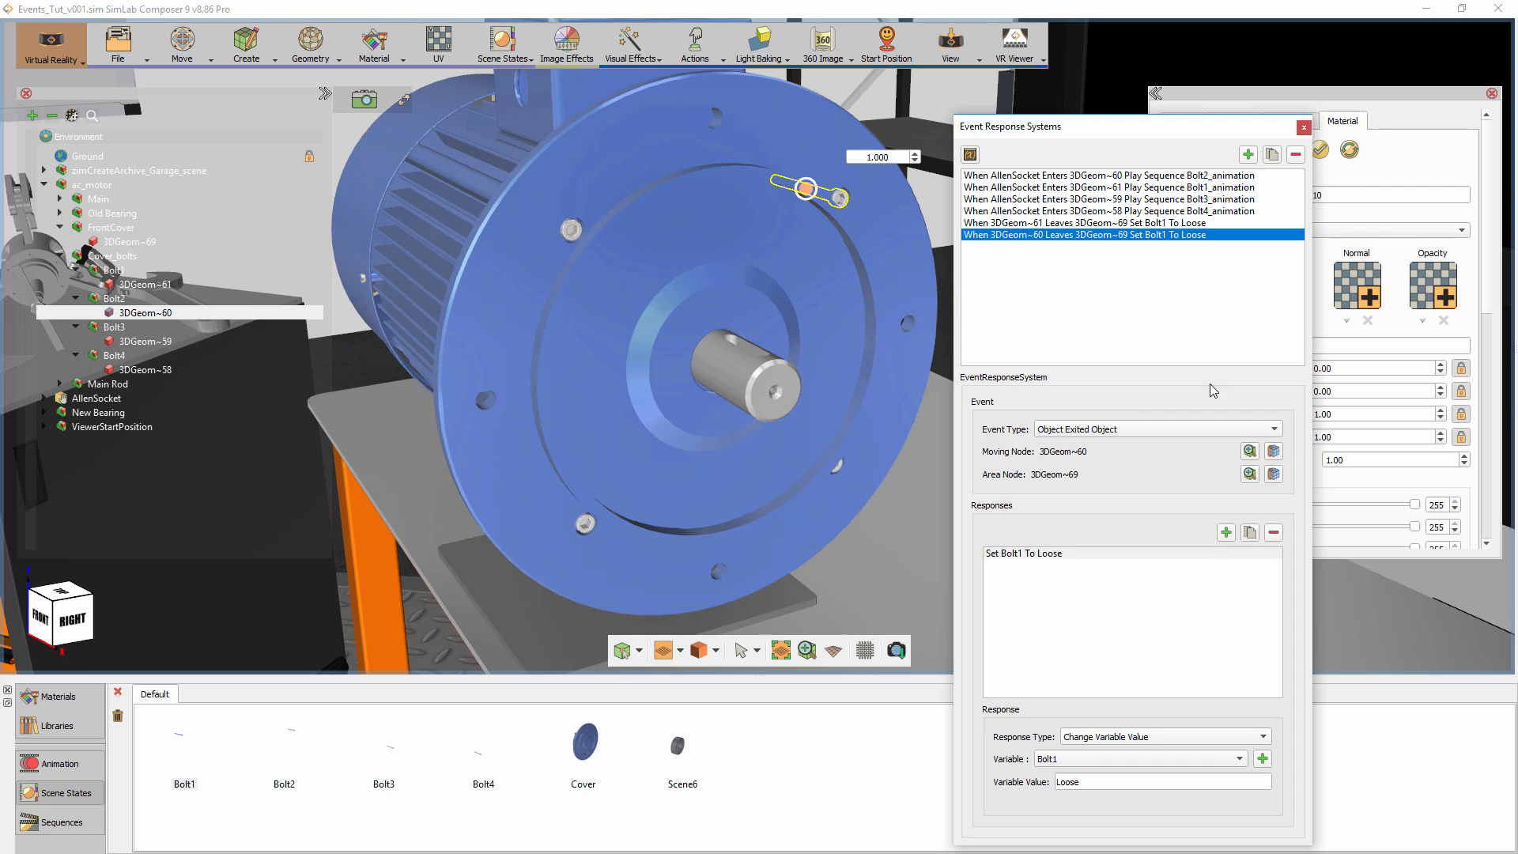
Add a variable named Bolt2 with the initial value Tight to the event variables.
click(971, 156)
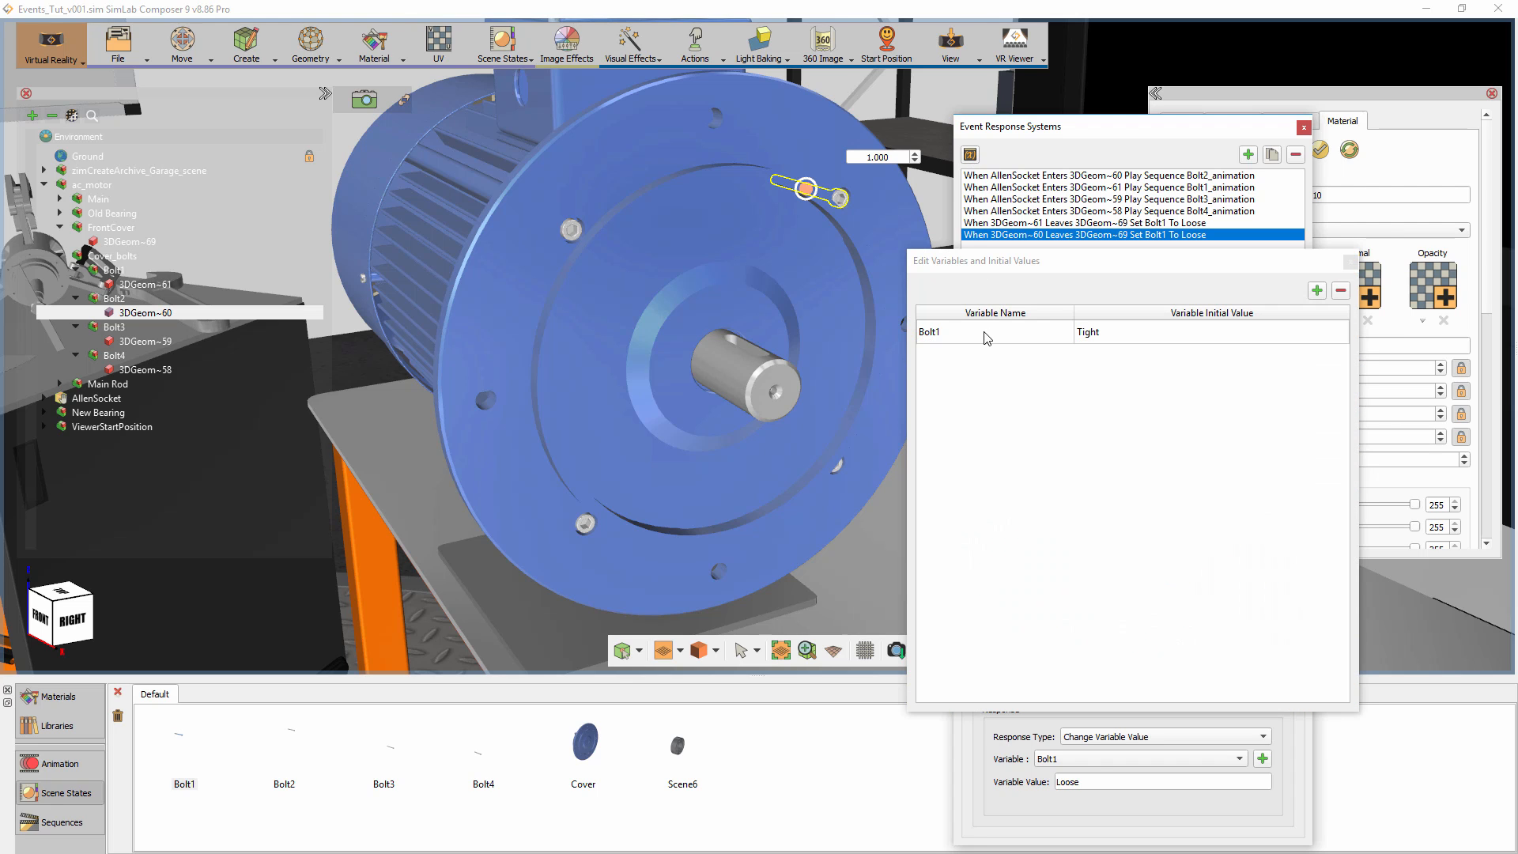
click(1318, 291)
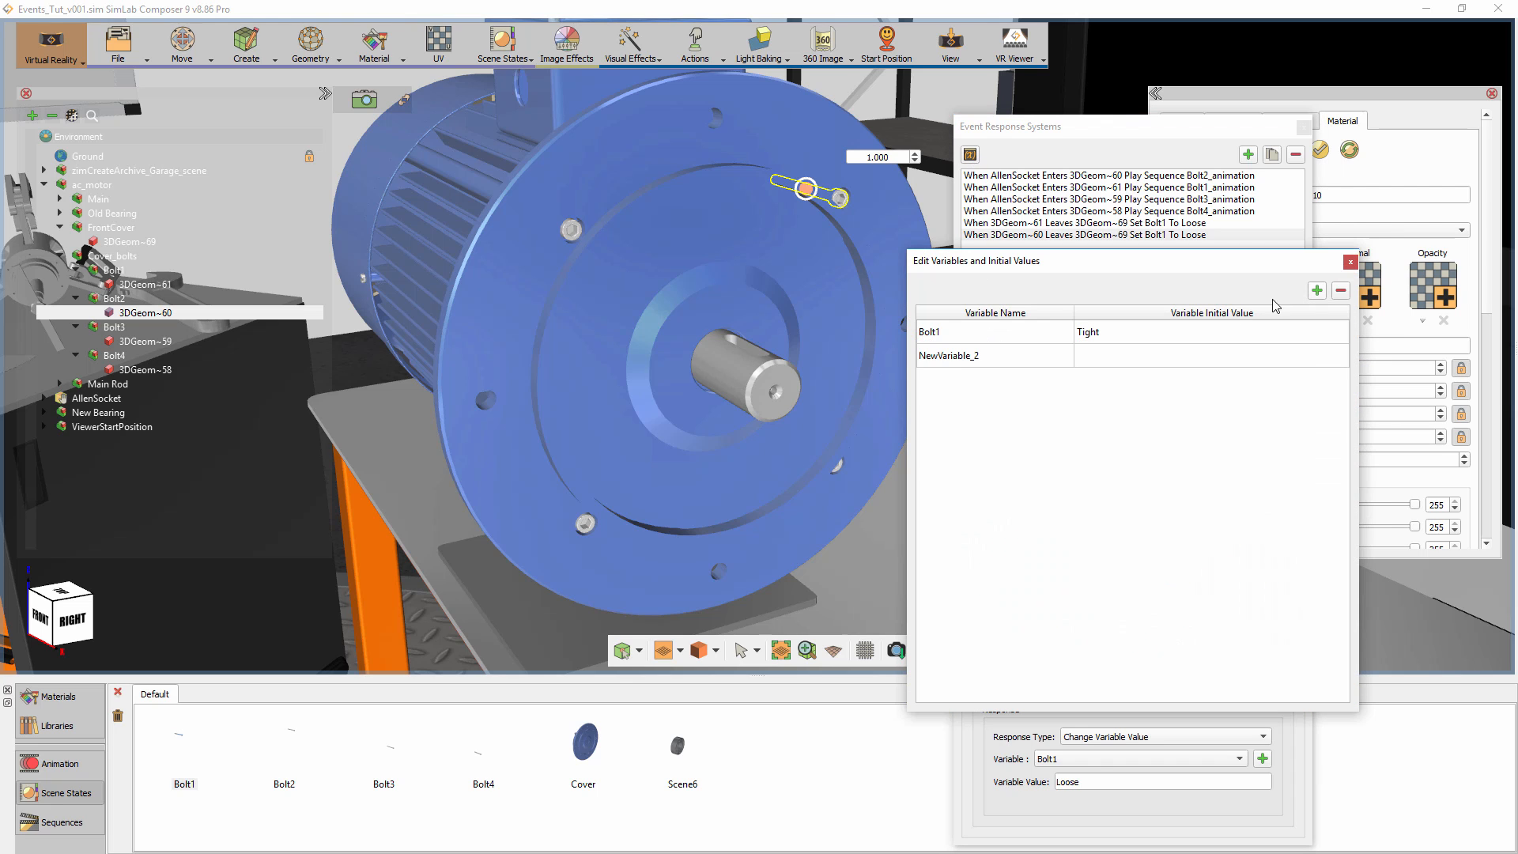
double_click(941, 357)
text(Bolt2)
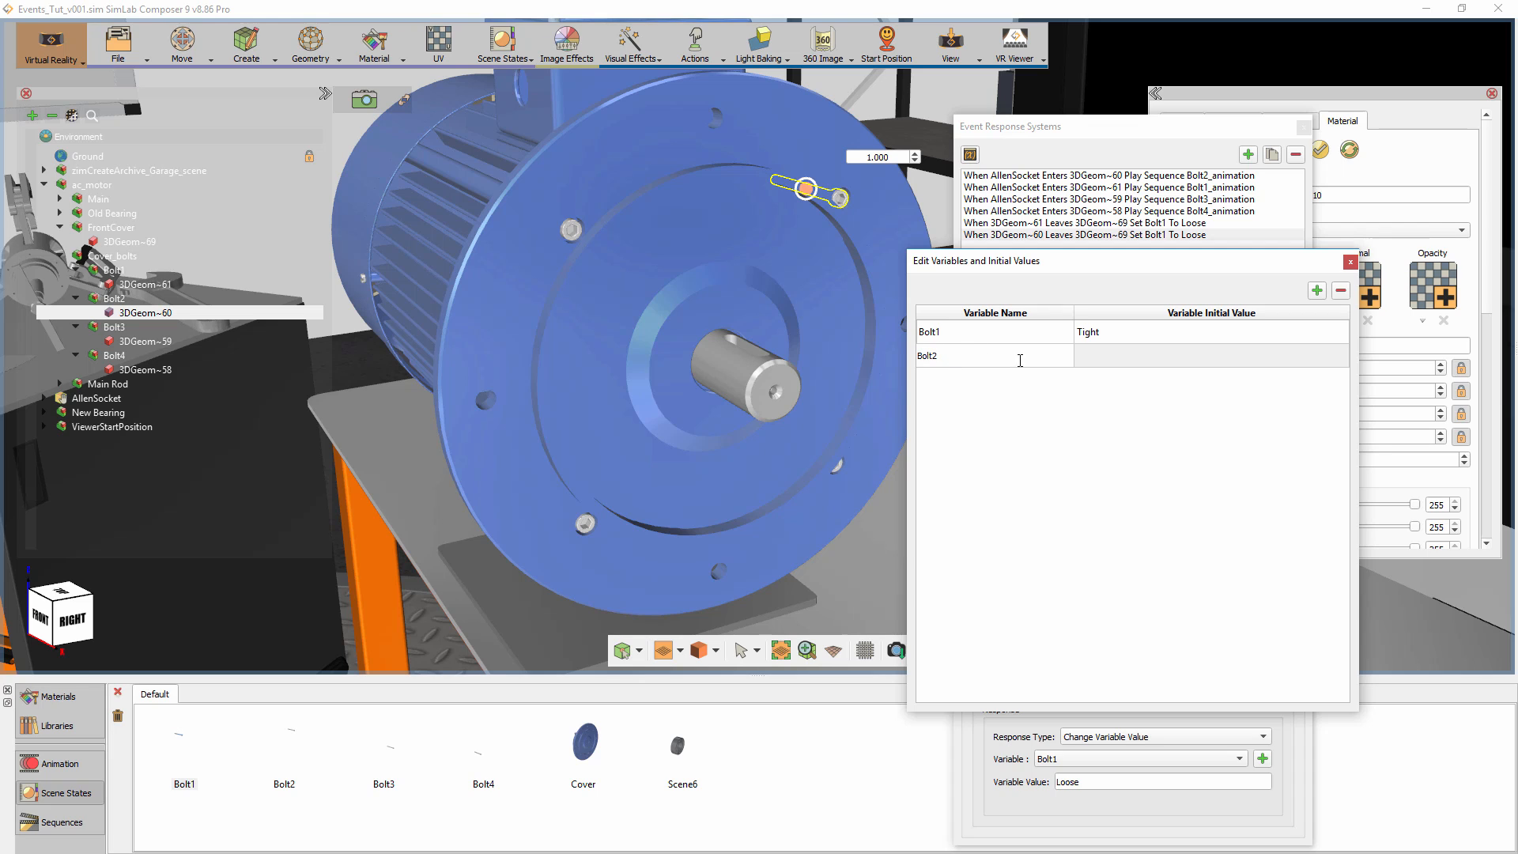
double_click(1132, 363)
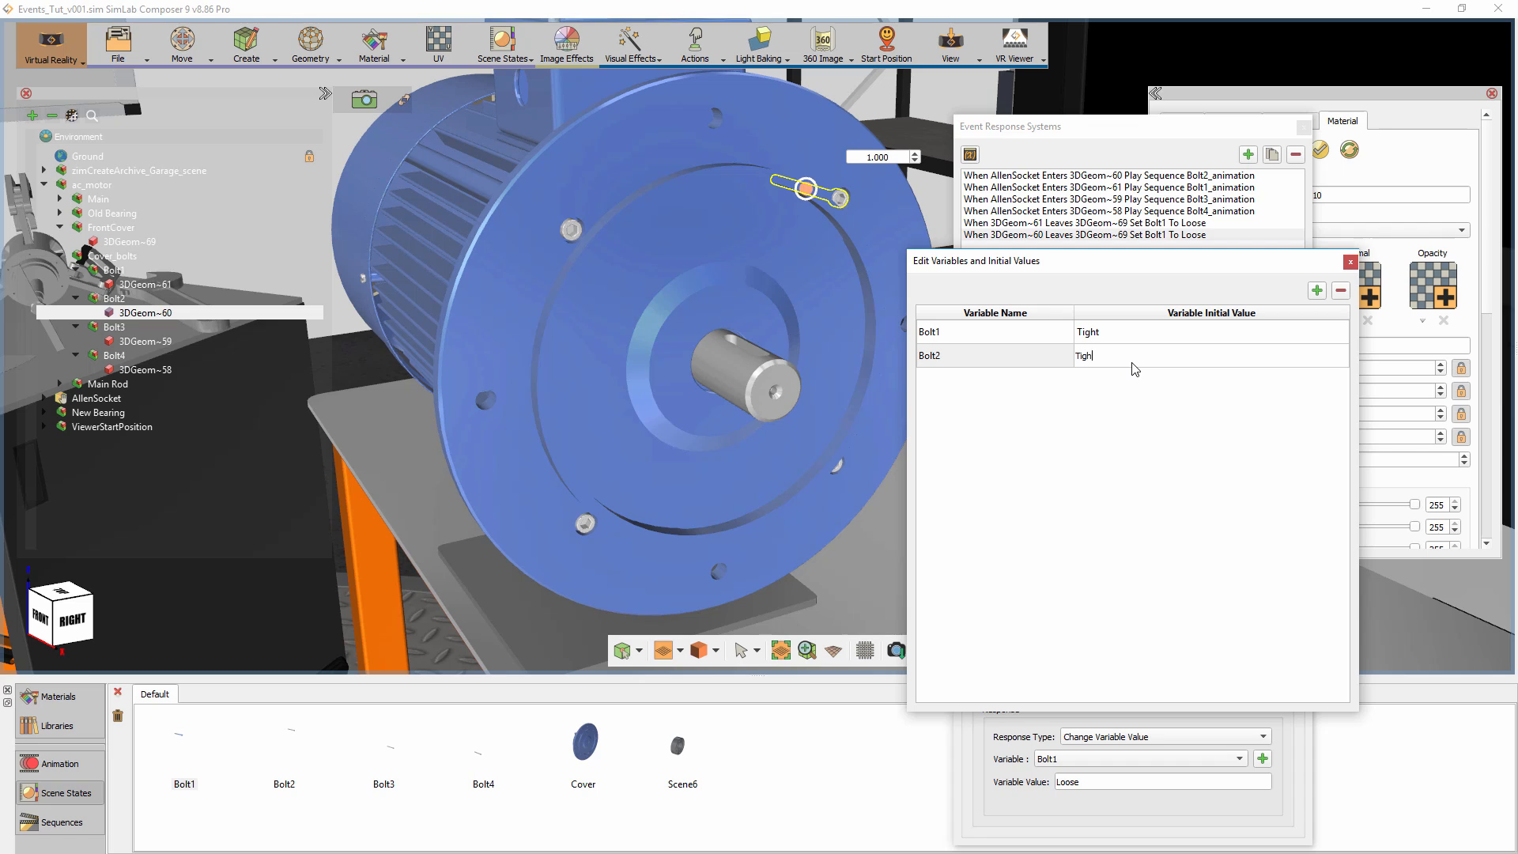
key(Return)
Add a variable named Bolt3 with the initial value Tight.
click(1317, 291)
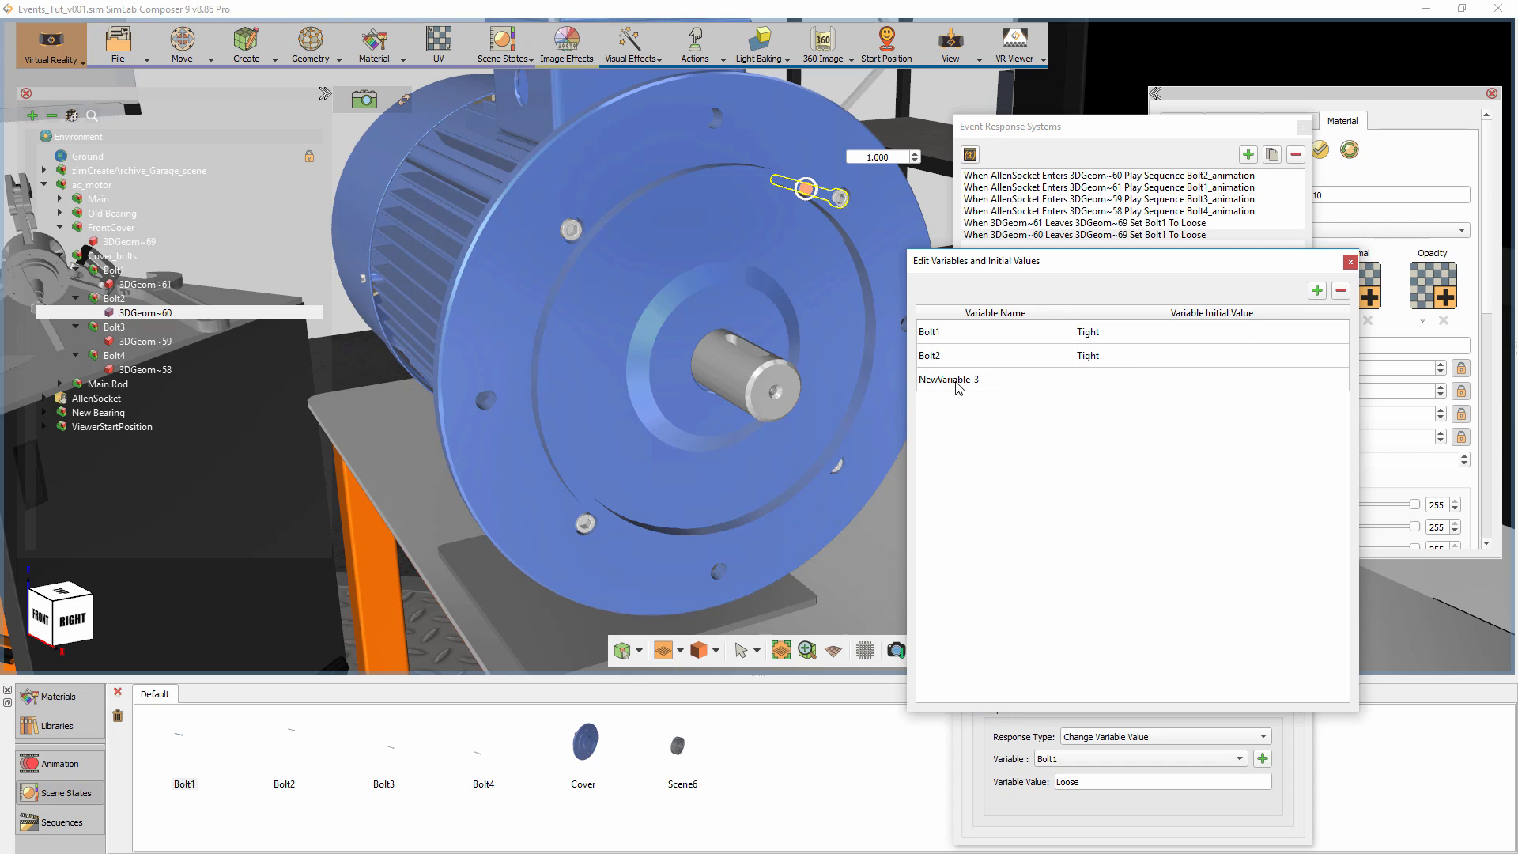
double_click(949, 380)
text(Bolt3)
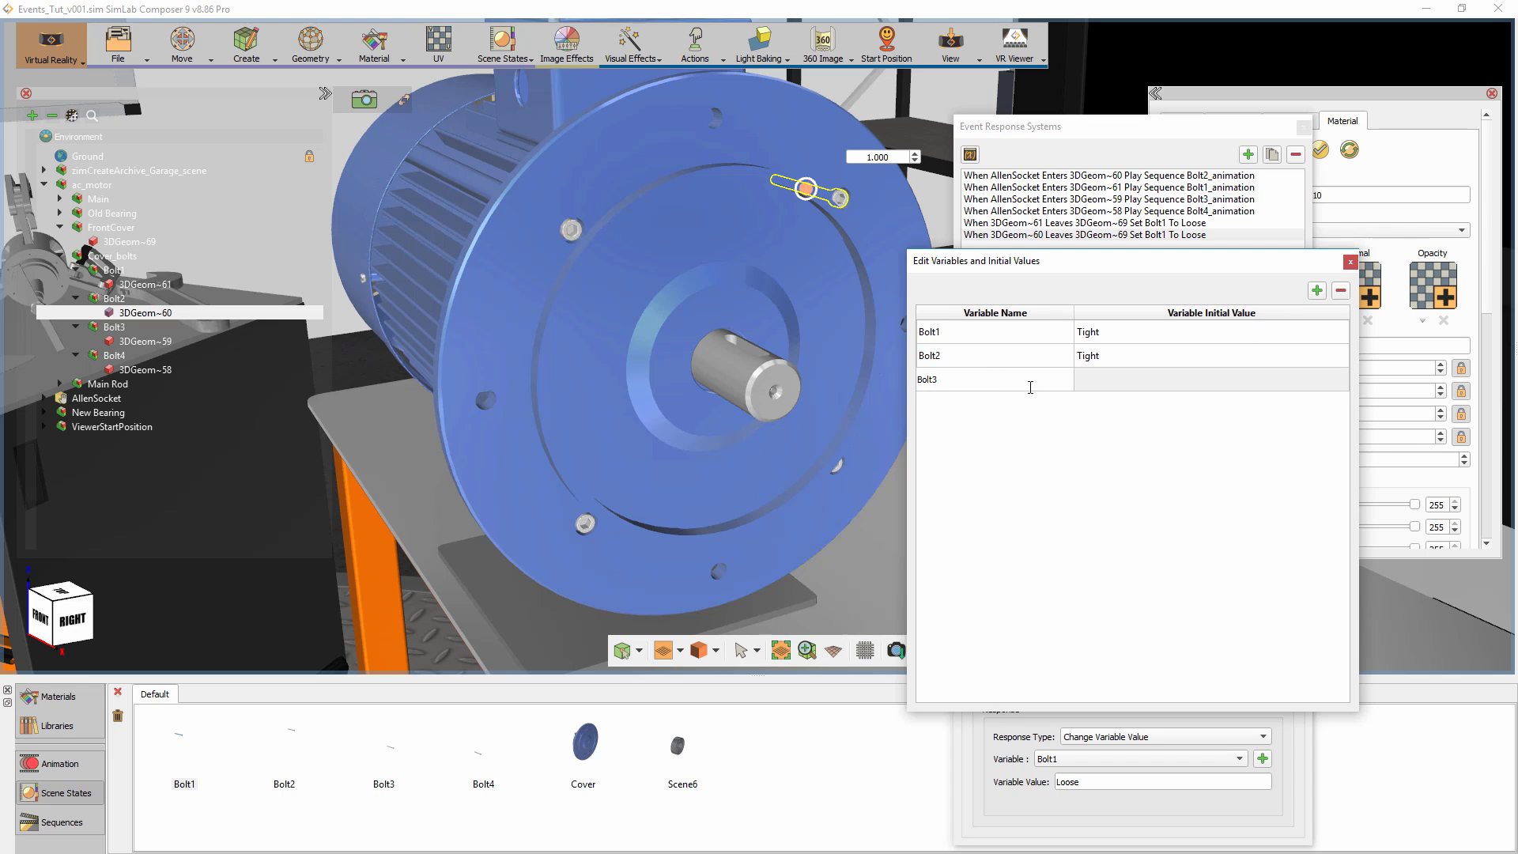
double_click(1119, 381)
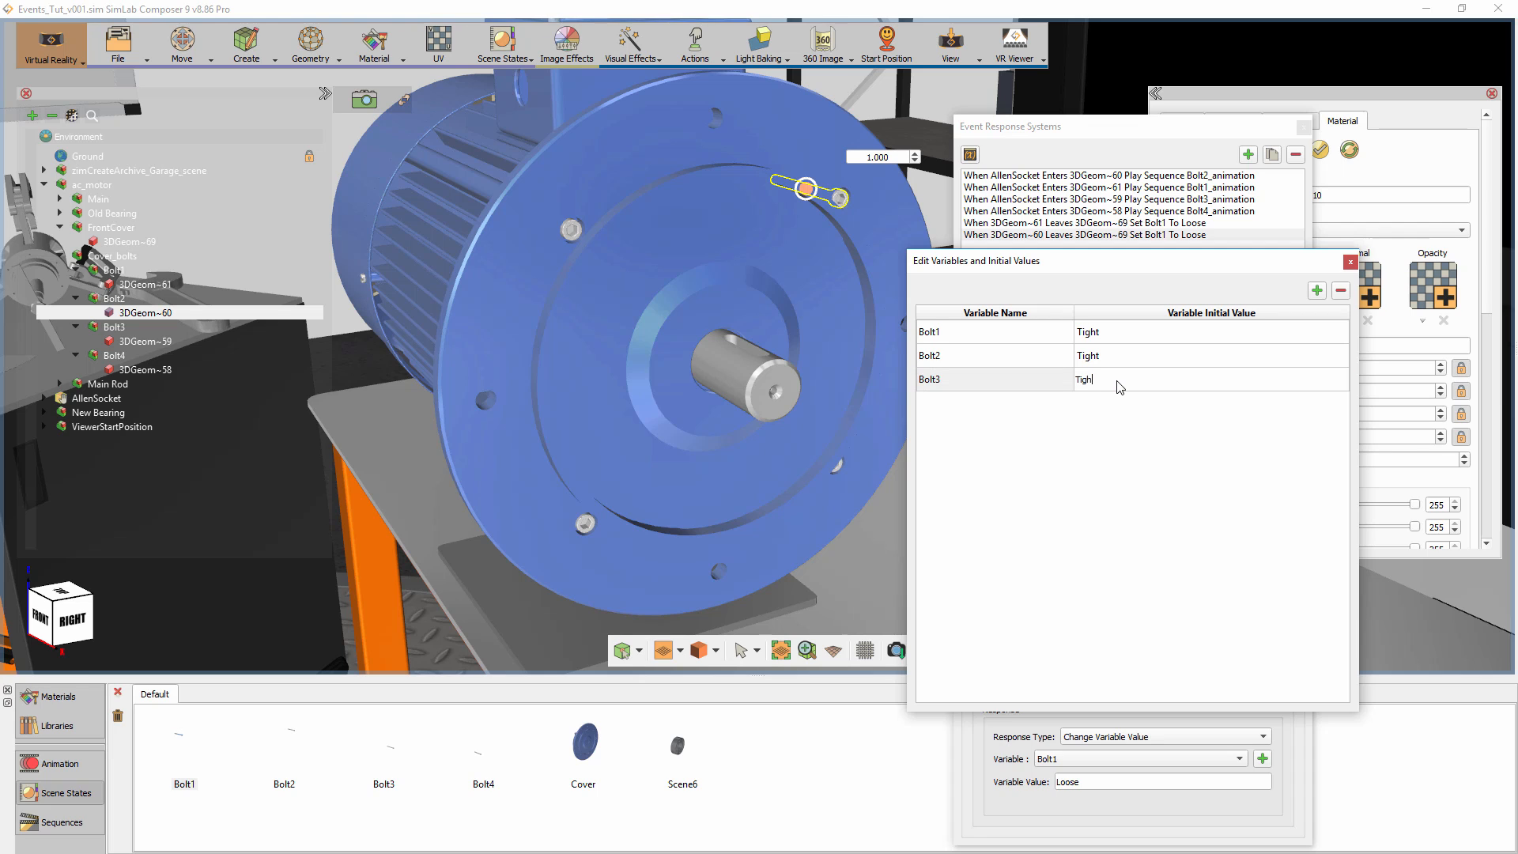
key(Return)
Add a variable named Bolt4 with the initial value Tight and close the variable editor.
click(1318, 291)
double_click(989, 405)
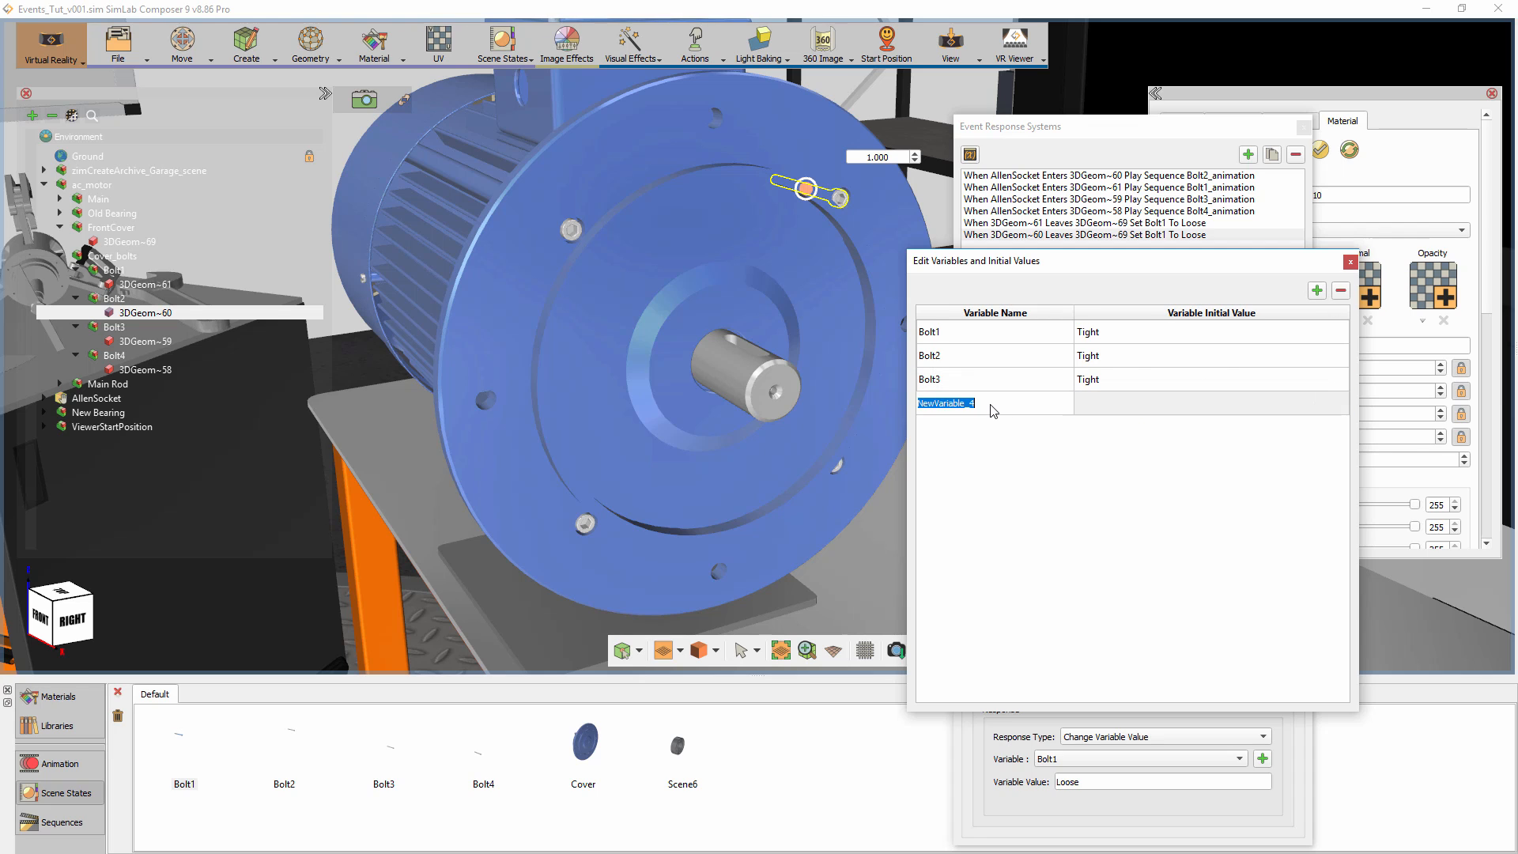
text(Bolt4)
double_click(1105, 404)
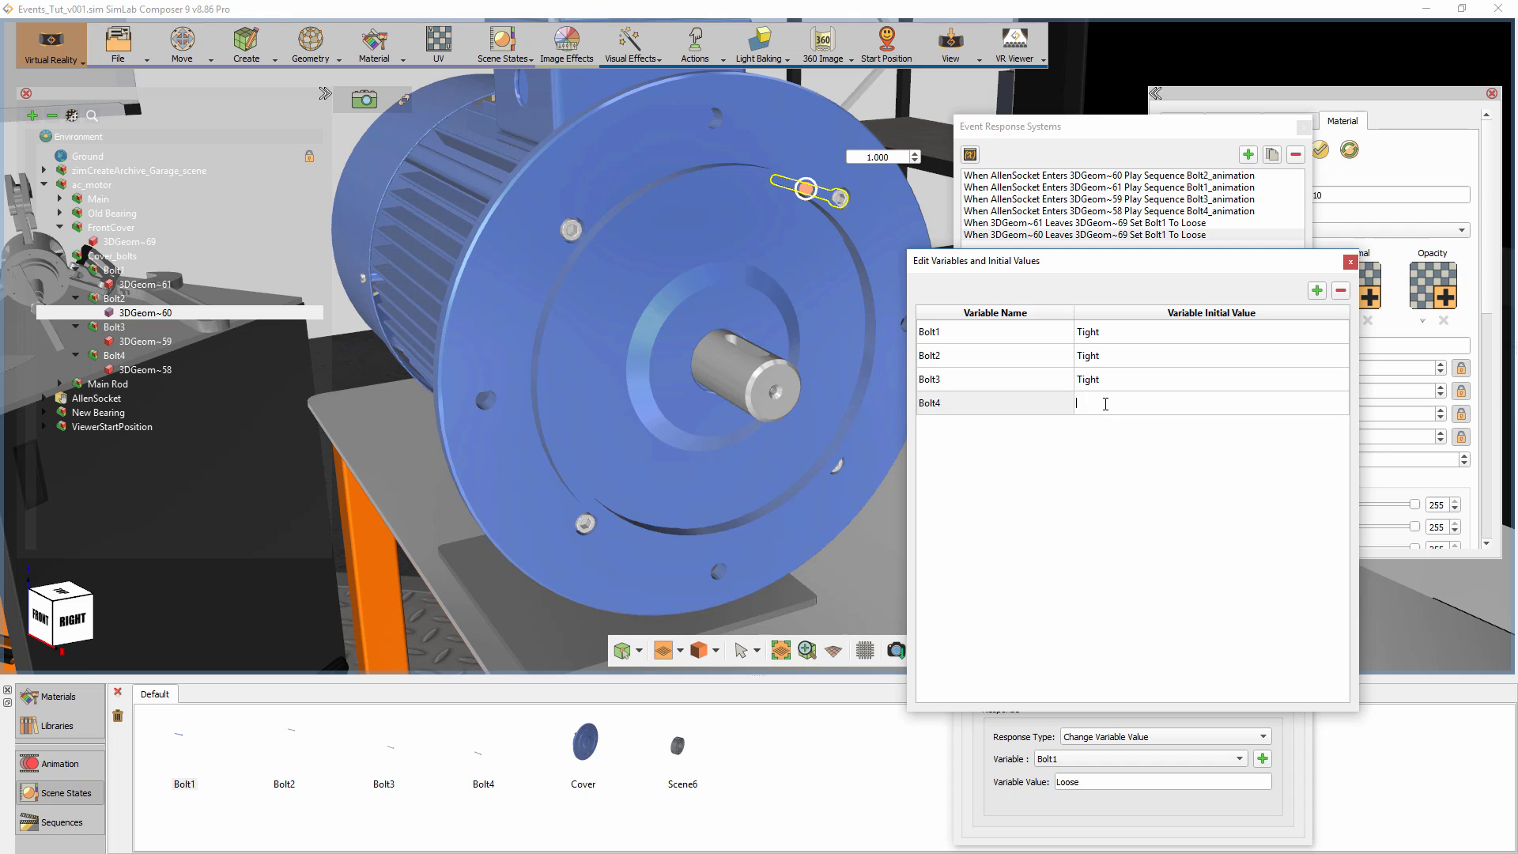
key(Return)
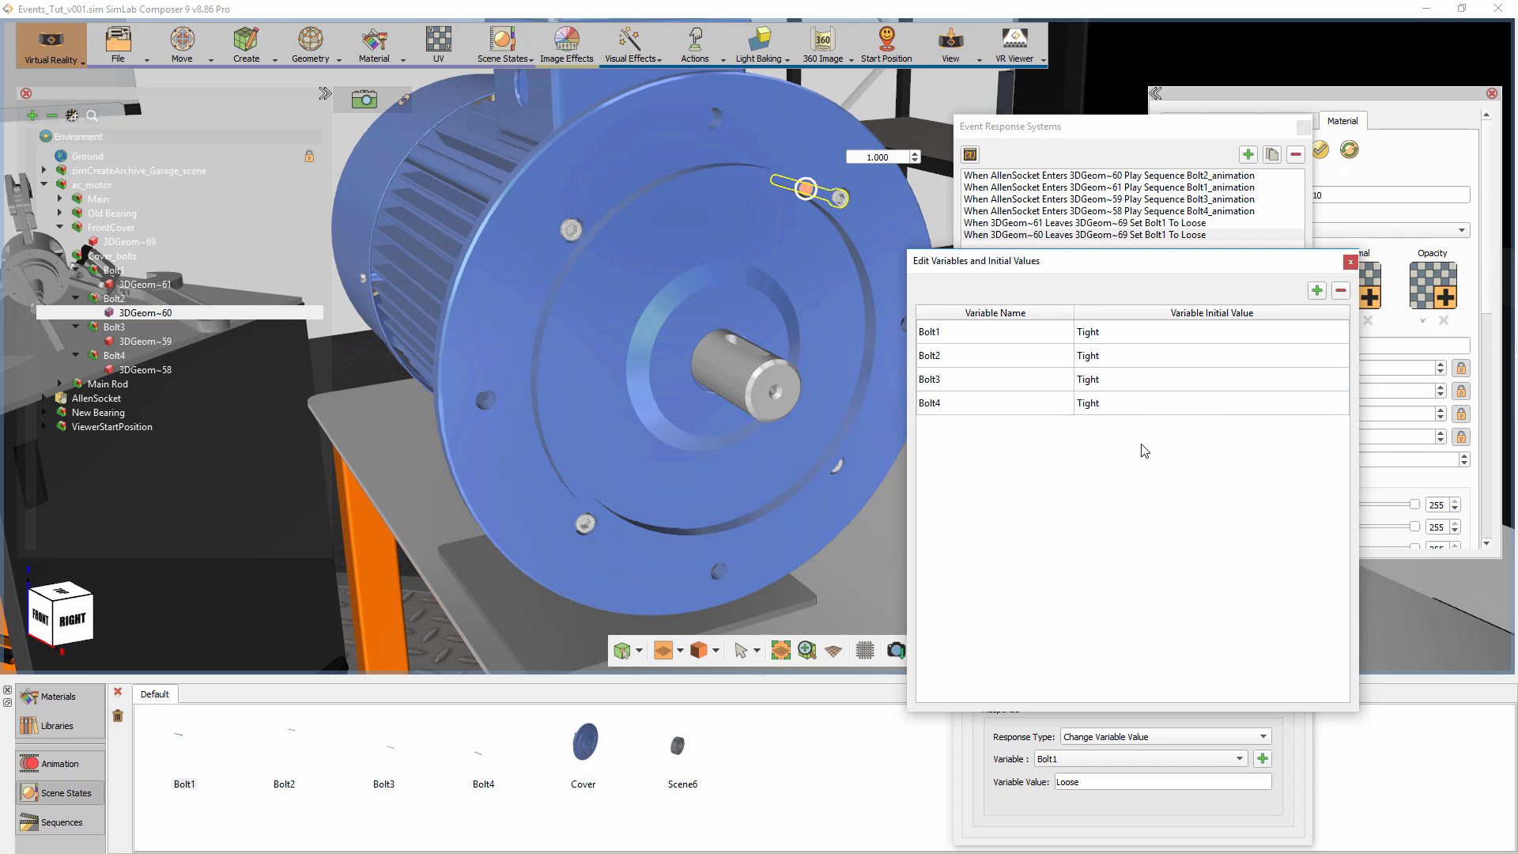
click(1351, 262)
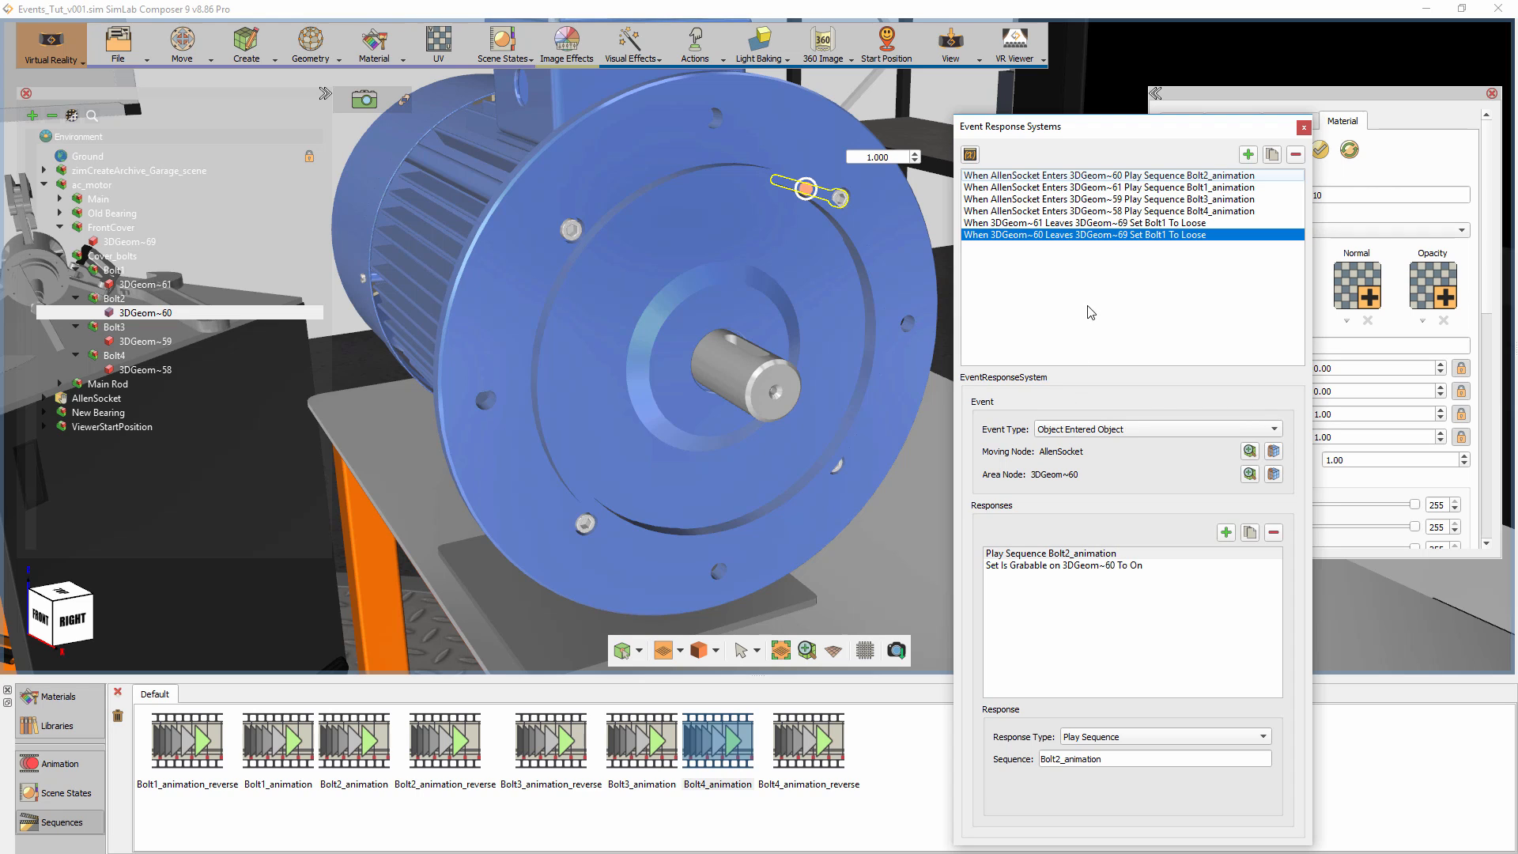
Switch the variable in the duplicated exit event's response to Bolt2, for the event that moves Bolt2's geometry.
click(1128, 236)
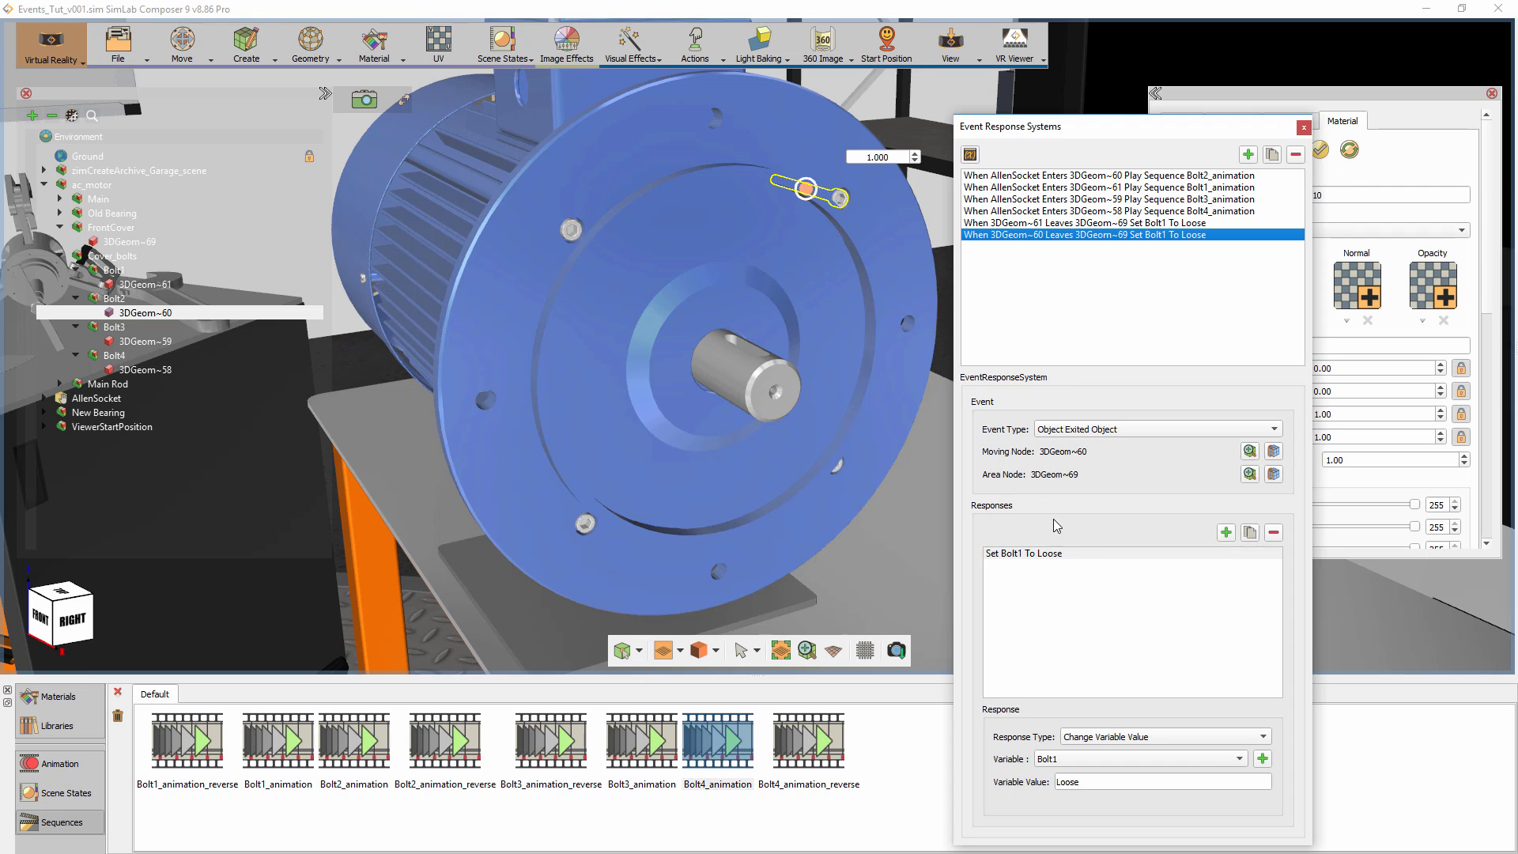
click(1107, 760)
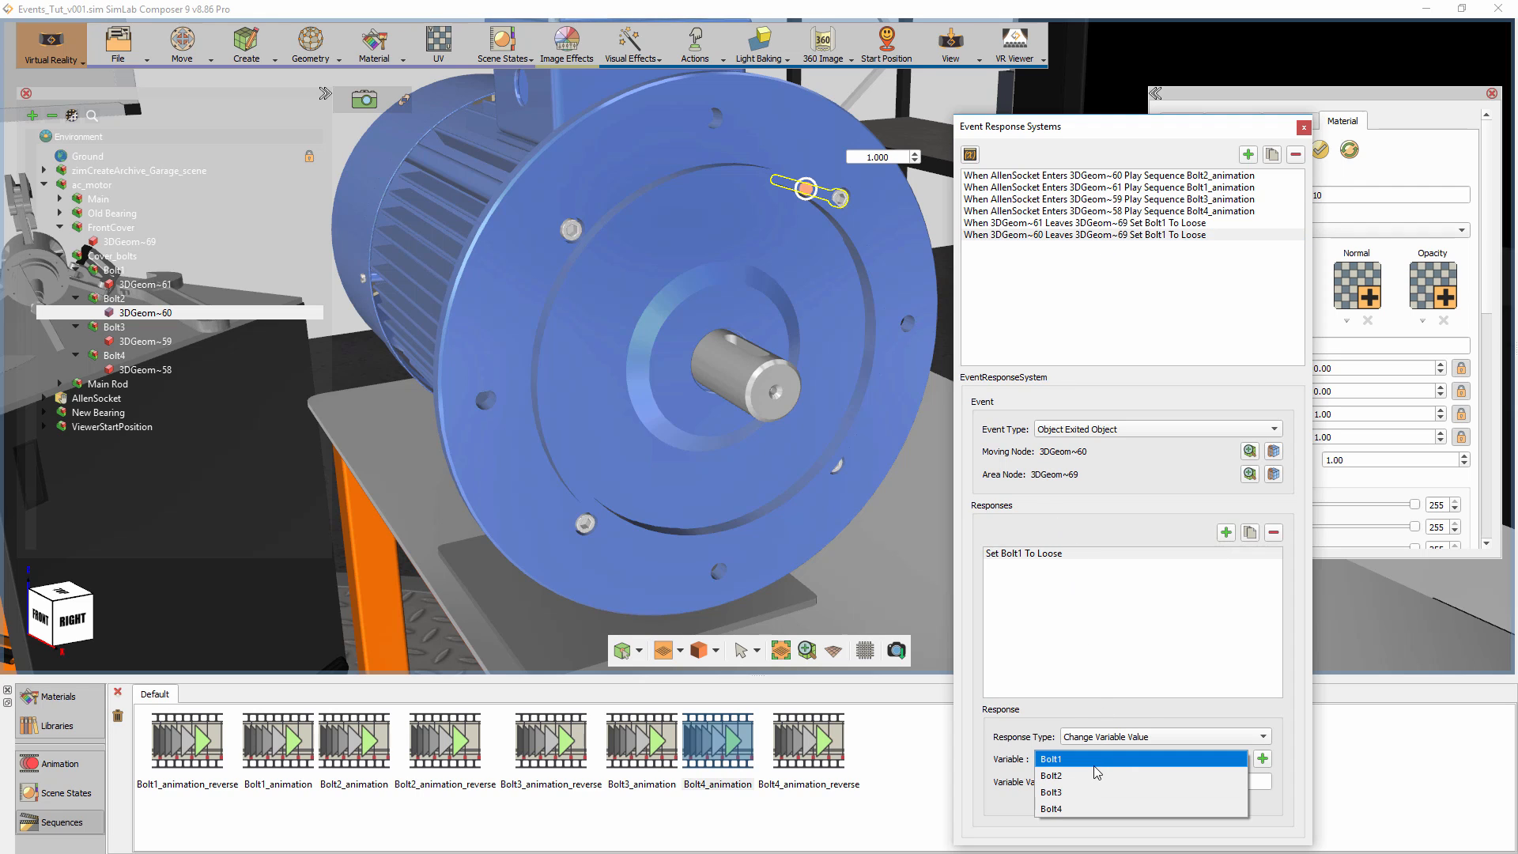
click(1103, 776)
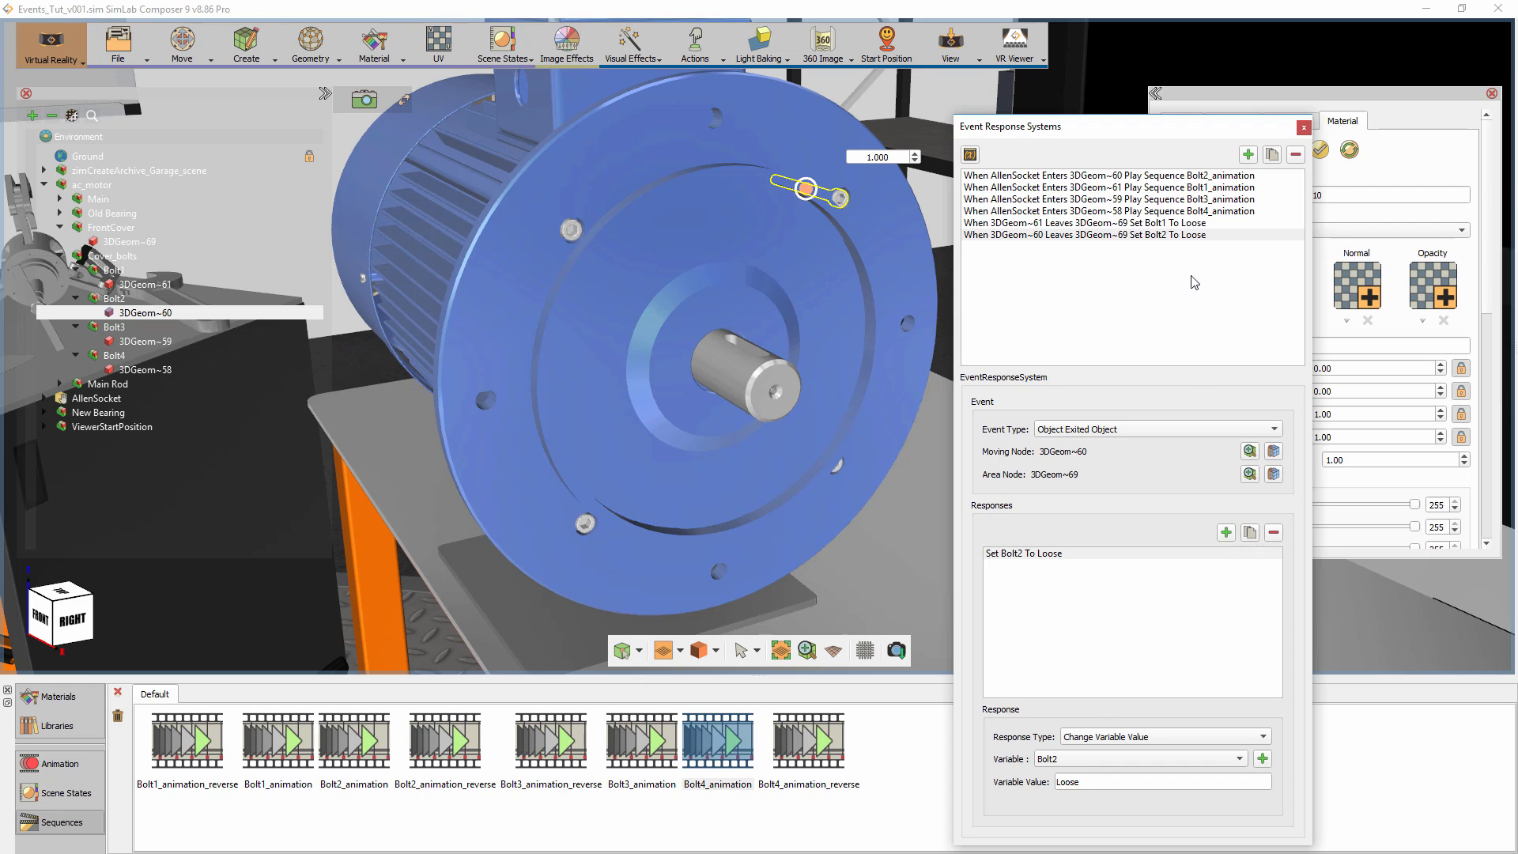
Duplicate the Bolt2 exit event and set Bolt3's geometry as the copy's moving node.
click(1187, 235)
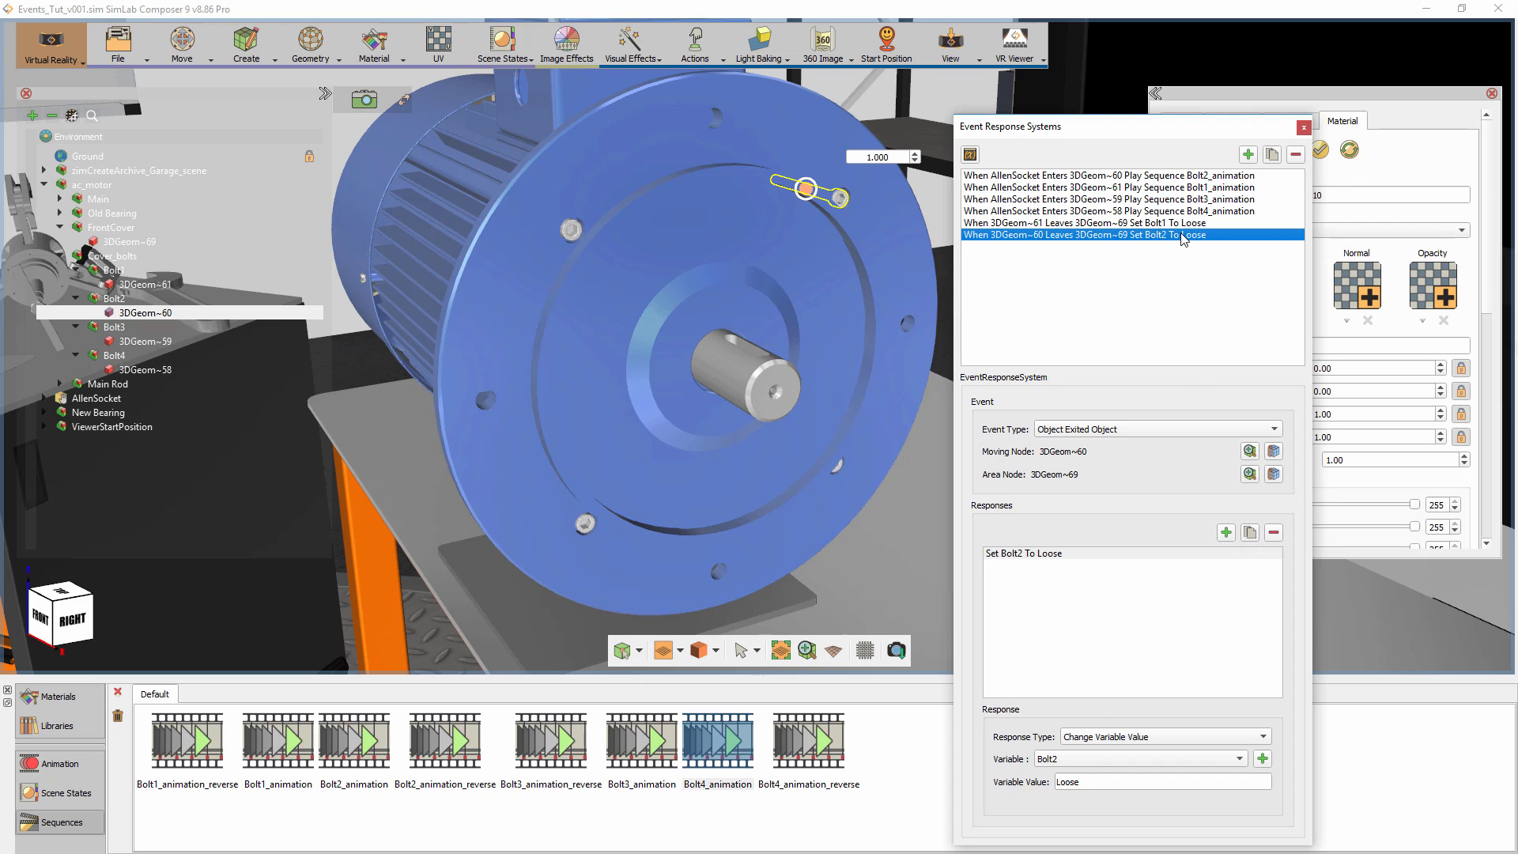
click(1272, 155)
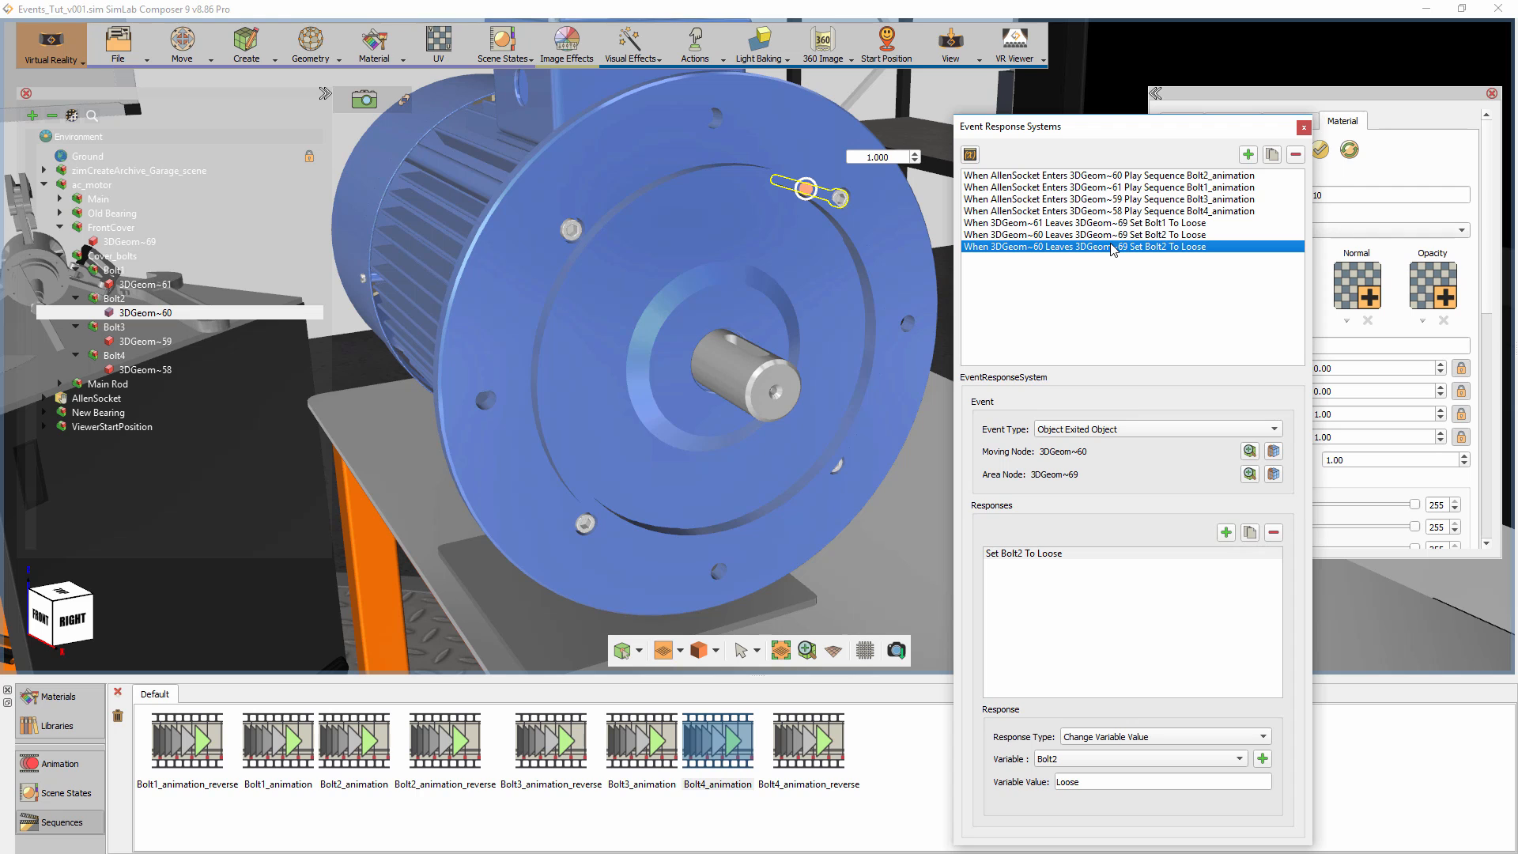
drag(830, 474, 759, 465)
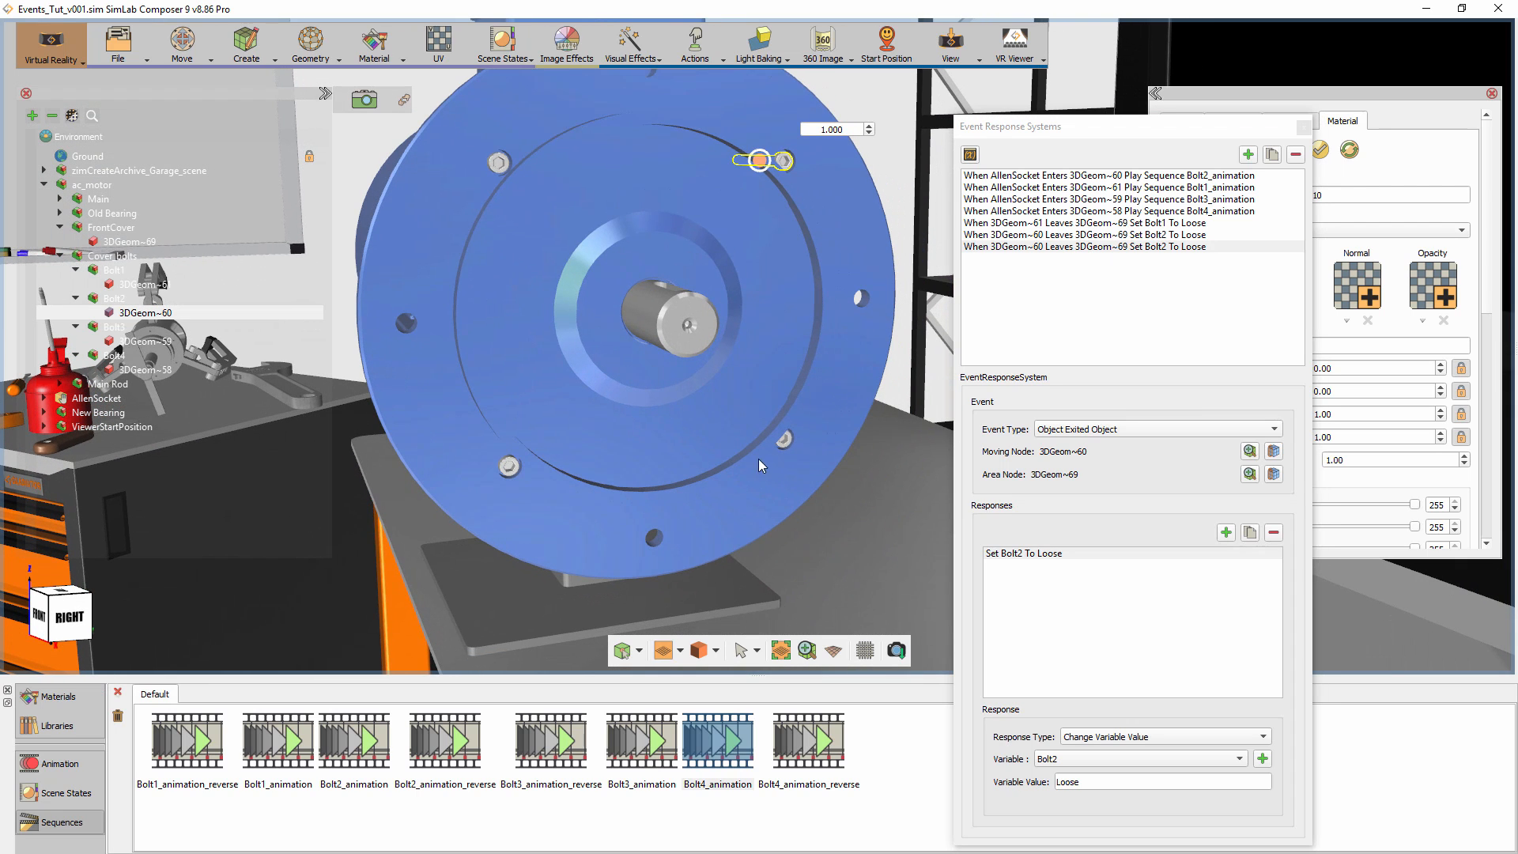
click(786, 441)
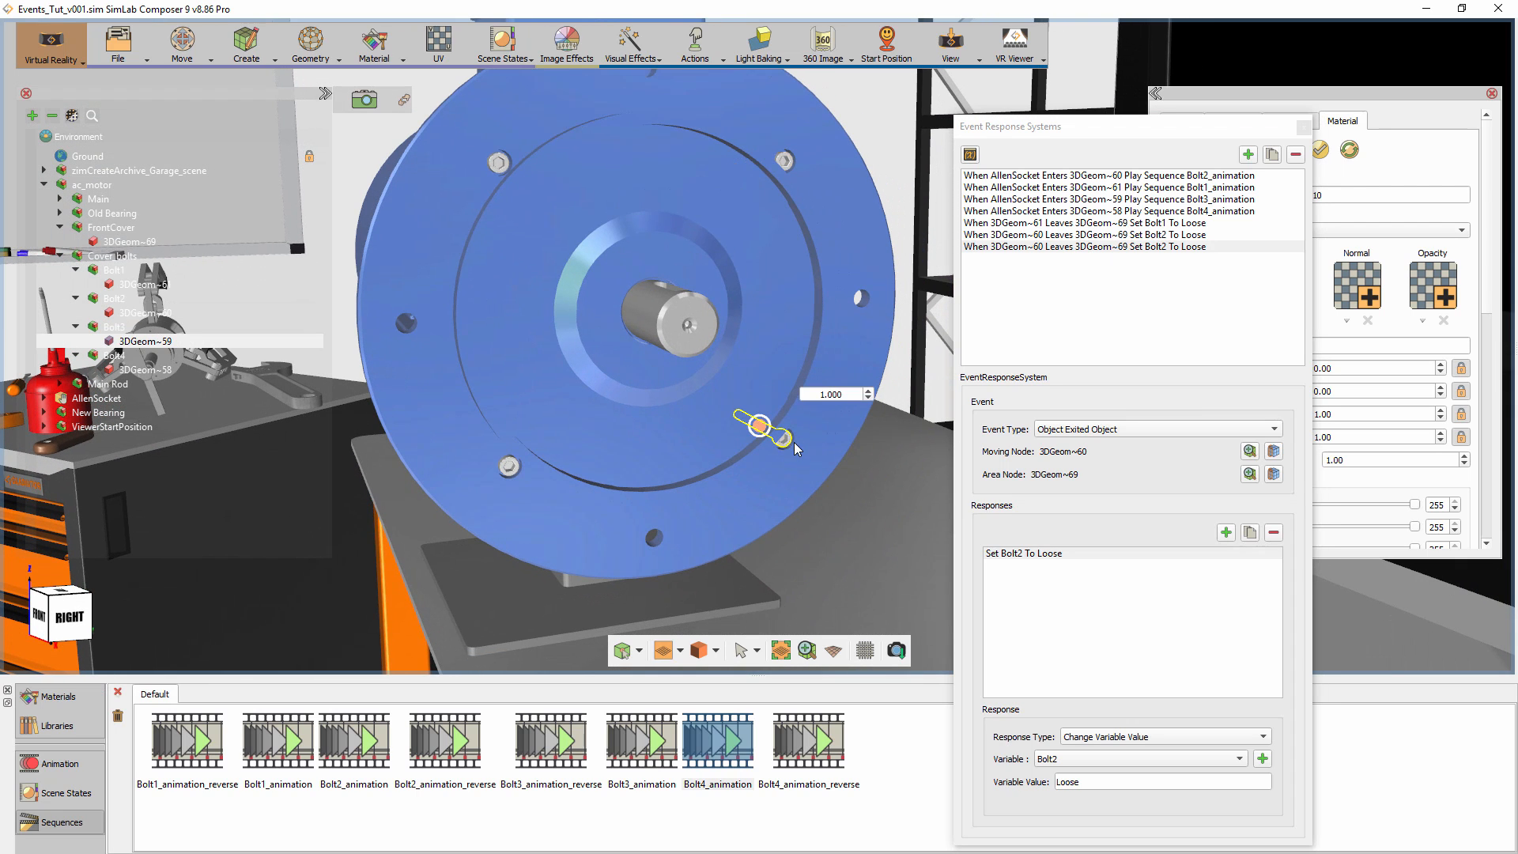
click(1273, 451)
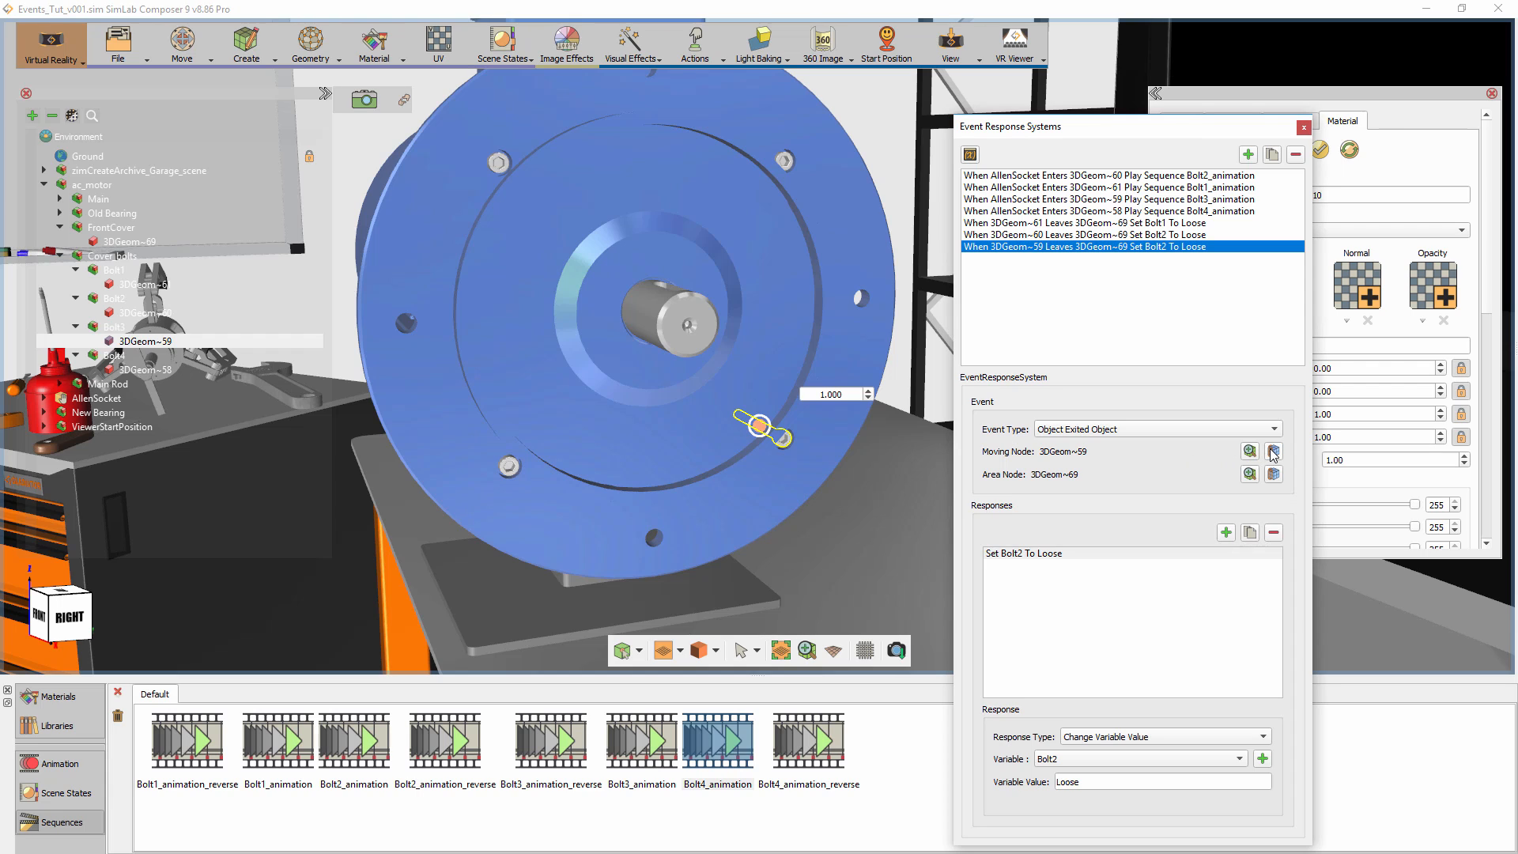
Switch the response variable to Bolt3 for the exit event that moves Bolt3's geometry.
click(1116, 760)
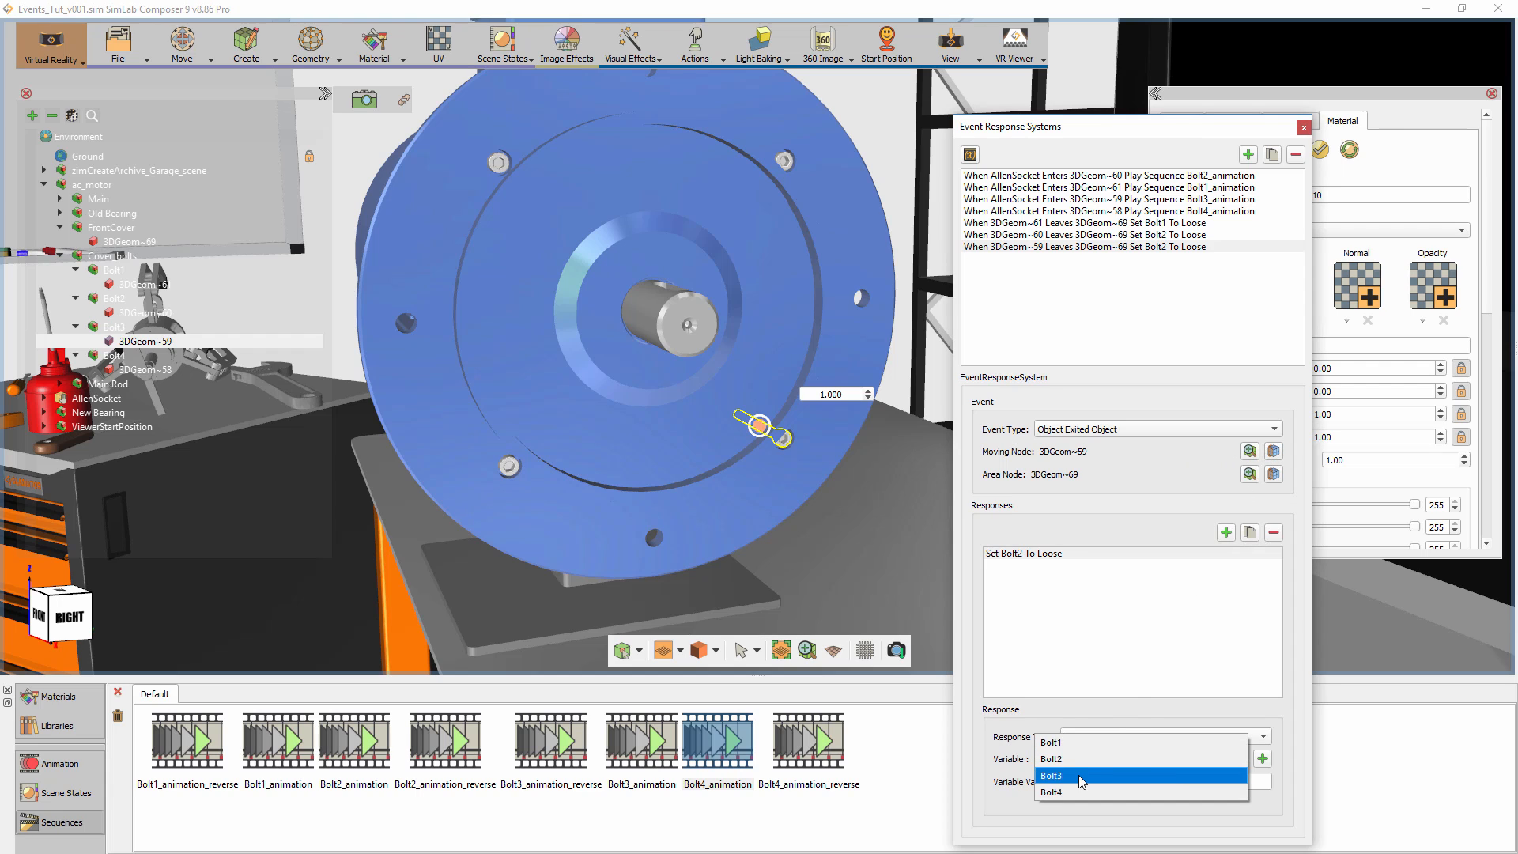
click(1082, 777)
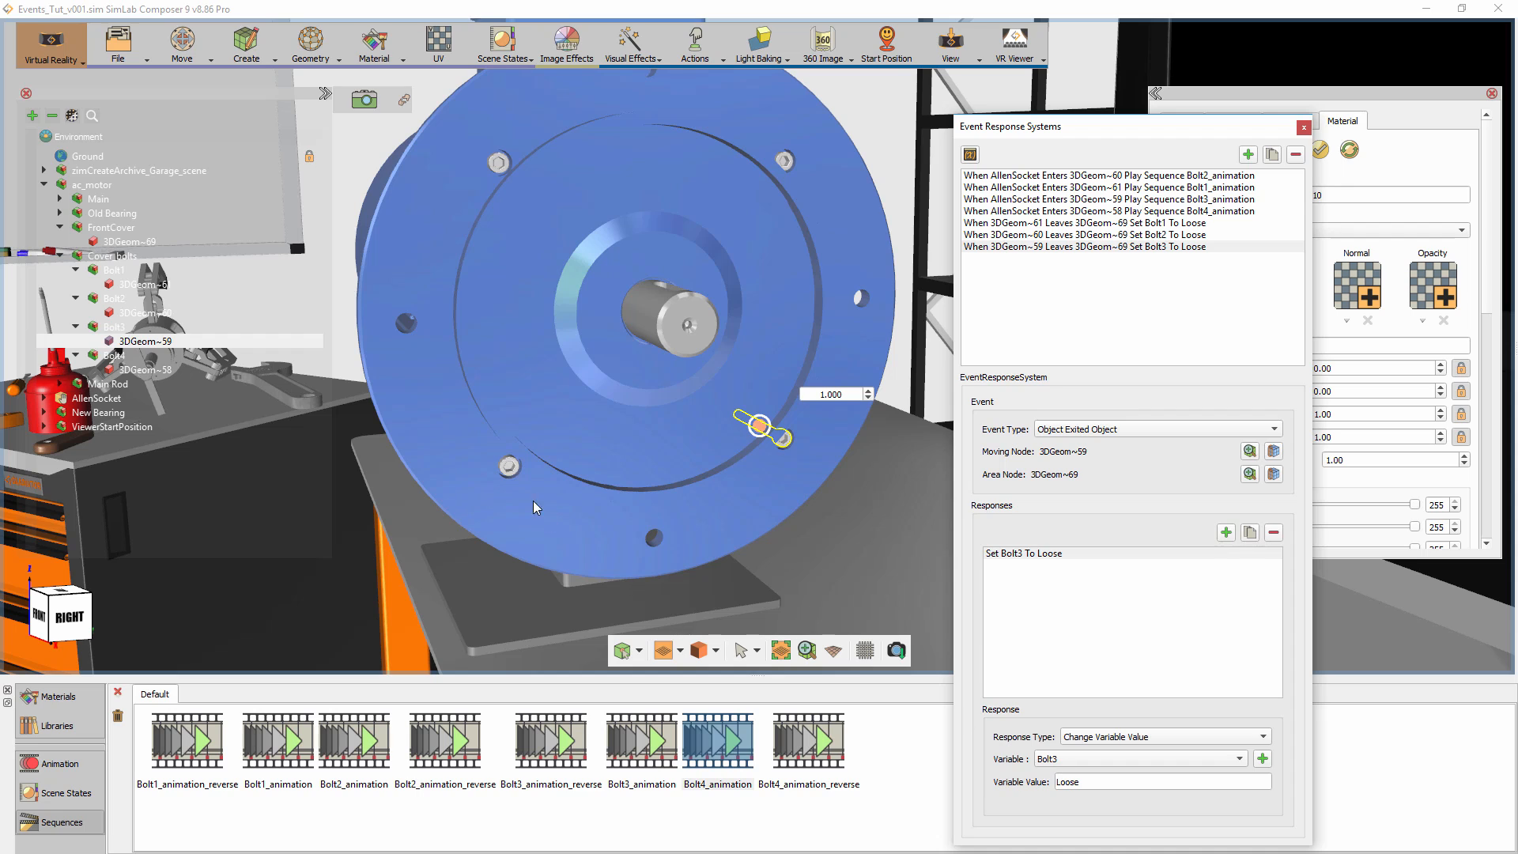
Duplicate the Bolt3 exit event, set Bolt4's geometry as the copy's moving node, and switch its response variable to Bolt4.
click(511, 468)
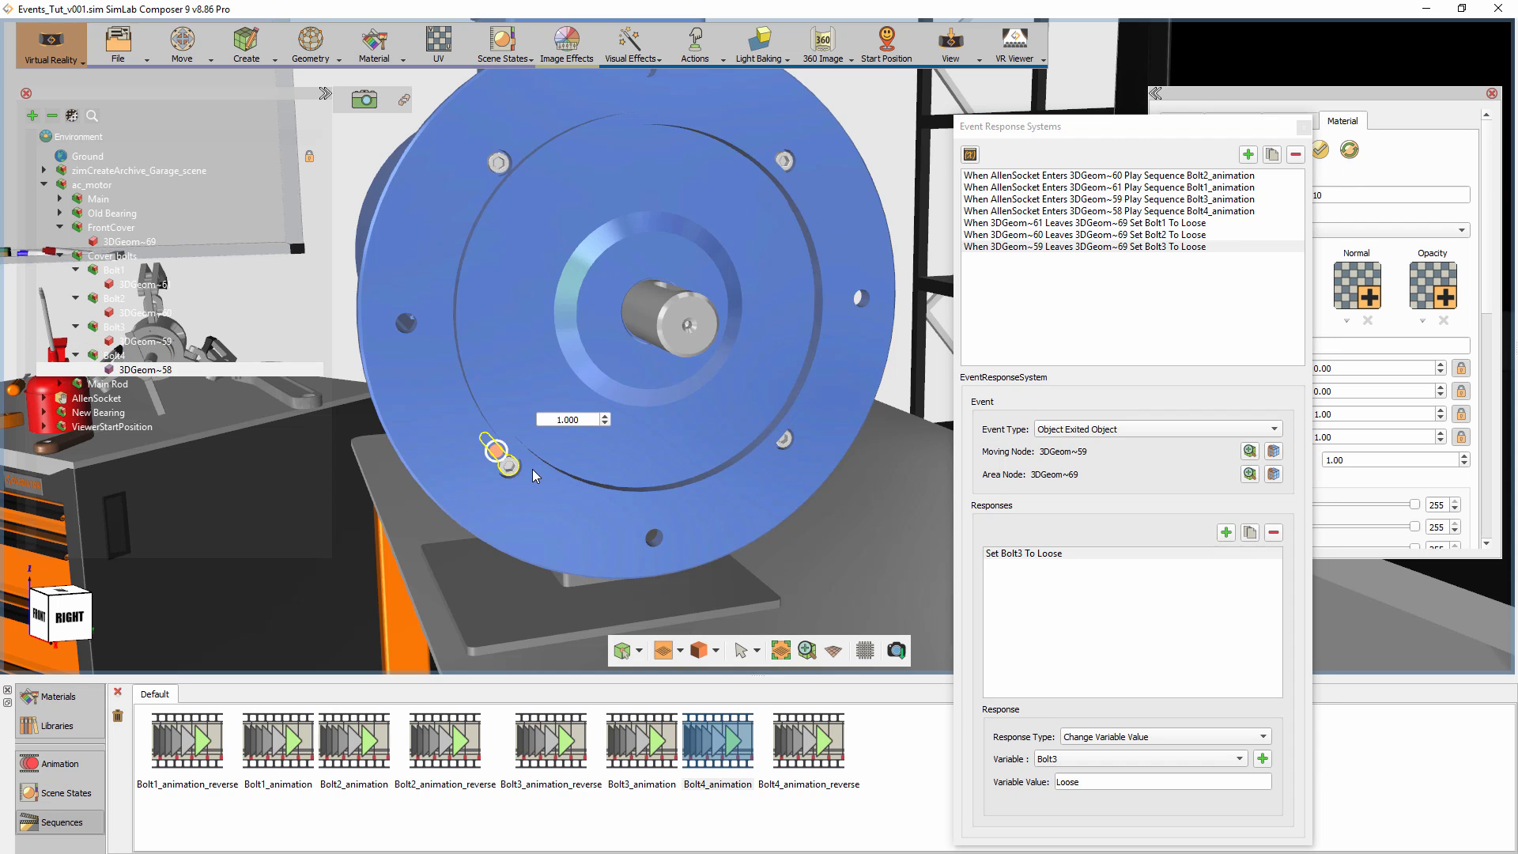
click(1261, 247)
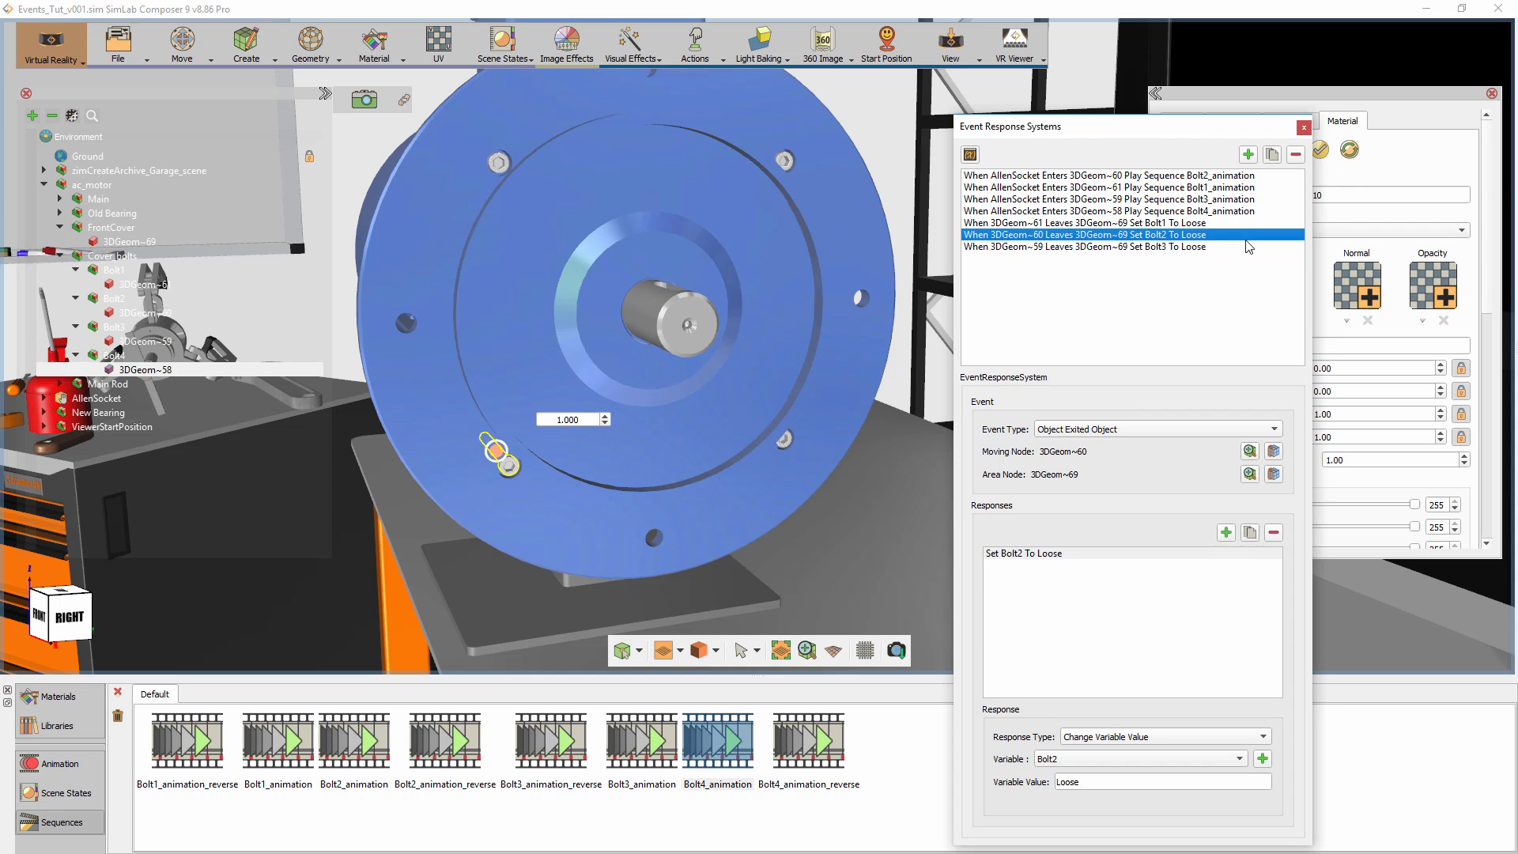
click(1273, 155)
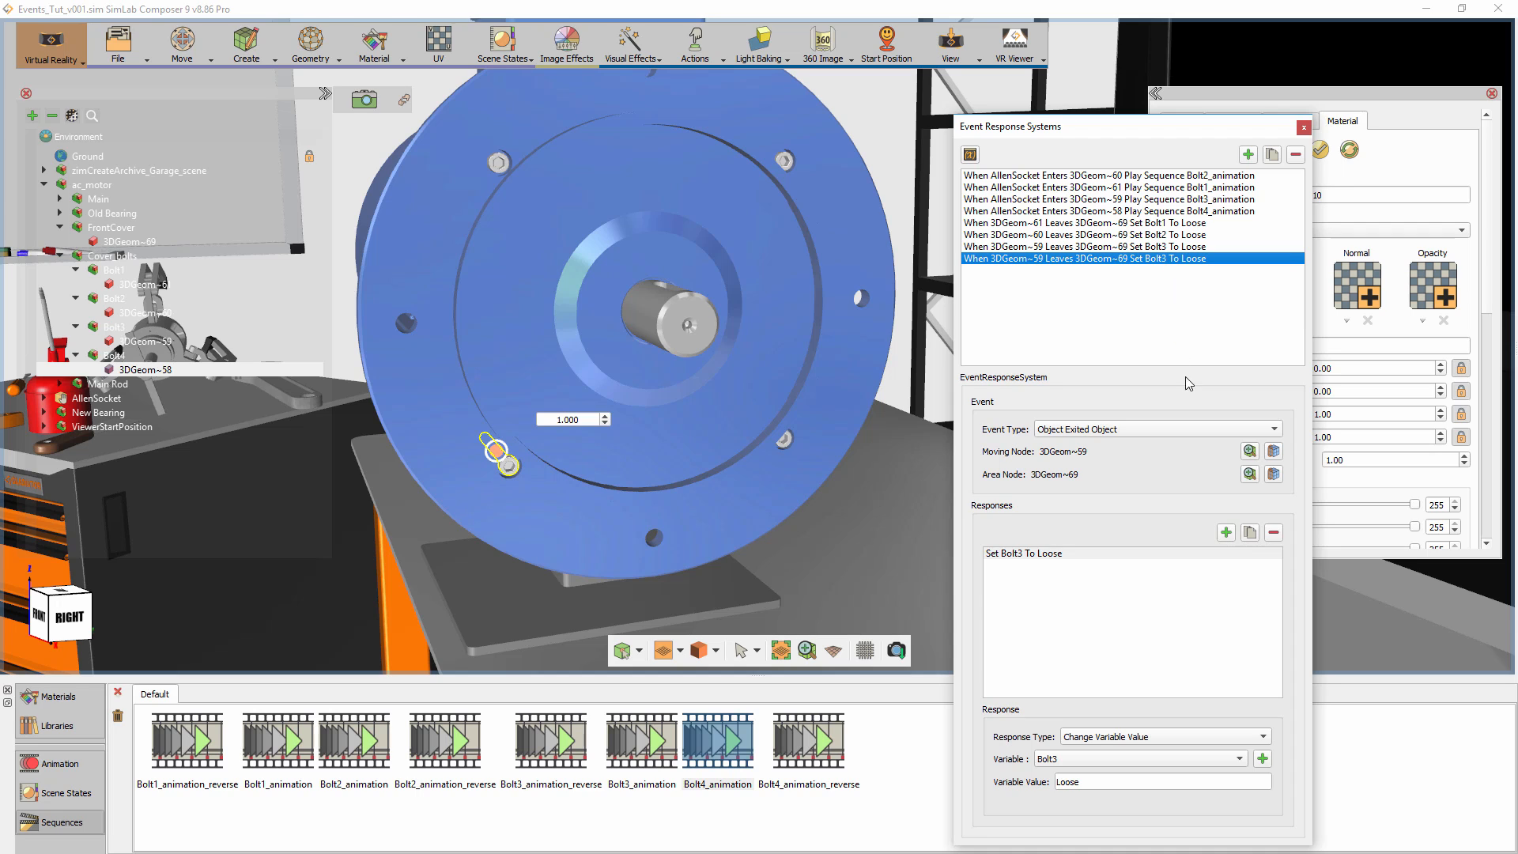
click(1274, 452)
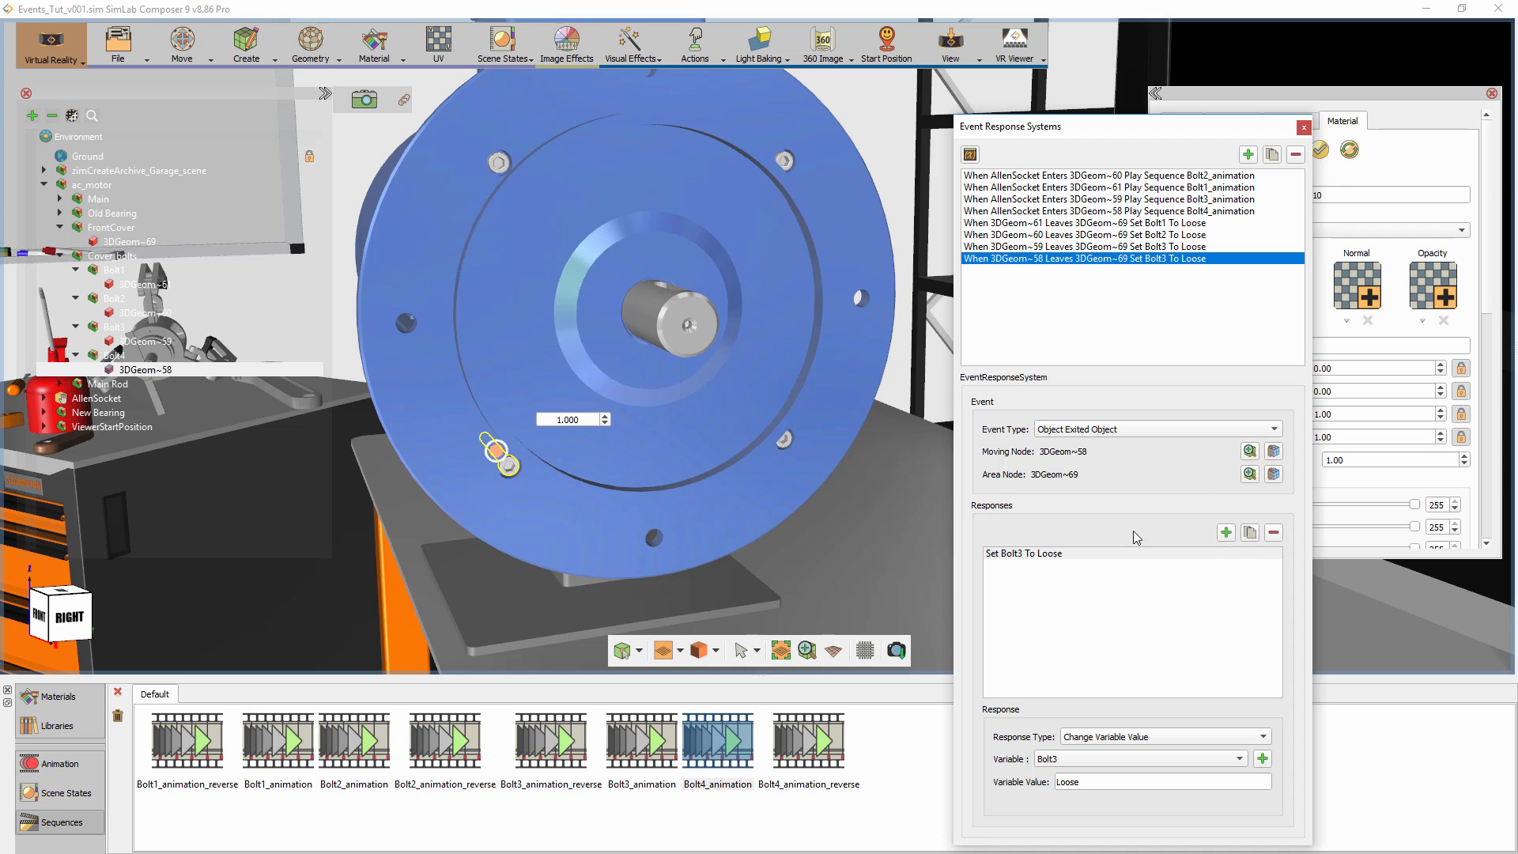
click(1123, 554)
click(1088, 760)
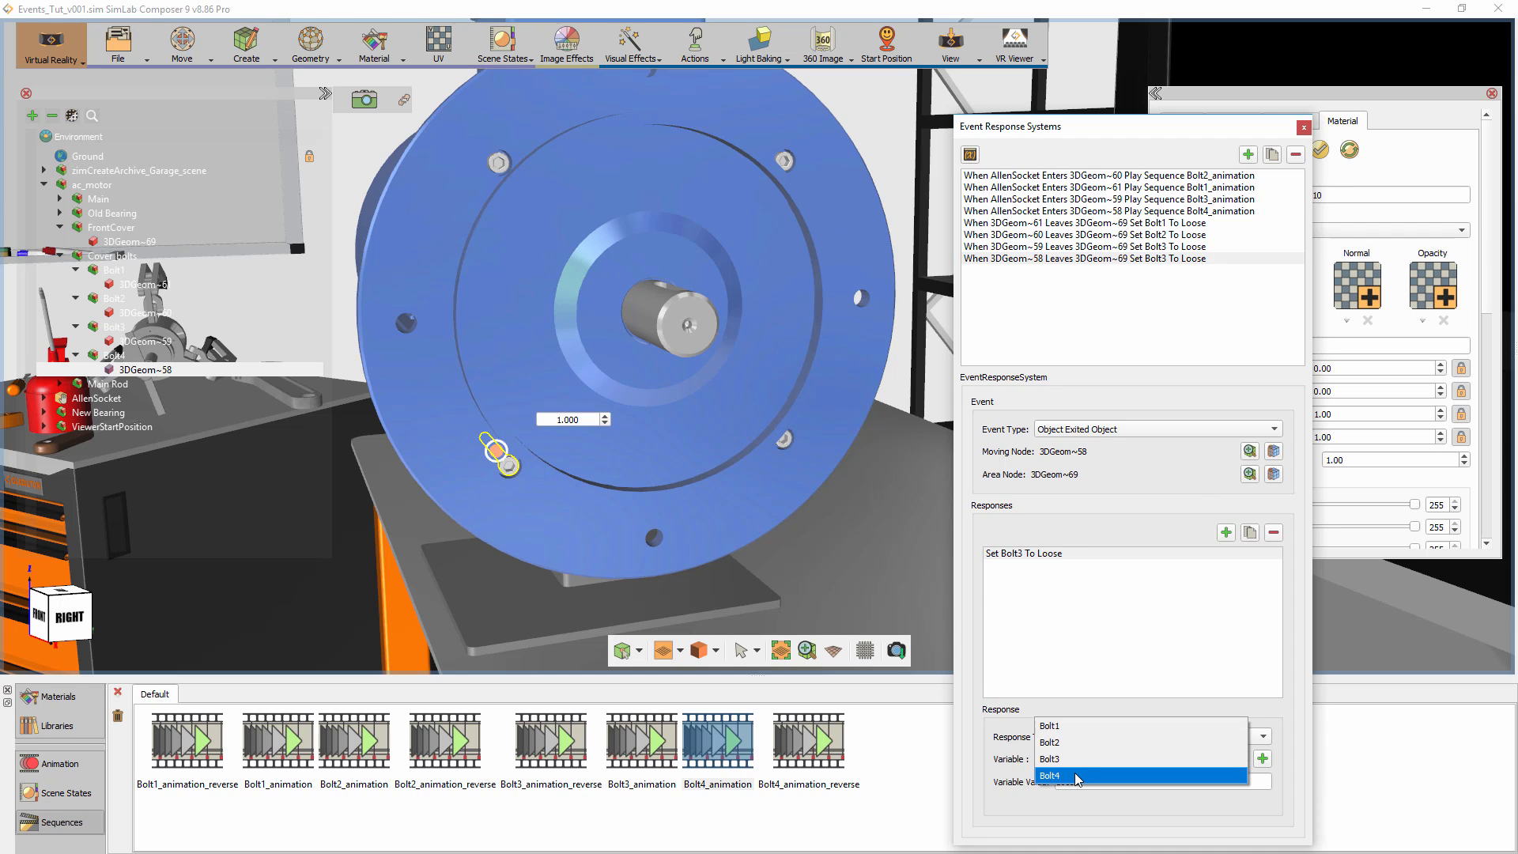
click(1088, 775)
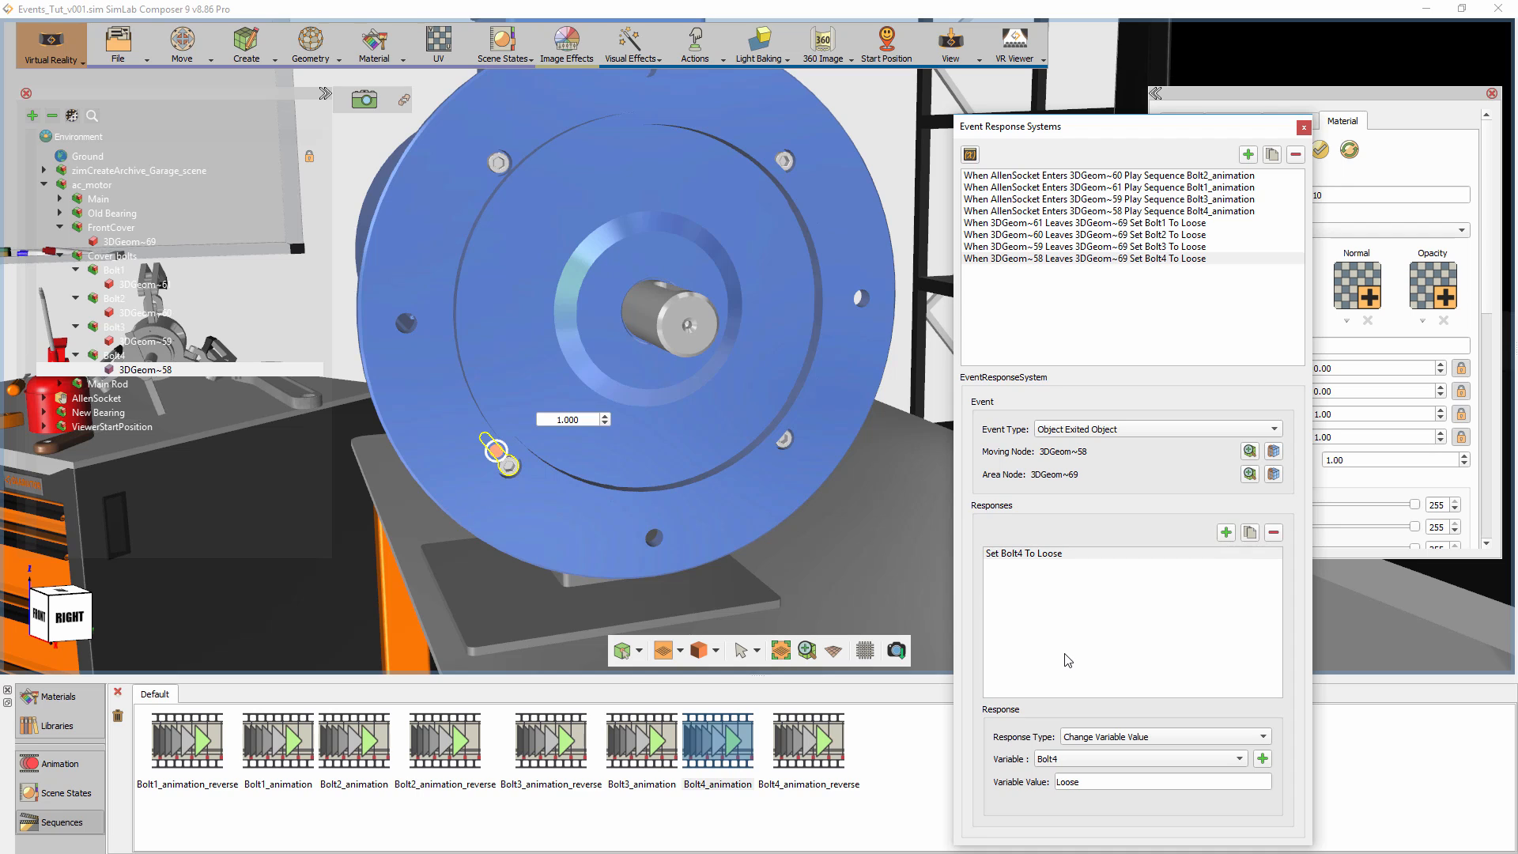
click(1067, 660)
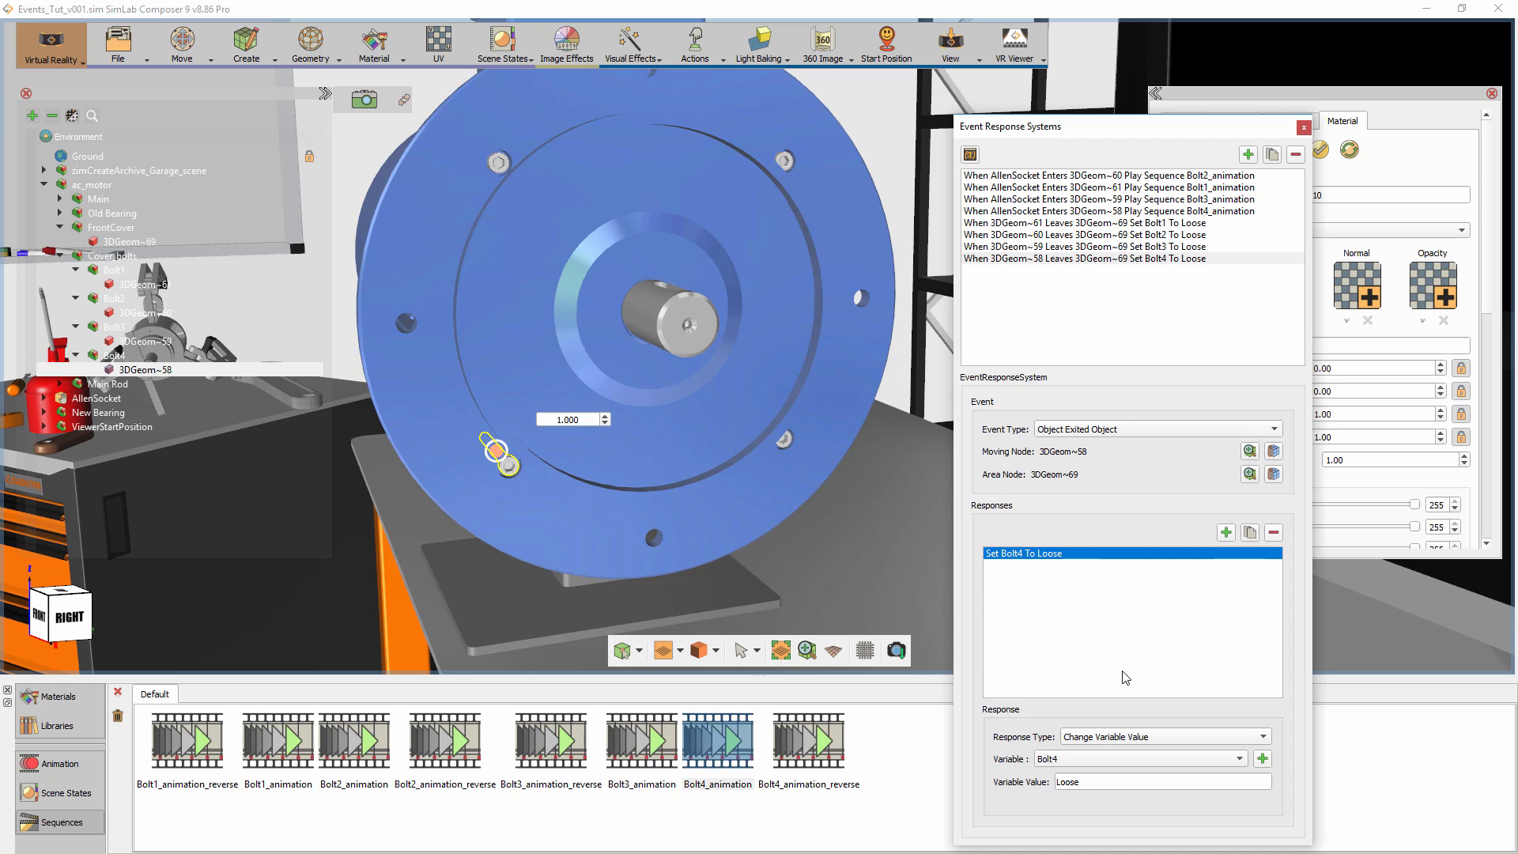
Add a new event to the event list and set its type to Variable Condition Changed.
click(1234, 258)
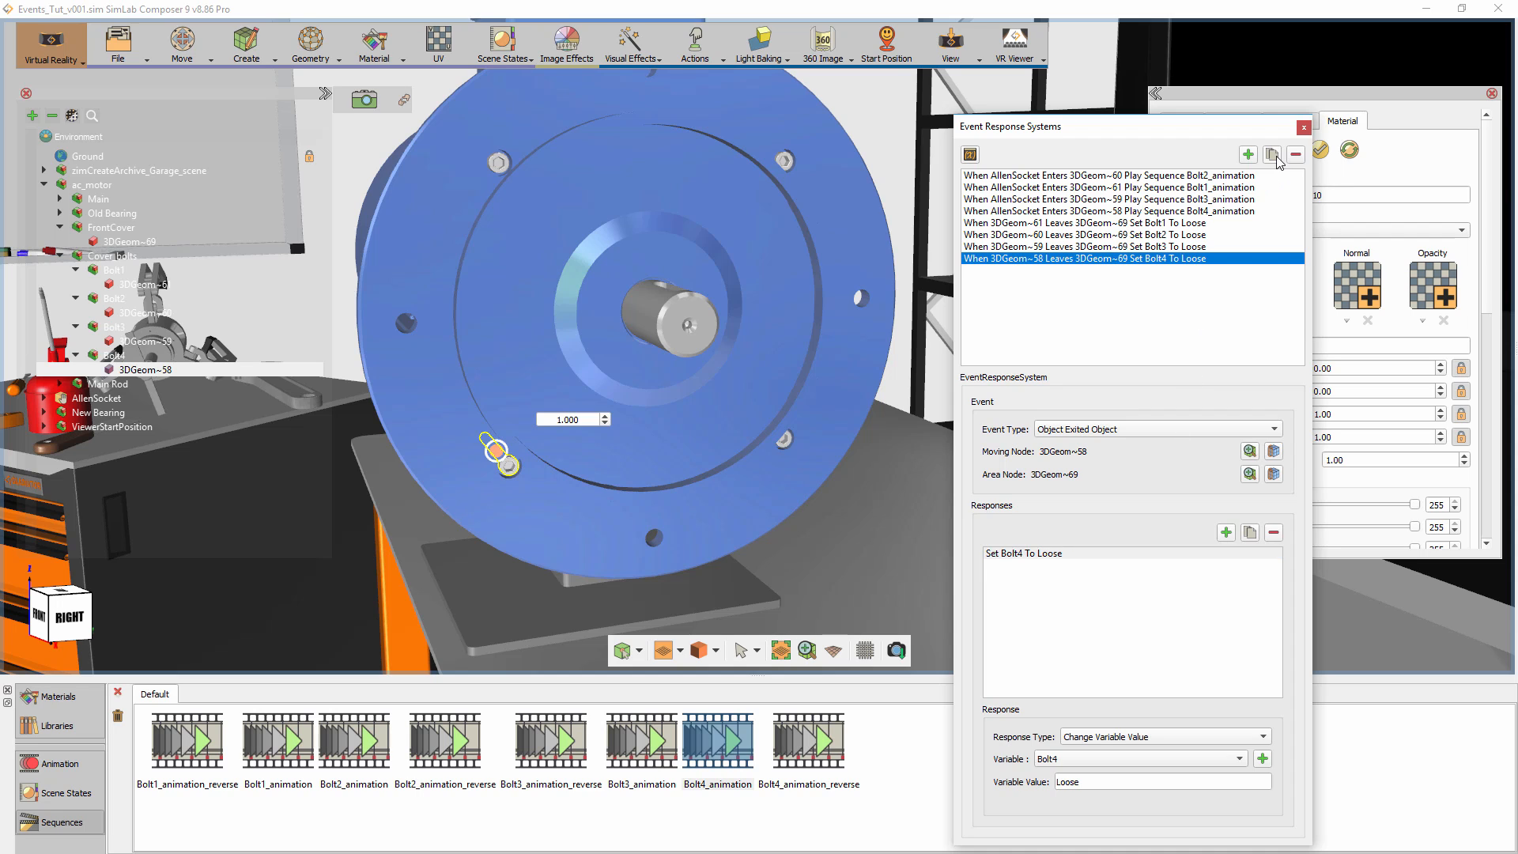
click(1248, 154)
click(1081, 272)
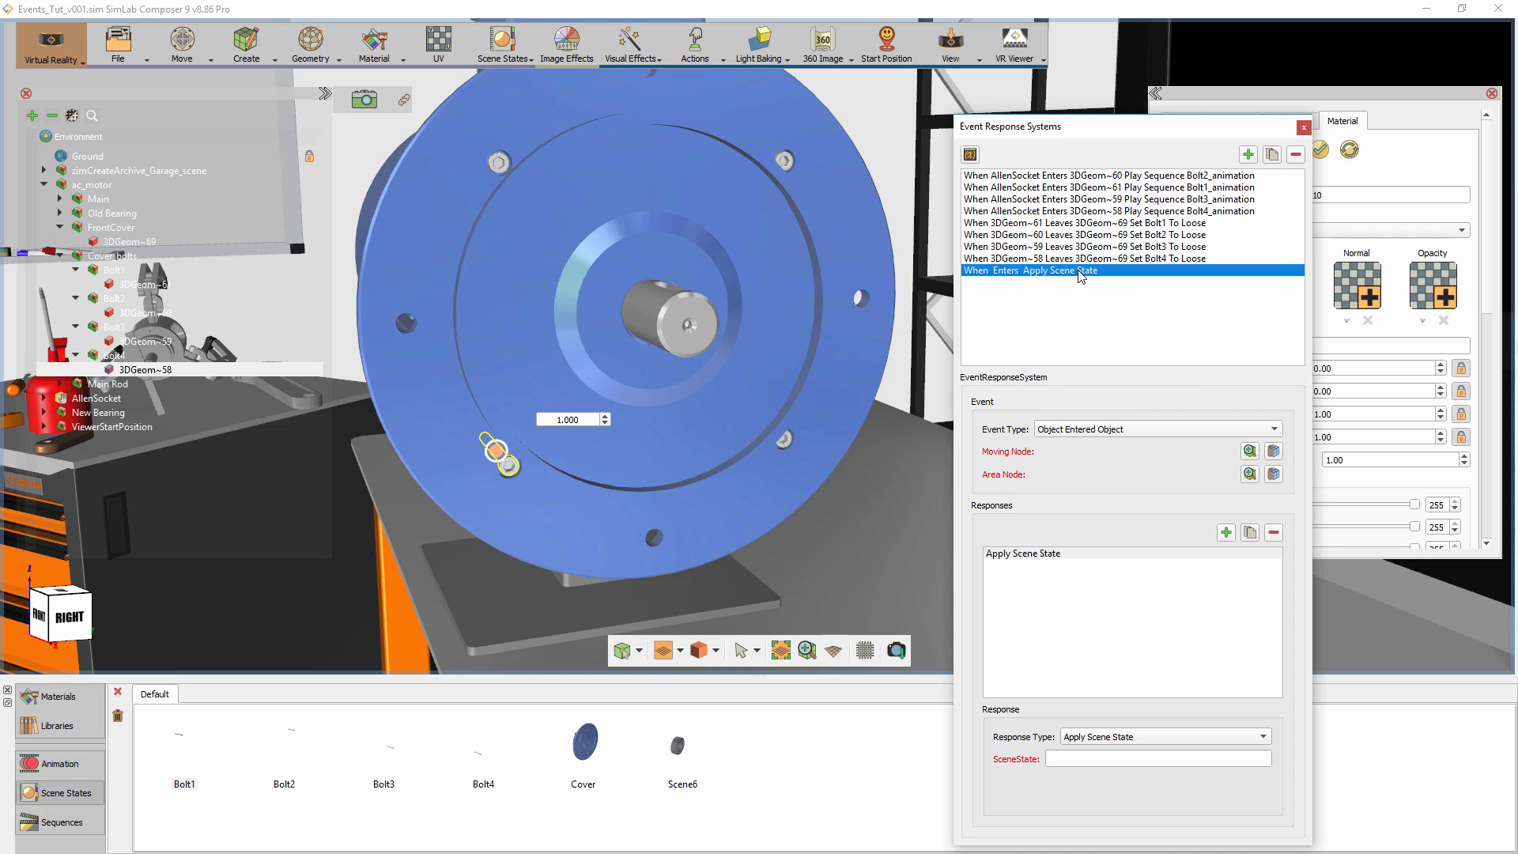
click(1060, 430)
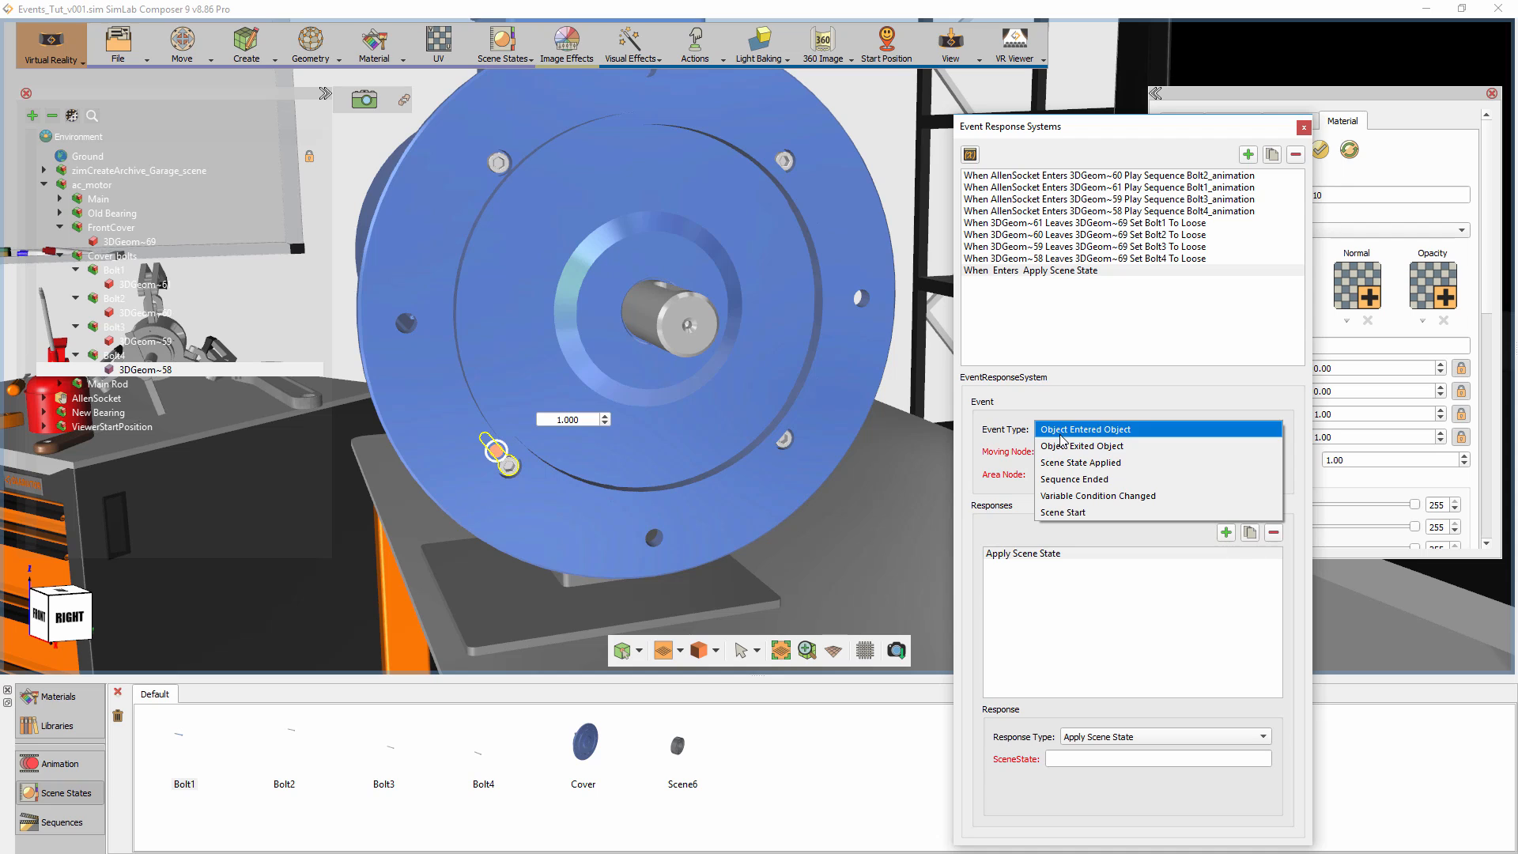
click(1085, 496)
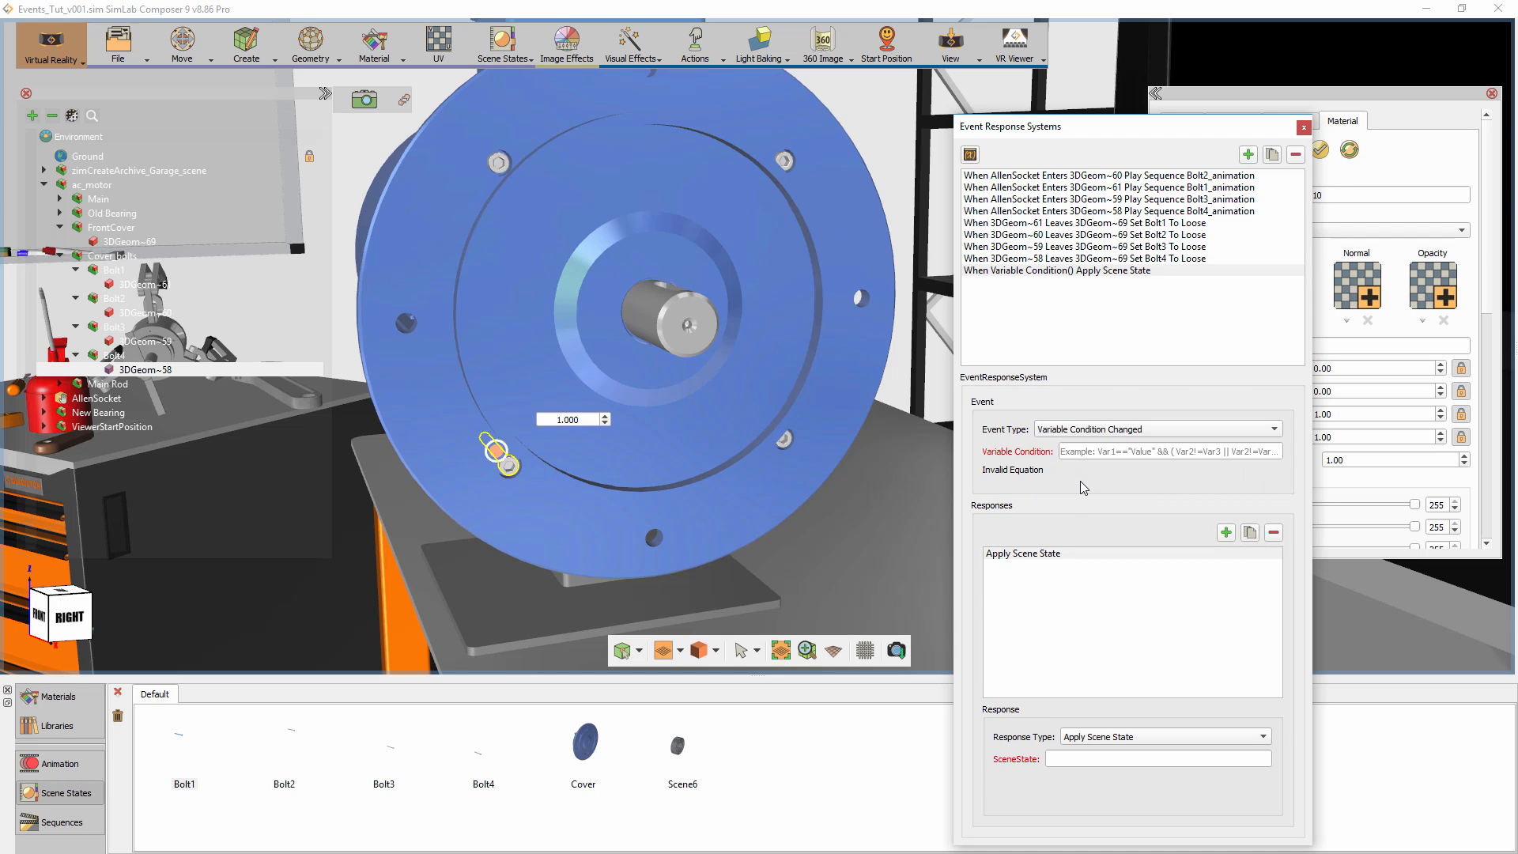
Set the new event's variable condition to Bolt1 == "Loose" && Bolt2 == "Loose" && Bolt3 == "Loose" && Bolt3 =="Loose".
click(1087, 451)
text(Bolt)
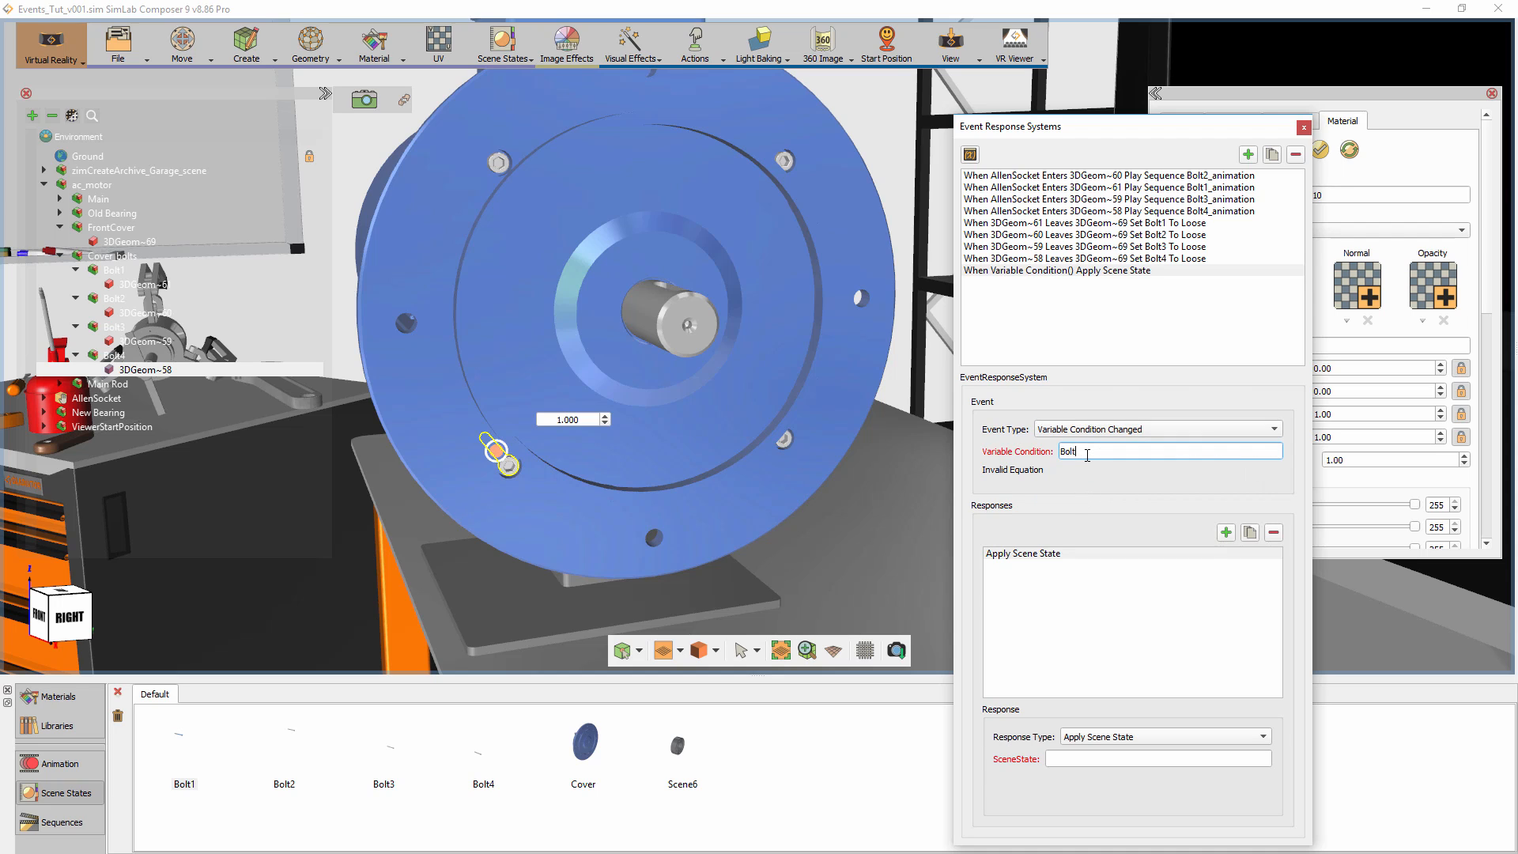
text(1)
text(=)
text( "Loose")
text( && Bo)
text(lt3 ==)
text( ")
text(Loose" && Bolt3 =="Loose)
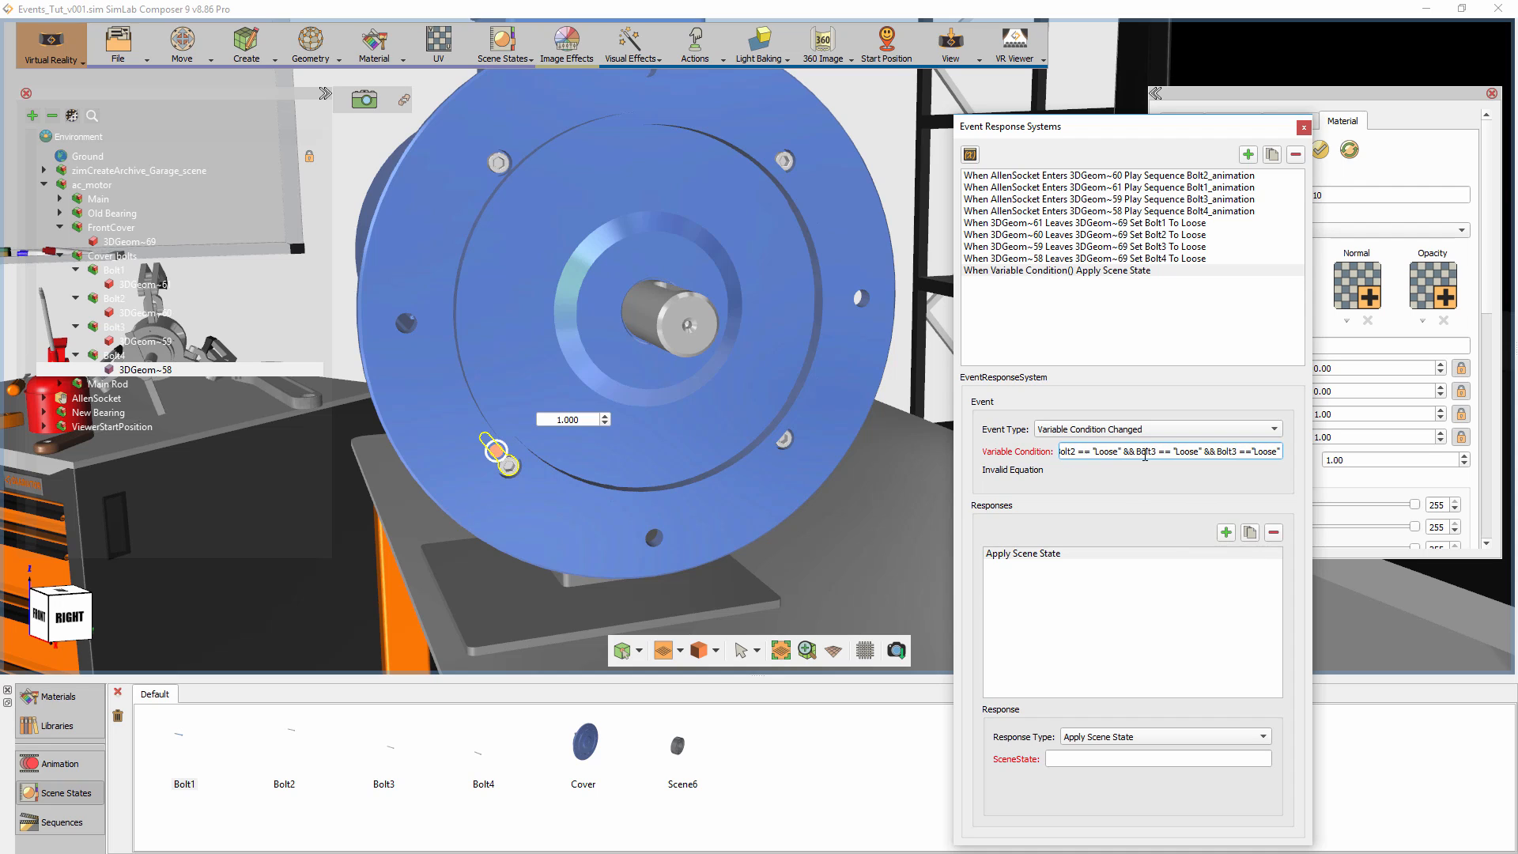
drag(1148, 456, 1305, 461)
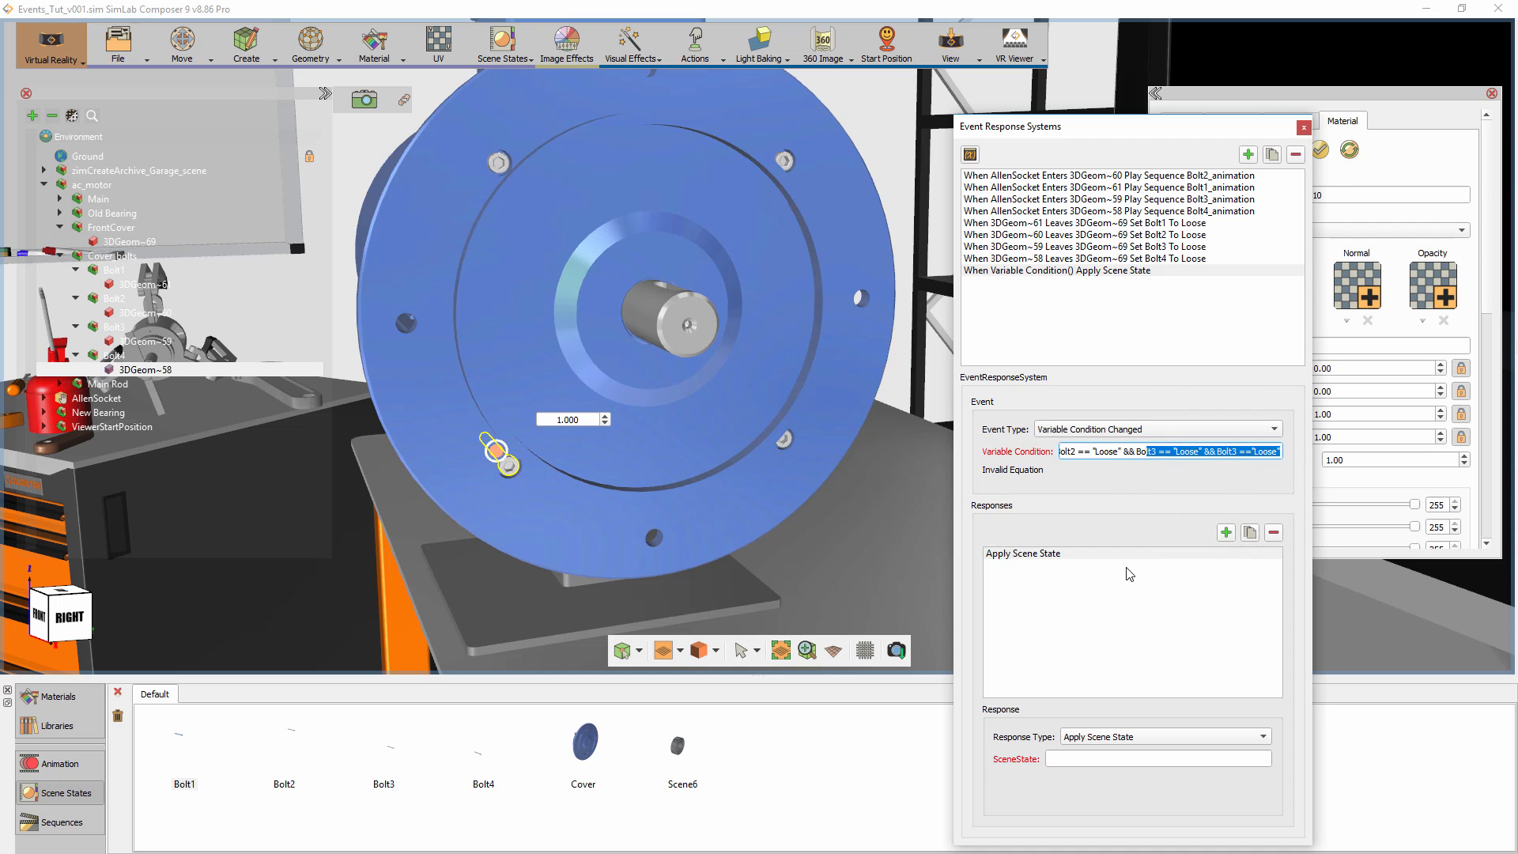
Make the condition event's response a Change Grabable State that turns the FrontCover node On.
click(1080, 557)
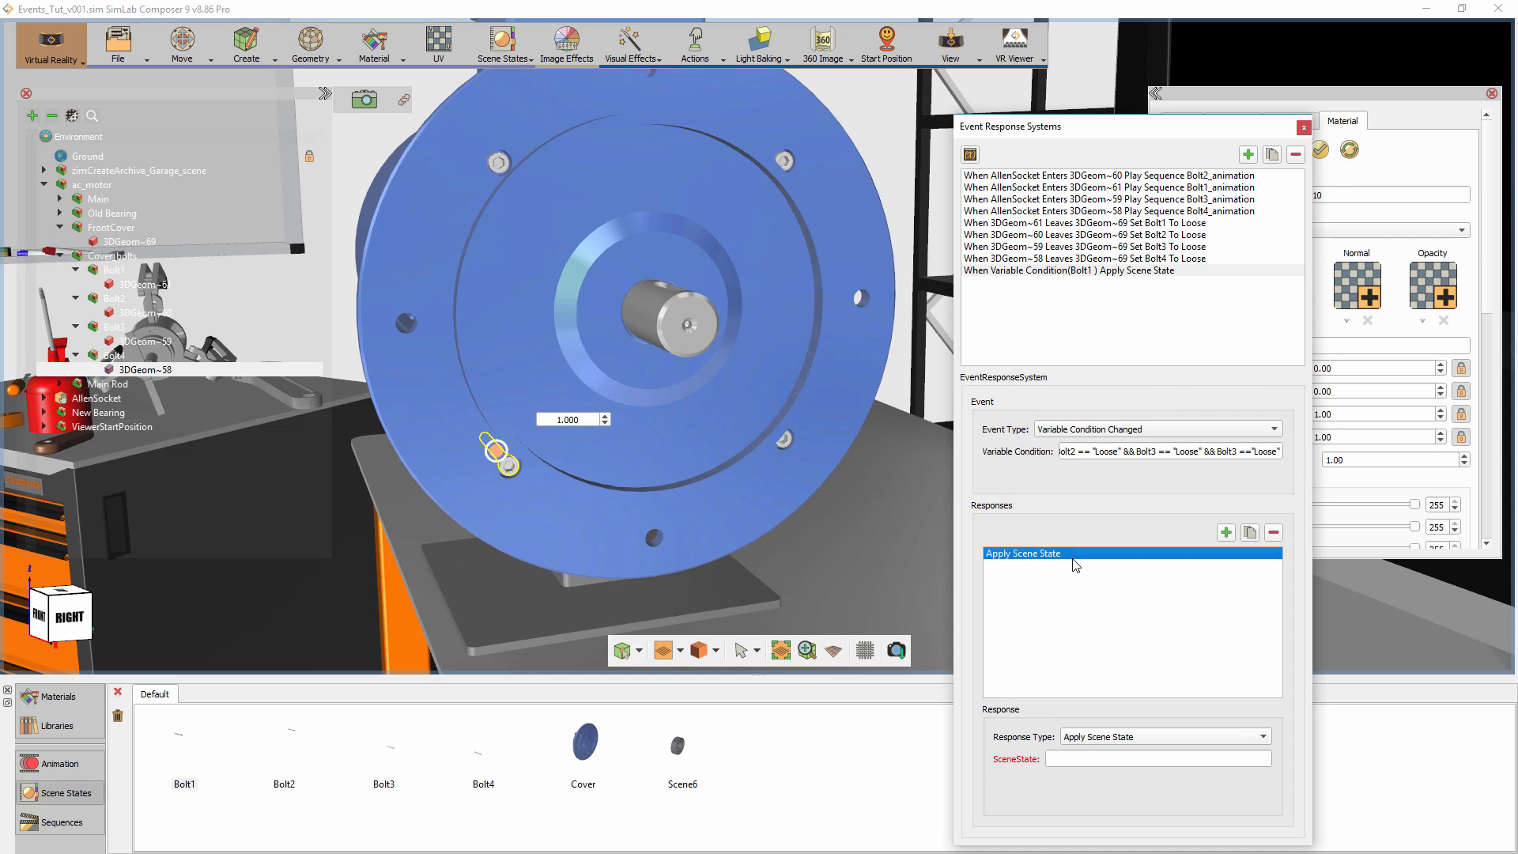
click(1106, 737)
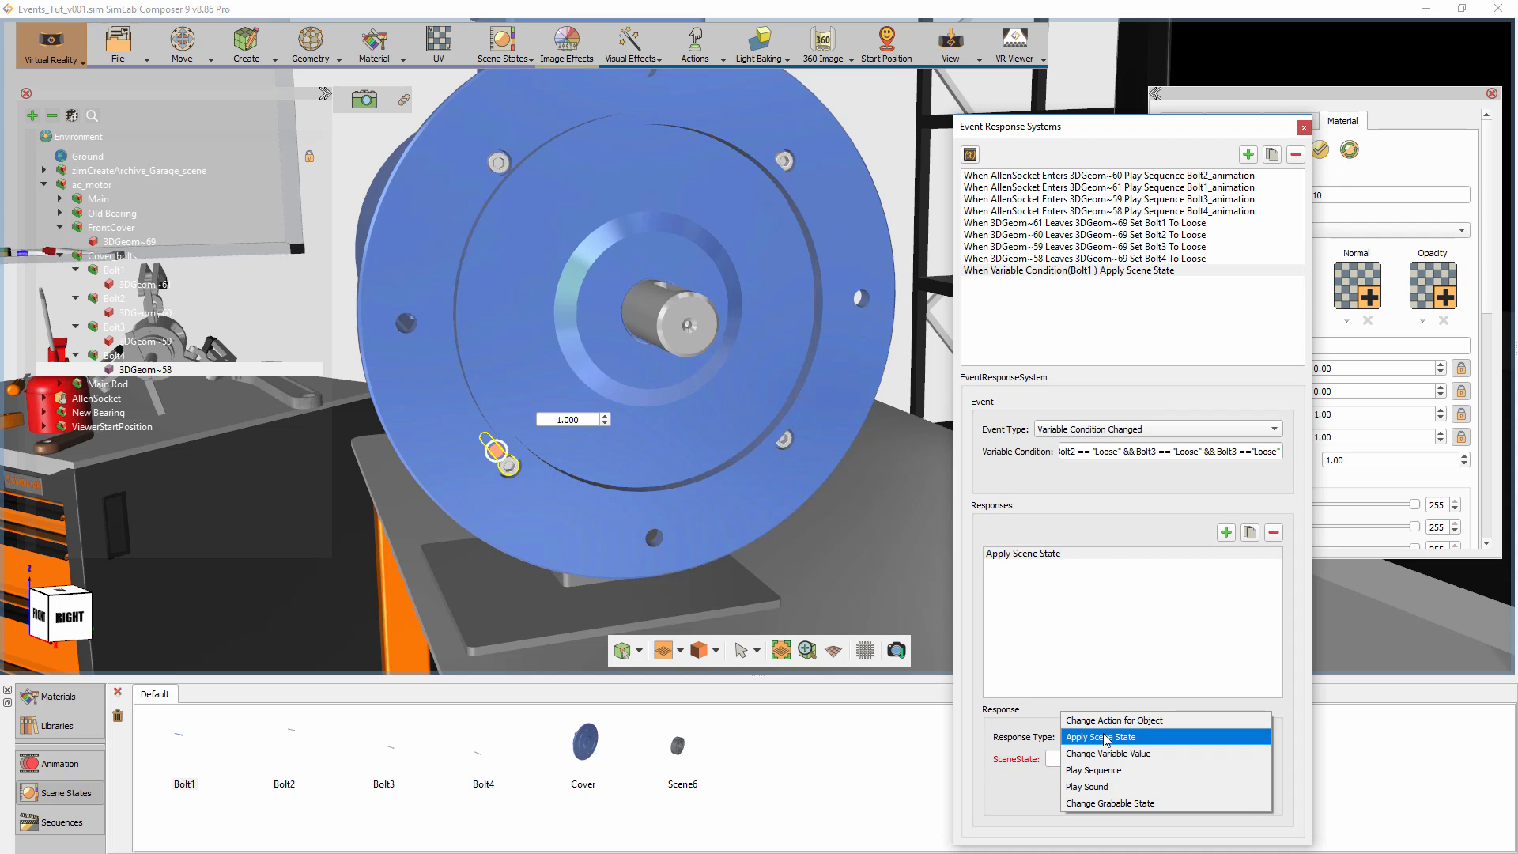
click(1106, 803)
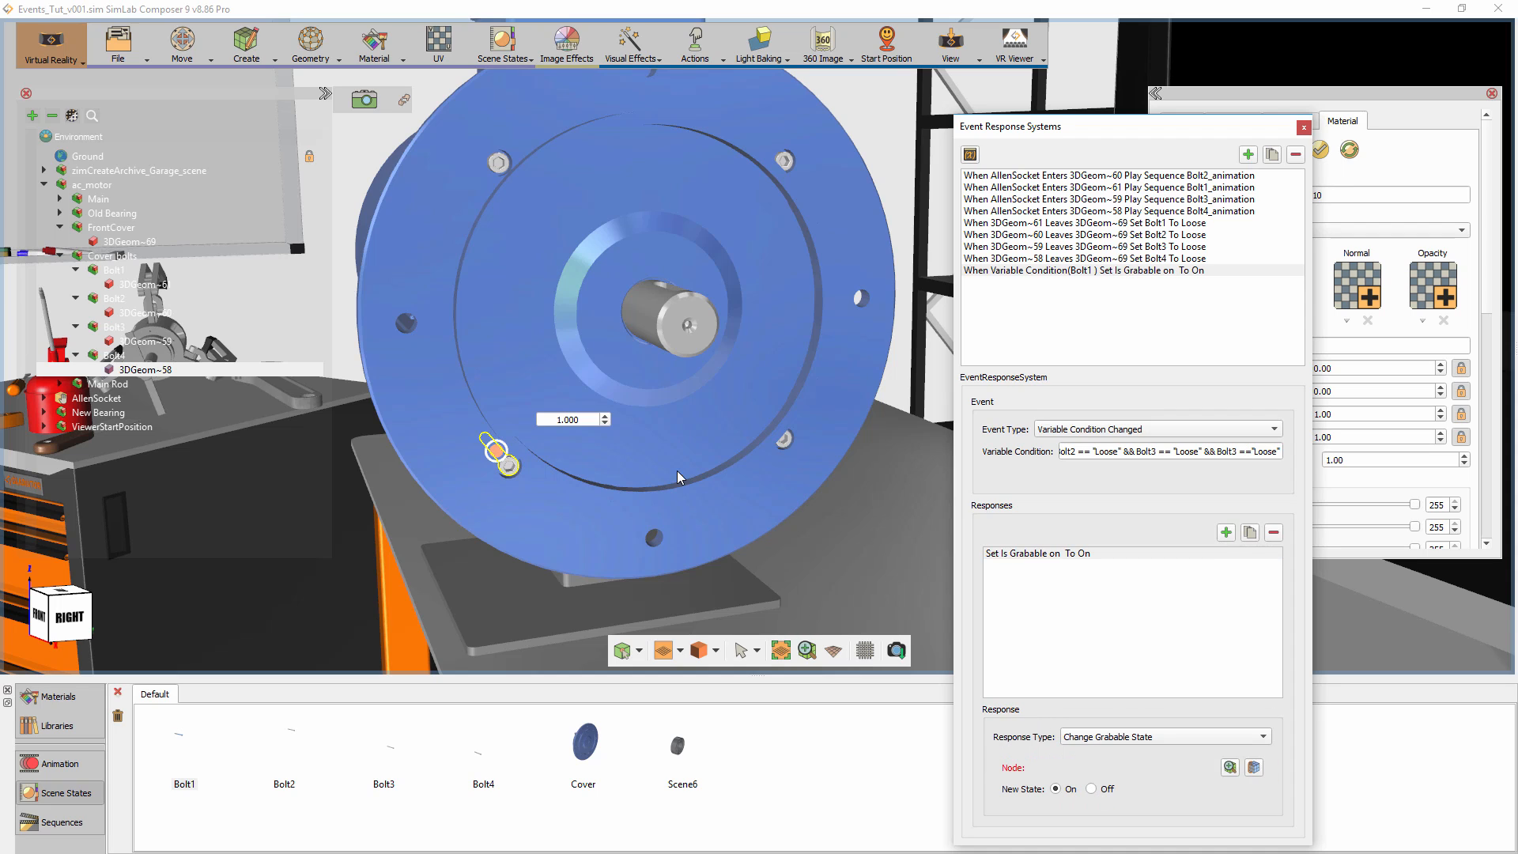
click(673, 438)
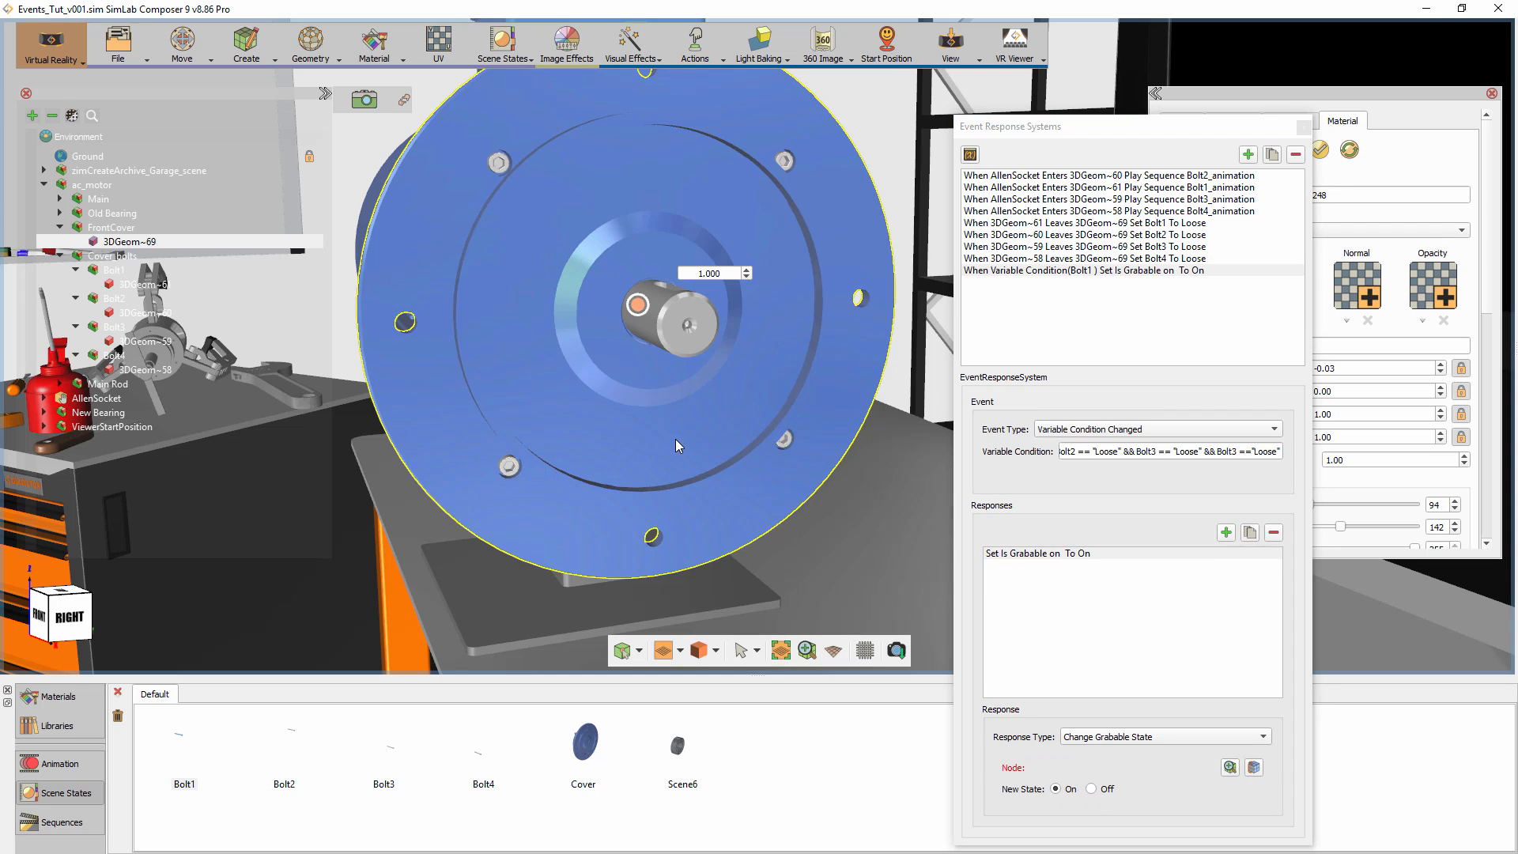
click(1255, 768)
click(1255, 768)
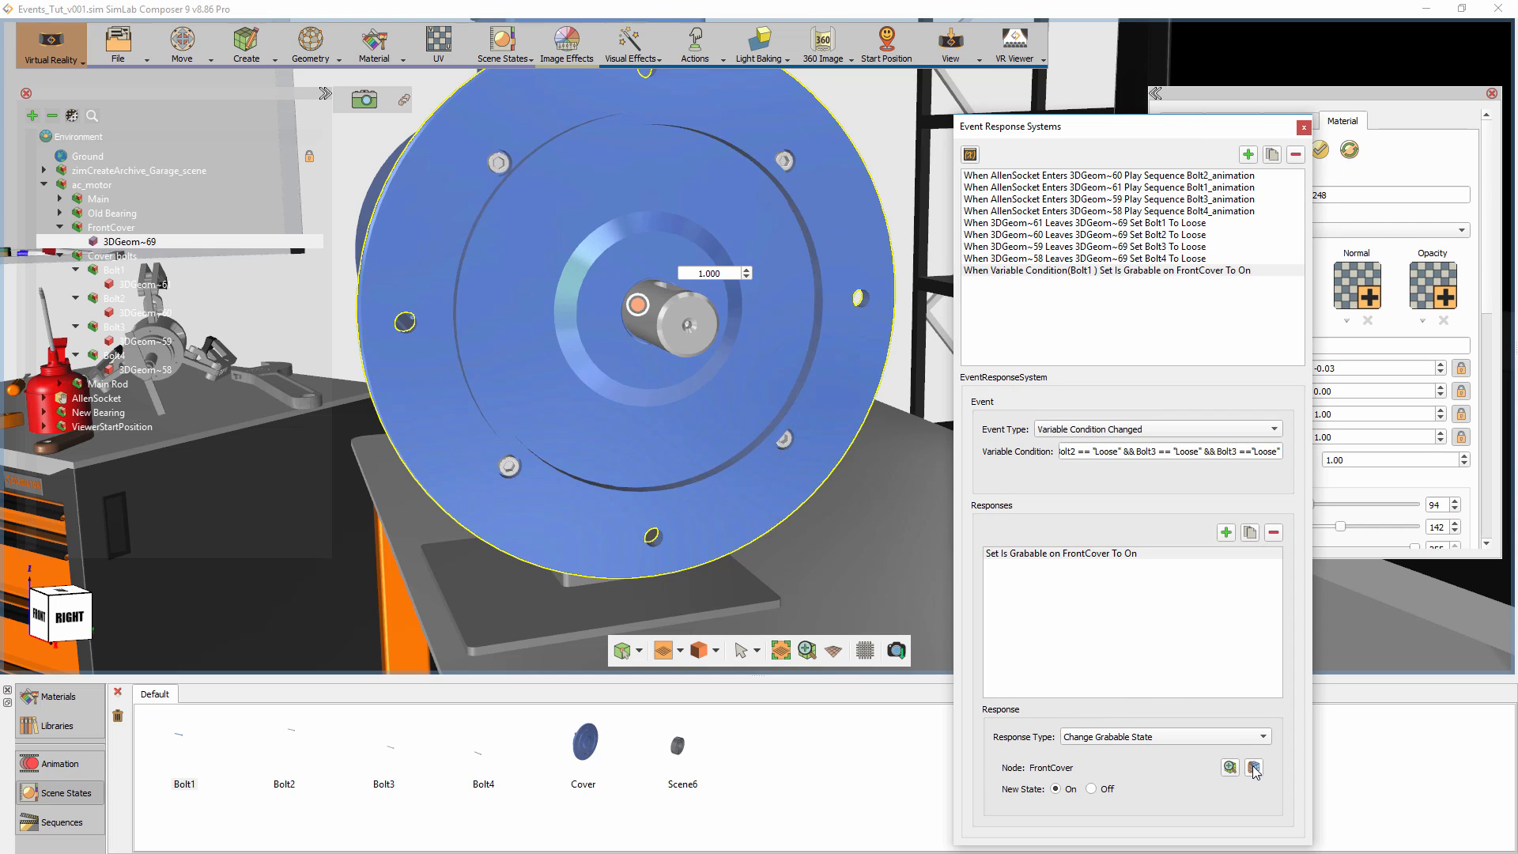
Close the event response editor and launch the scene in VR Mode.
click(1304, 127)
click(952, 49)
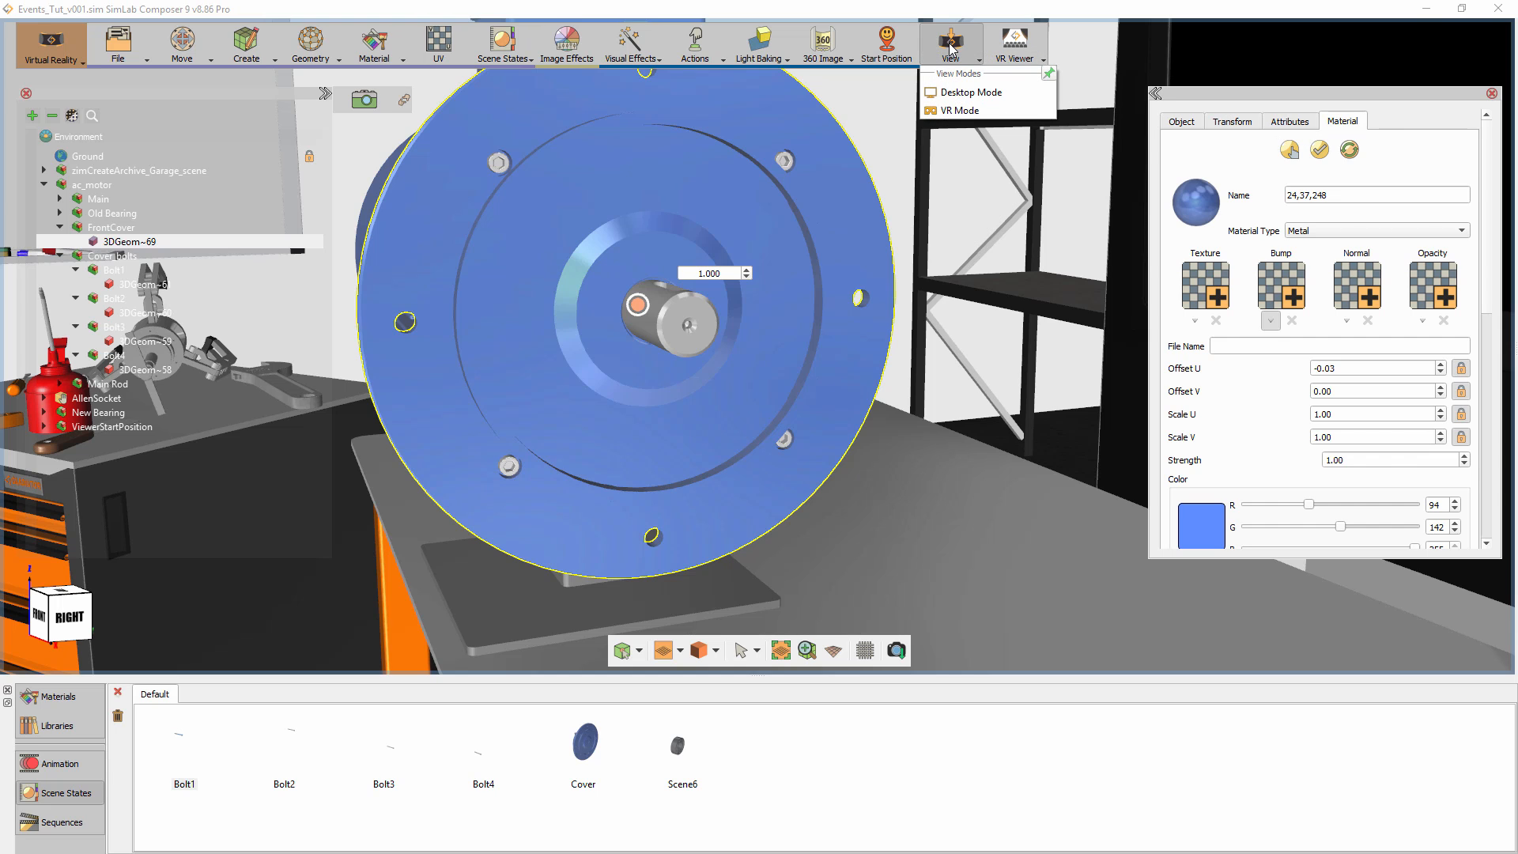
click(966, 109)
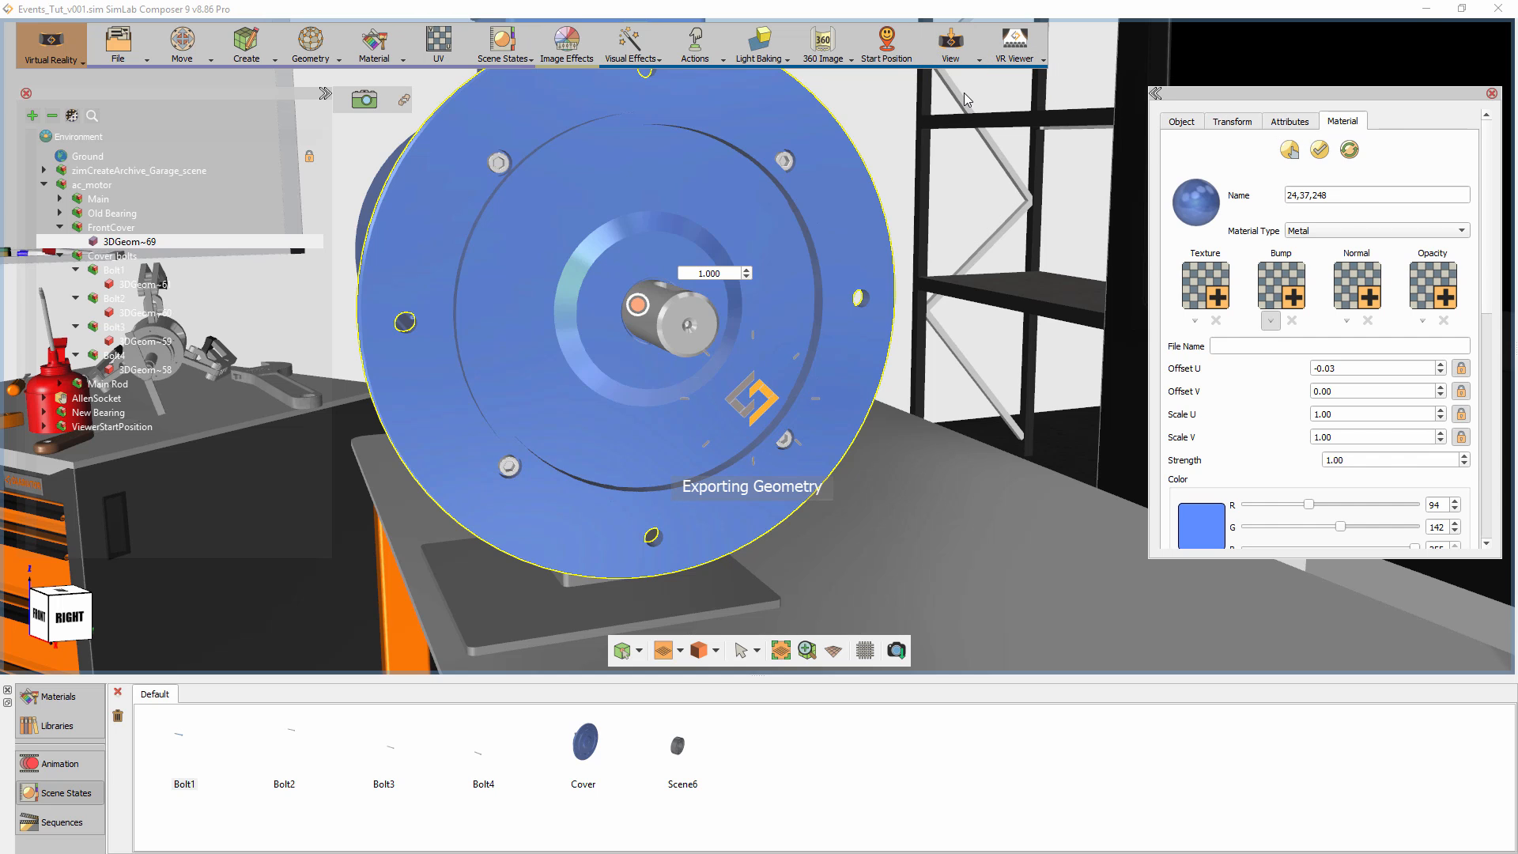
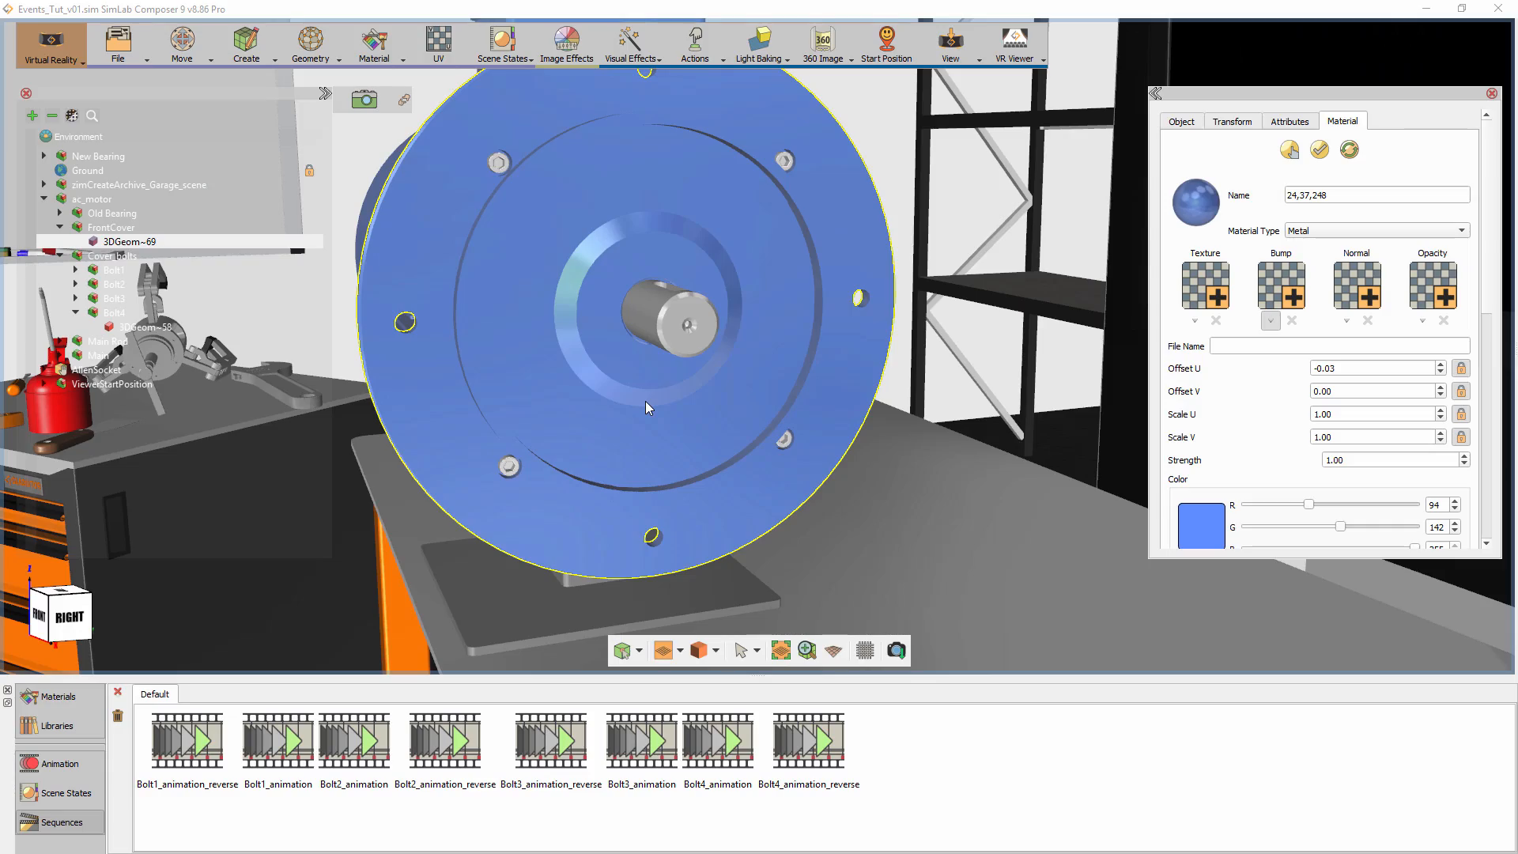
Move the front cover off the motor to expose the bolts and shaft, and undo the move.
middle_drag(646, 401, 884, 429)
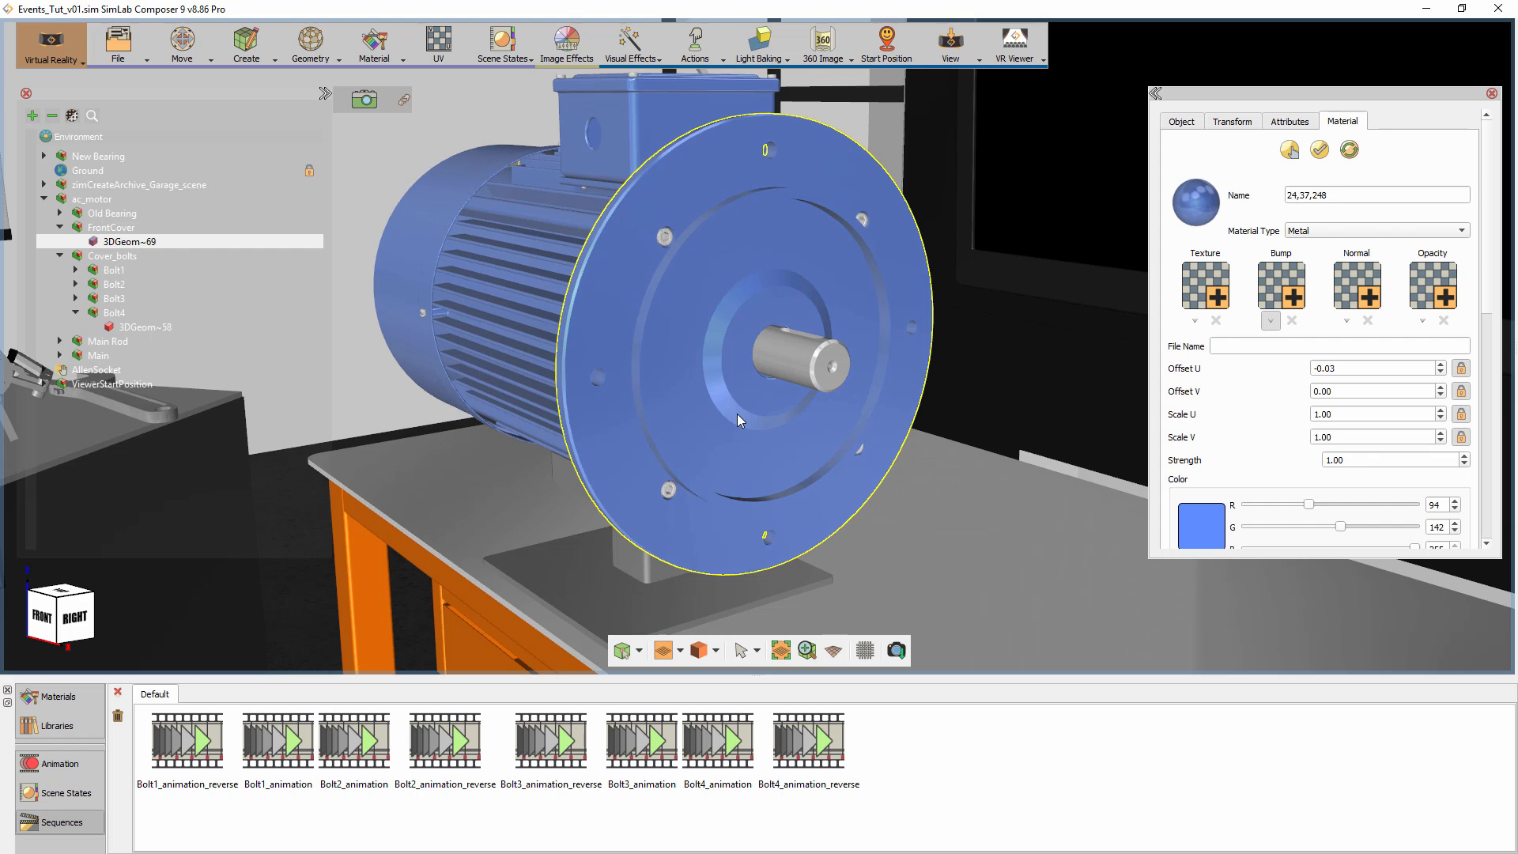
key(m)
drag(792, 358, 1069, 530)
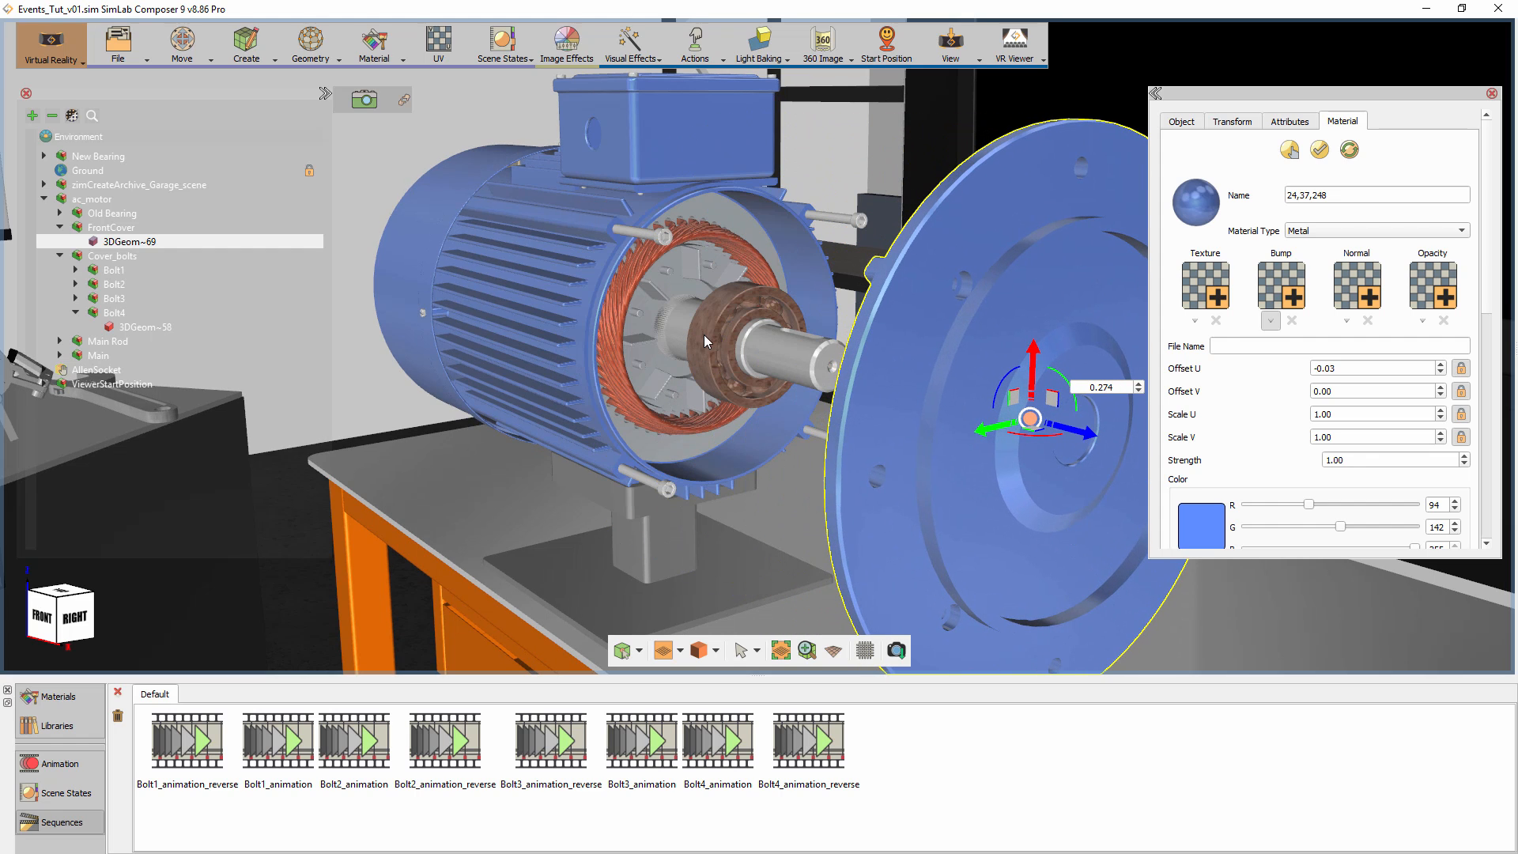
key(ctrl+z)
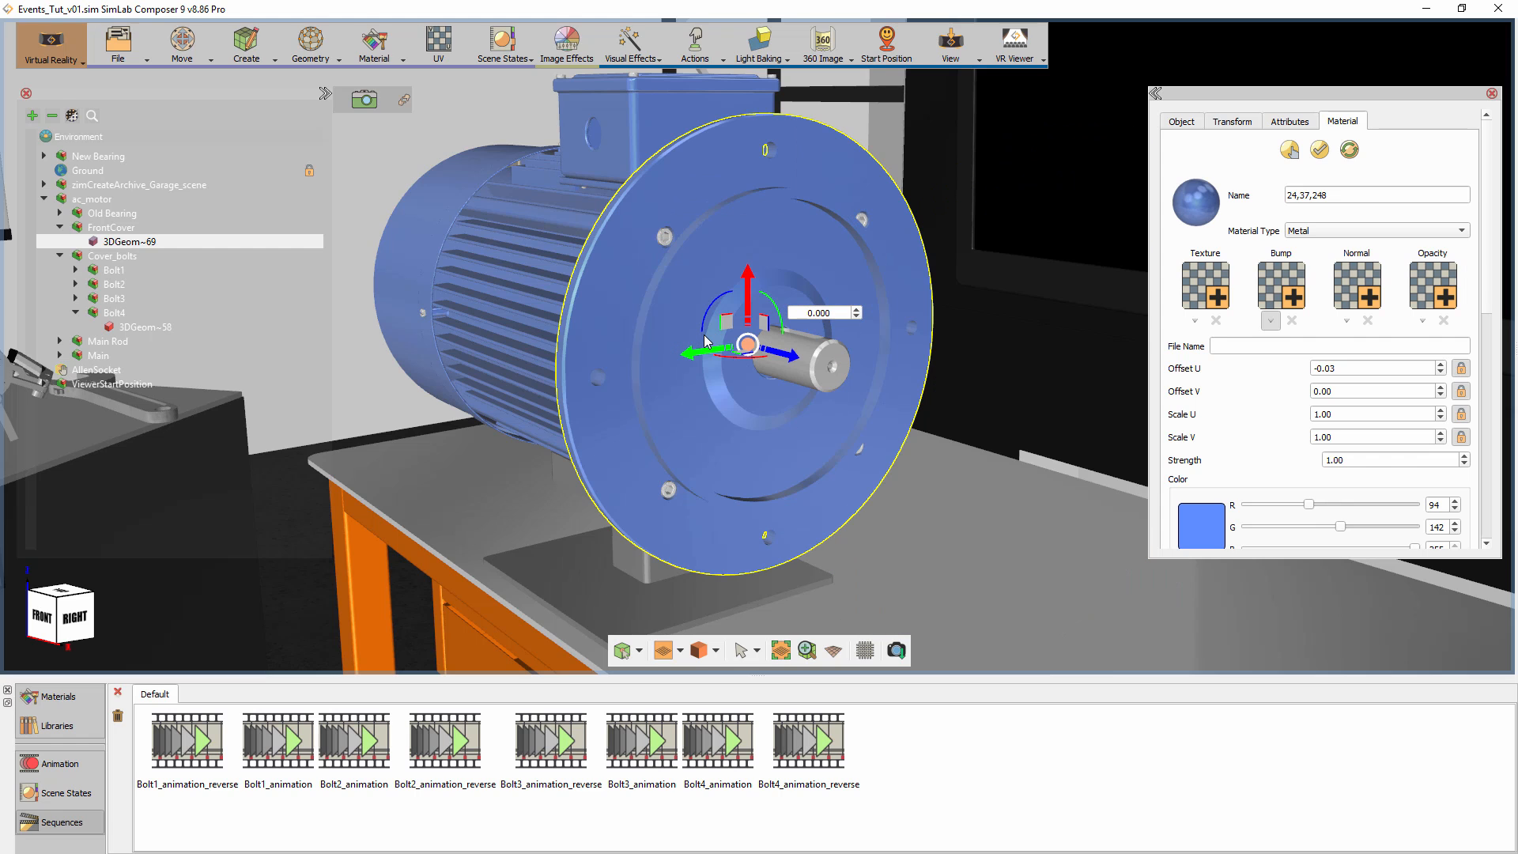
Reopen the VR events, add a new event, and set its type to Object Exited Object.
click(695, 43)
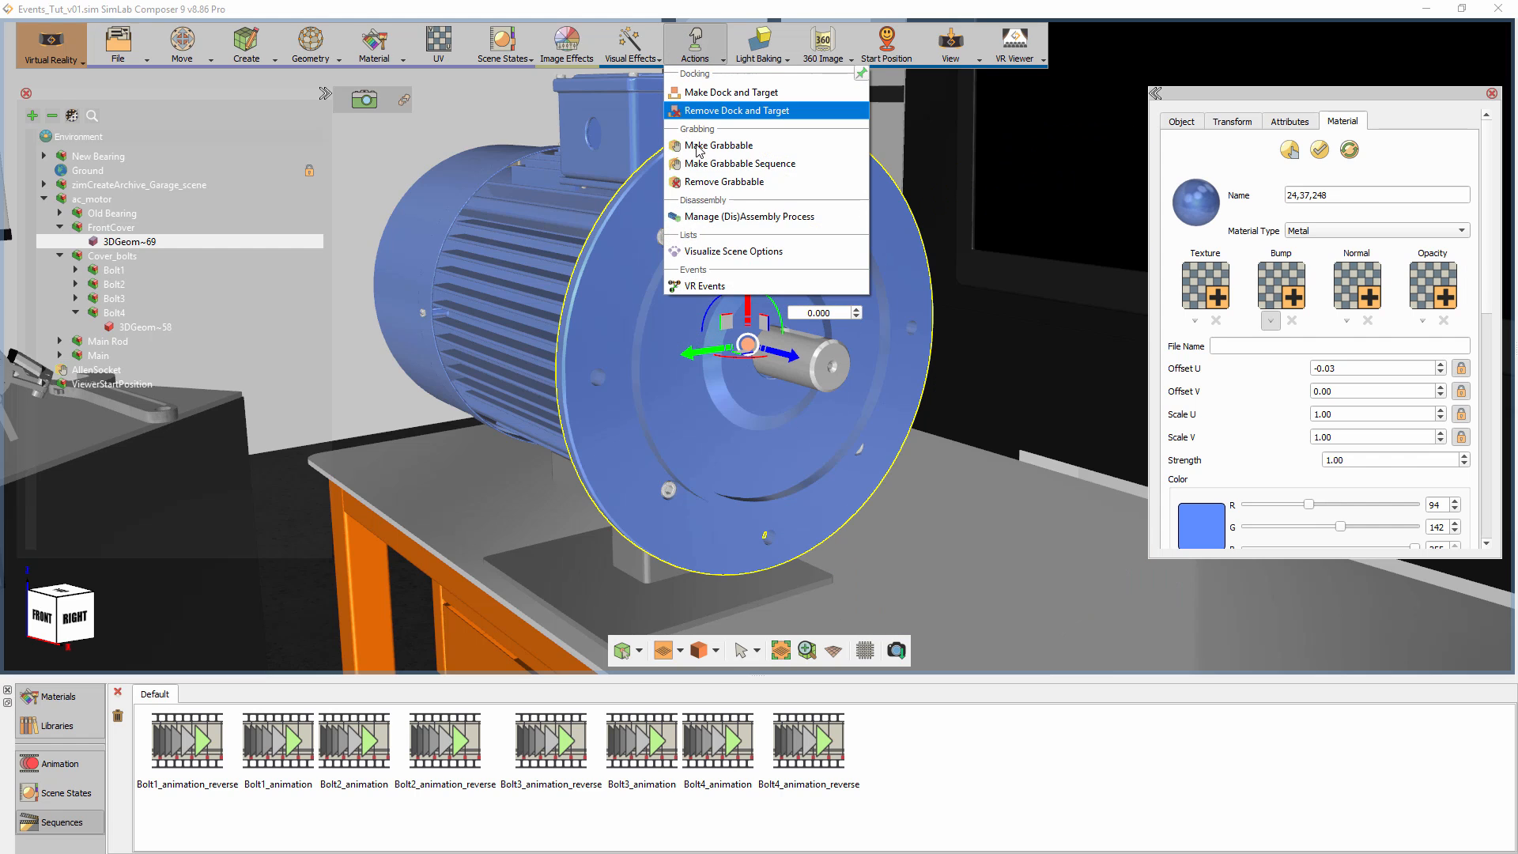
click(721, 287)
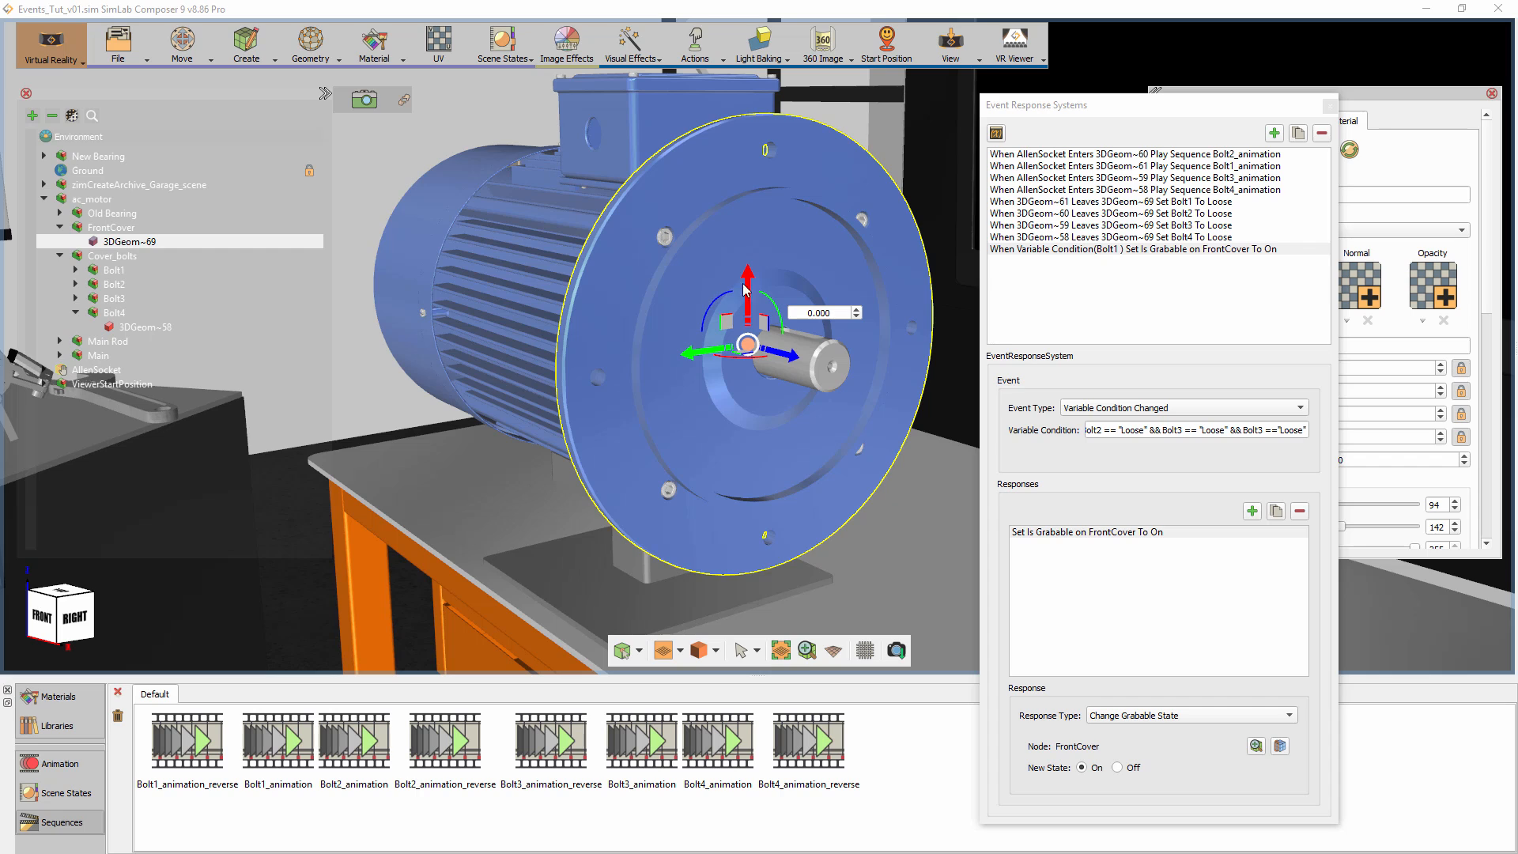
click(1274, 132)
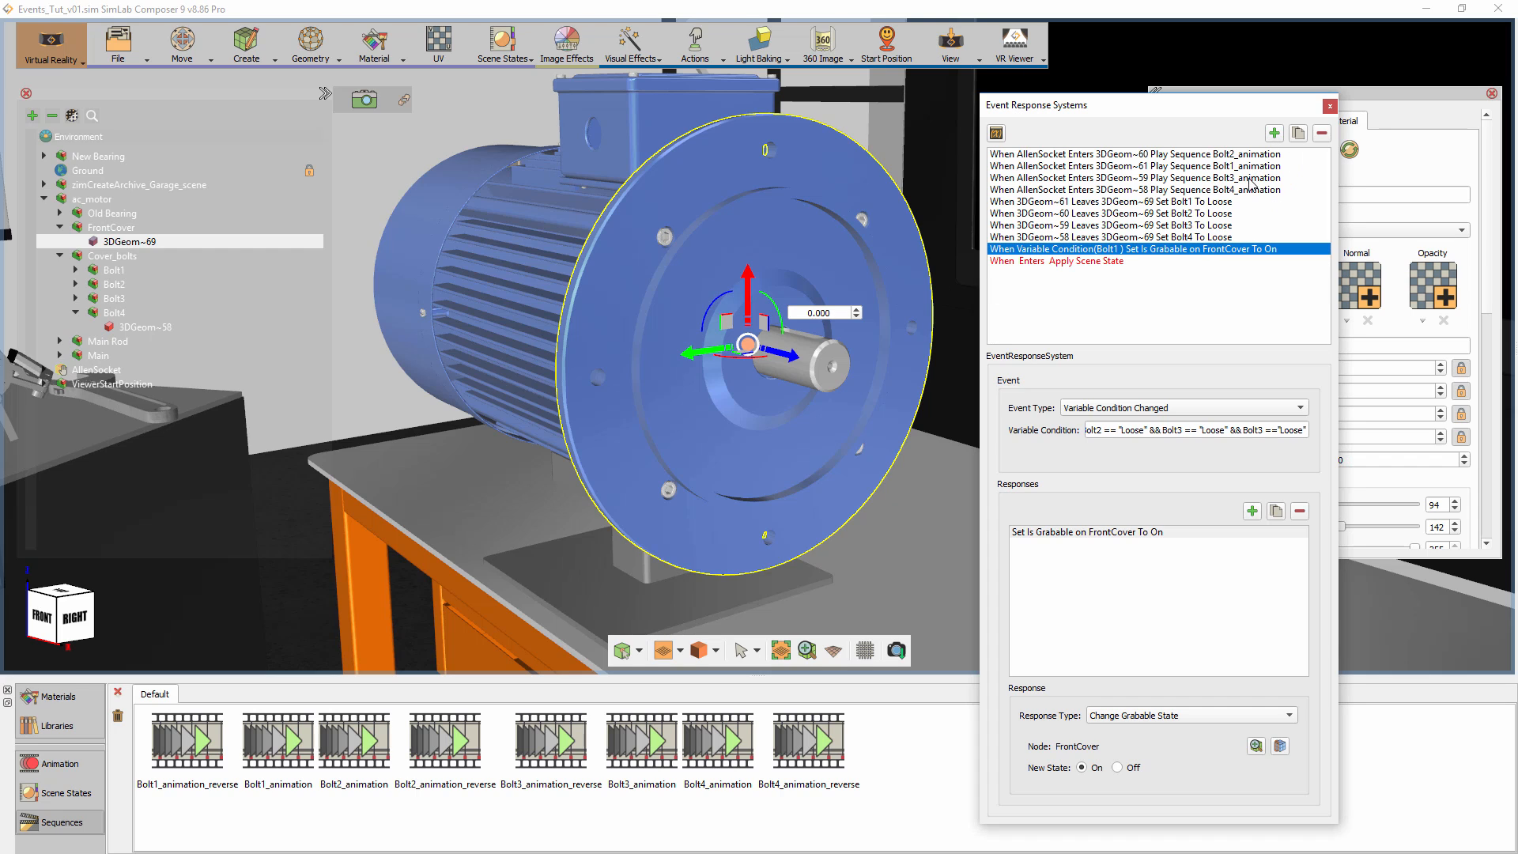
click(1095, 263)
click(1148, 407)
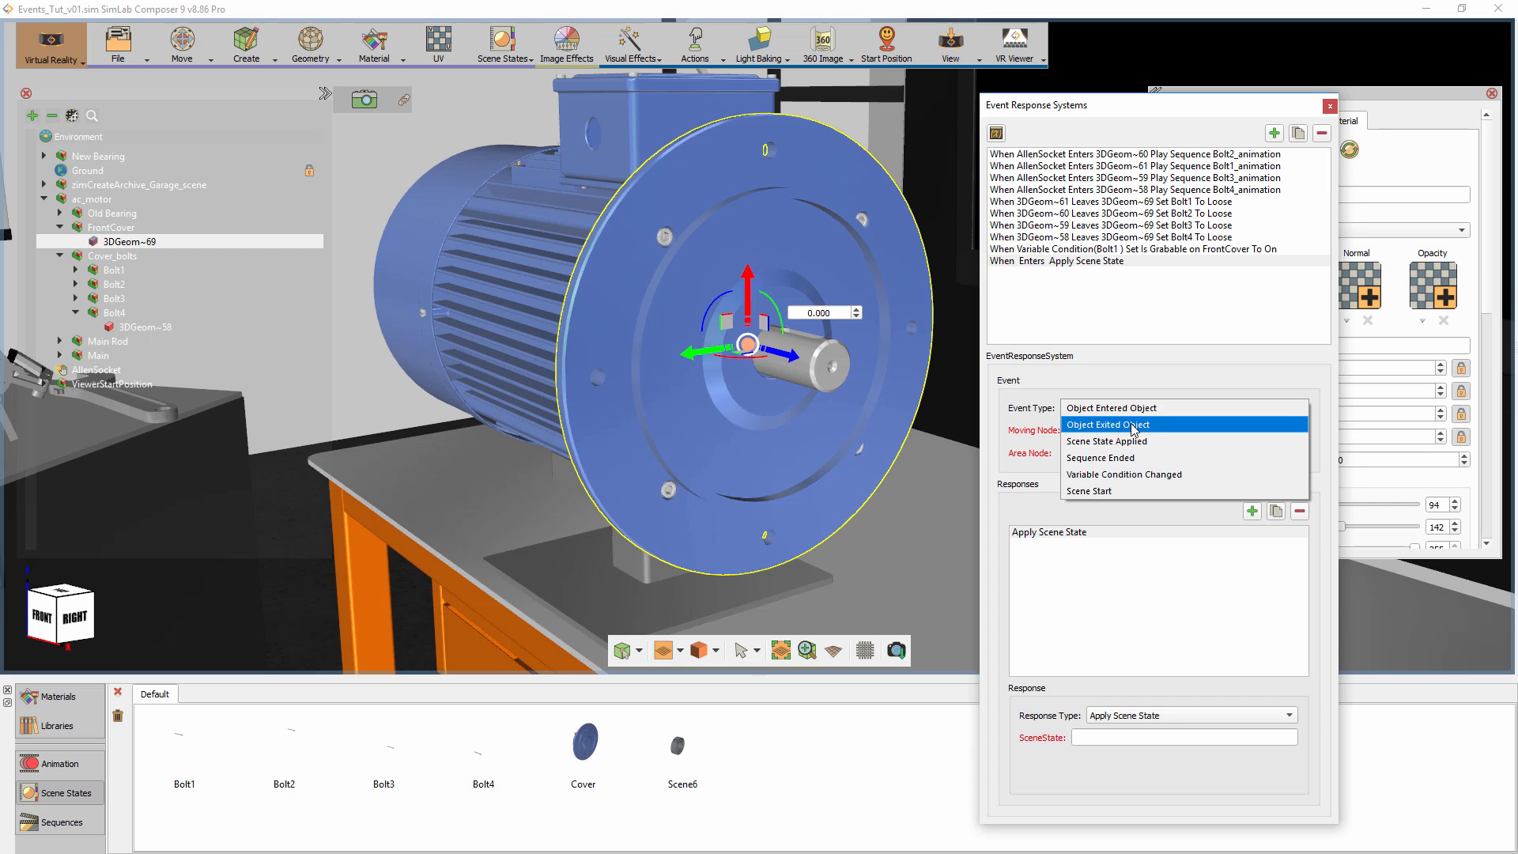
click(1134, 427)
Set the front cover's geometry as the new exit event's moving node and the Main Rod's geometry as its area node.
click(832, 425)
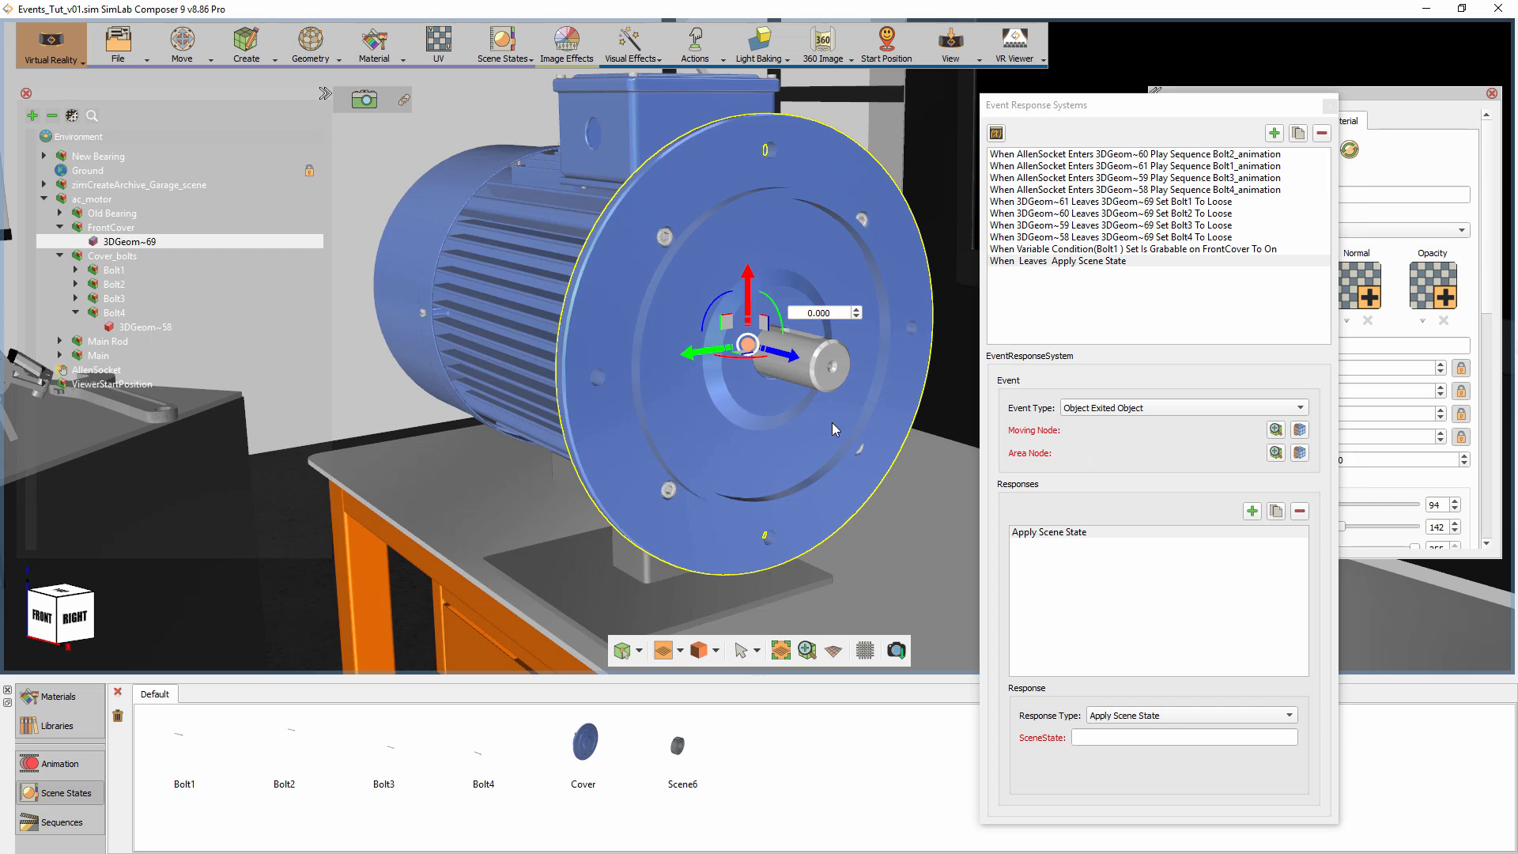
click(1300, 429)
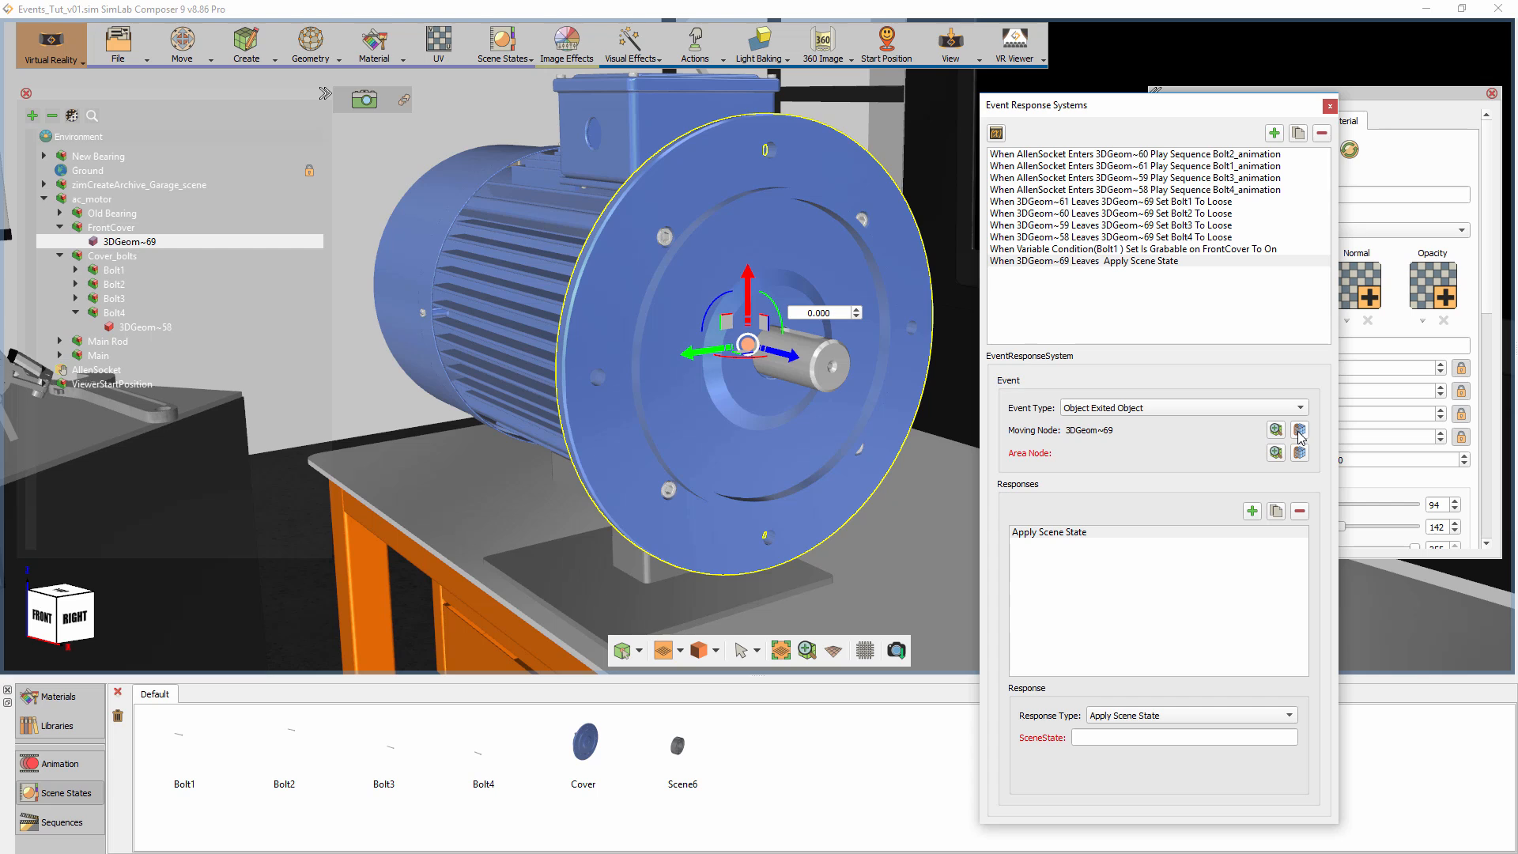
drag(795, 522, 900, 497)
click(825, 374)
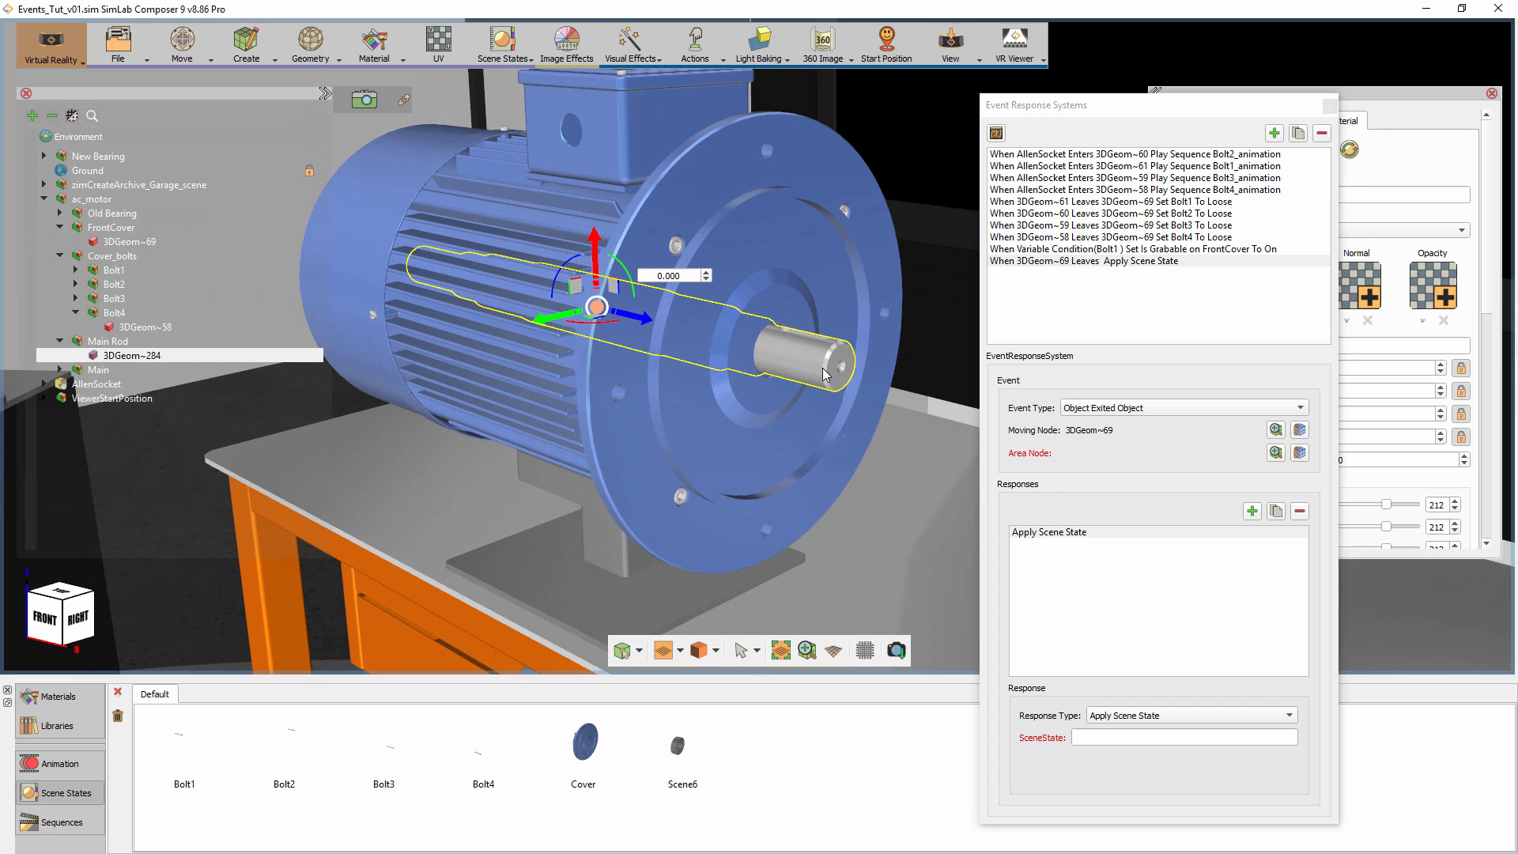
click(1299, 453)
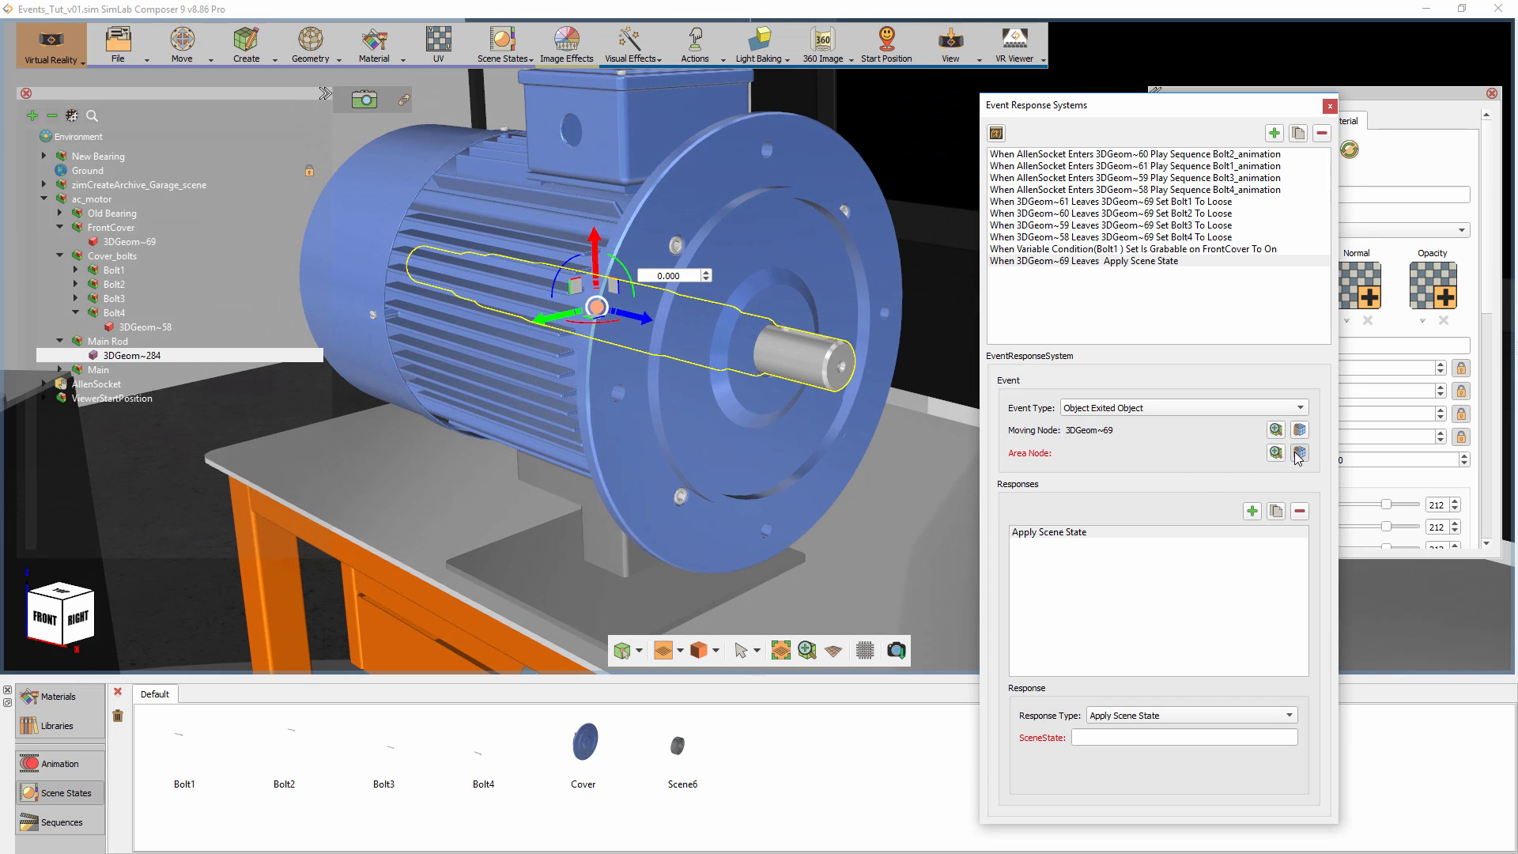
Set the exit event's response to Change Grabable State on Old Bearing with state On, hiding the front cover to reach the bearing.
click(1106, 534)
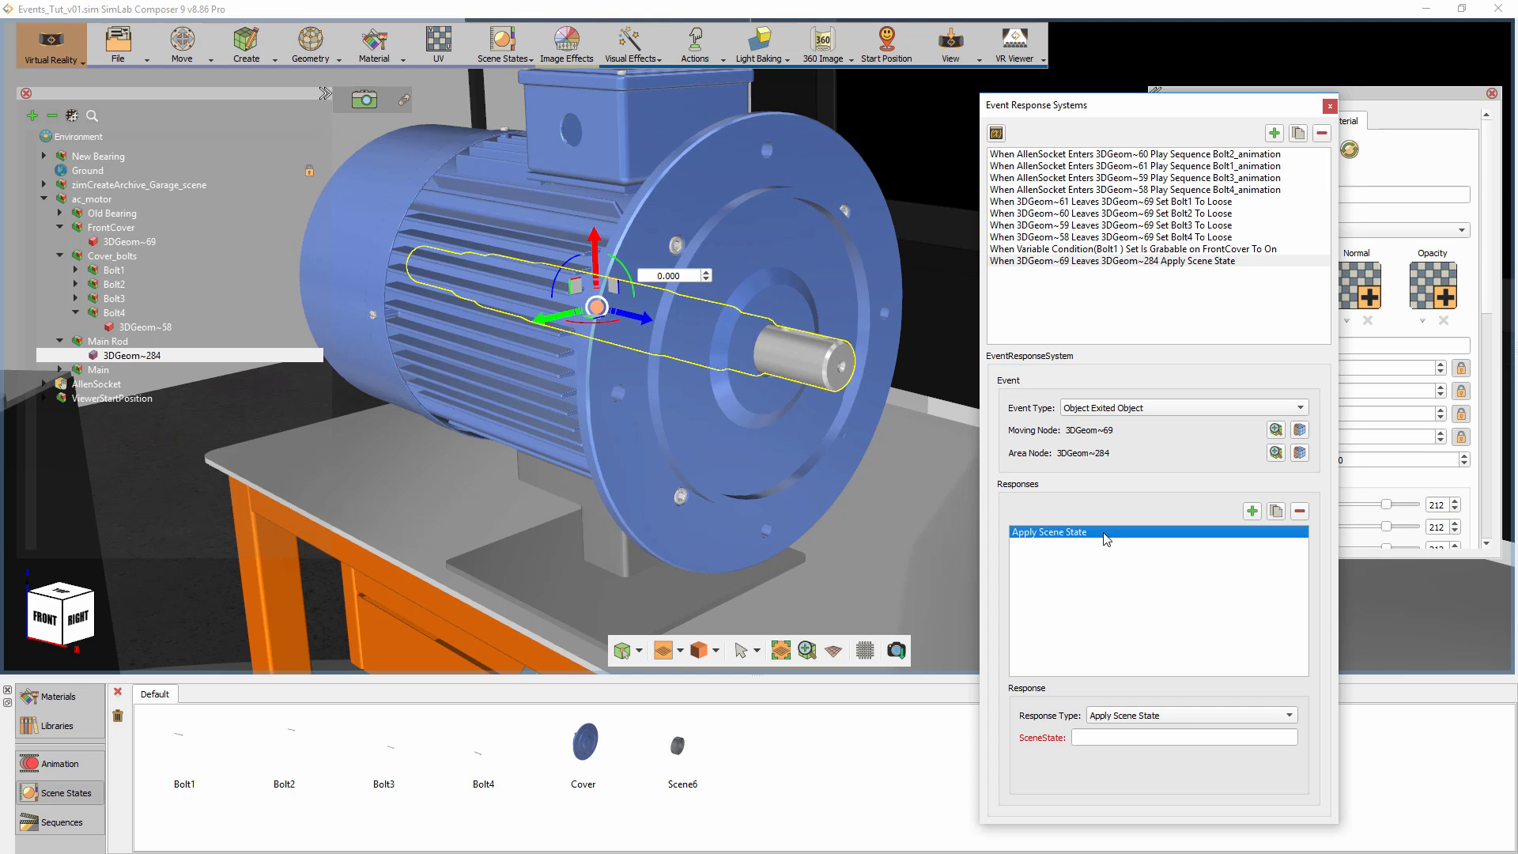
click(1132, 714)
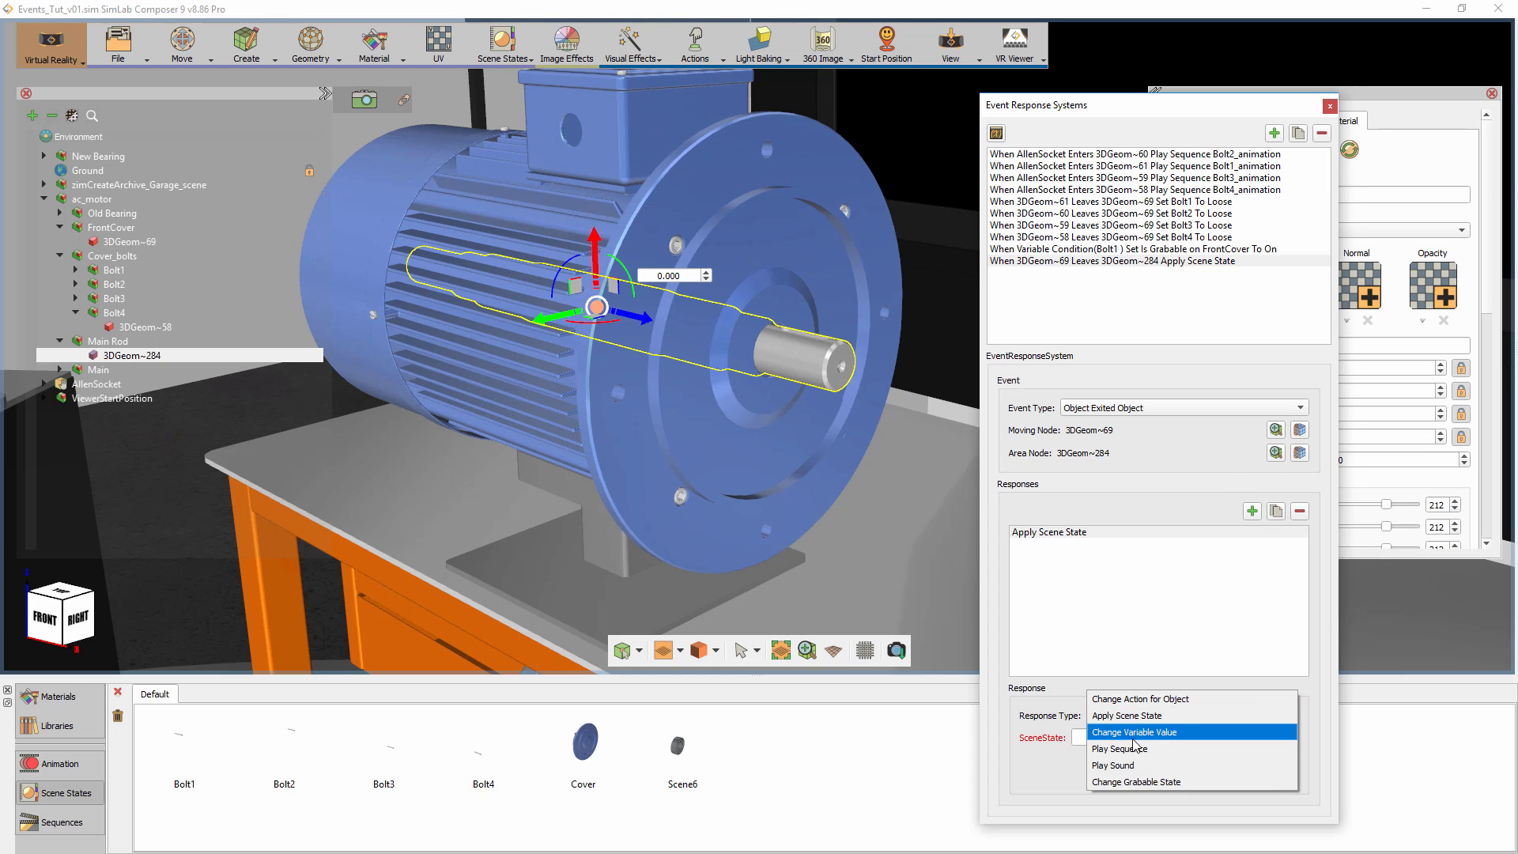
click(1136, 782)
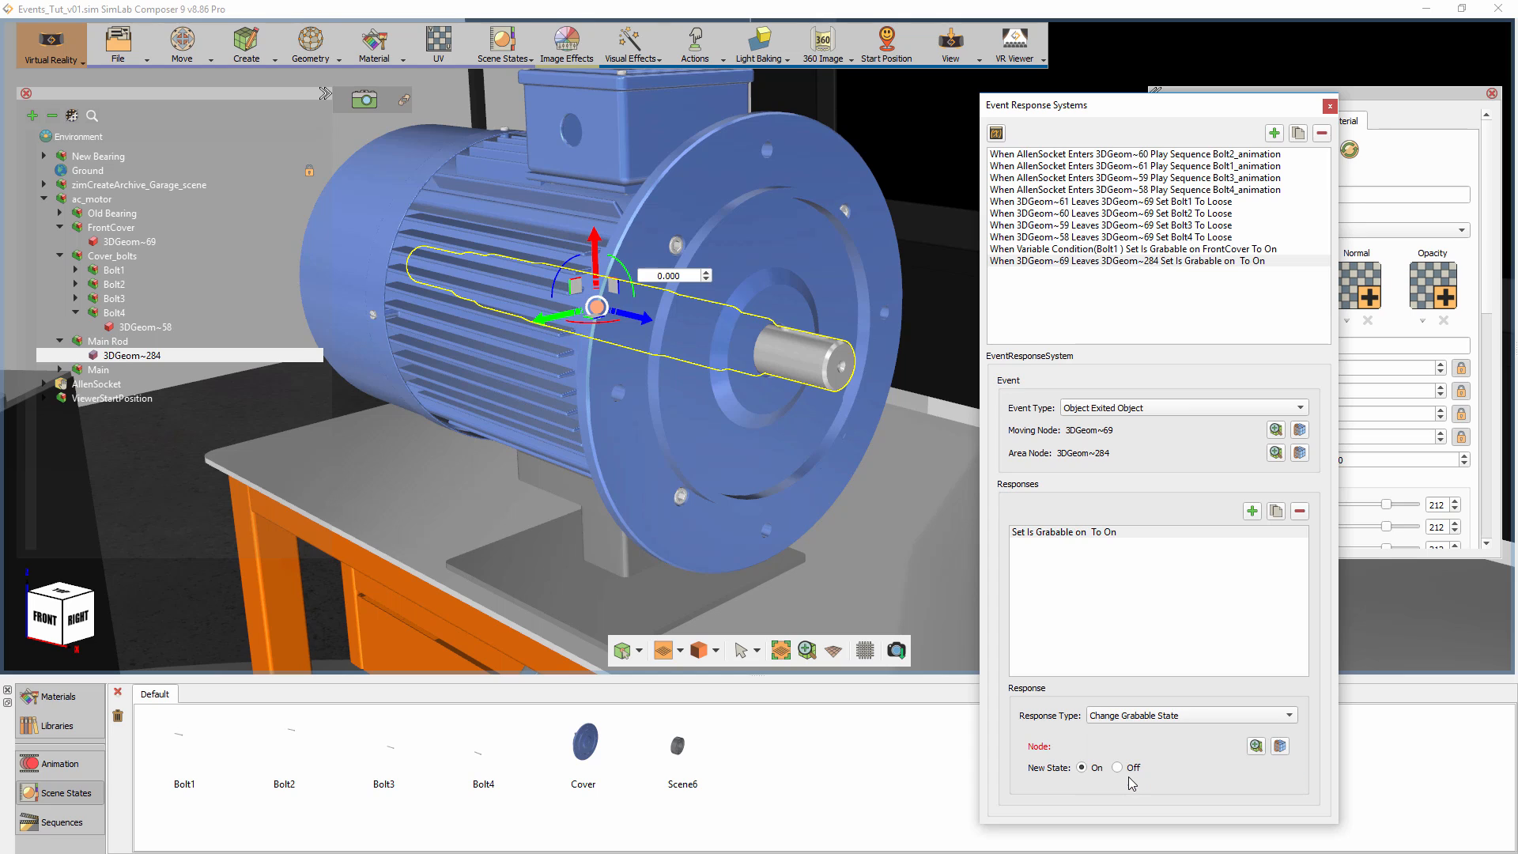
click(749, 470)
key(h)
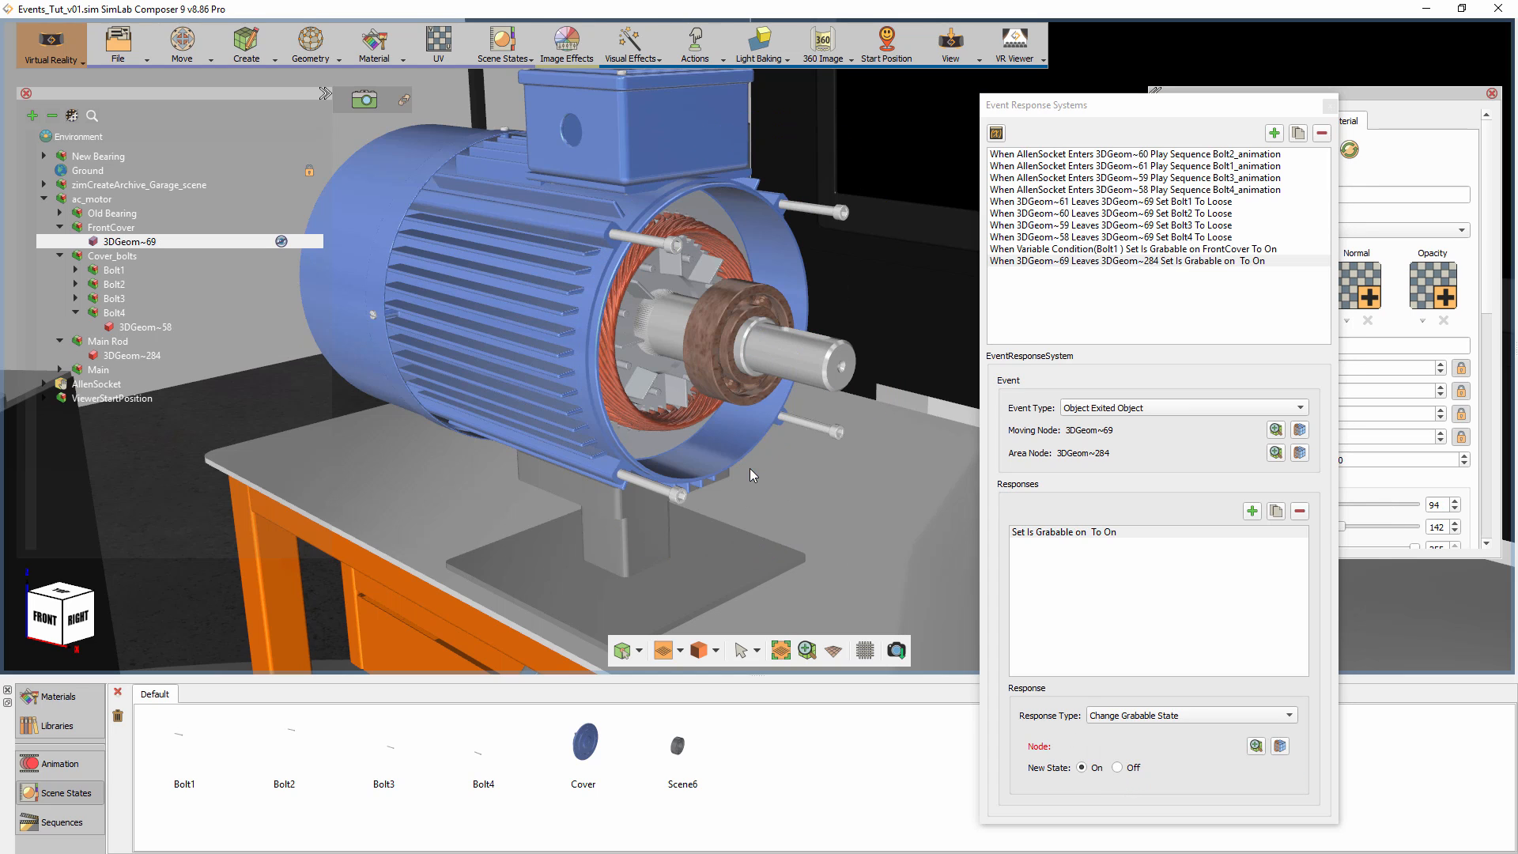
click(718, 356)
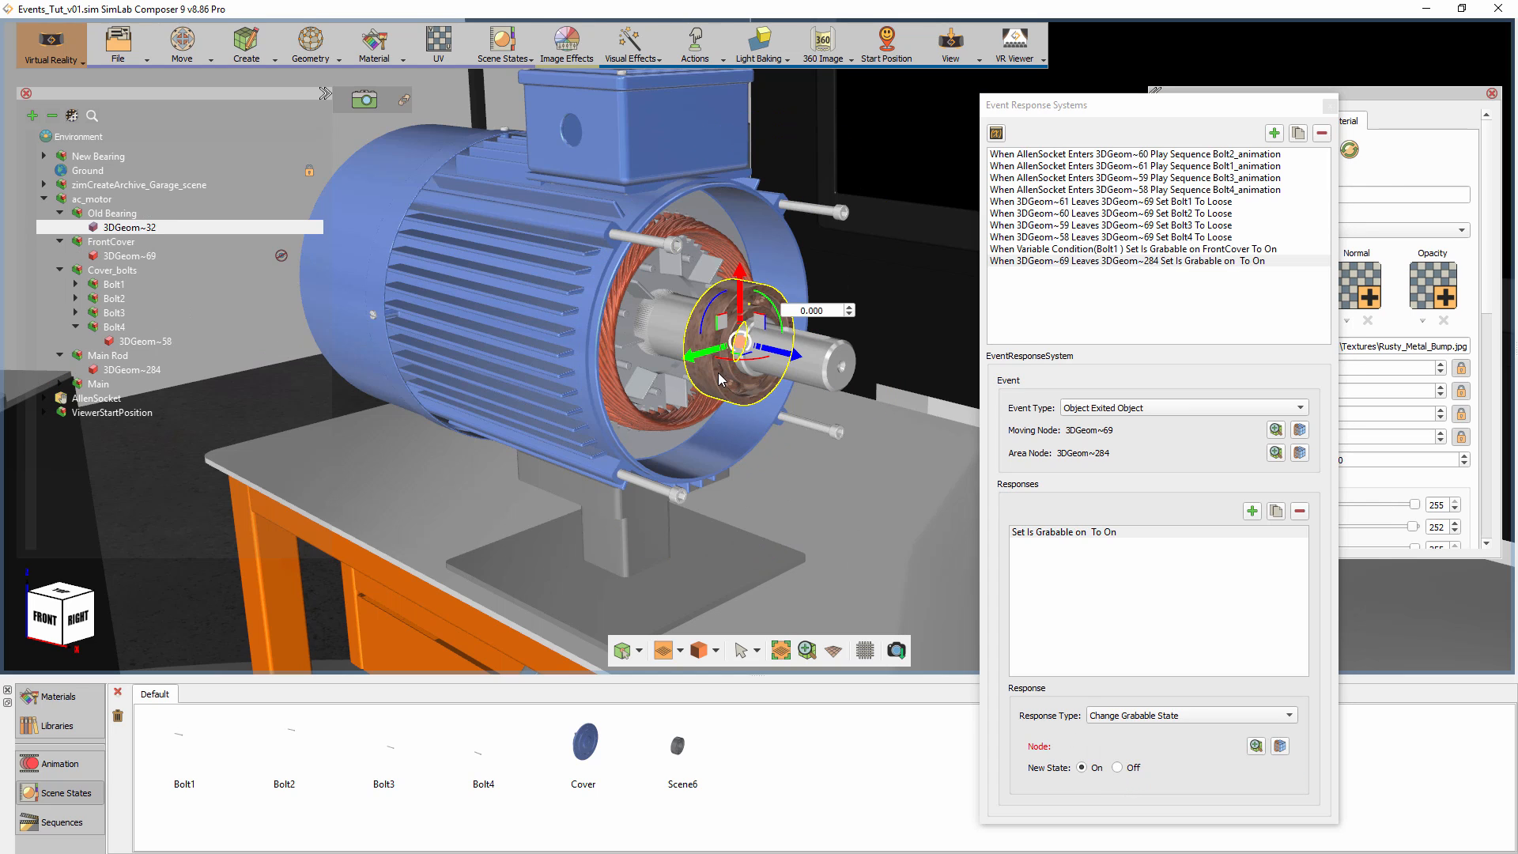
click(1280, 747)
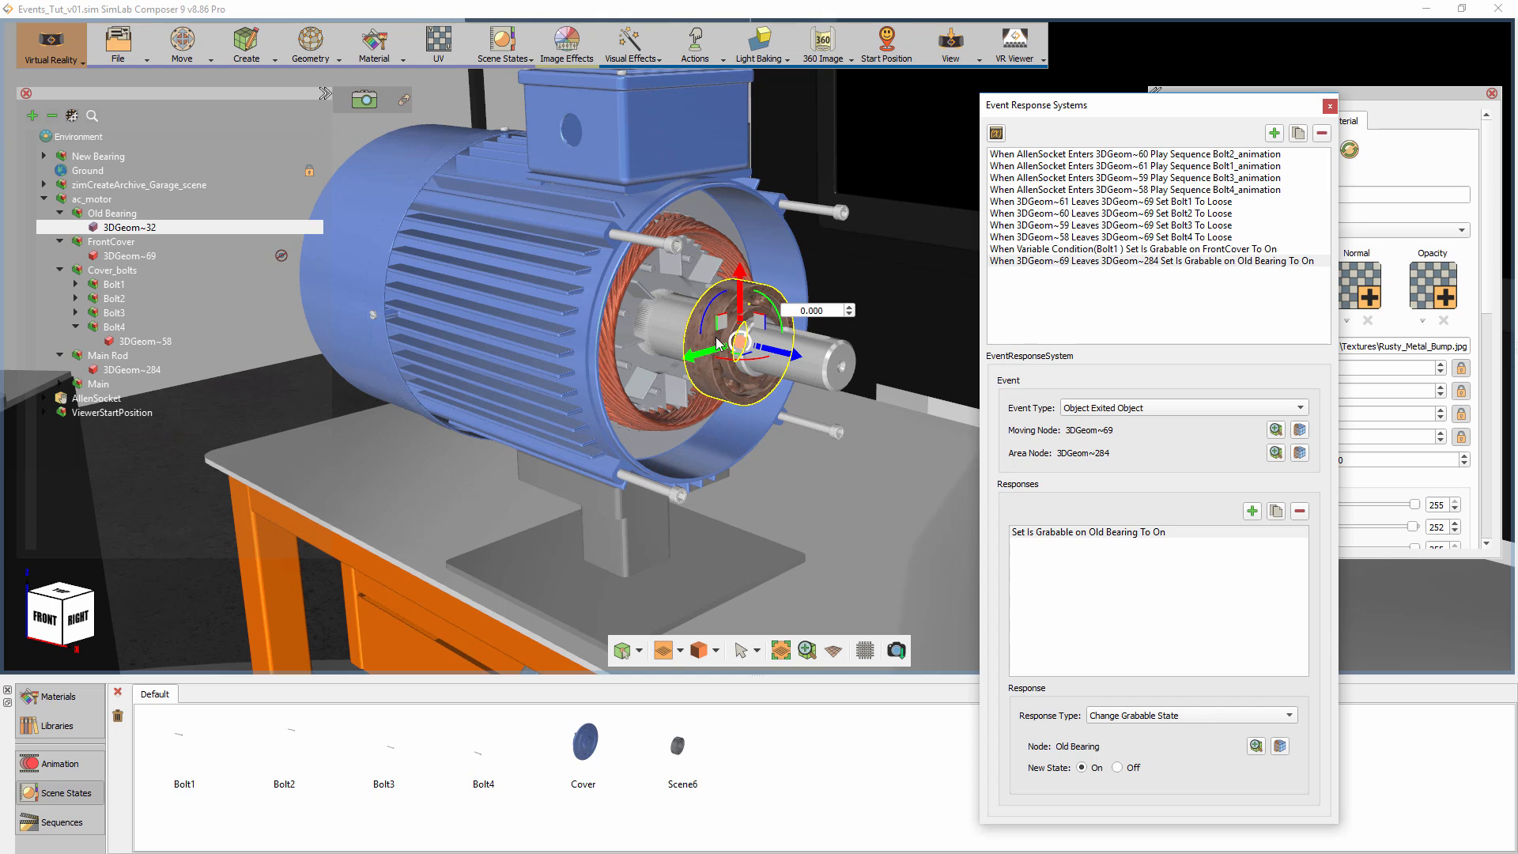
Examine the new bearing on the second table and its position relative to the motor.
right_drag(805, 473, 849, 409)
middle_drag(849, 409, 477, 307)
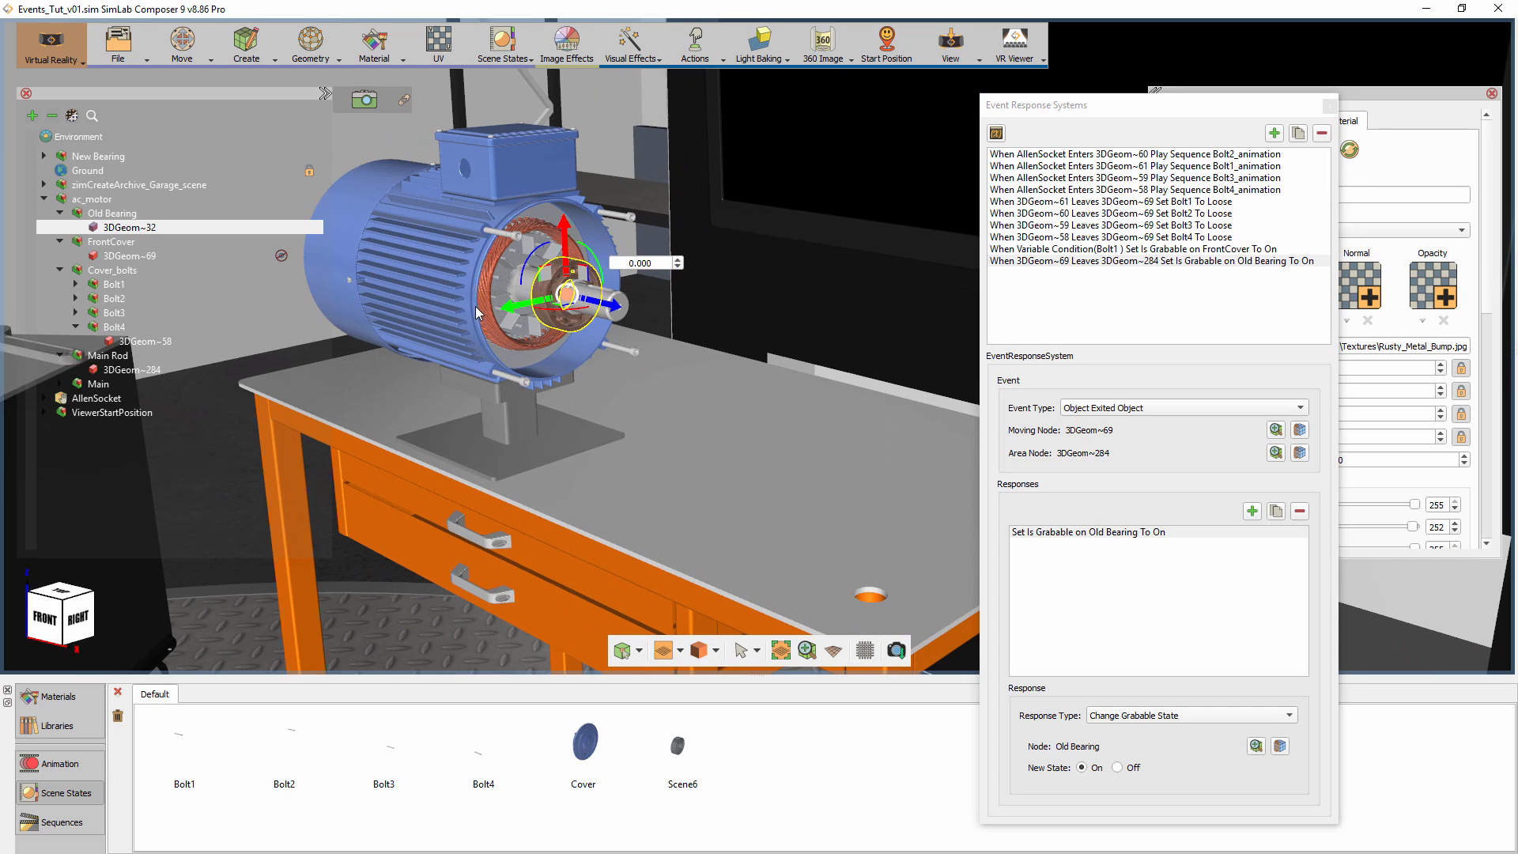
scroll(710, 412, down, 6)
middle_drag(857, 507, 809, 479)
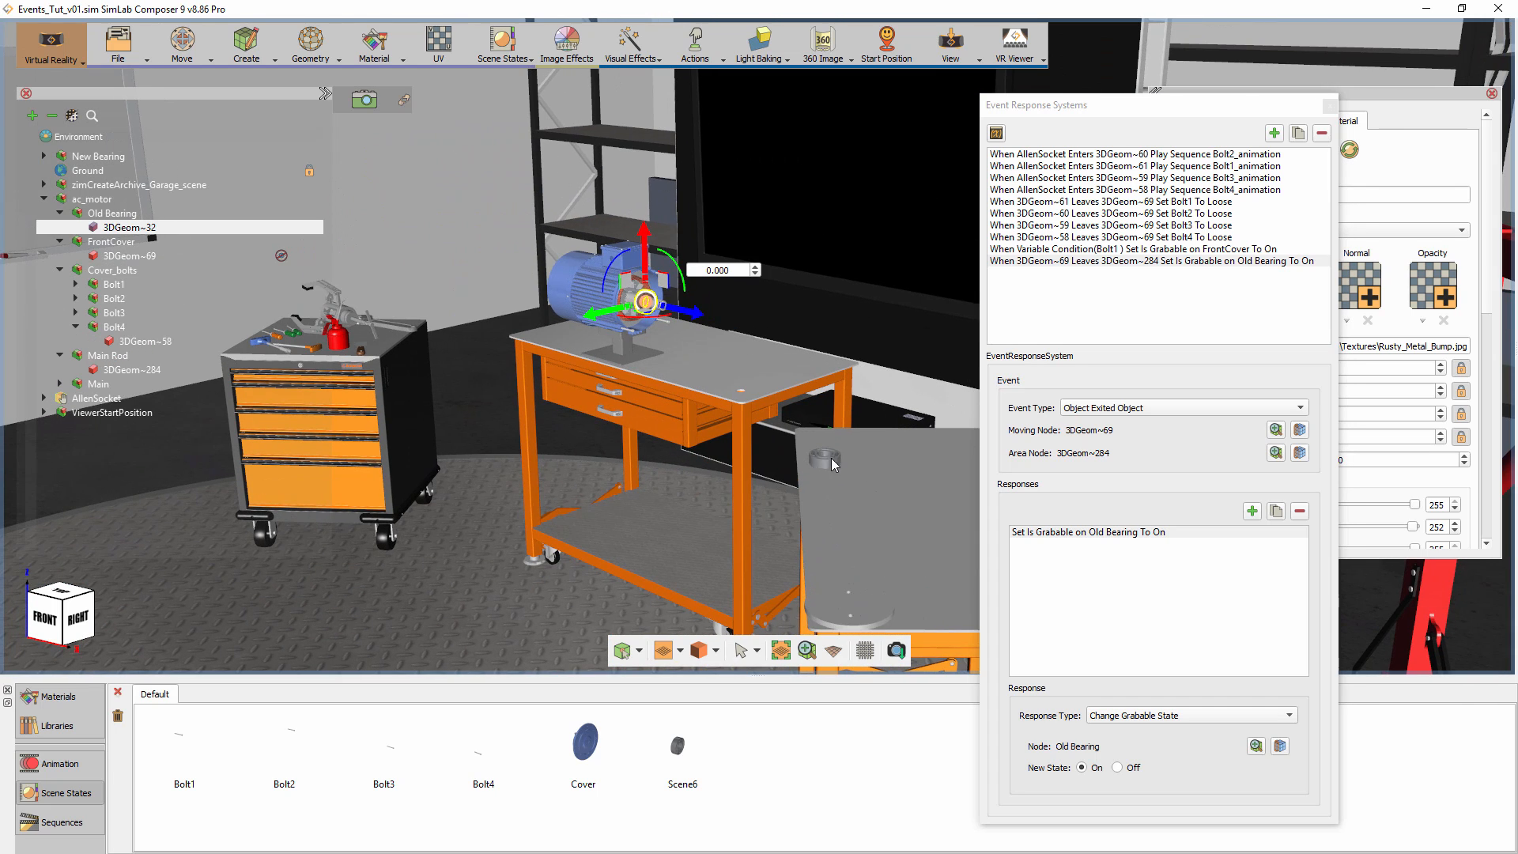
scroll(835, 475, up, 3)
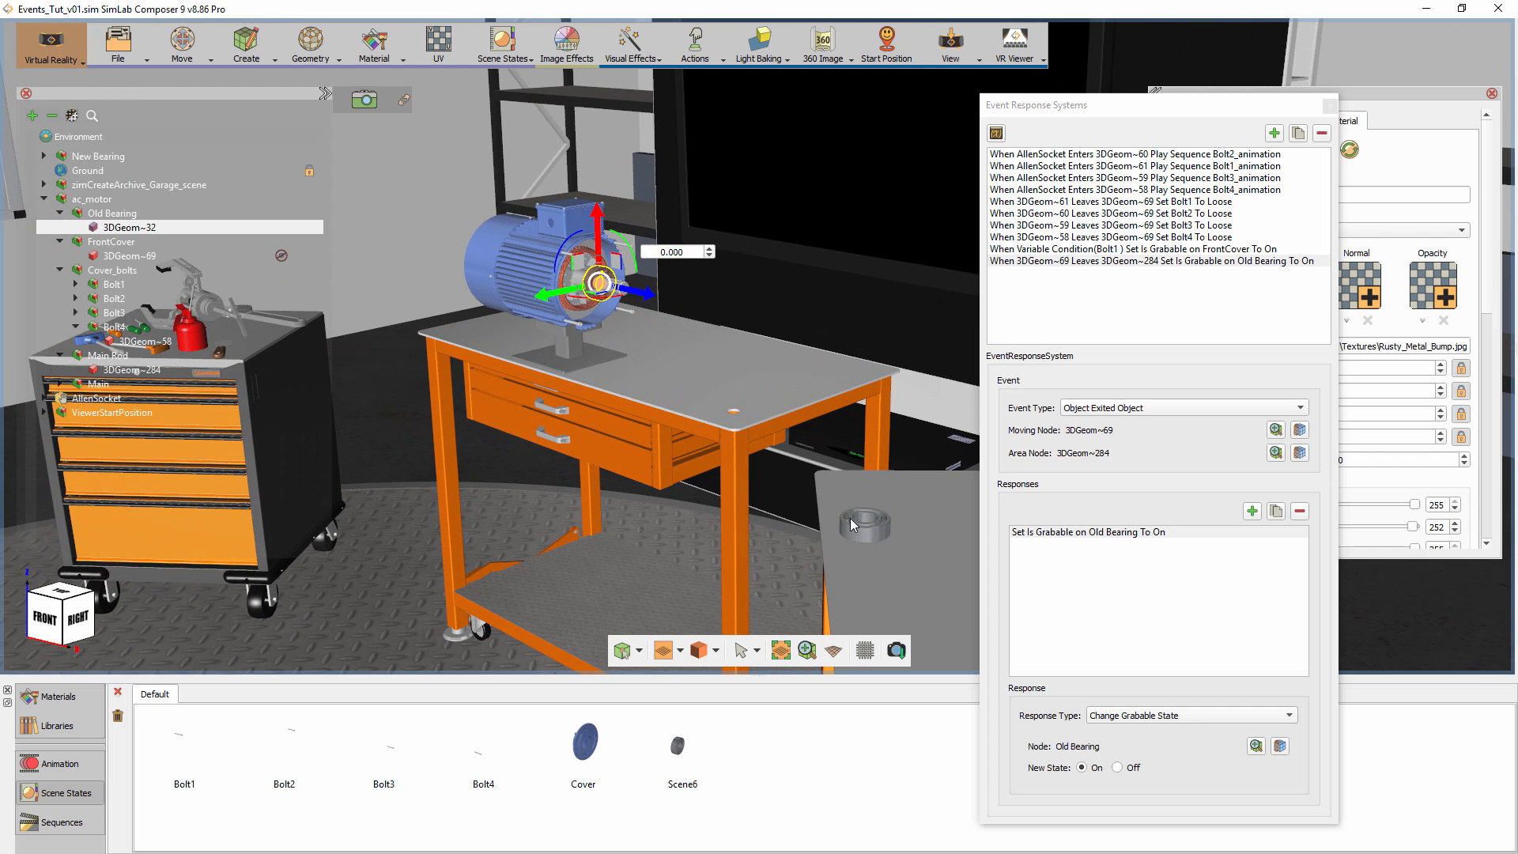
middle_drag(761, 407, 827, 491)
scroll(729, 476, up, 5)
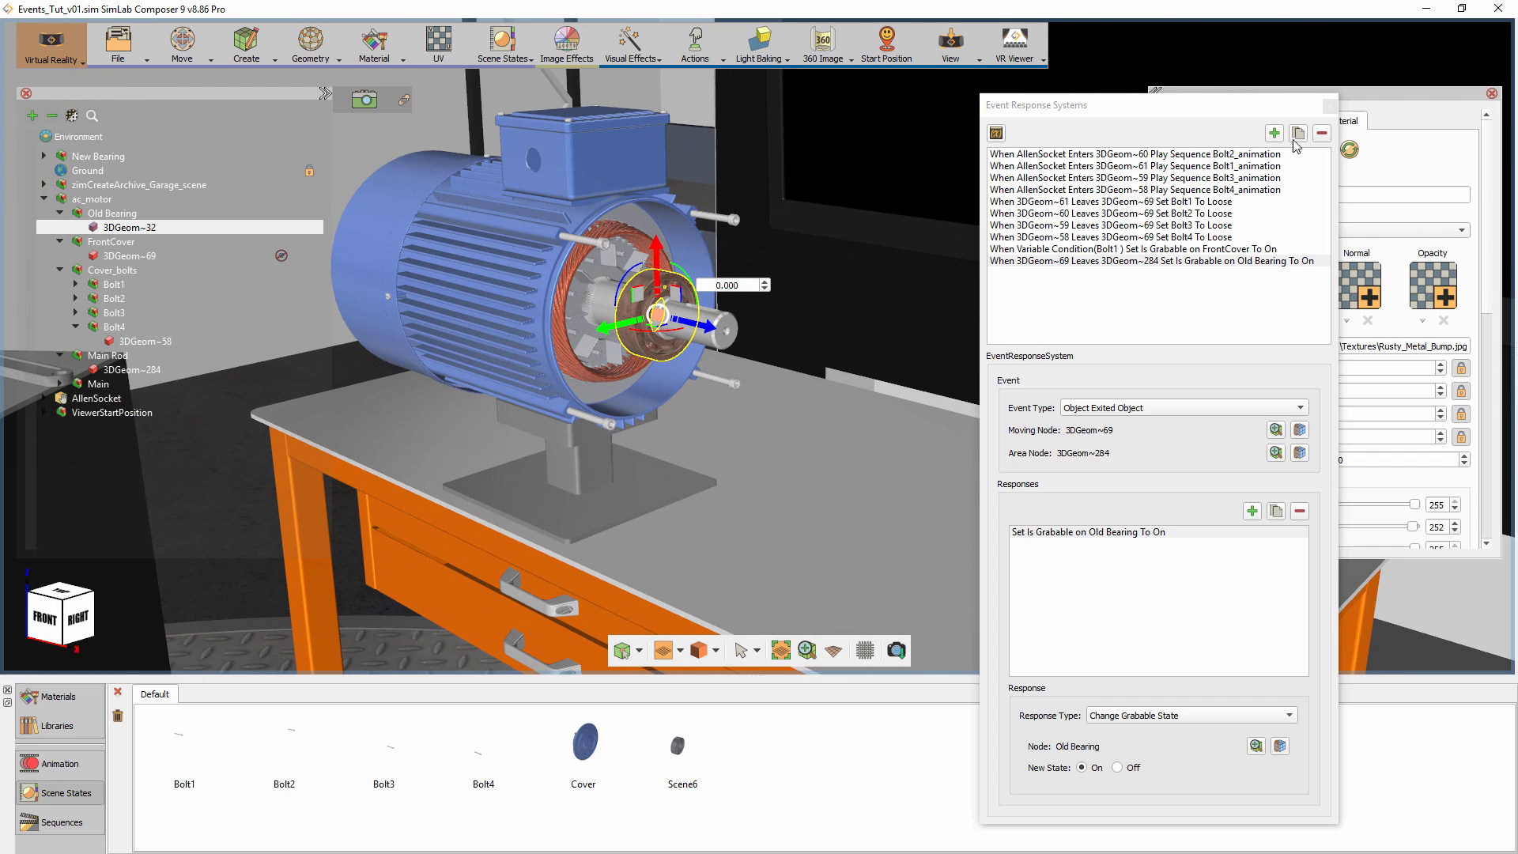
Add an Object Exited Object event with the Old Bearing's geometry as moving node and the Main Rod's geometry as area node.
click(1274, 133)
click(1116, 272)
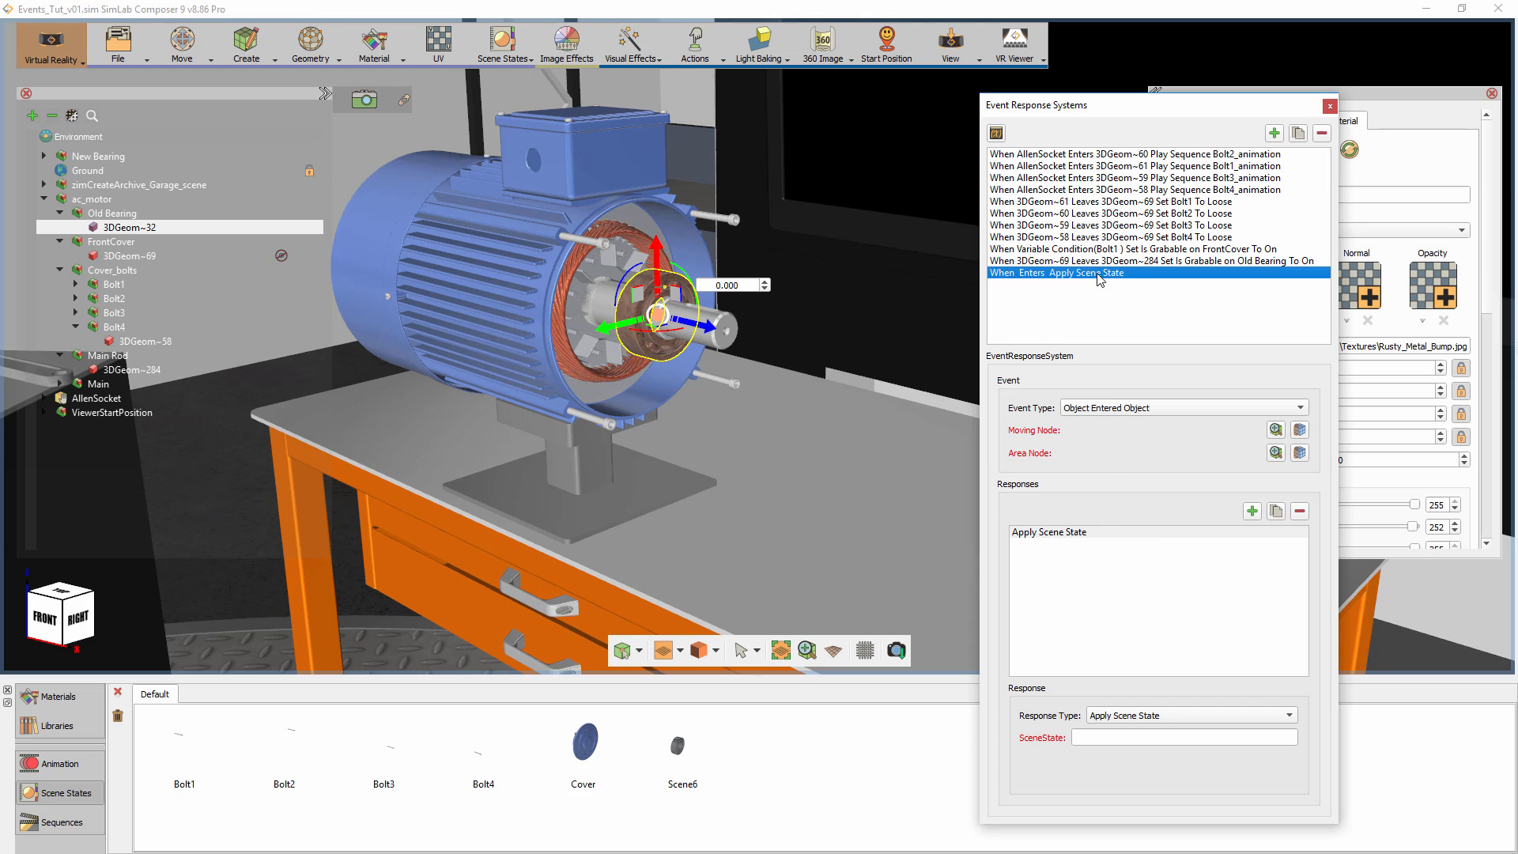
click(1108, 407)
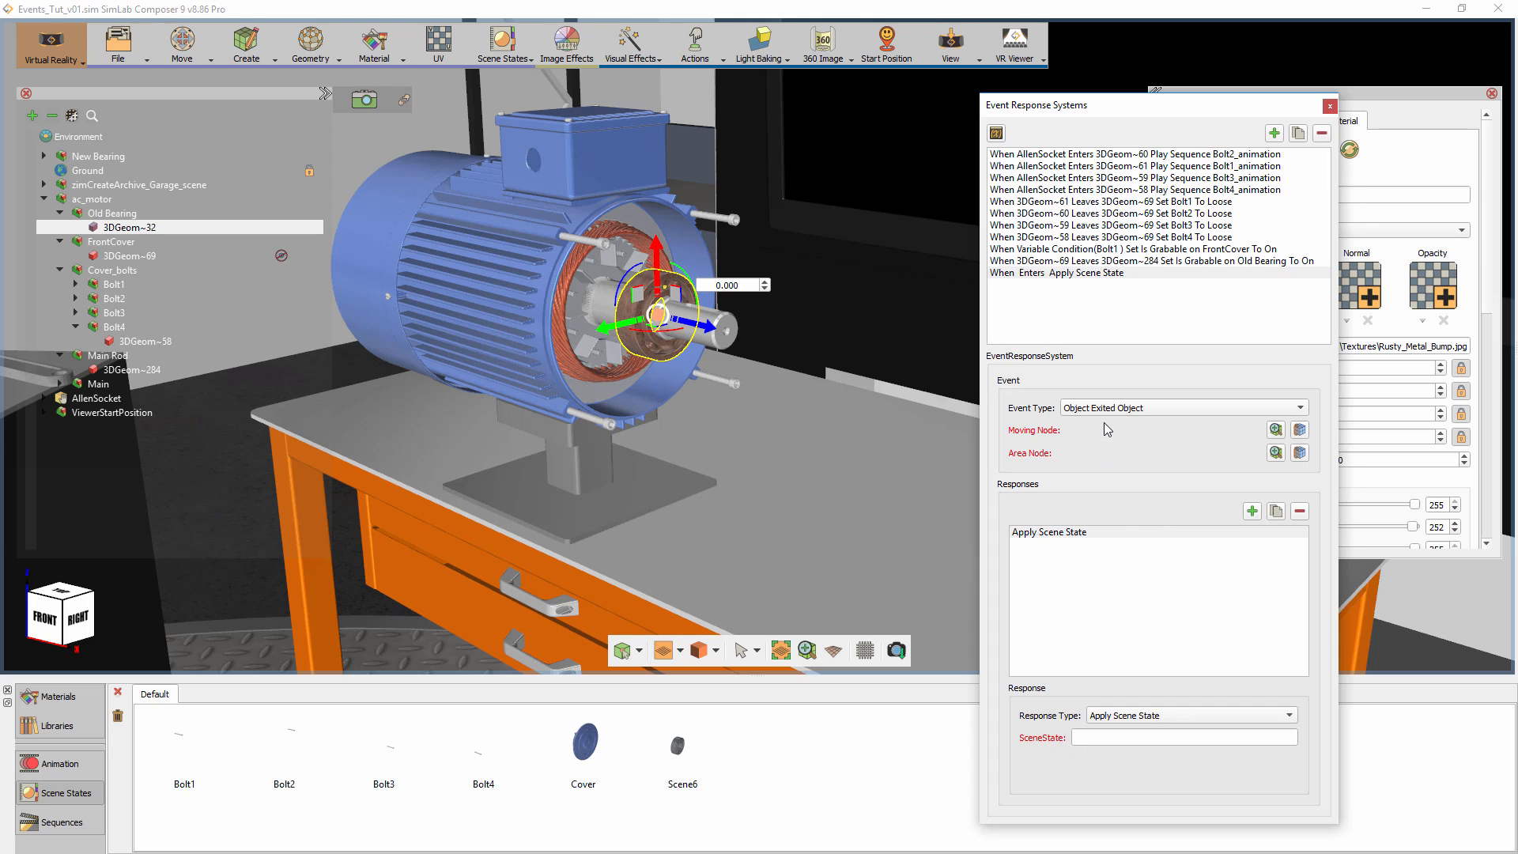
click(1106, 425)
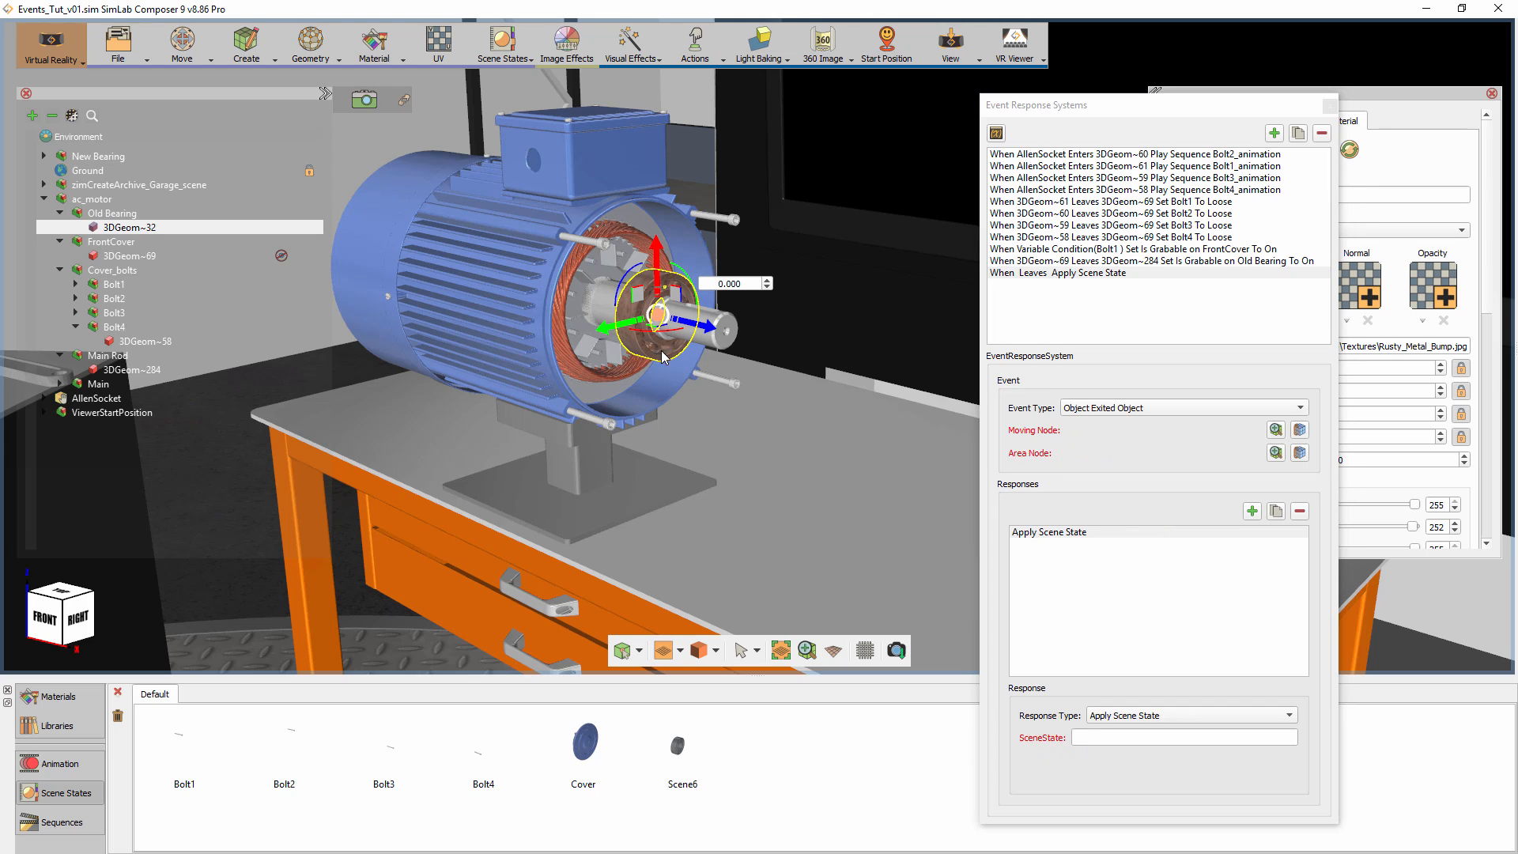
click(1300, 430)
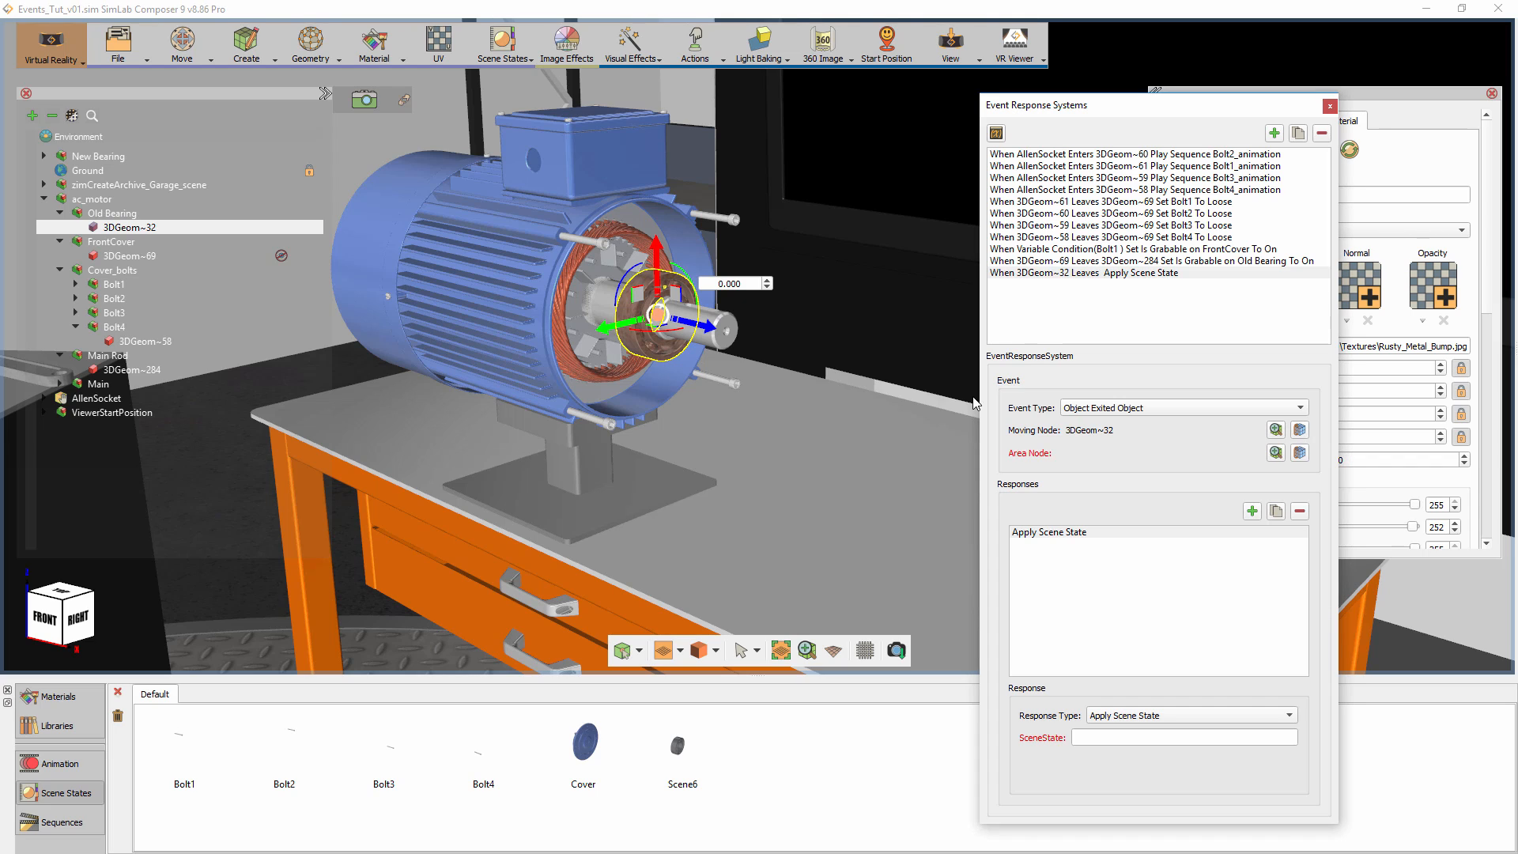
click(733, 344)
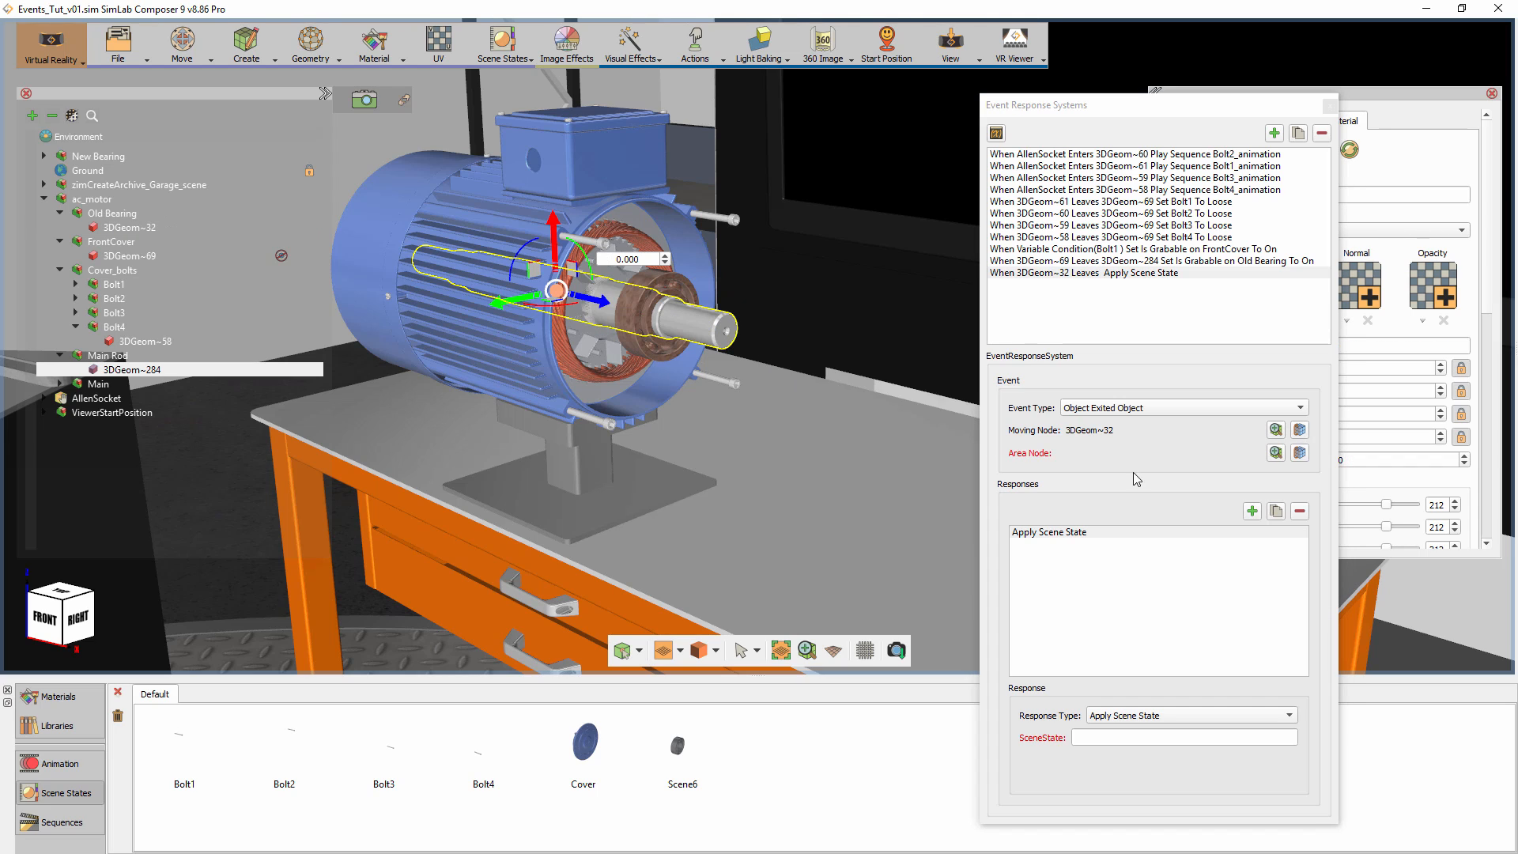
click(1297, 456)
click(1299, 454)
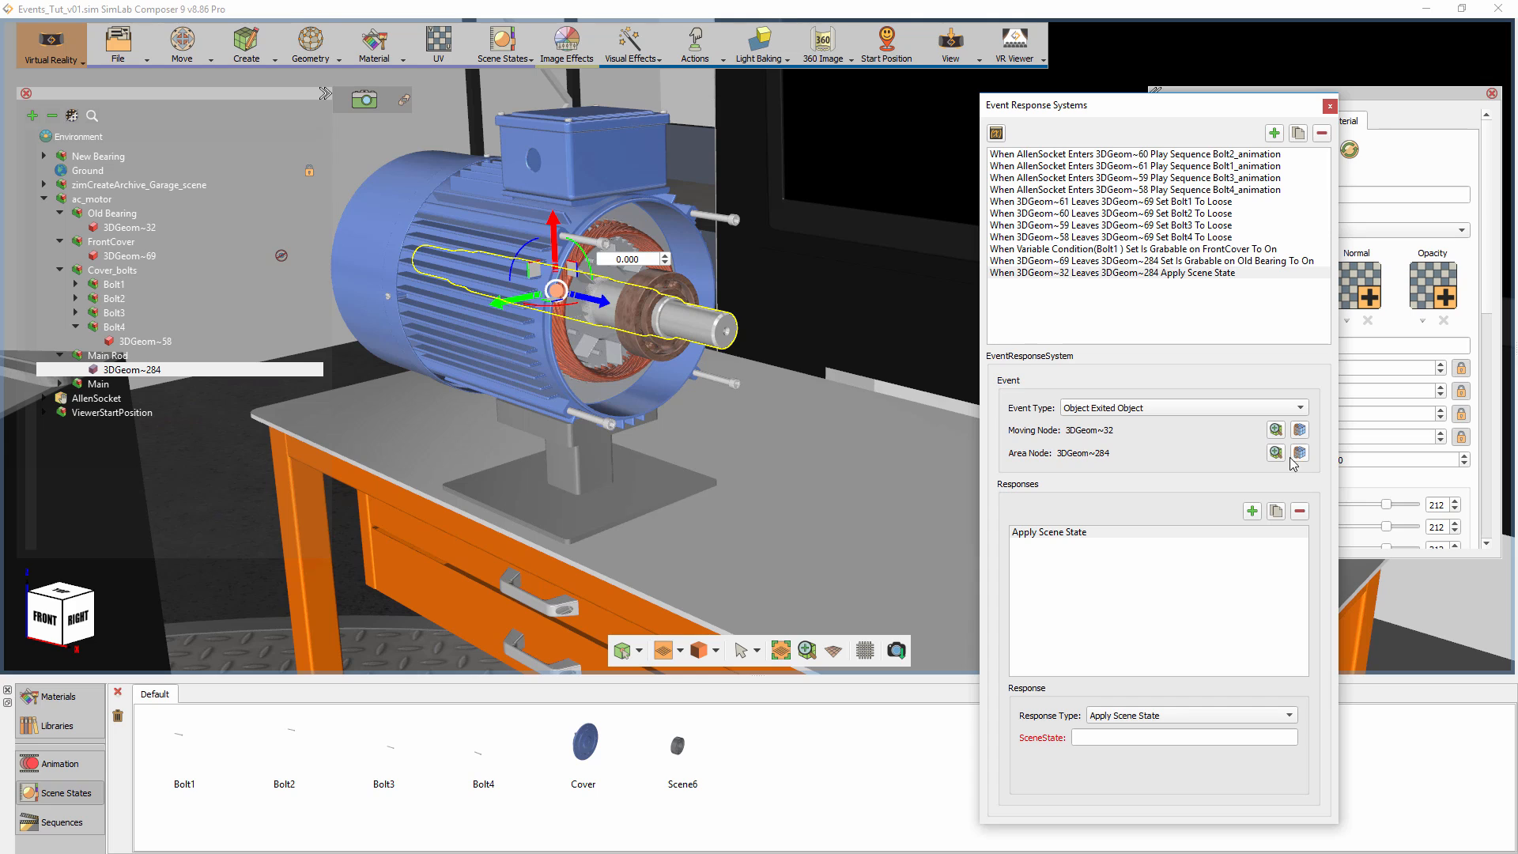
Set the old bearing exit event's response to Change Grabable State on New Bearing with state On.
click(1118, 535)
click(1148, 718)
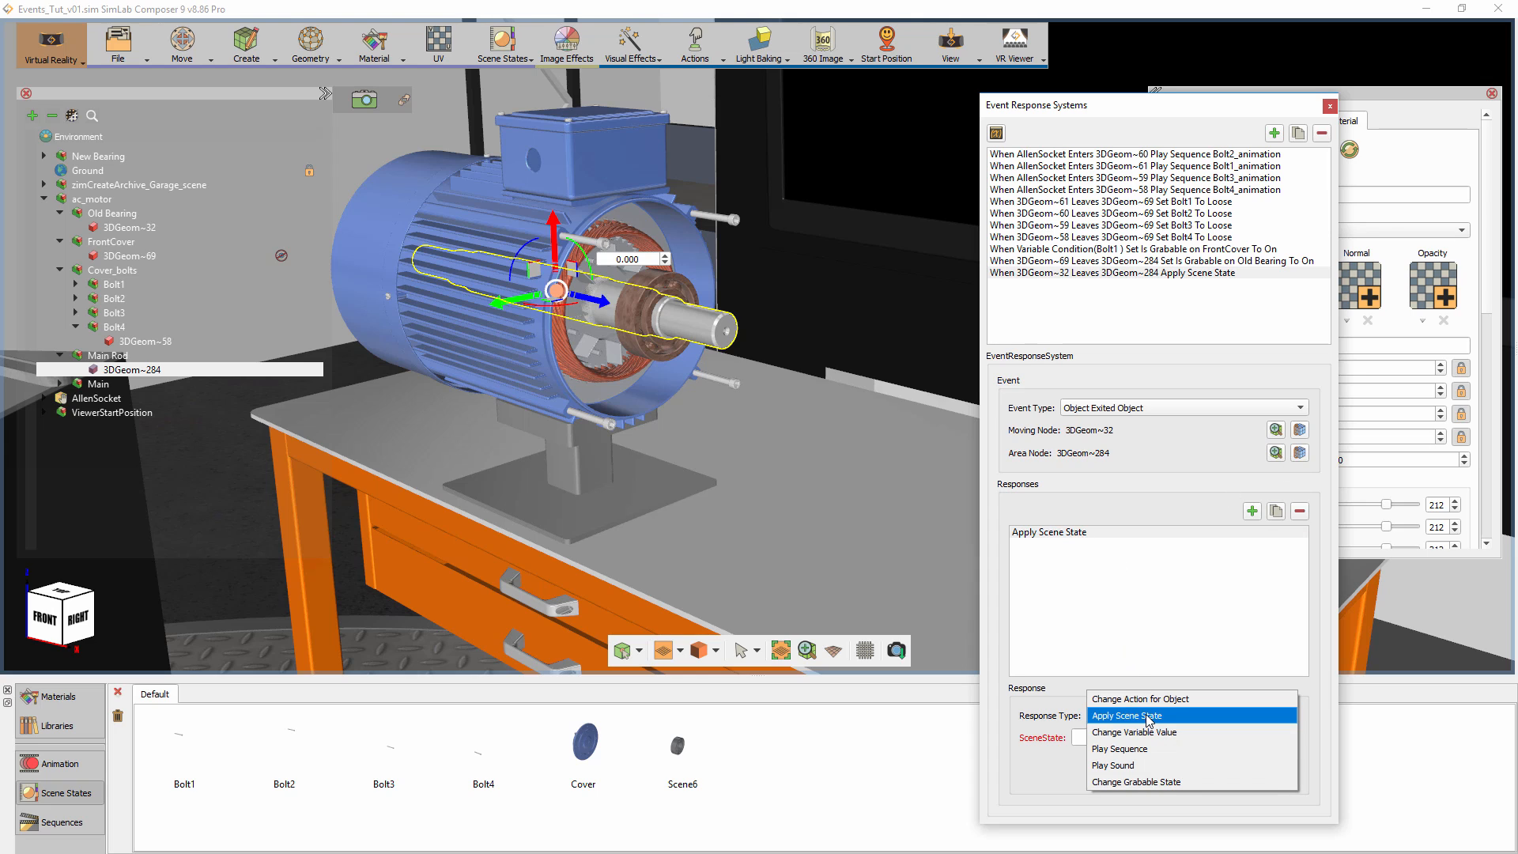
click(1131, 783)
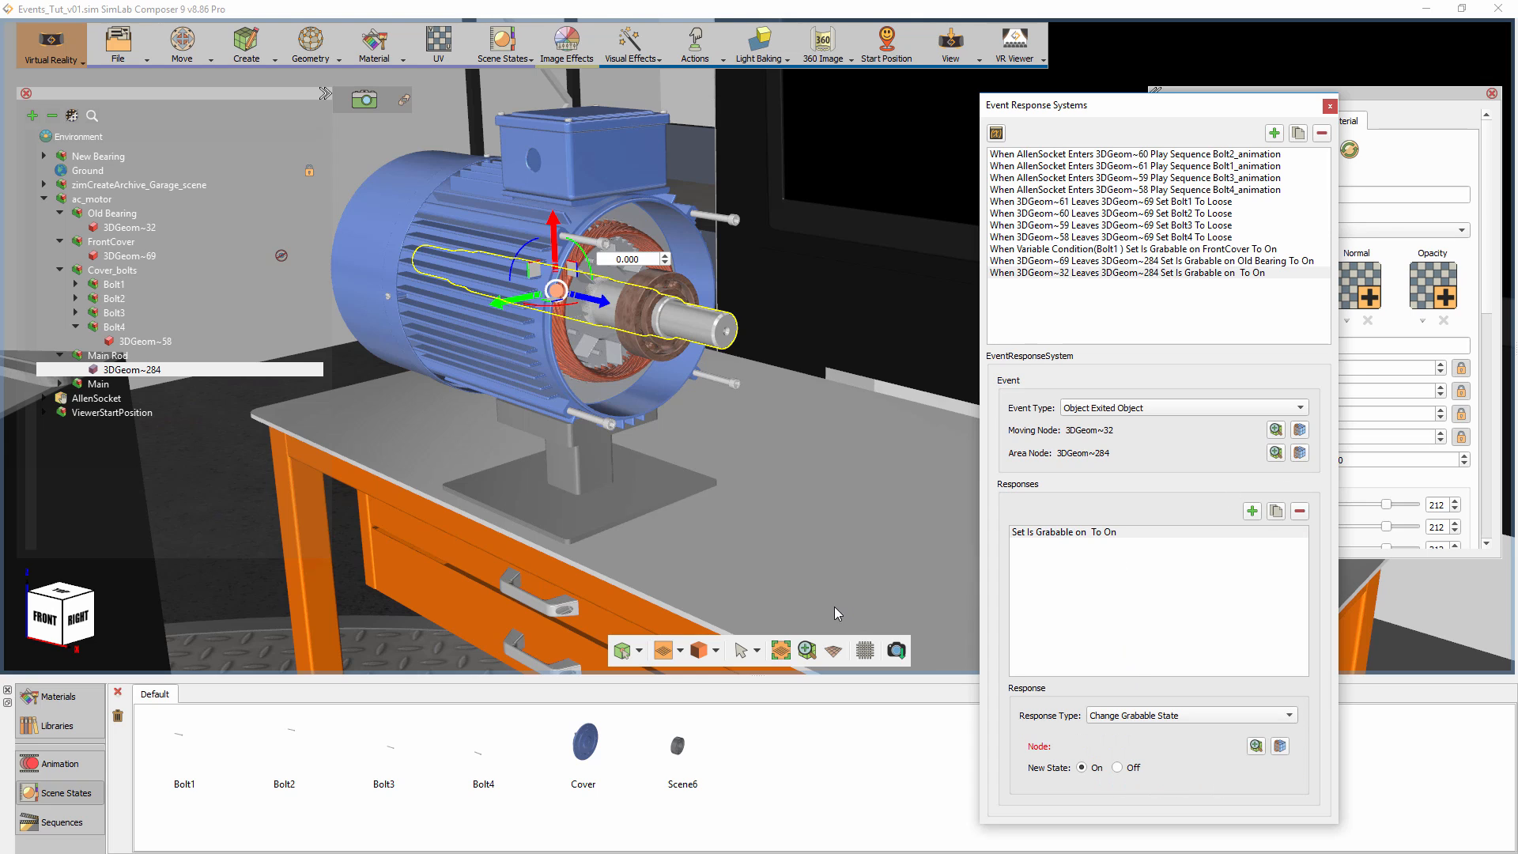
scroll(835, 607, down, 5)
middle_drag(834, 607, 667, 428)
click(843, 450)
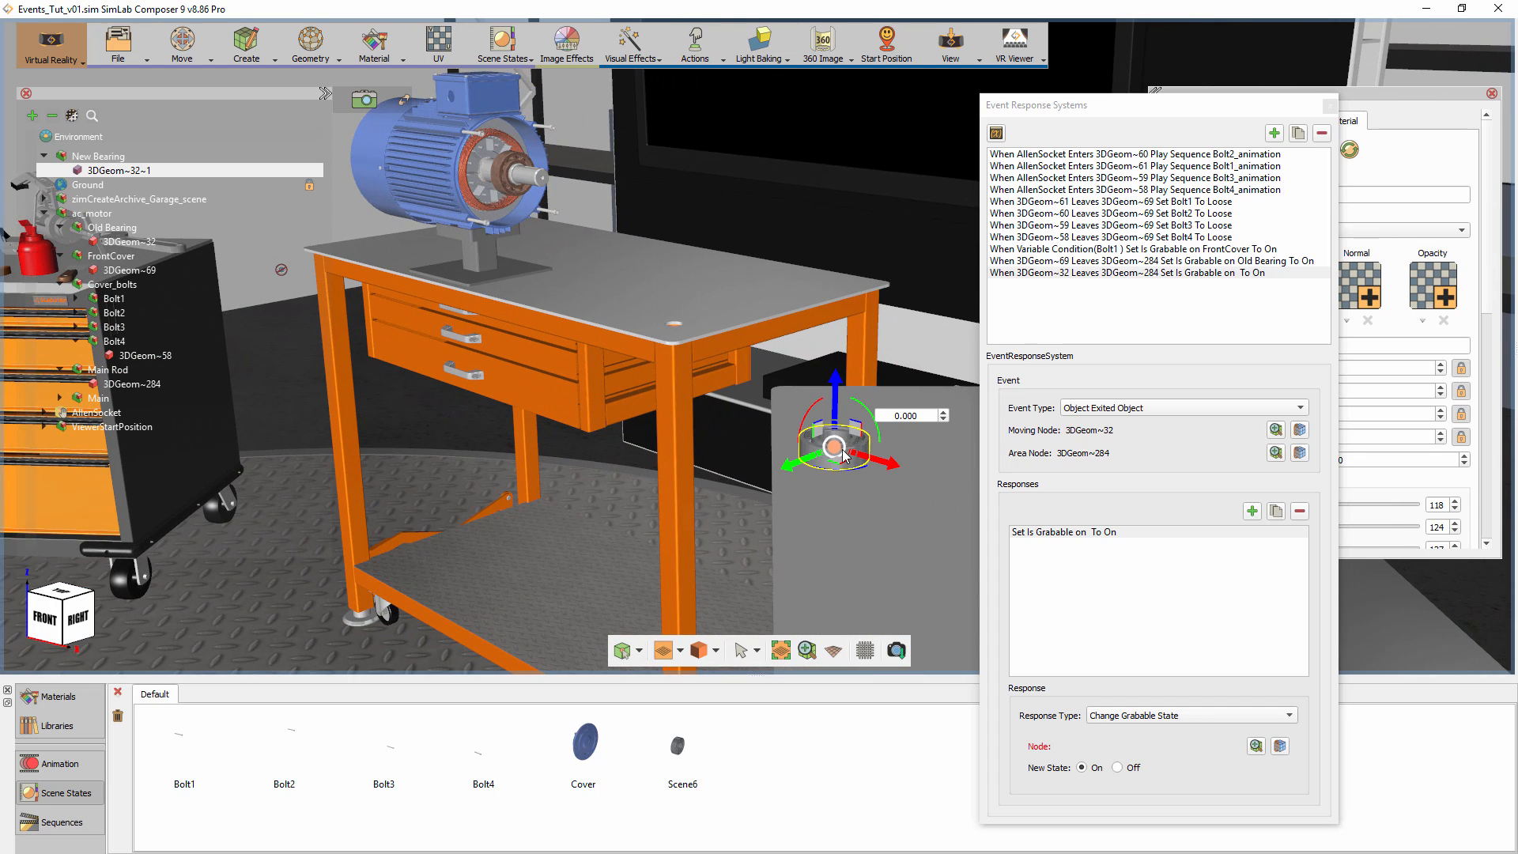
click(1280, 746)
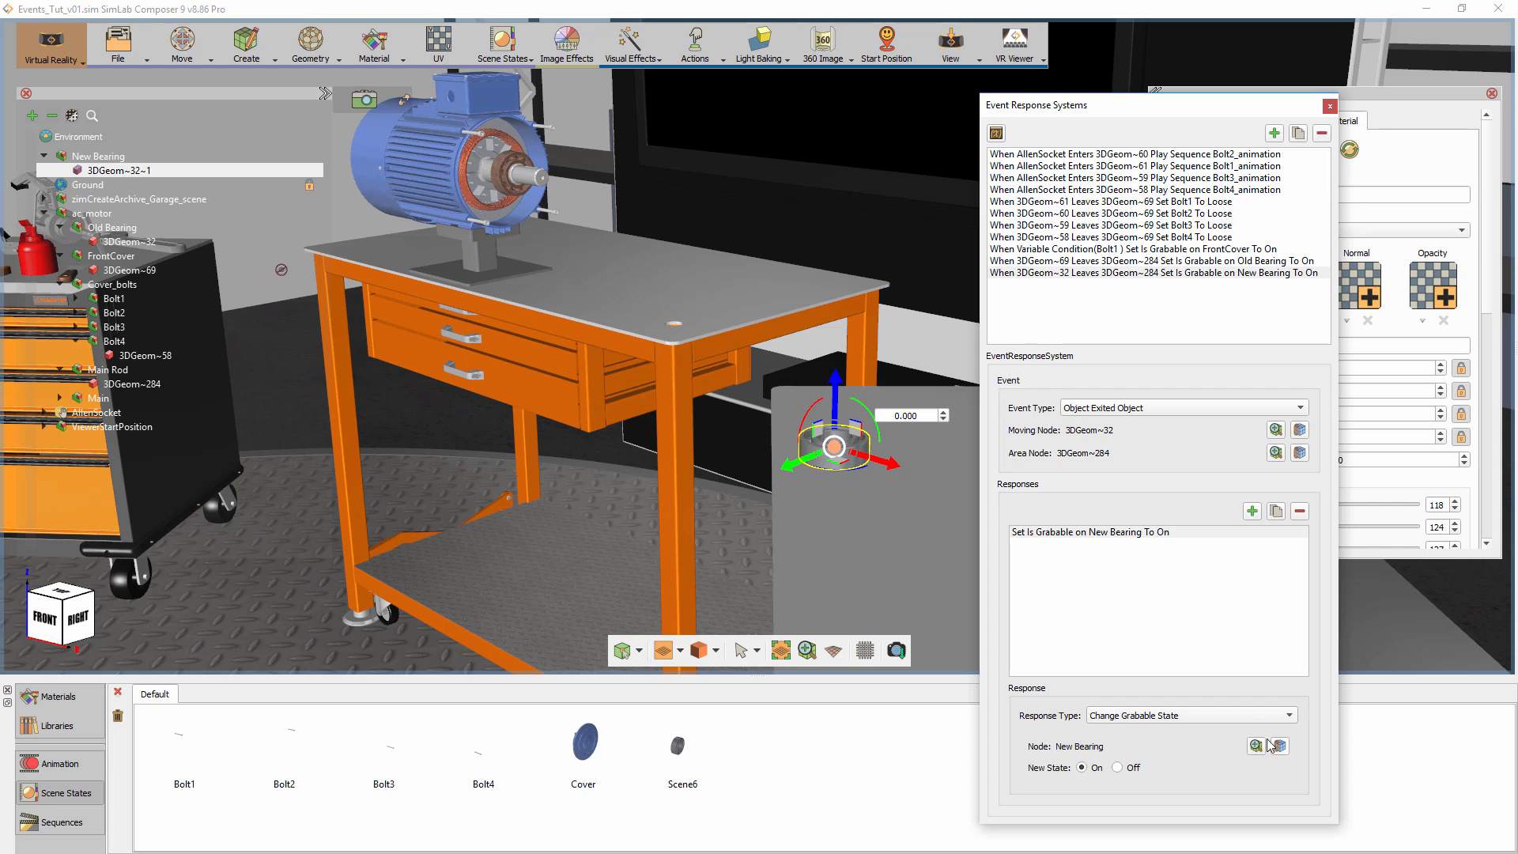
Add an Object Entered Object event with the New Bearing's geometry as its moving node.
drag(705, 257, 723, 306)
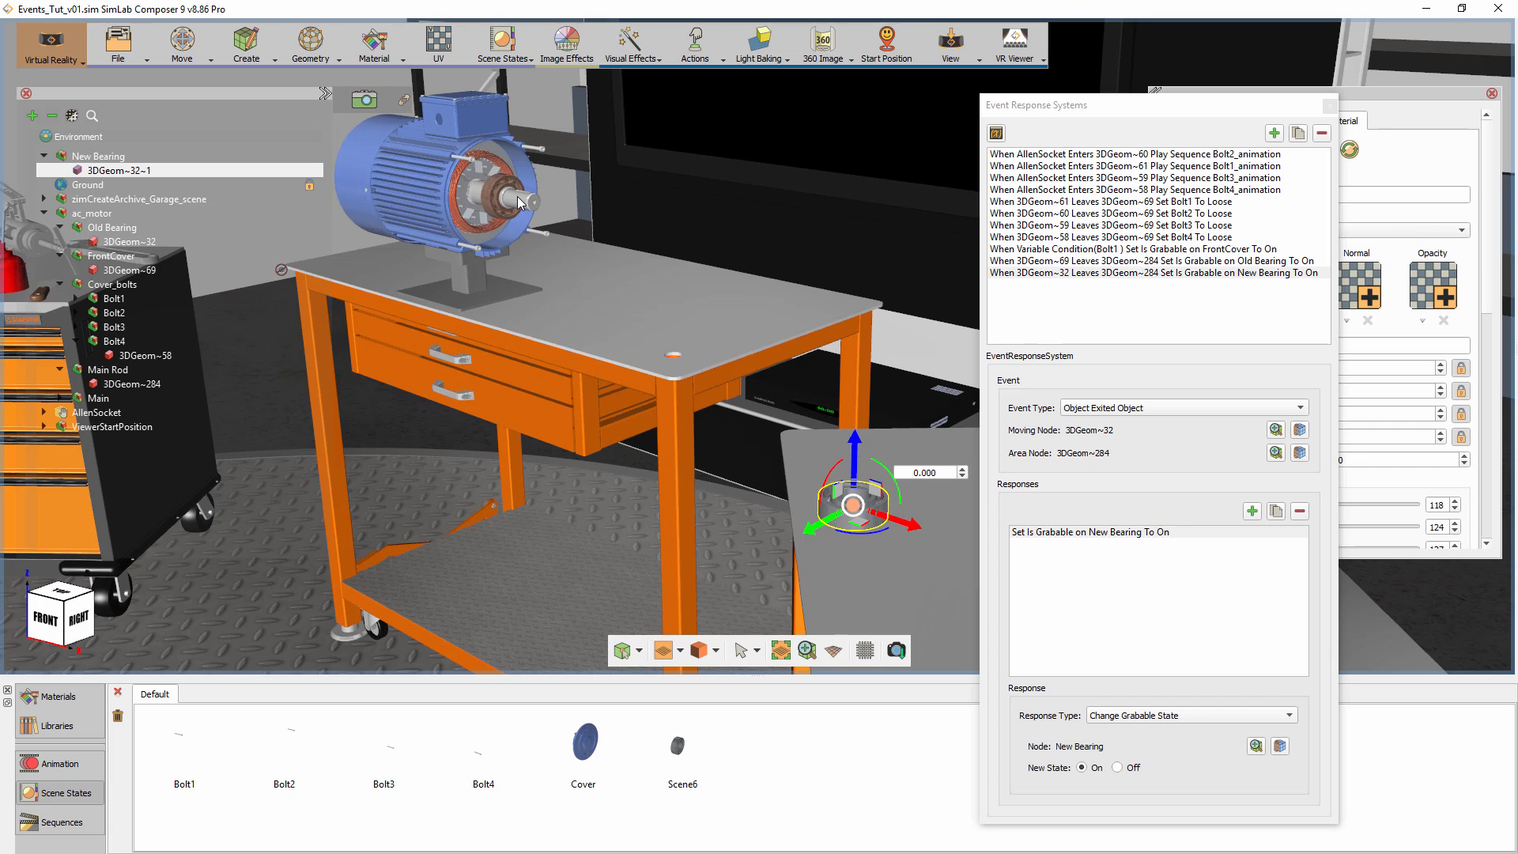
click(1274, 133)
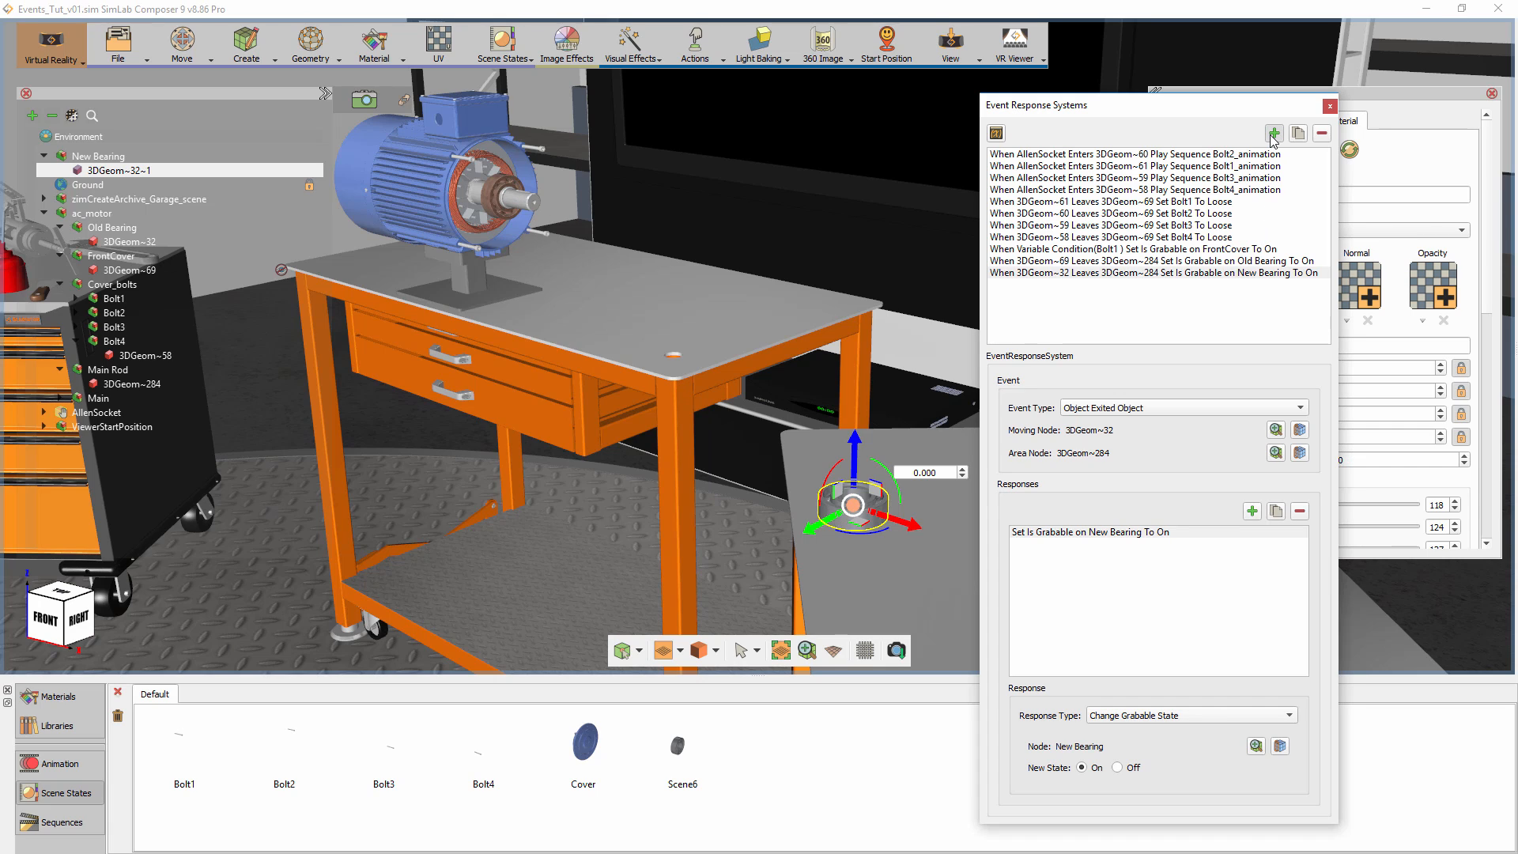
click(1274, 133)
click(1083, 285)
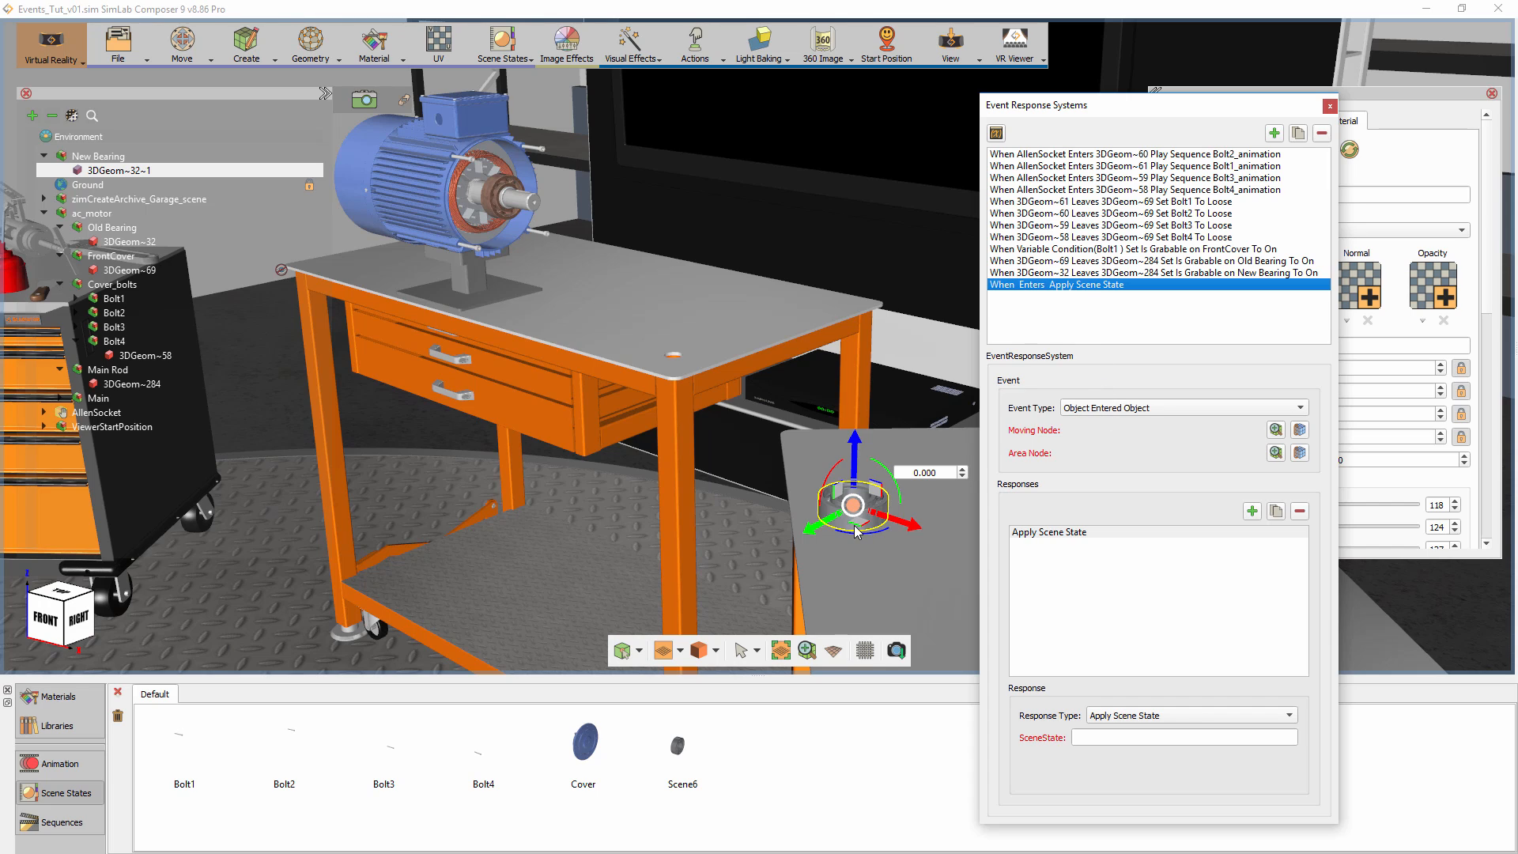
click(1300, 429)
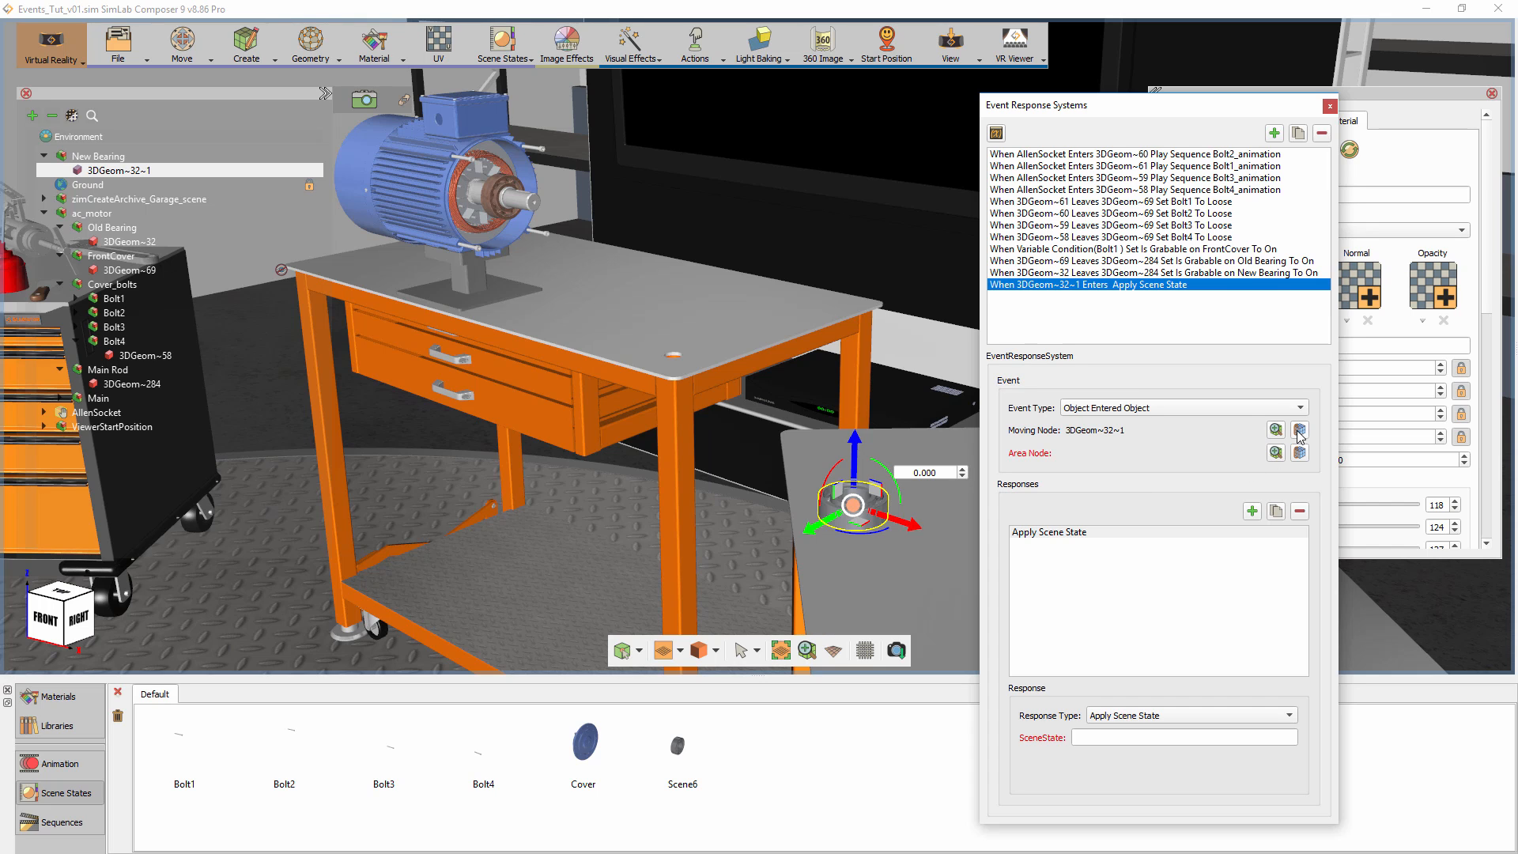
Set the Main Rod's geometry as the new bearing event's area node and Scene6 as the scene state its response applies.
drag(701, 254, 624, 244)
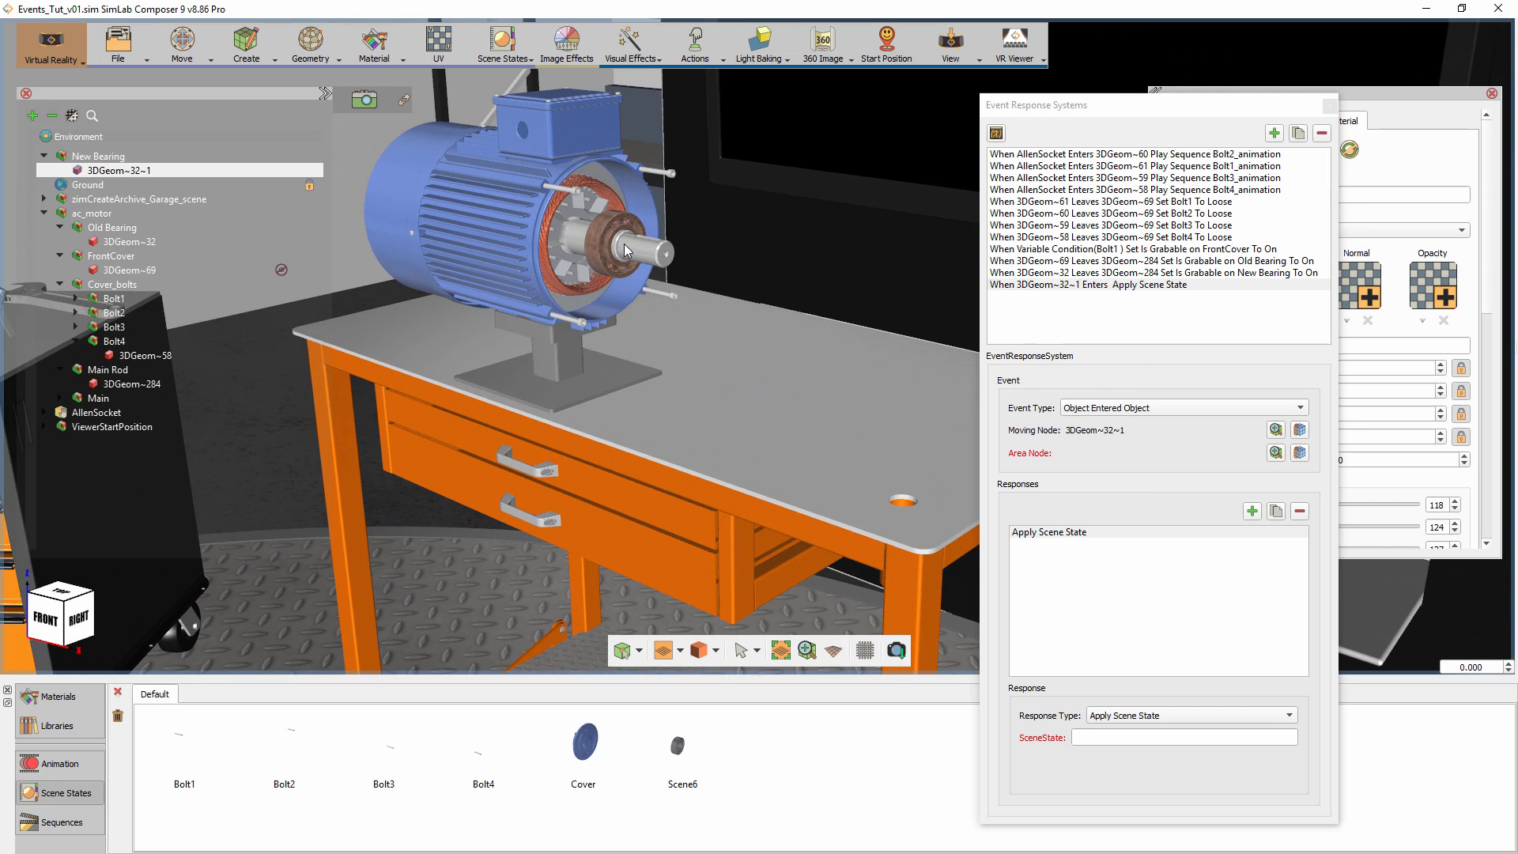
click(642, 254)
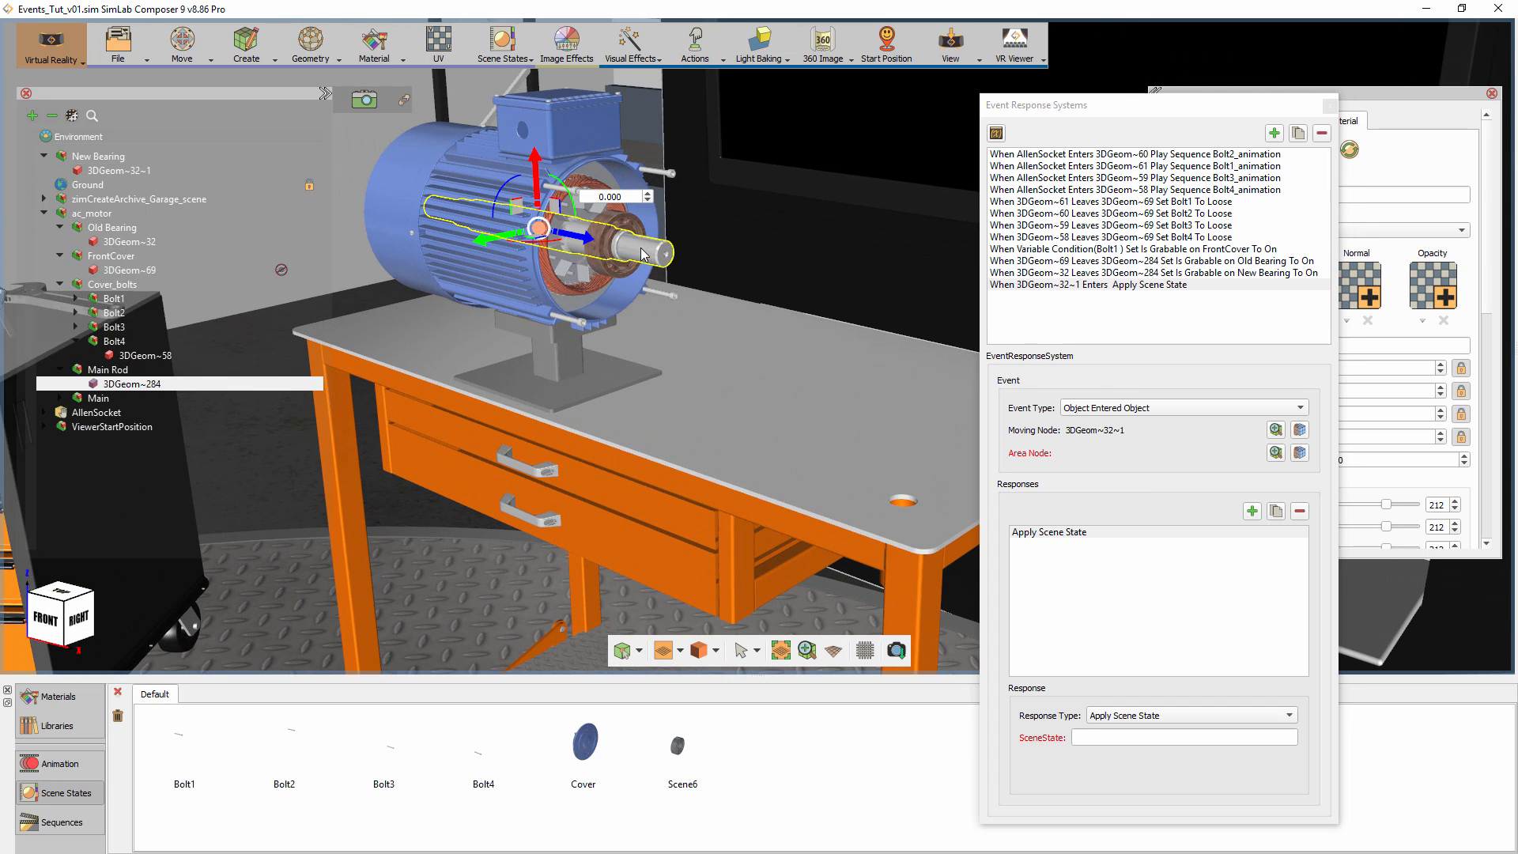
click(1299, 453)
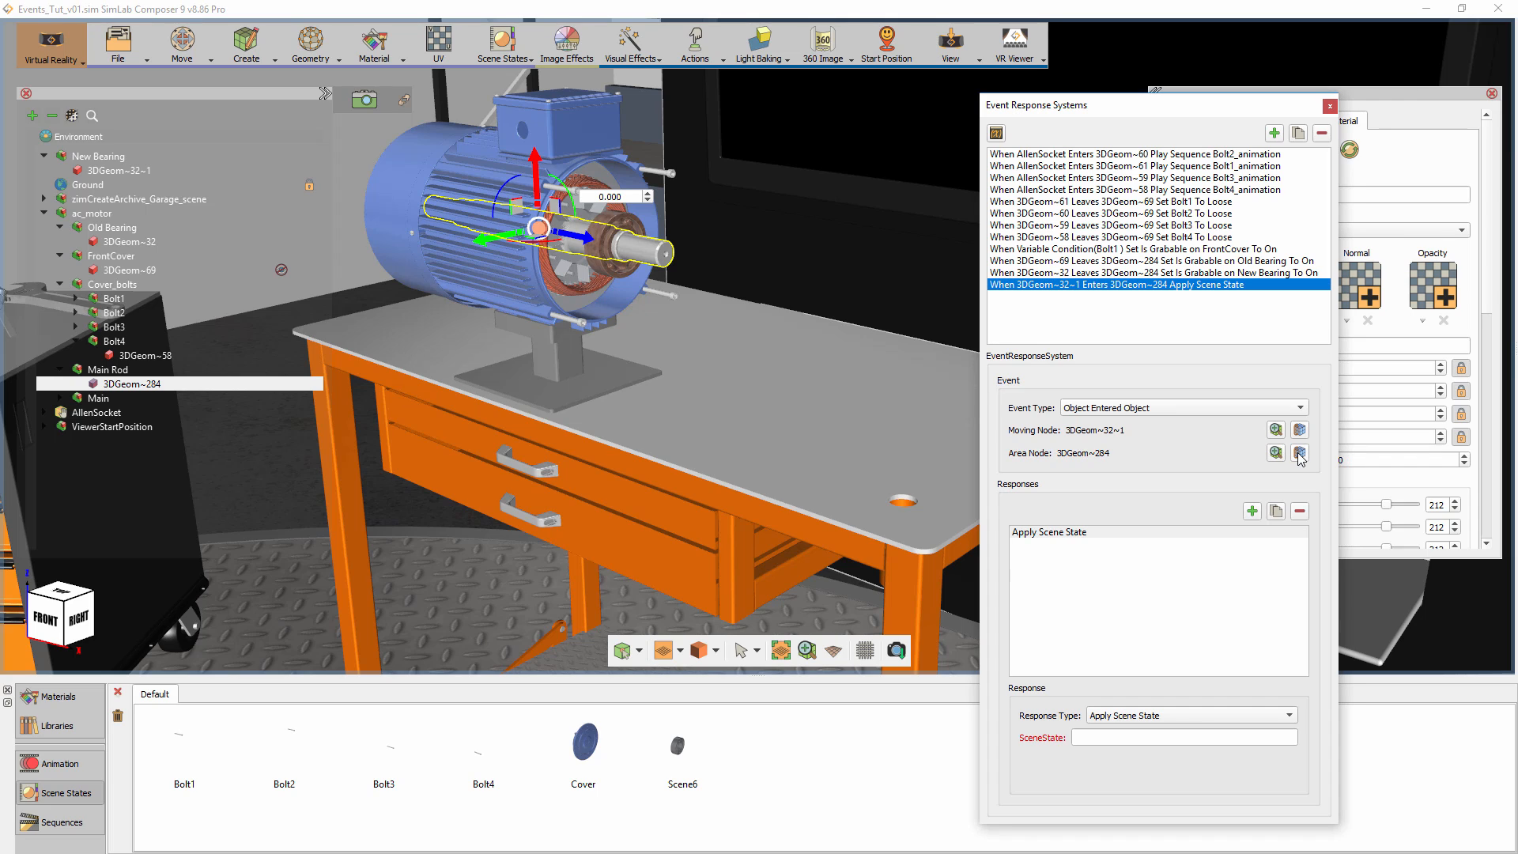
click(1146, 533)
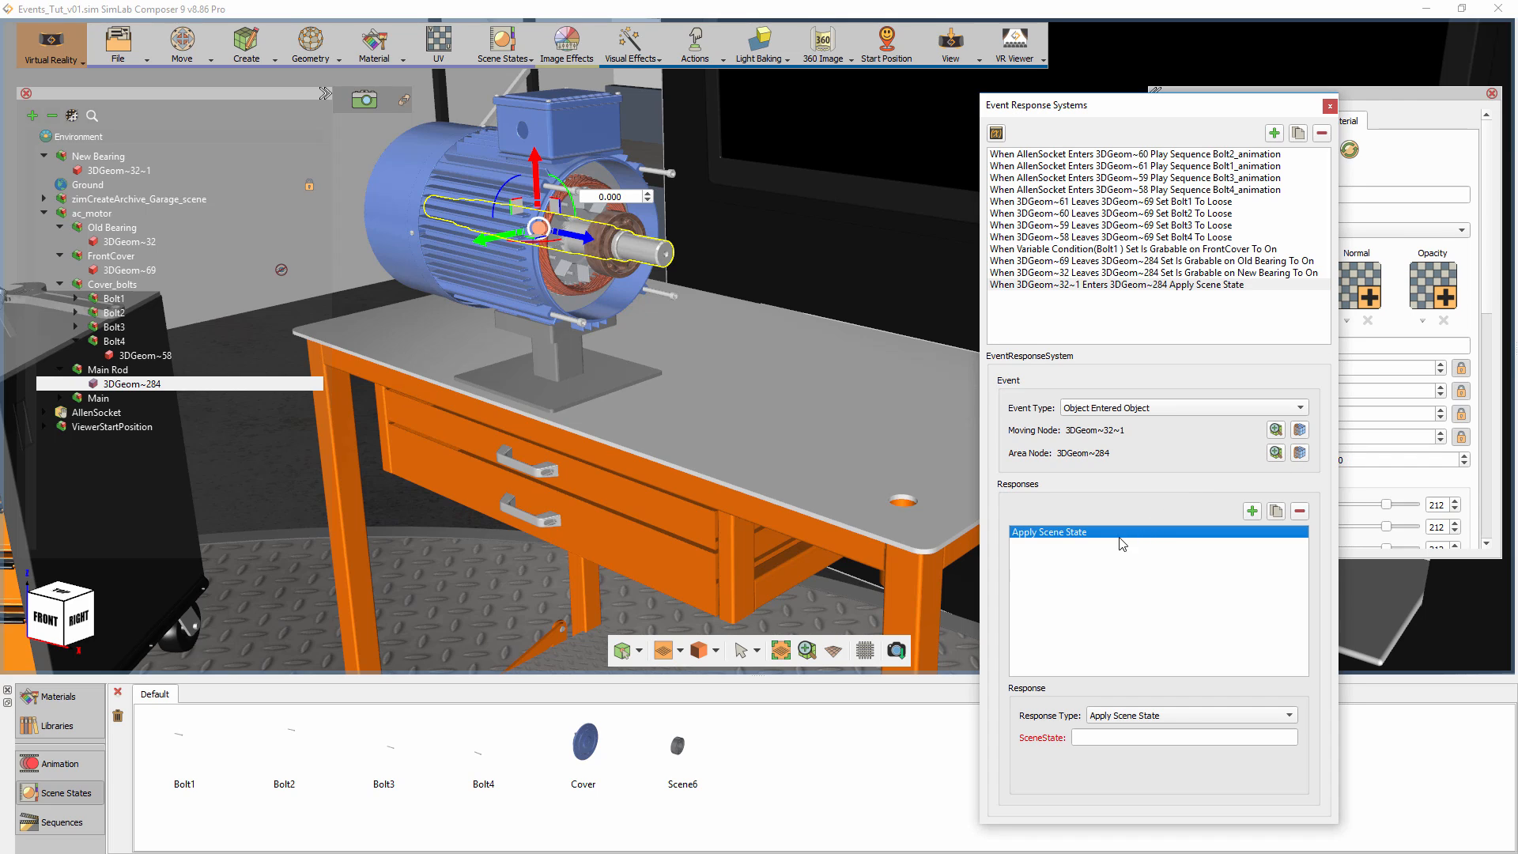
click(688, 755)
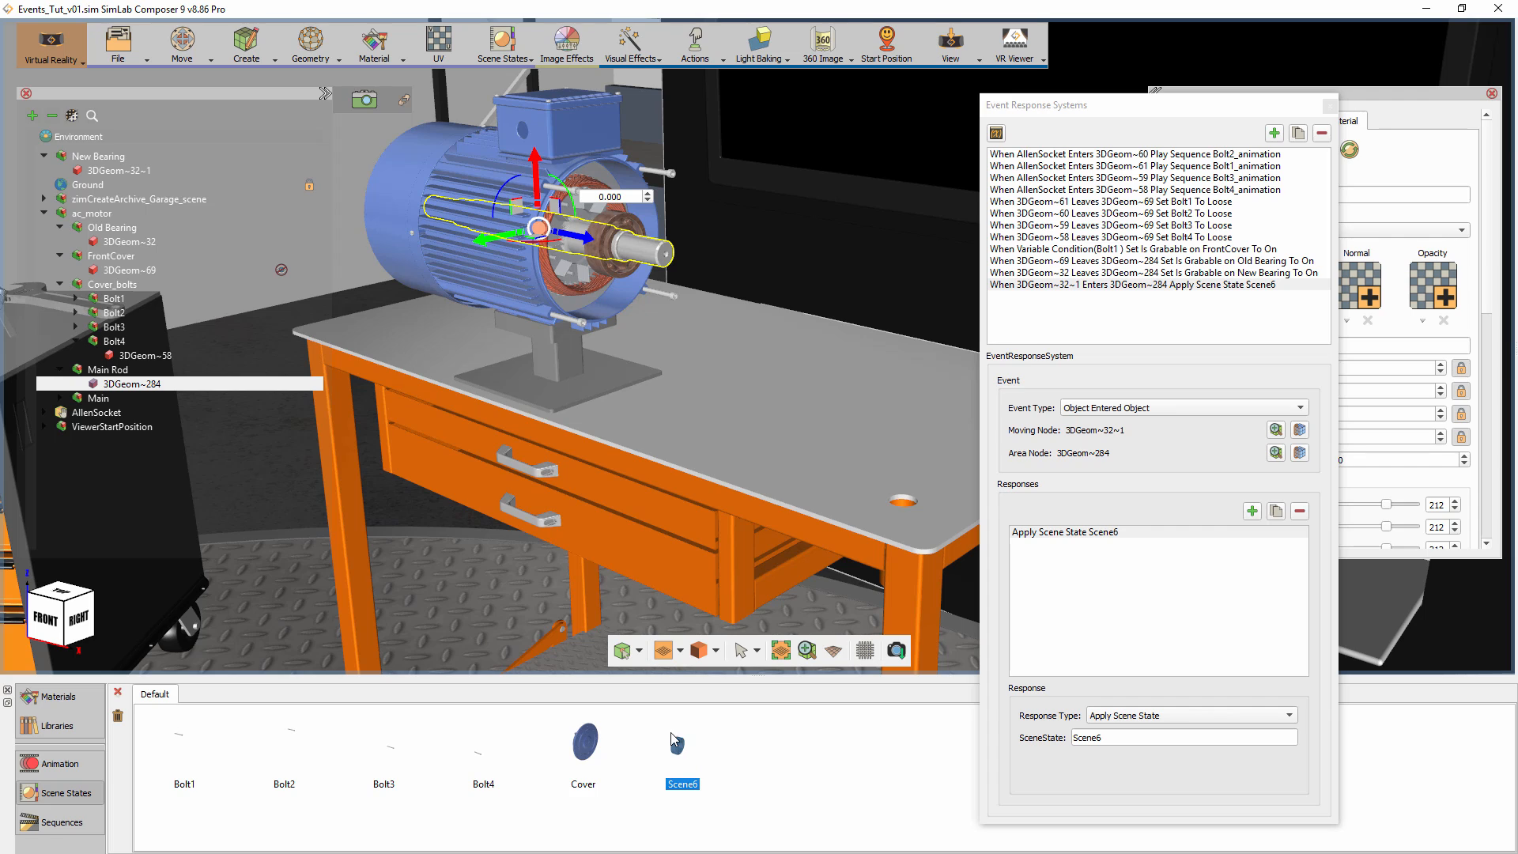
Unhide the front cover and add an Object Entered Object event with its geometry as moving node and the Main Rod's geometry as area node.
click(150, 270)
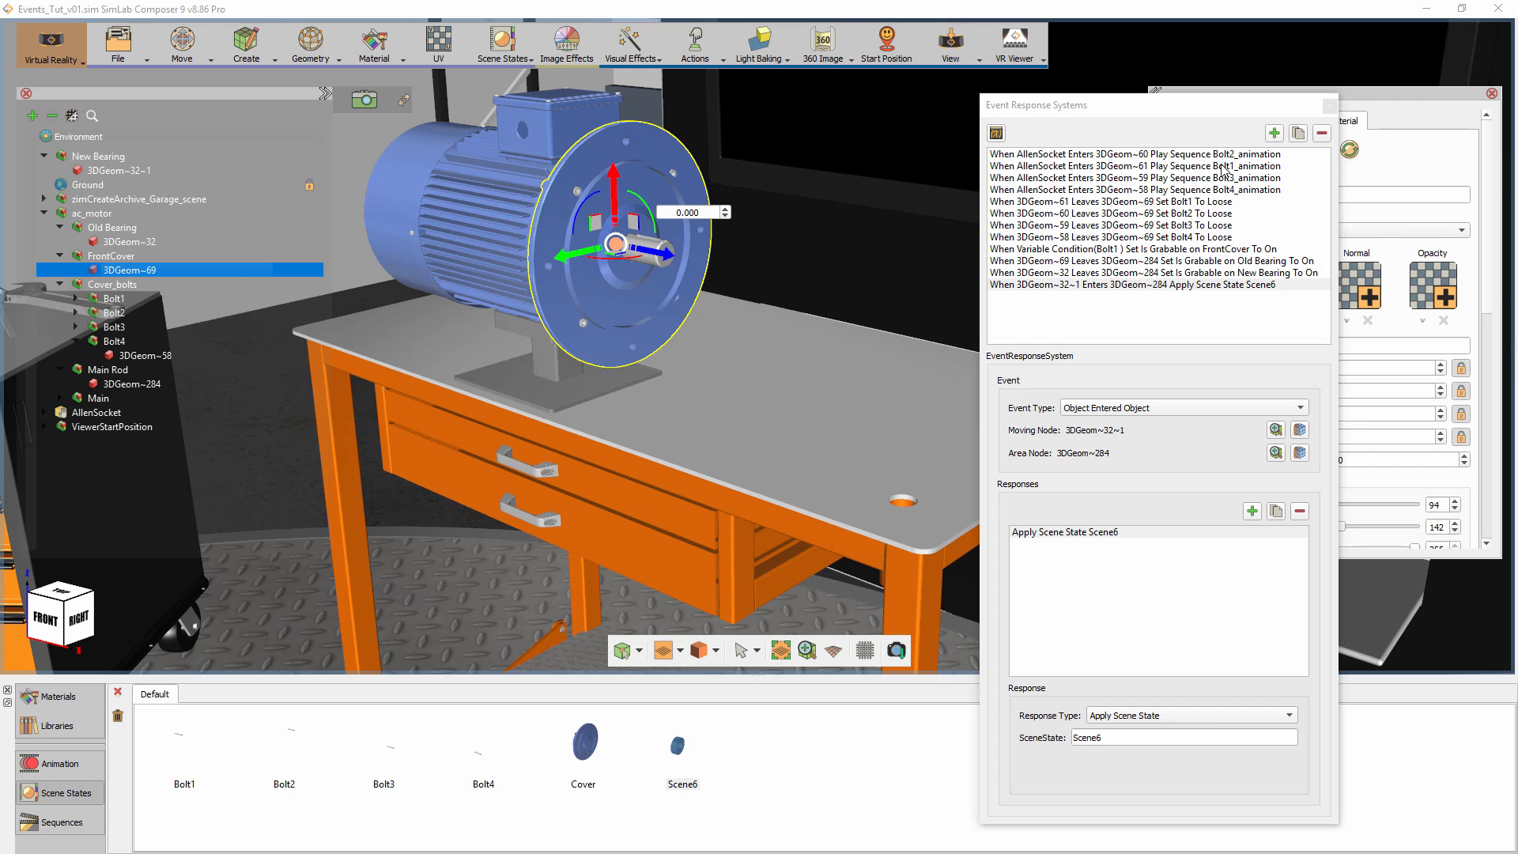
click(1274, 133)
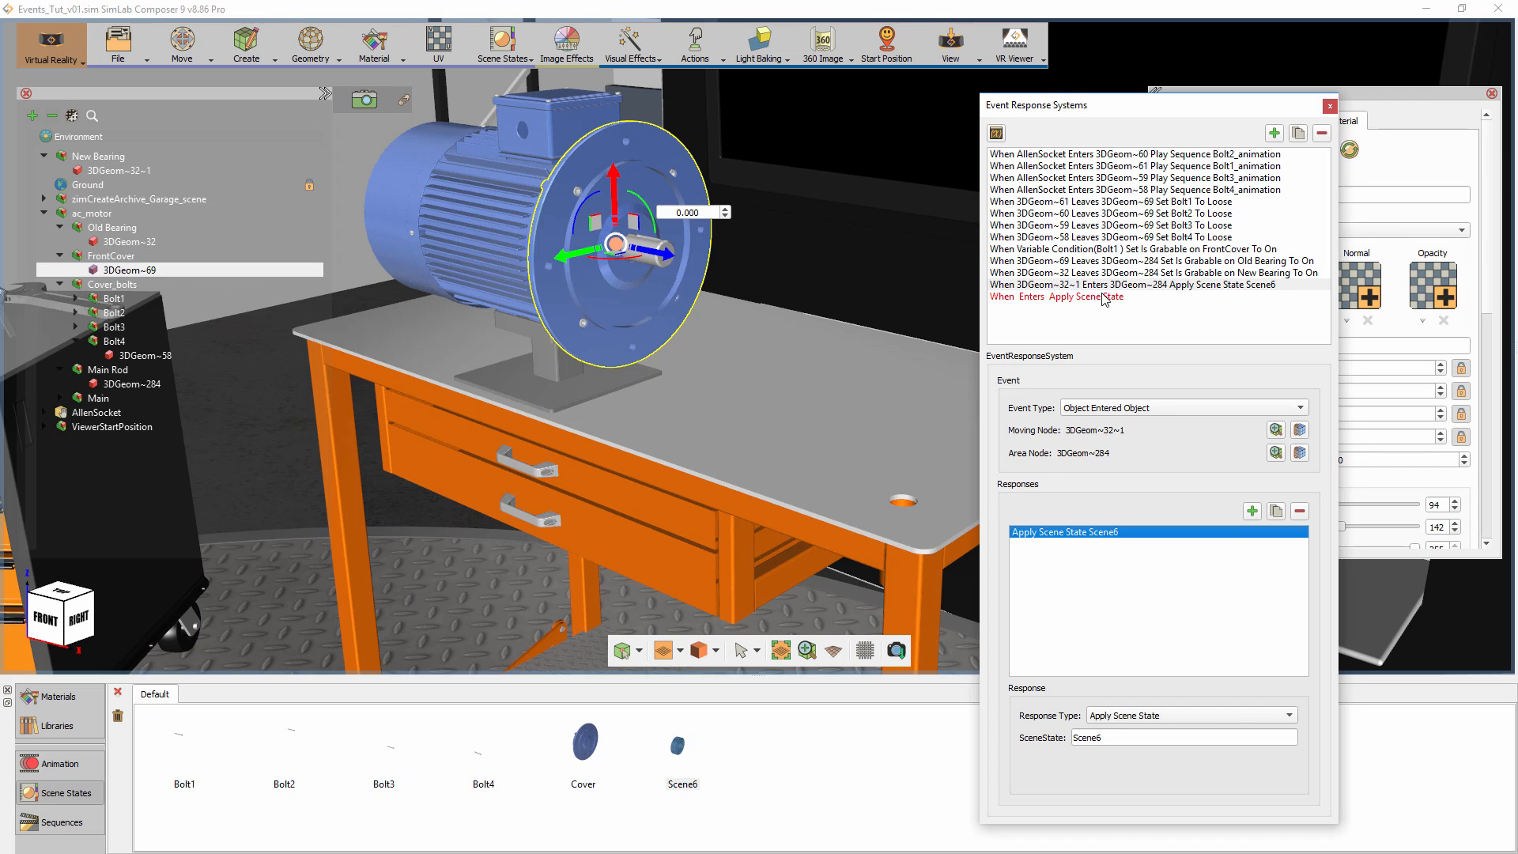
click(1104, 297)
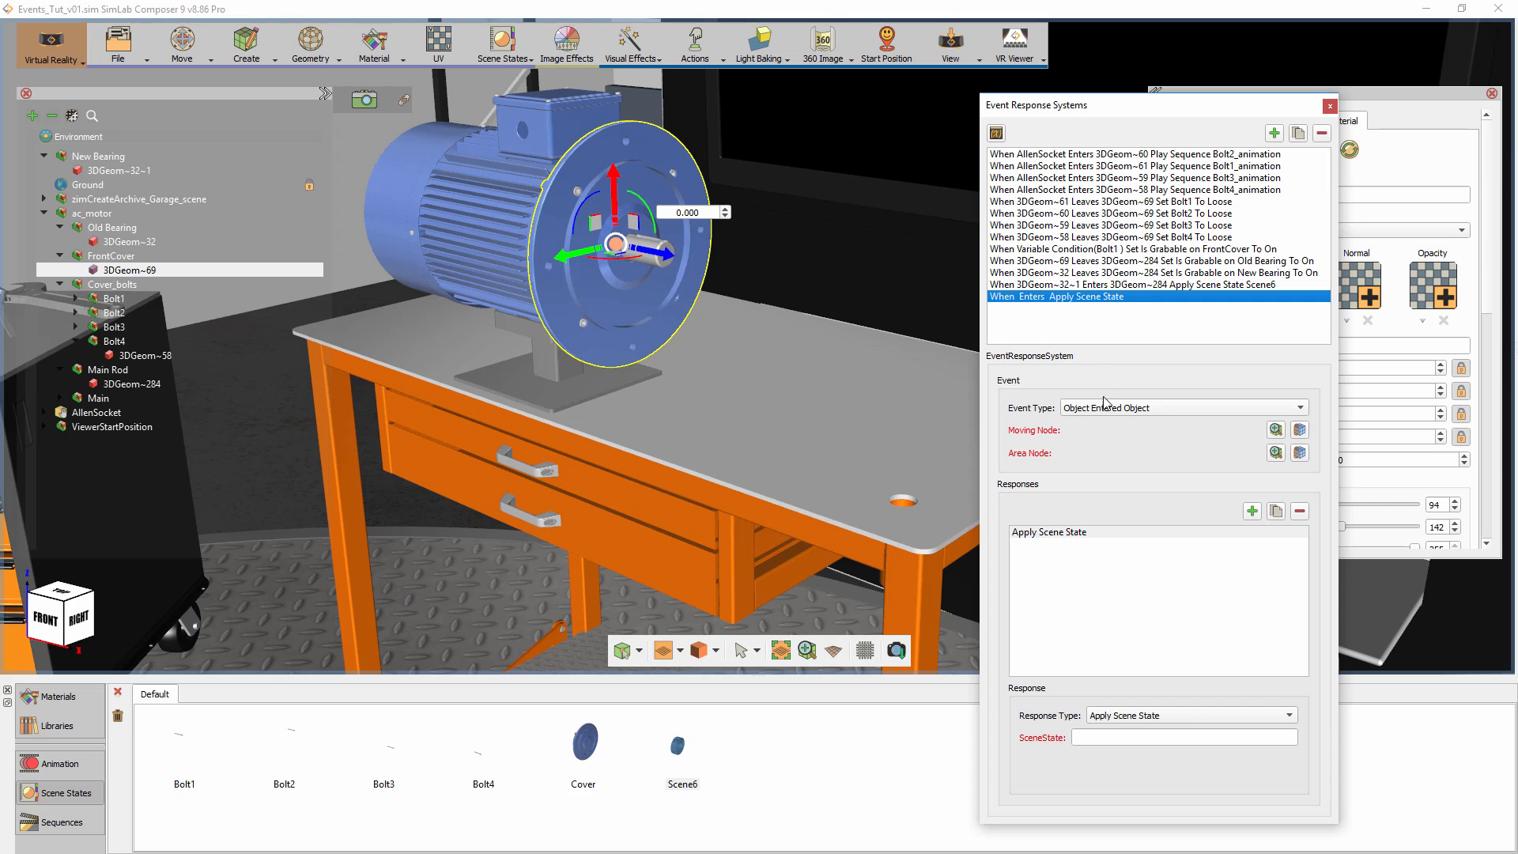
click(1298, 430)
click(666, 269)
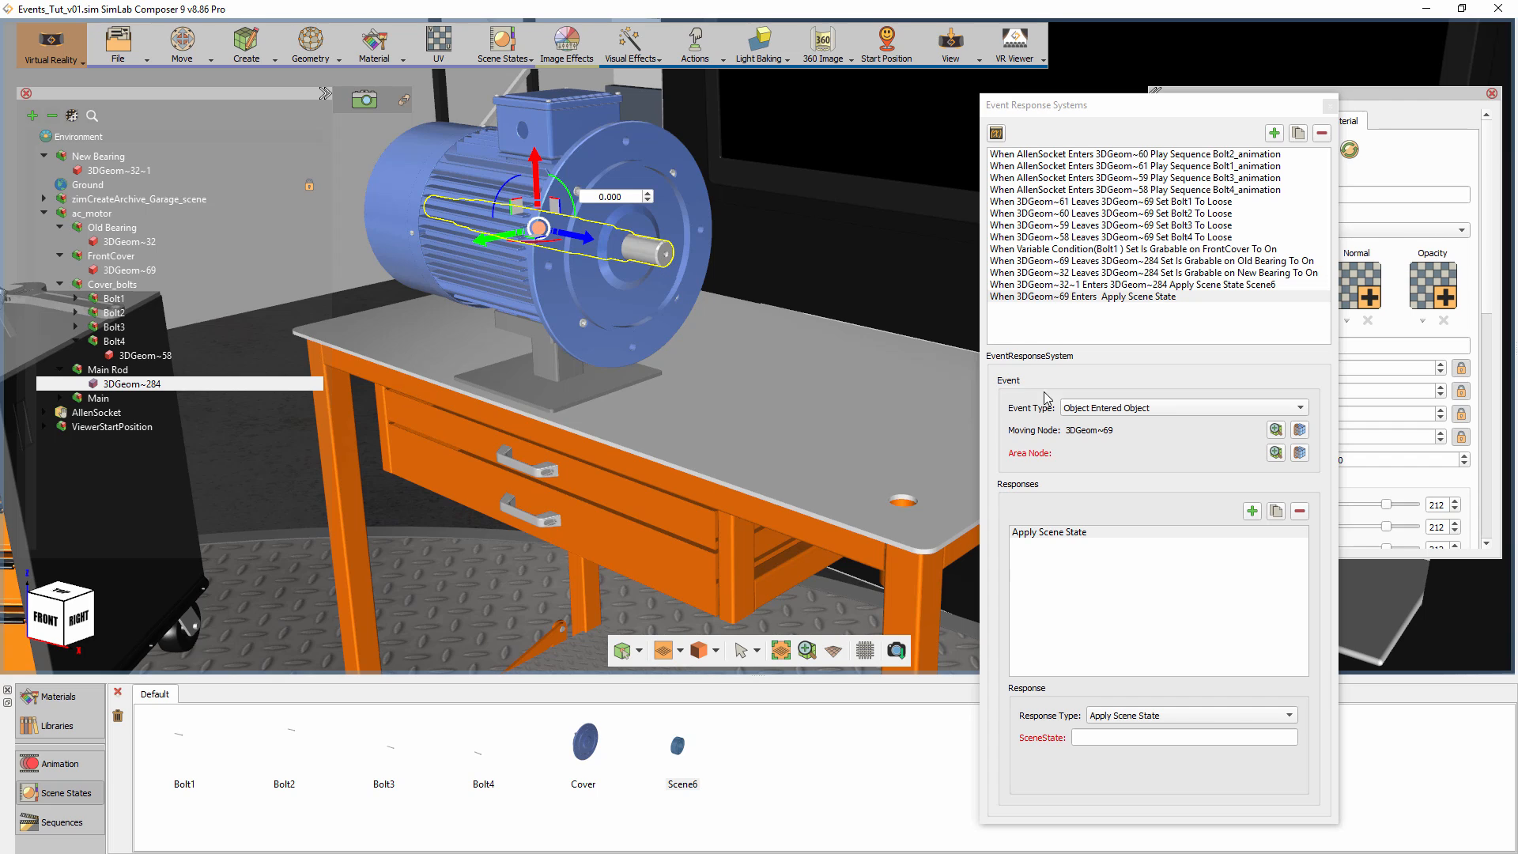
click(1299, 453)
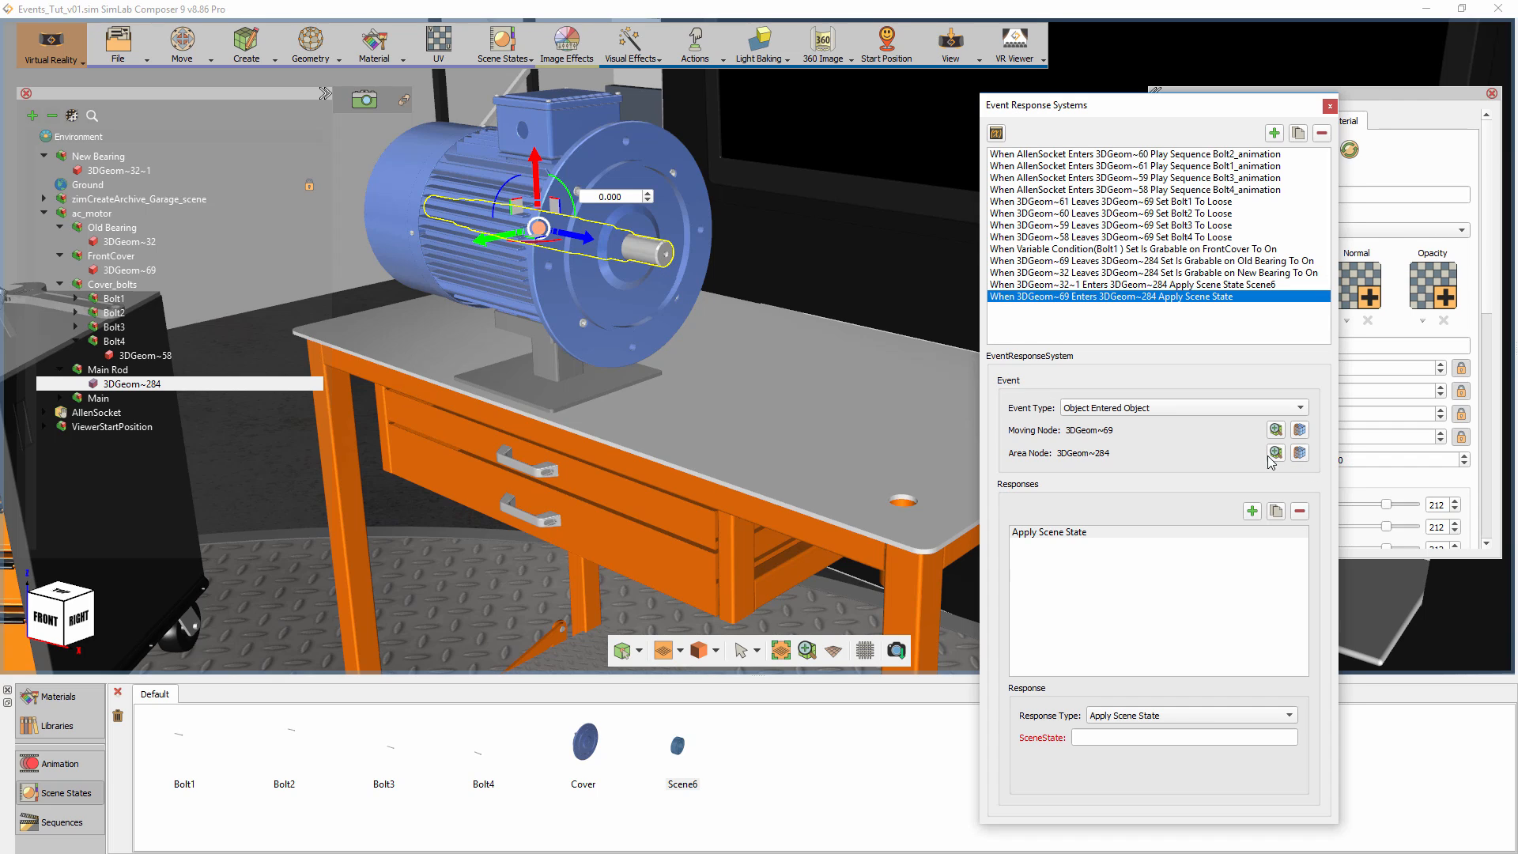
Make the front cover's entry event apply scene state Cover and add a Change Grabable State response setting FrontCover to Off.
click(1098, 532)
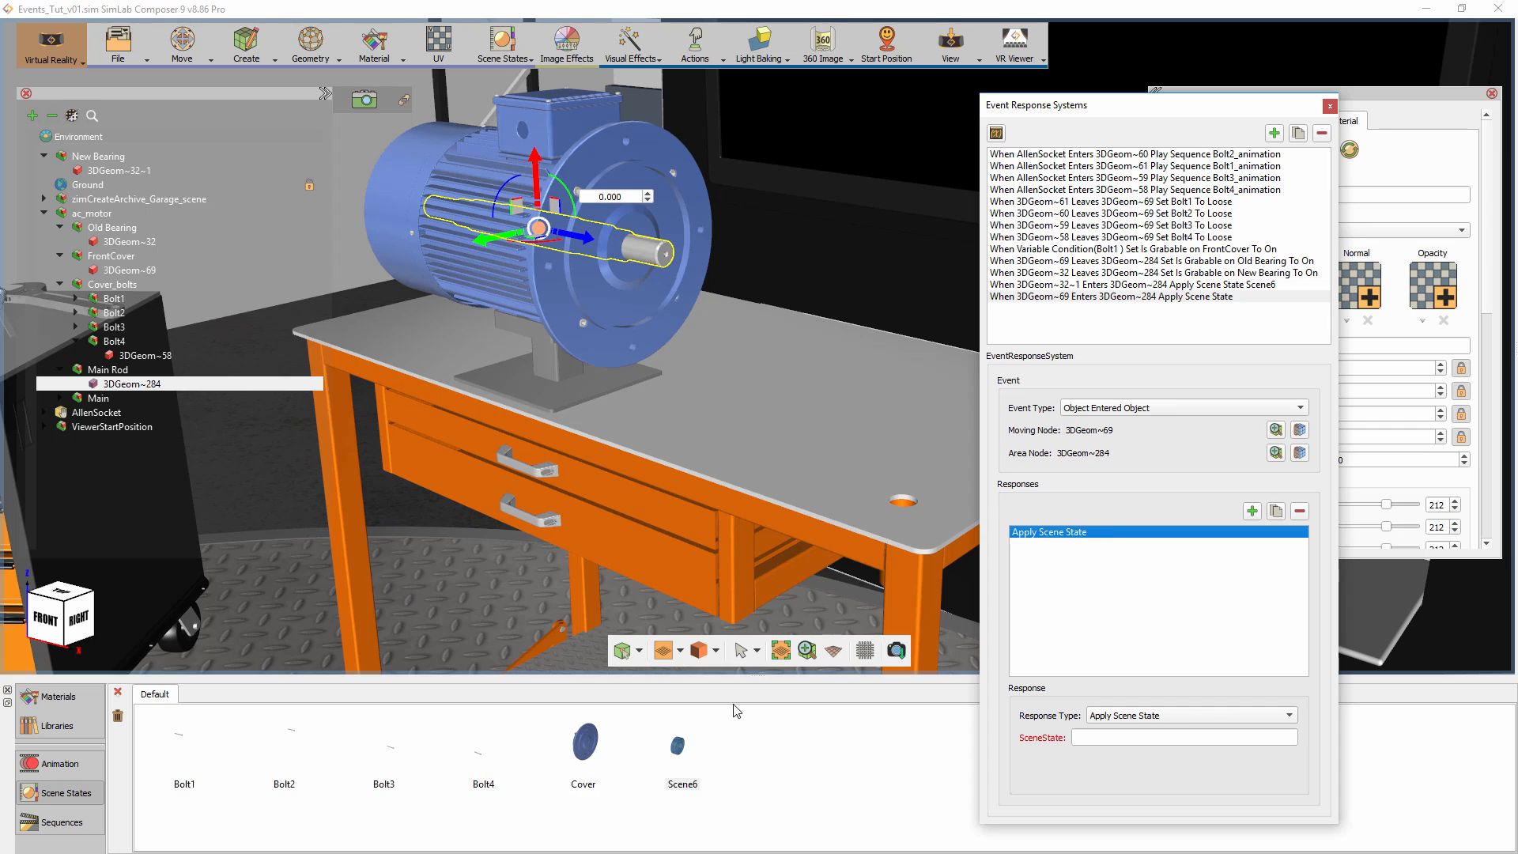
click(585, 744)
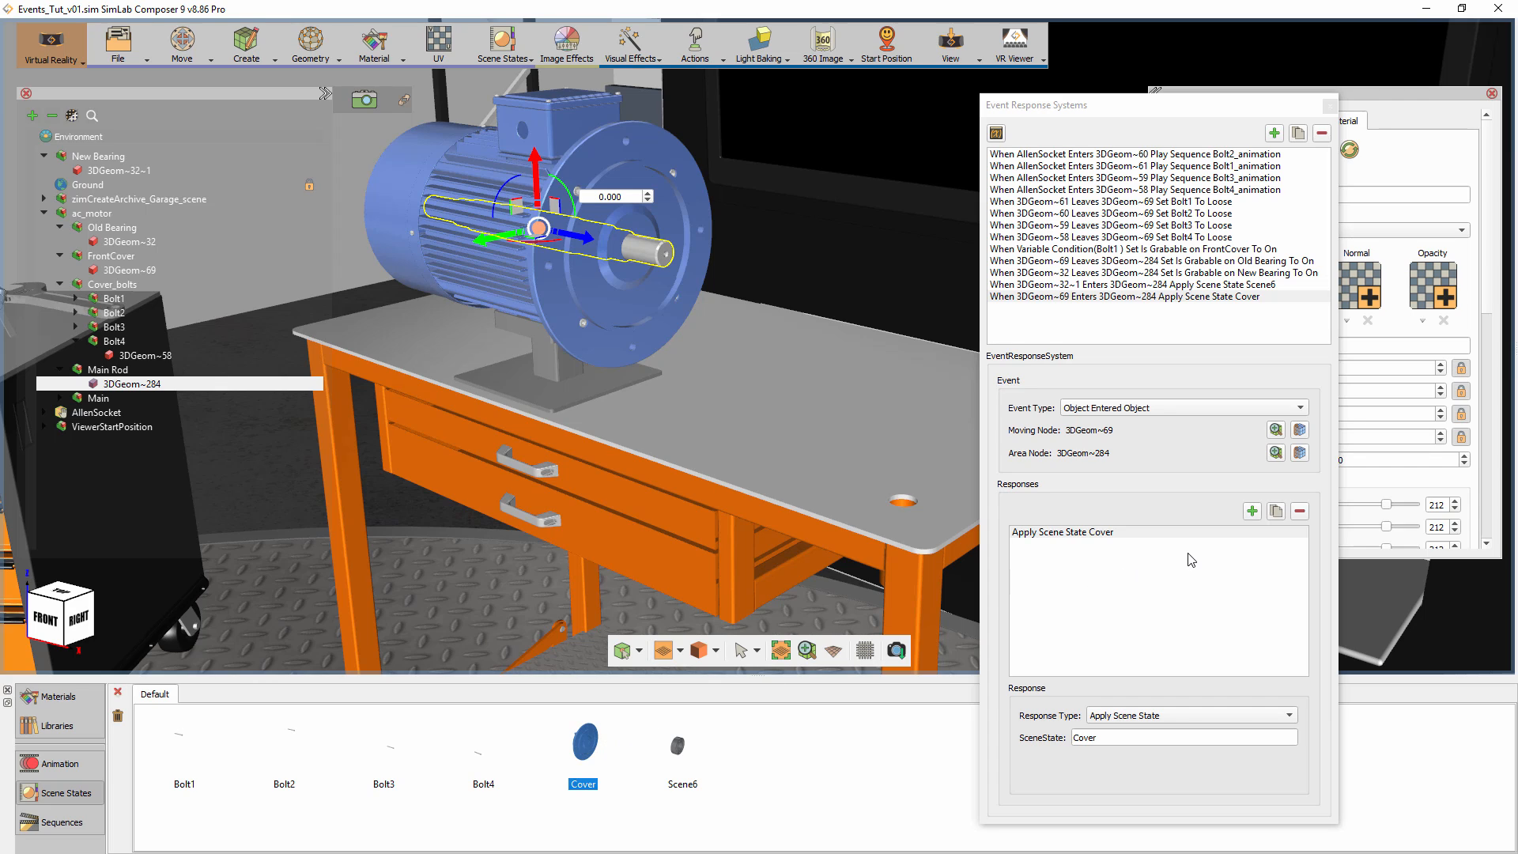
click(1251, 512)
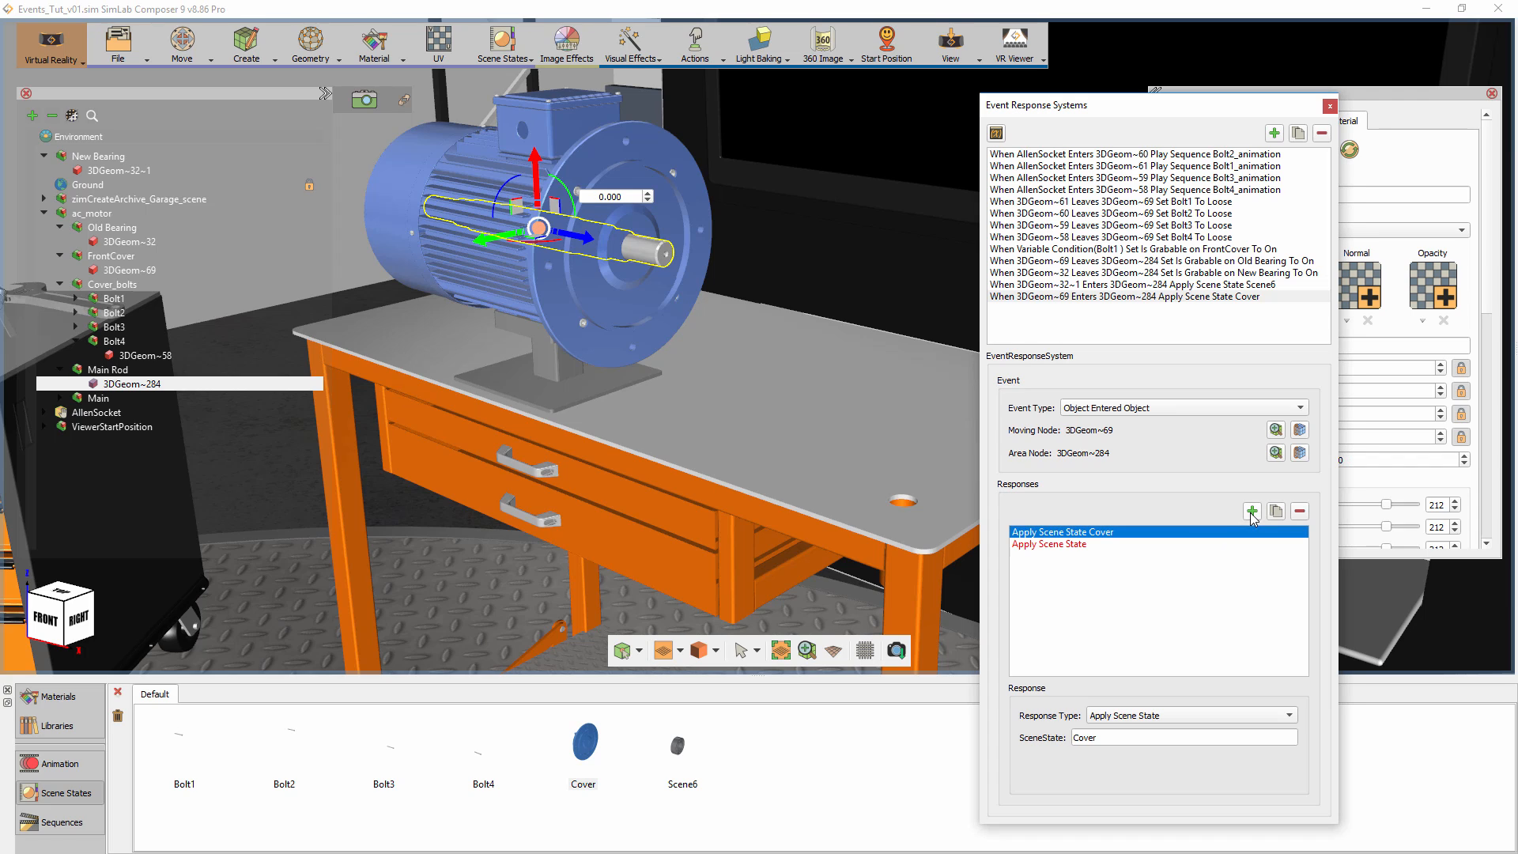
click(1054, 546)
click(1116, 715)
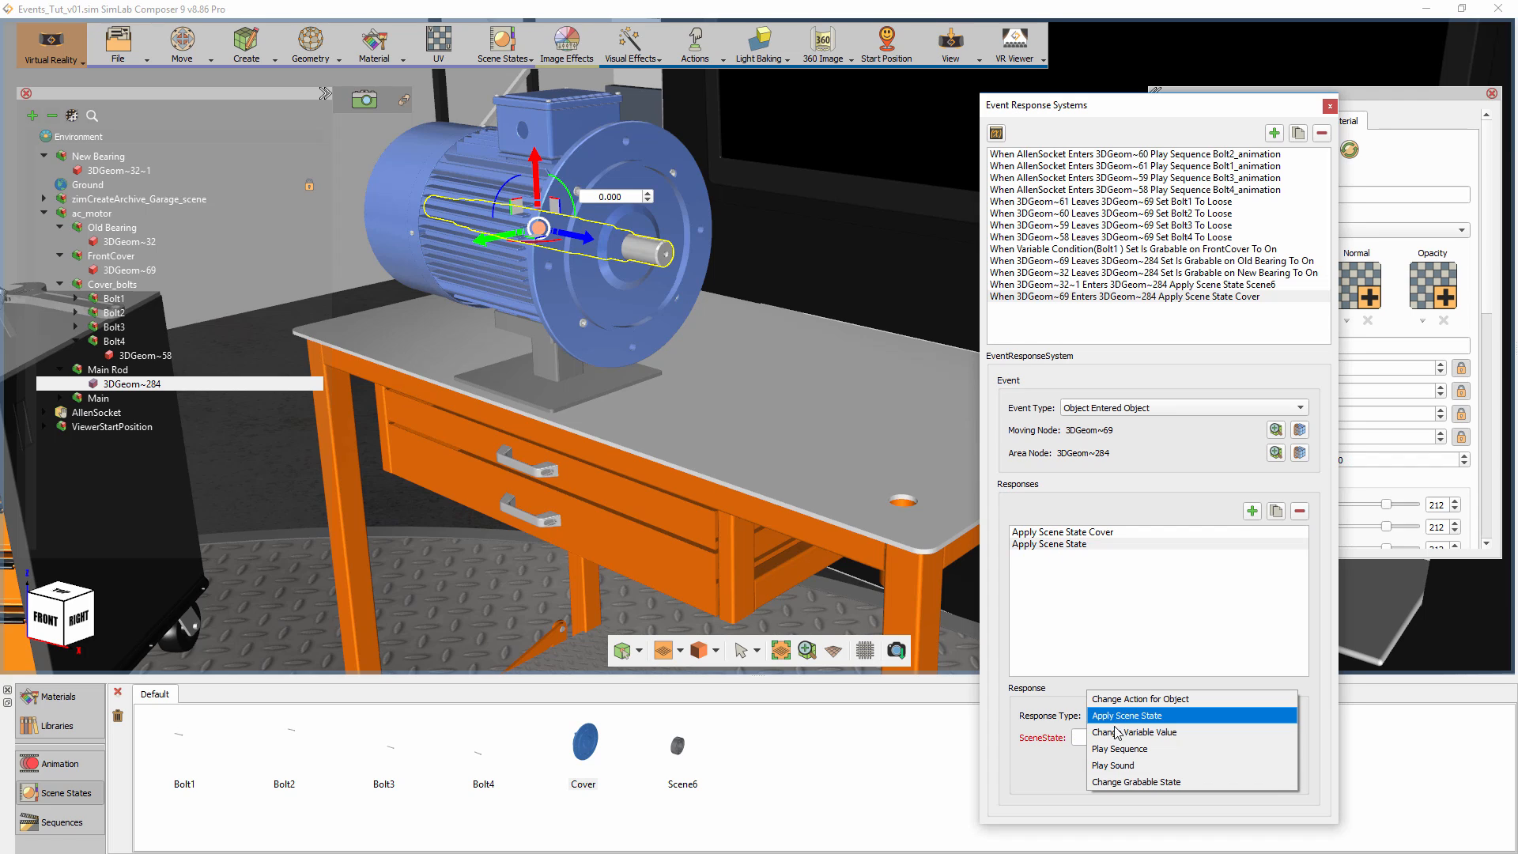
click(1130, 782)
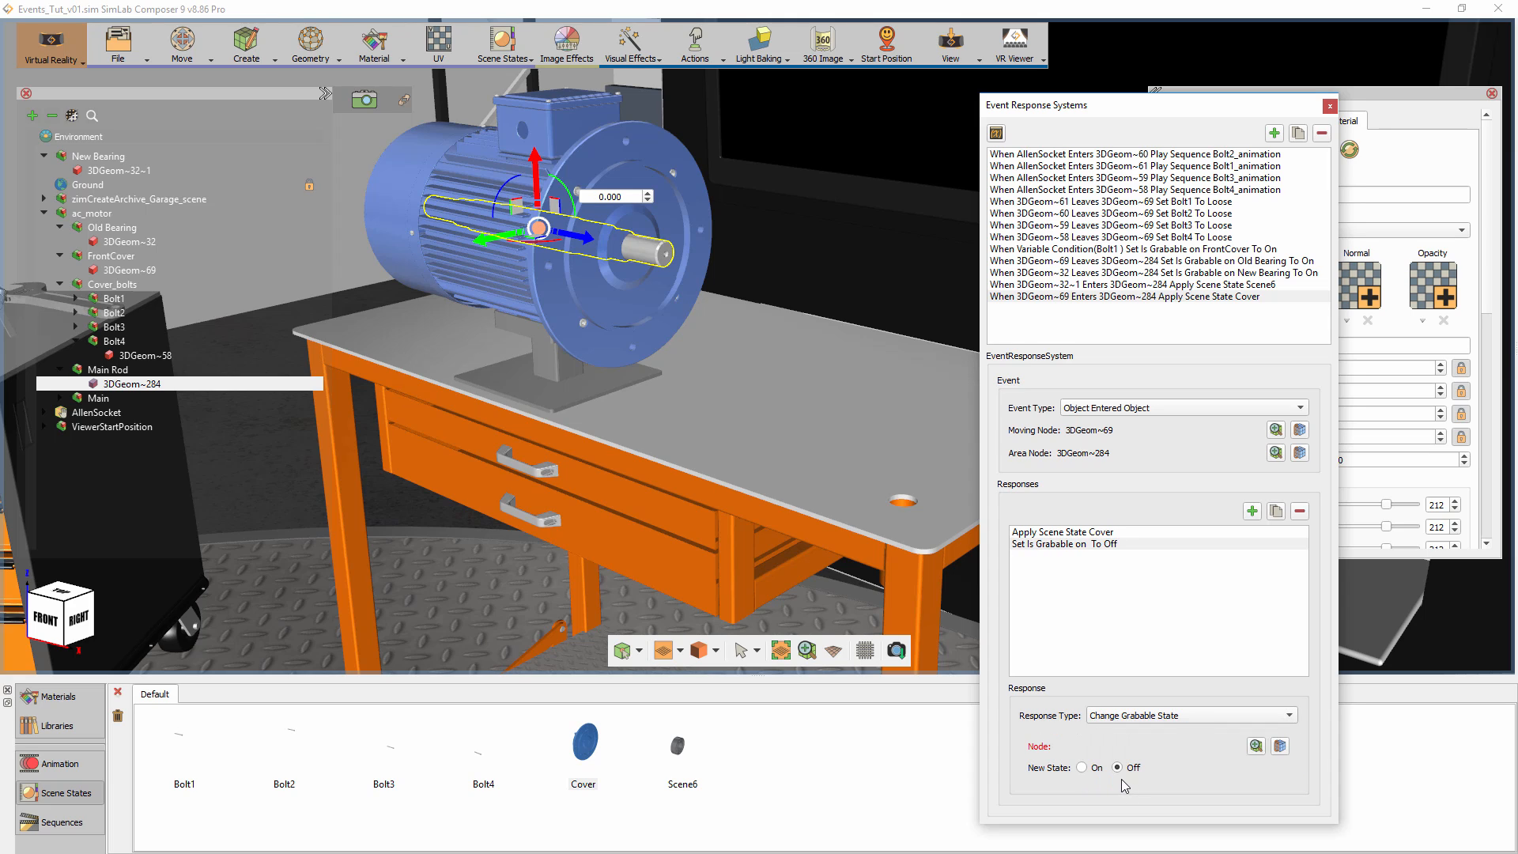
click(1279, 746)
click(622, 324)
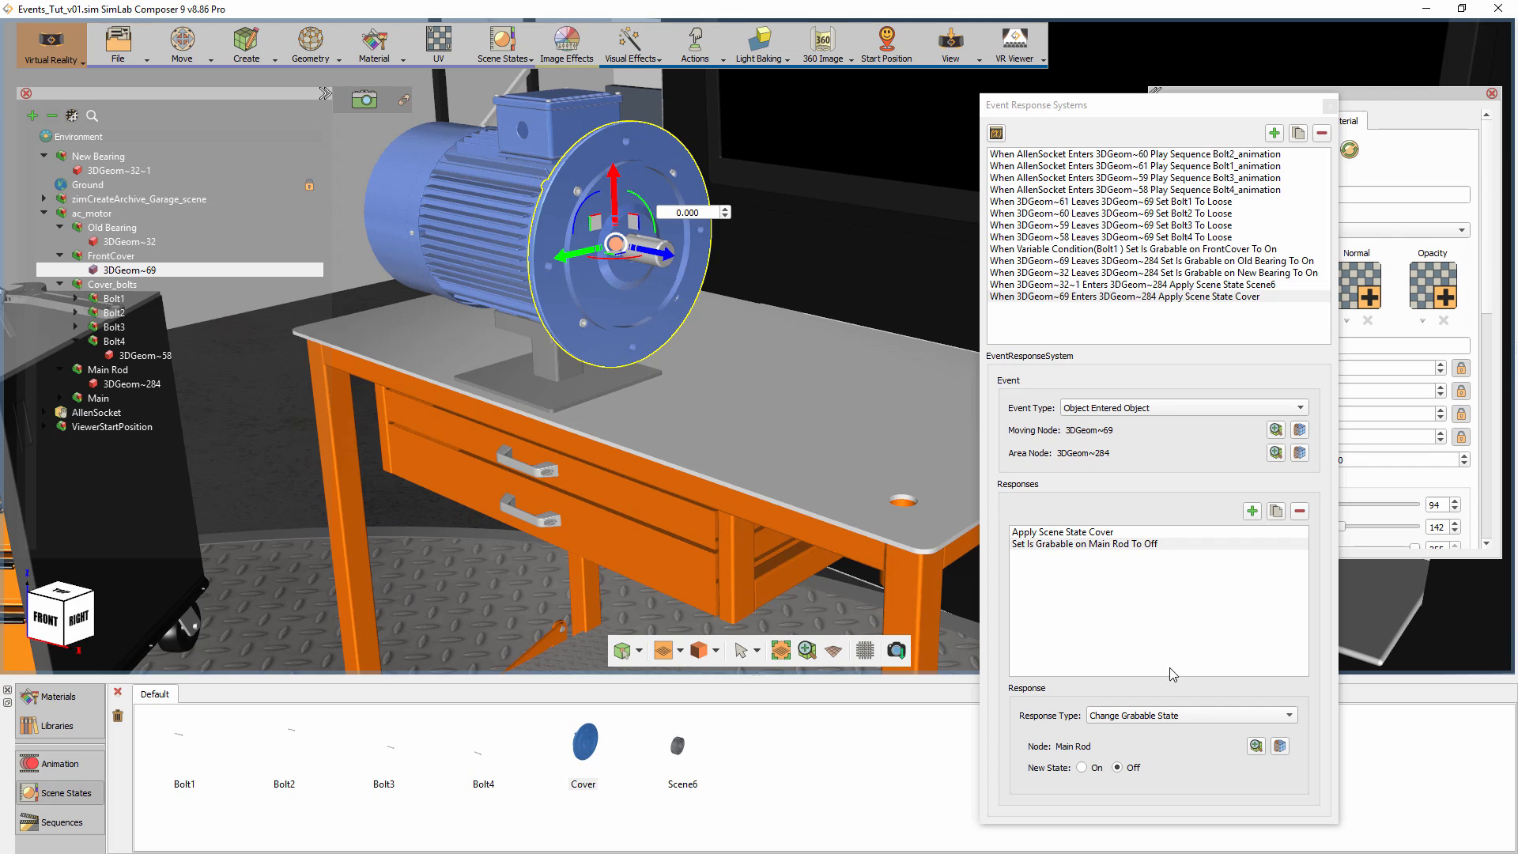
click(1280, 747)
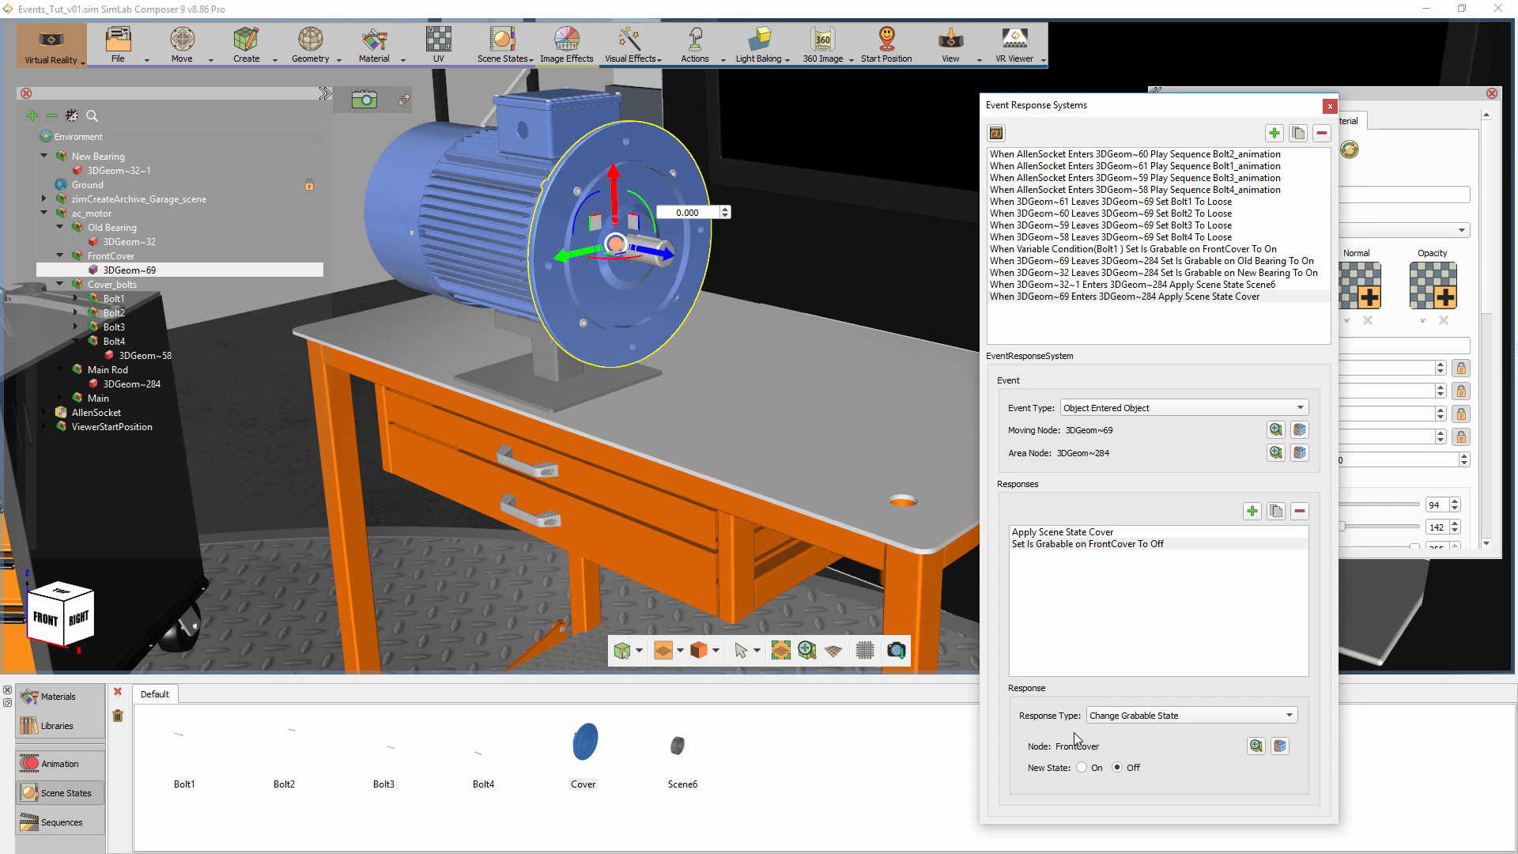
Add an Object Entered Object event with Bolt1's geometry as moving node and the front cover's geometry as area node.
right_drag(841, 429, 743, 381)
middle_drag(743, 381, 839, 506)
scroll(832, 470, up, 3)
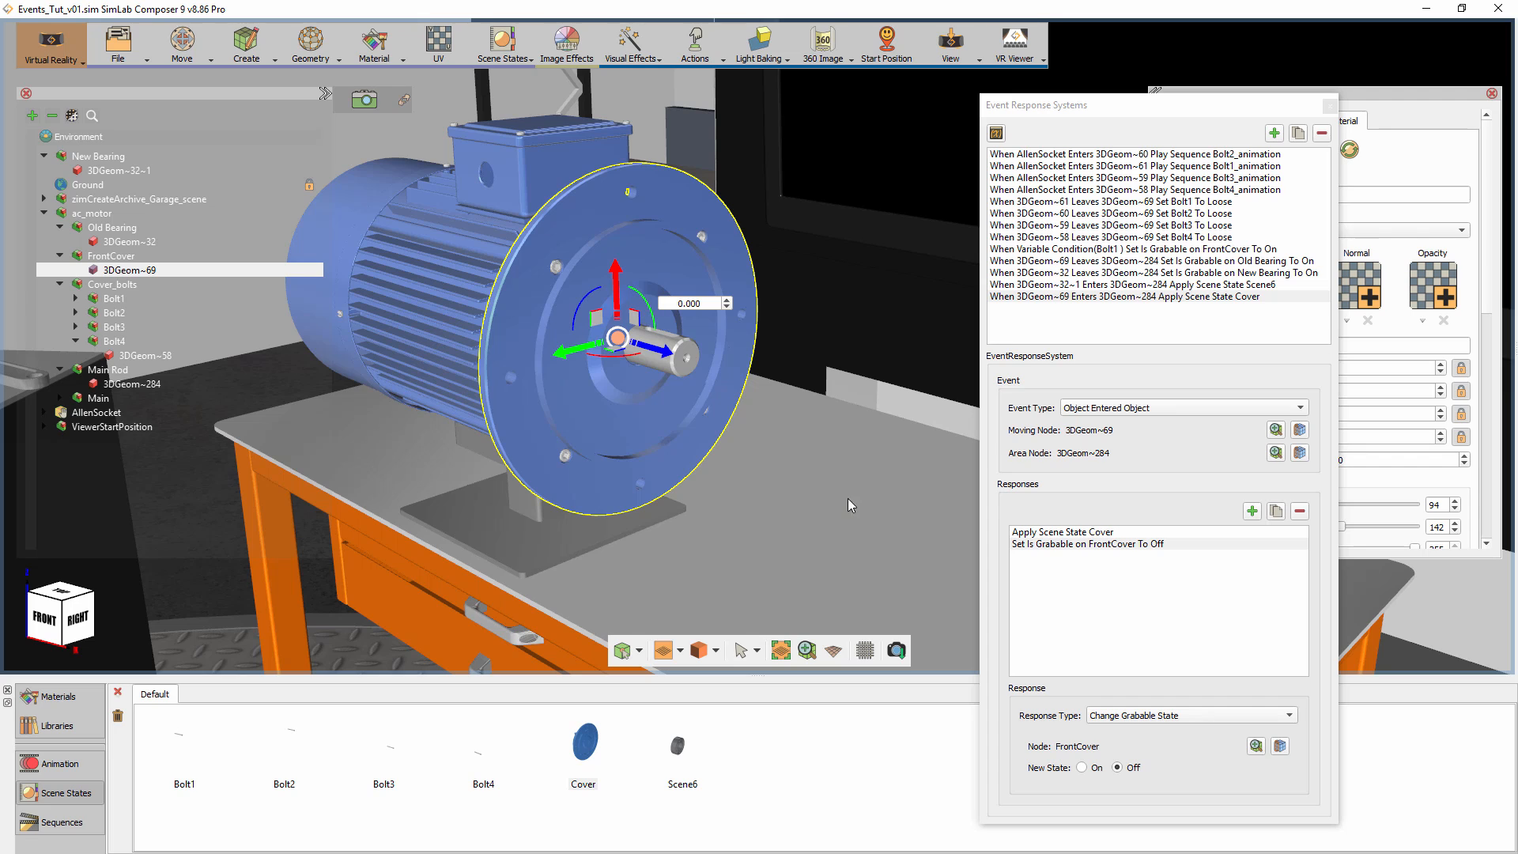
click(1274, 134)
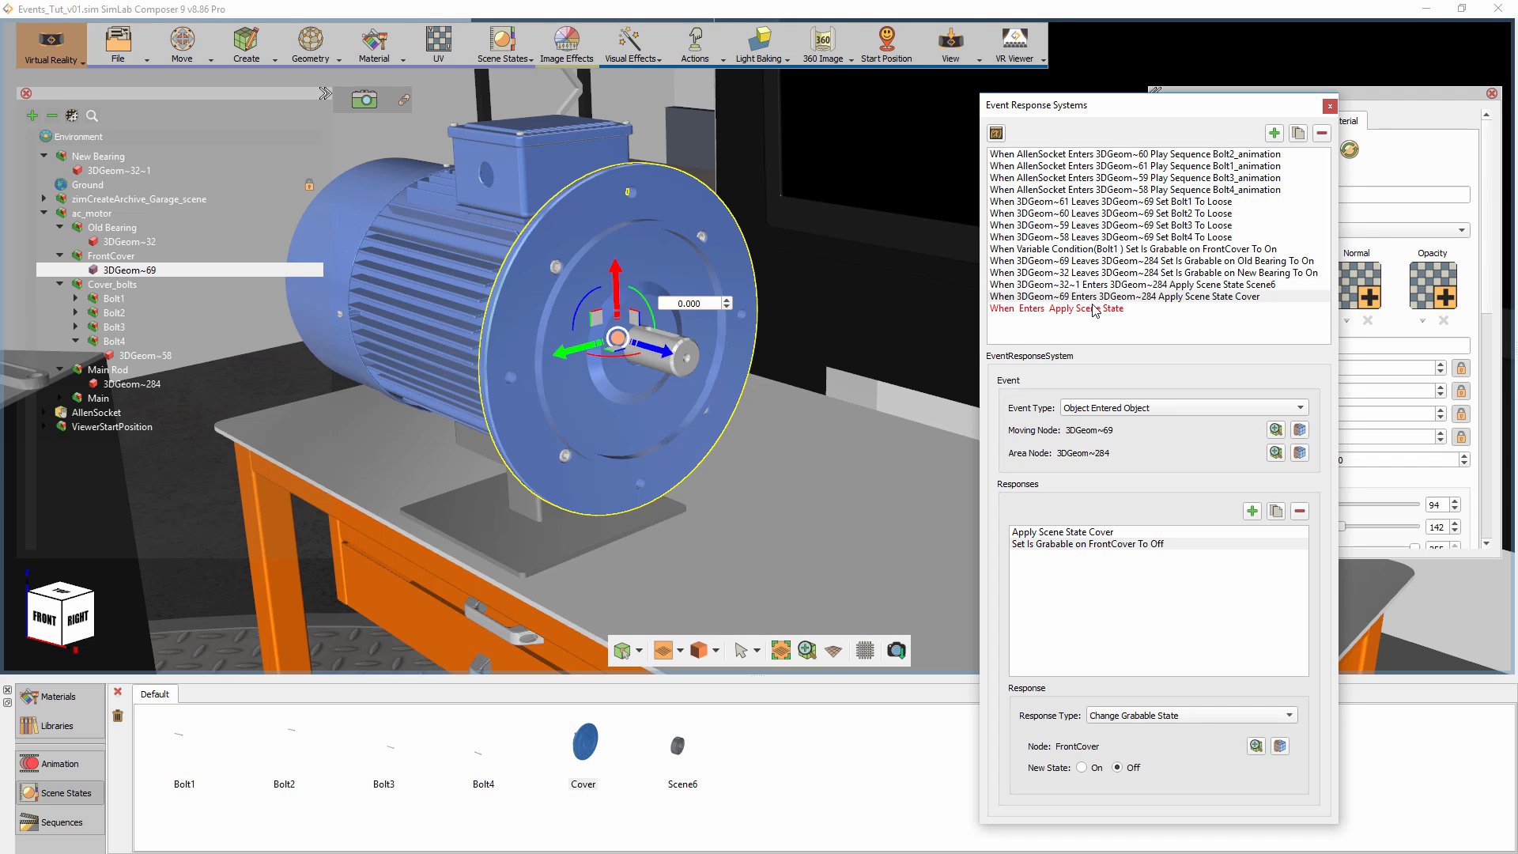
click(1095, 309)
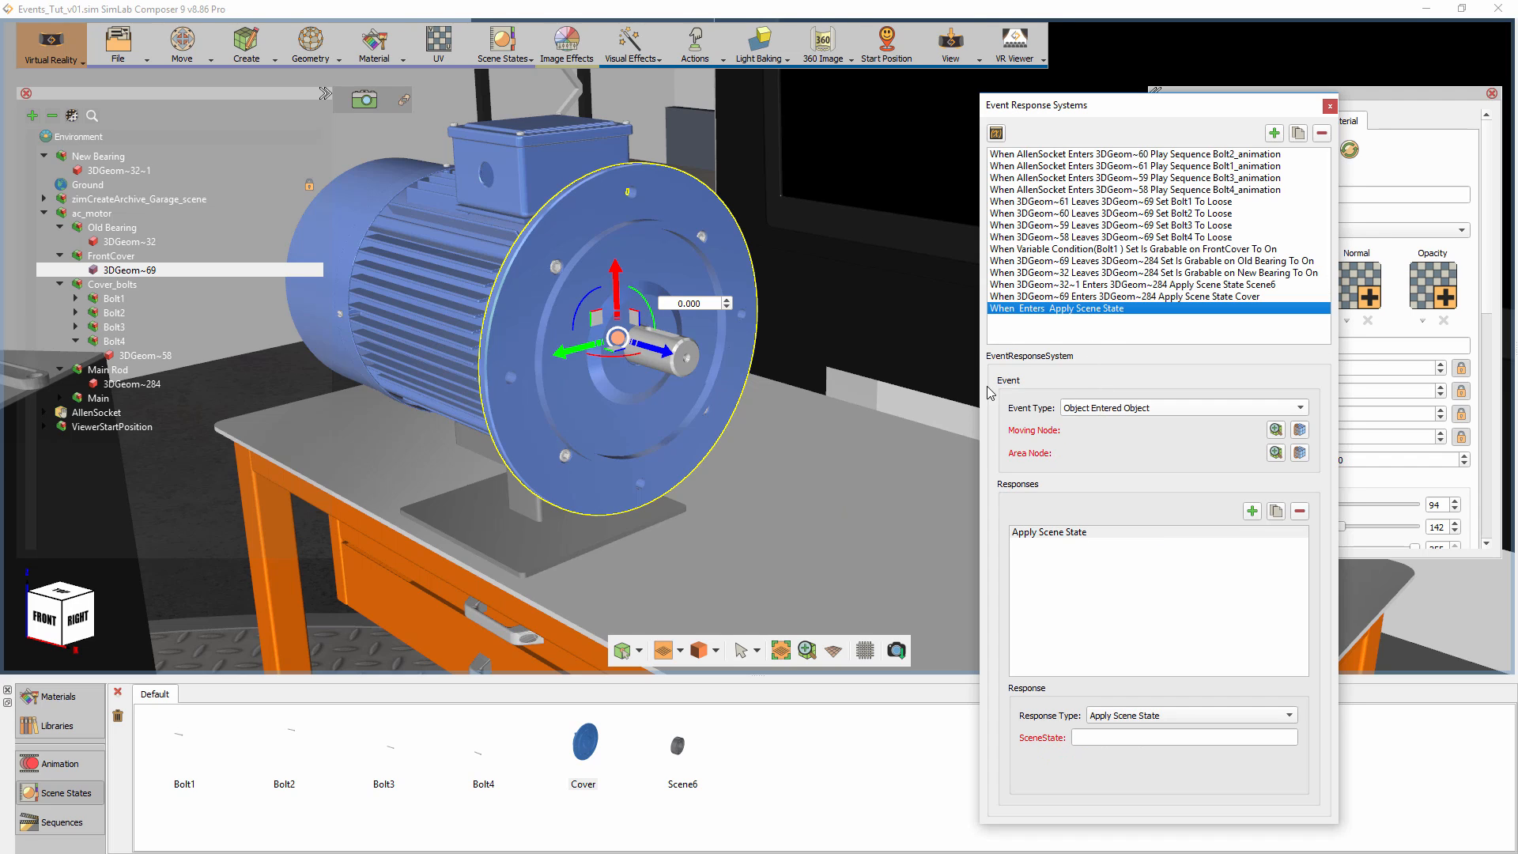
click(557, 268)
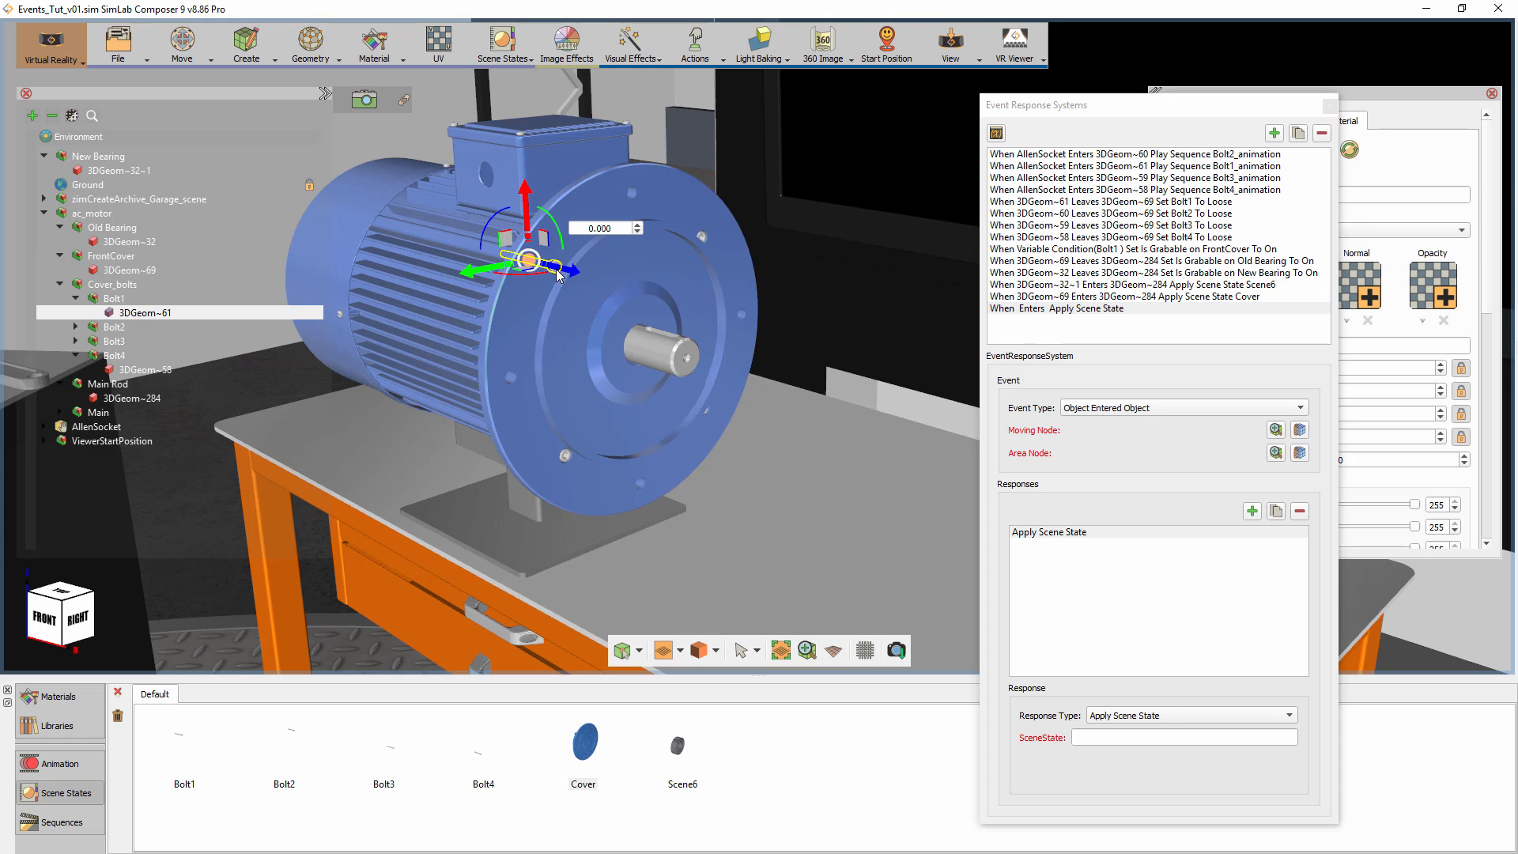
click(1300, 430)
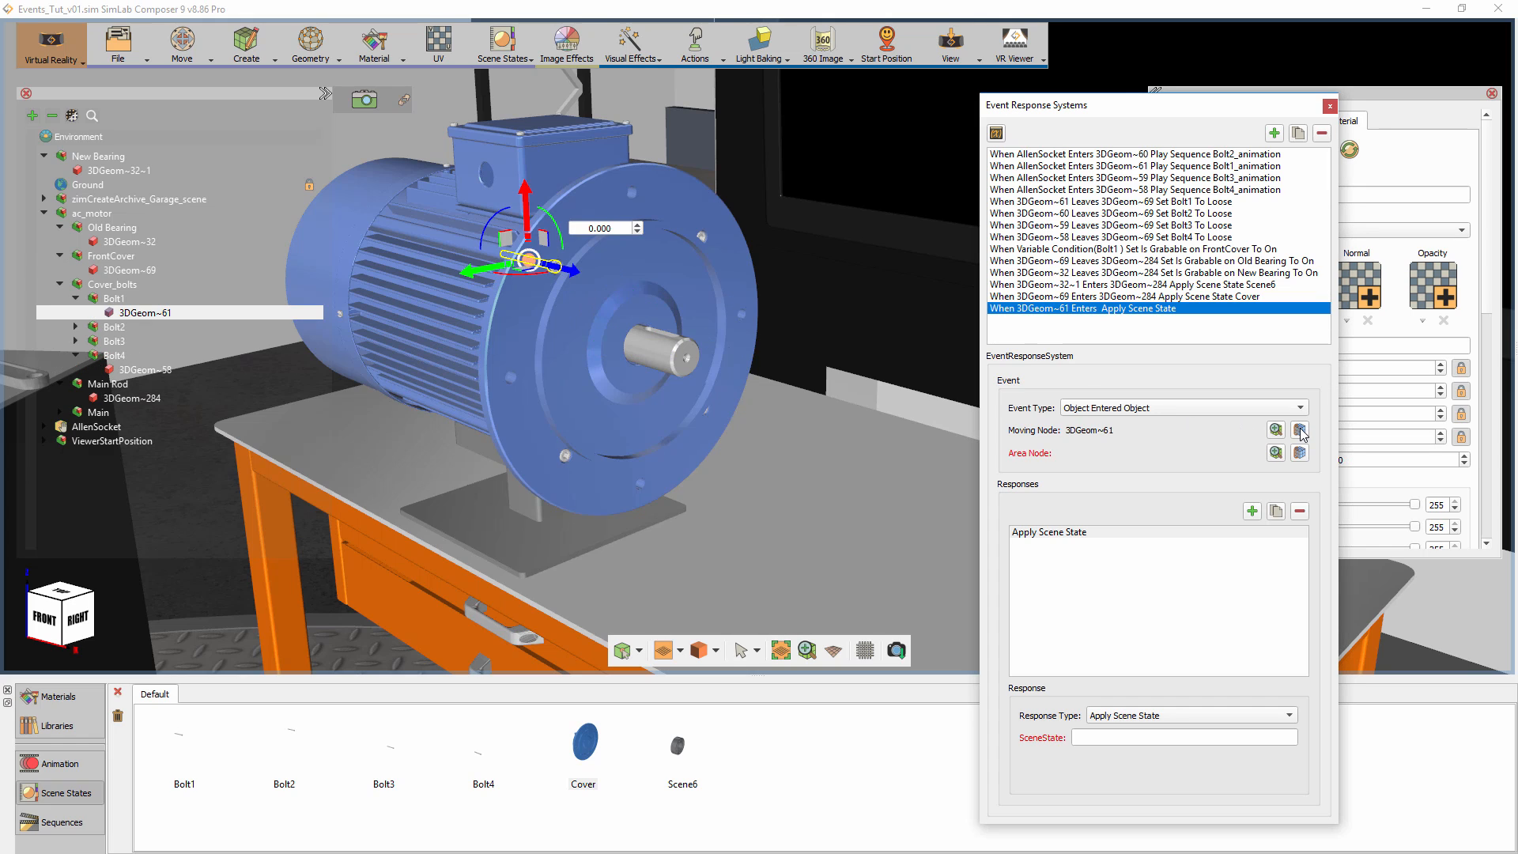
click(591, 320)
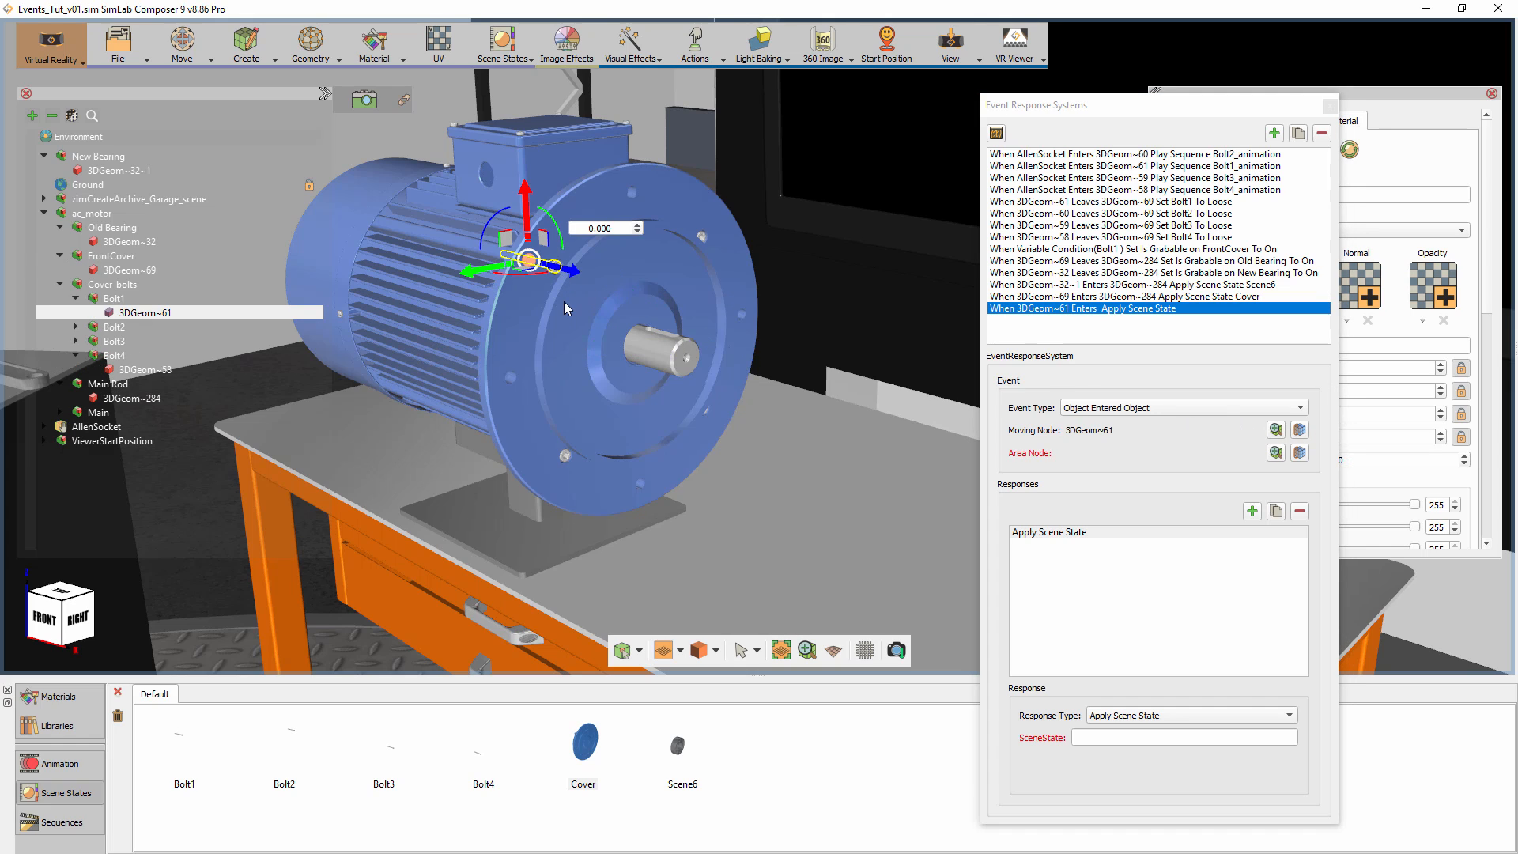
click(1299, 454)
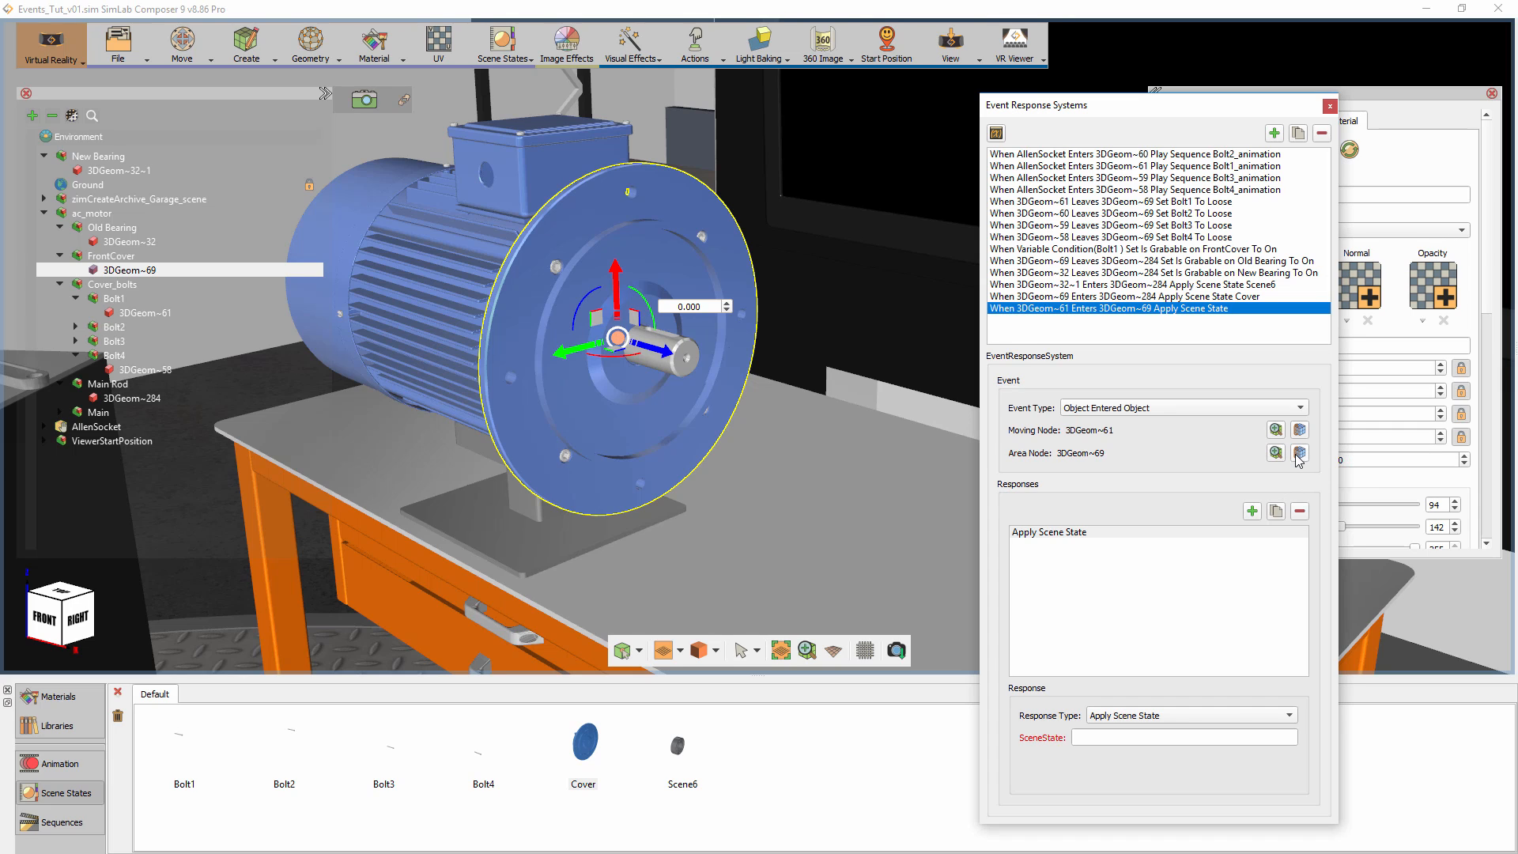
Make the Bolt1 entry event apply scene state Bolt1 and add a Change Variable Value response setting variable Bolt1 to Done.
click(181, 756)
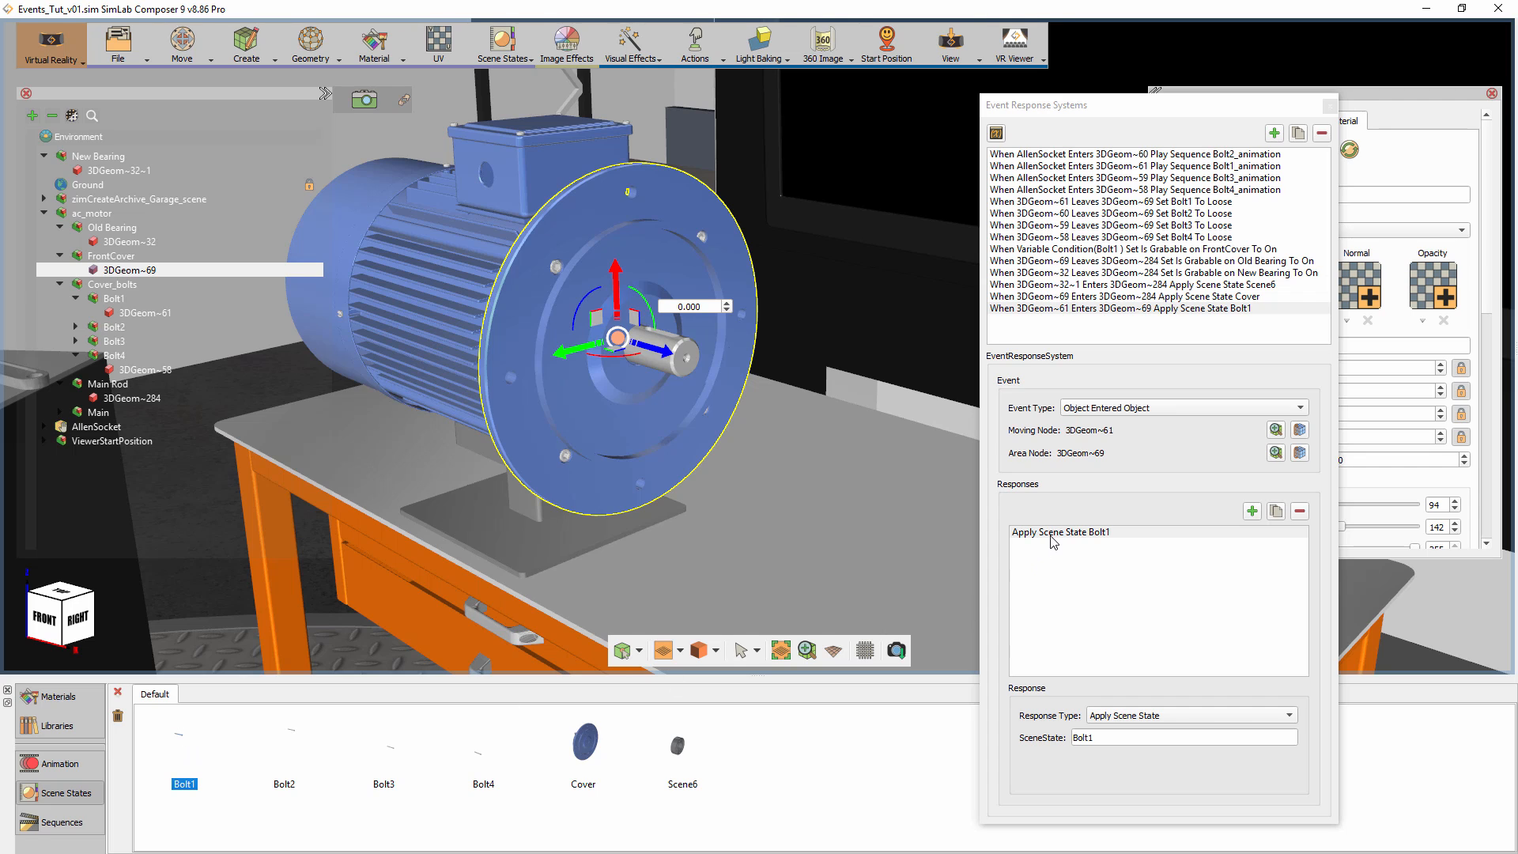
click(1252, 512)
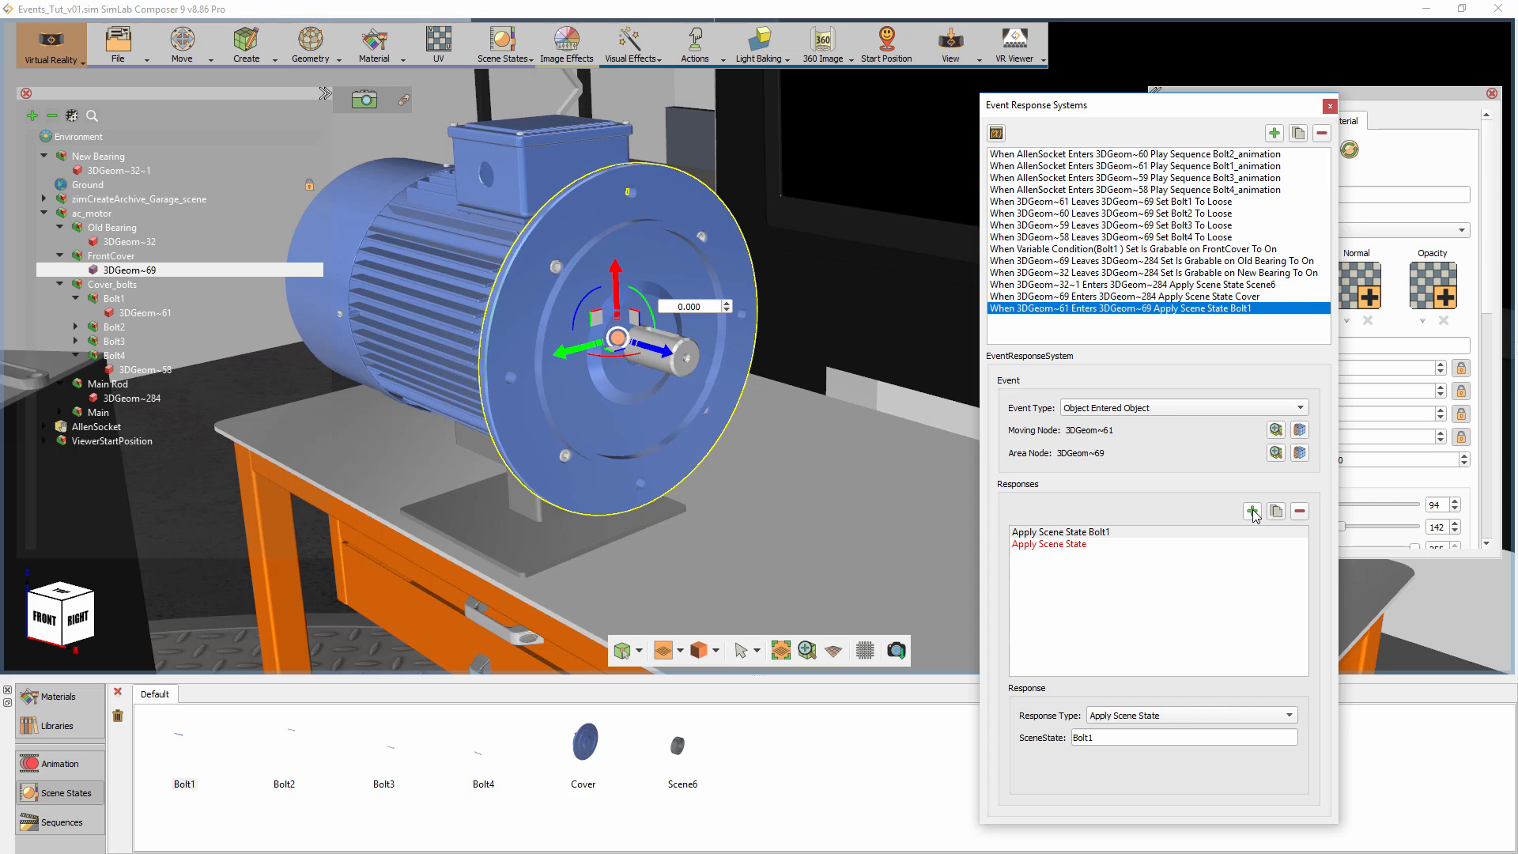
click(1058, 546)
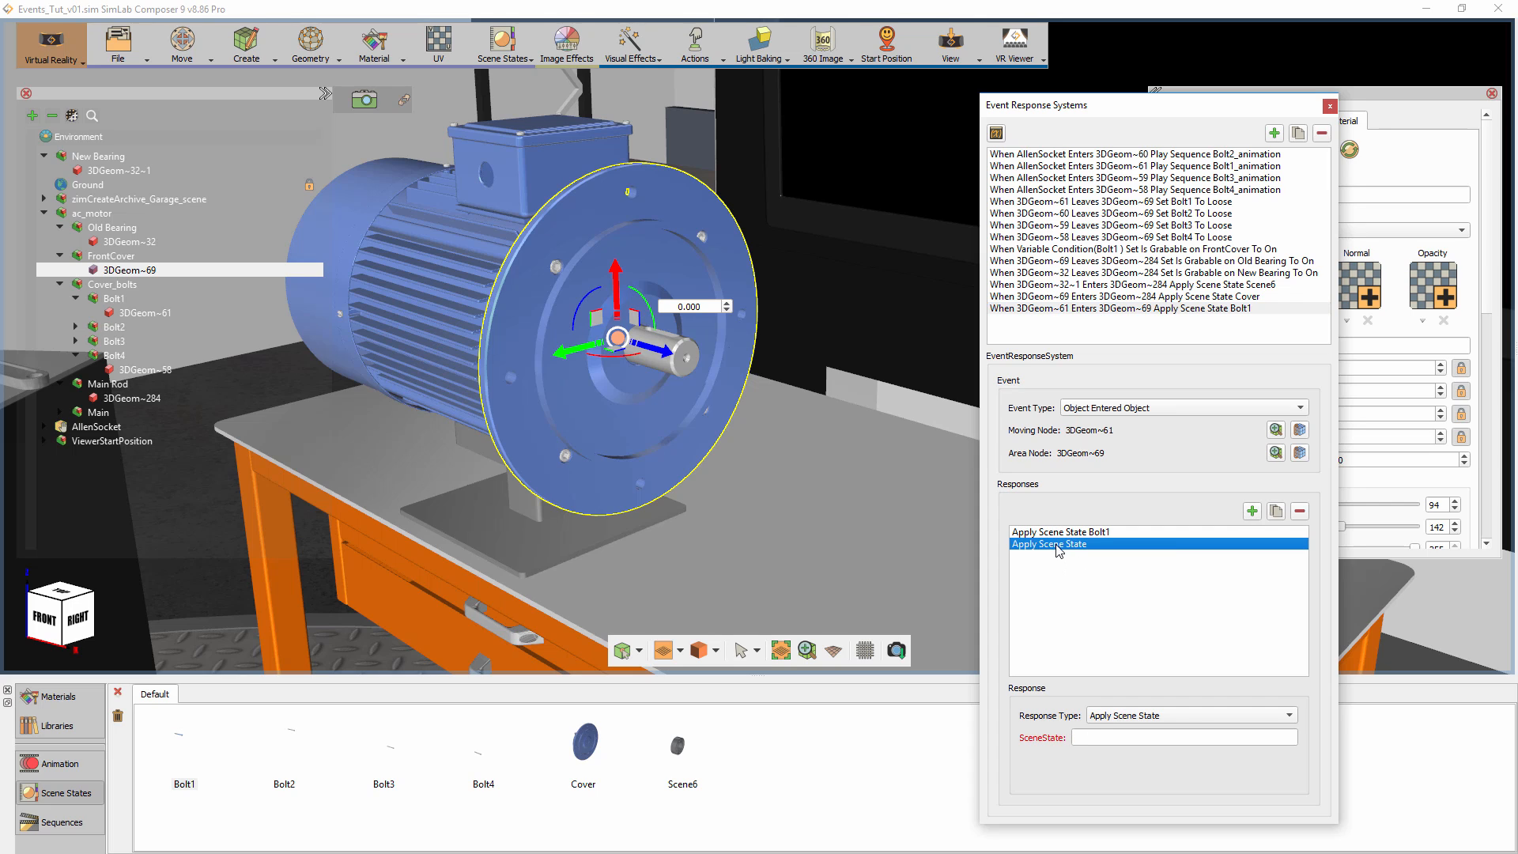
click(1119, 717)
click(1127, 733)
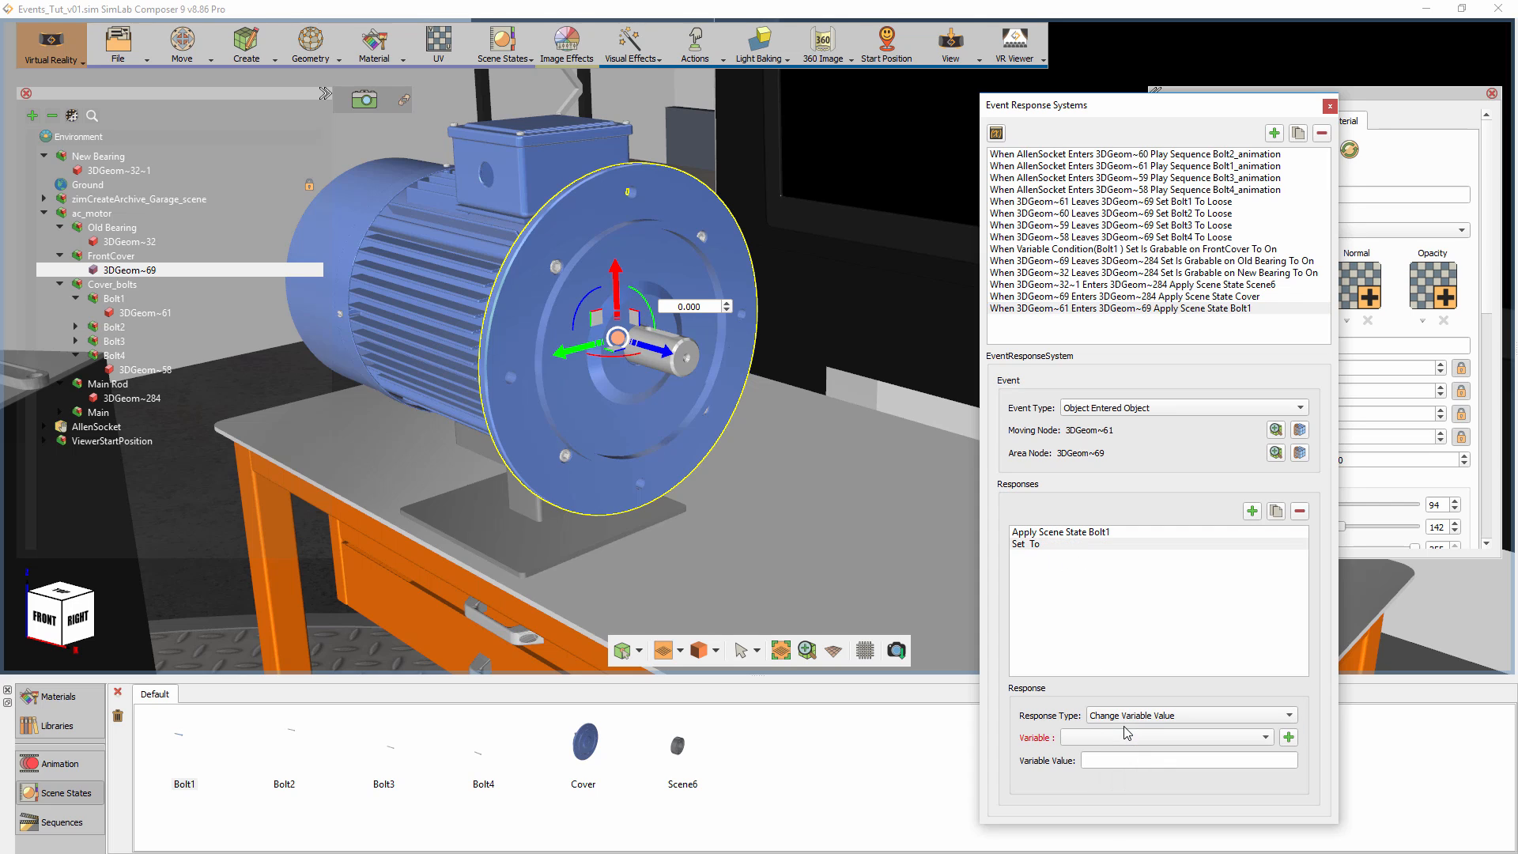
click(1124, 742)
click(1115, 753)
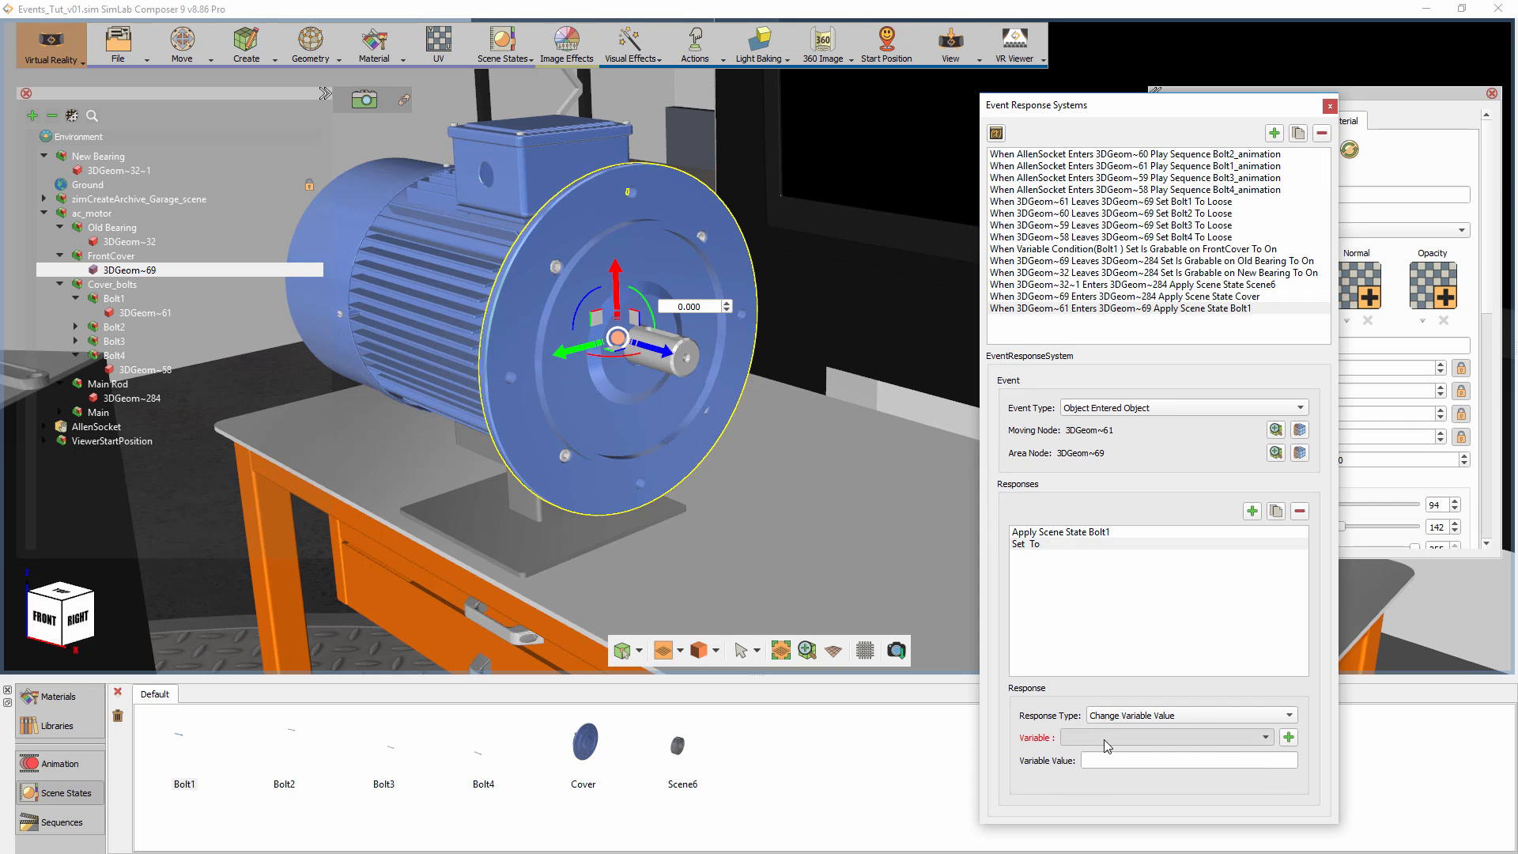
click(1119, 760)
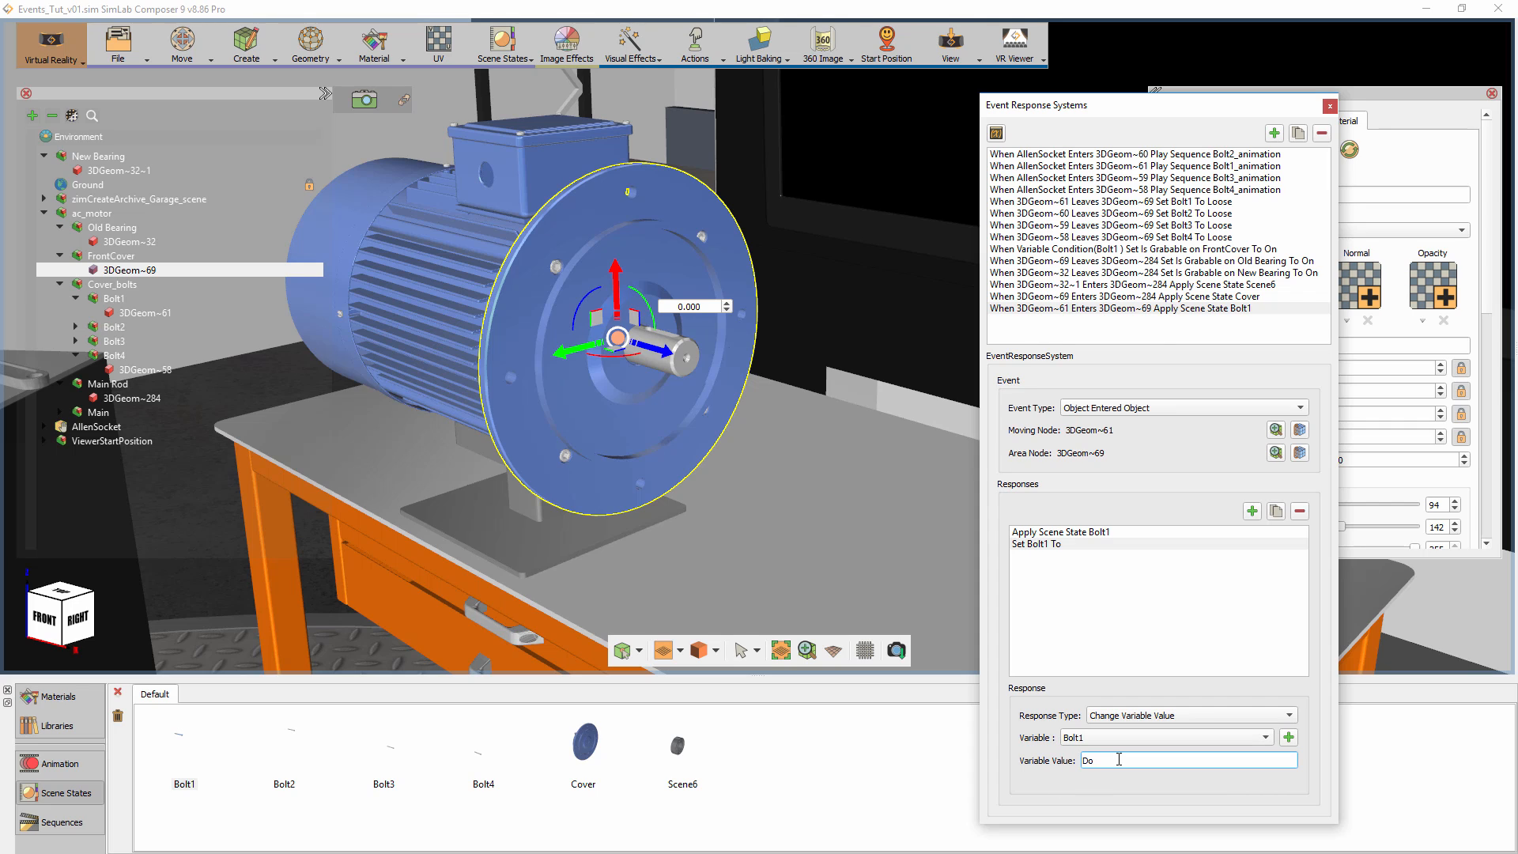
Duplicate the Bolt1 entry event and set Bolt2's geometry as the copy's moving node.
click(1159, 310)
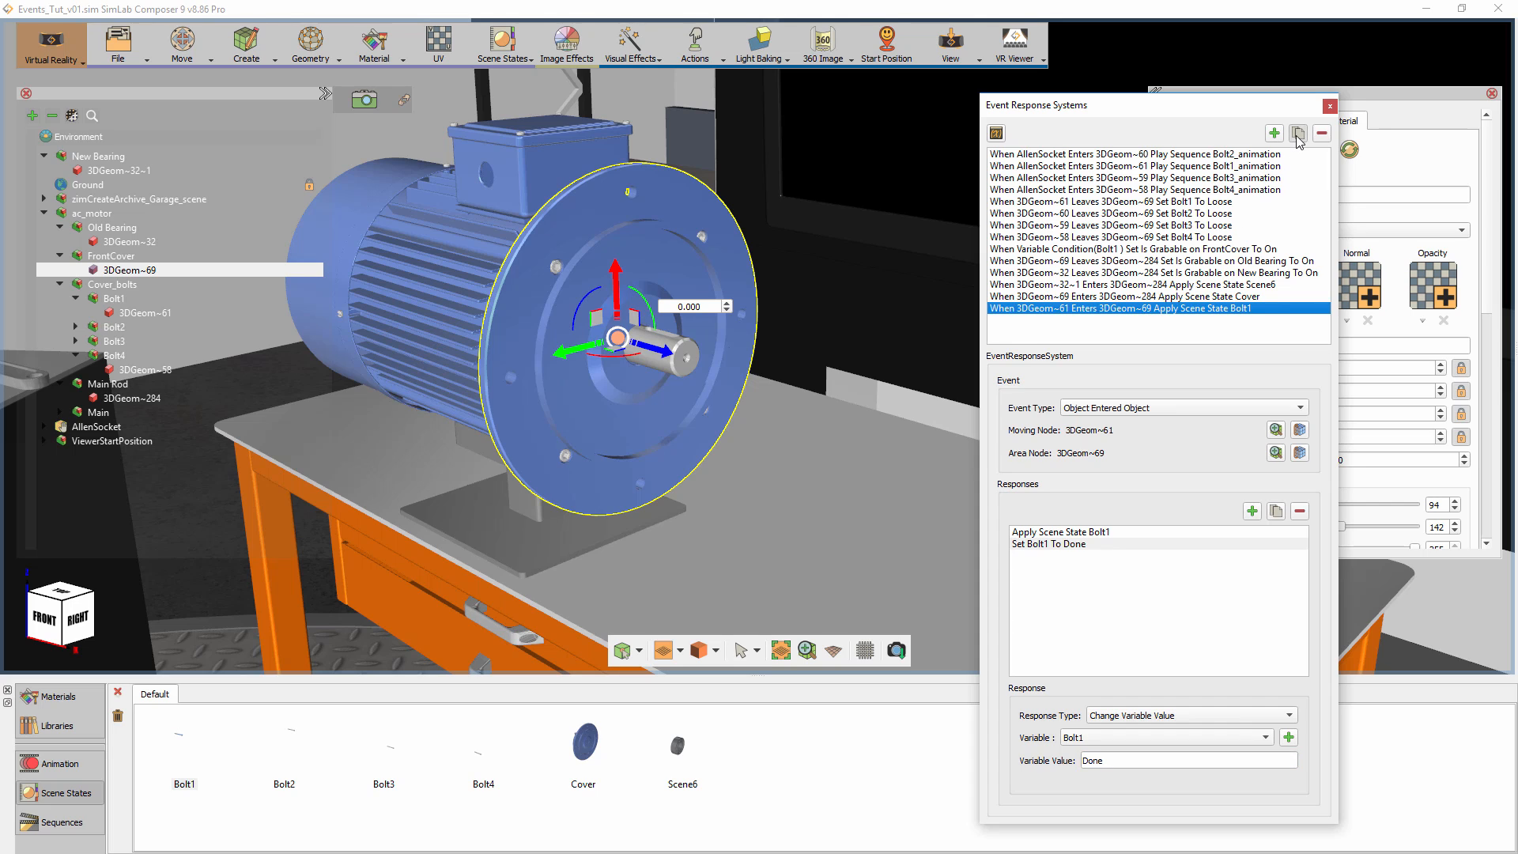
click(1297, 134)
click(1160, 321)
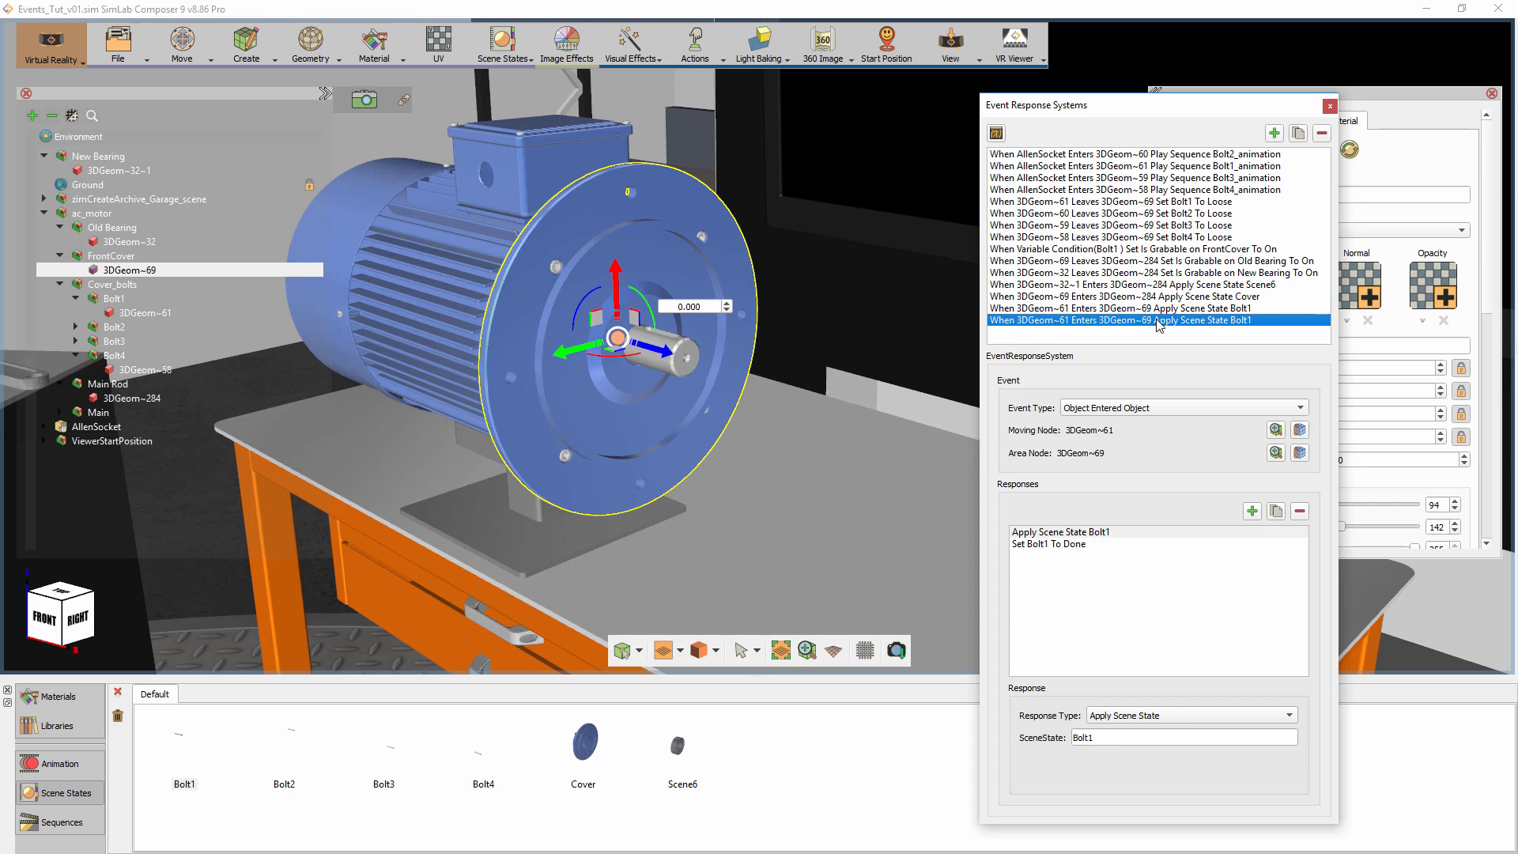
click(704, 236)
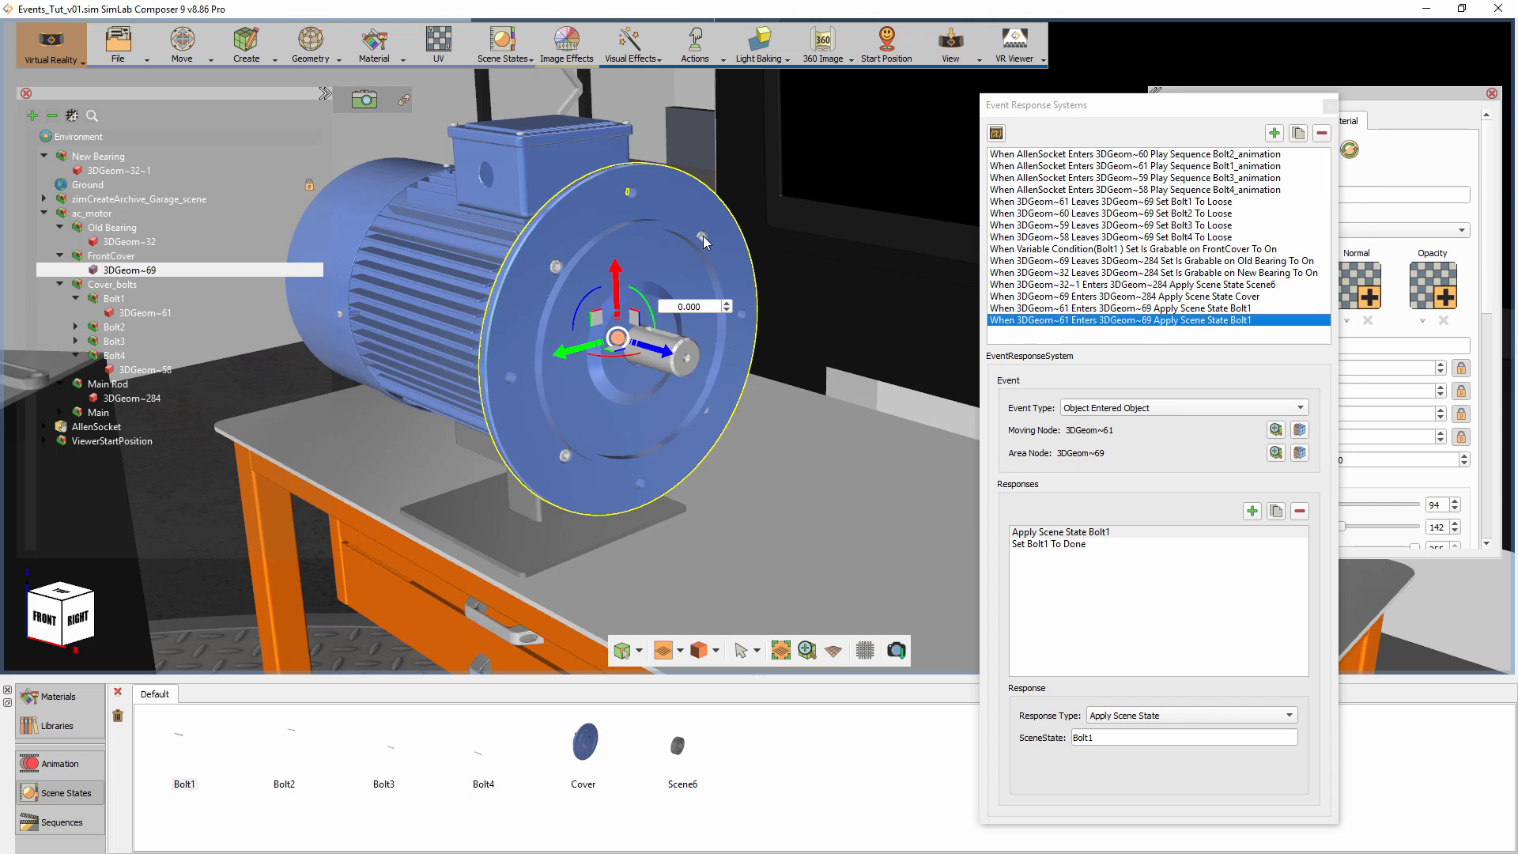
click(1299, 431)
Switch the Bolt2 entry event's responses to scene state Bolt2 and variable Bolt2.
click(1115, 534)
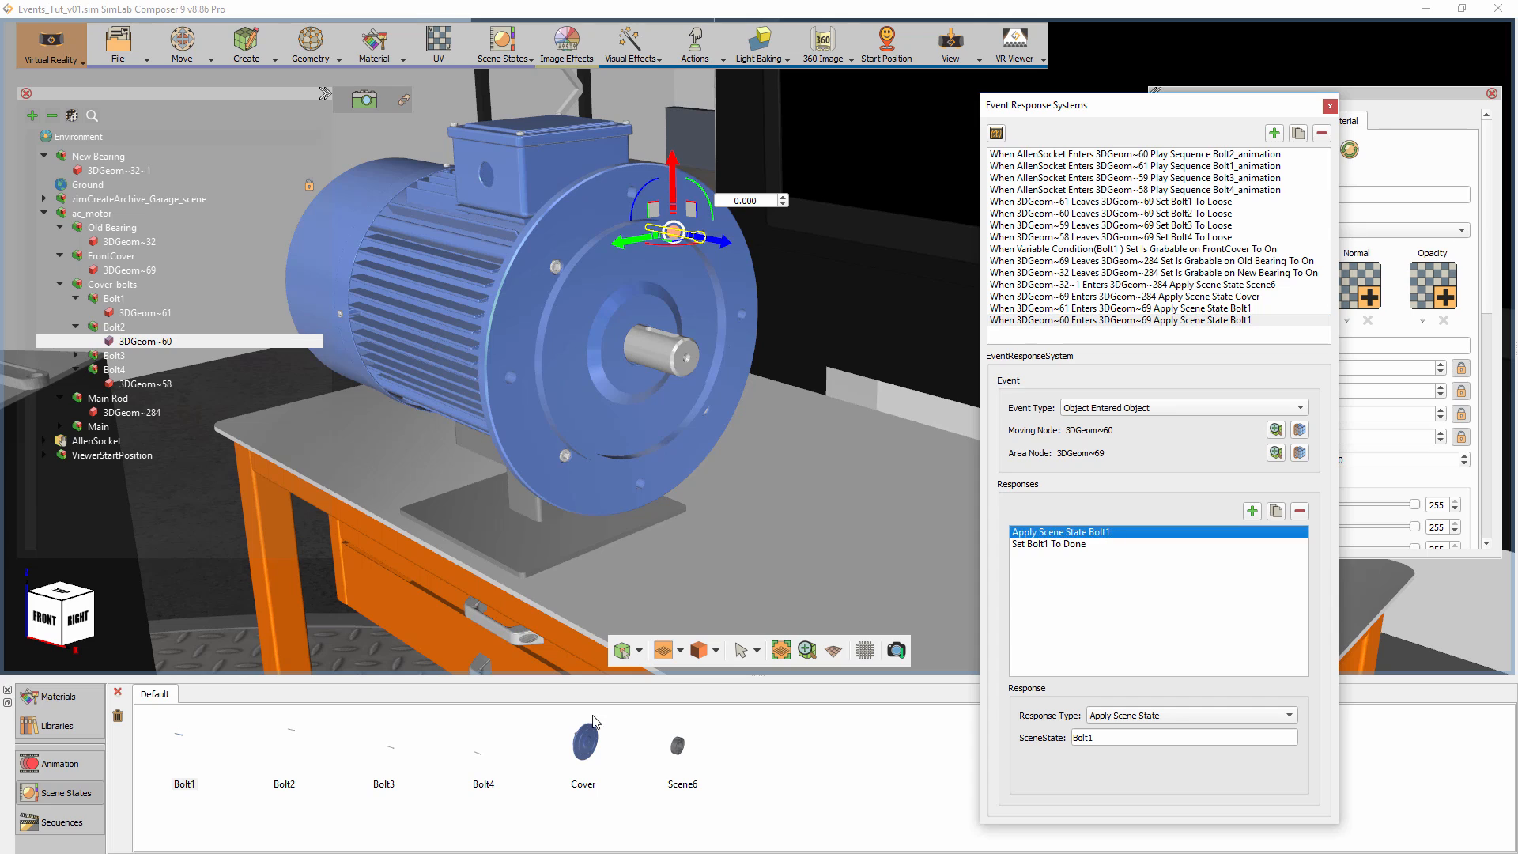
click(294, 751)
click(1055, 545)
click(1084, 738)
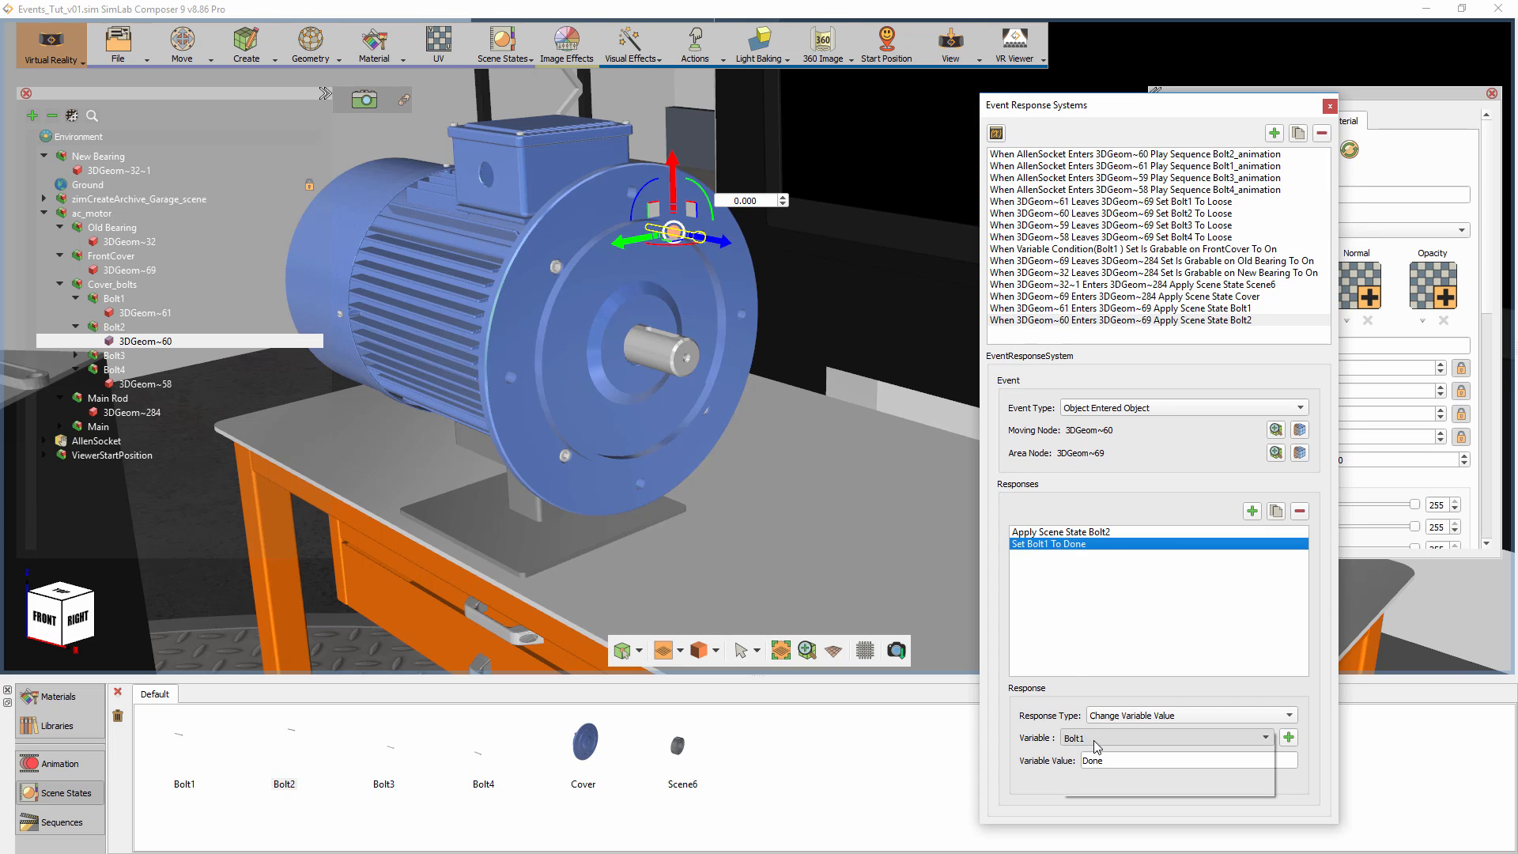
click(1086, 758)
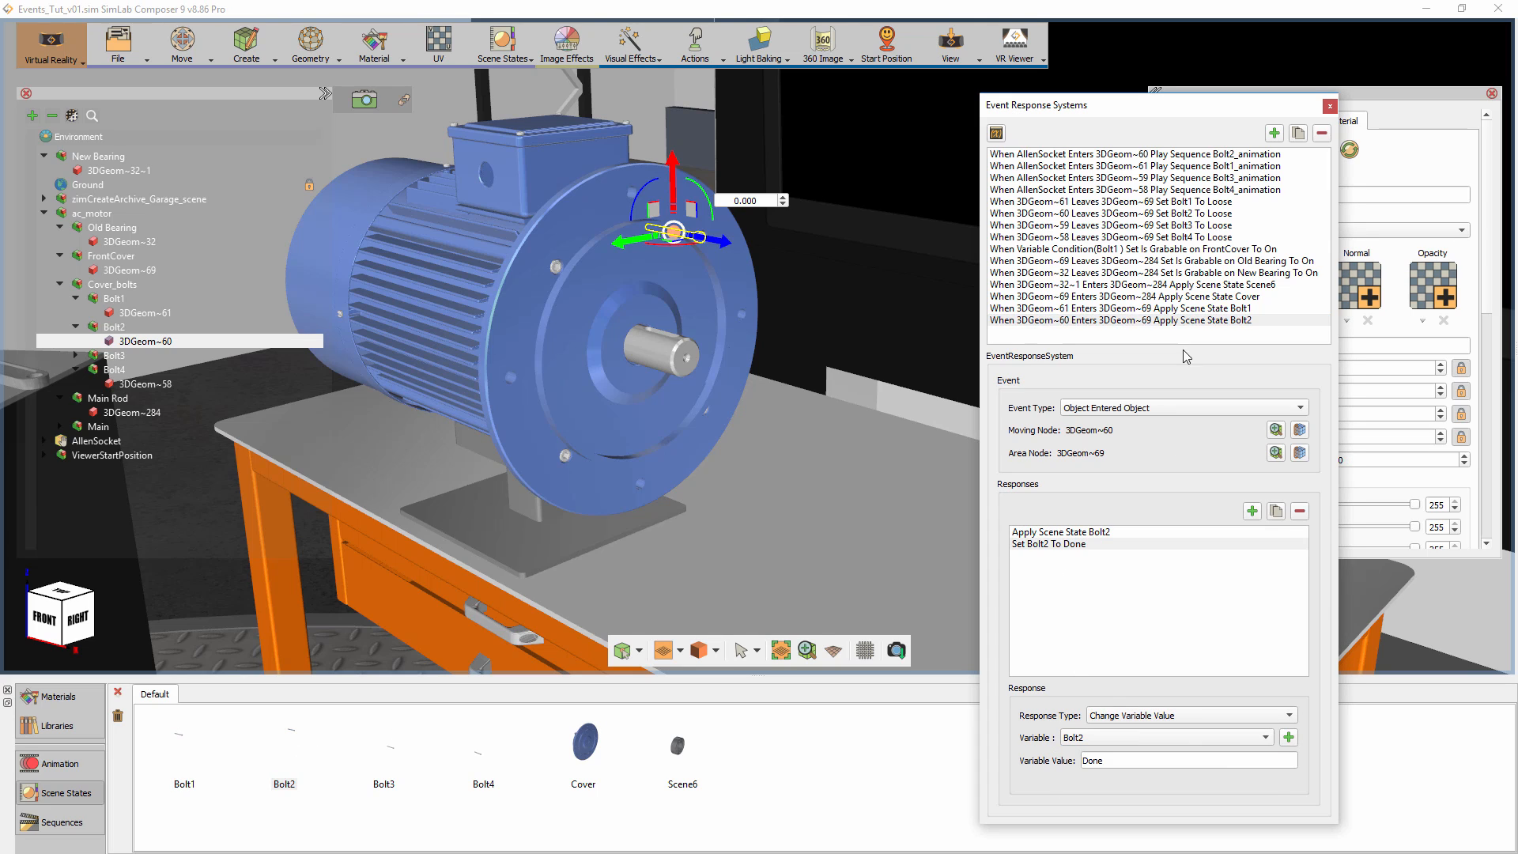
Duplicate the Bolt2 entry event and set Bolt3's geometry as the copy's moving node.
click(1187, 324)
click(1298, 133)
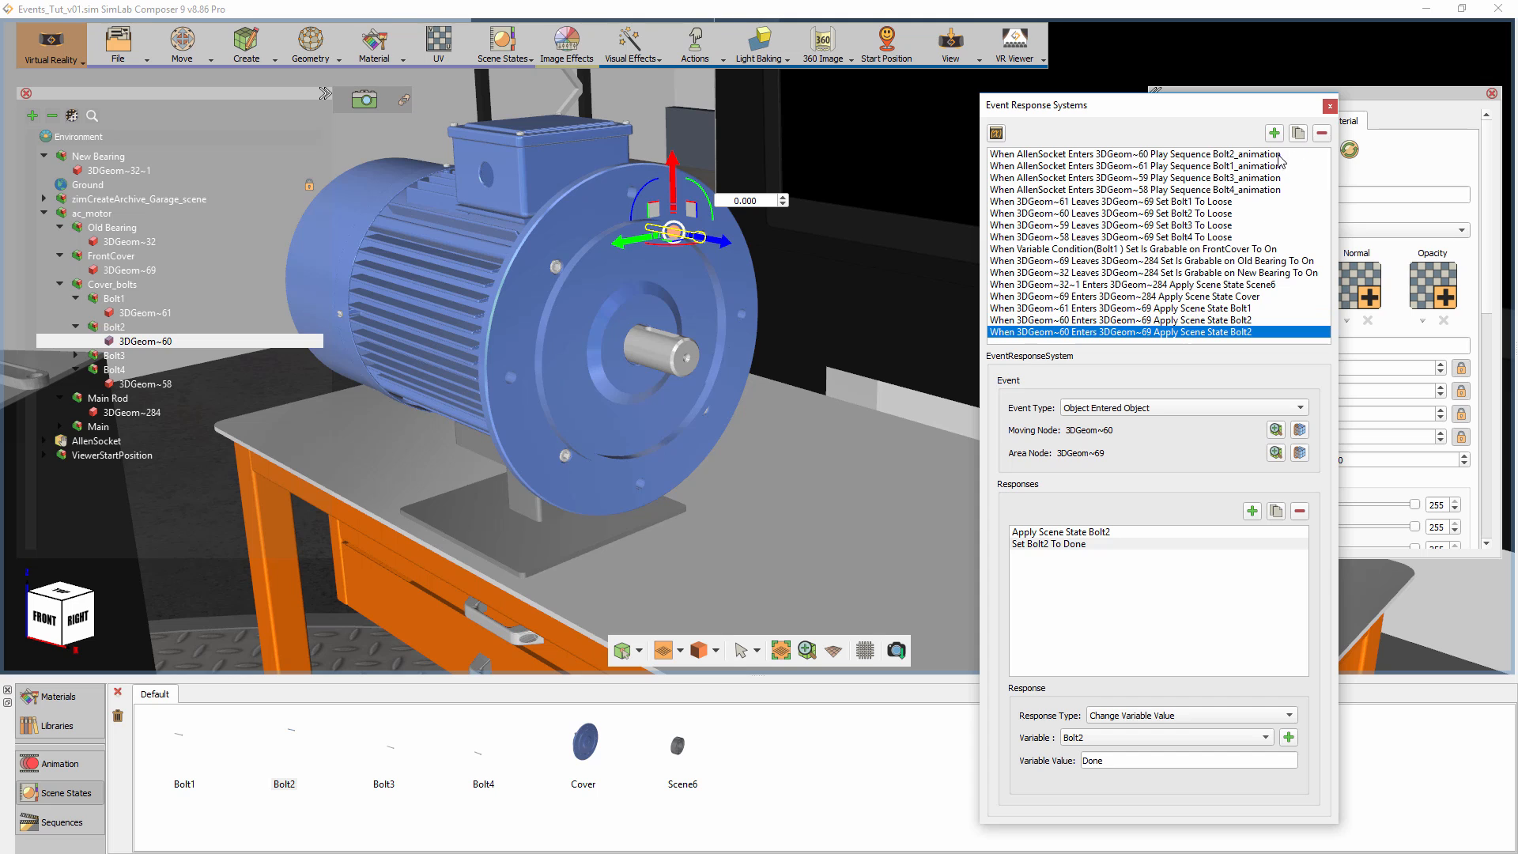
click(1131, 333)
drag(890, 375, 653, 364)
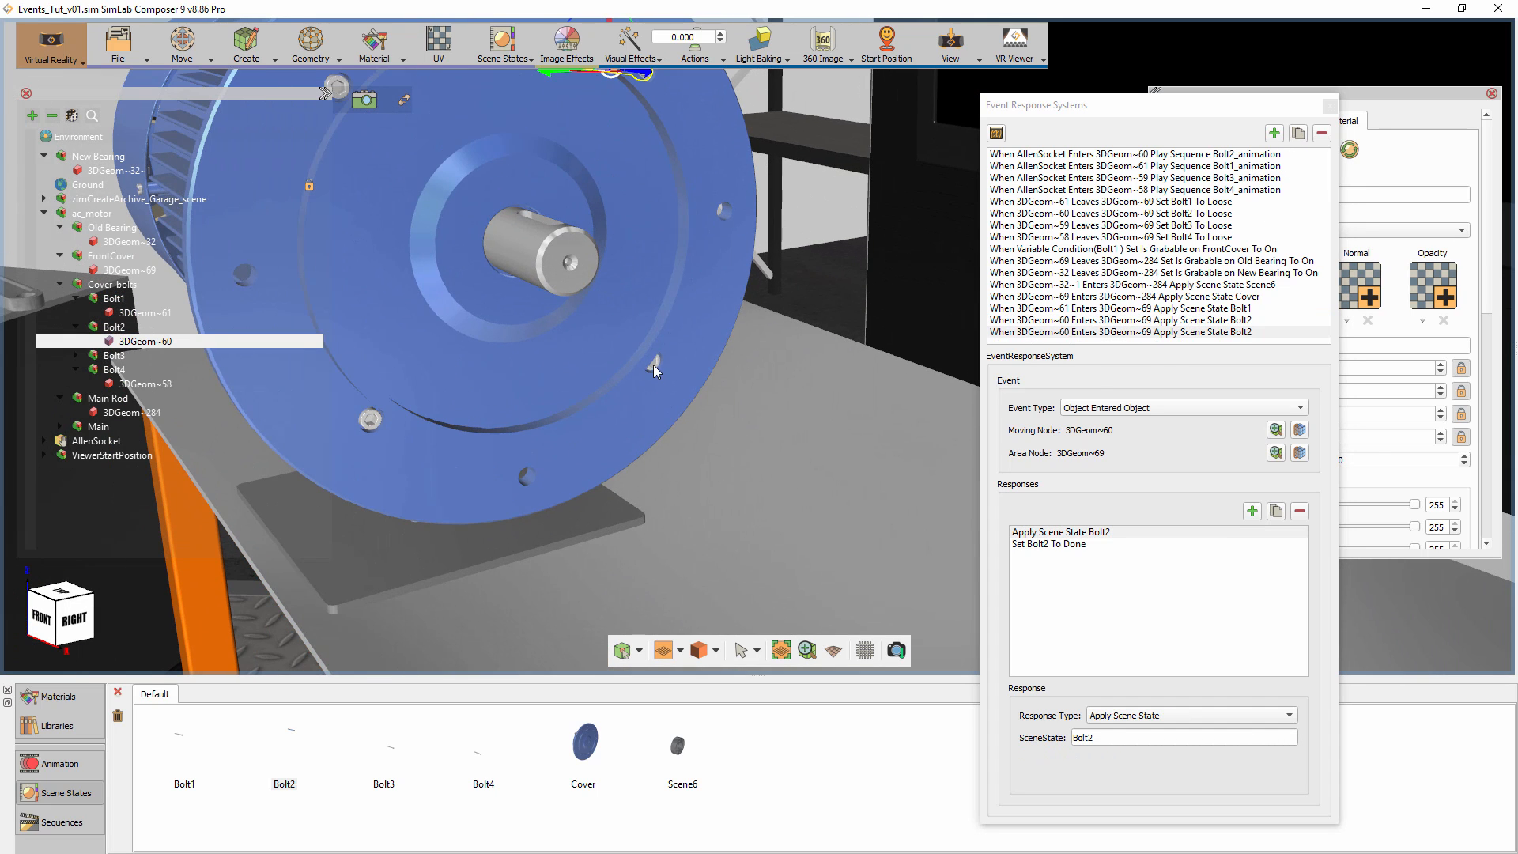
click(653, 364)
click(1300, 429)
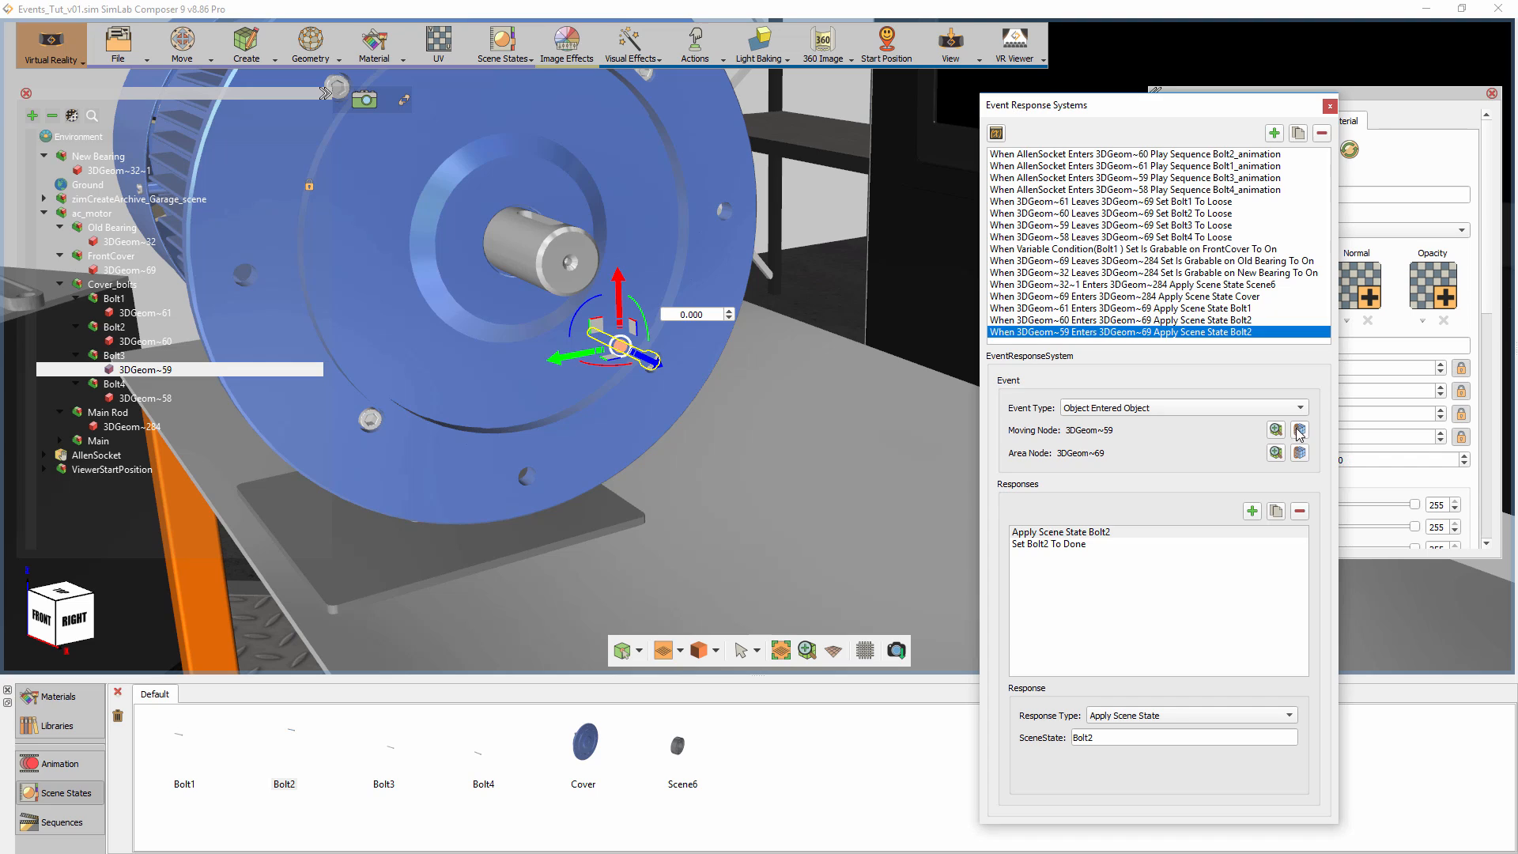
Switch the Bolt3 entry event's responses to scene state Bolt3 and variable Bolt3.
click(1099, 532)
click(377, 756)
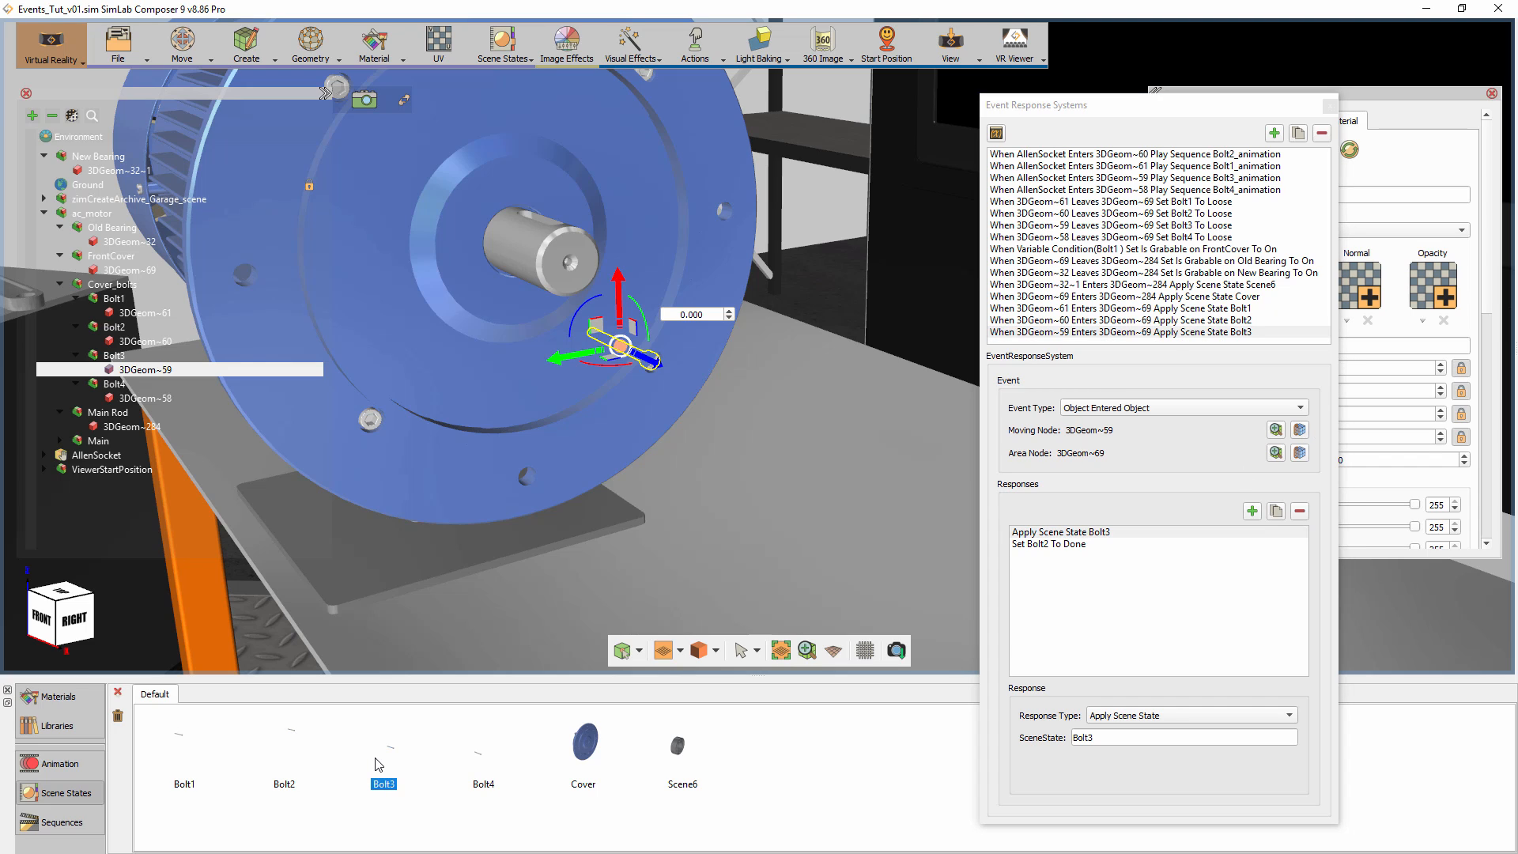
click(1073, 545)
click(1107, 737)
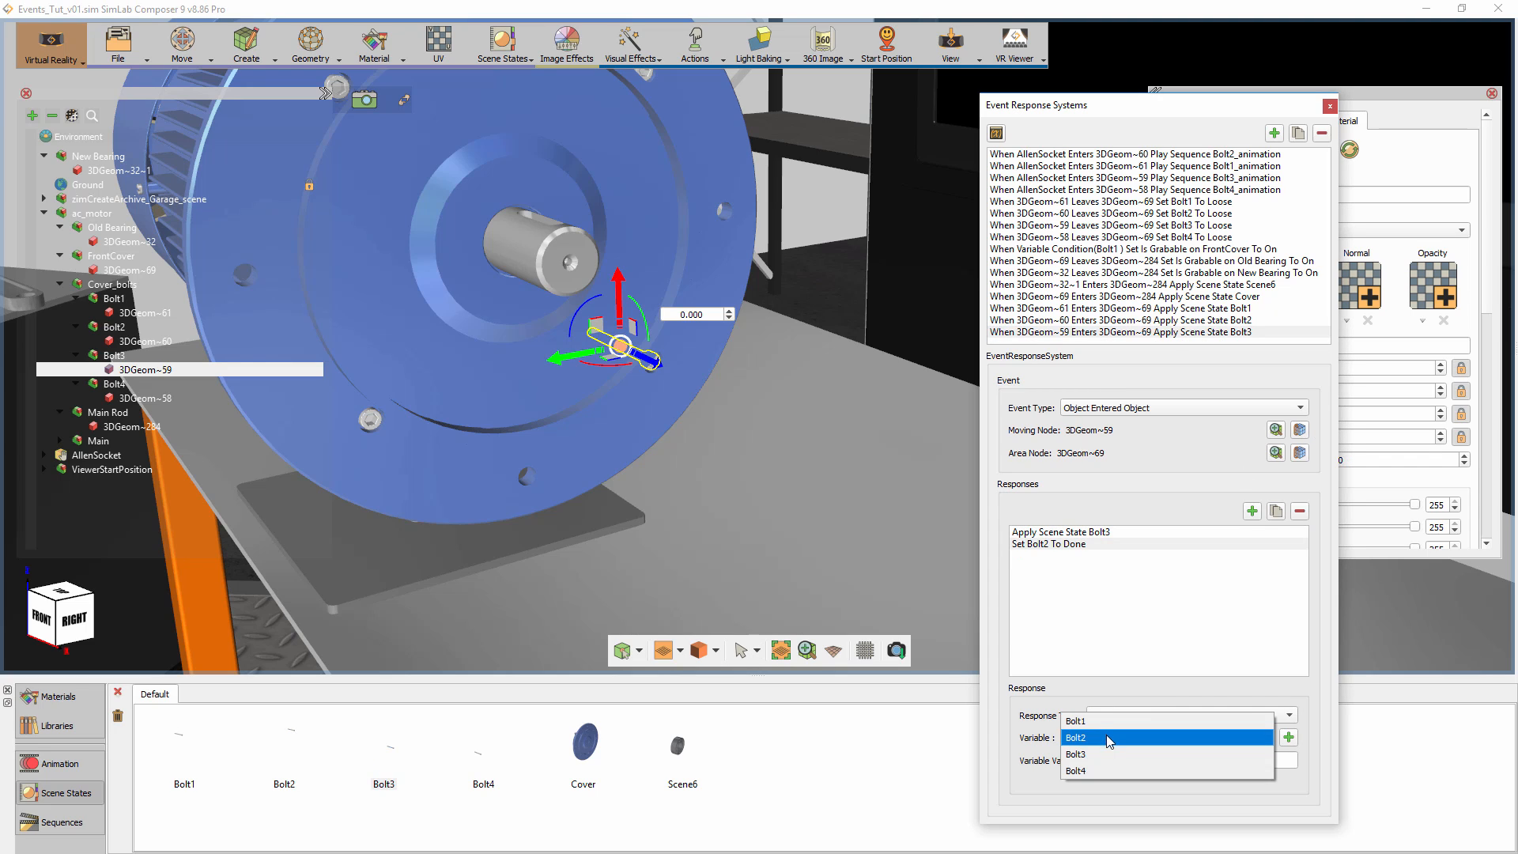
click(1099, 750)
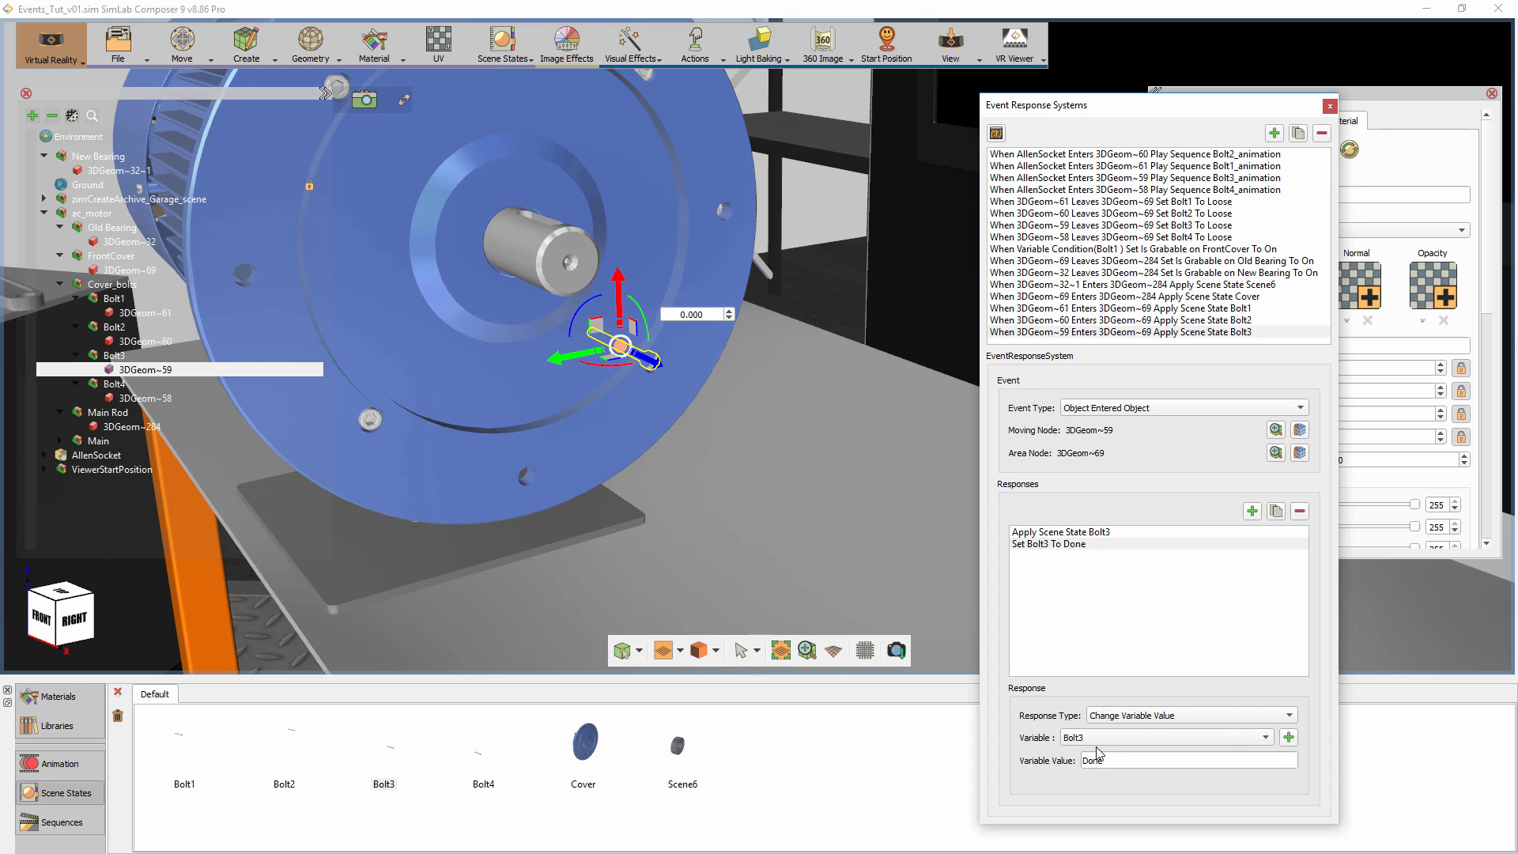
Duplicate the Bolt3 entry event and set Bolt4's geometry as the copy's moving node.
click(1165, 332)
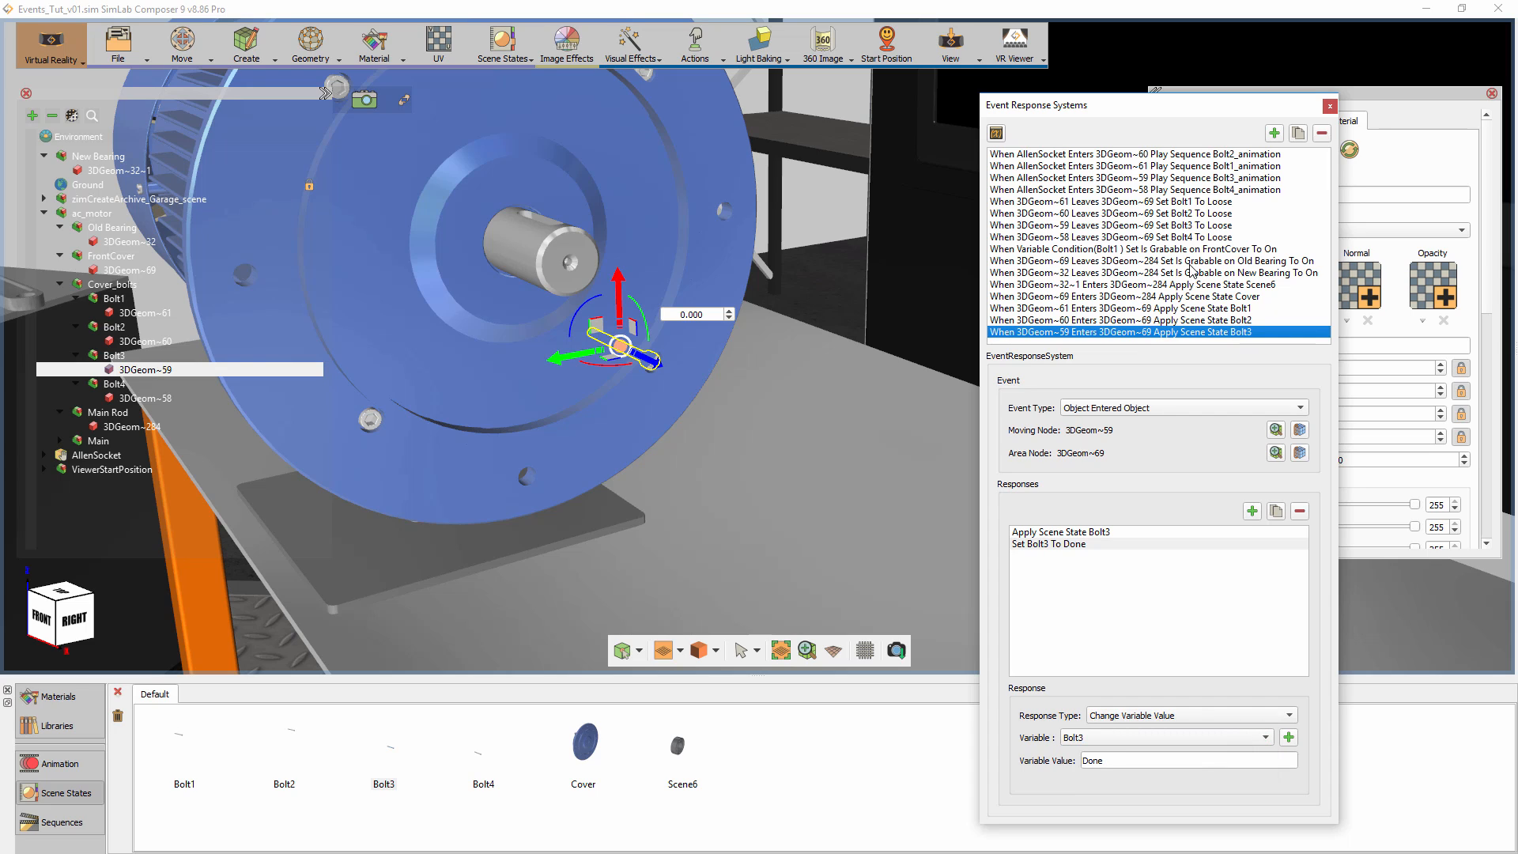
click(1297, 134)
click(1185, 318)
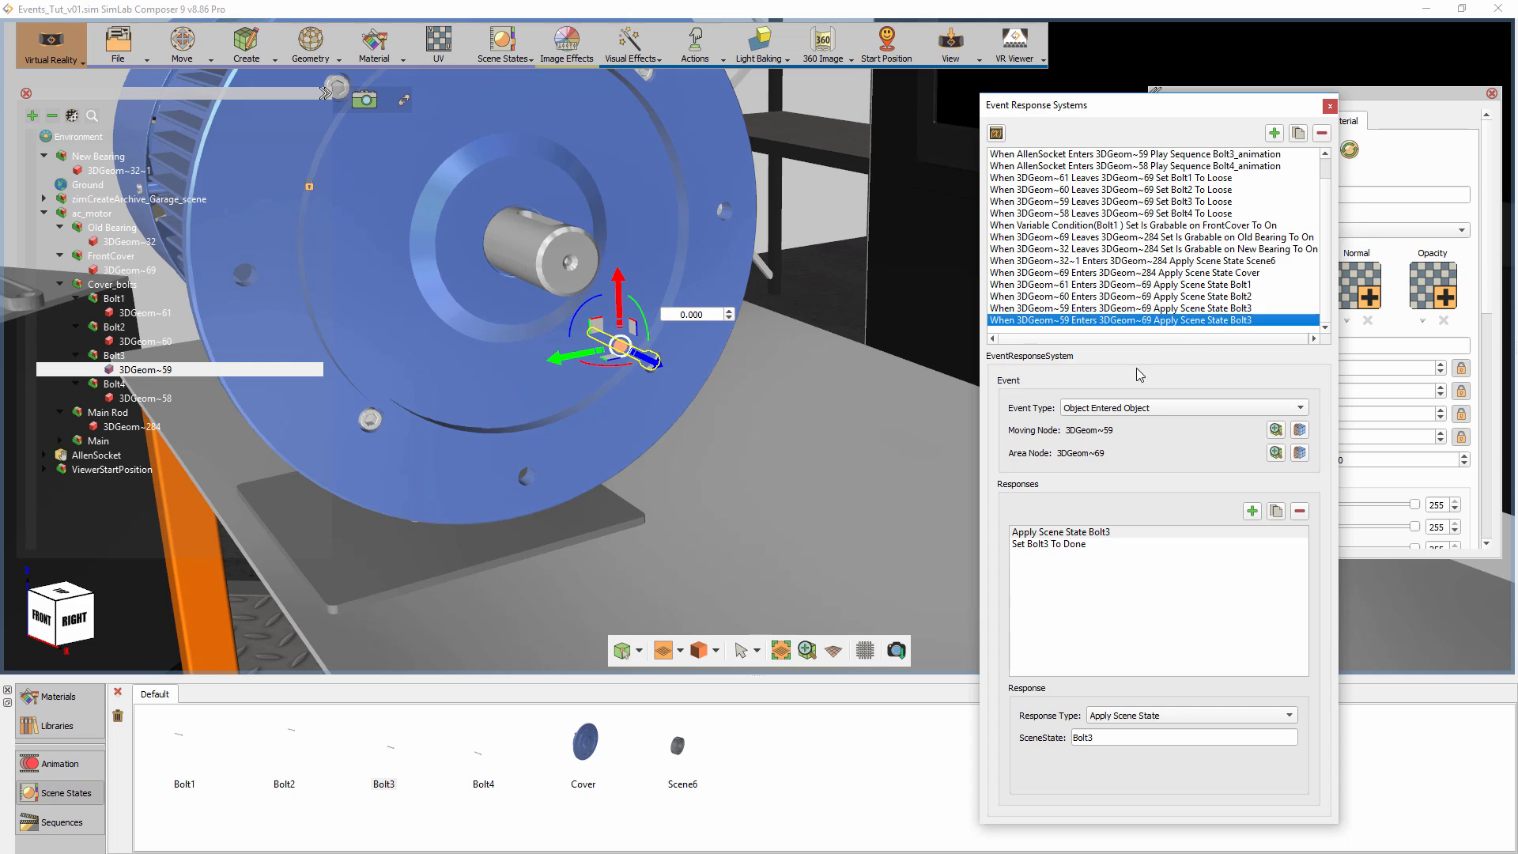
middle_drag(318, 427, 495, 427)
click(550, 425)
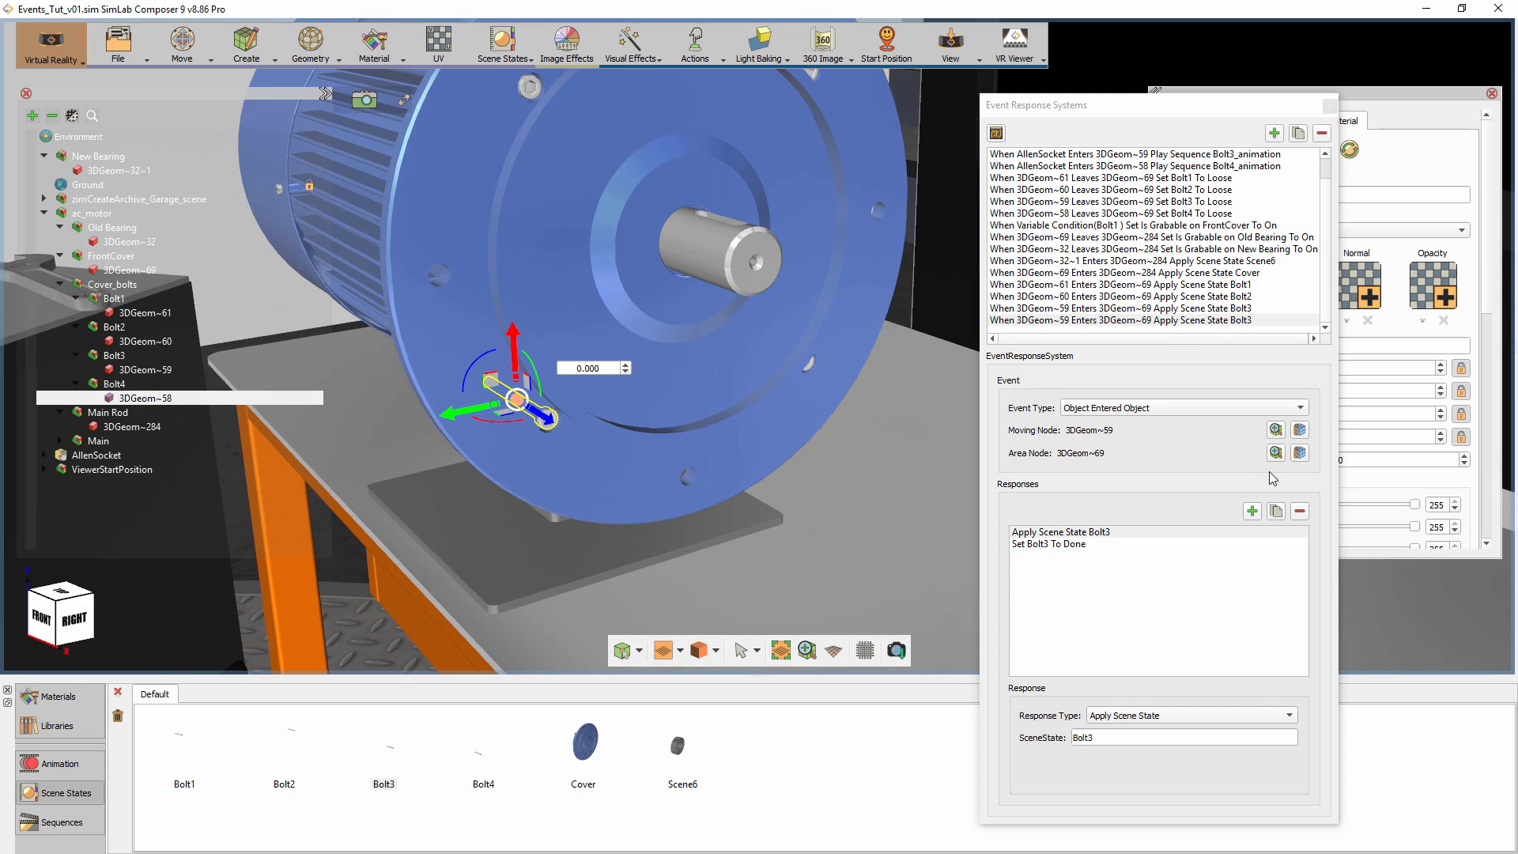
click(1299, 431)
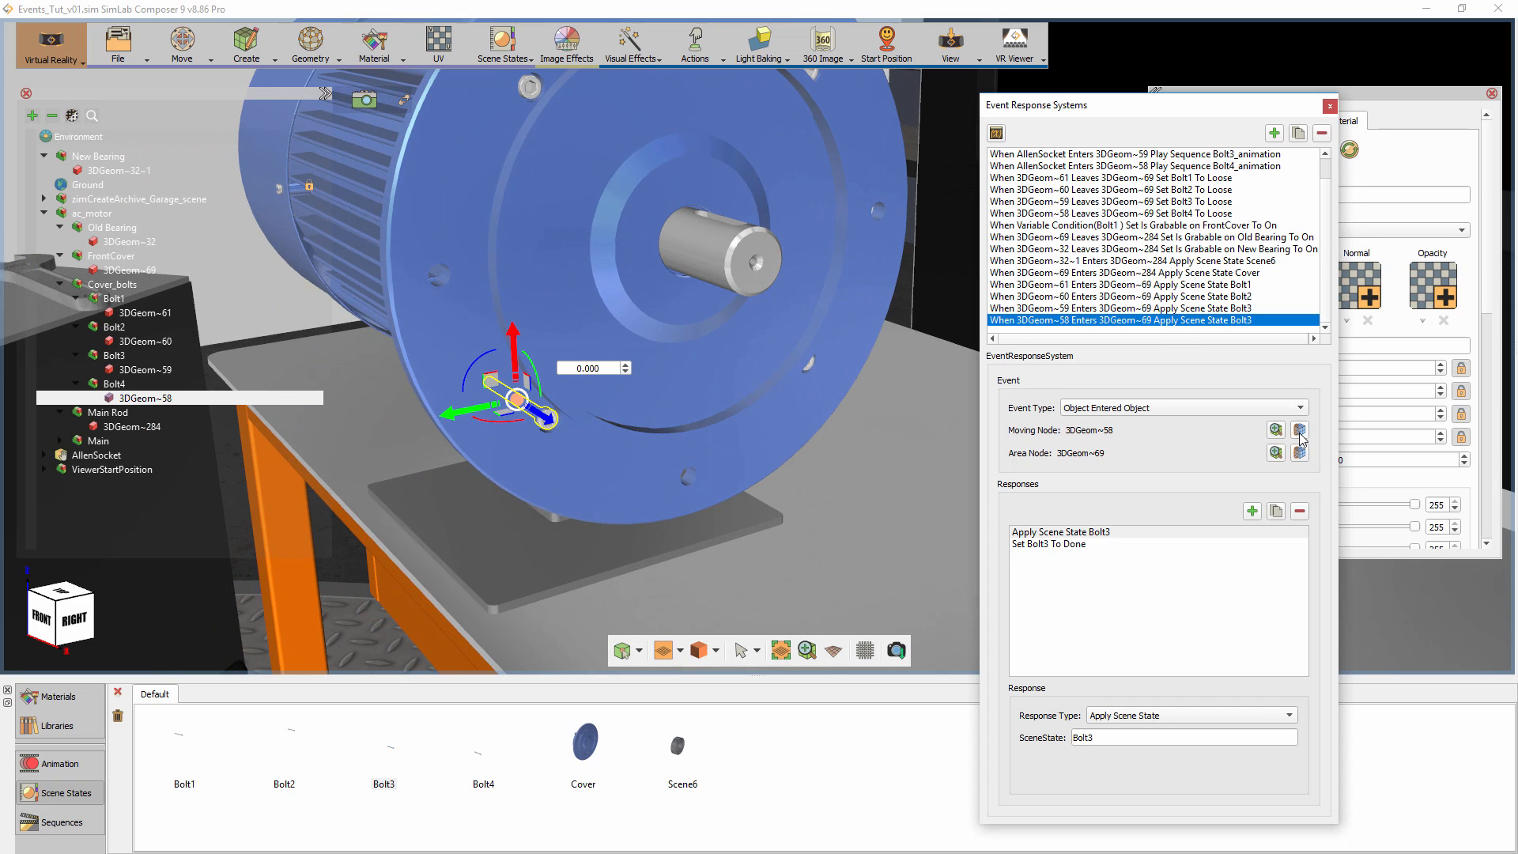
Switch the Bolt4 entry event's responses to scene state Bolt4 and variable Bolt4, and close the event editor.
click(1058, 532)
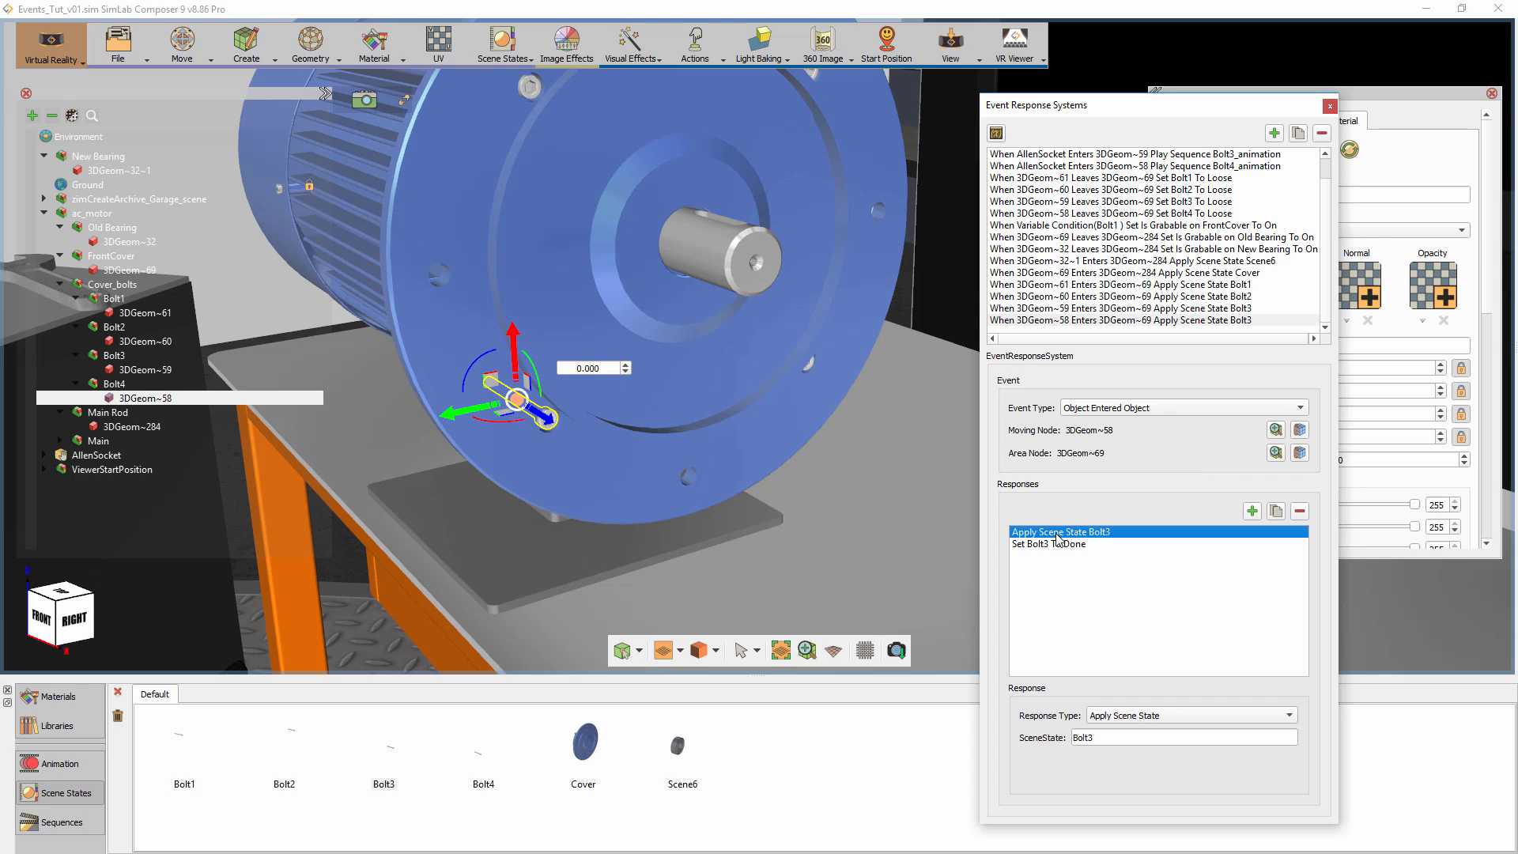
click(485, 761)
click(1087, 546)
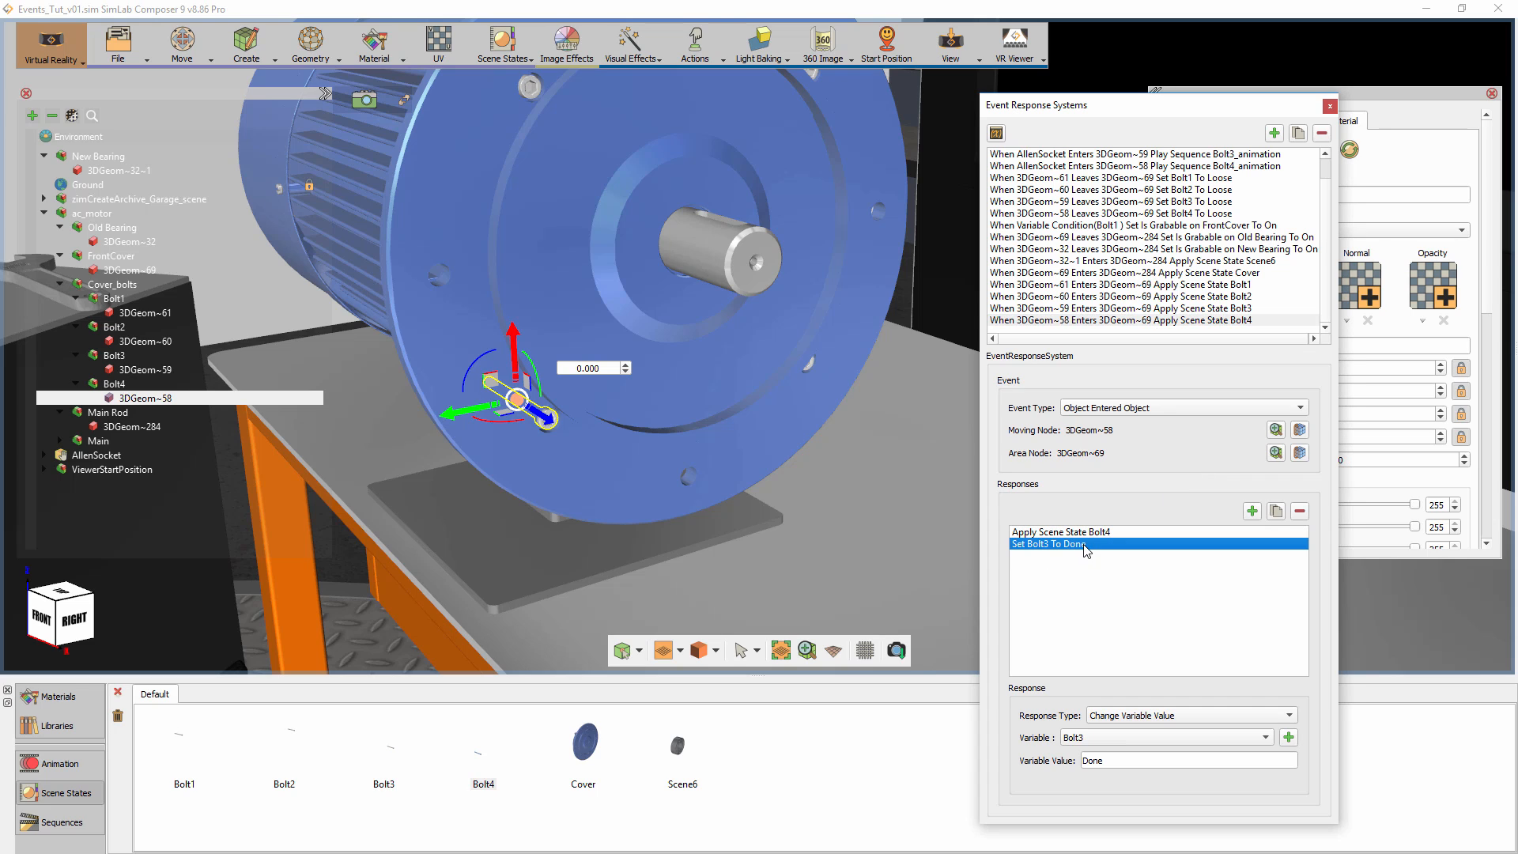
click(1084, 739)
click(1084, 752)
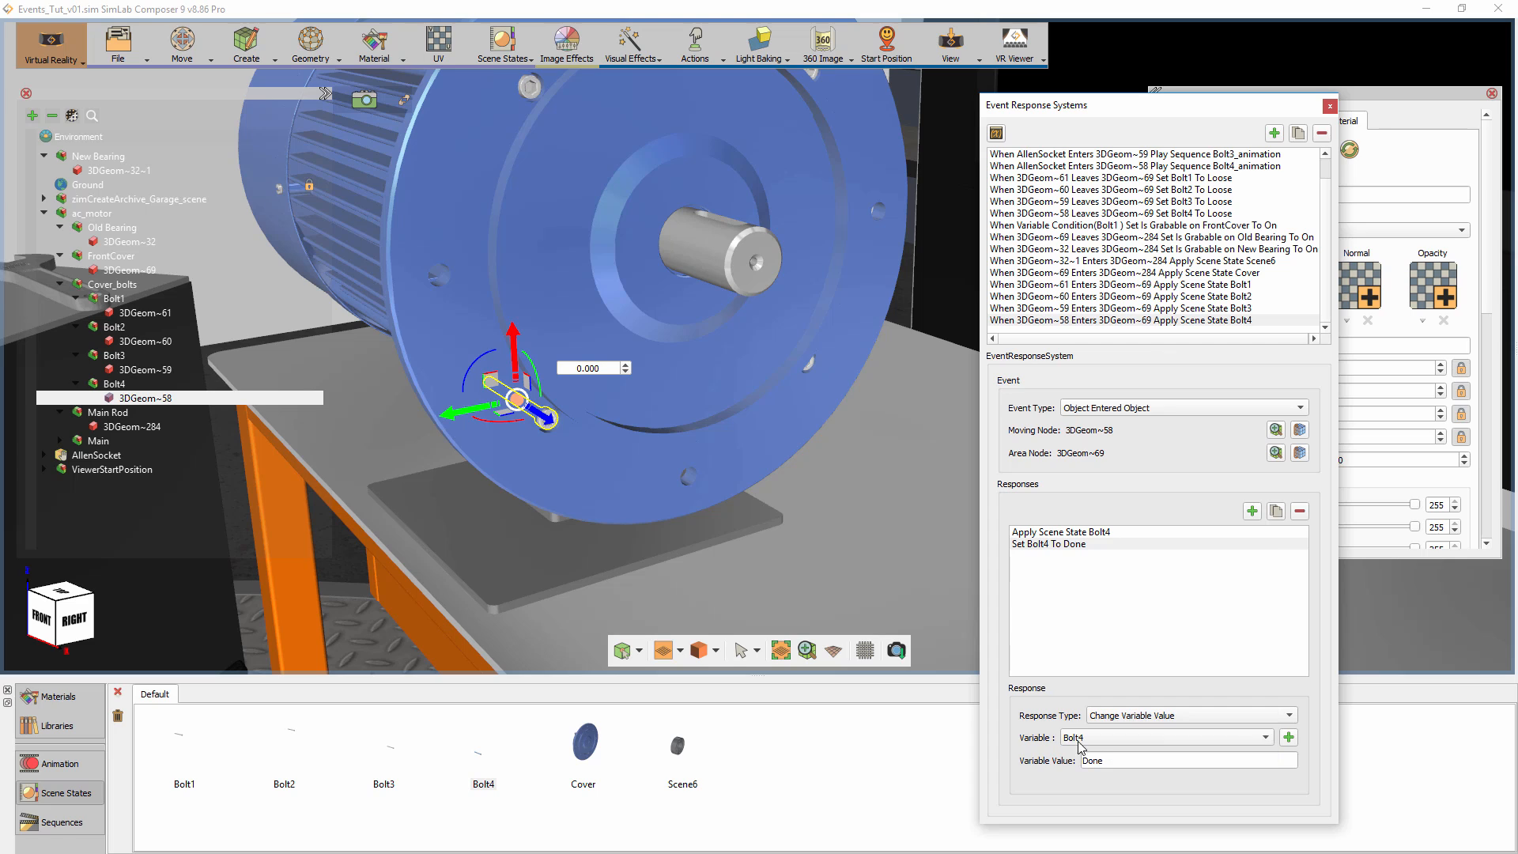
scroll(884, 502, down, 2)
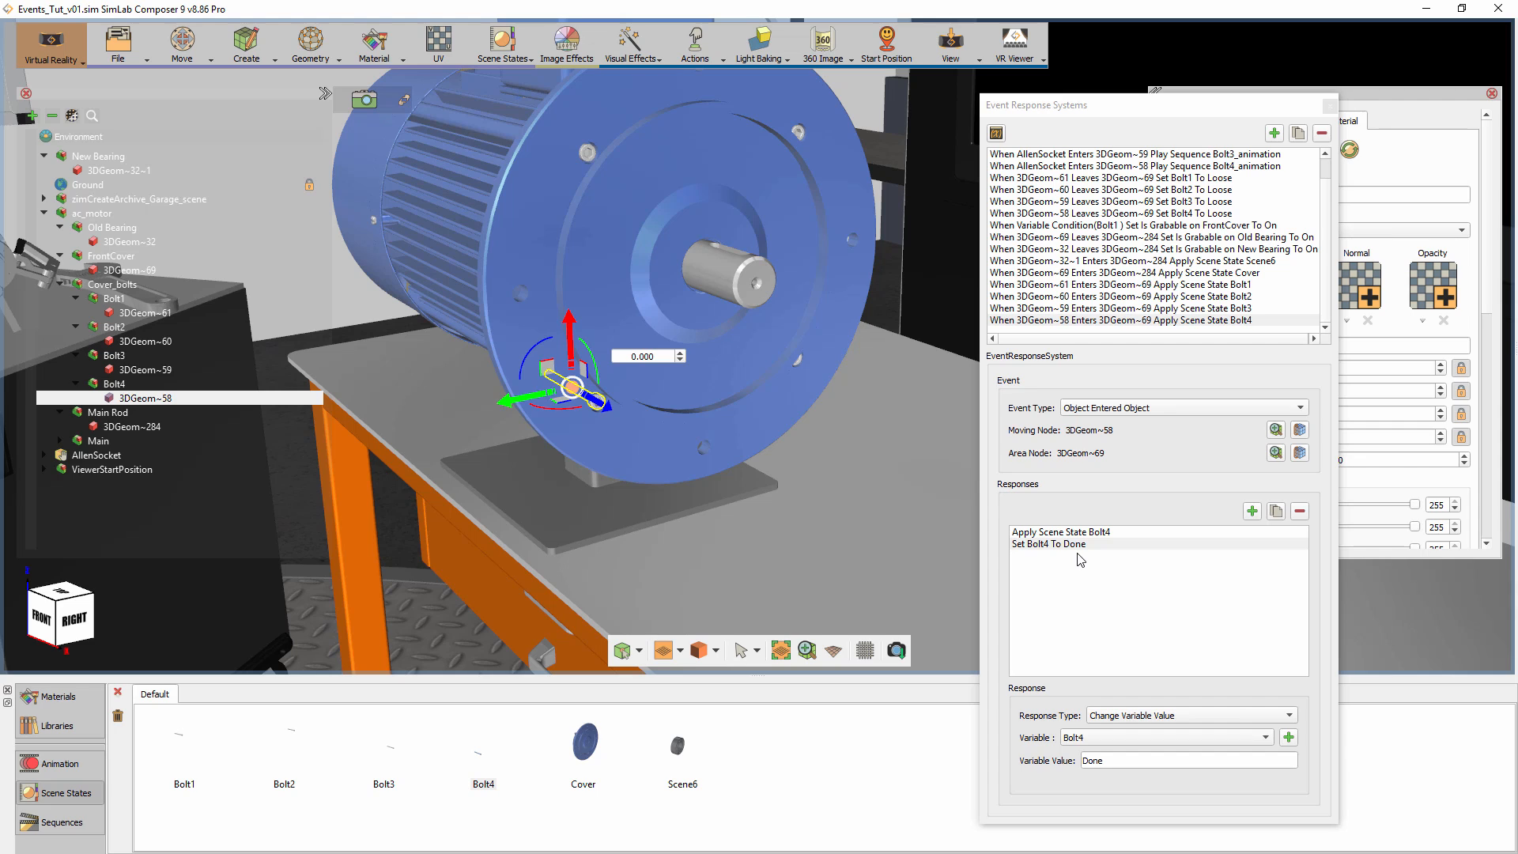
click(1330, 105)
Apply Completion Image.jpg as the texture of the black wall screen behind the motor and set its material colour to white.
scroll(941, 336, down, 5)
middle_drag(941, 335, 979, 269)
scroll(949, 269, up, 2)
middle_drag(828, 237, 728, 351)
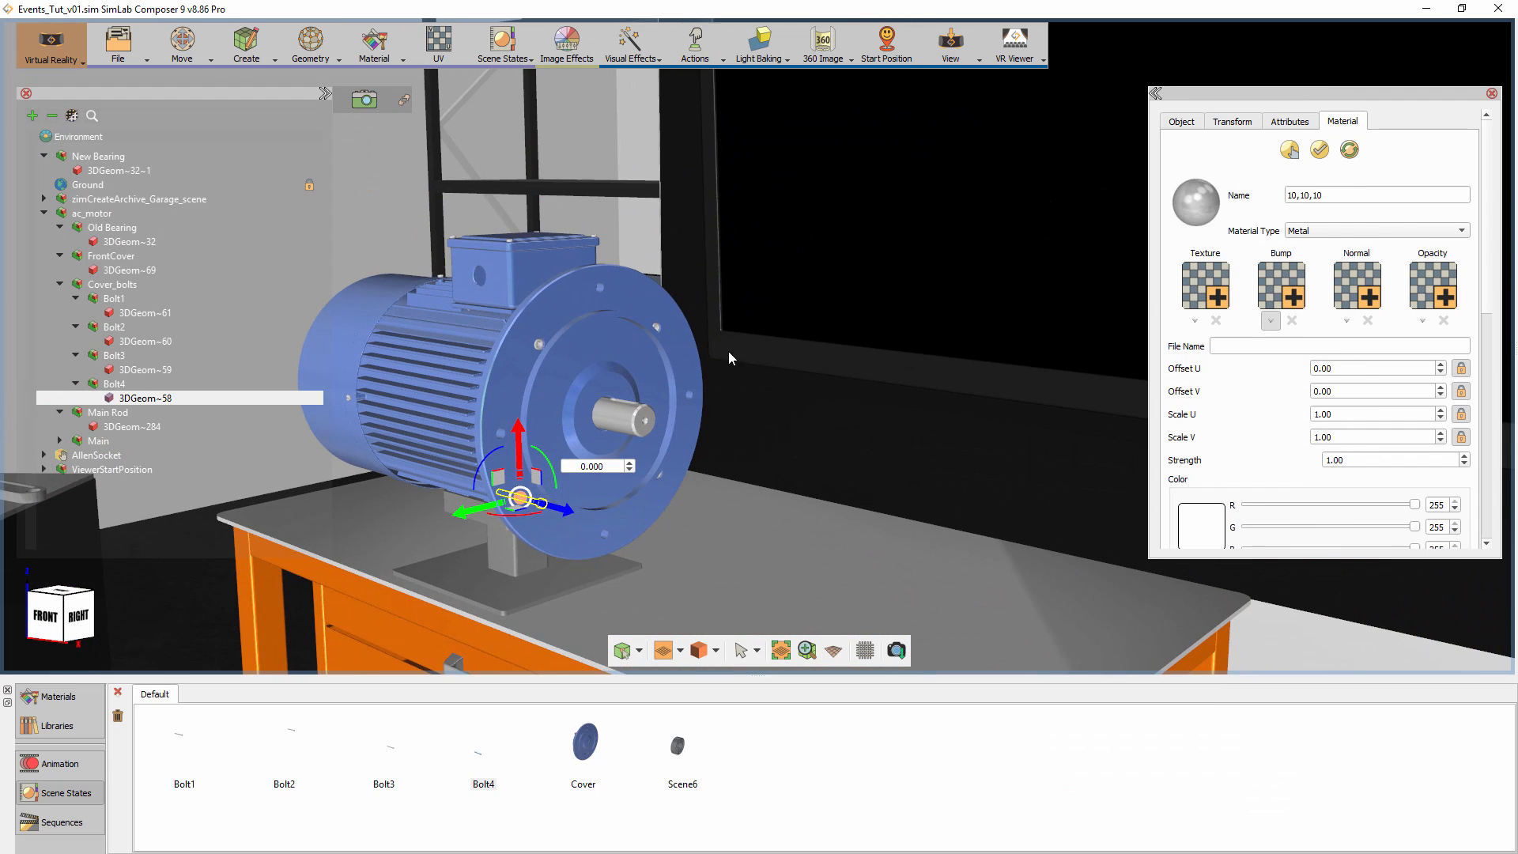
click(989, 231)
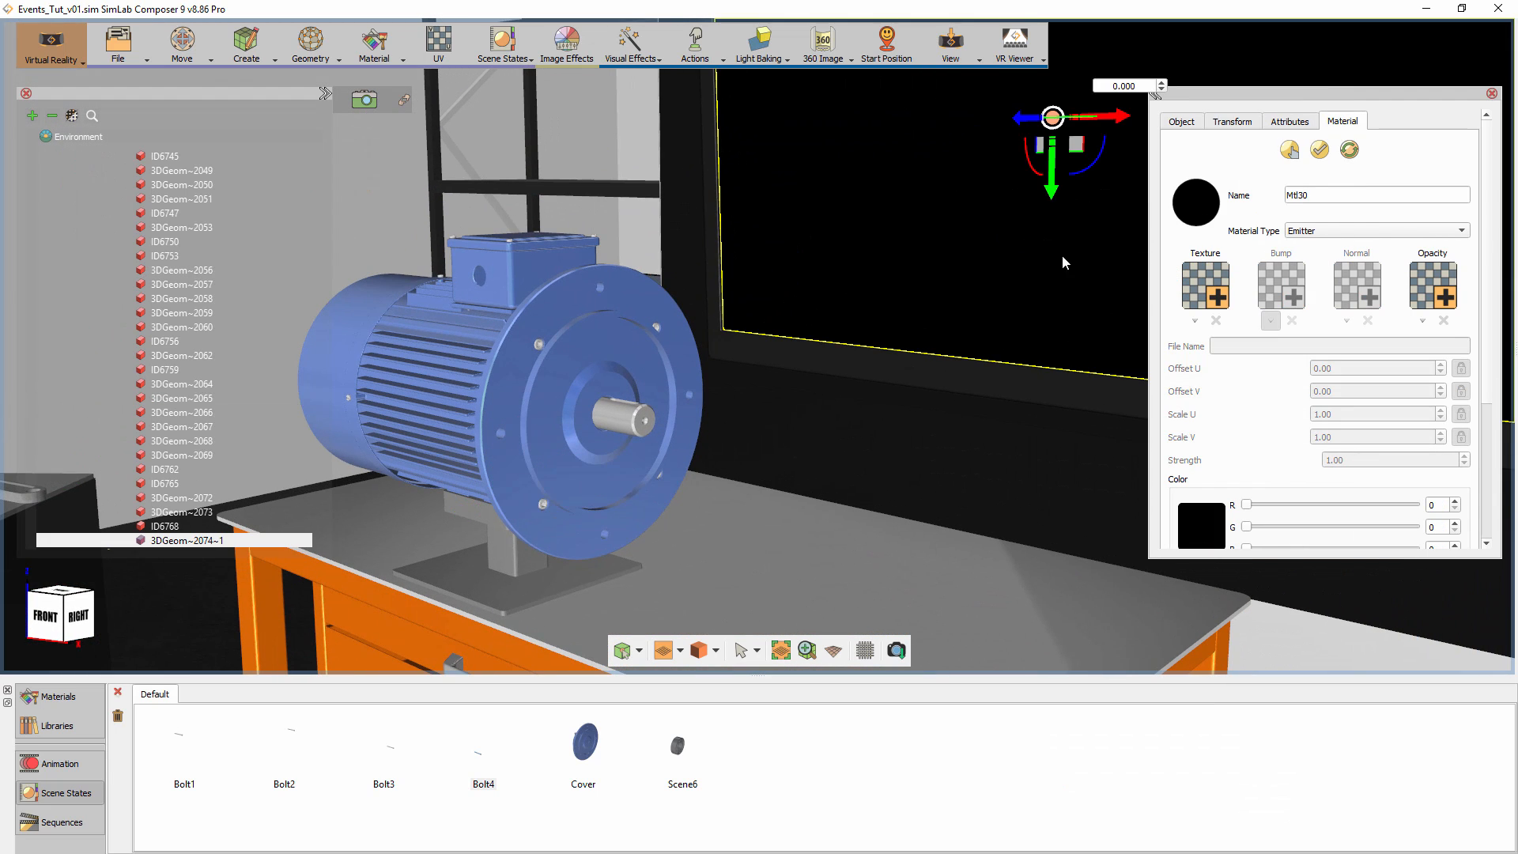
click(1203, 282)
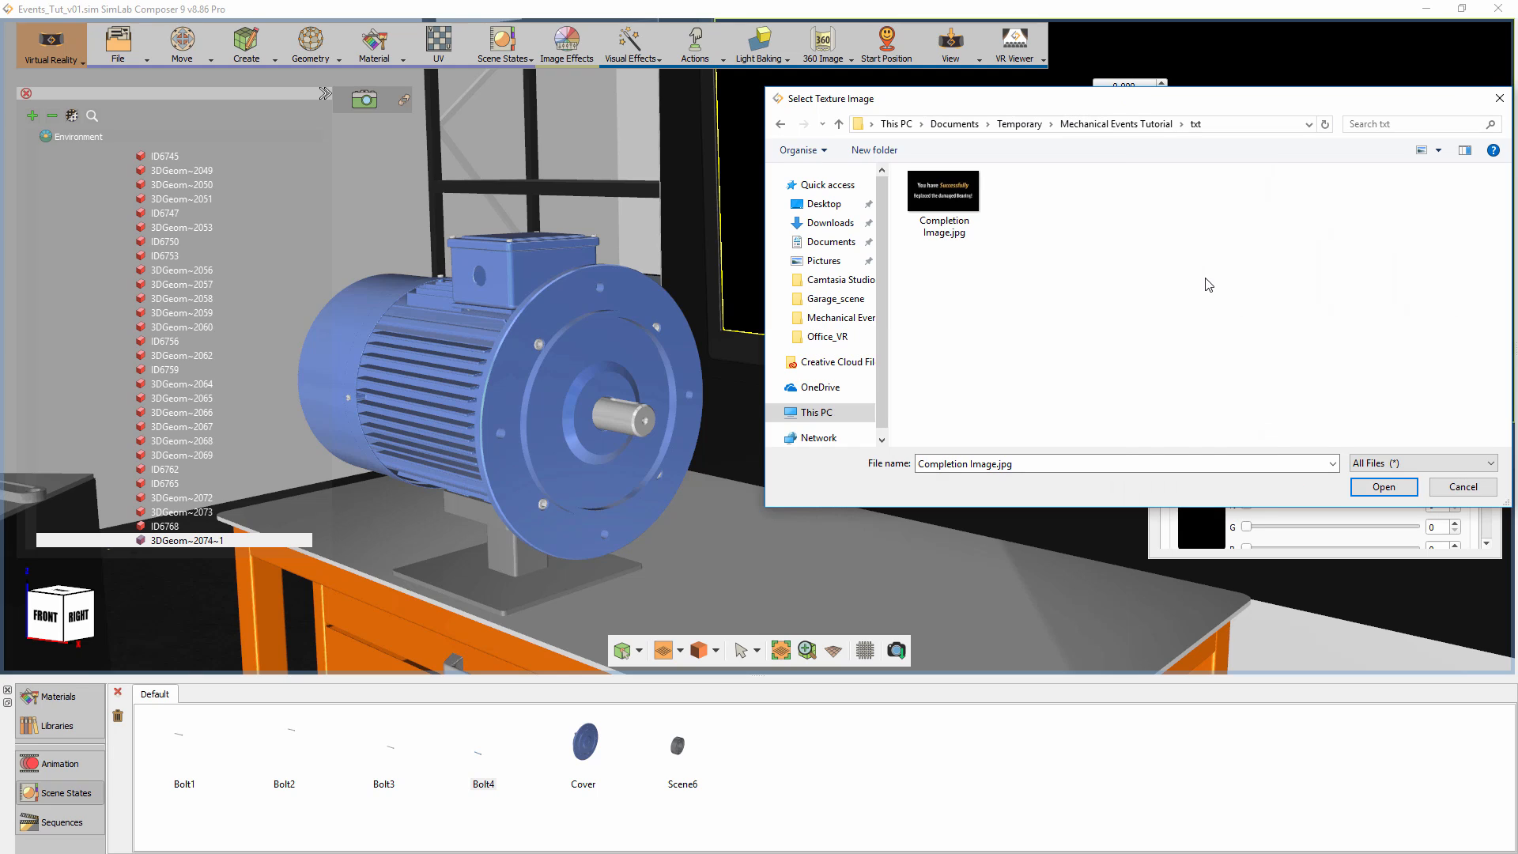
click(945, 204)
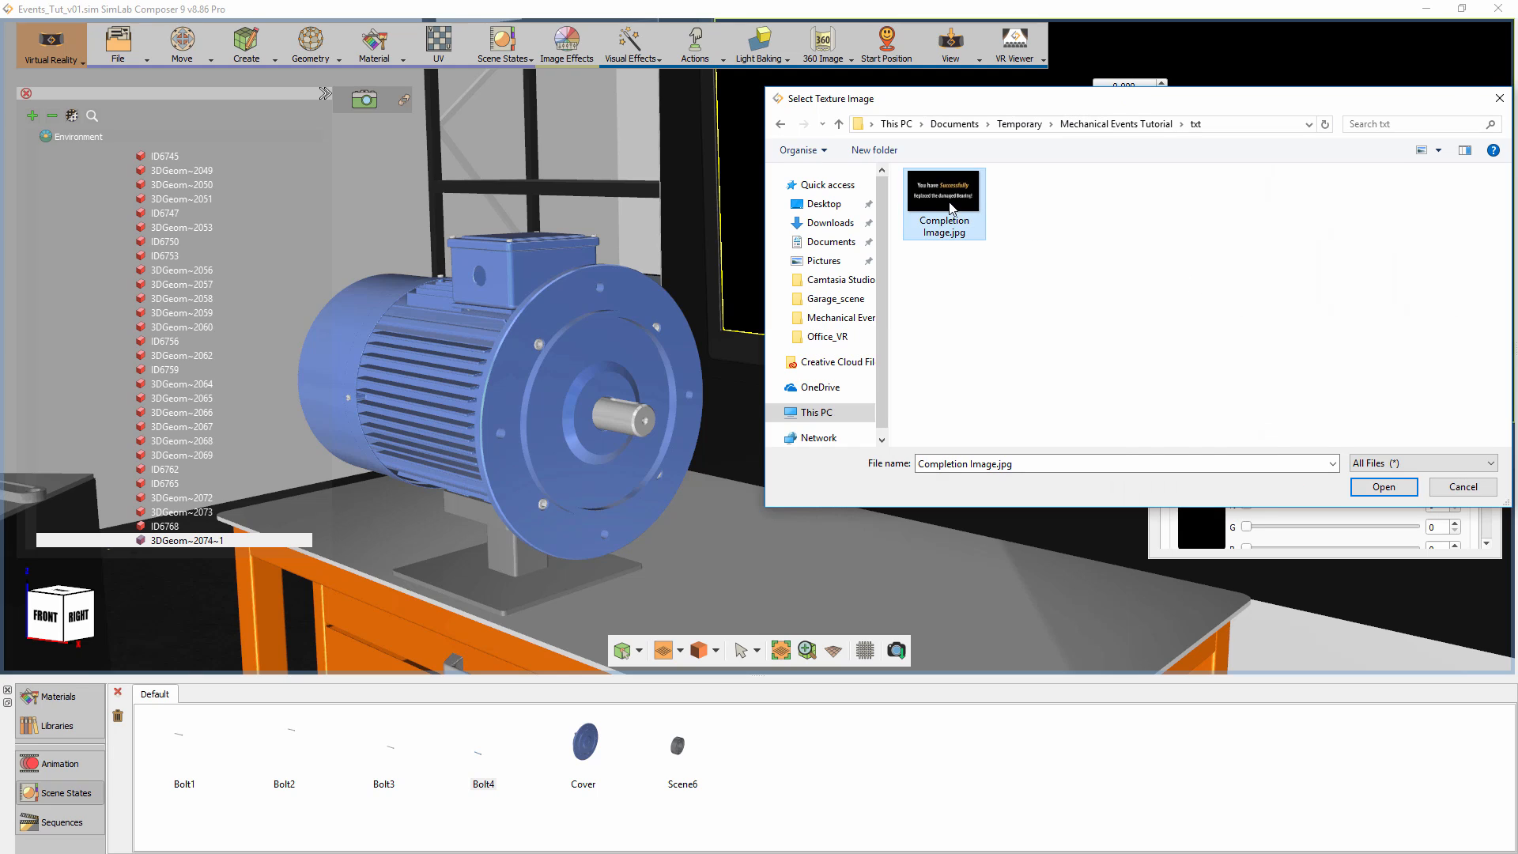
click(1384, 487)
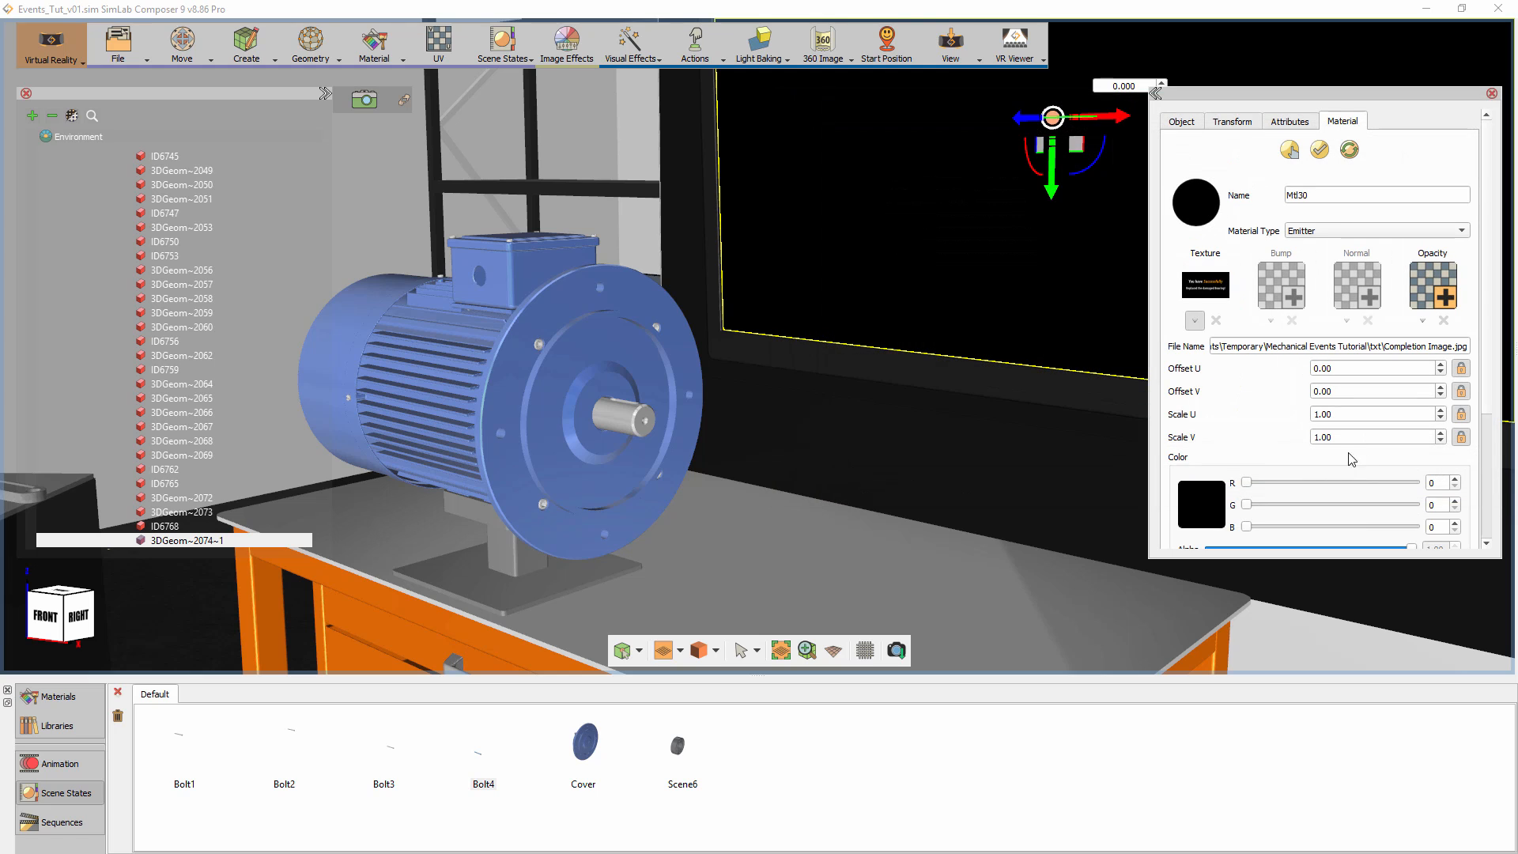
drag(1499, 236, 1500, 178)
click(1407, 465)
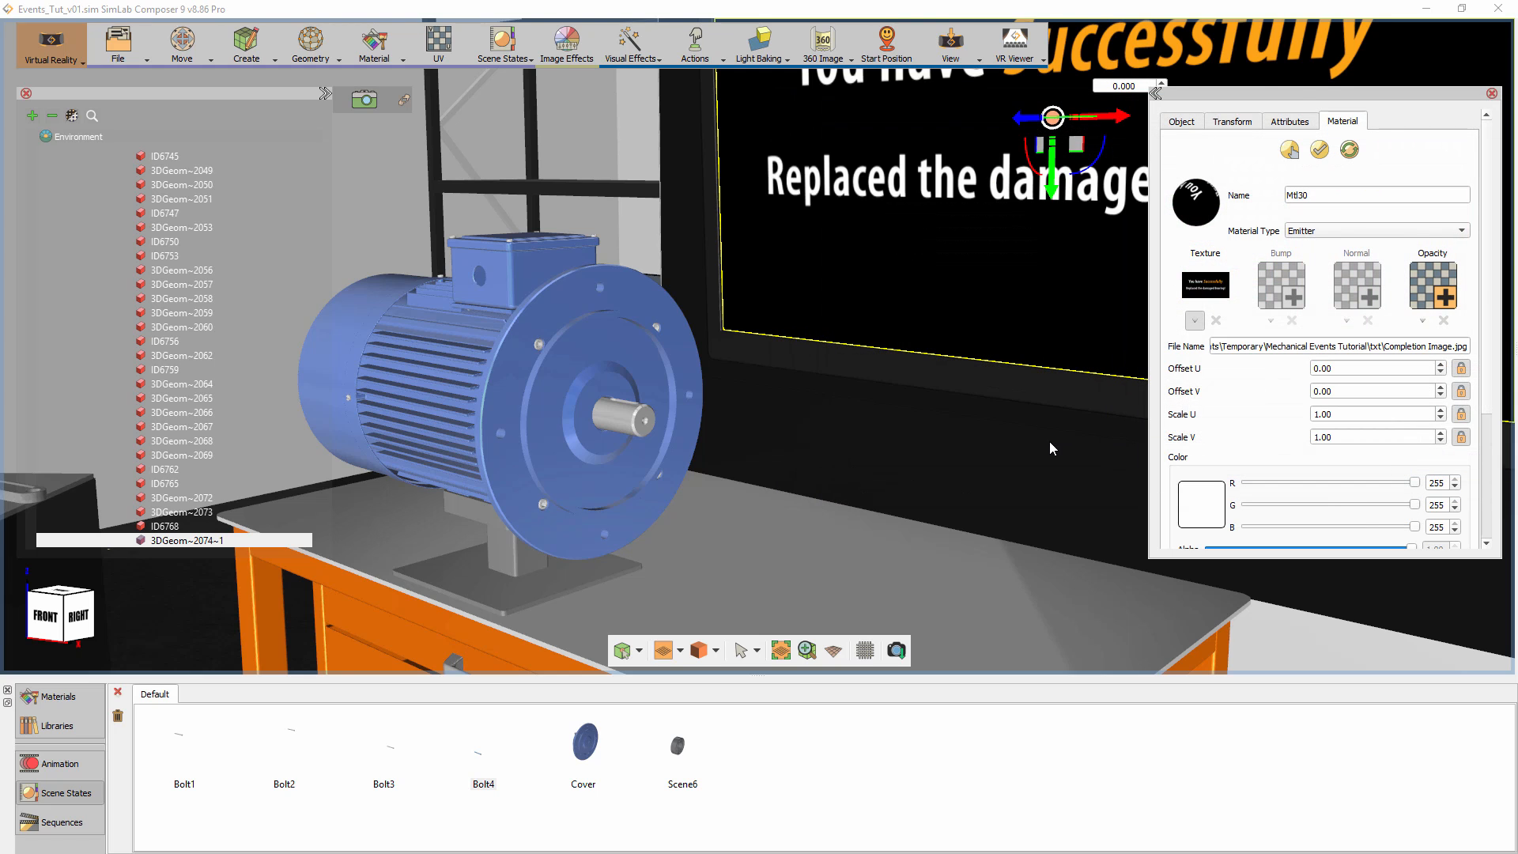
Capture a scene state from the selected wall screen that includes only materials, not positions.
scroll(1051, 441, down, 3)
middle_drag(1056, 406, 941, 391)
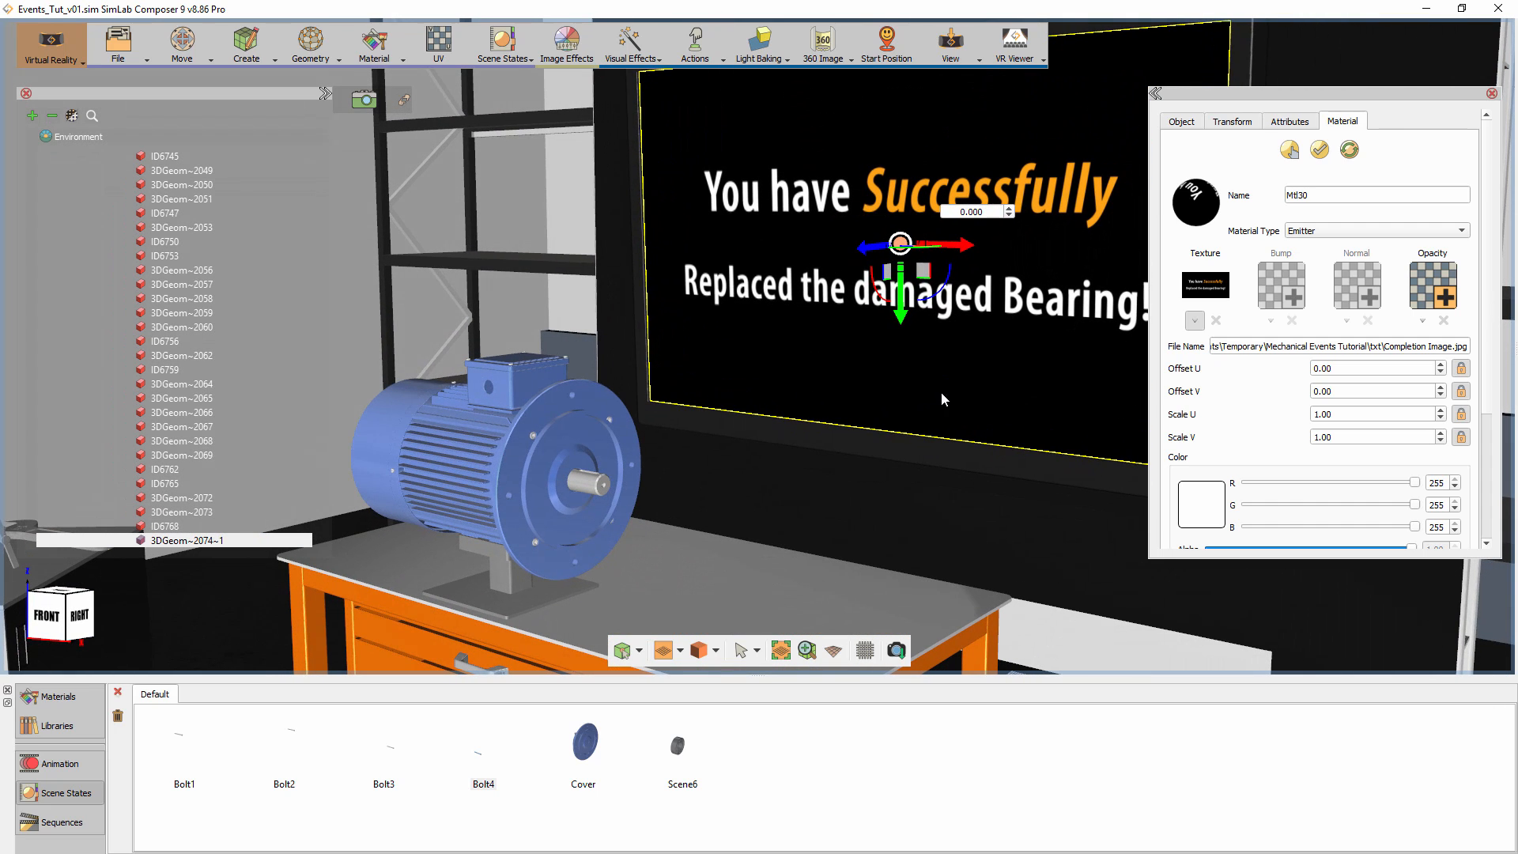
click(503, 43)
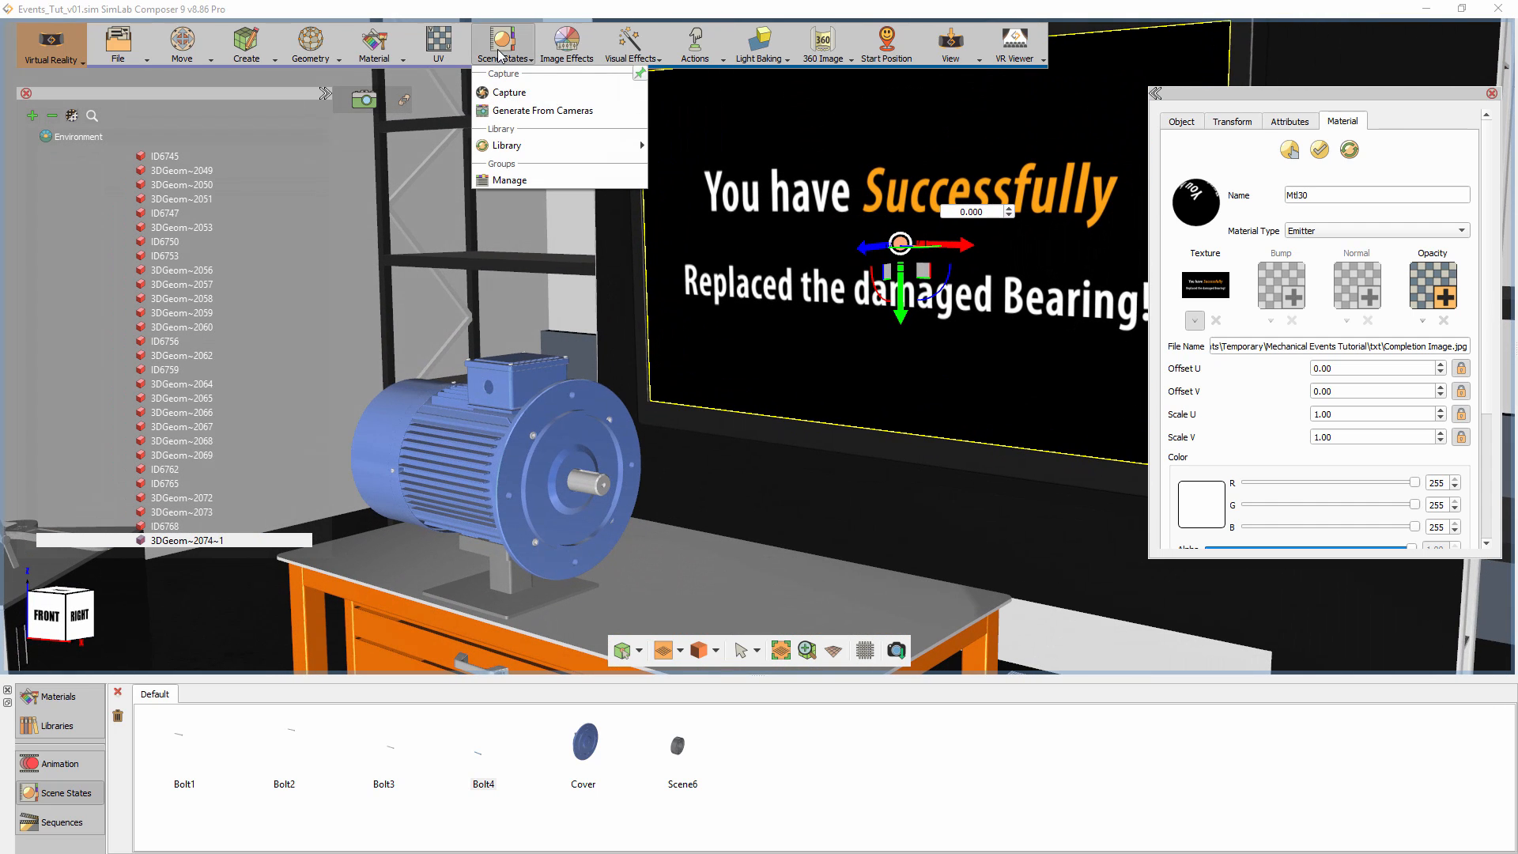
click(513, 99)
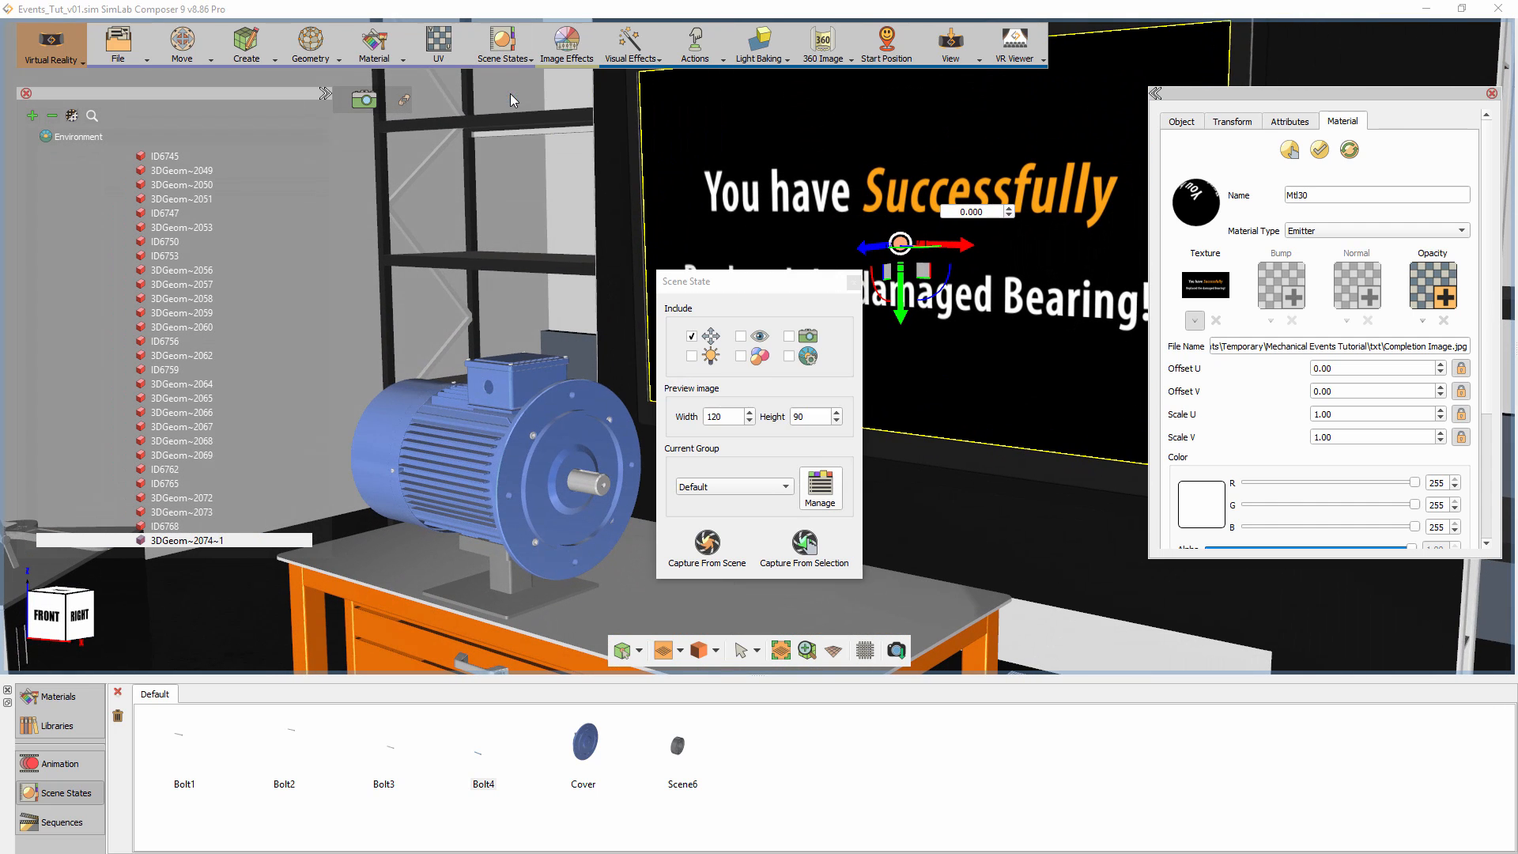
click(694, 337)
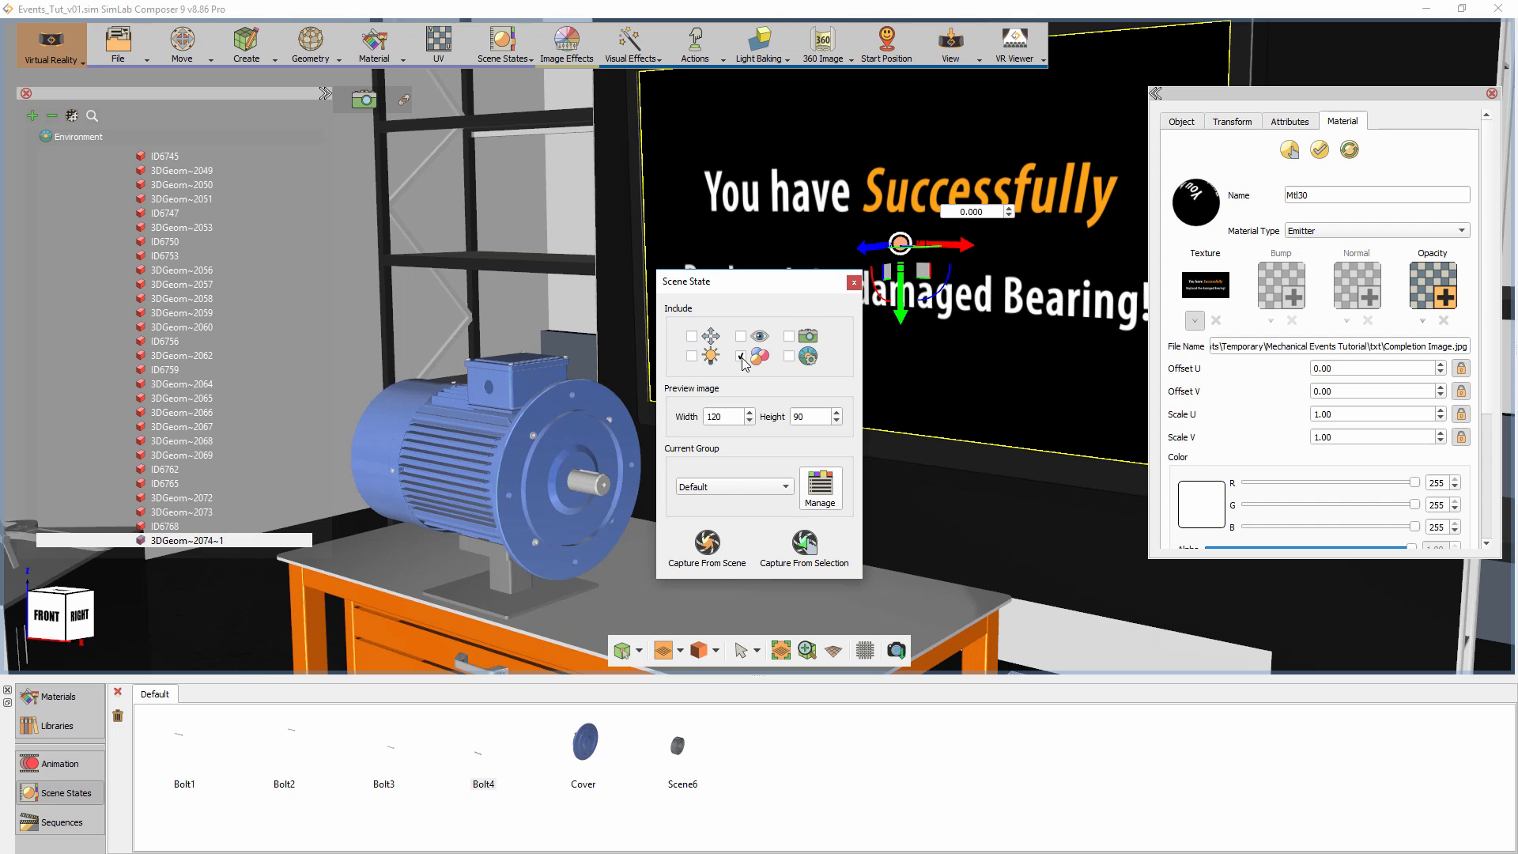
click(822, 549)
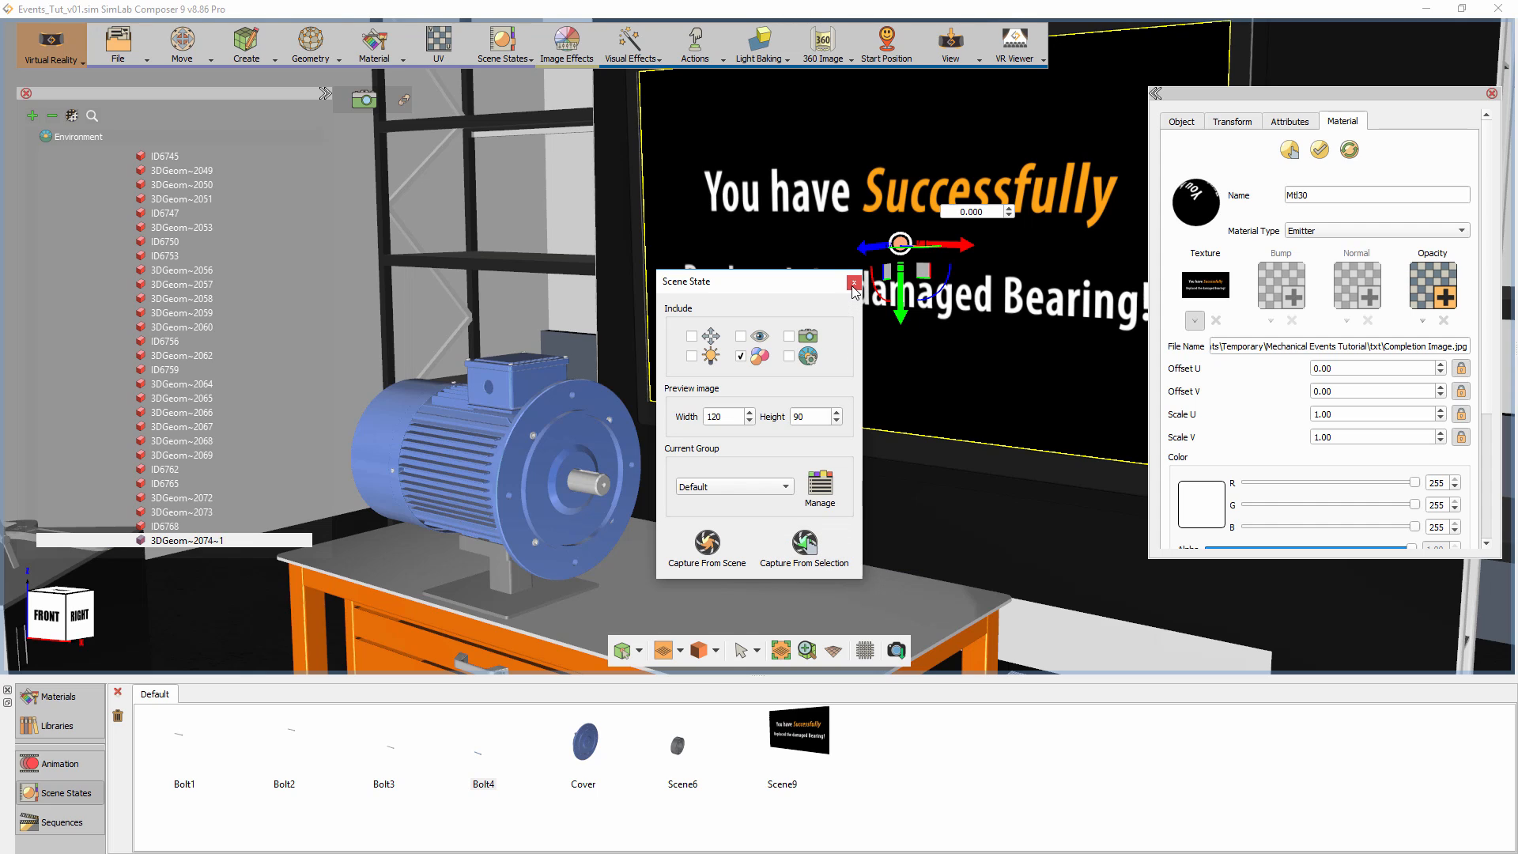
Remove the texture from the wall screen's material and set its colour to black.
click(1216, 320)
click(1188, 505)
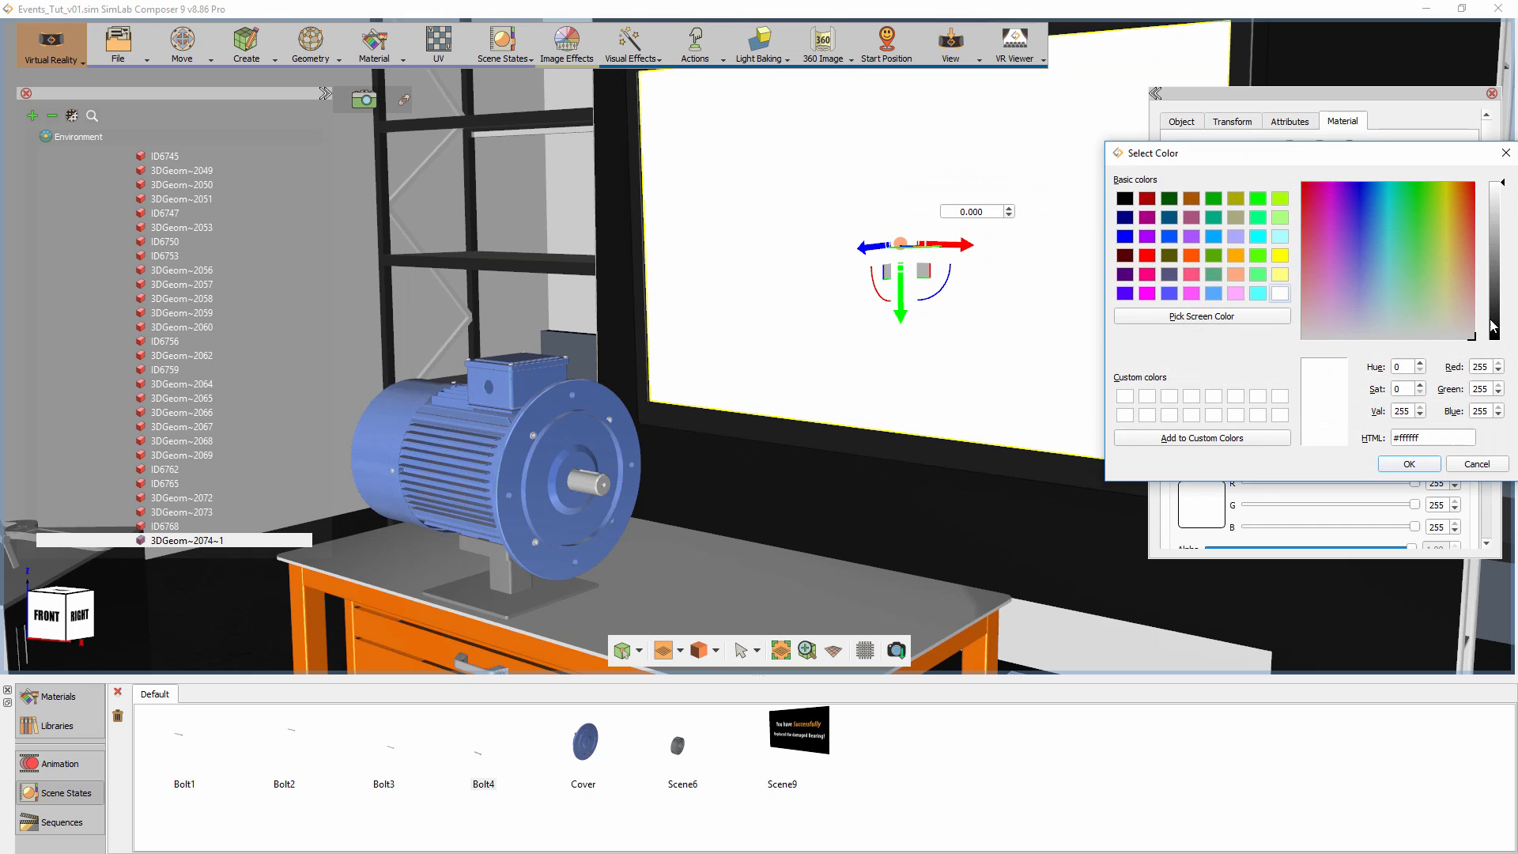
drag(1493, 325, 1497, 373)
click(1410, 465)
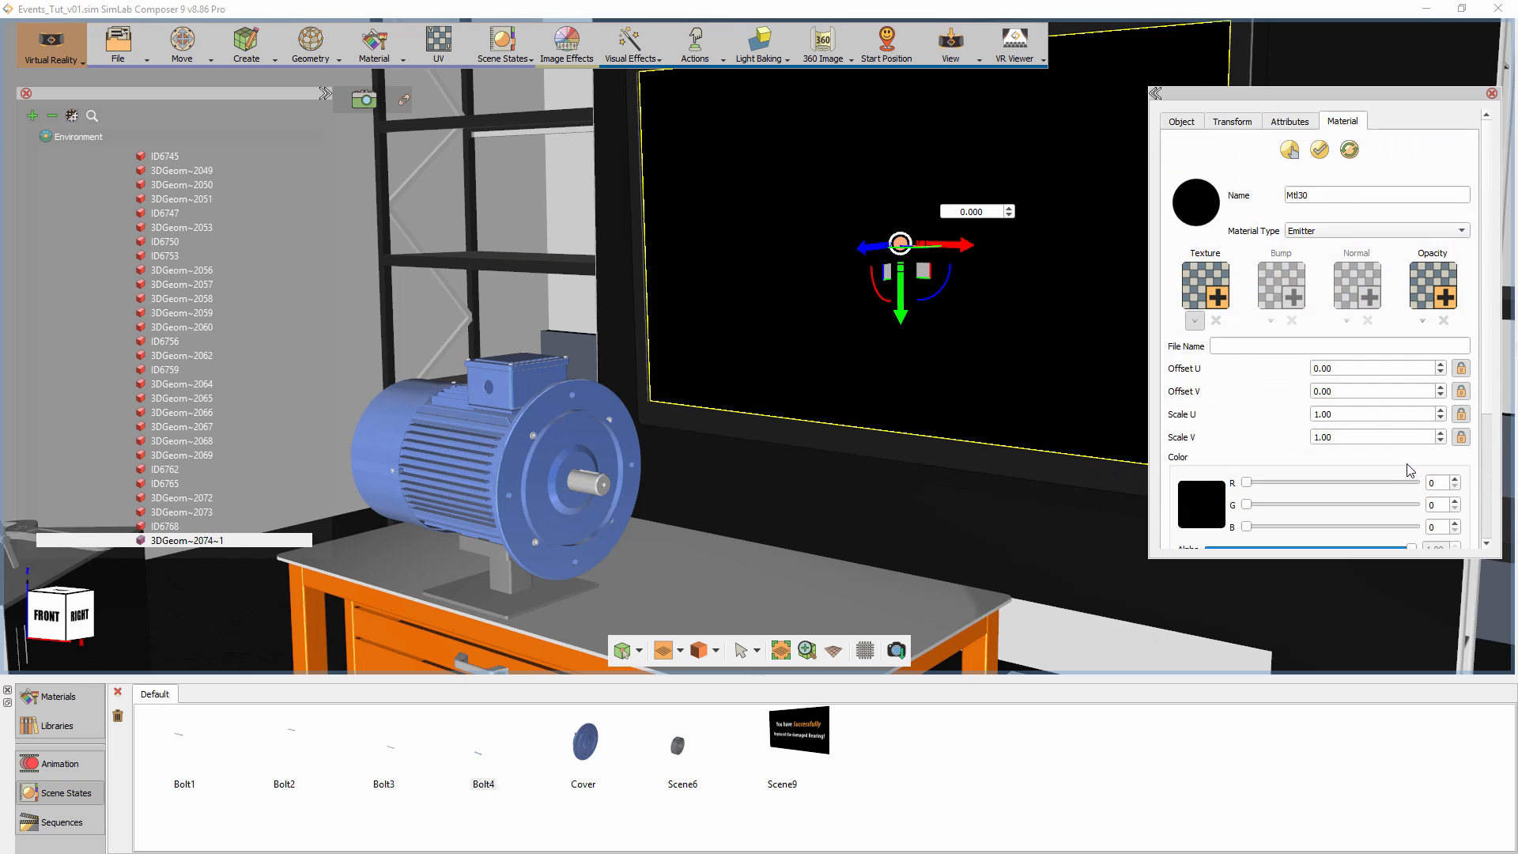
Add a new VR event at the end of the event list with the type Variable Condition Changed.
middle_drag(814, 449, 901, 394)
scroll(900, 397, up, 2)
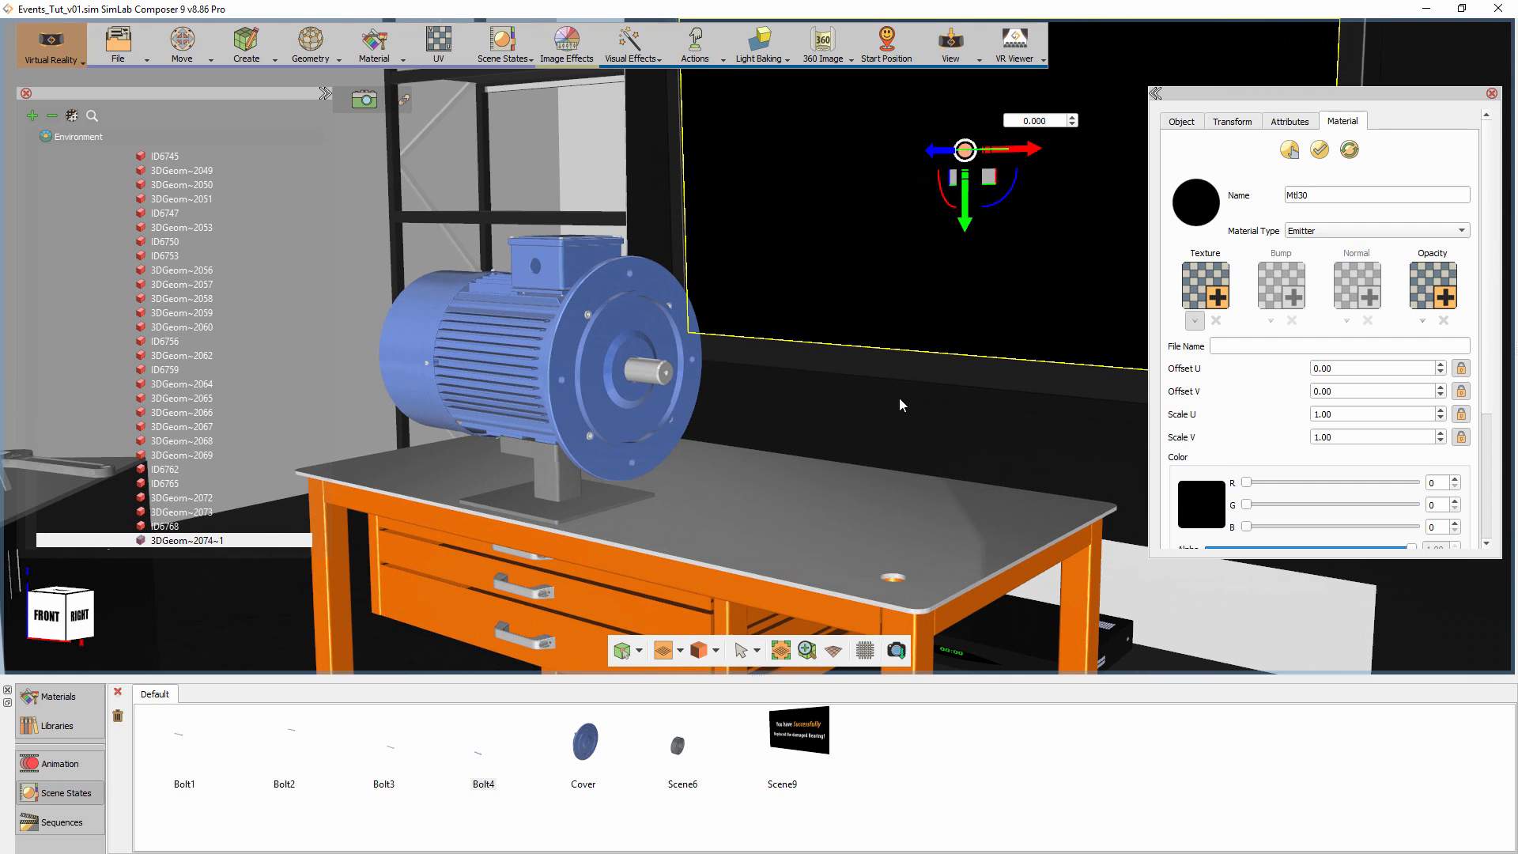
click(695, 41)
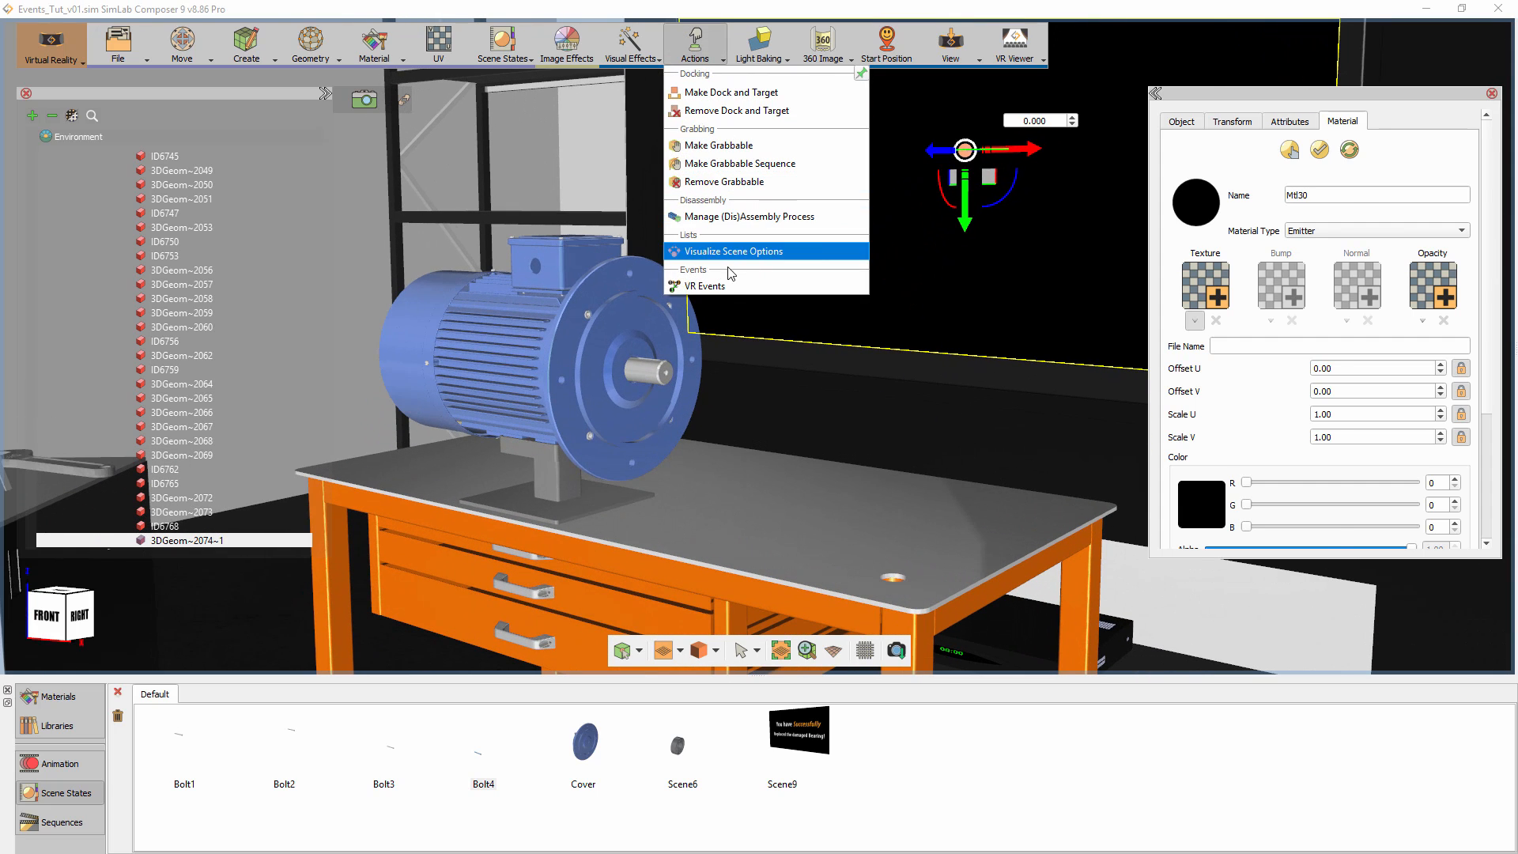
click(724, 283)
click(1184, 320)
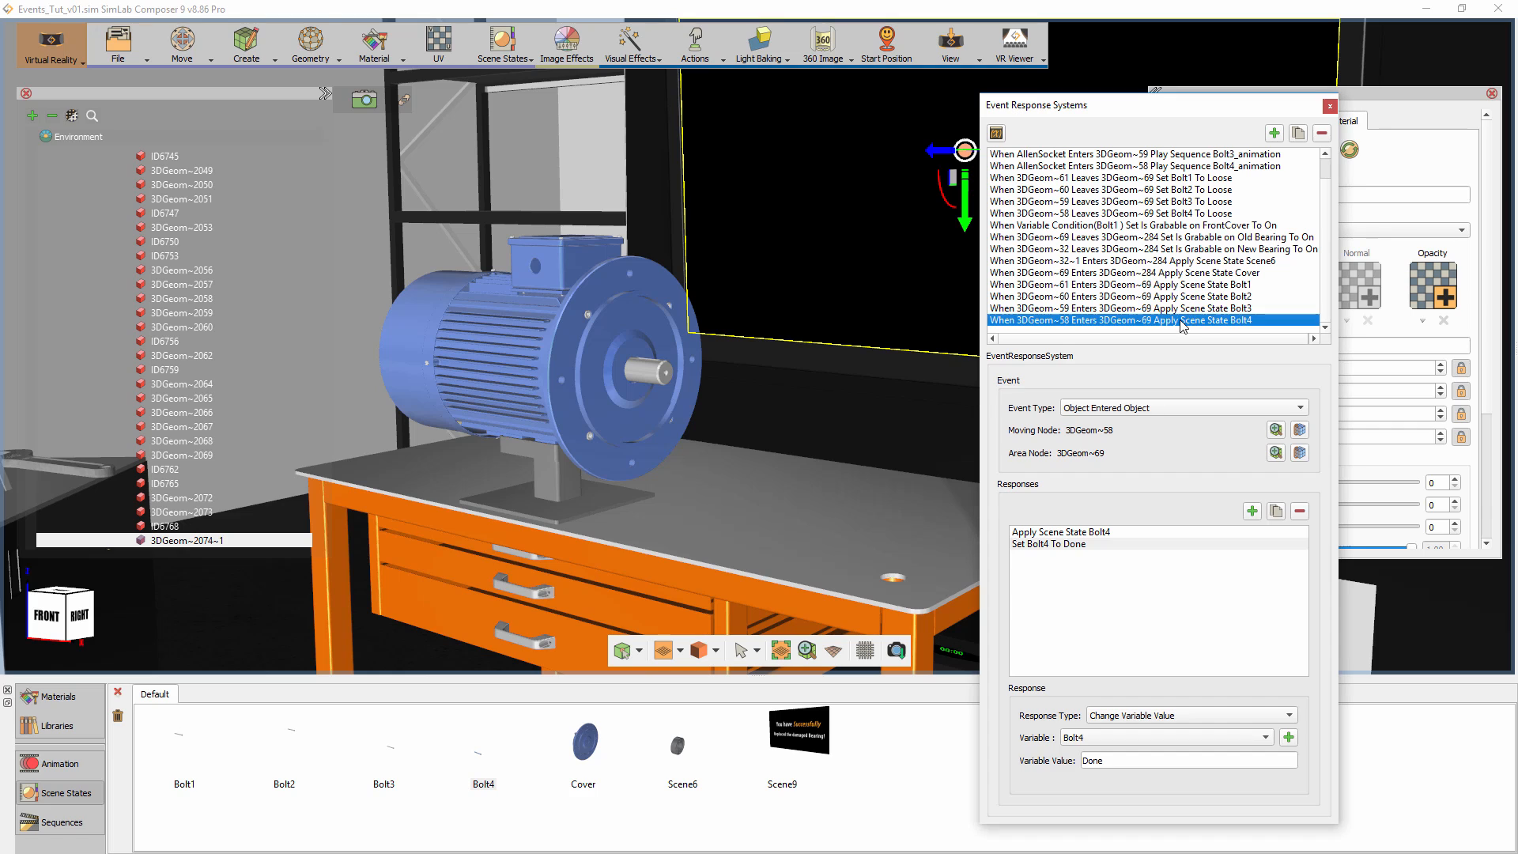
click(1274, 133)
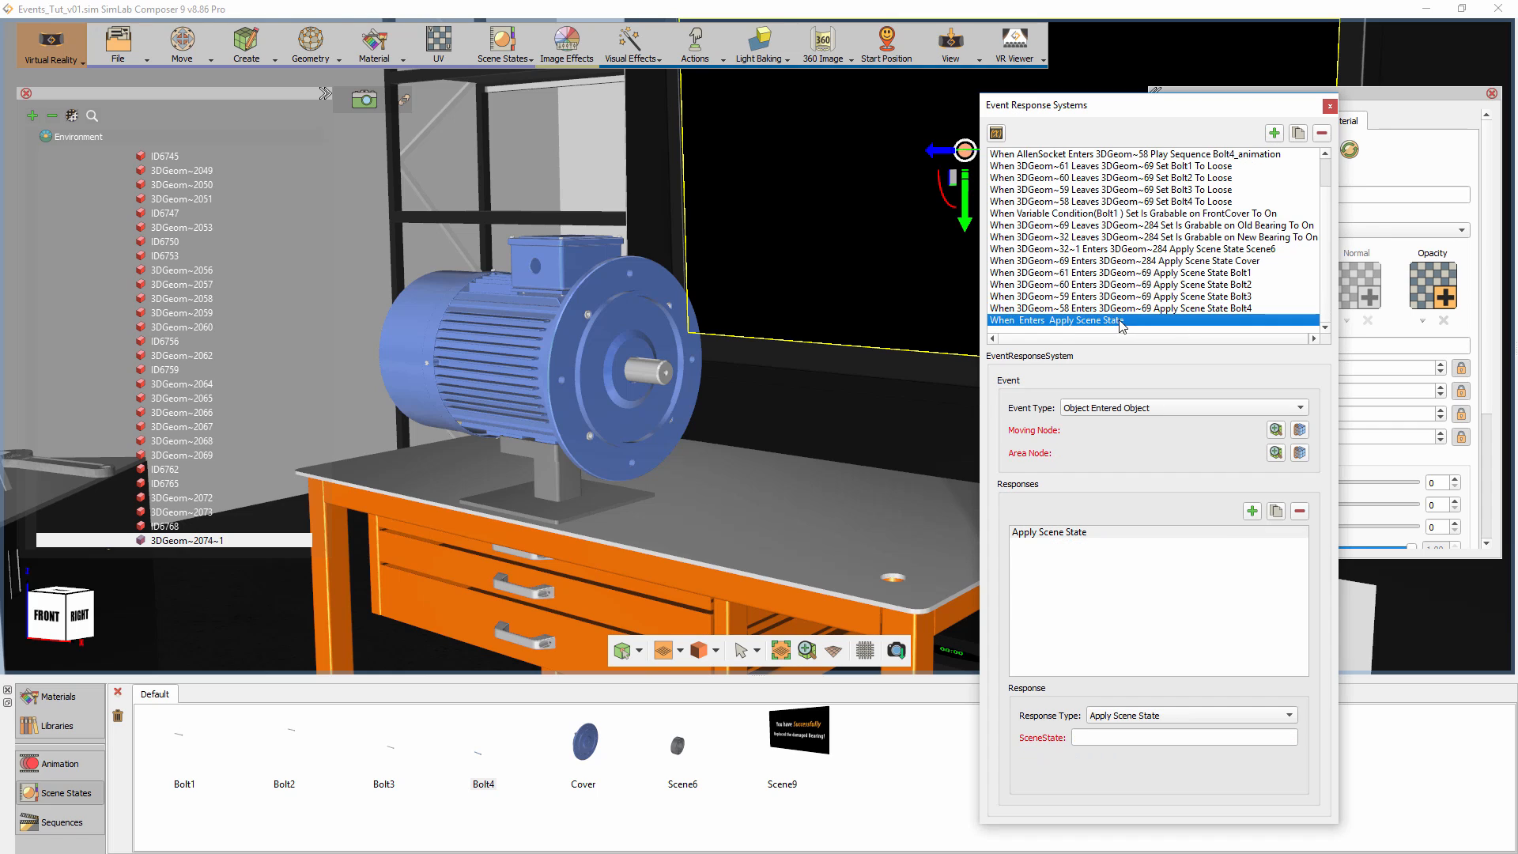
click(1102, 405)
click(1105, 474)
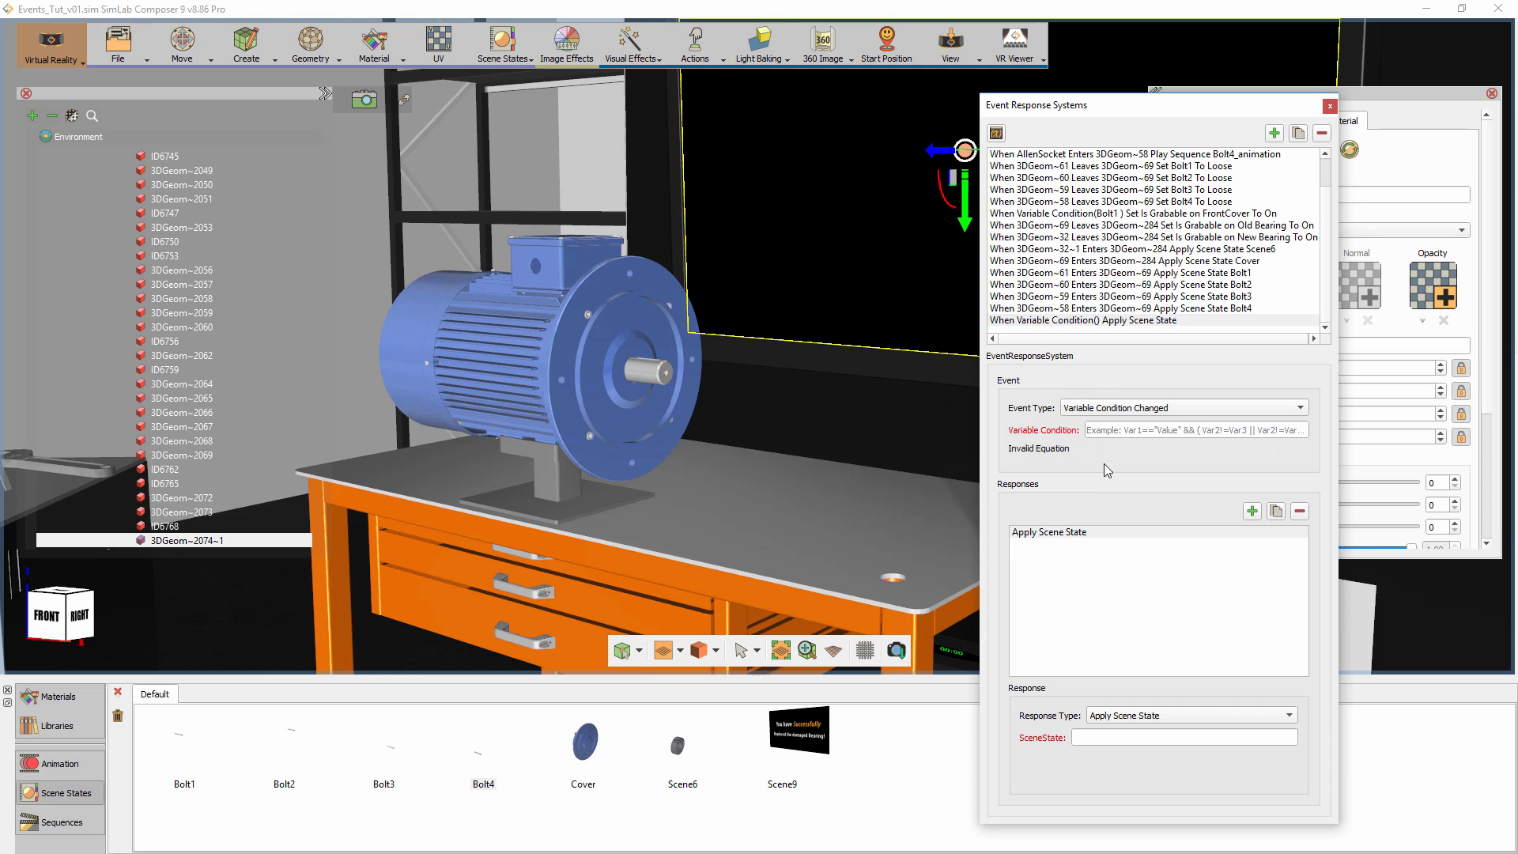
Set the variable condition to Bolt1 == "Done" && Bolt2 == "Done" && Bolt3 == "Done" && Bolt4 == "Done" and apply scene state Scene9.
click(1104, 432)
text(B)
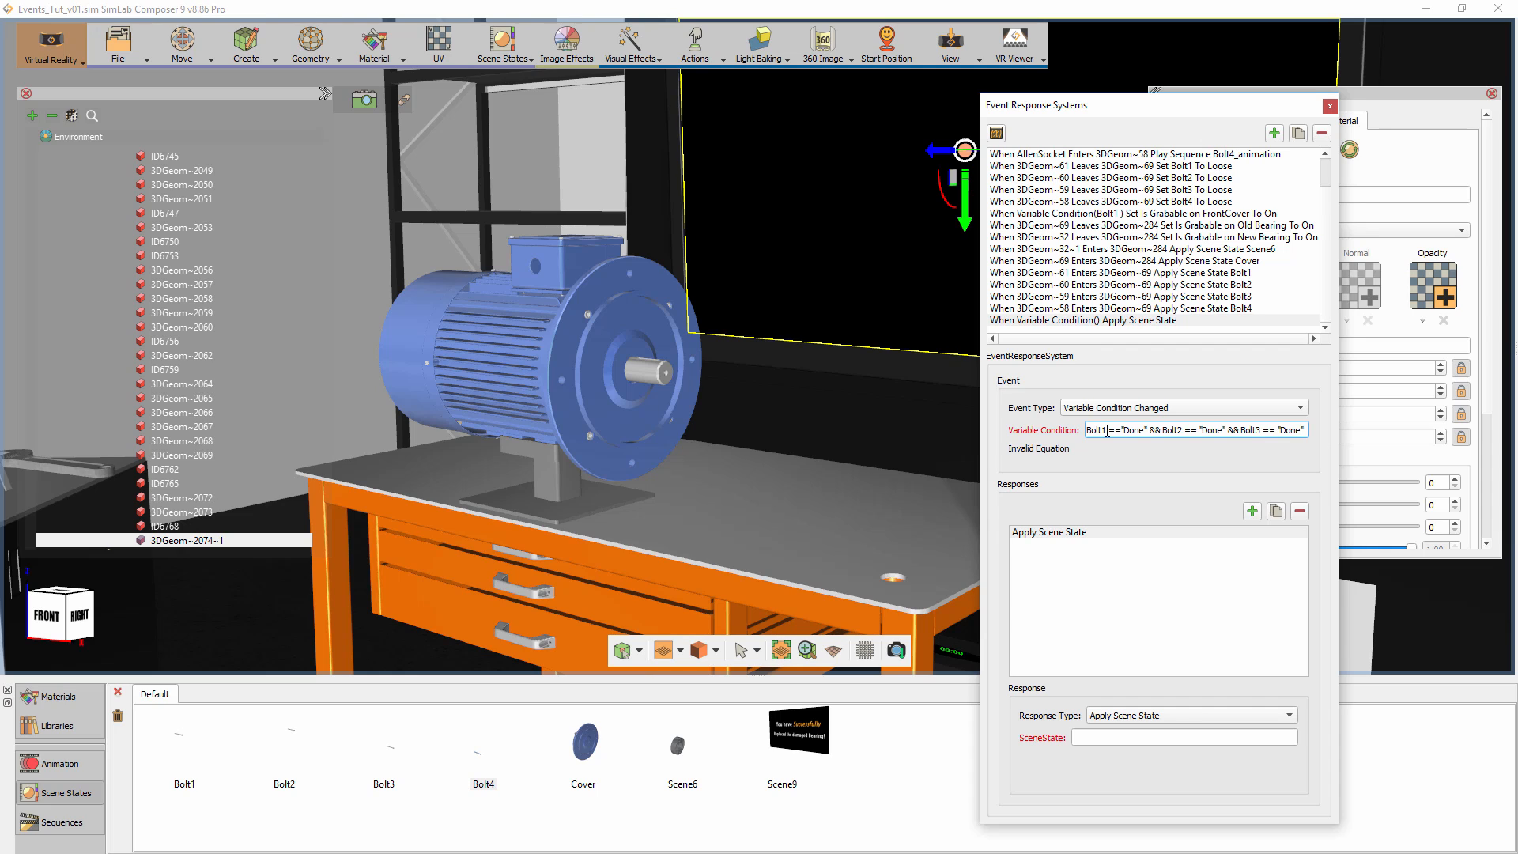
text(&& Bolt4 ==)
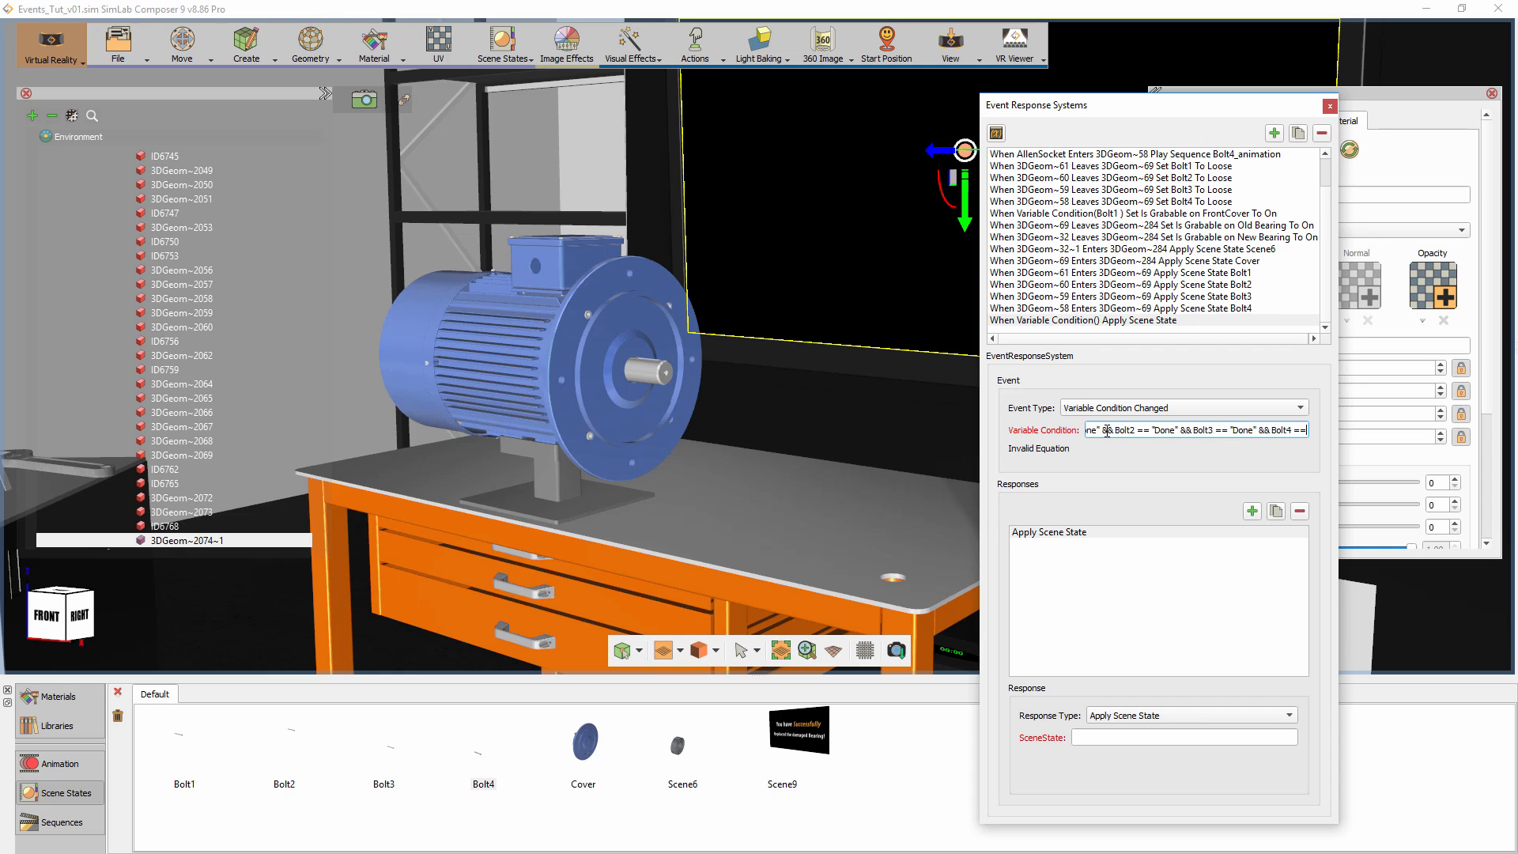
text( "Done")
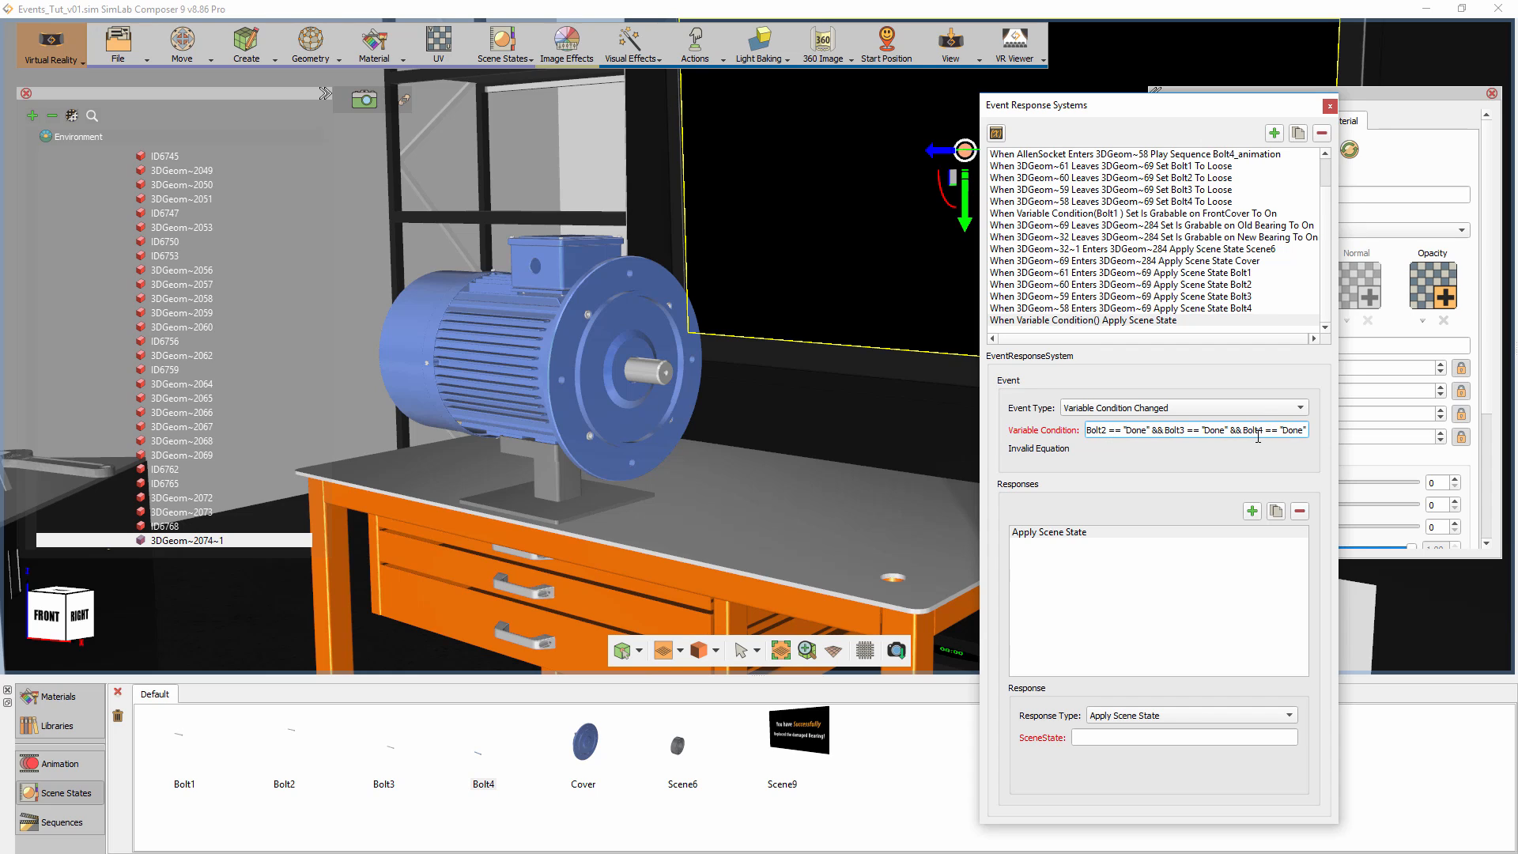
drag(1252, 432, 1070, 440)
click(1096, 533)
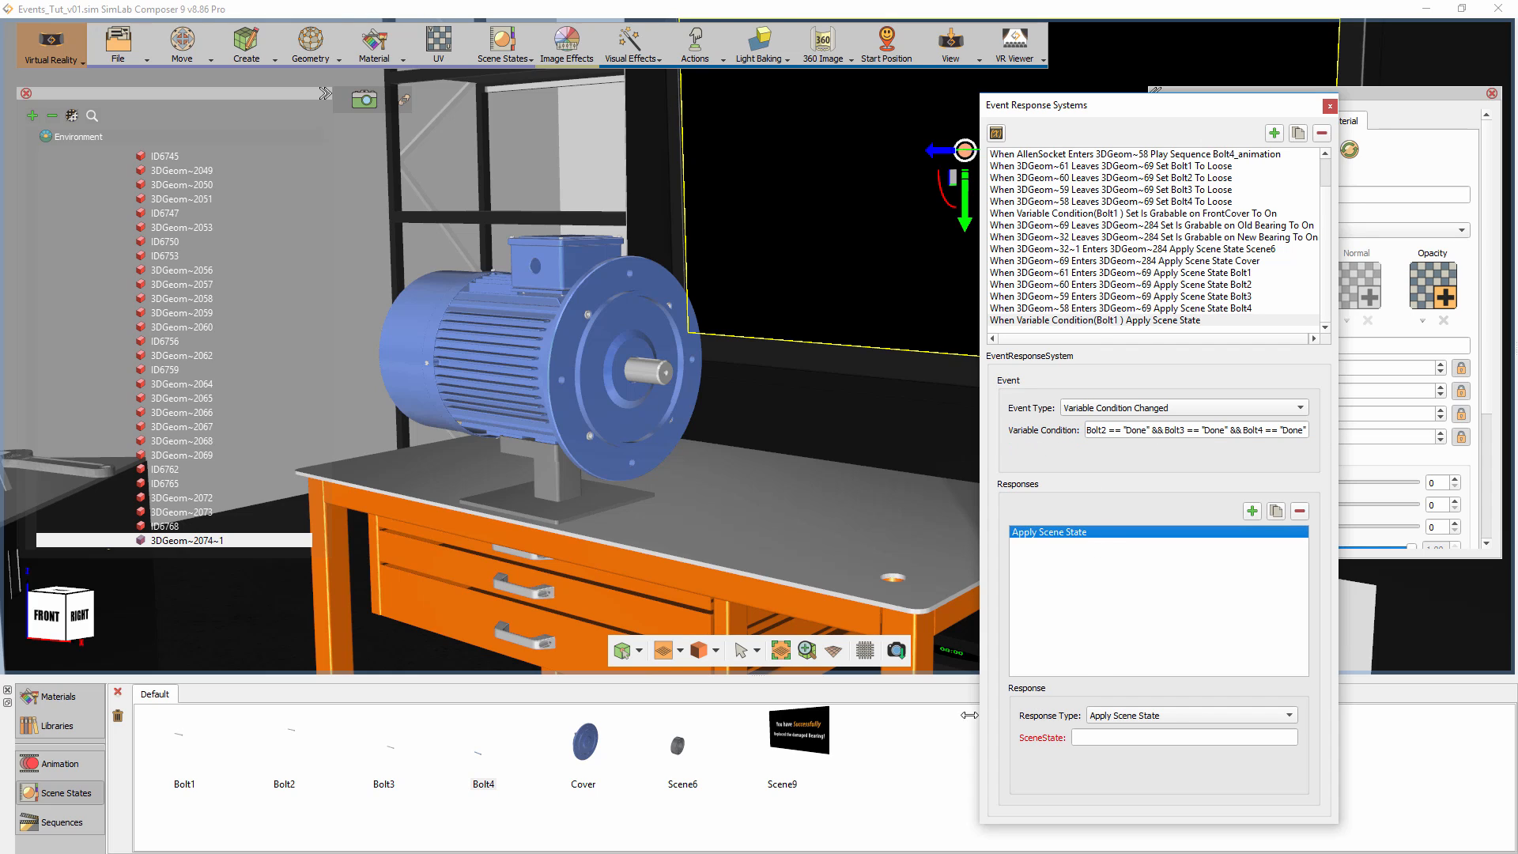
click(815, 735)
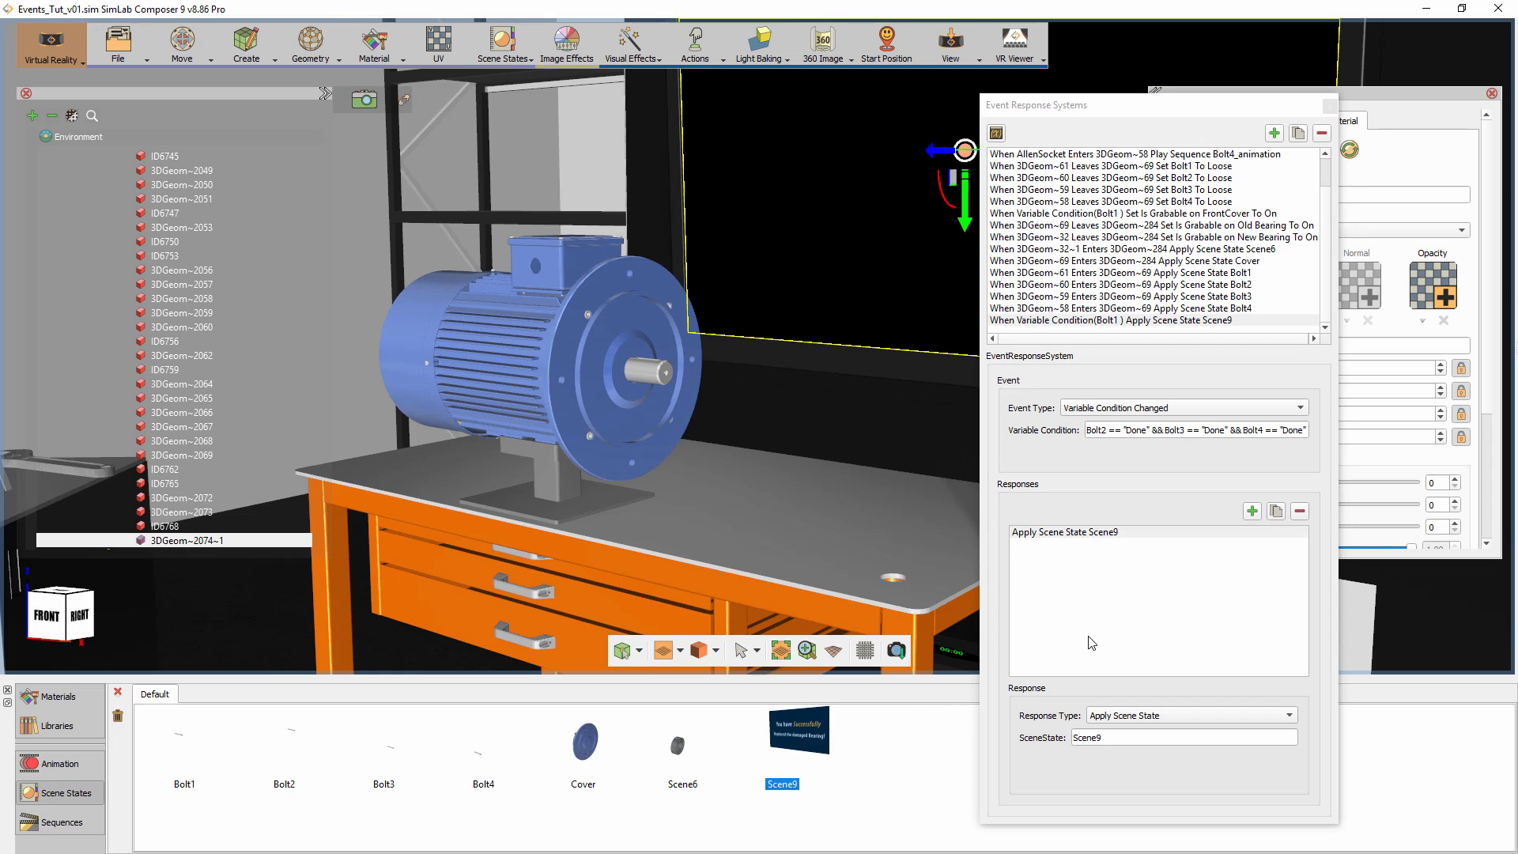
Add a Change Grabable State response to the completion event that sets Bolt1's grabable state to Off.
click(1252, 512)
click(1060, 544)
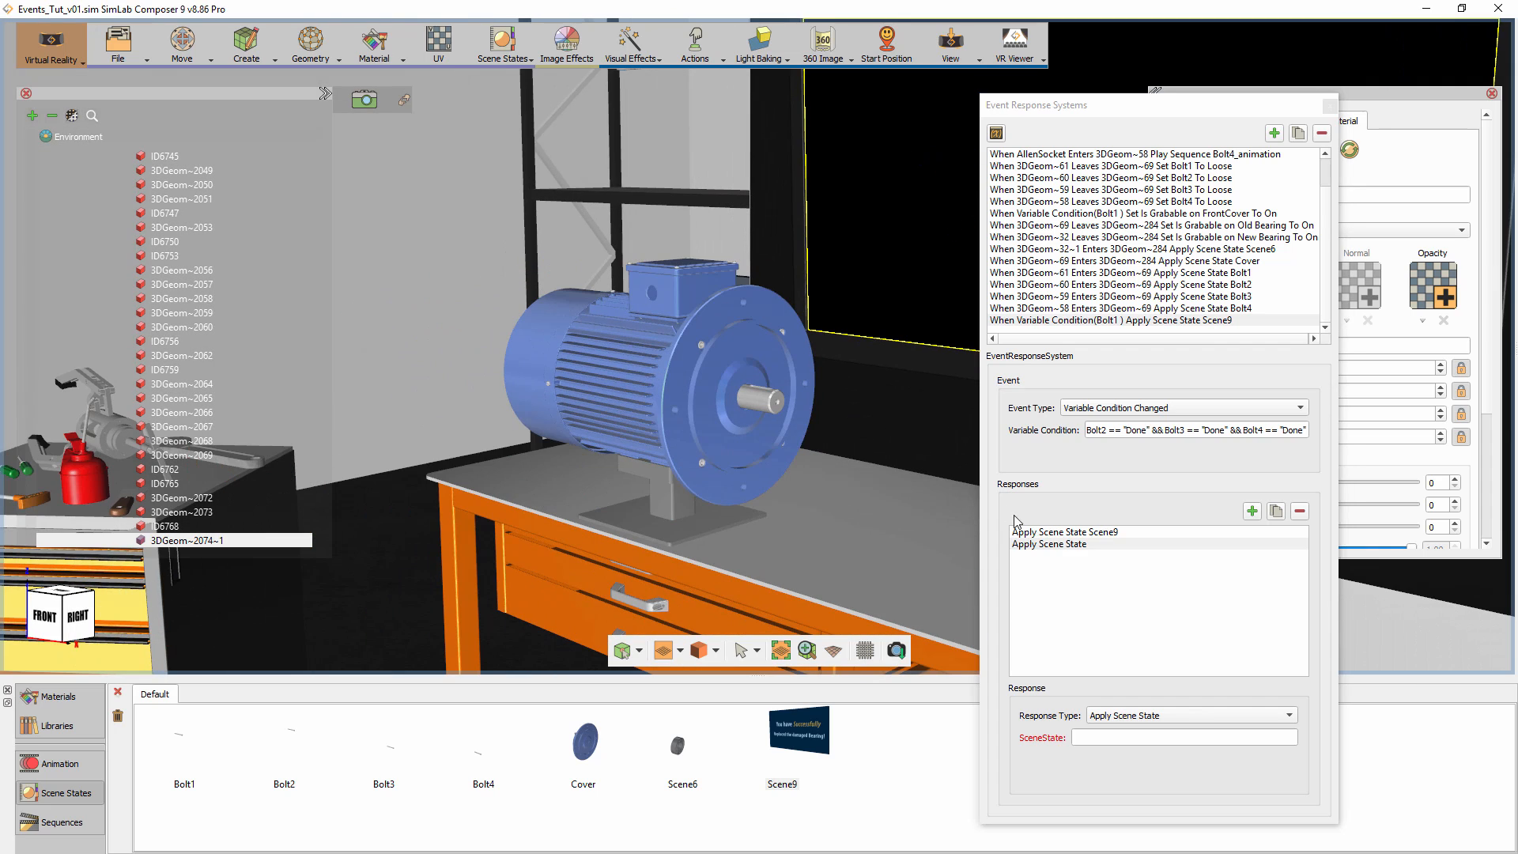
click(1131, 716)
click(1136, 782)
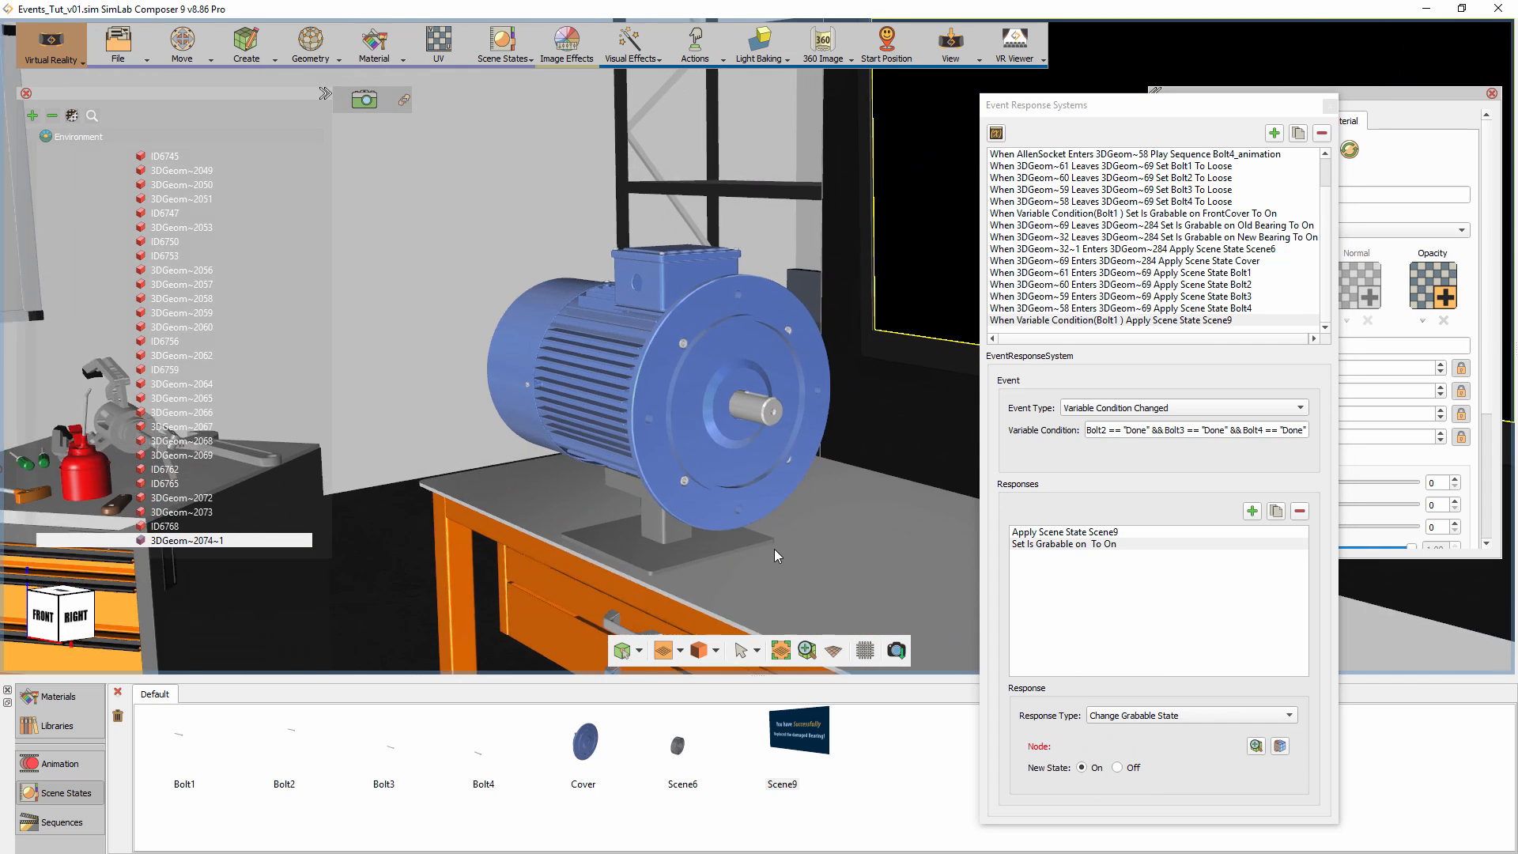
click(666, 346)
click(1281, 747)
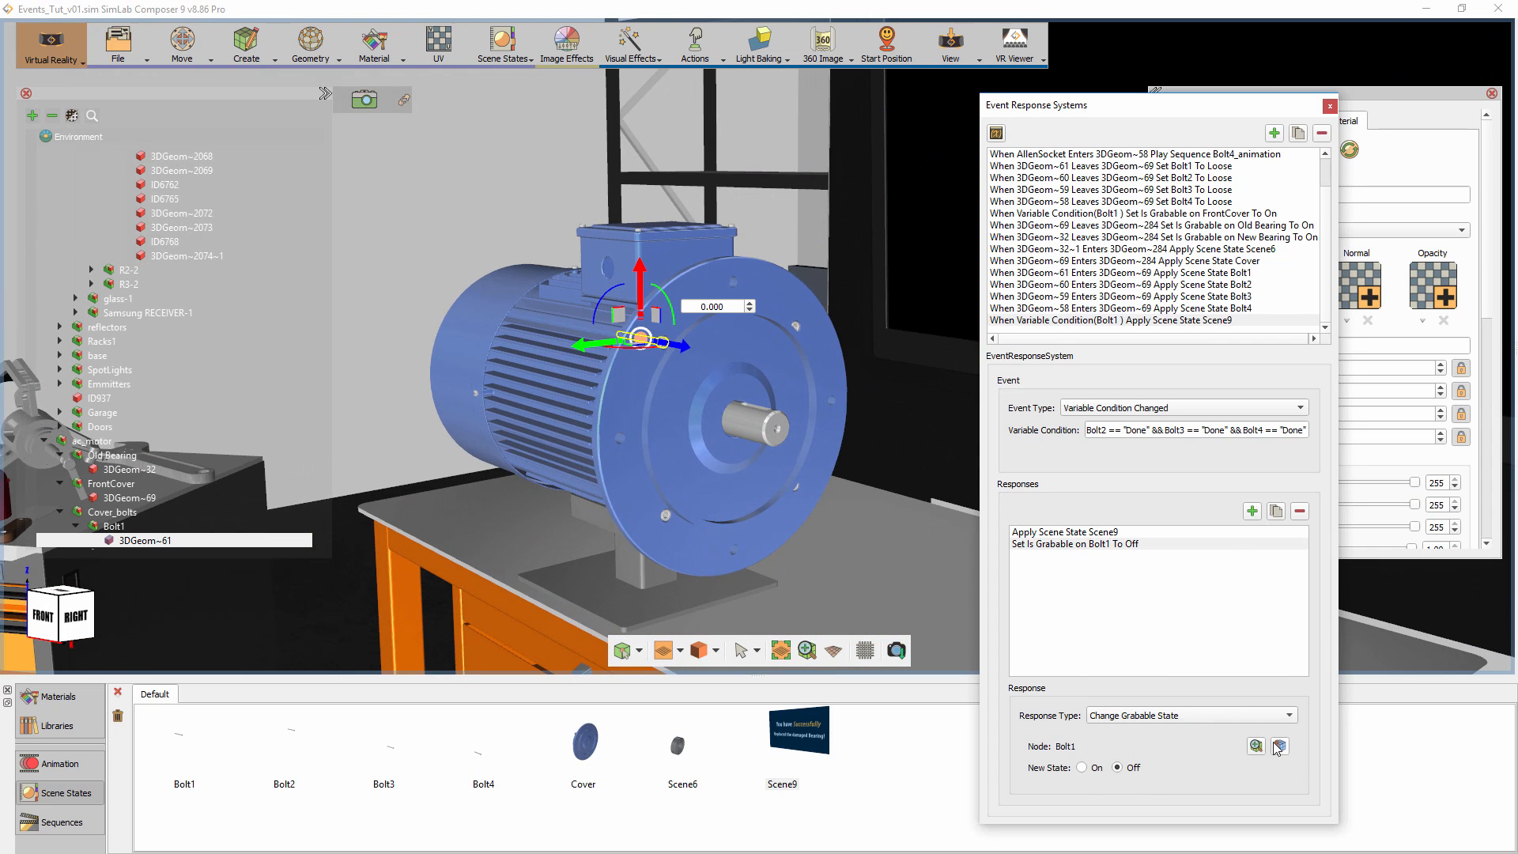
Duplicate the completion event's Bolt1 grabable response, assign the copy to Bolt2 and set its grabable state to Off.
click(1099, 546)
click(1253, 511)
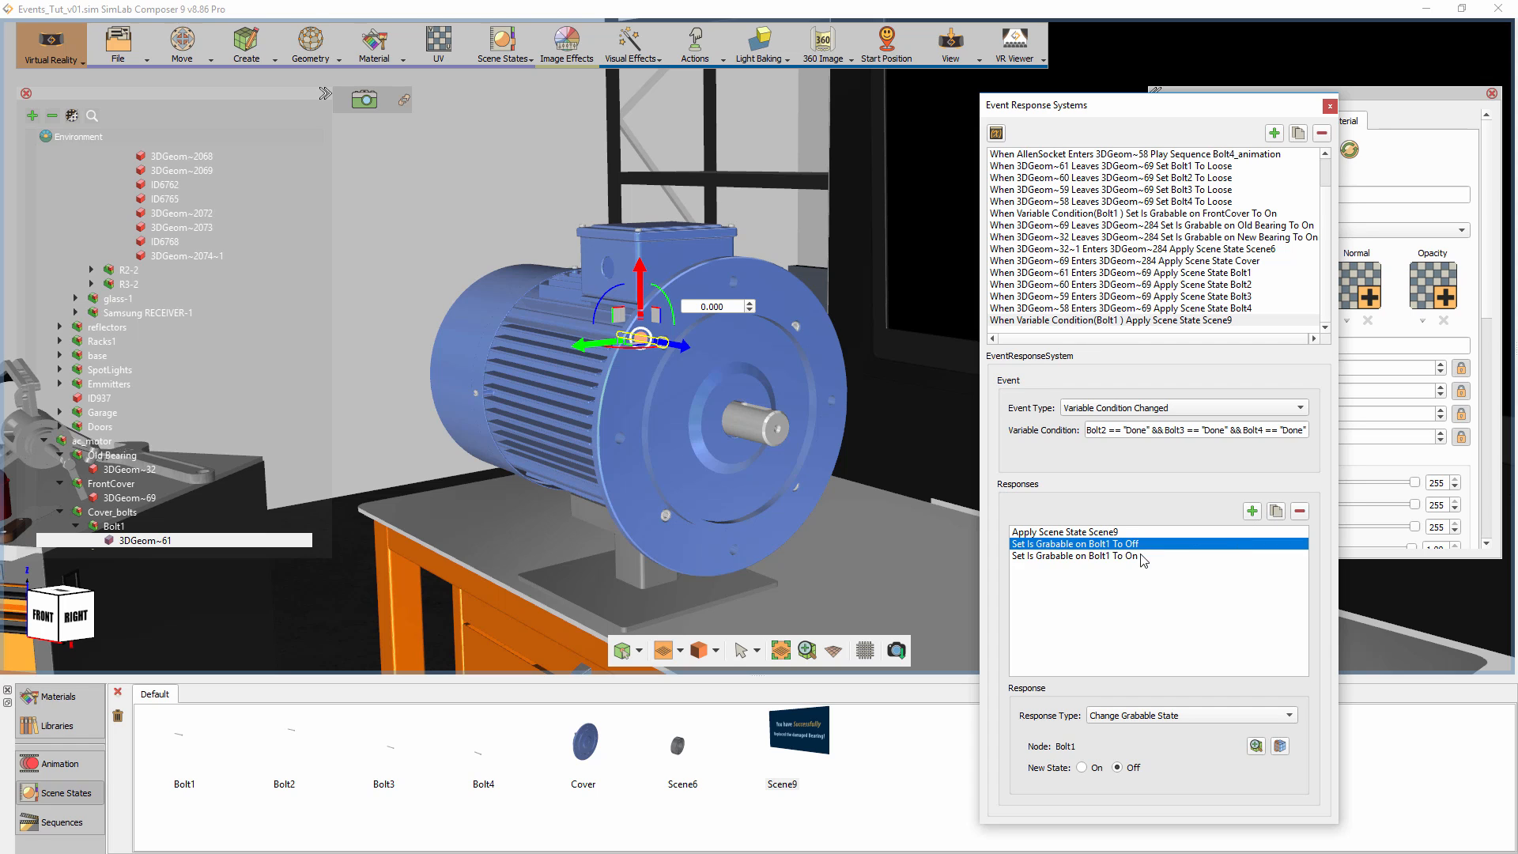
click(796, 326)
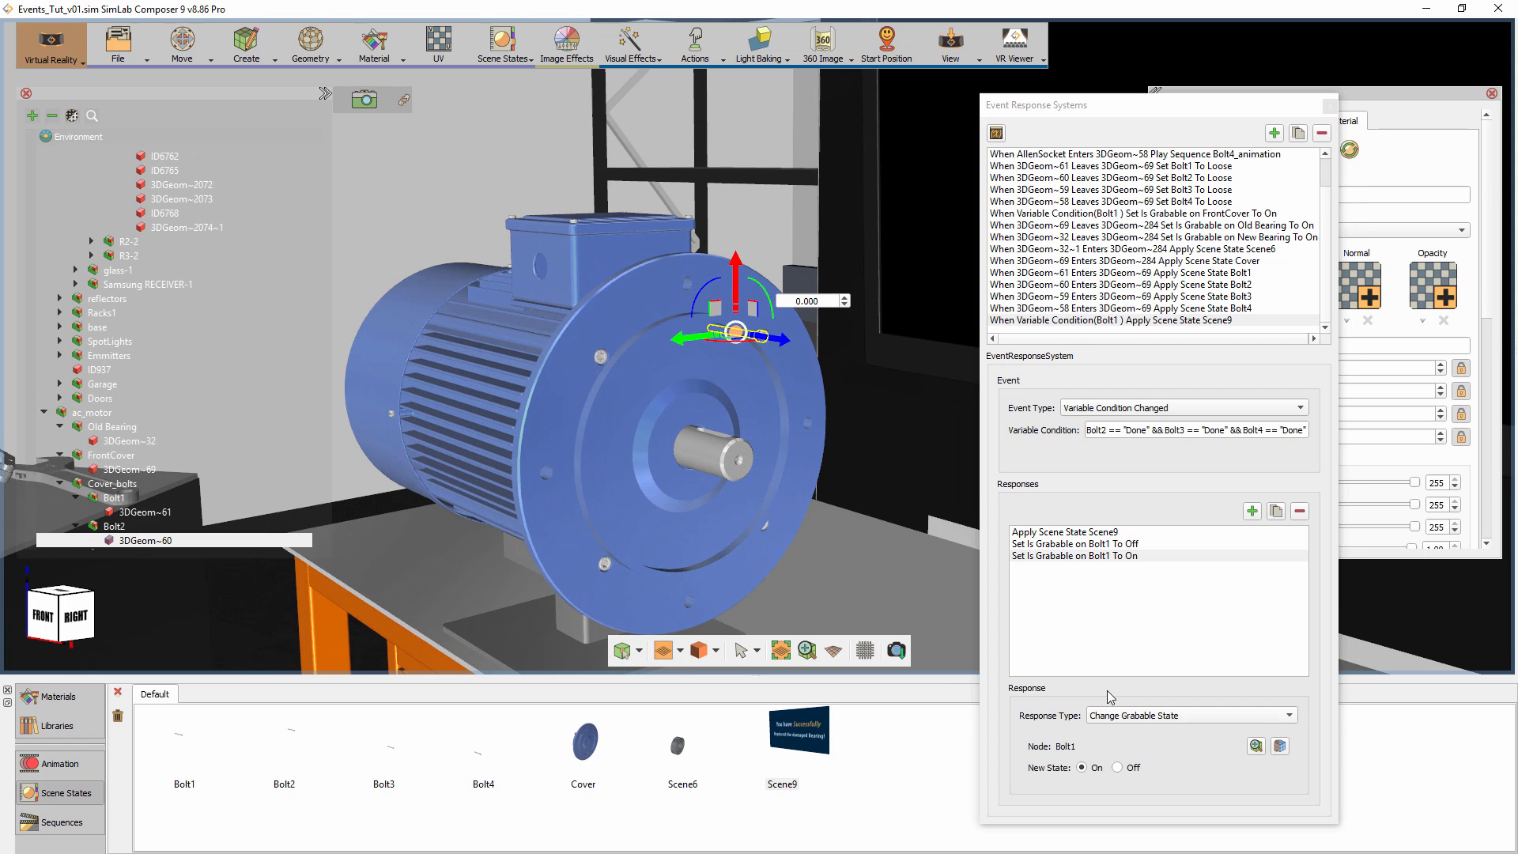
click(1281, 748)
click(1128, 768)
Duplicate the Bolt2 grabable response, assign the copy to Bolt3 and set its grabable state to Off.
click(1138, 553)
click(1275, 511)
click(1107, 568)
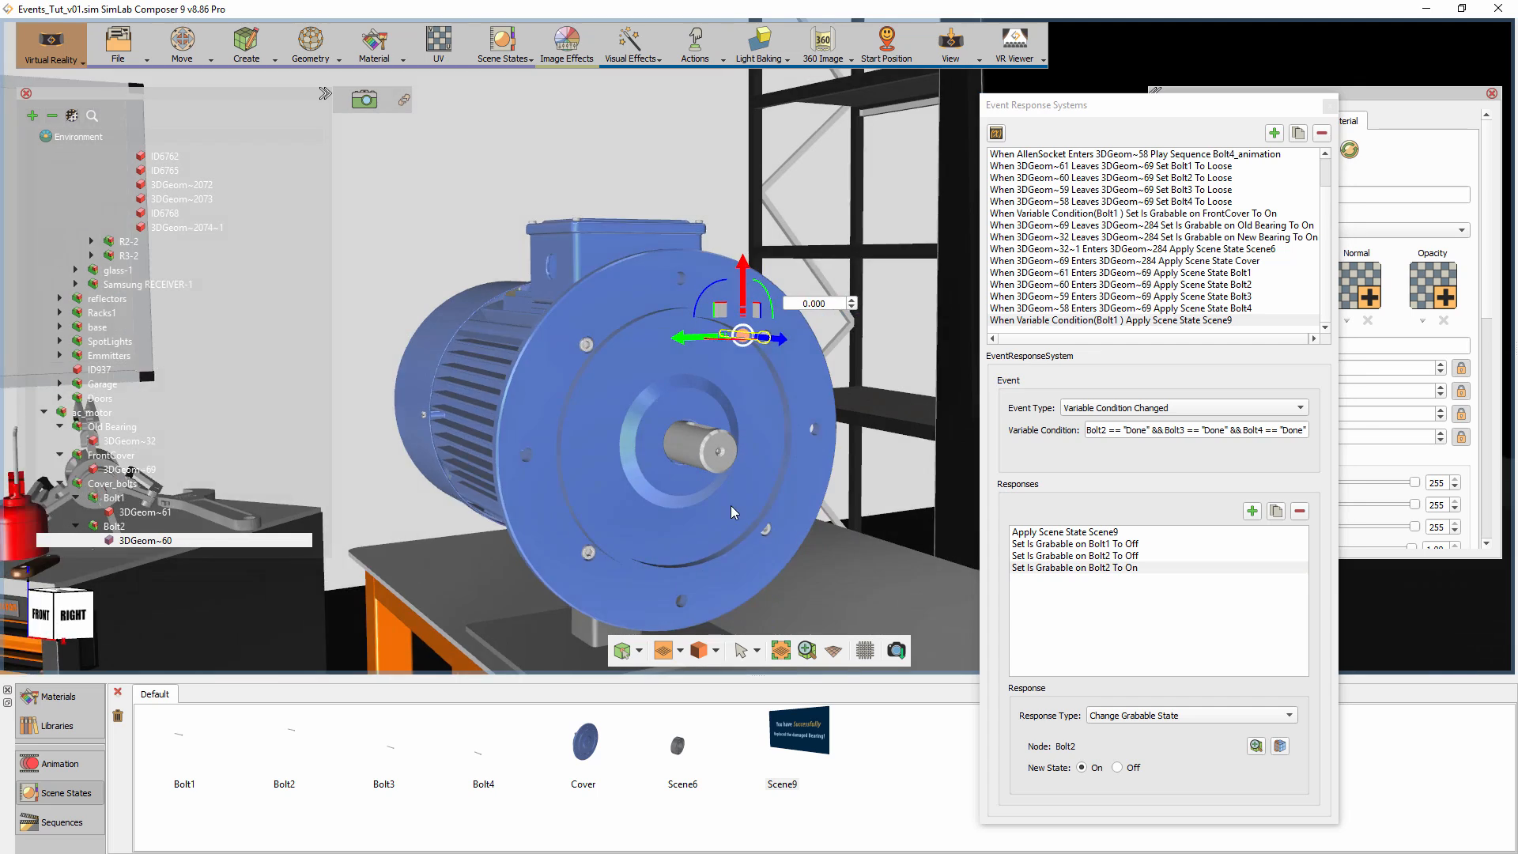
click(732, 508)
click(1282, 748)
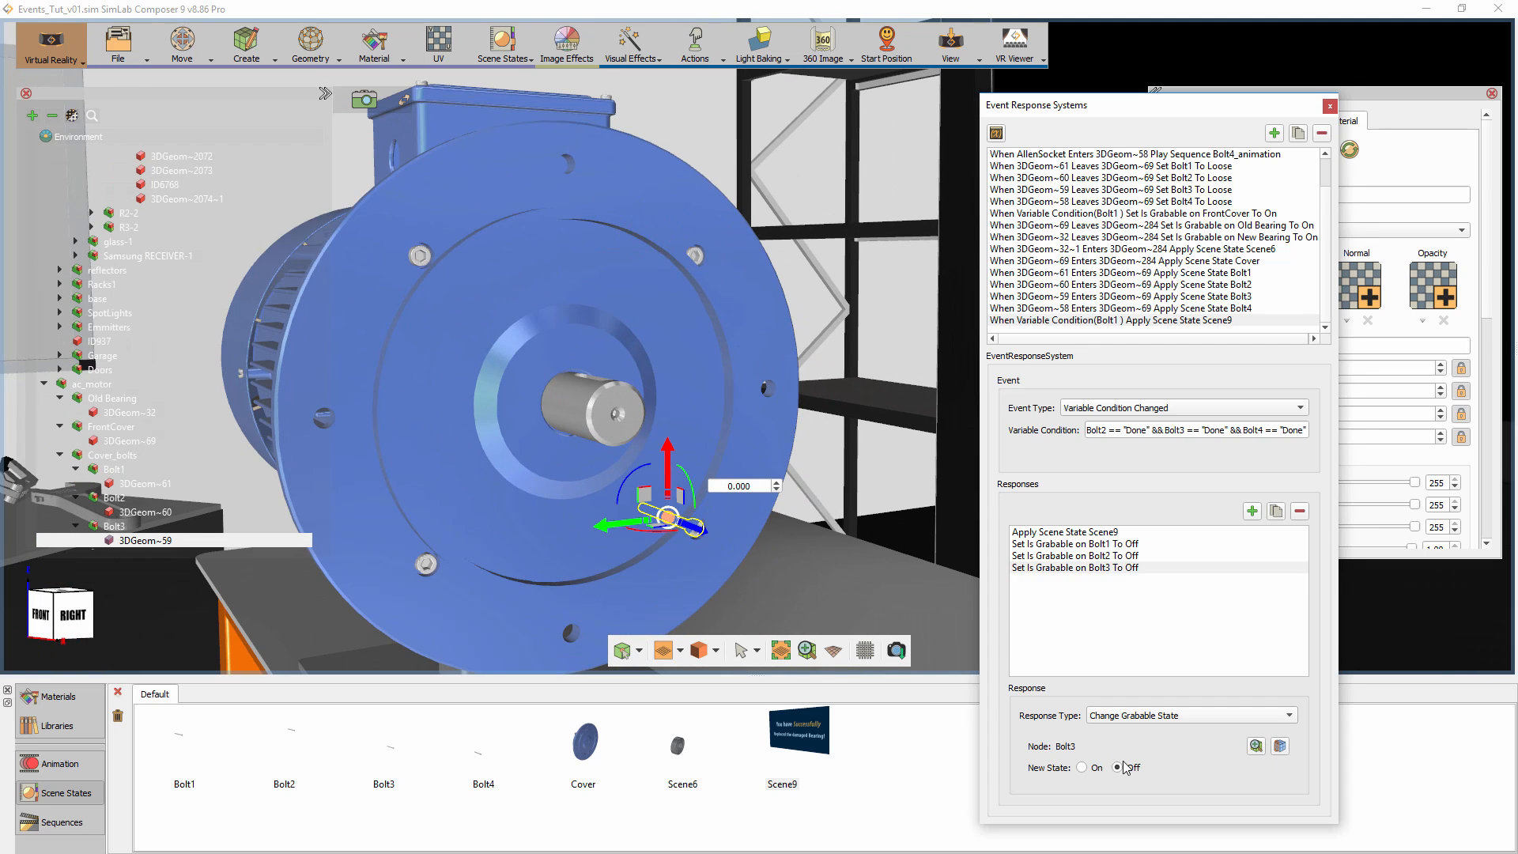
click(1128, 768)
Duplicate the Bolt3 grabable response, set the copy's state to Off and assign it to Bolt4.
click(1275, 511)
click(1127, 769)
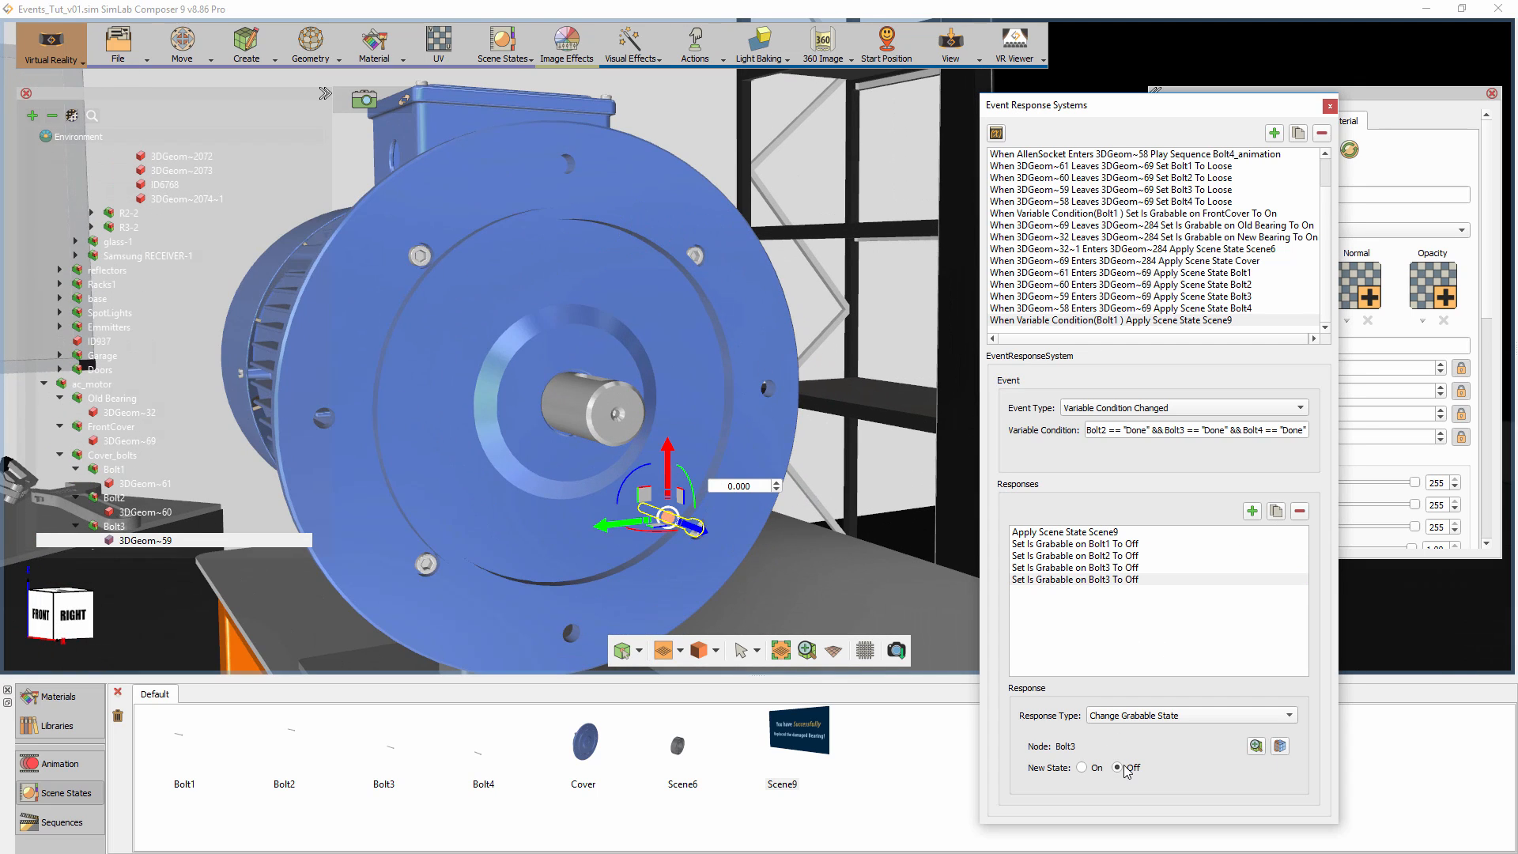
click(424, 560)
click(1281, 746)
click(1126, 582)
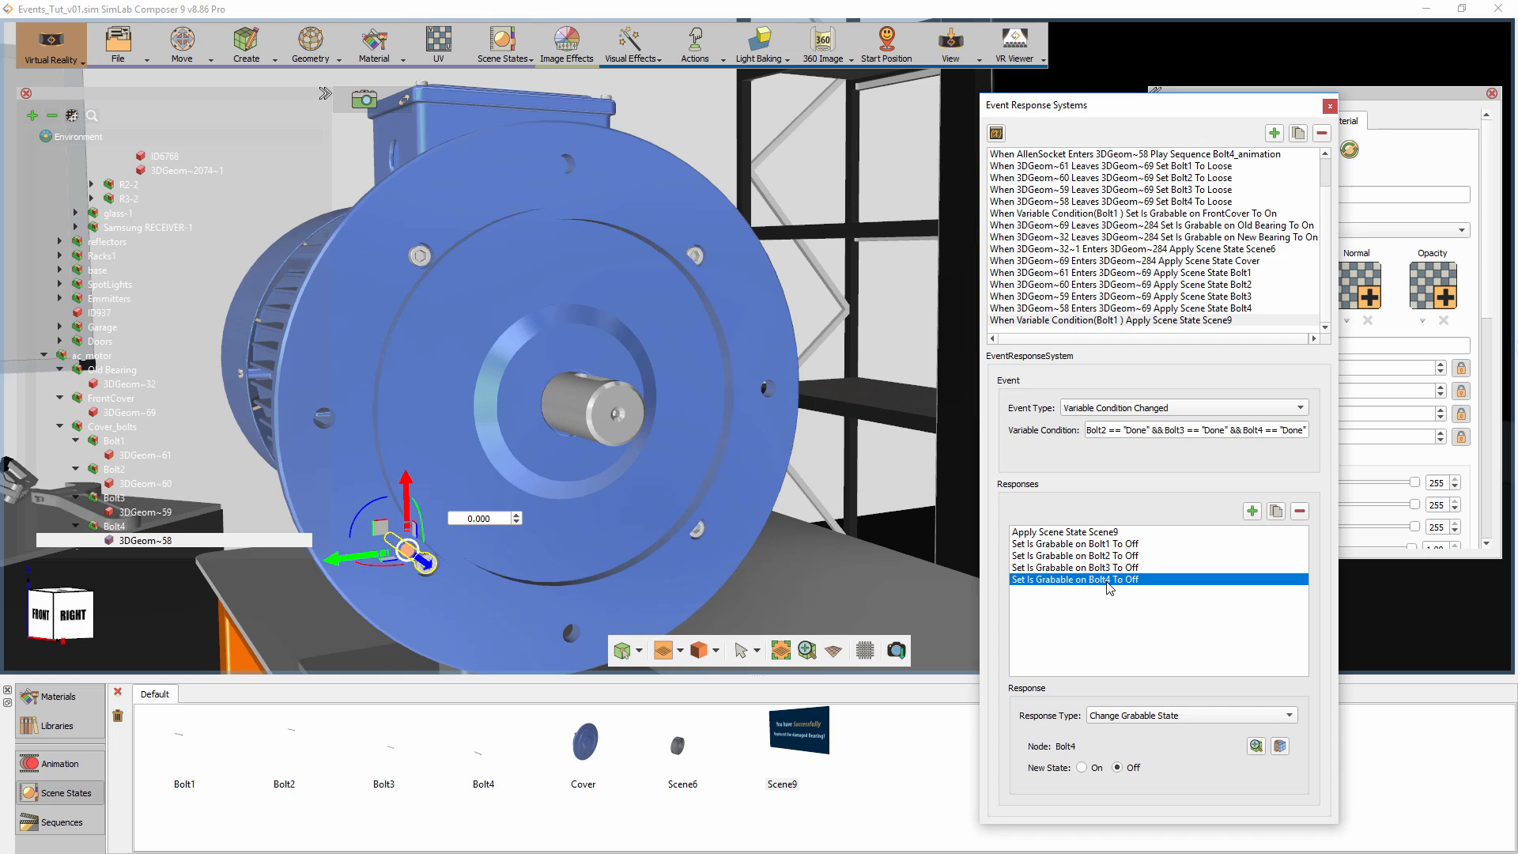
click(1108, 533)
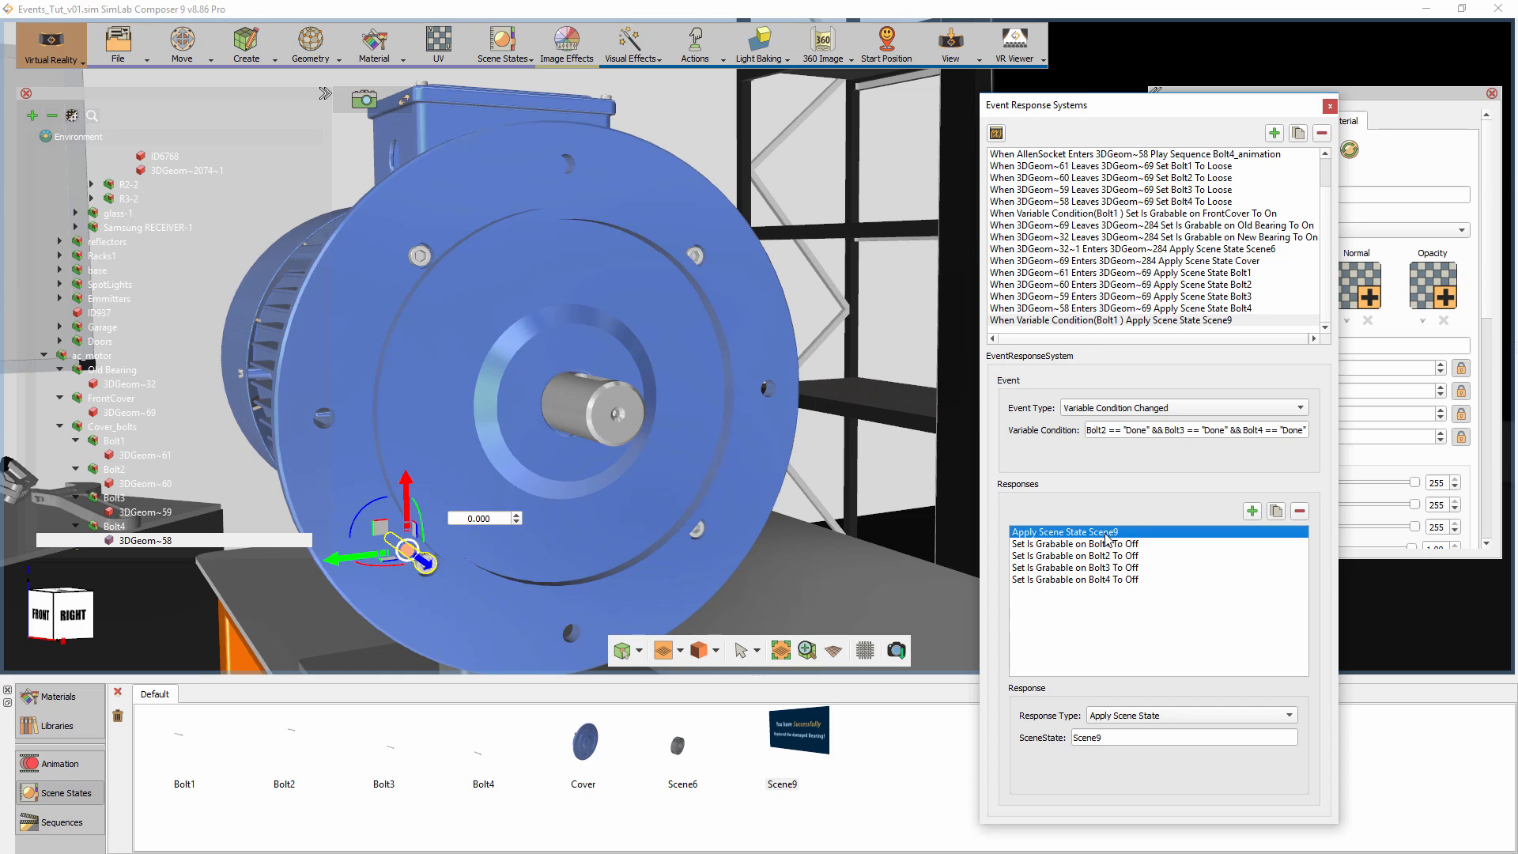
Close the event response editor and launch the VR scene in Desktop Mode for testing.
click(1331, 107)
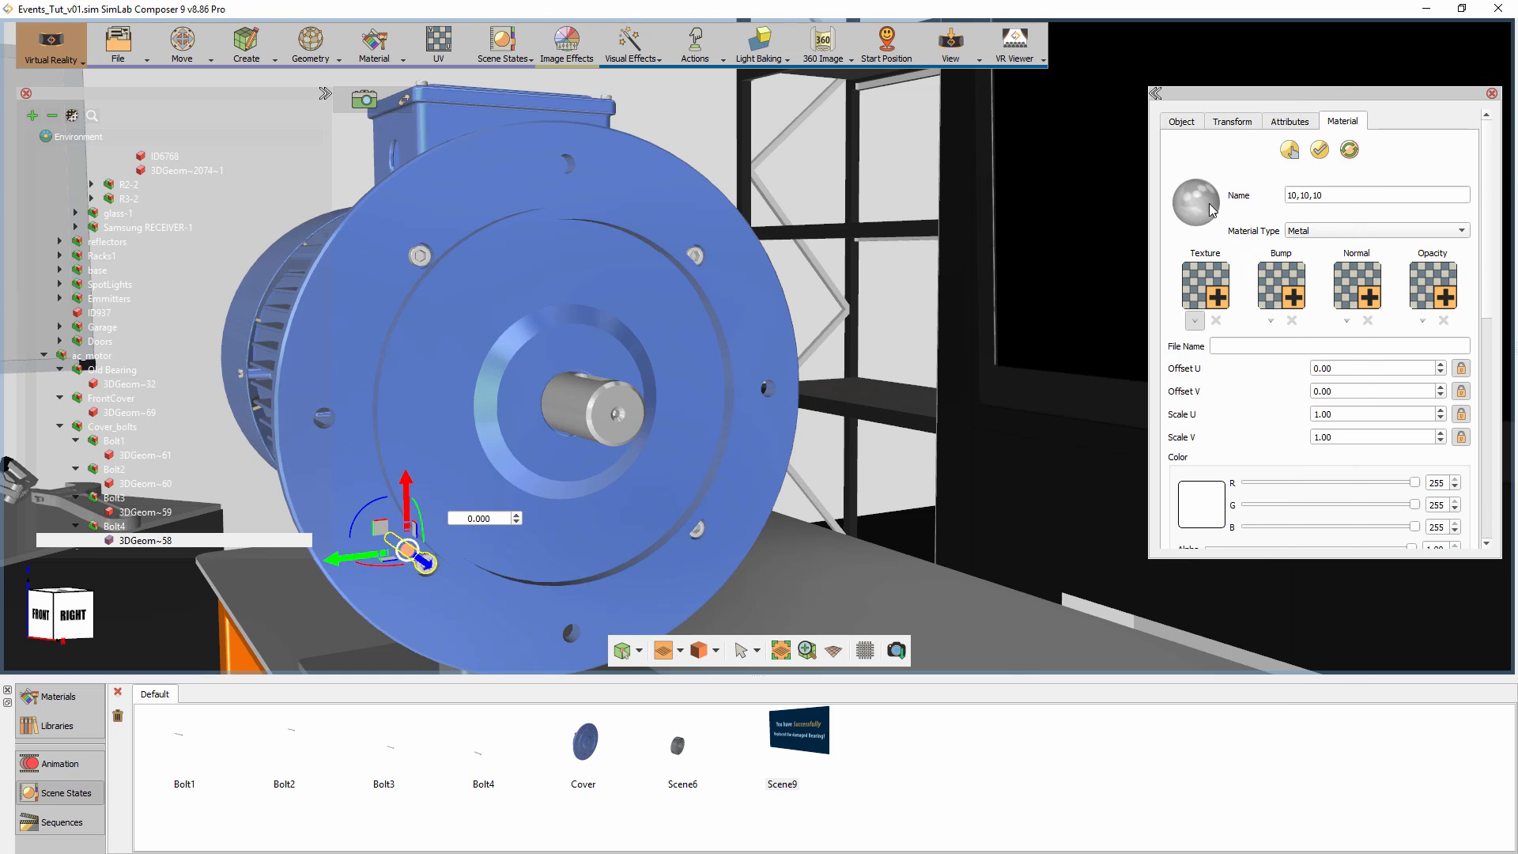
click(946, 53)
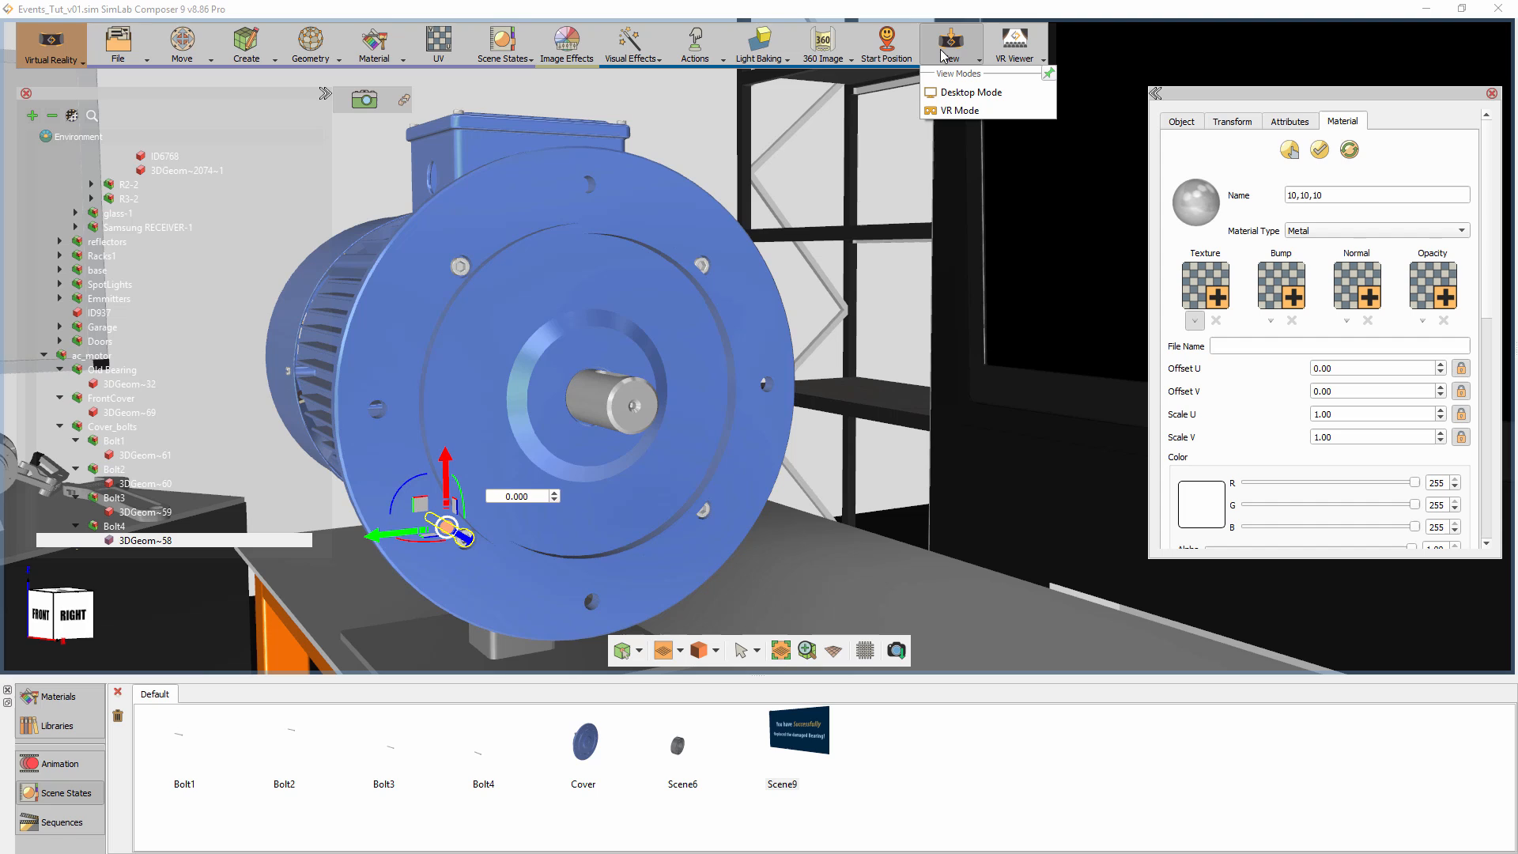
click(954, 91)
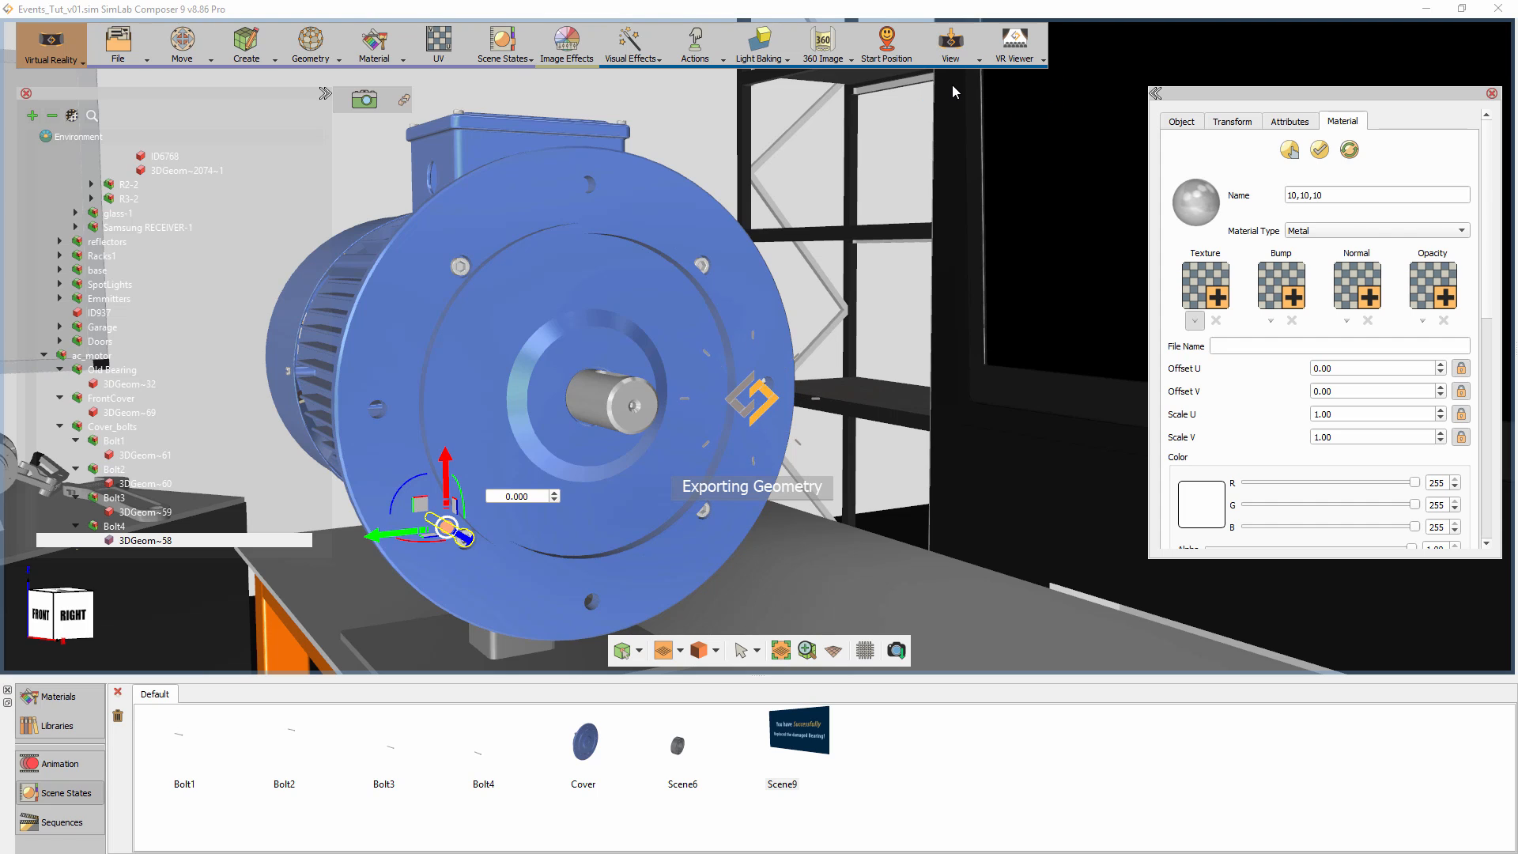